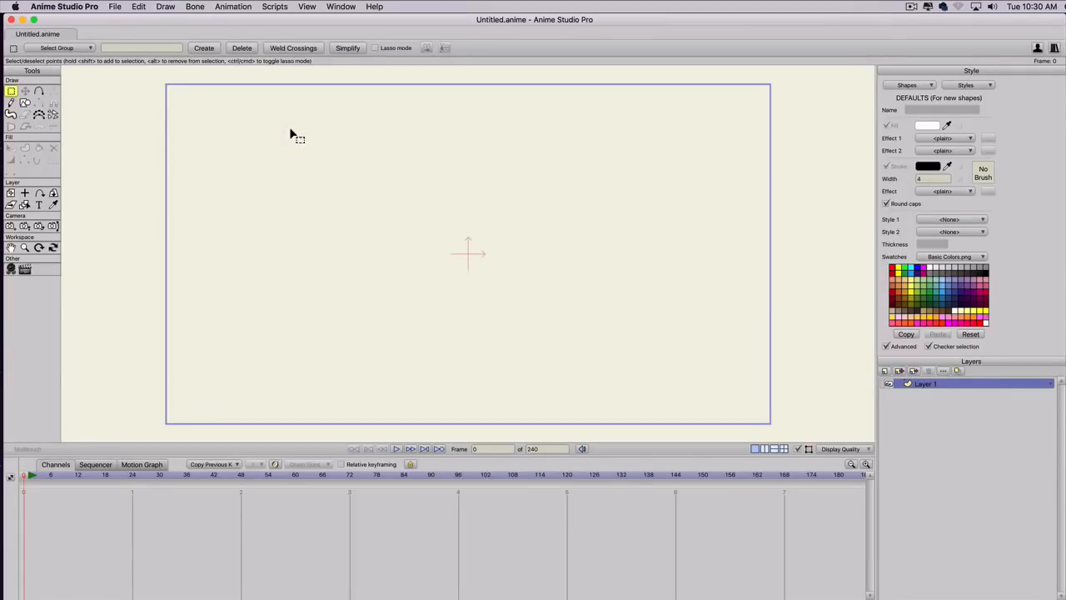
Turn on the grid and rename Layer 1 as bottom.
key(super+g)
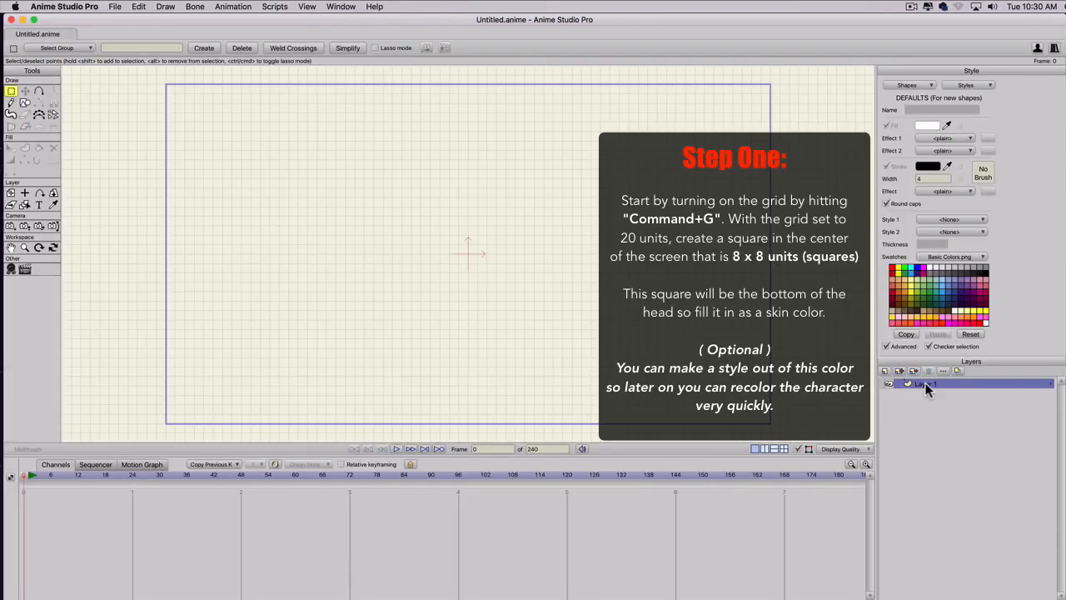
key(b)
key(o)
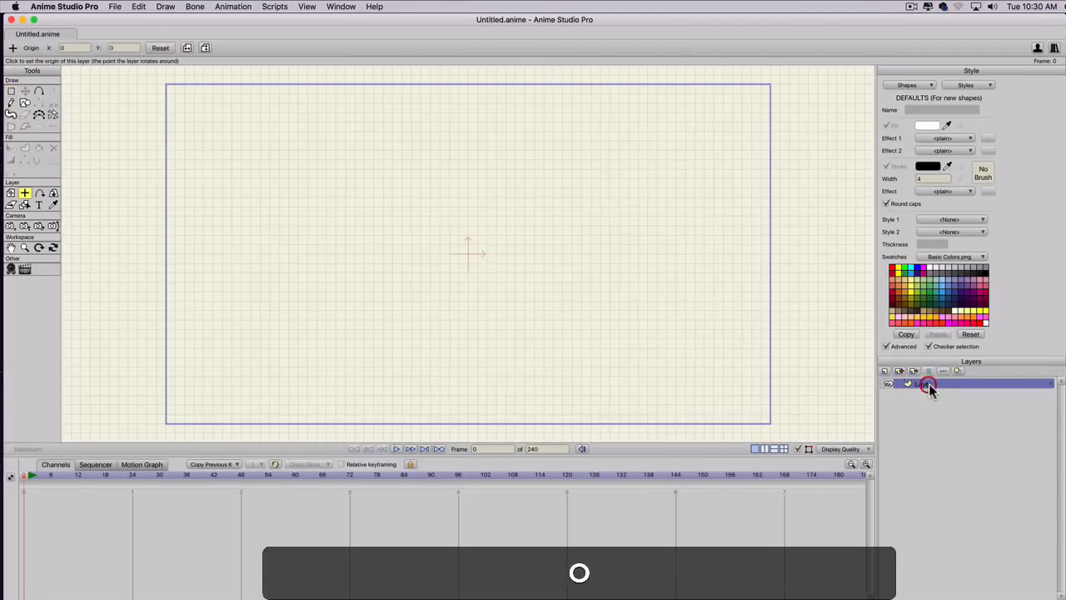
click(929, 383)
double_click(928, 384)
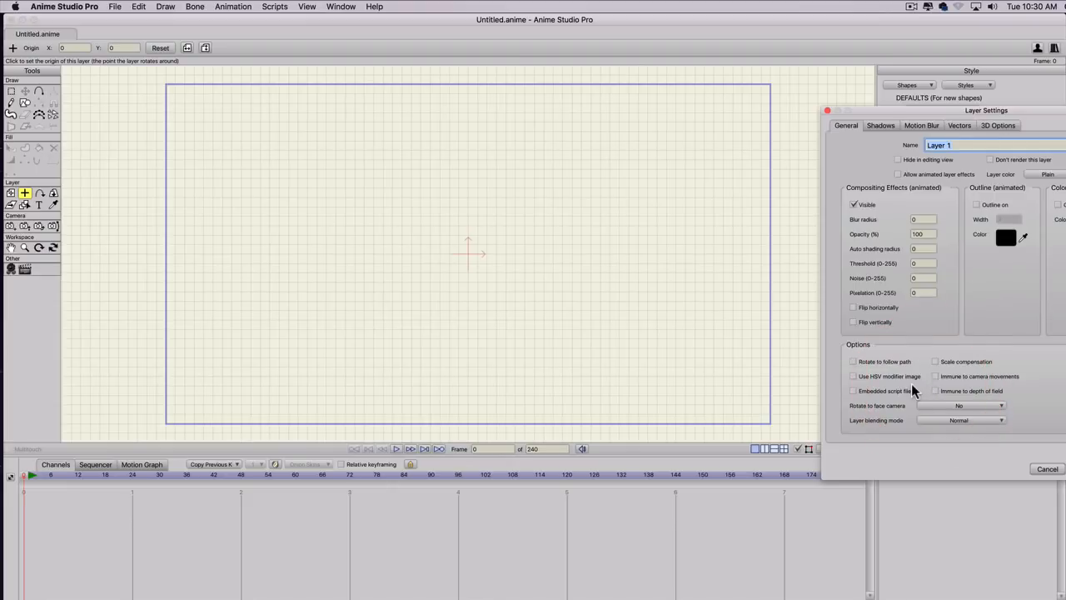
text(bot)
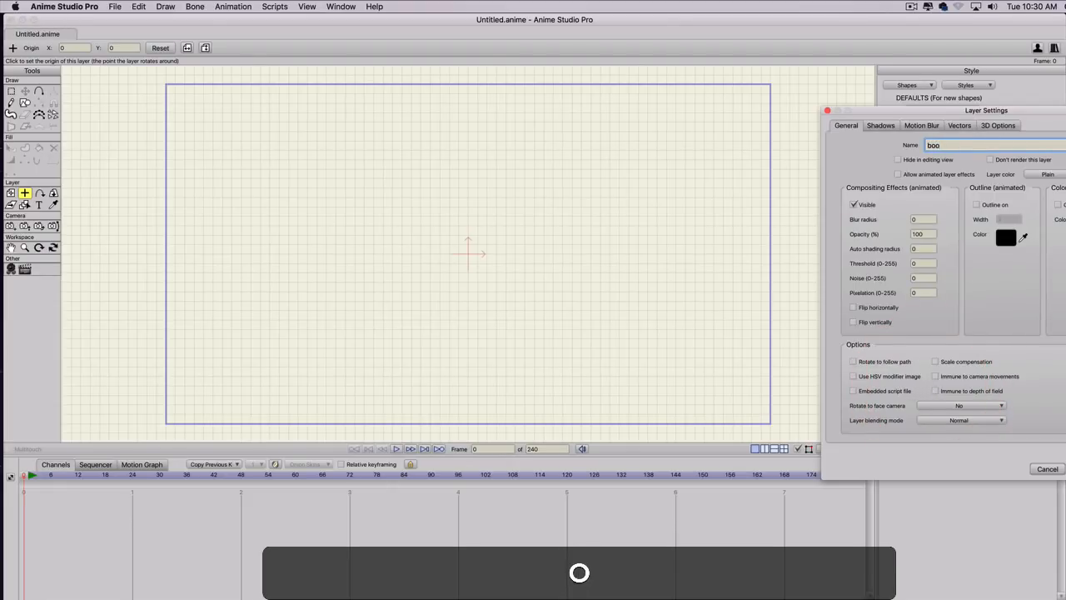
text(tom)
key(Return)
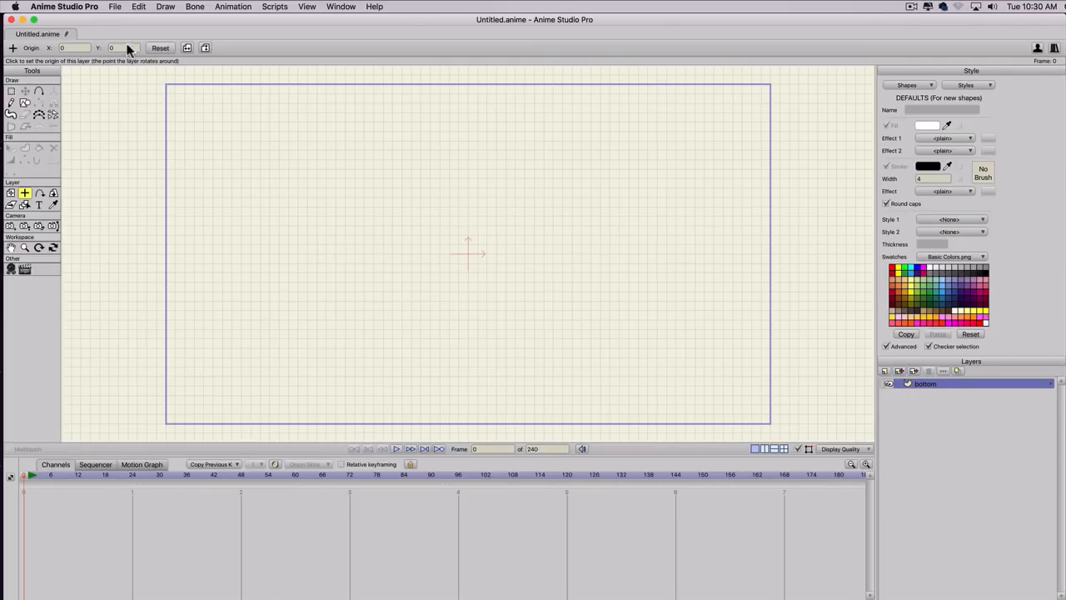
Set the default fill and stroke colours to light orange and ready the rectangle shape tool with auto-stroke off.
click(943, 126)
click(904, 281)
key(s)
click(24, 103)
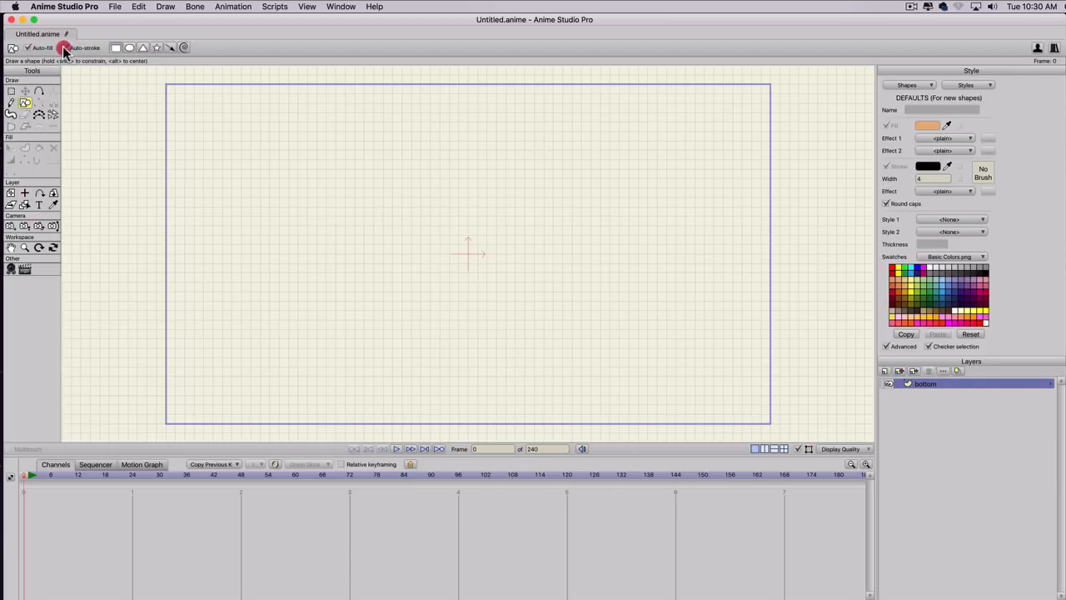
click(947, 166)
click(927, 125)
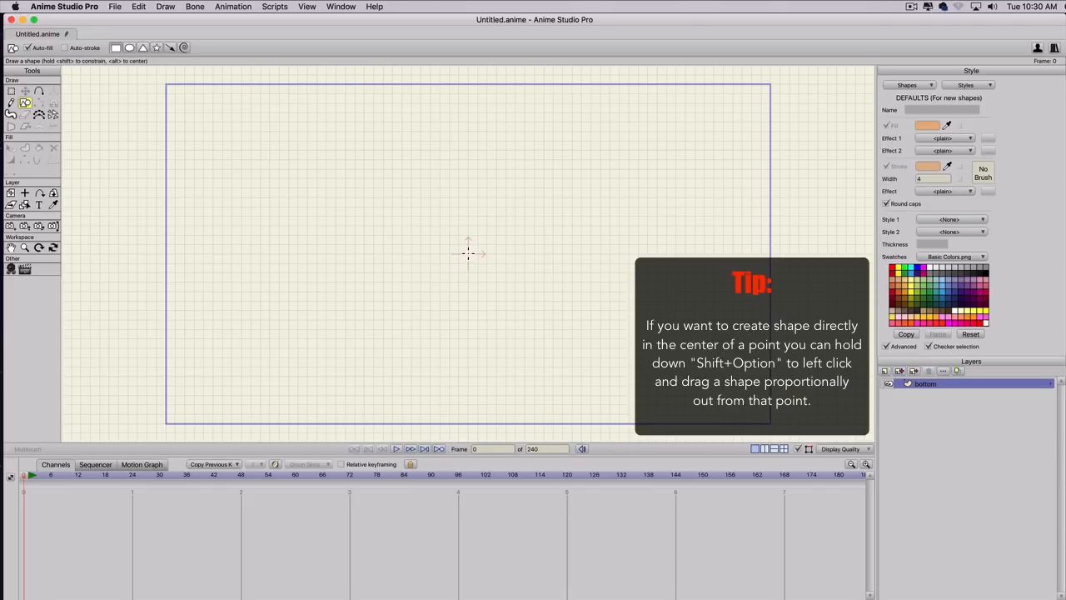
scroll(468, 253, up, 2)
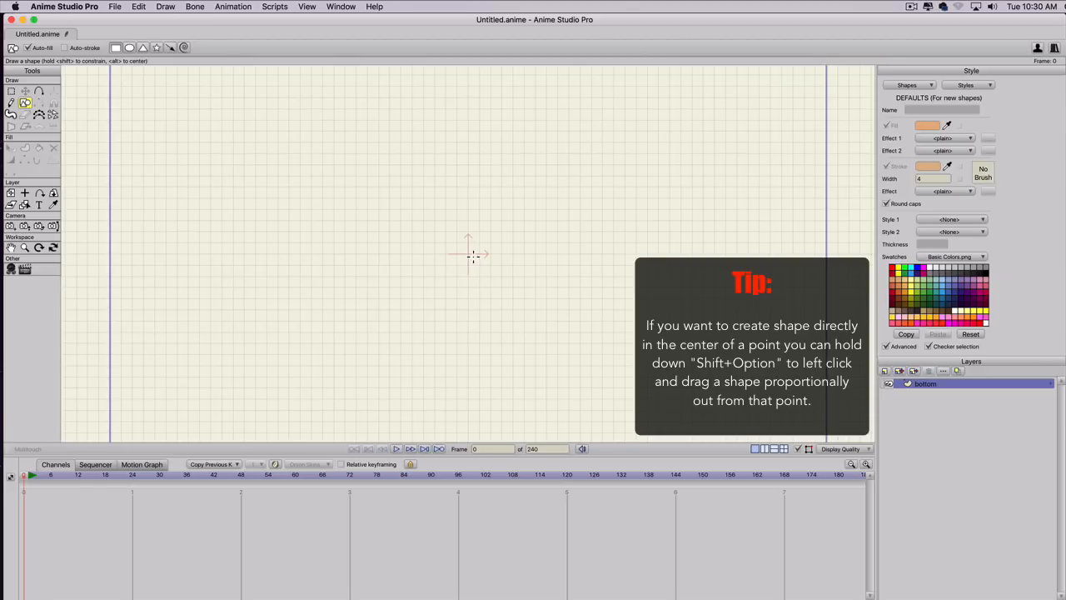
key(alt+shift)
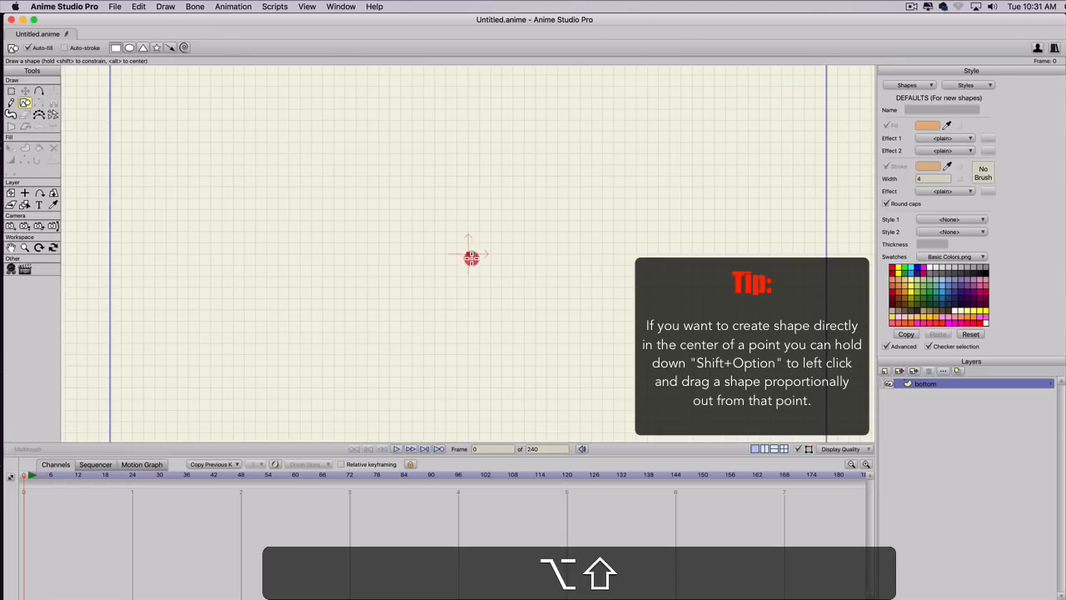
drag(468, 254, 513, 298)
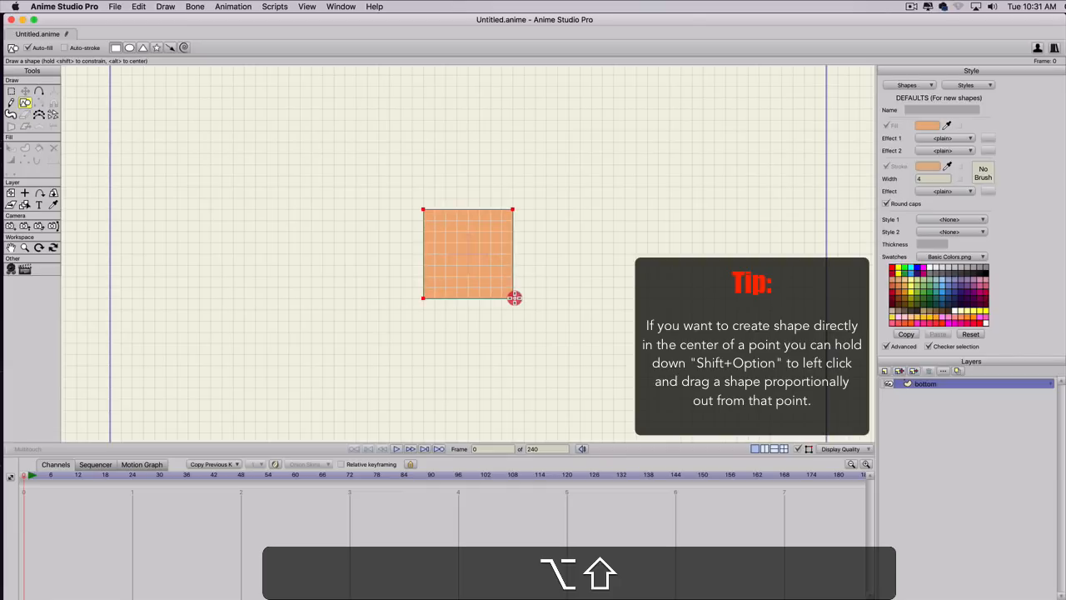
key(super+z)
drag(423, 208, 486, 280)
key(super+z)
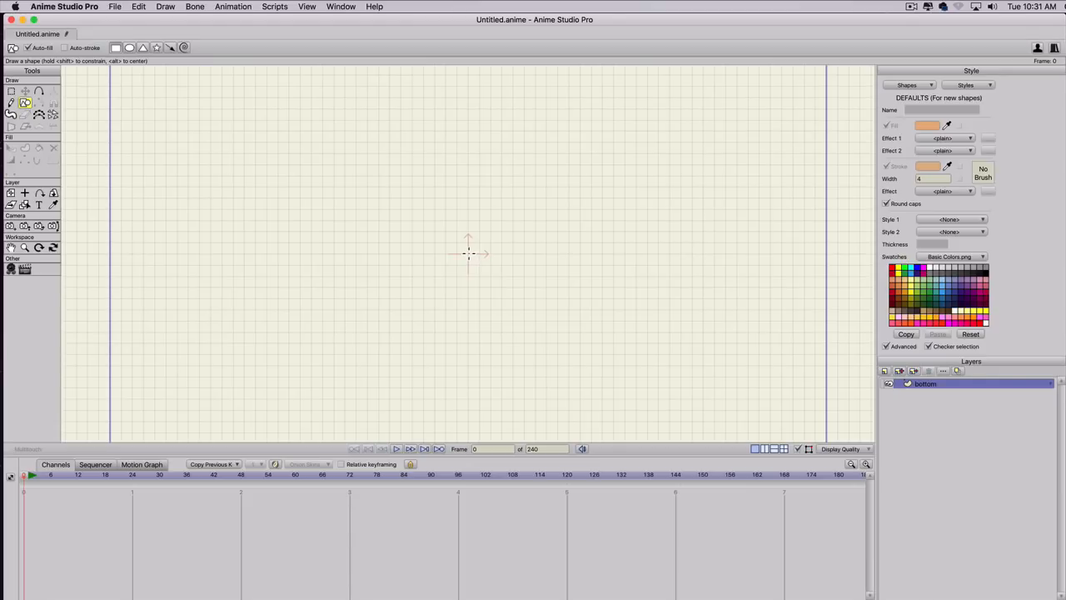
Draw an 8 x 8 grid-unit square centred on the origin of the bottom layer.
drag(468, 254, 509, 303)
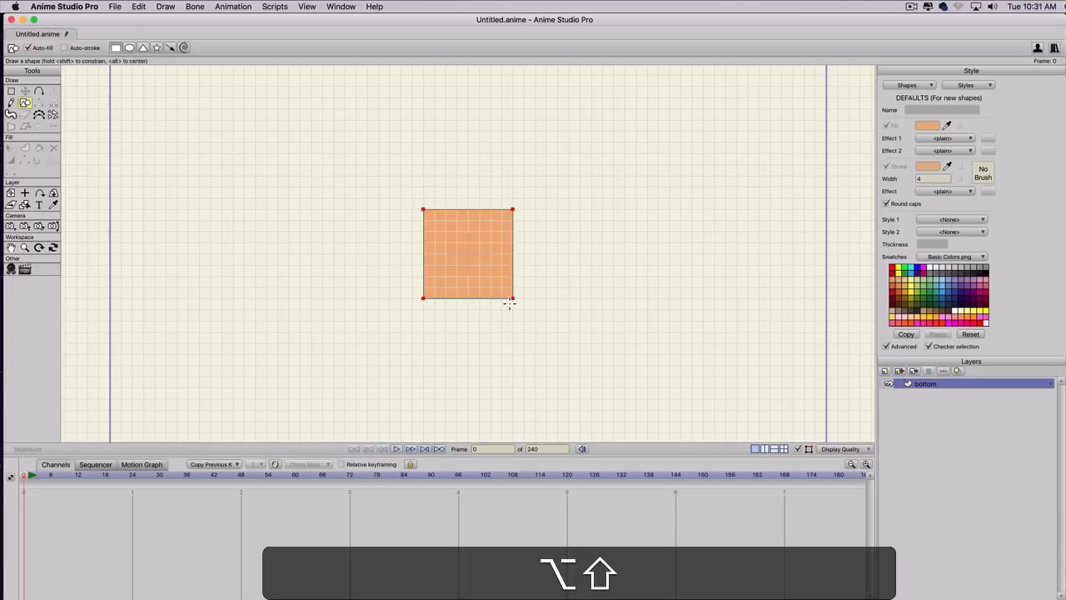
drag(510, 303, 510, 302)
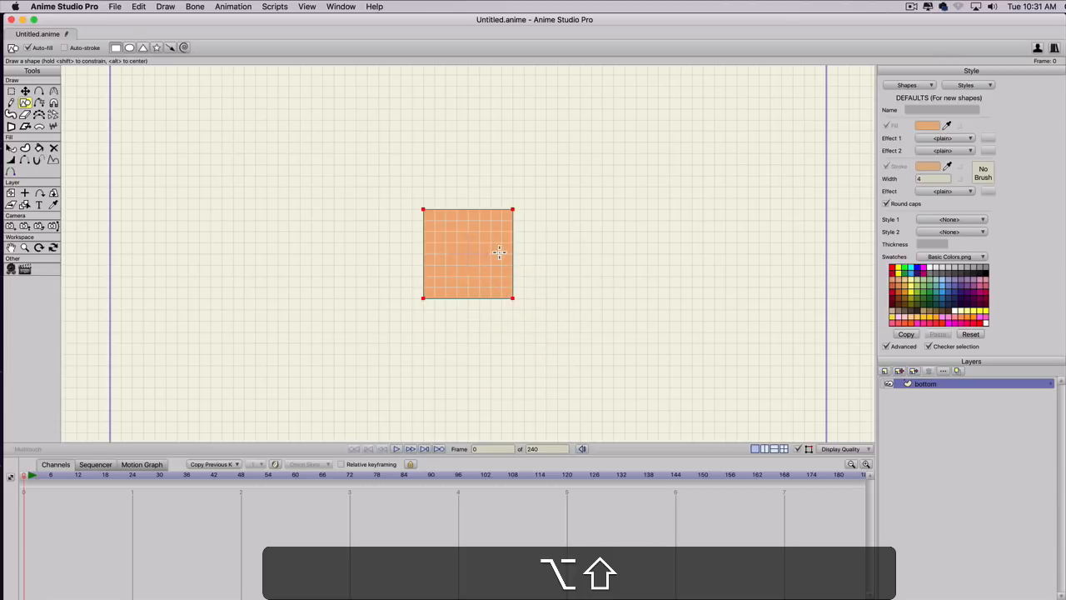
Recolour the square's fill to the paler skin tone DFBB9B.
key(q)
click(500, 252)
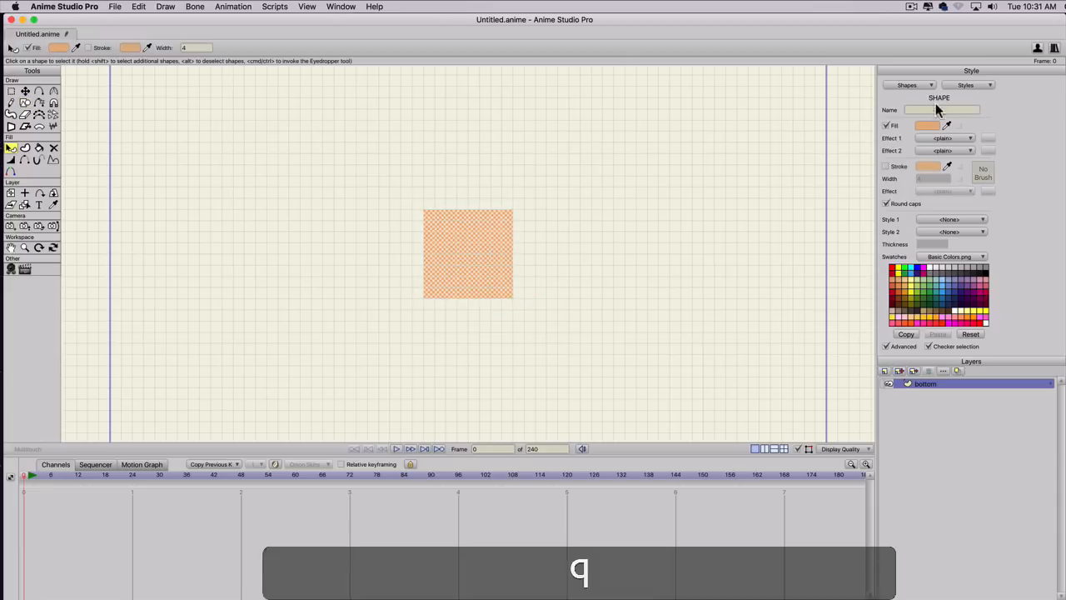
click(927, 125)
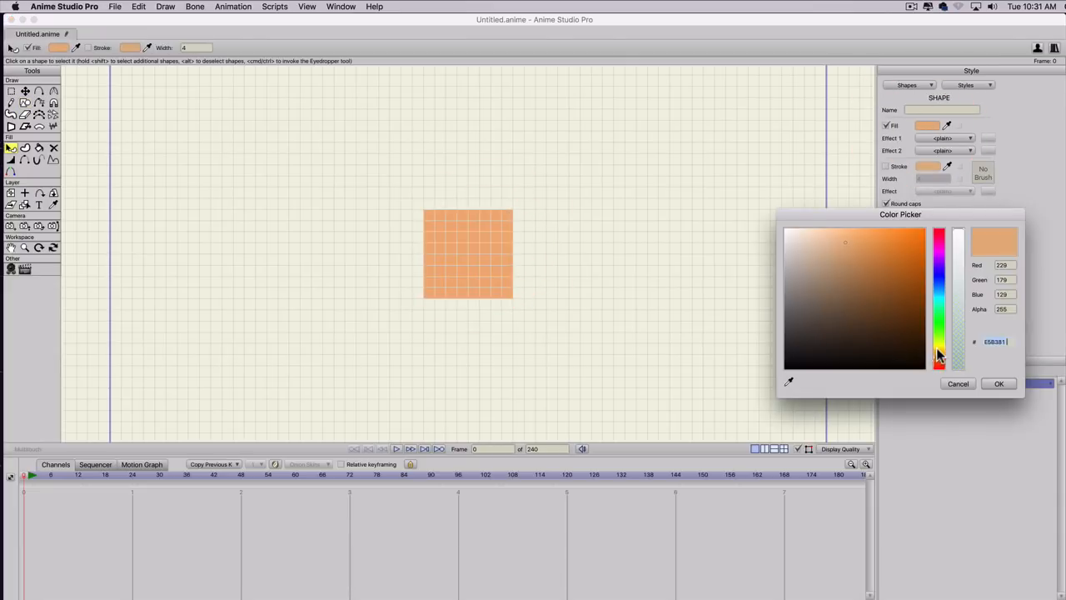
drag(938, 356, 941, 361)
click(939, 359)
click(824, 257)
drag(825, 247, 828, 245)
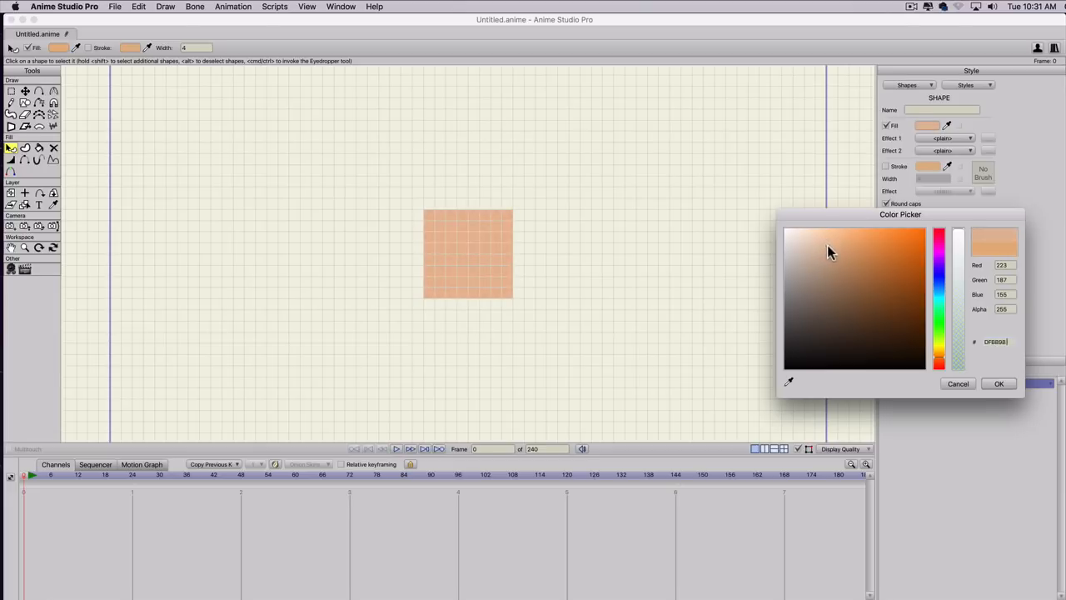
click(997, 382)
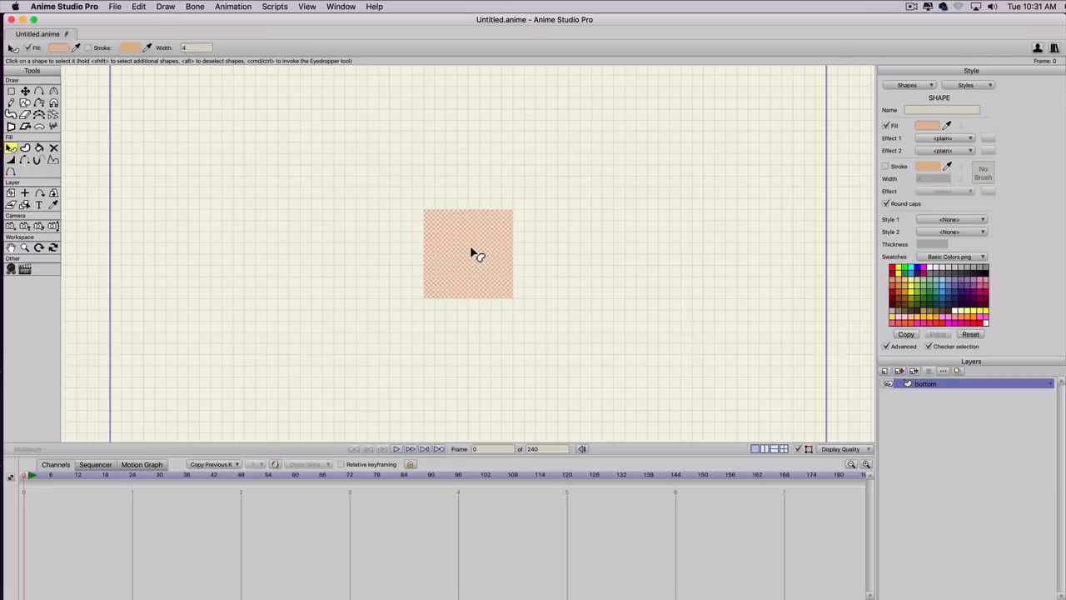
Create a new style from the square's colour and name it skin color.
click(966, 85)
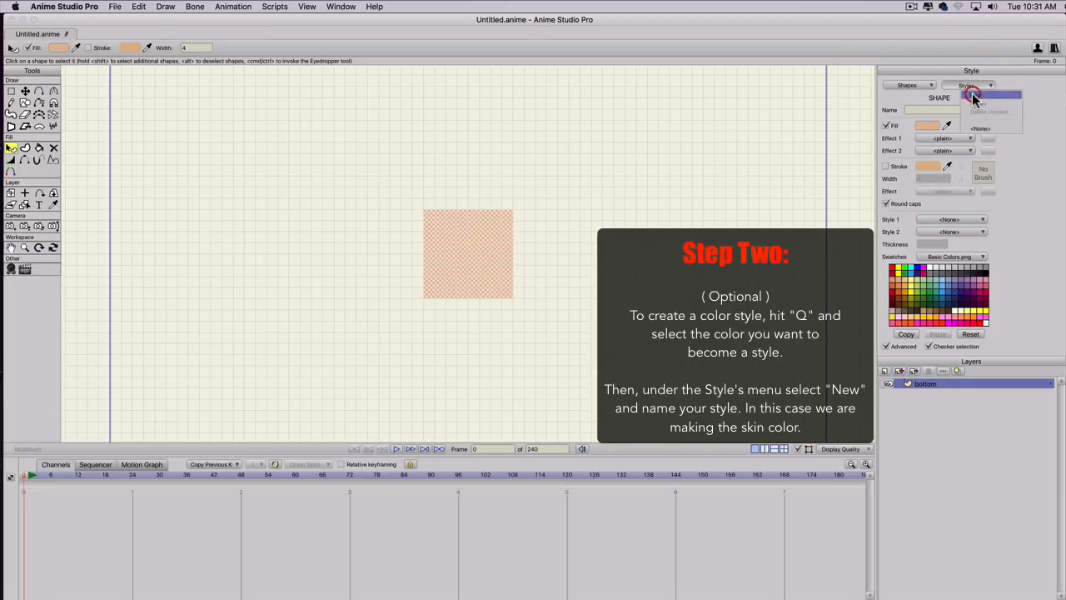
click(975, 98)
text(ski)
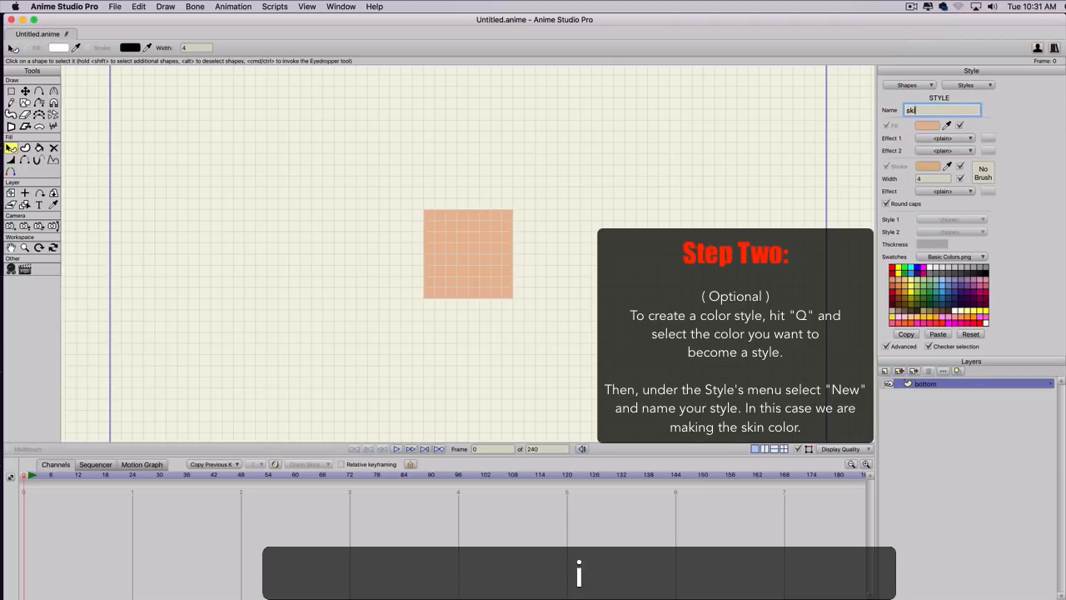
text(n color)
key(Return)
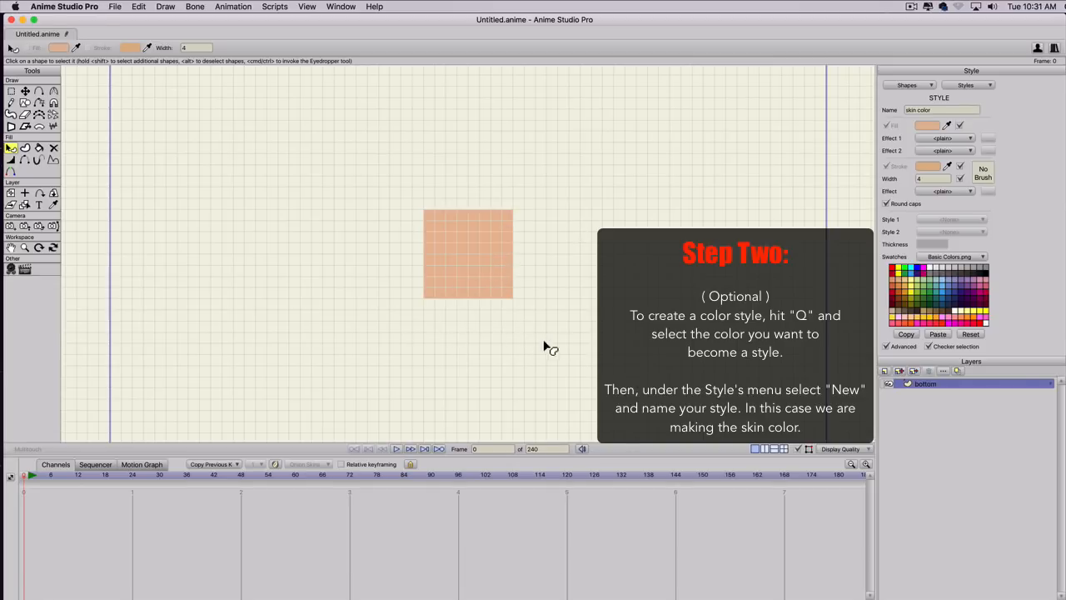
Duplicate the bottom layer and name the copy face.
scroll(492, 301, down, 1)
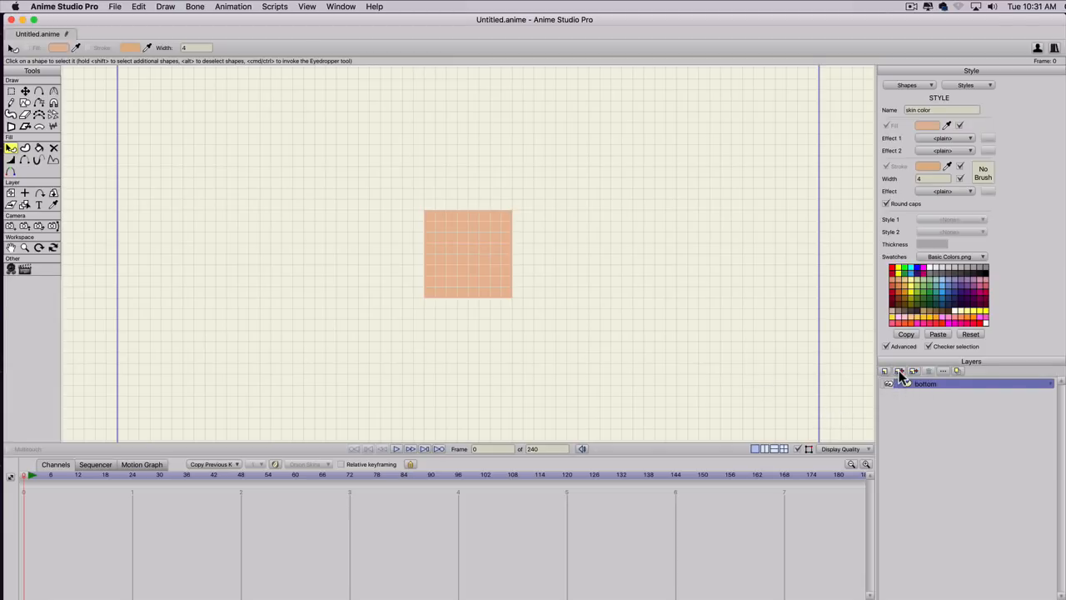
click(900, 371)
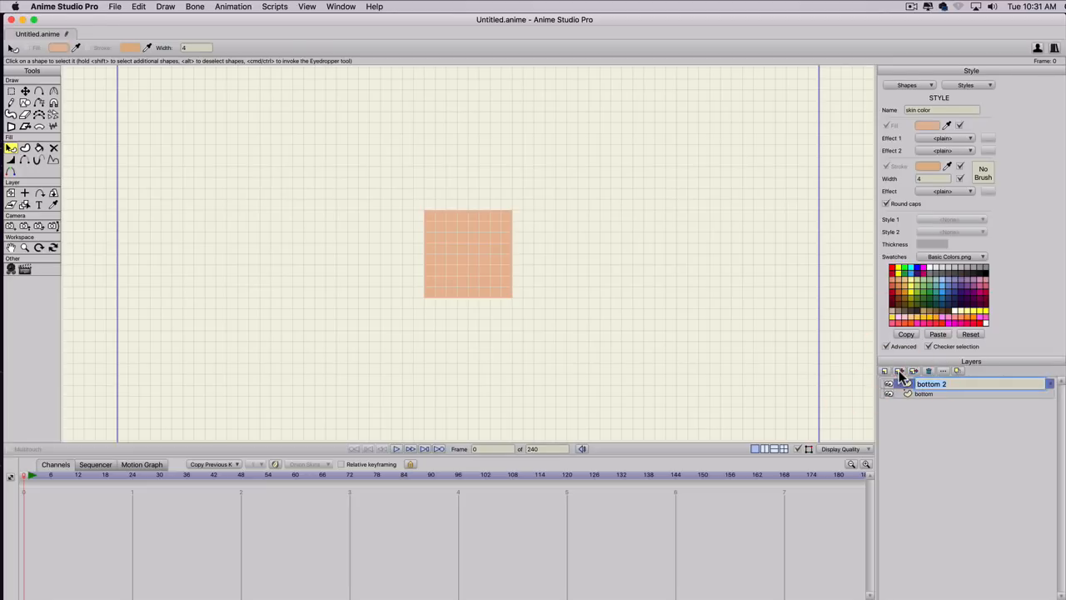
text(face)
key(Return)
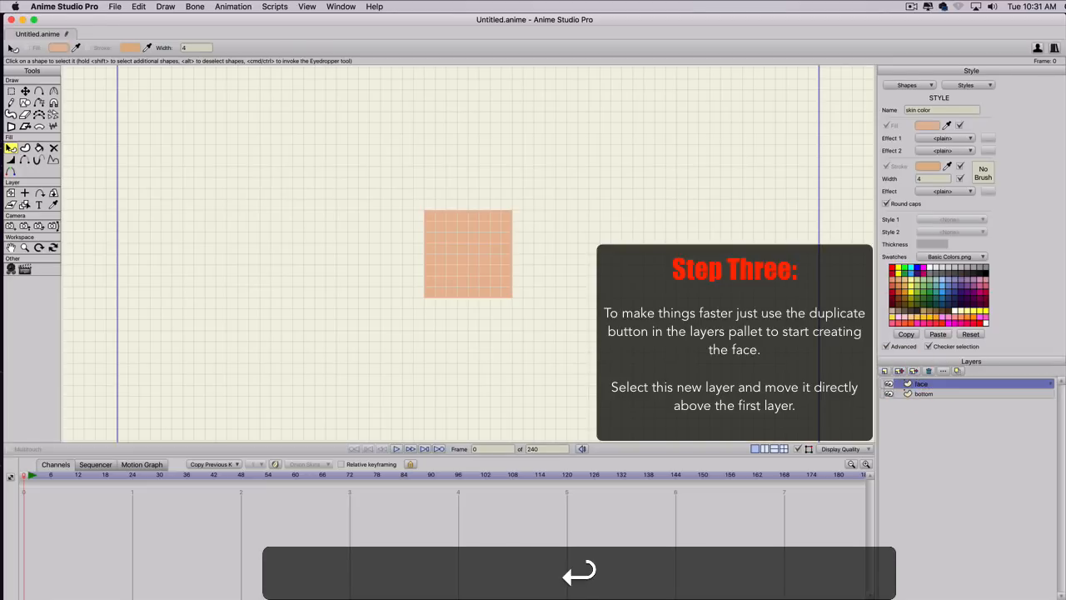
Move the face layer's square straight up so it sits directly above the bottom square, at Y 0.4444.
key(t)
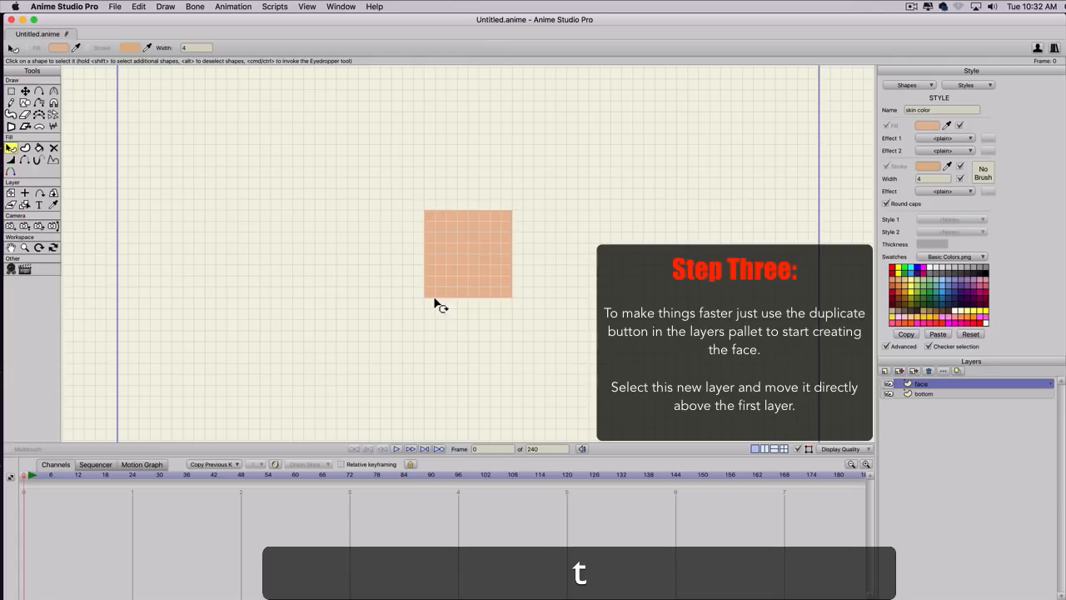
shift+click(455, 270)
drag(455, 270, 462, 190)
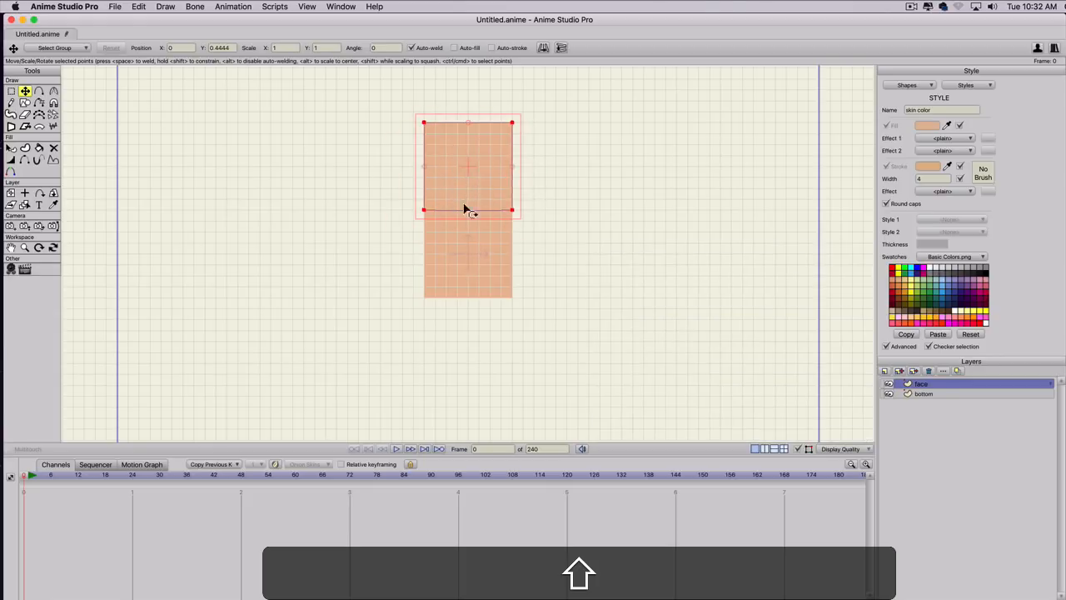
scroll(469, 178, up, 3)
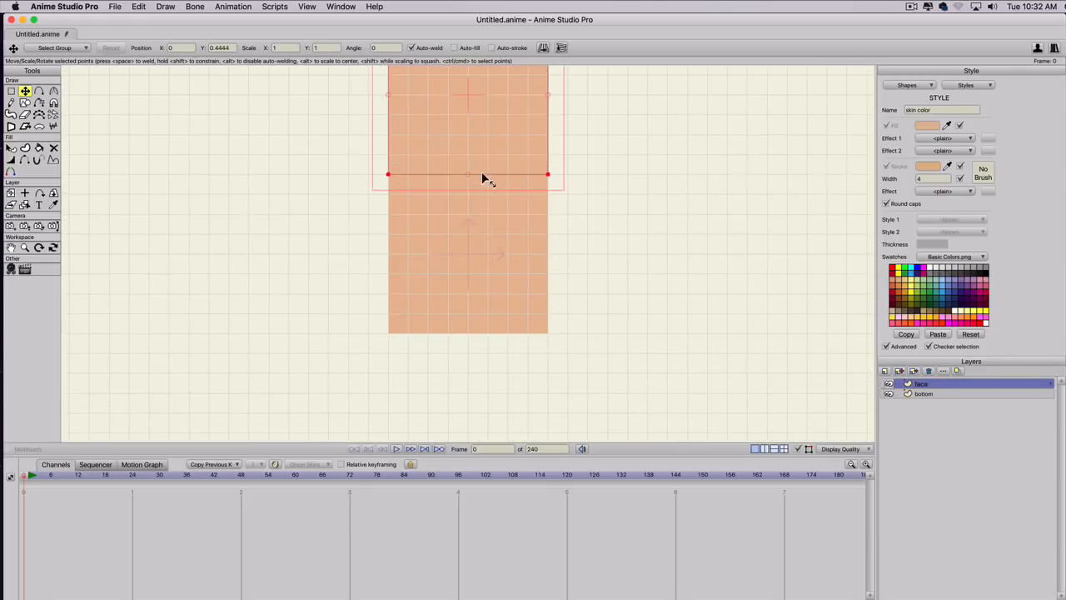
key(space)
drag(539, 206, 554, 328)
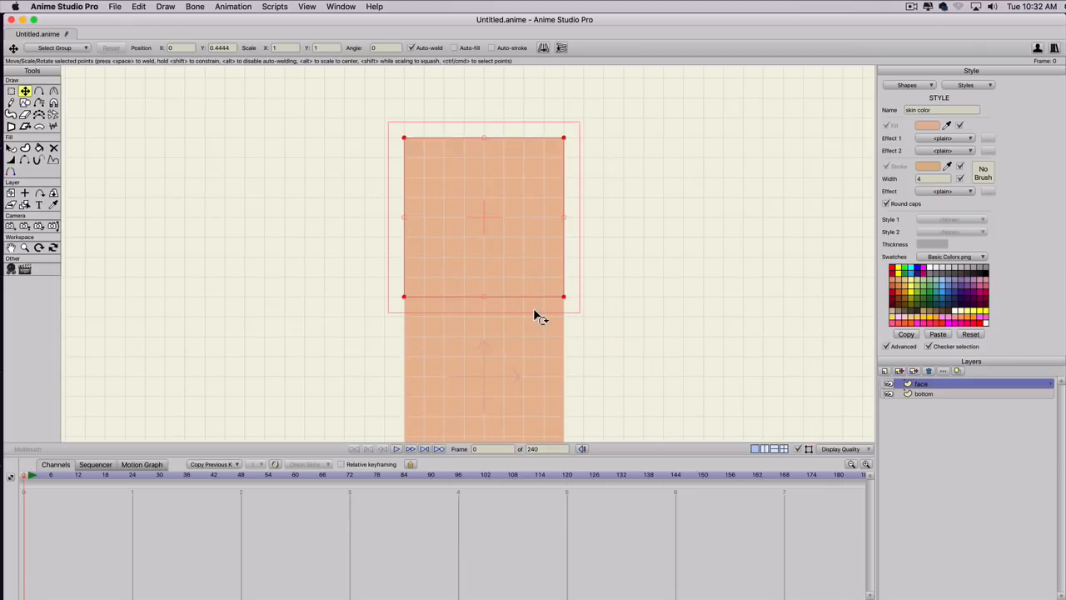
key(s)
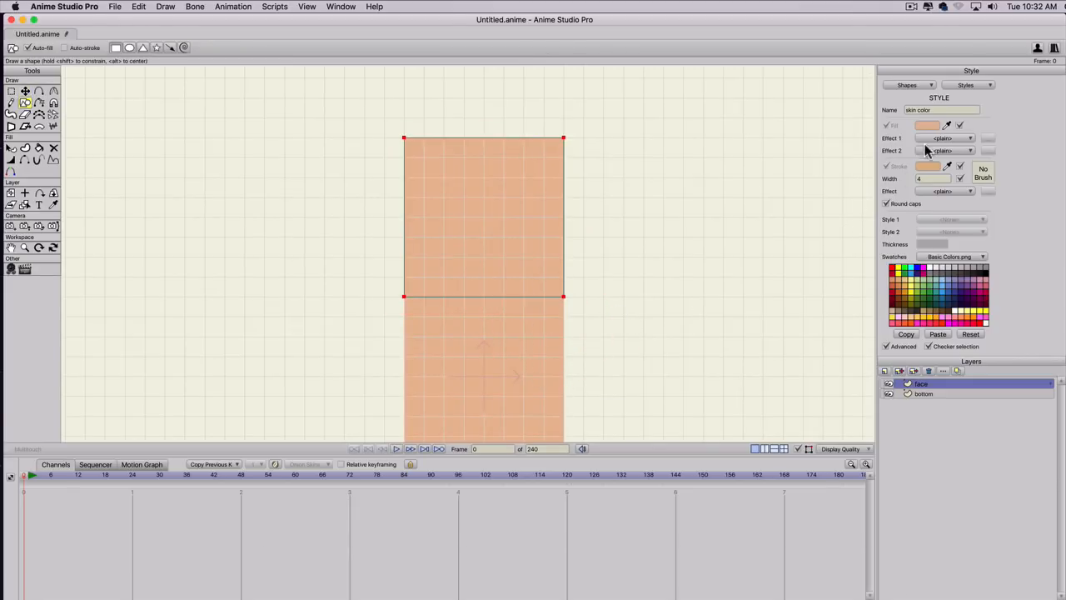
click(938, 316)
key(super+z)
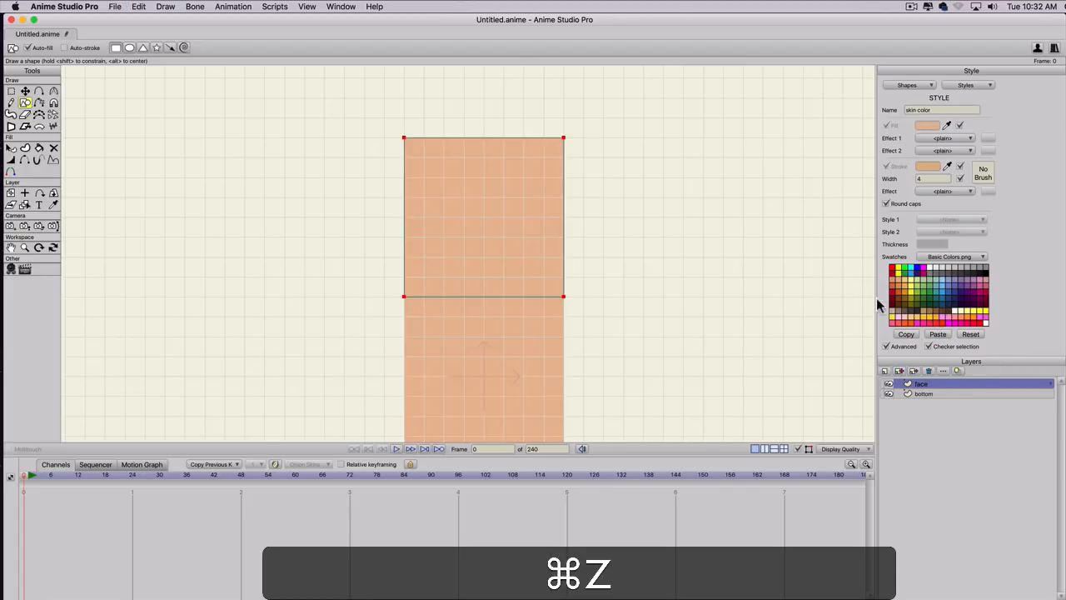
Deselect the face square, then set Style 1 to None and the fill to brown for new shapes.
key(q)
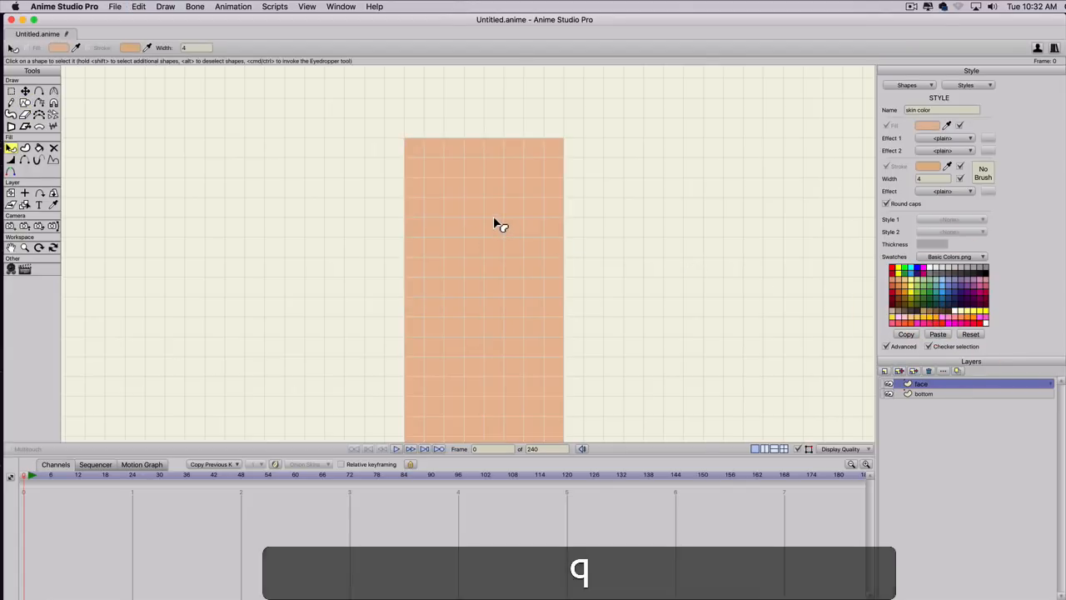
click(494, 218)
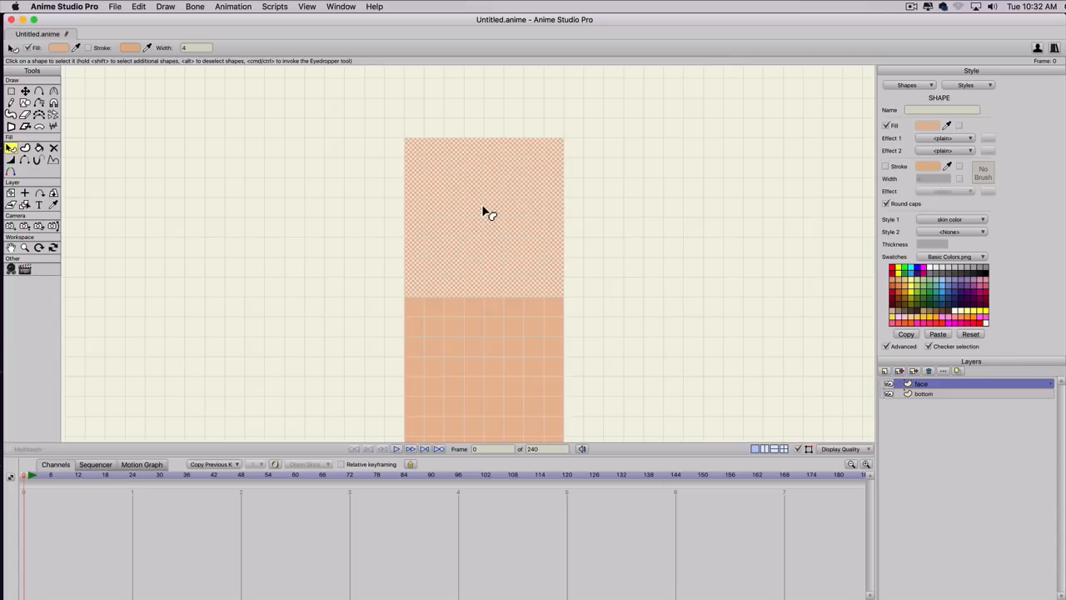
key(t)
click(595, 239)
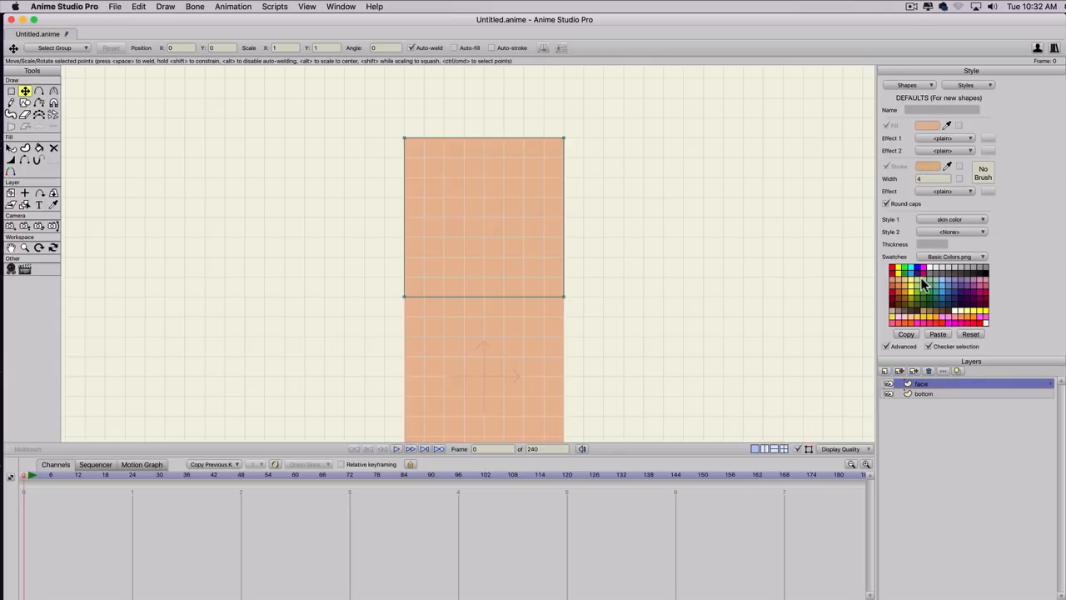
click(945, 219)
click(945, 230)
click(935, 311)
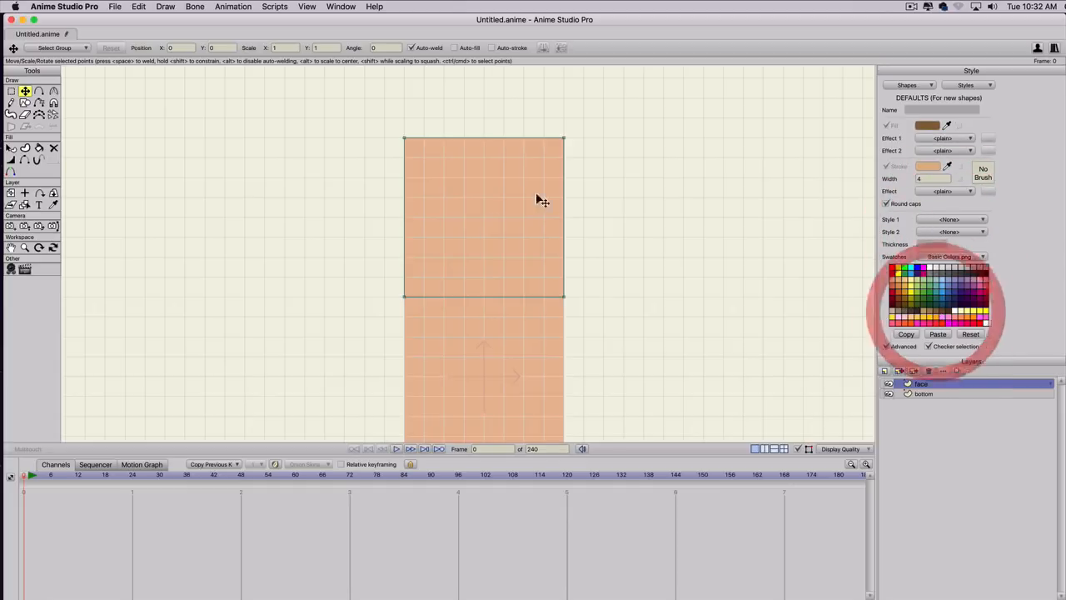
key(s)
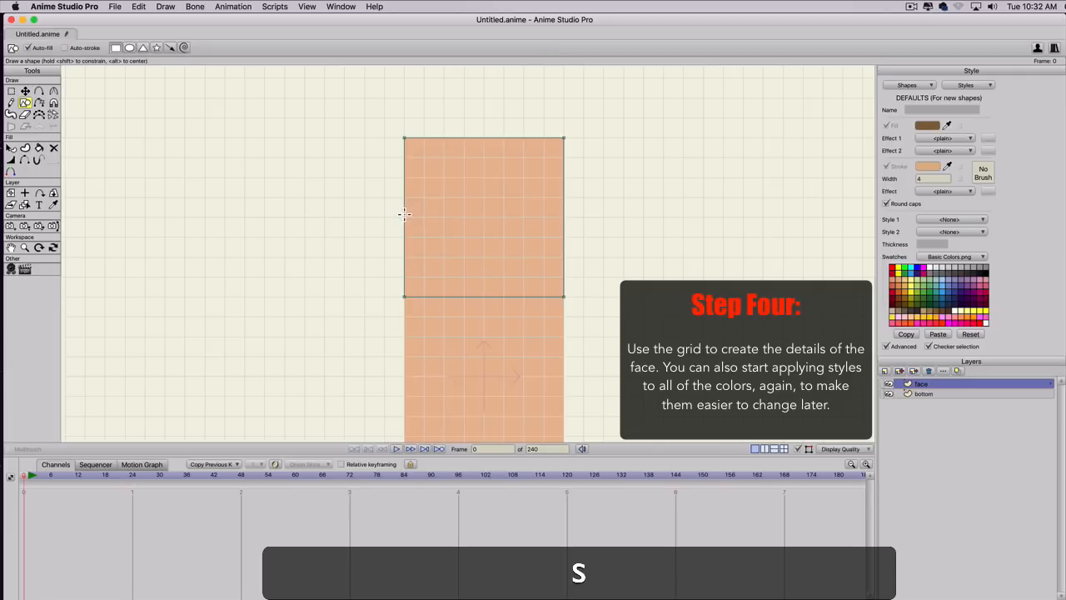
click(406, 214)
key(super+z)
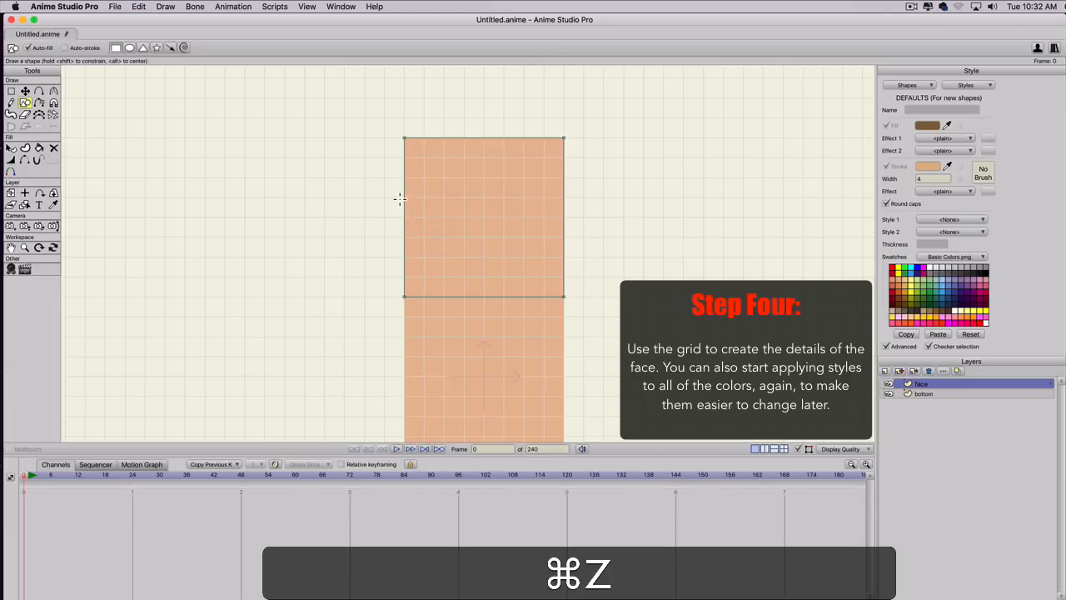
Draw a brown rectangle at the top of the face and stretch it into a full-width hair band three grid squares tall.
drag(404, 197, 424, 147)
key(t)
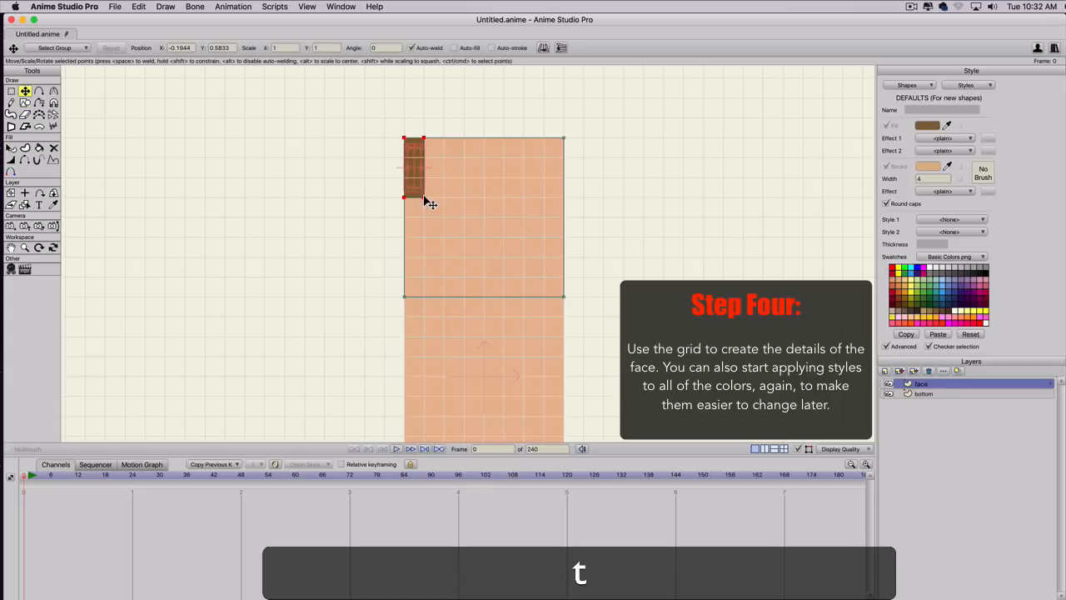
mouse_move(425, 198)
mouse_down()
mouse_move(578, 198)
mouse_move(403, 198)
mouse_up()
click(542, 200)
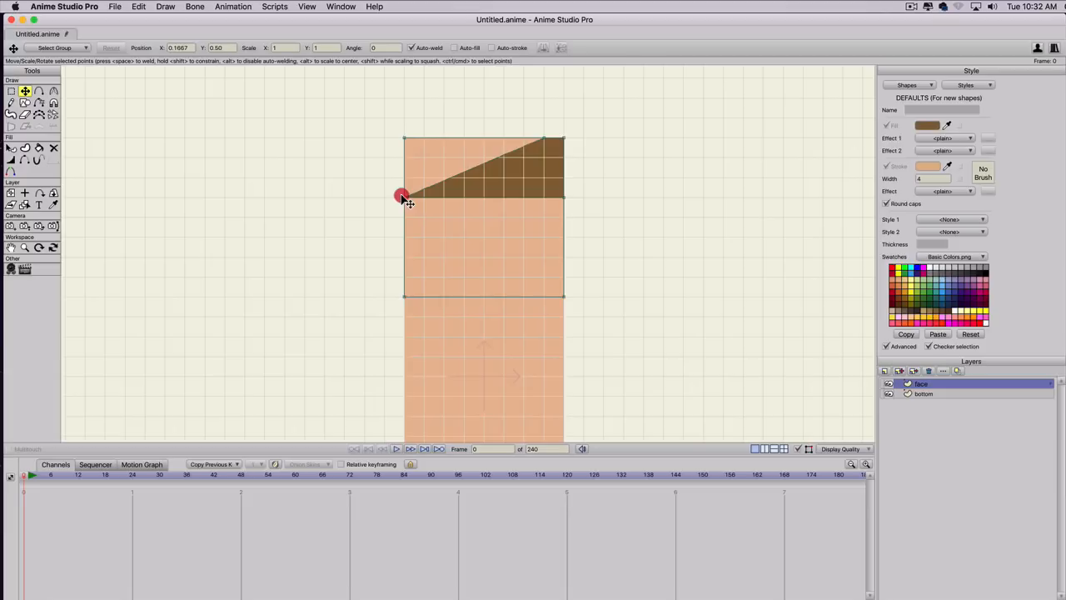
drag(545, 138, 404, 139)
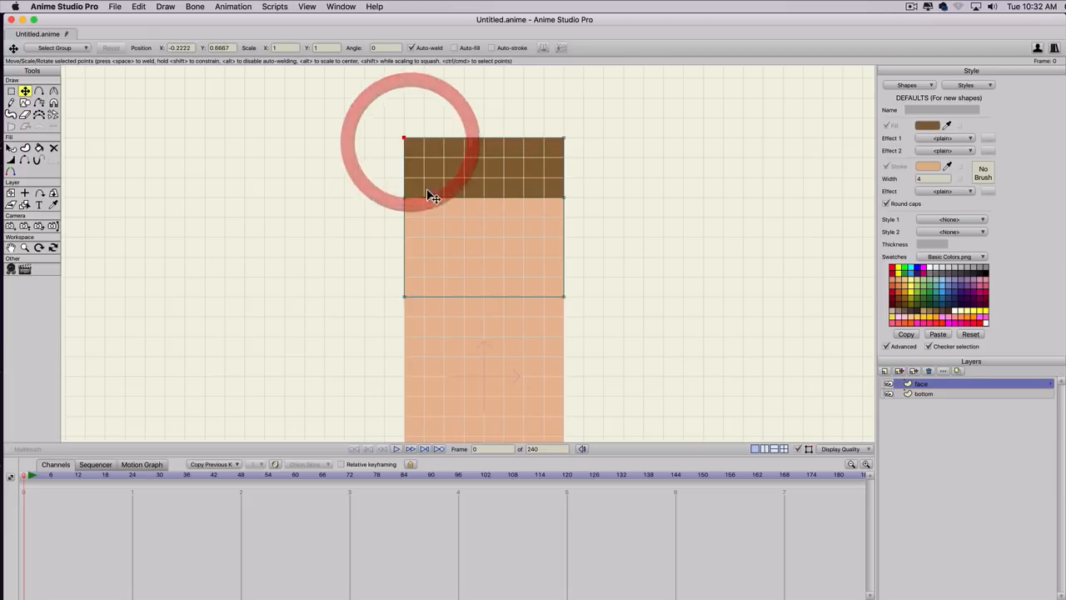
Add points along the hair band's lower edge and raise its middle one grid square, leaving a one-square sideburn on each side.
key(a)
click(424, 198)
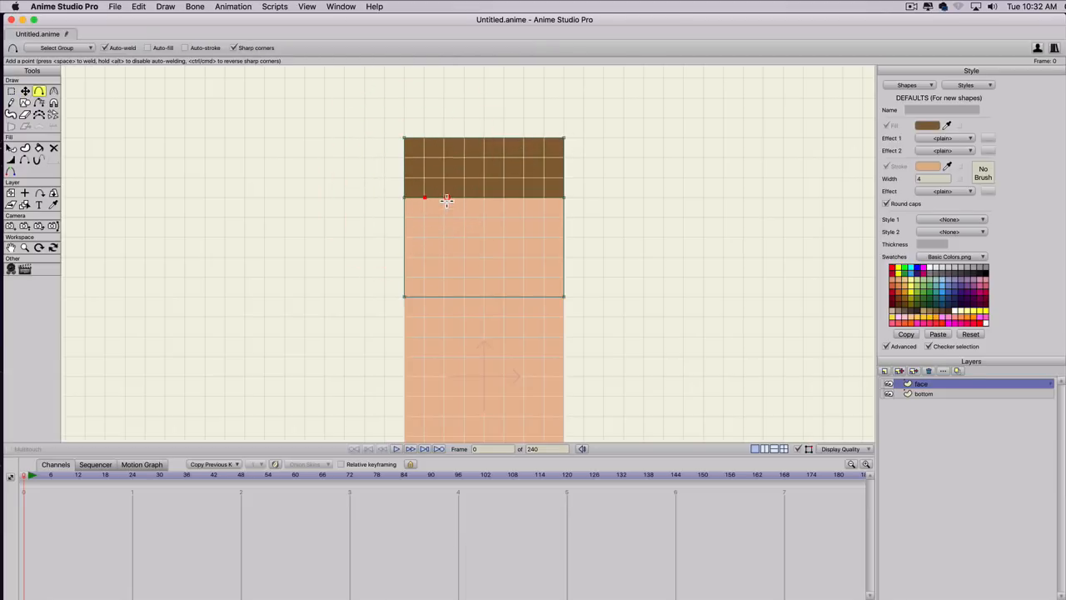
drag(445, 197, 424, 177)
drag(504, 188, 544, 198)
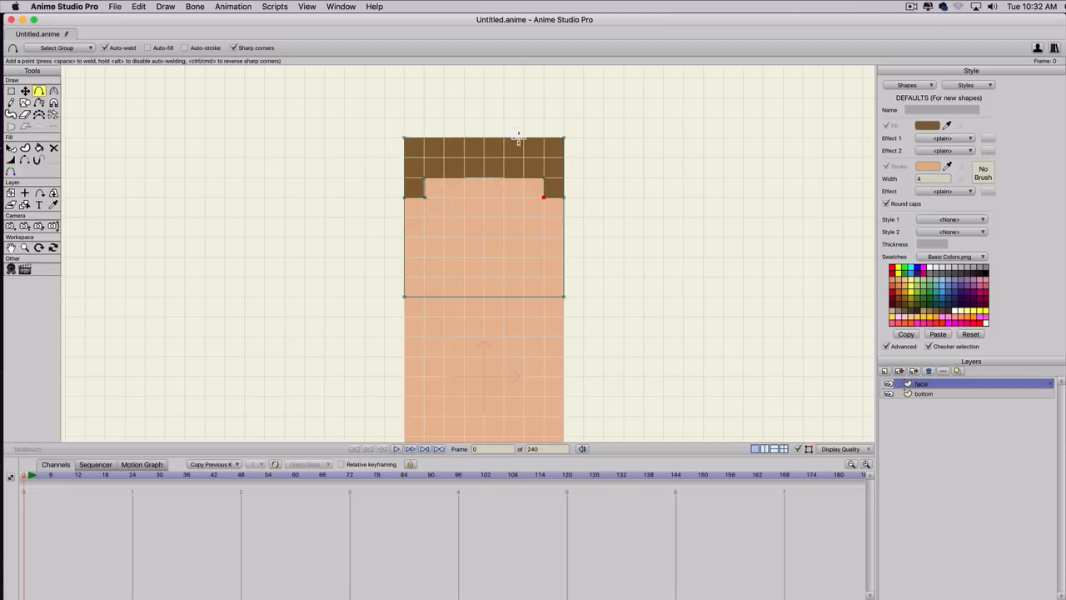
Set the hair shape's stroke colour to the brown of its fill, leaving the stroke turned off.
key(q)
click(507, 167)
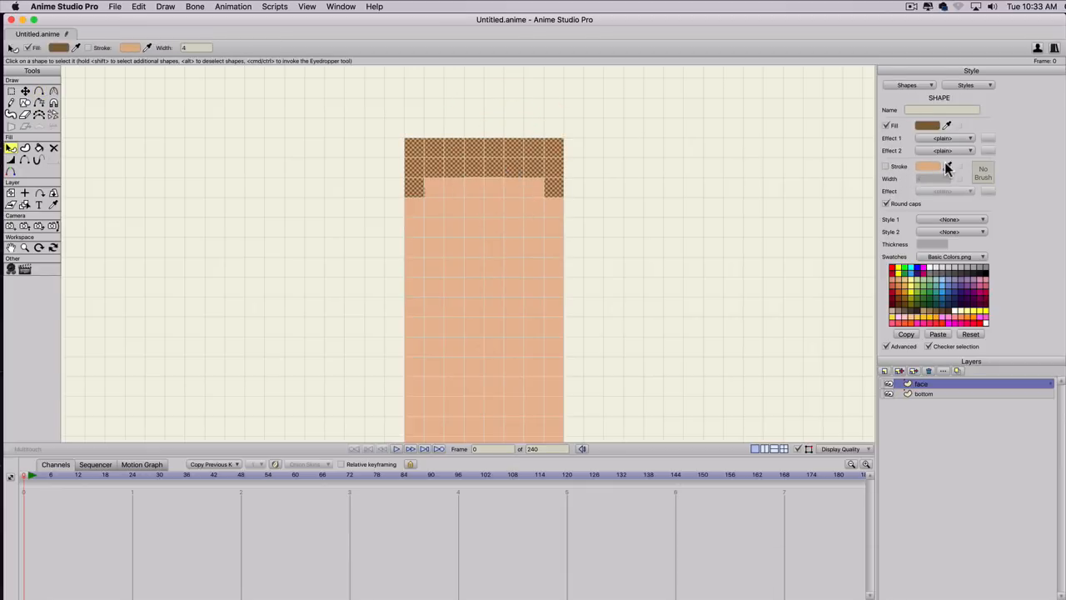
click(888, 168)
drag(947, 166, 940, 119)
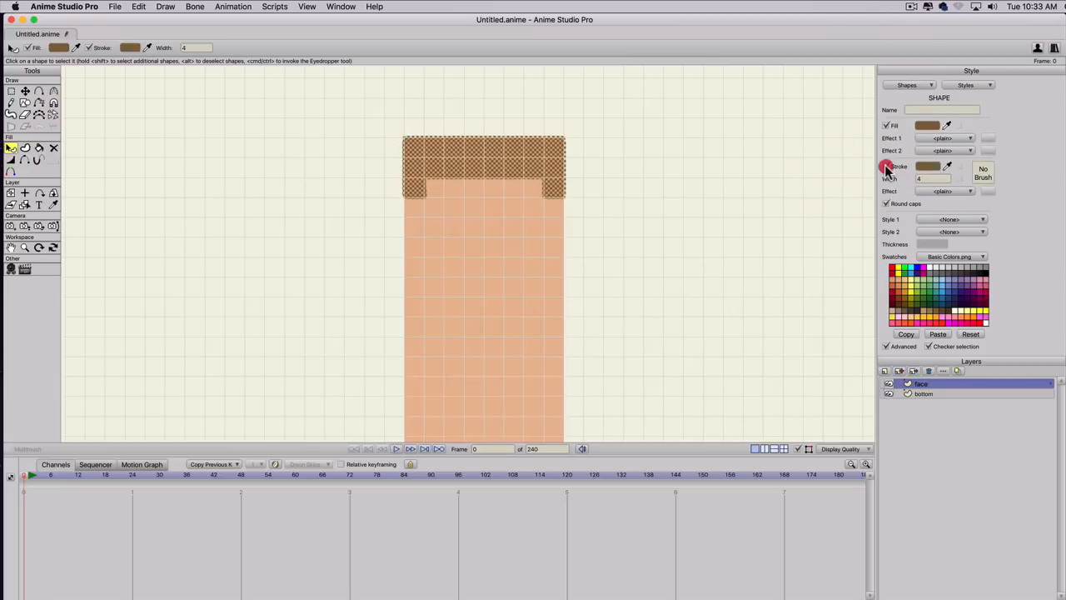
click(887, 167)
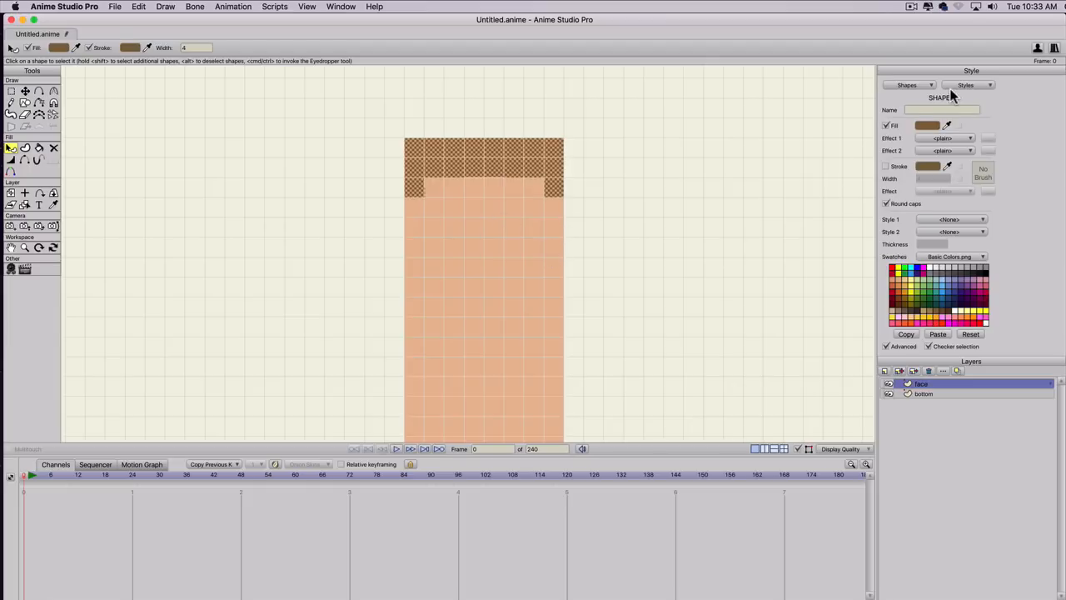
Deselect the hair, set the fill to white and draw a two-by-one-square eye on the face's left half.
key(t)
click(605, 281)
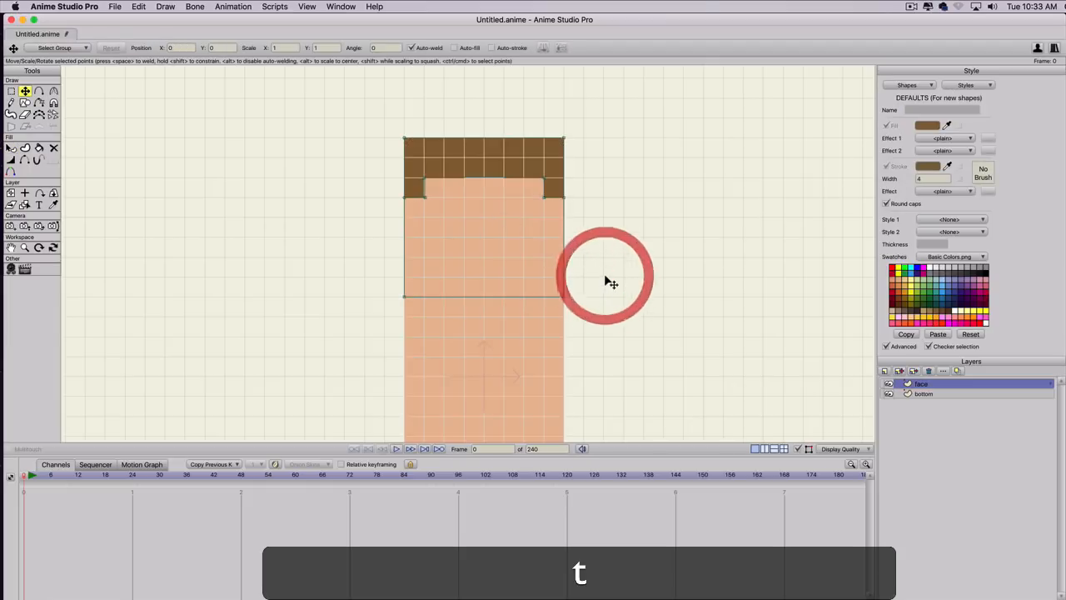
key(s)
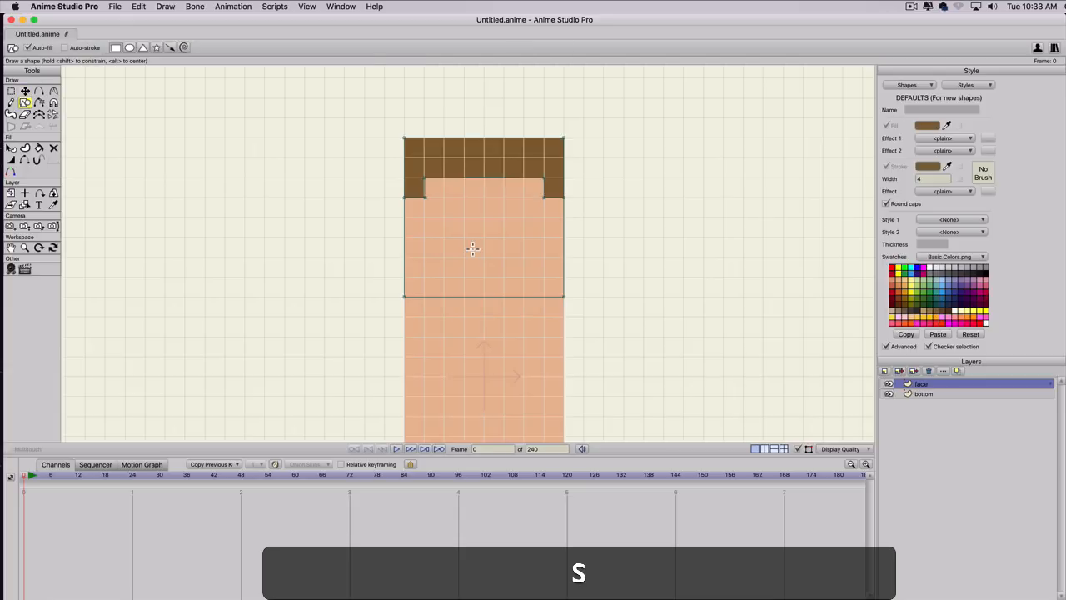
click(931, 270)
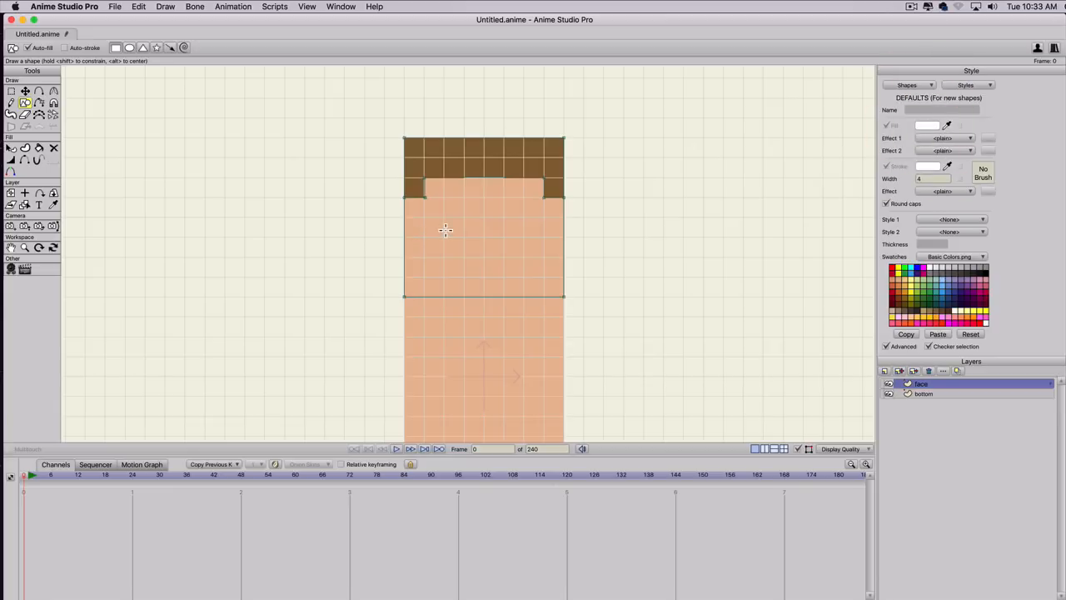
key(s)
drag(424, 237, 461, 218)
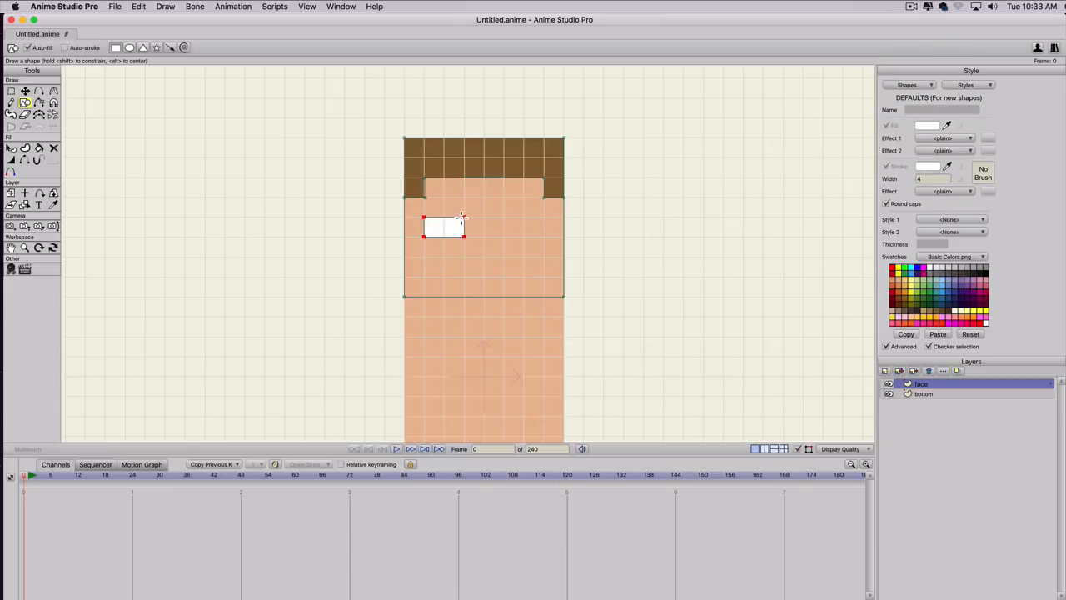
Create a new style from the white eye shape and name it white of eye.
key(q)
click(449, 232)
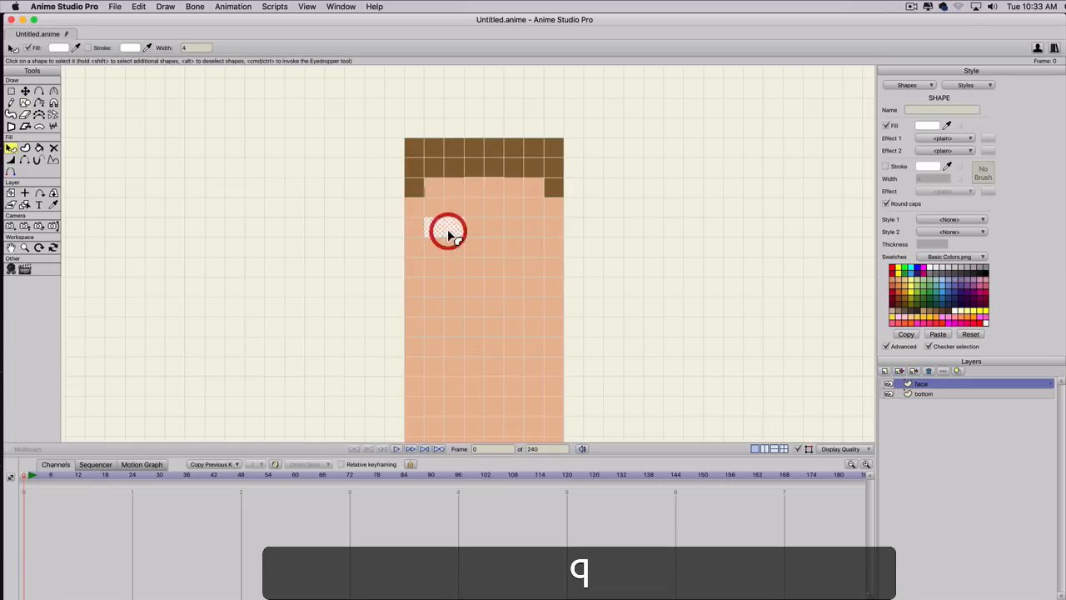
click(953, 84)
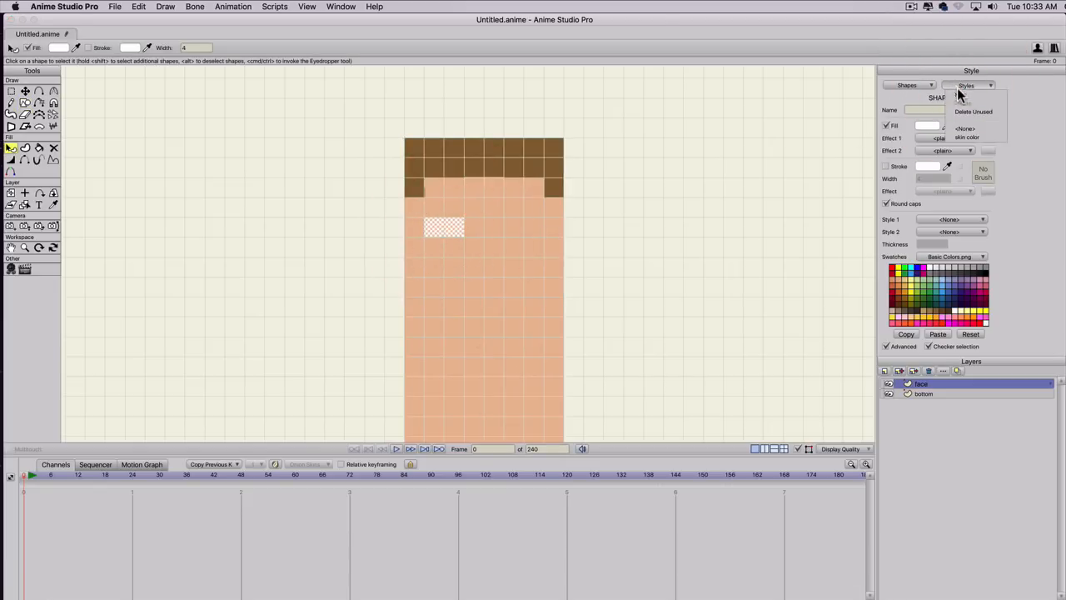
click(960, 96)
text(wh)
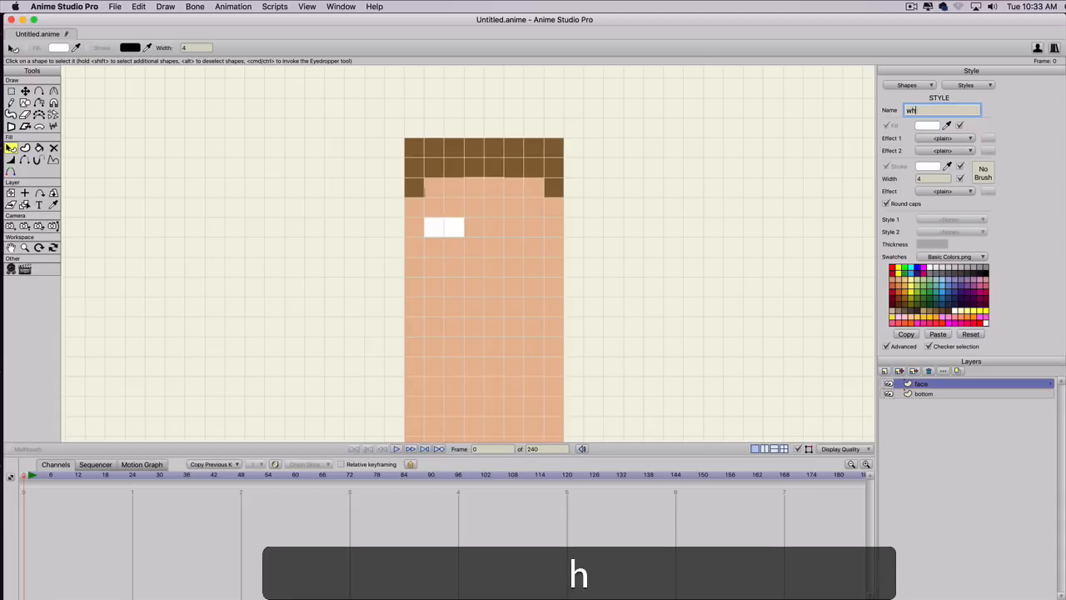
text(ite of eye)
key(Return)
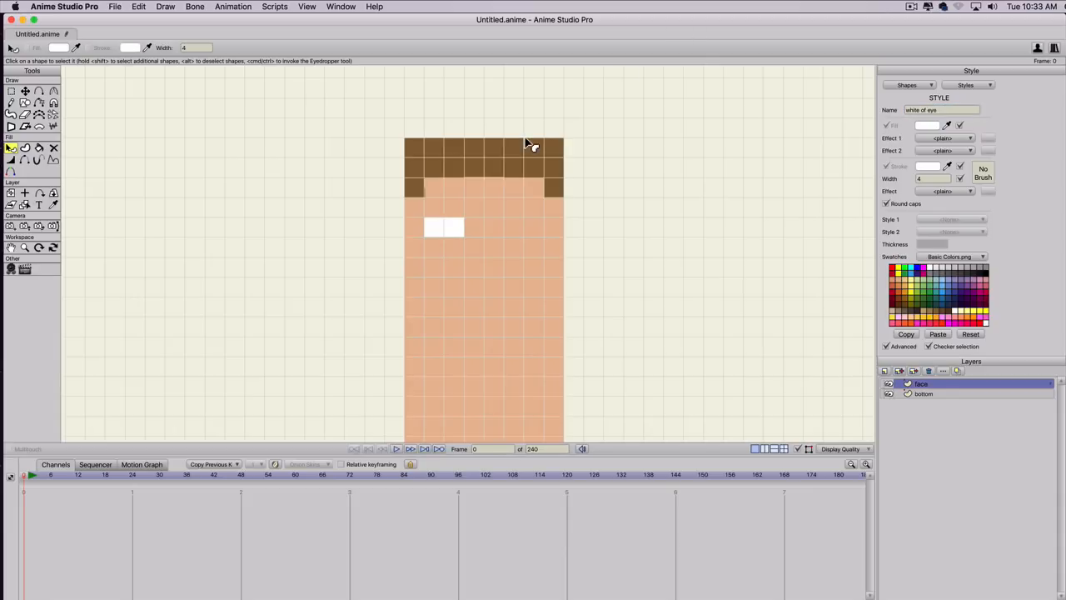
Copy the white eye and place the duplicate on the face's right half at X 0.1111, Y 0.4167, then deselect it.
key(t)
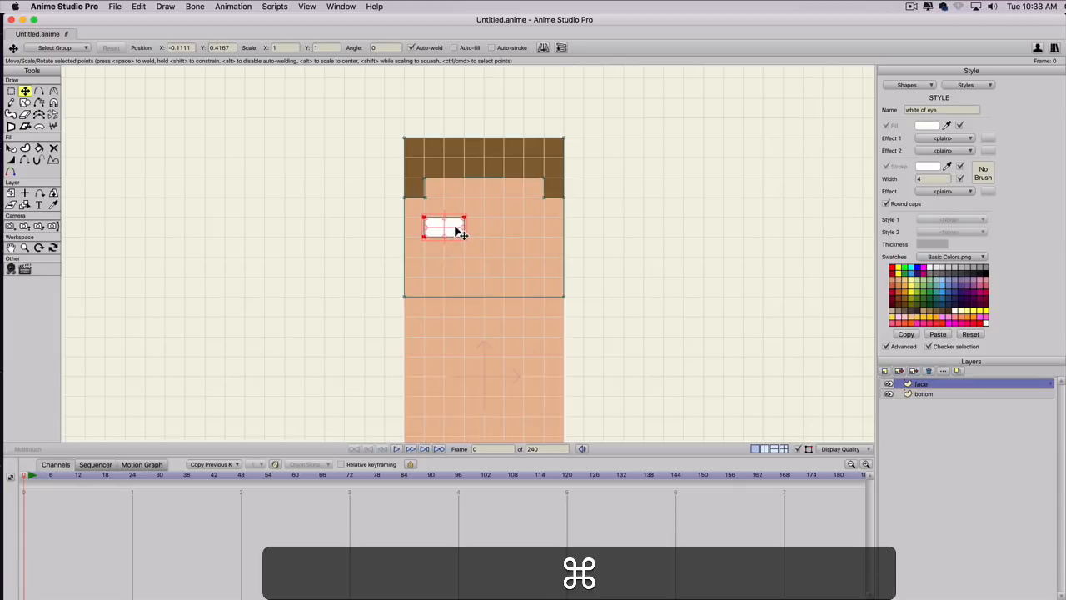
key(super+c)
key(super+v)
drag(454, 230, 534, 236)
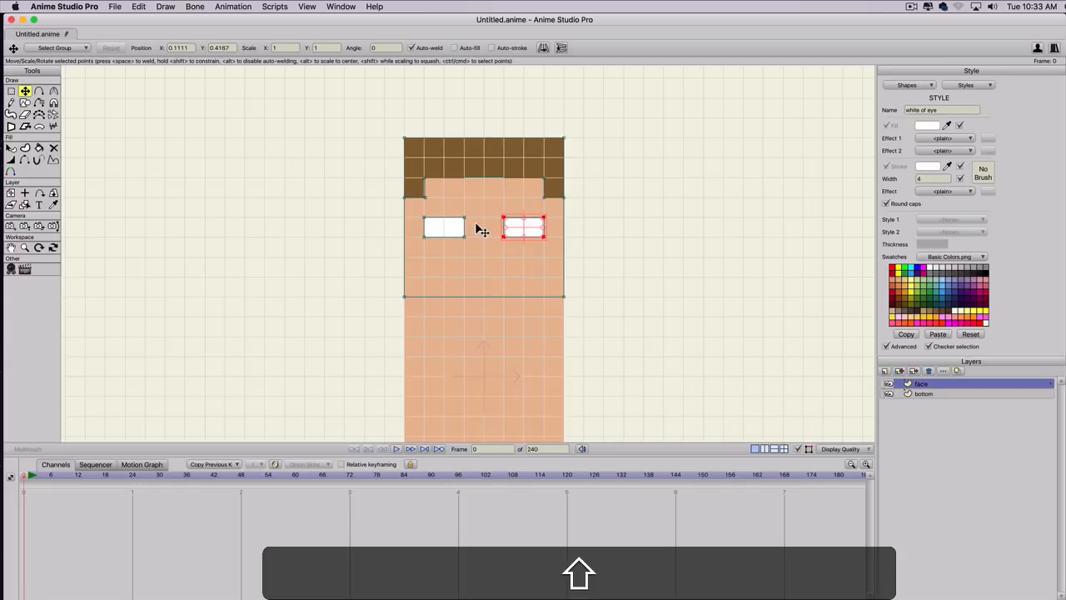
key(t)
click(584, 230)
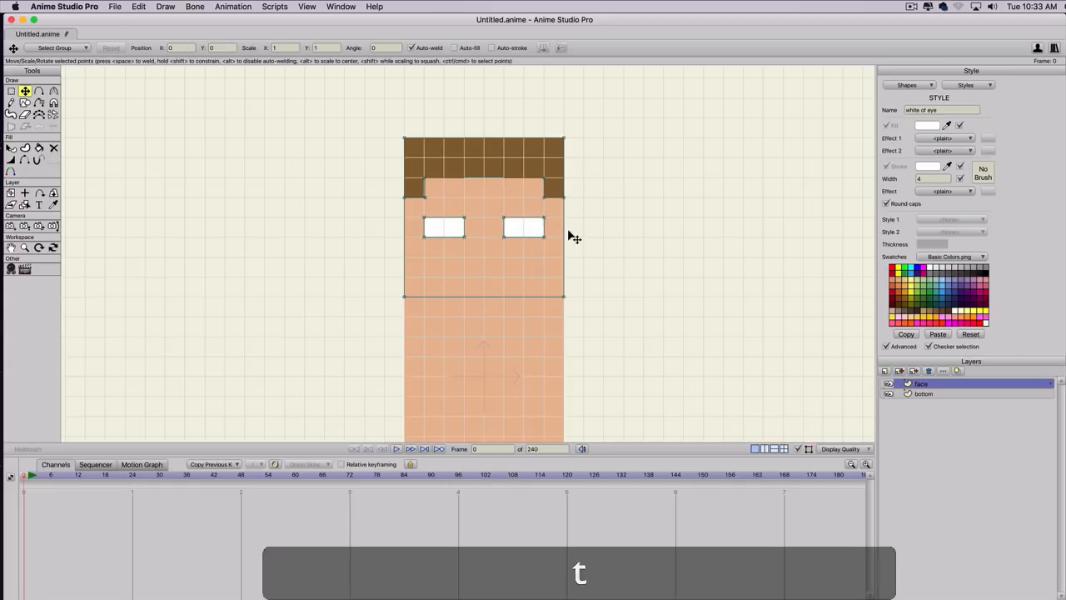
click(932, 286)
key(super+z)
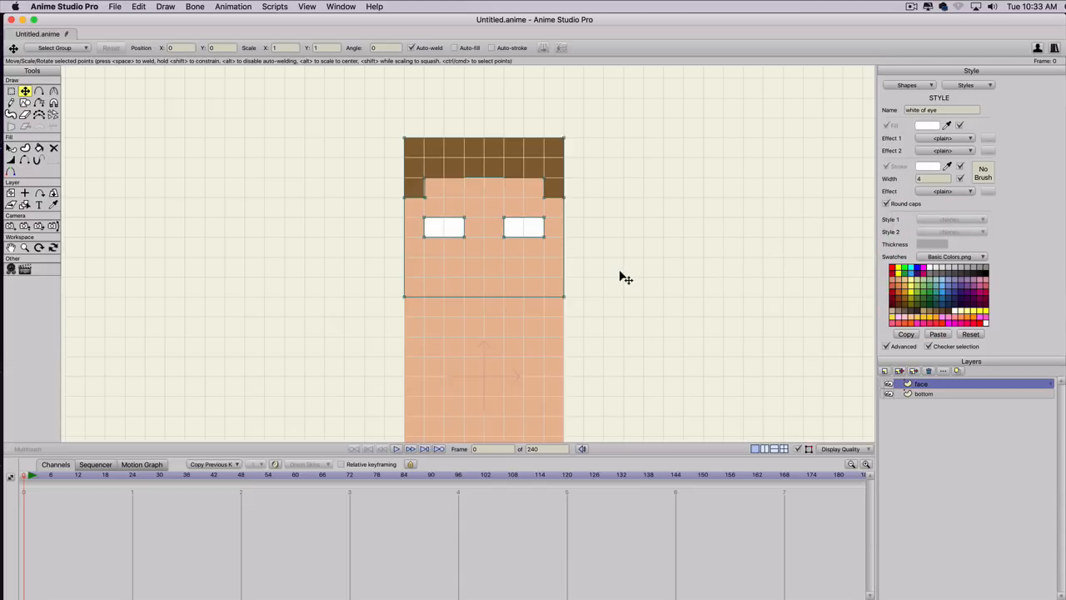
key(s)
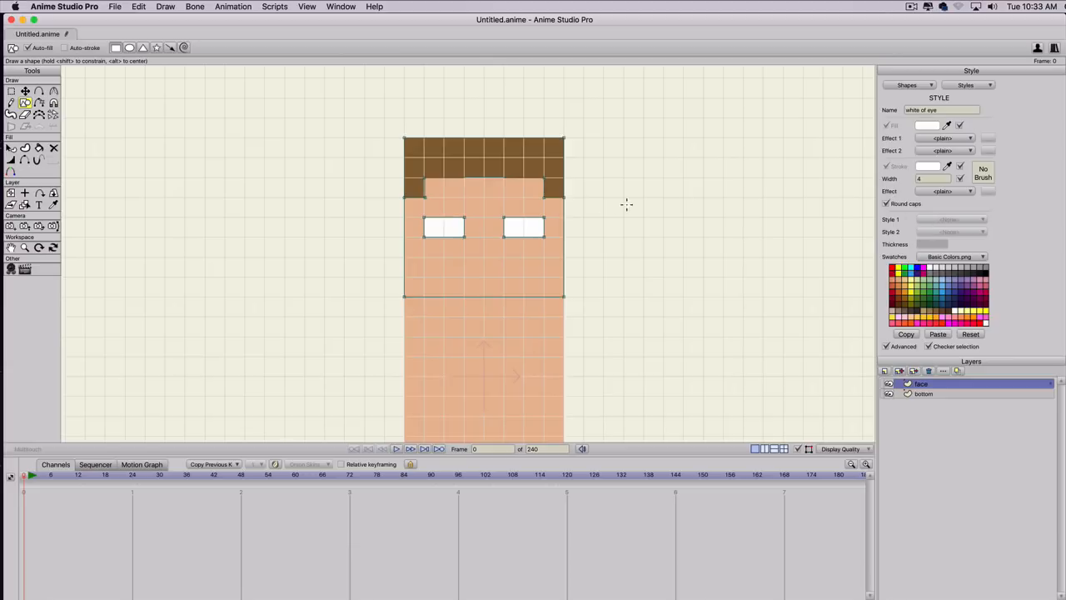
mouse_move(444, 237)
mouse_down()
mouse_move(464, 217)
mouse_move(435, 248)
mouse_up()
key(super+z)
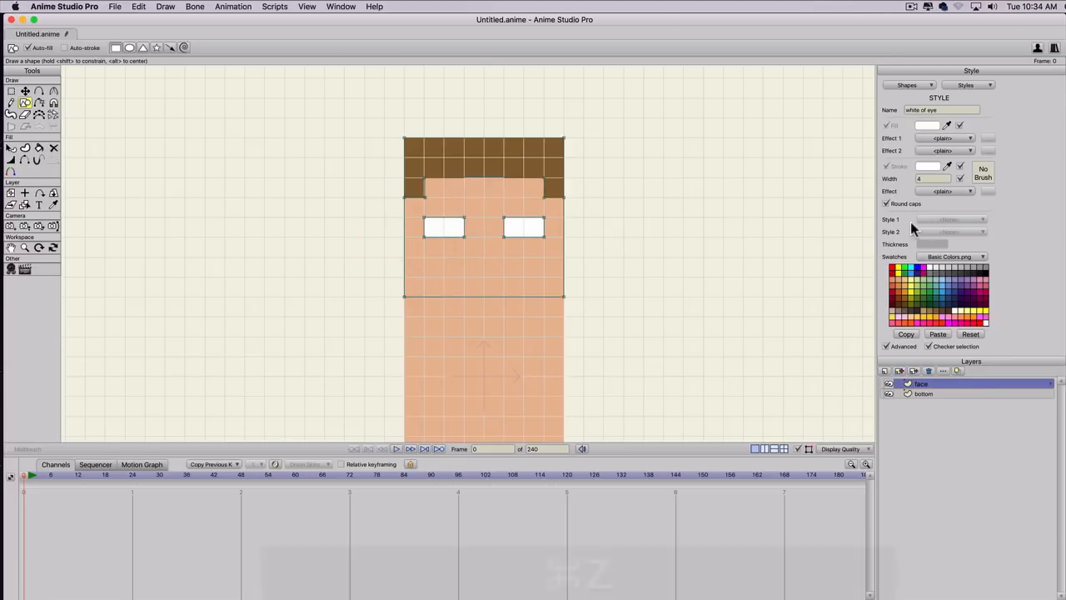
click(928, 284)
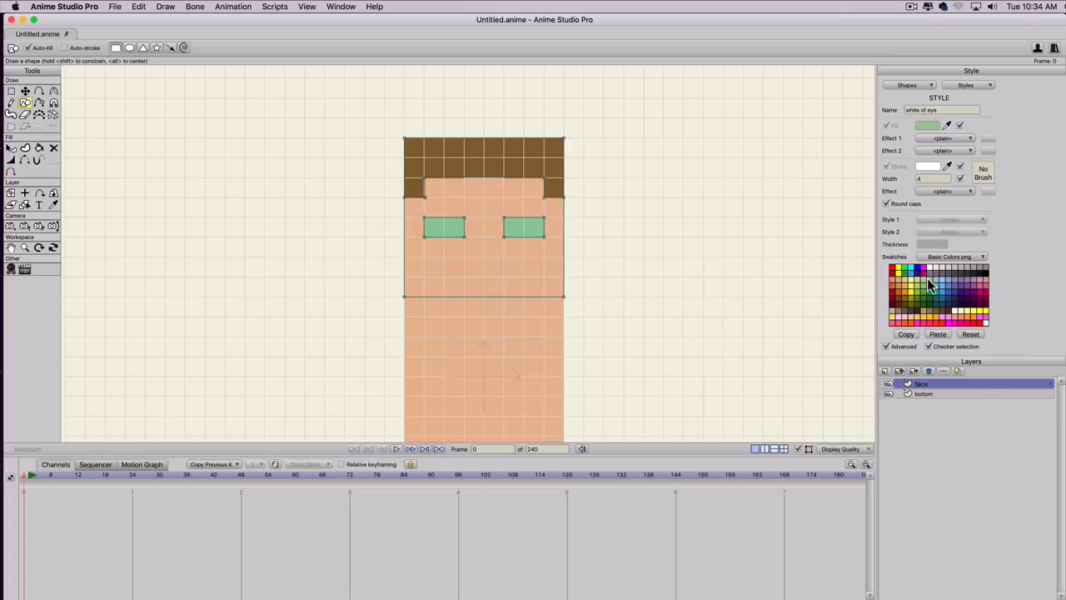
key(super+z)
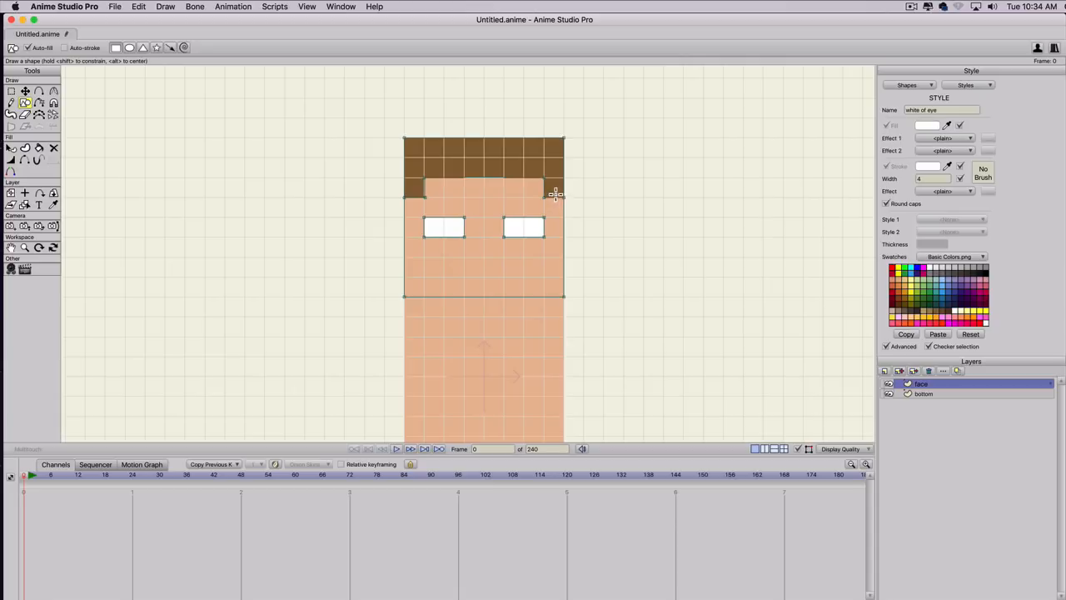
Draw a one-square shape beside the head at eye height, set its Style 1 to None and fill it green.
key(s)
drag(585, 235, 603, 220)
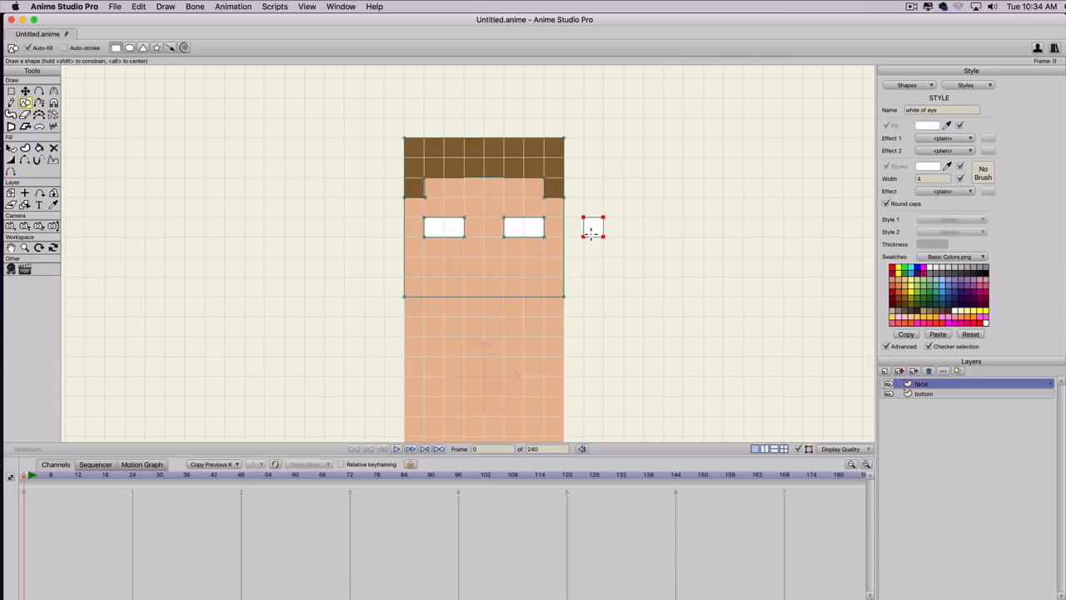
key(q)
click(593, 231)
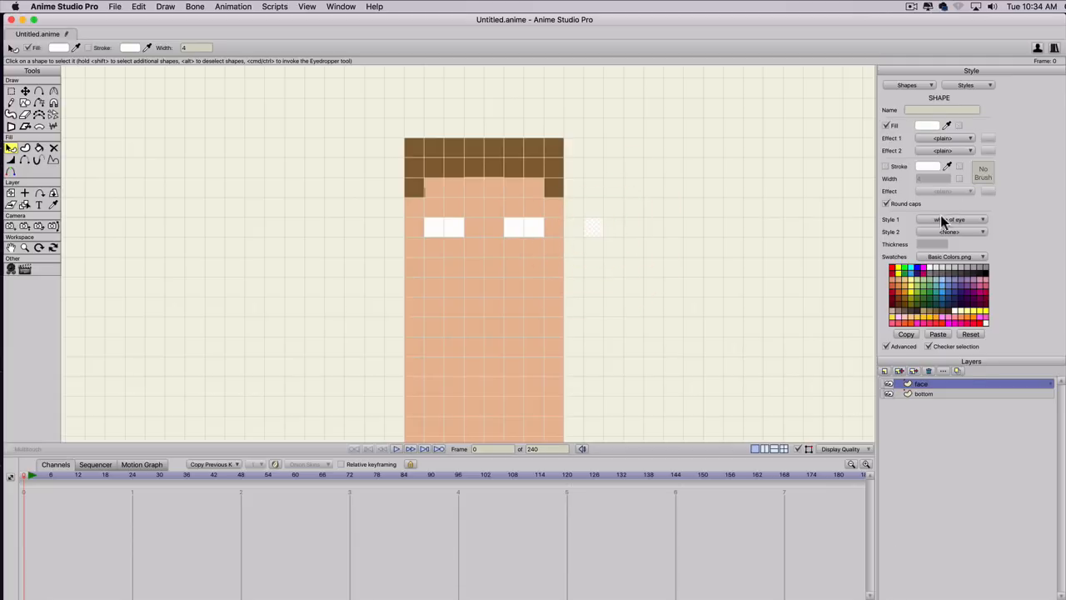
click(944, 220)
click(948, 231)
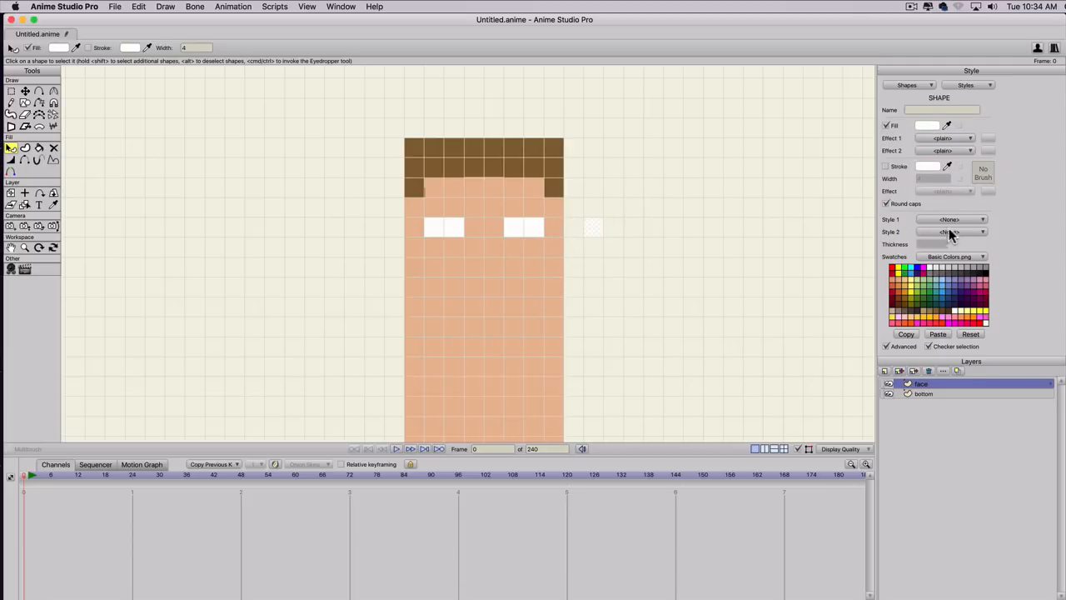
click(929, 283)
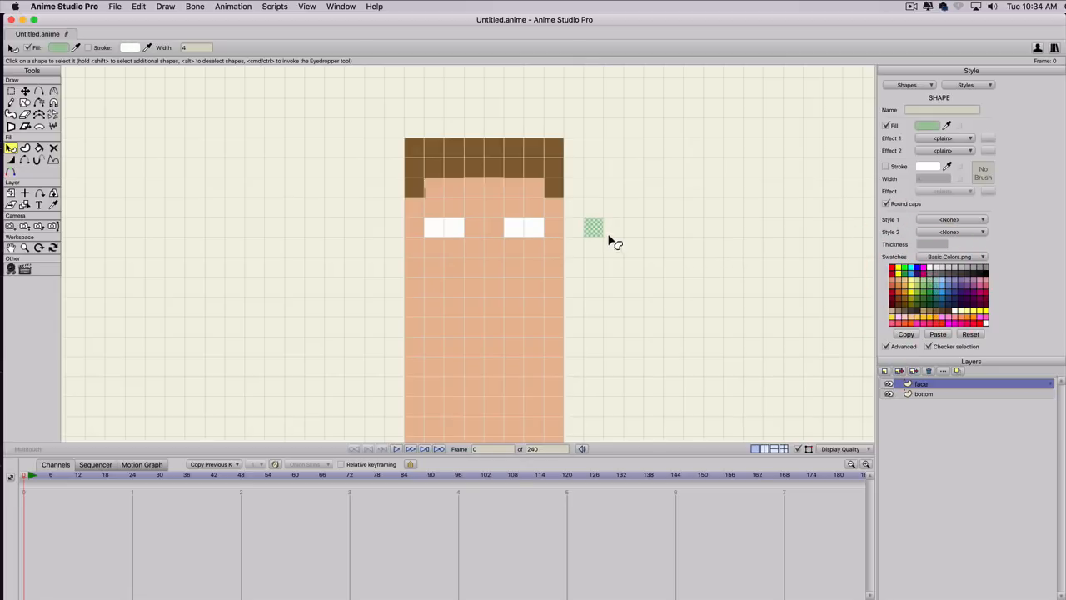
Move the green square onto the left eye's inner half at X -0.0833, Y 0.4167, and create a style from it named eye color.
key(t)
drag(598, 233, 454, 233)
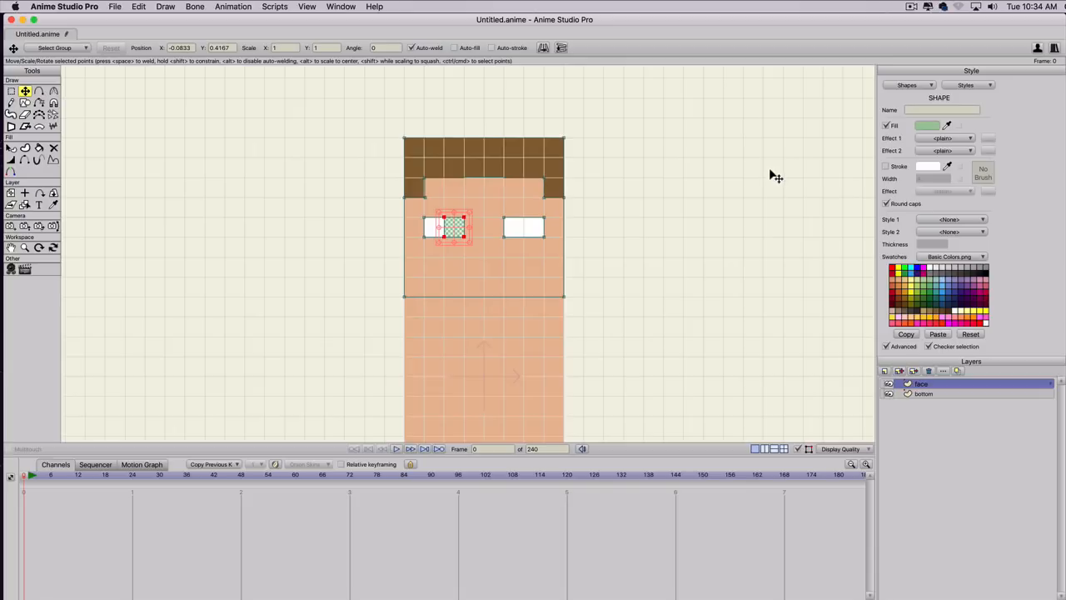
click(965, 86)
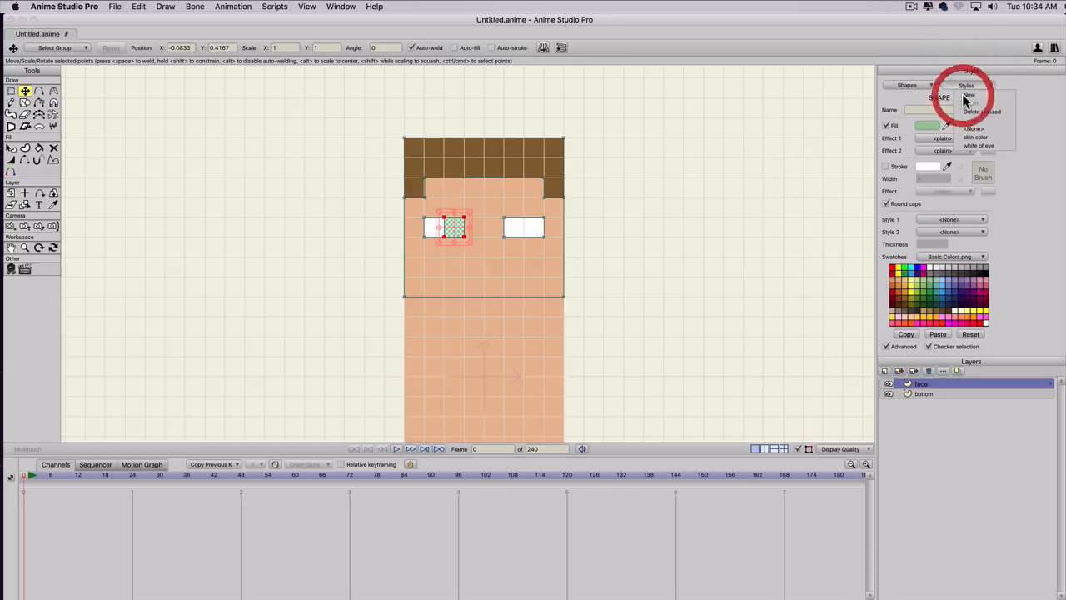
click(966, 98)
text(eye colo)
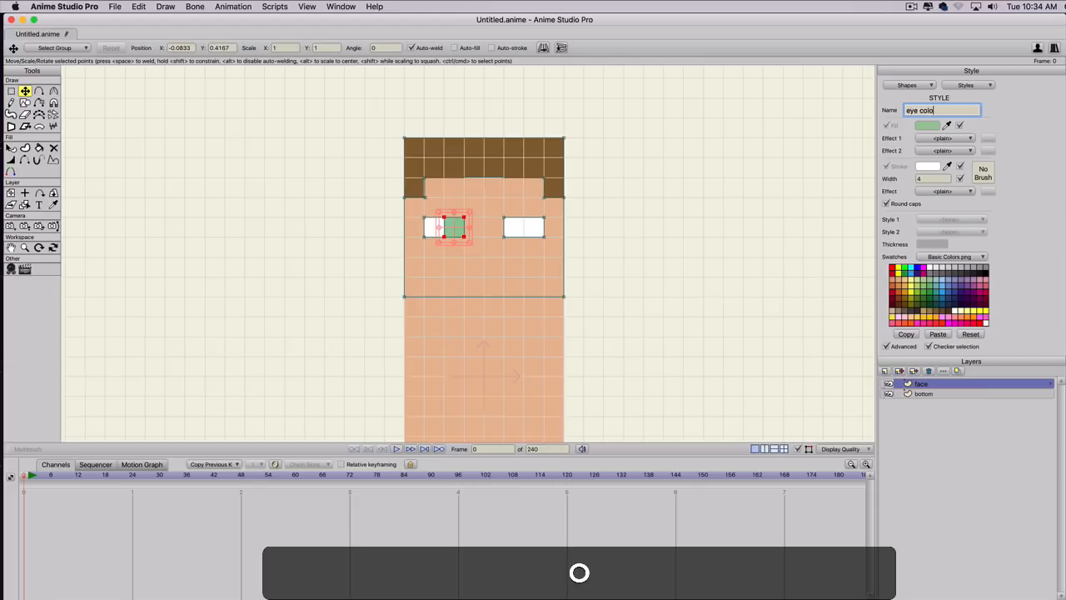
text(r)
key(Return)
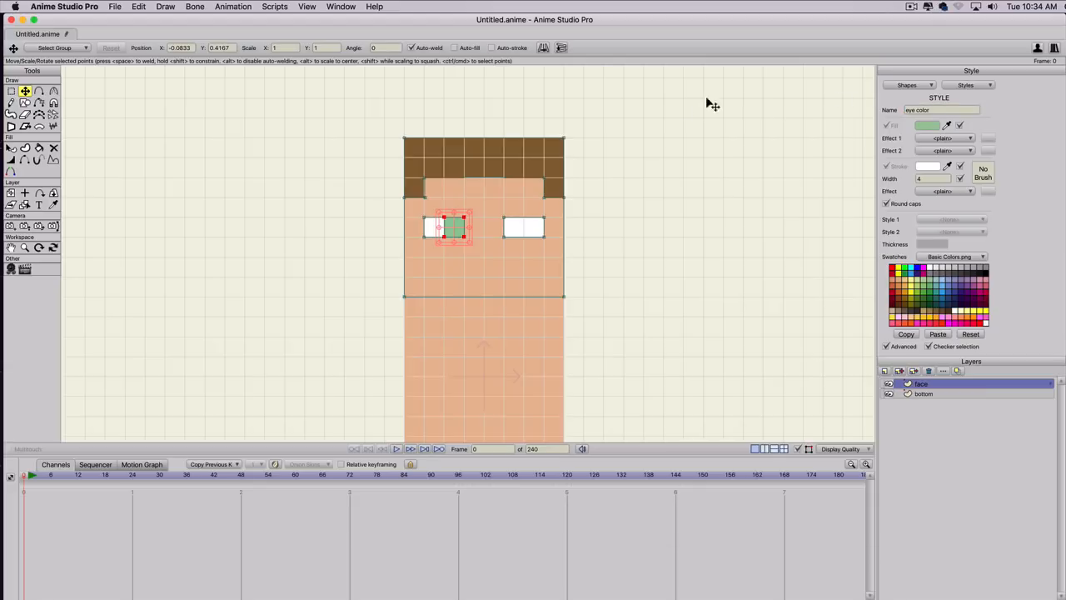
Paste a copy of the green pupil and move it onto the right eye's inner half at X 0.0833, Y 0.4167.
key(super+v)
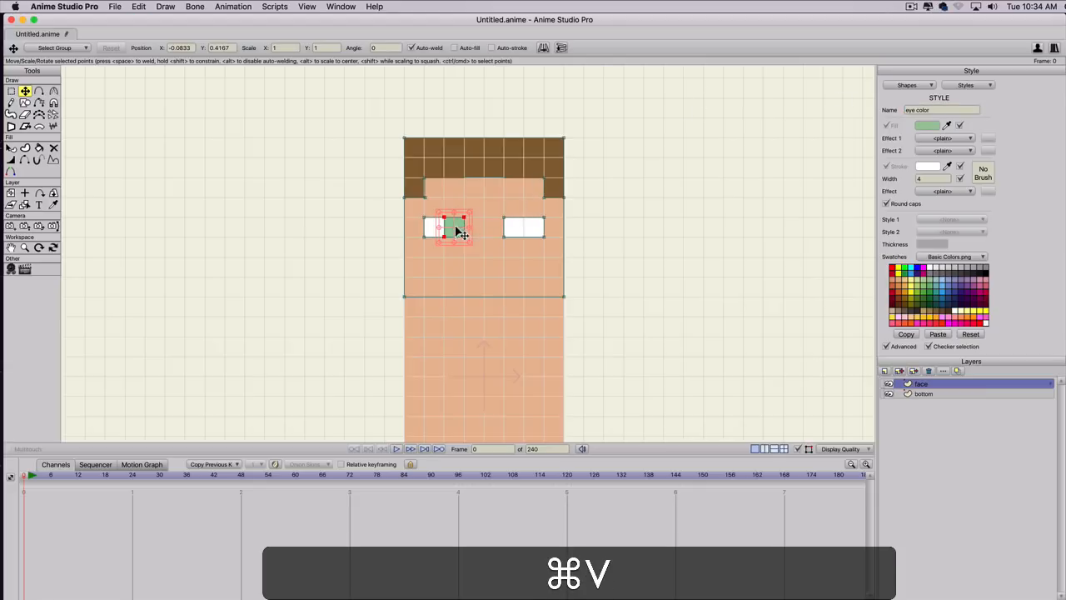
drag(456, 232, 511, 236)
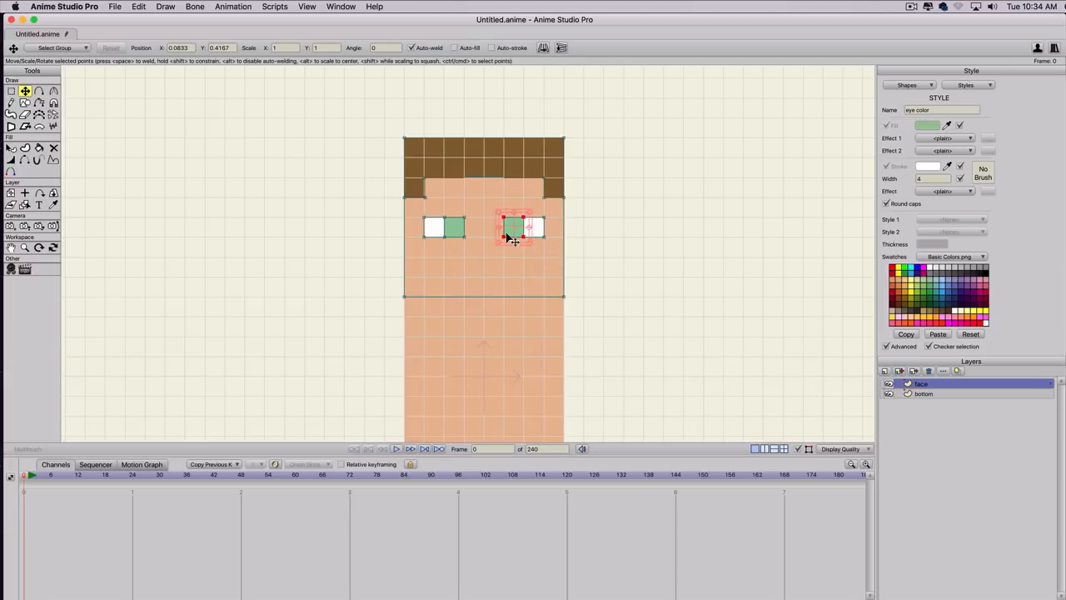
Draw a mouth rectangle four squares wide and two high below the eyes, and set its Style 1 to None.
scroll(531, 231, up, 2)
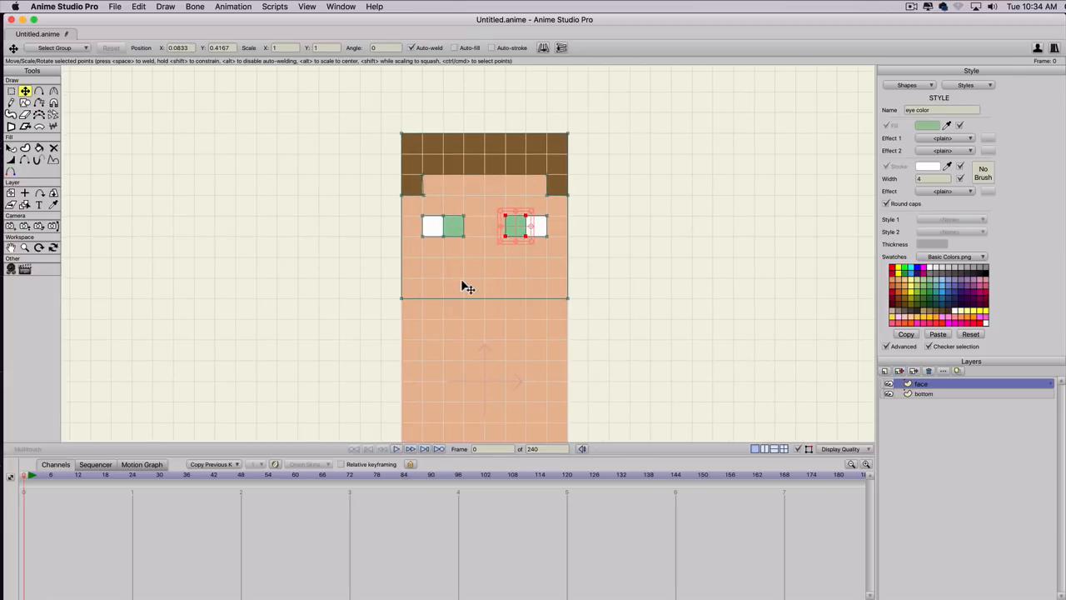
key(s)
drag(444, 297, 525, 257)
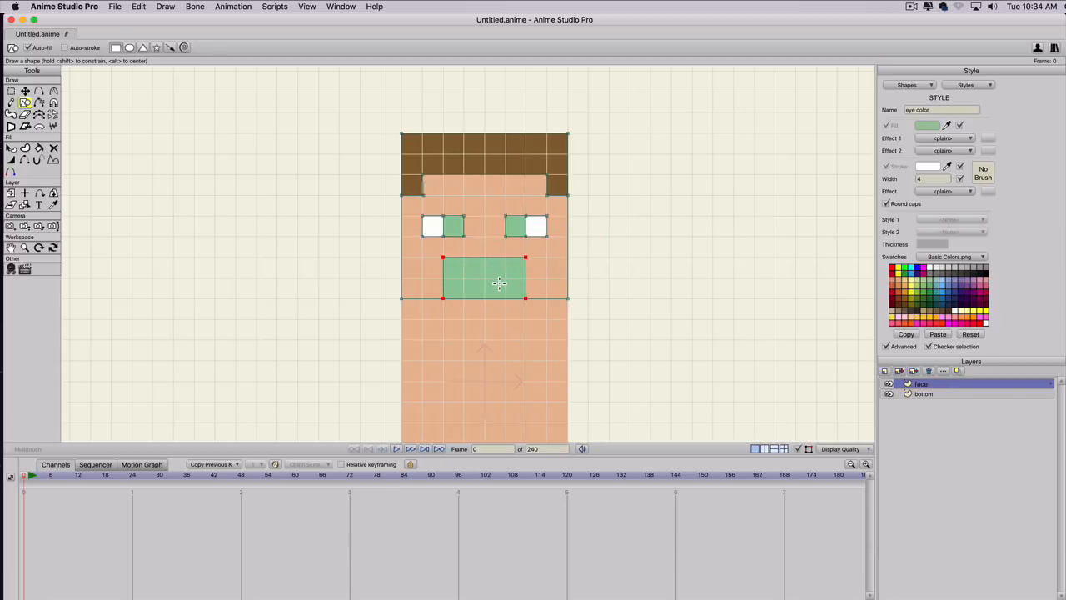
key(q)
click(491, 285)
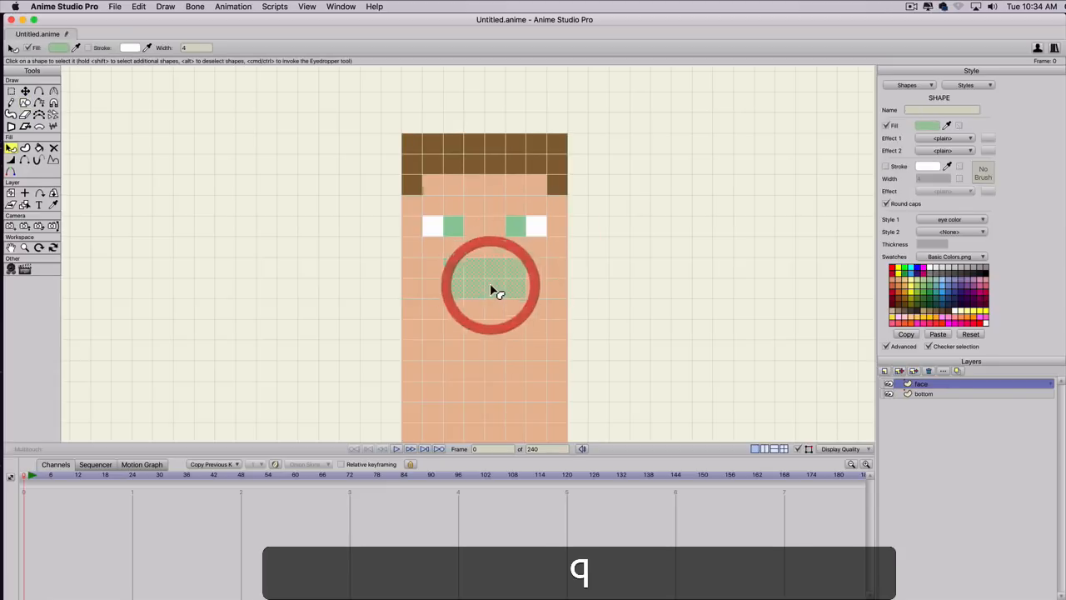
click(931, 221)
click(933, 228)
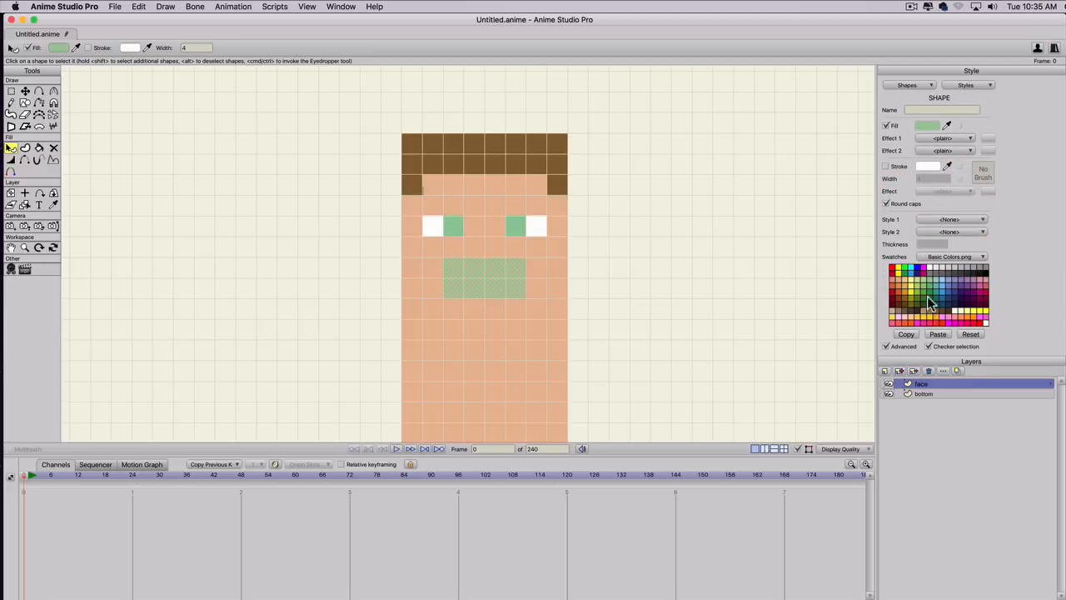
Fill the mouth rectangle with a dark brown of about hex 32230B.
click(928, 125)
click(939, 358)
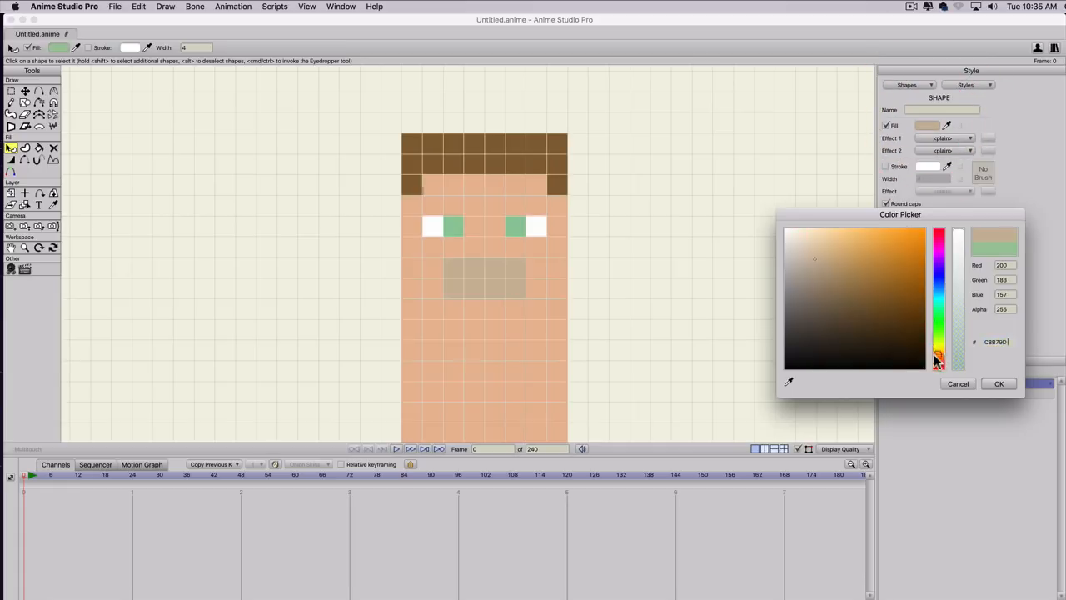
click(904, 354)
drag(904, 354, 892, 346)
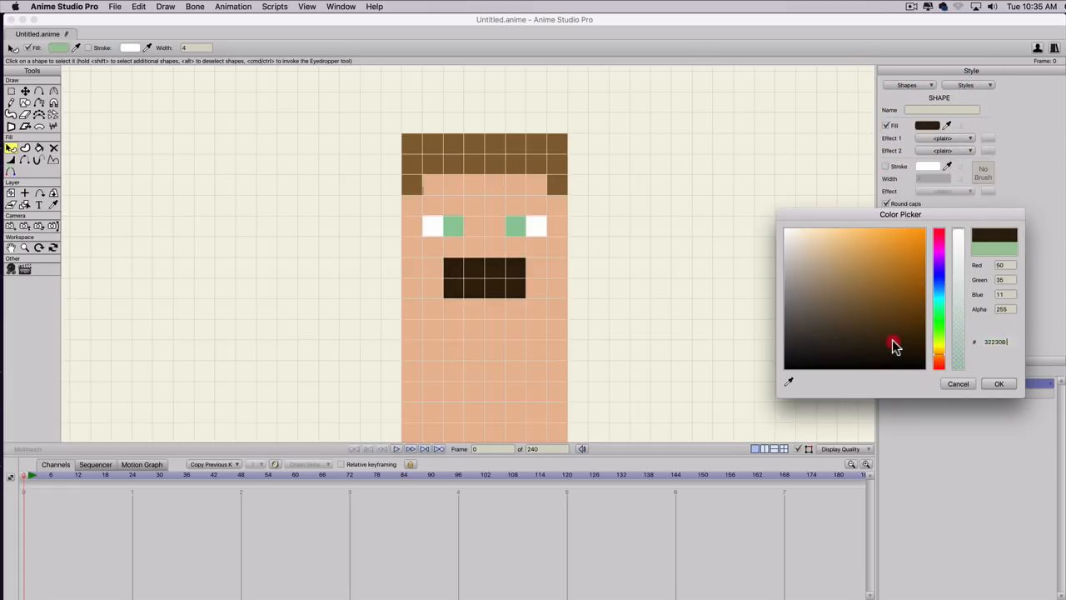
click(892, 344)
click(997, 384)
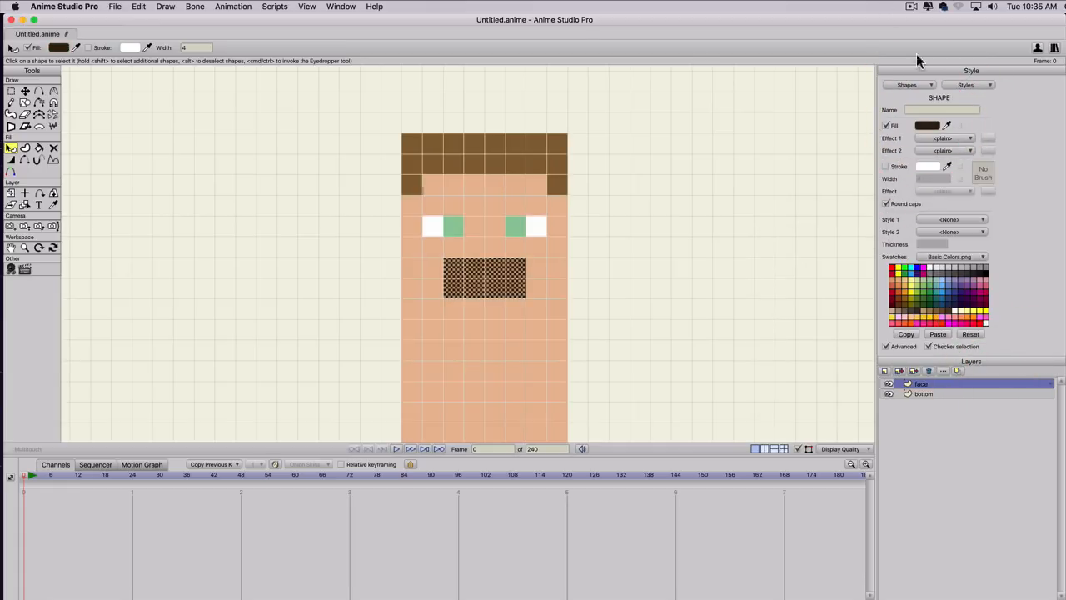
Create a style from the dark mouth shape and name it inside mouth.
click(962, 85)
click(964, 95)
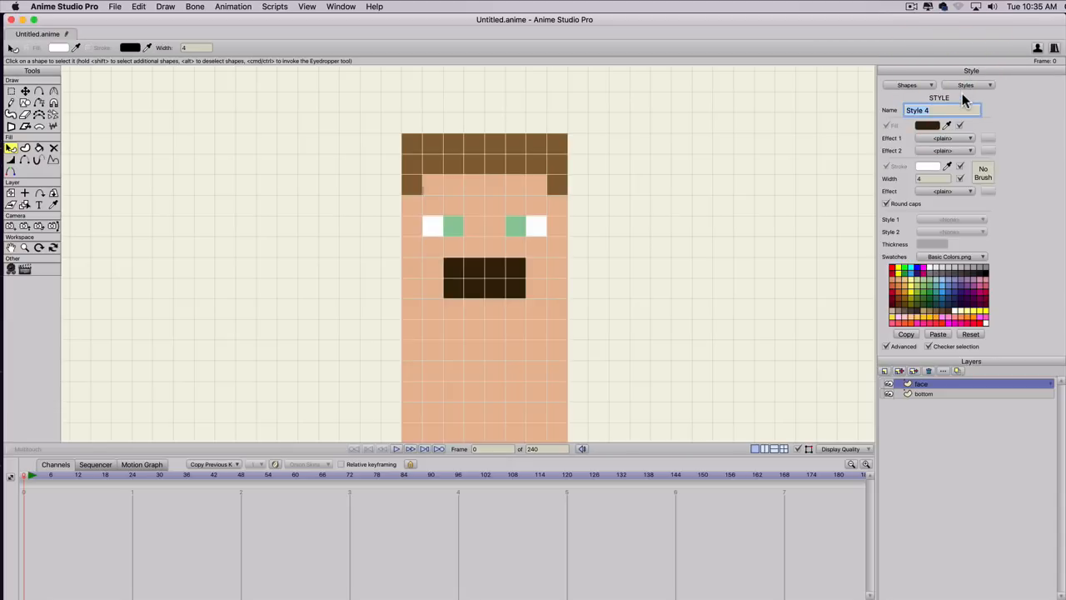
text(ins)
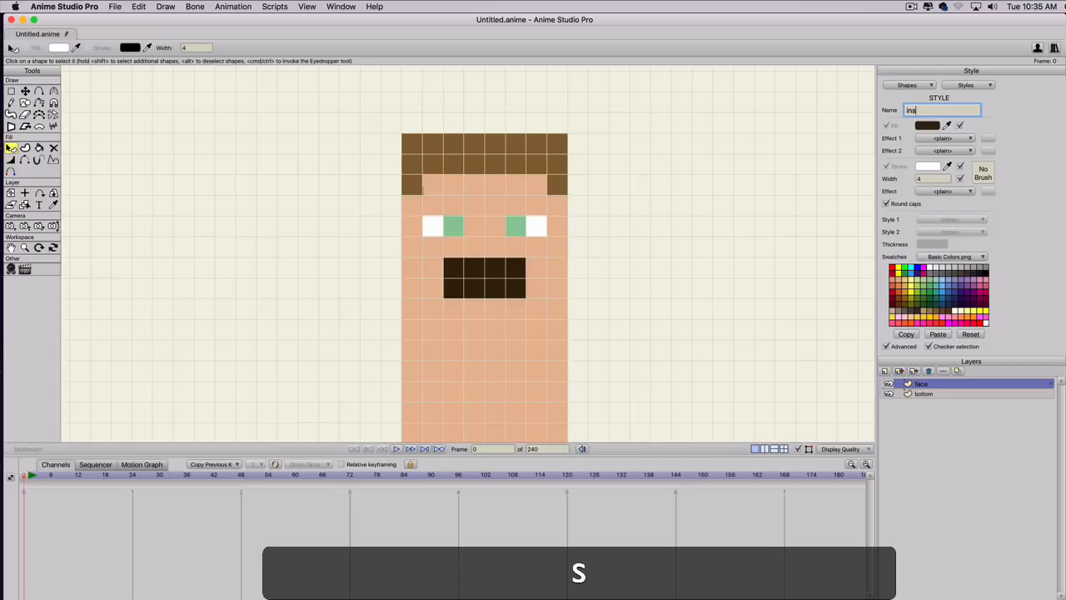
text(ide mouth)
key(Return)
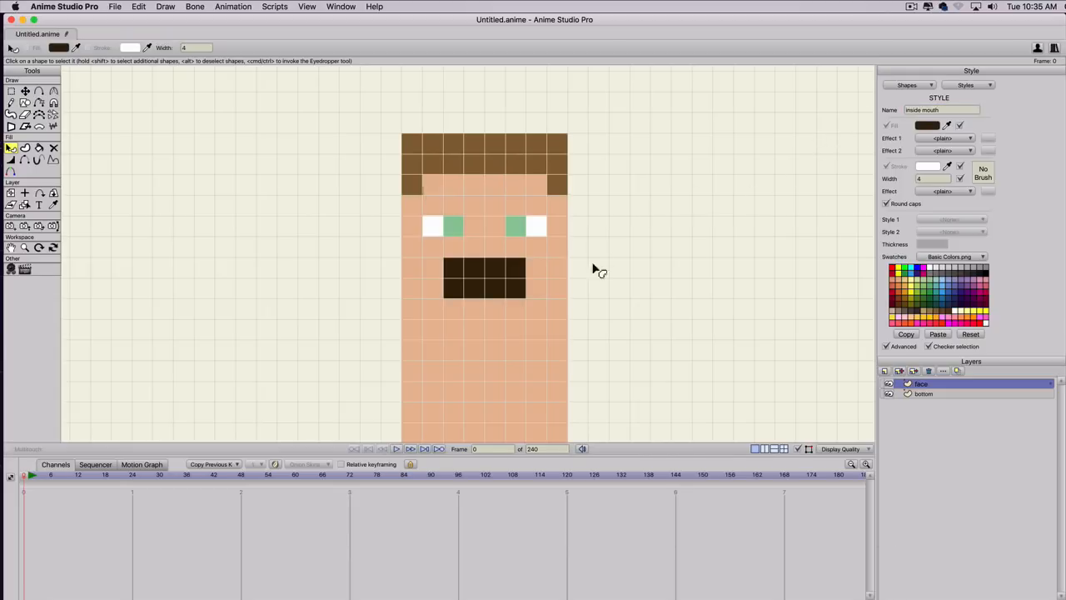
Draw a rectangle two squares wide and one high beside the head, set its Style 1 to None and fill it pink.
key(s)
drag(588, 298, 630, 278)
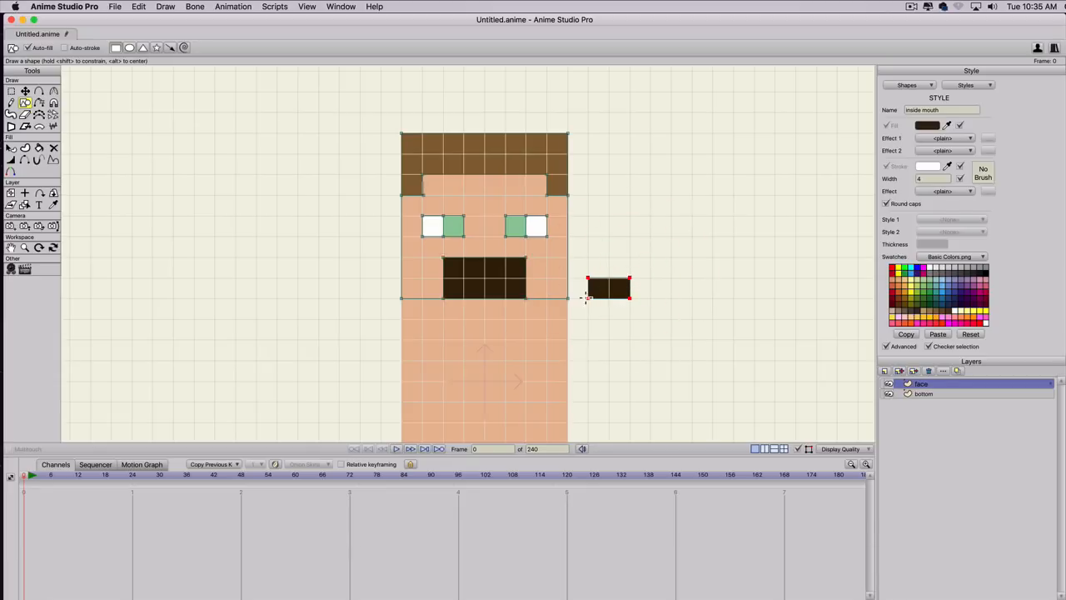
key(q)
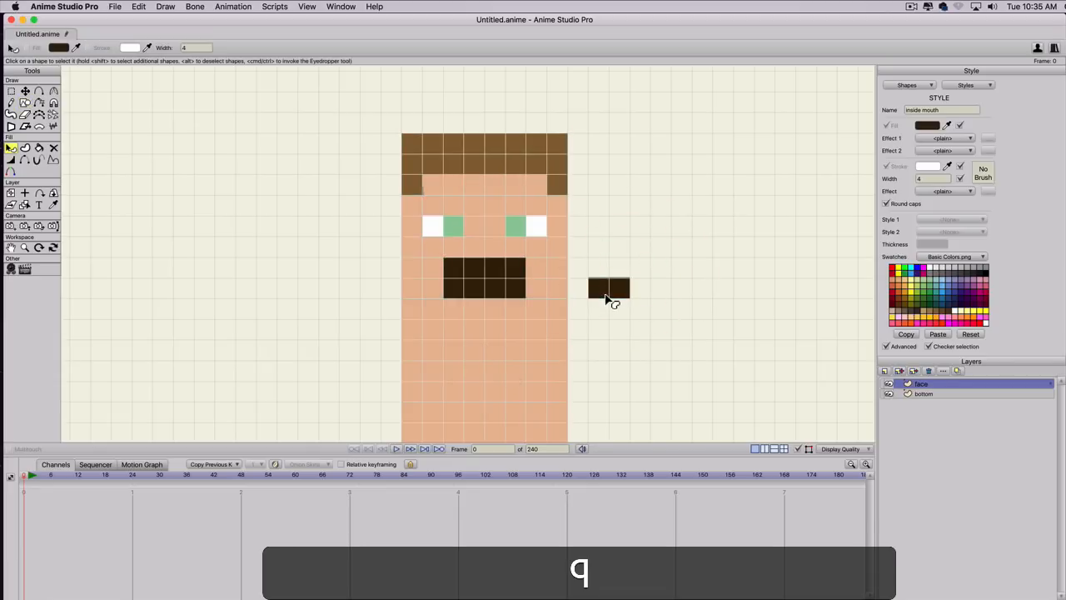
click(609, 289)
click(943, 231)
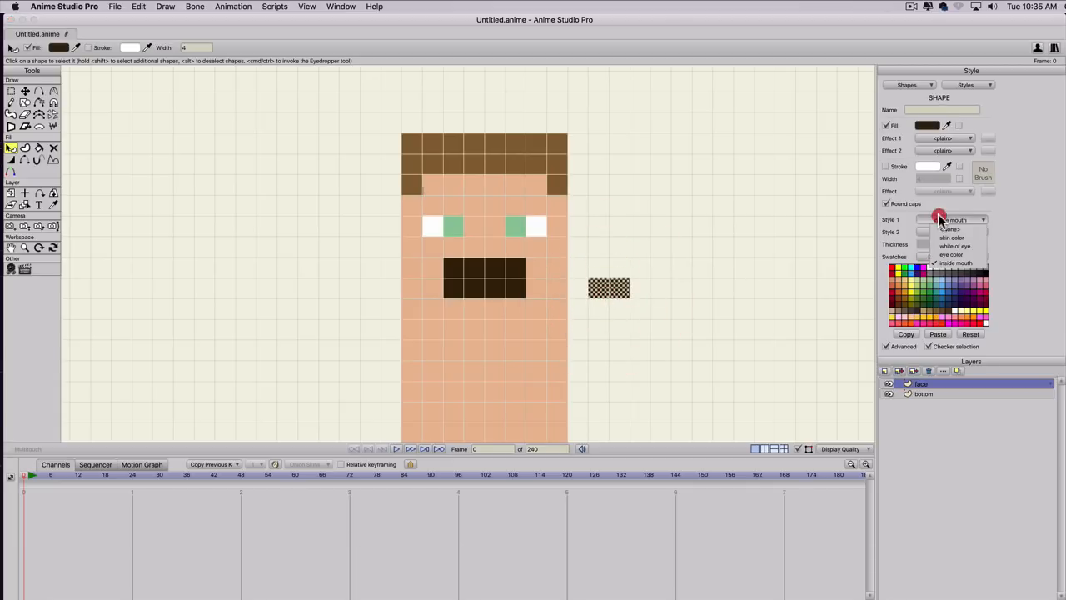
click(945, 229)
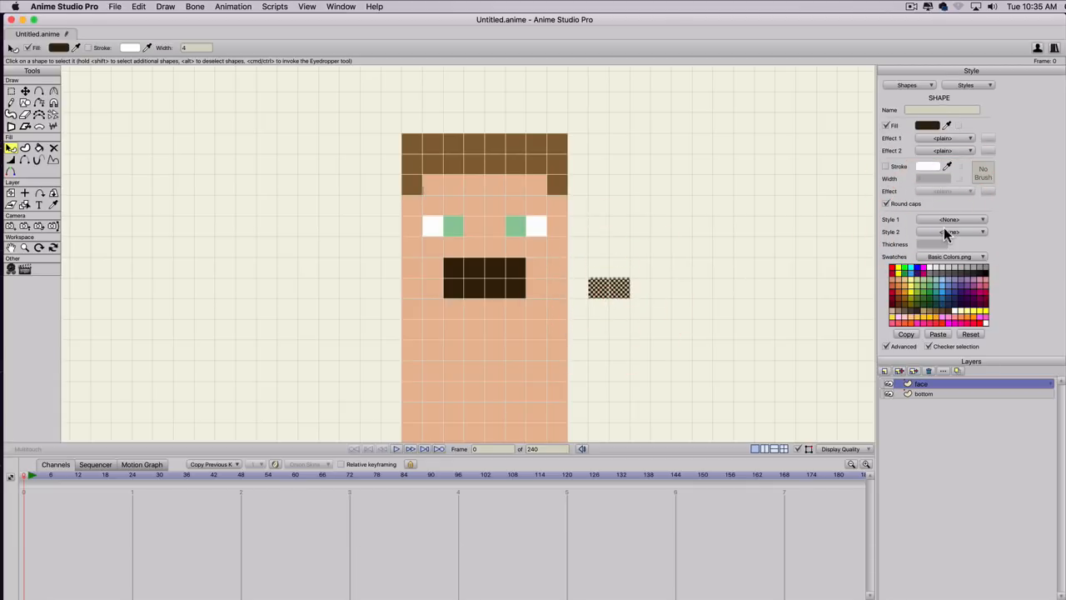
click(983, 281)
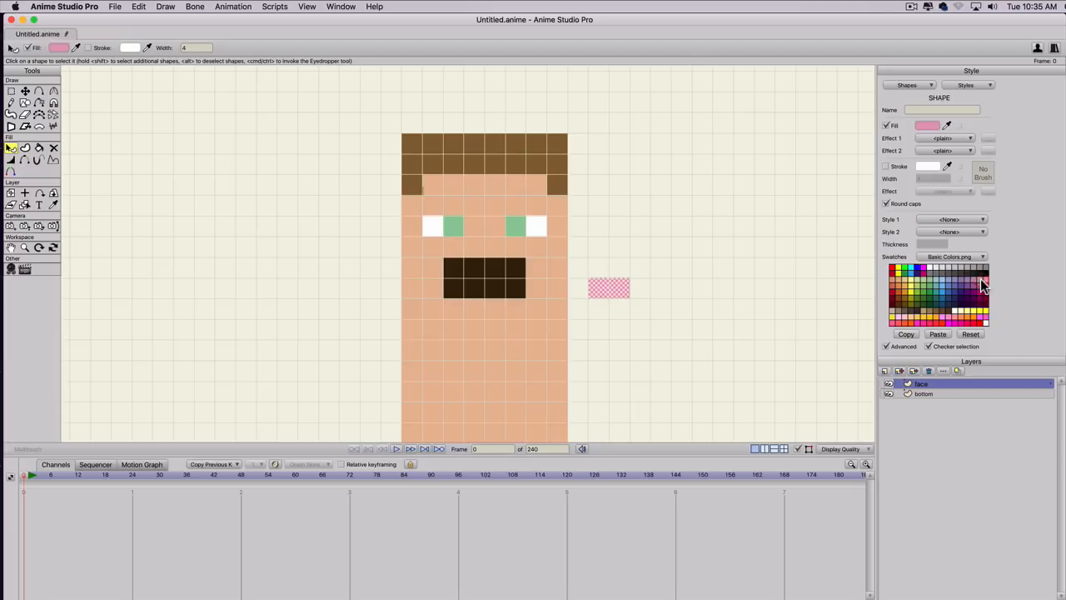
Create a style from the pink rectangle and name it tongue.
click(965, 88)
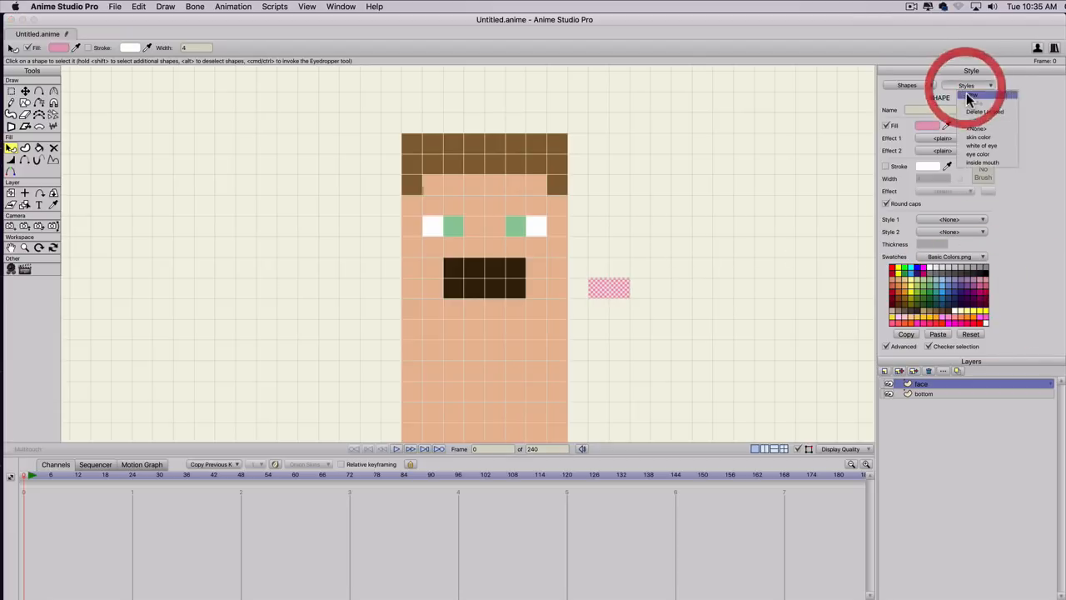
click(969, 100)
text(tou)
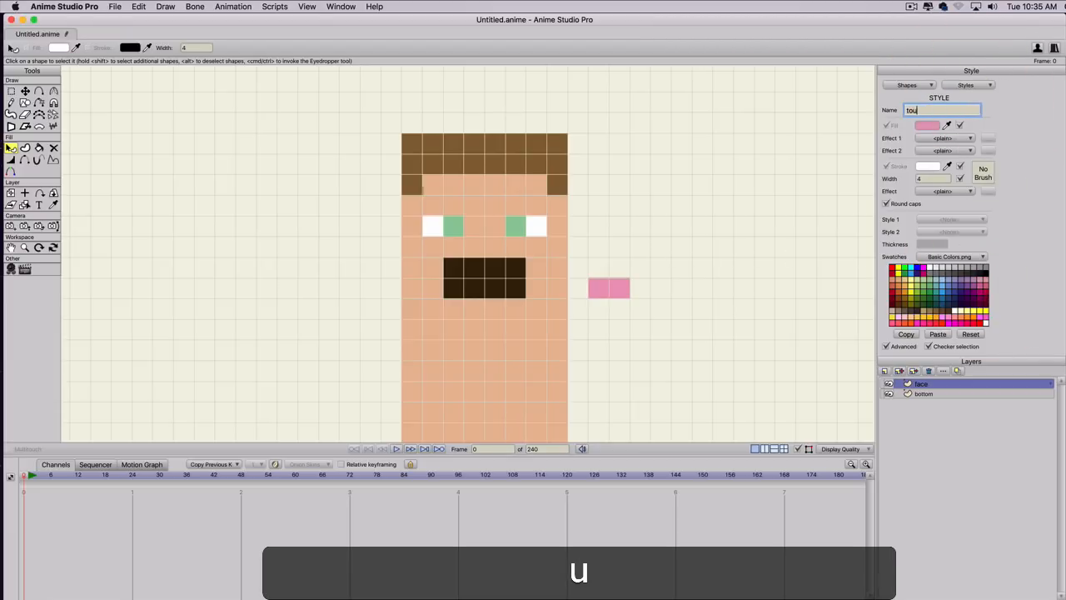
key(BackSpace)
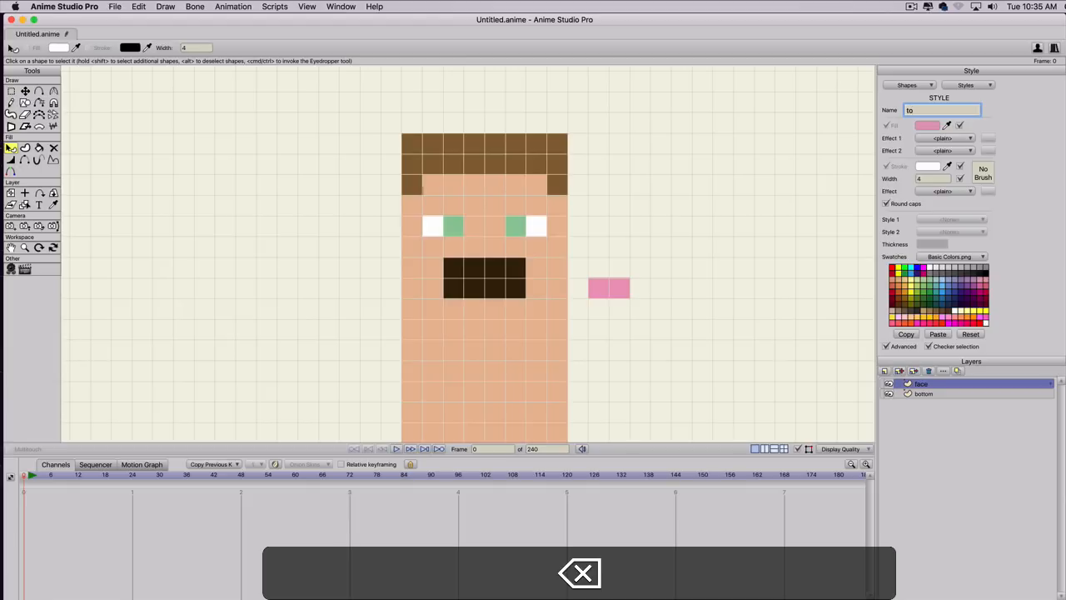
text(un)
key(BackSpace)
key(BackSpace)
text(n)
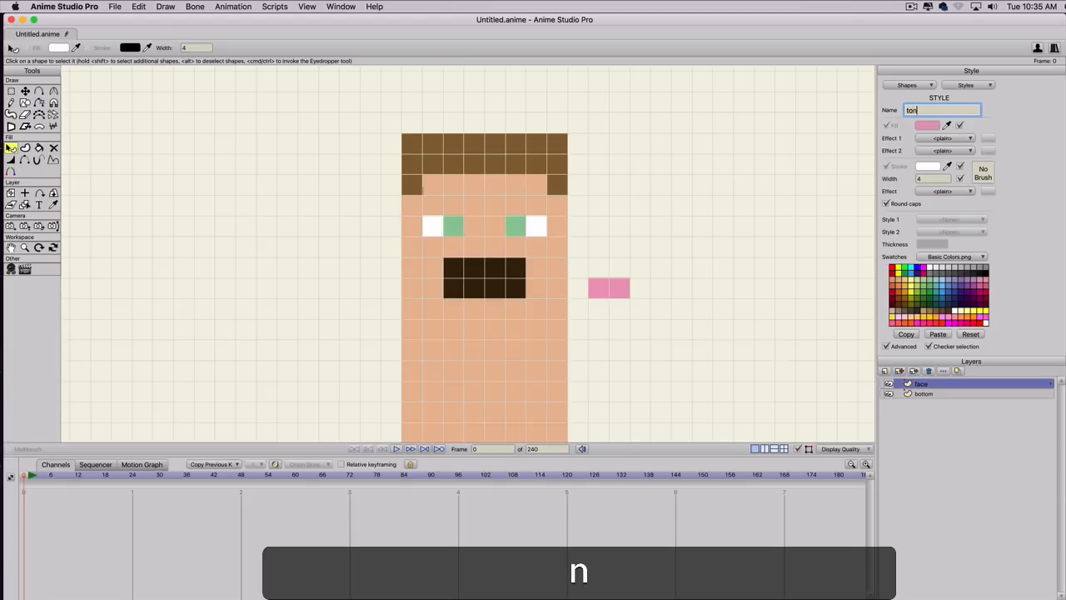
text(gu)
key(BackSpace)
key(BackSpace)
key(BackSpace)
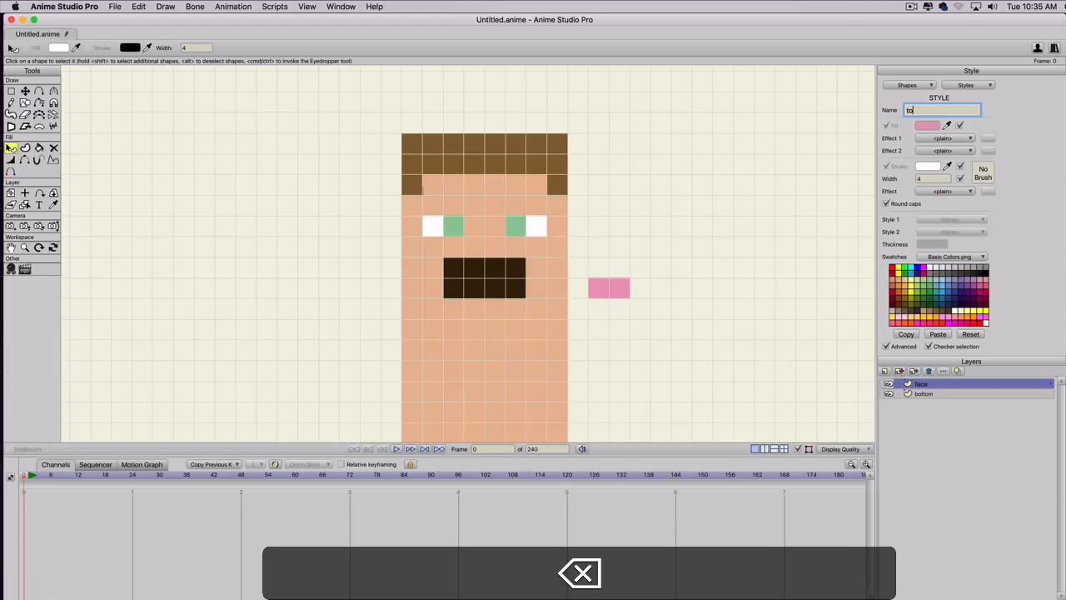
text(u)
key(BackSpace)
text(ngue)
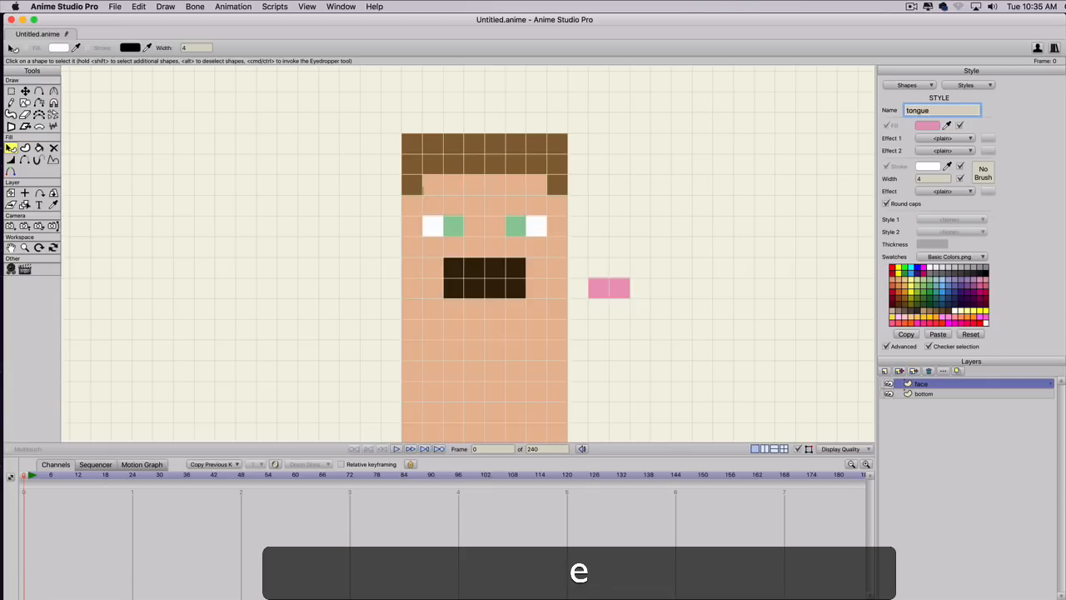
key(Return)
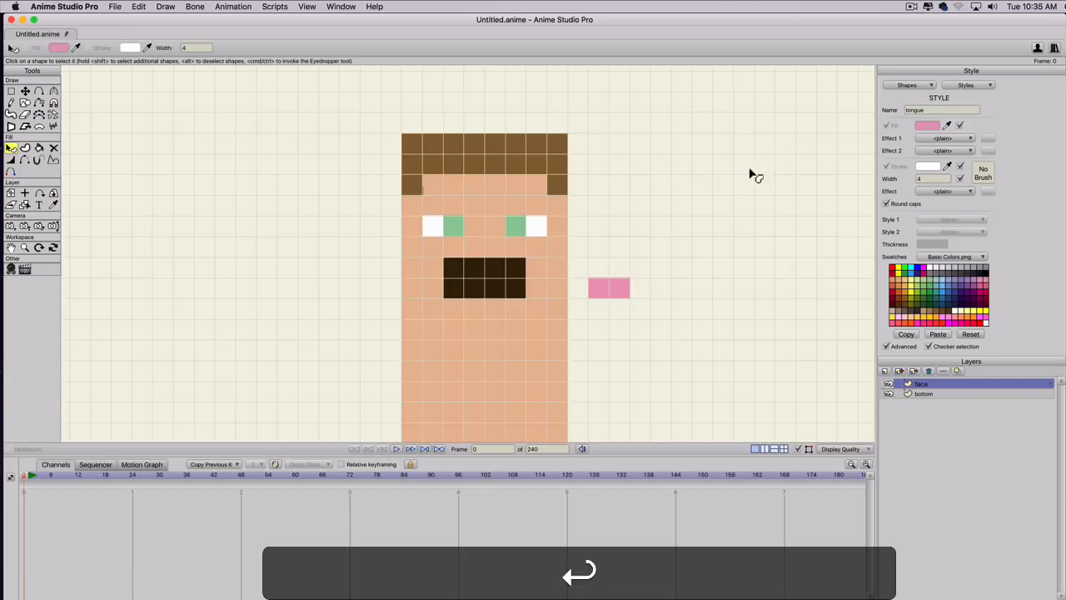
Move the pink tongue into the middle of the mouth's lower row at X 0, Y 0.25.
key(t)
click(612, 290)
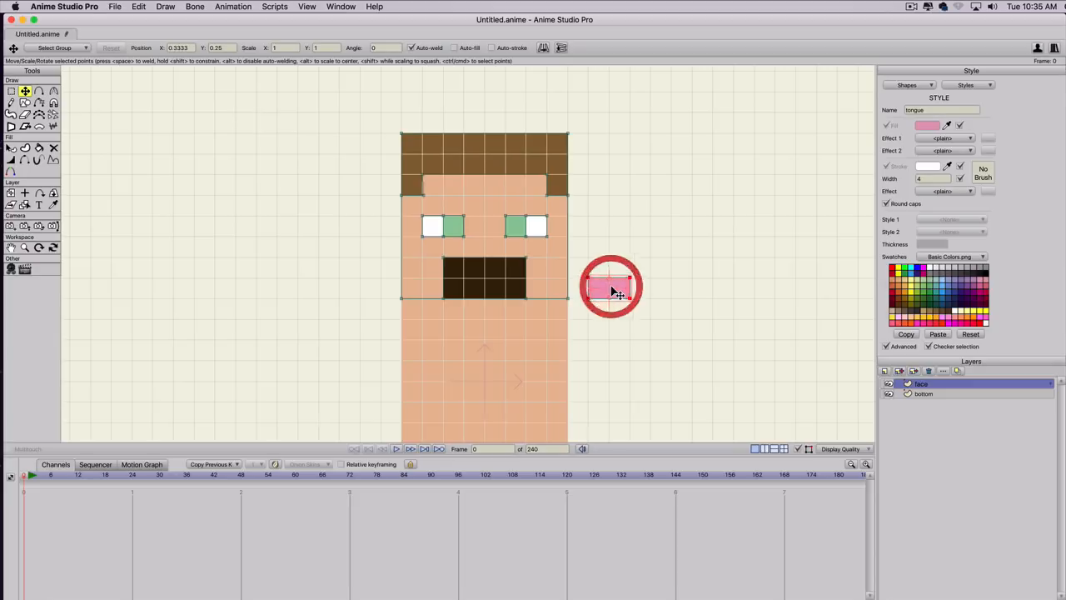
drag(617, 292, 487, 288)
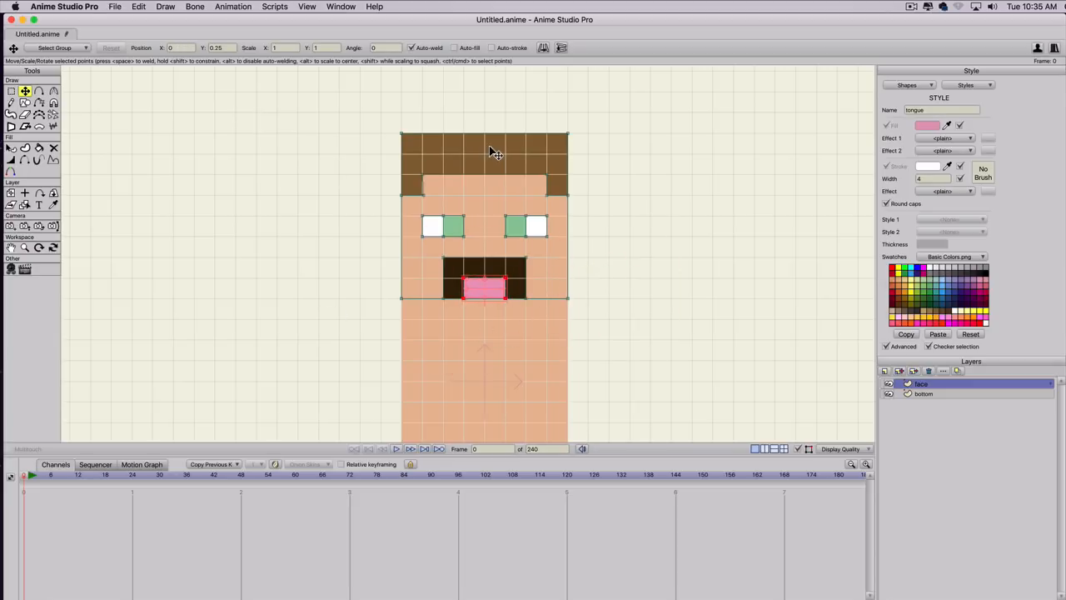
Duplicate the bottom layer and name the copy left side.
scroll(484, 274, down, 8)
scroll(492, 272, up, 3)
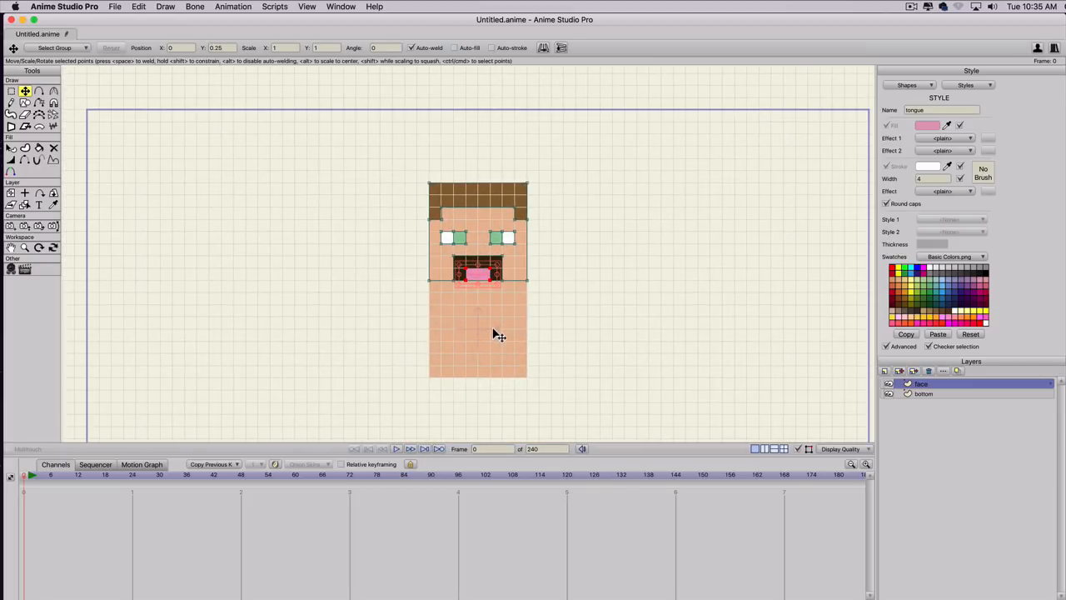
click(914, 394)
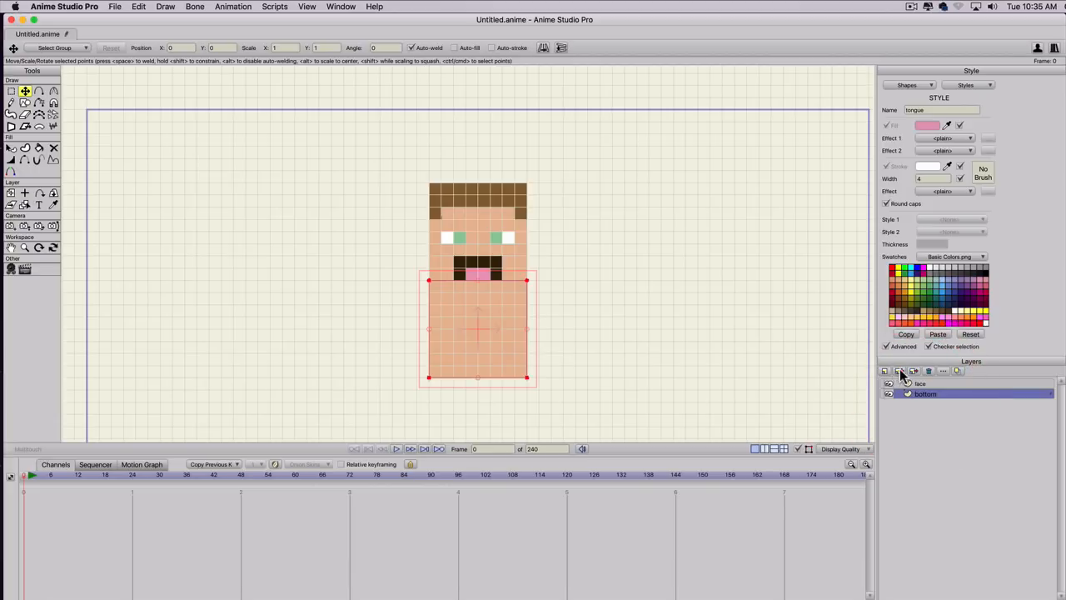
click(900, 371)
text(lef)
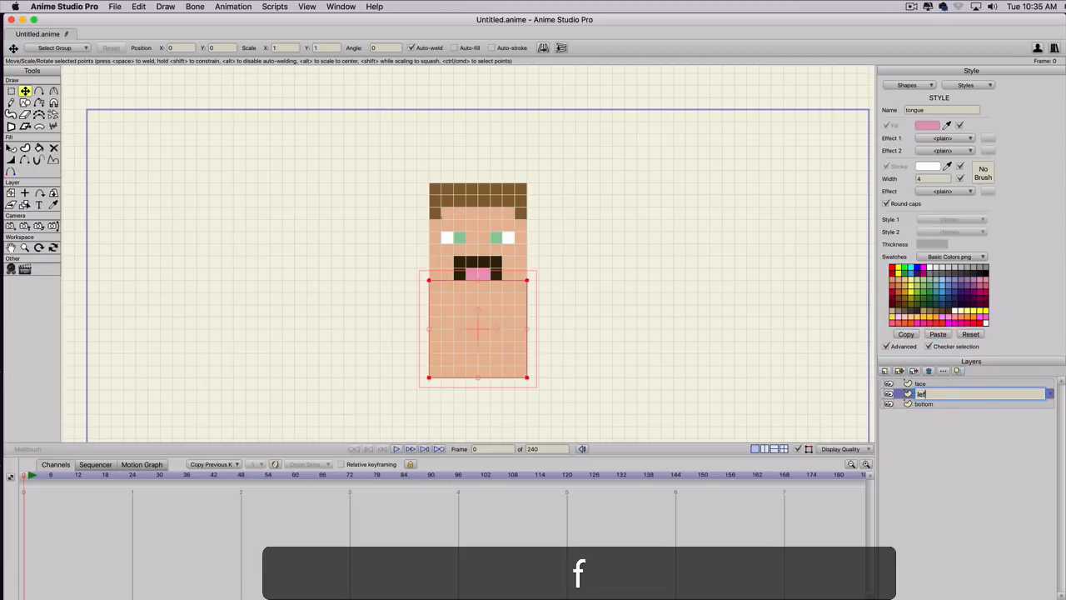
text(t side)
key(Return)
Move the left side layer's skin-coloured square beside the bottom square at X -0.4444, Y 0.
key(t)
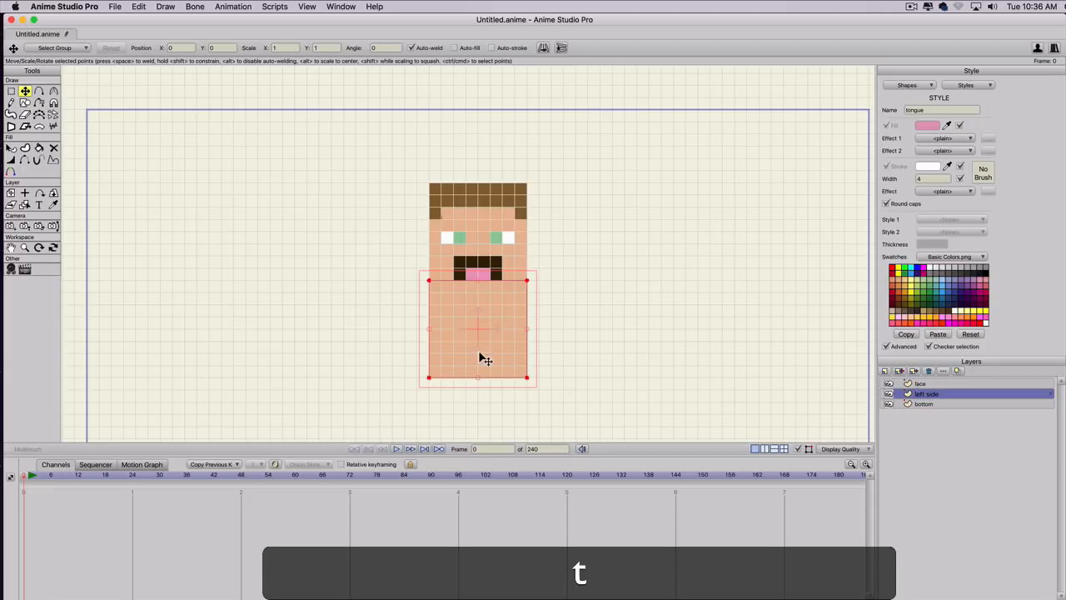
drag(481, 358, 378, 357)
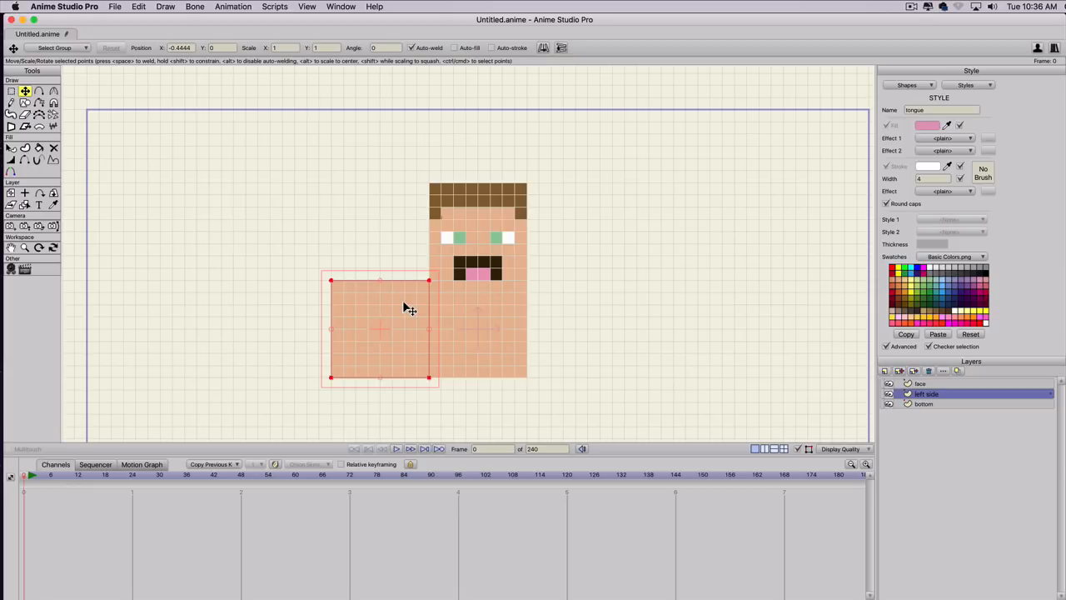
key(t)
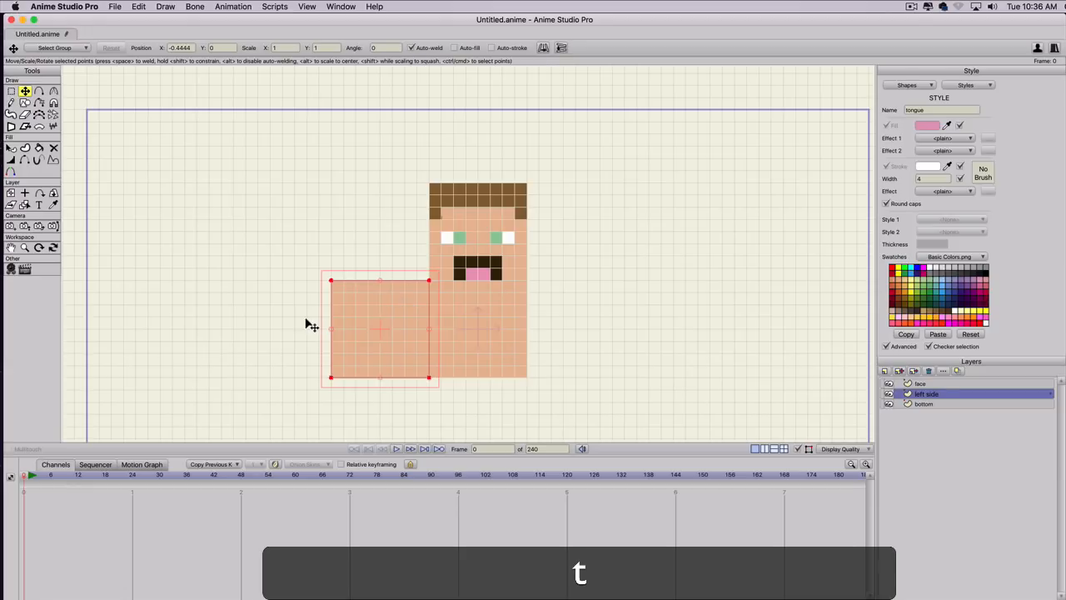
Deselect the left side square and draw a rectangle three squares wide and two high in its upper corner nearest the face.
click(296, 319)
key(shift+s)
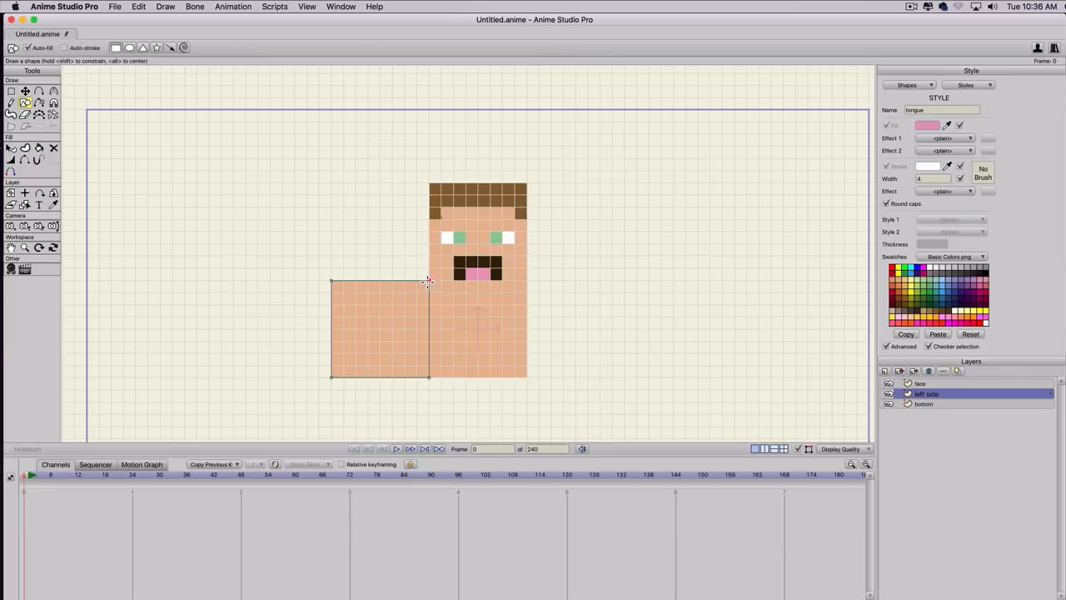
drag(429, 281, 392, 304)
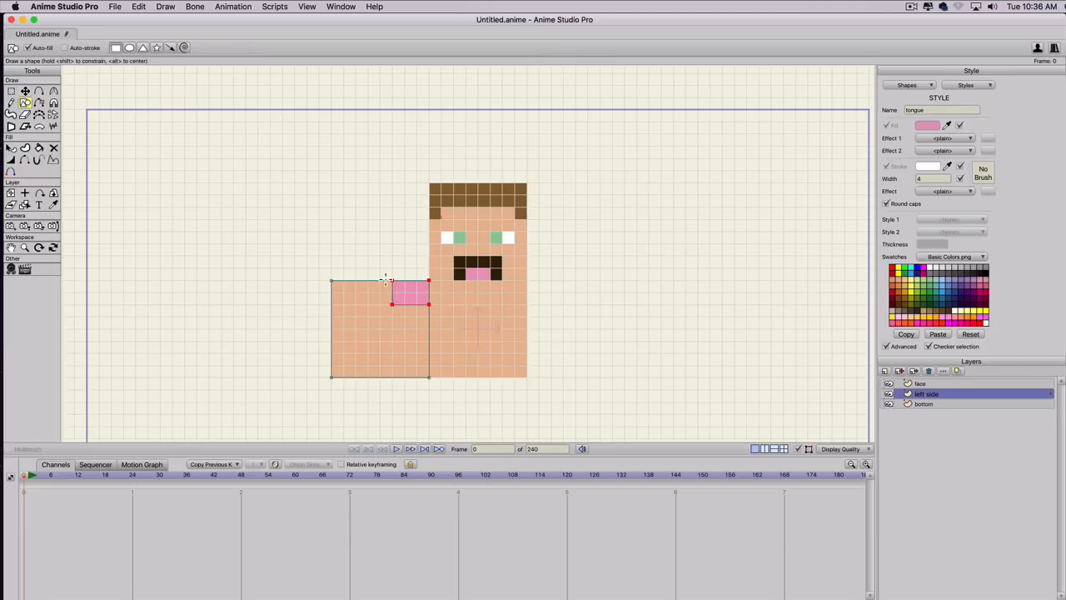
key(q)
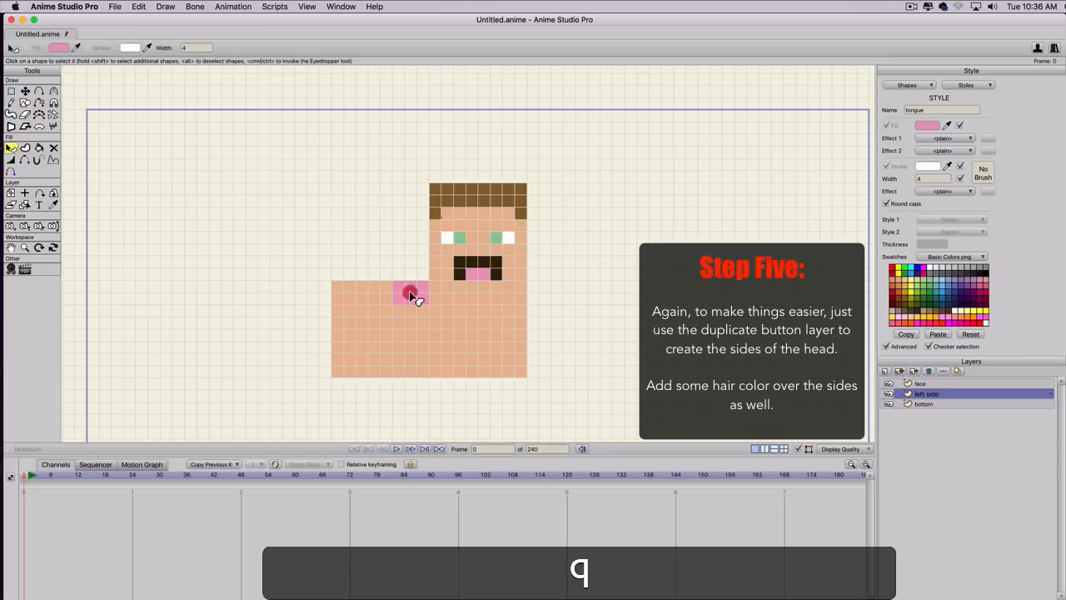
click(408, 292)
click(948, 219)
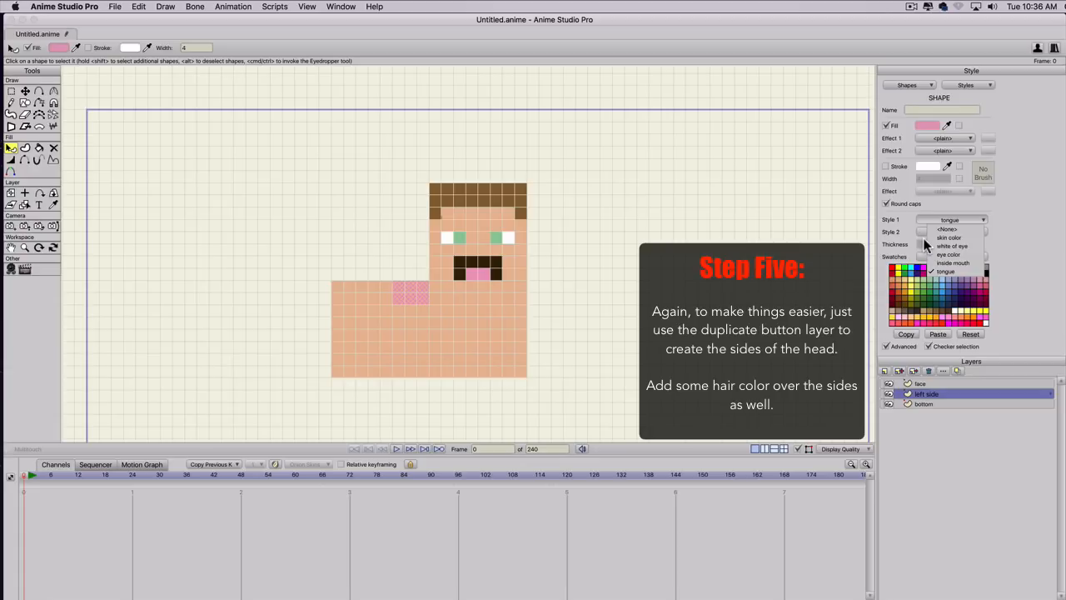
click(826, 246)
click(778, 270)
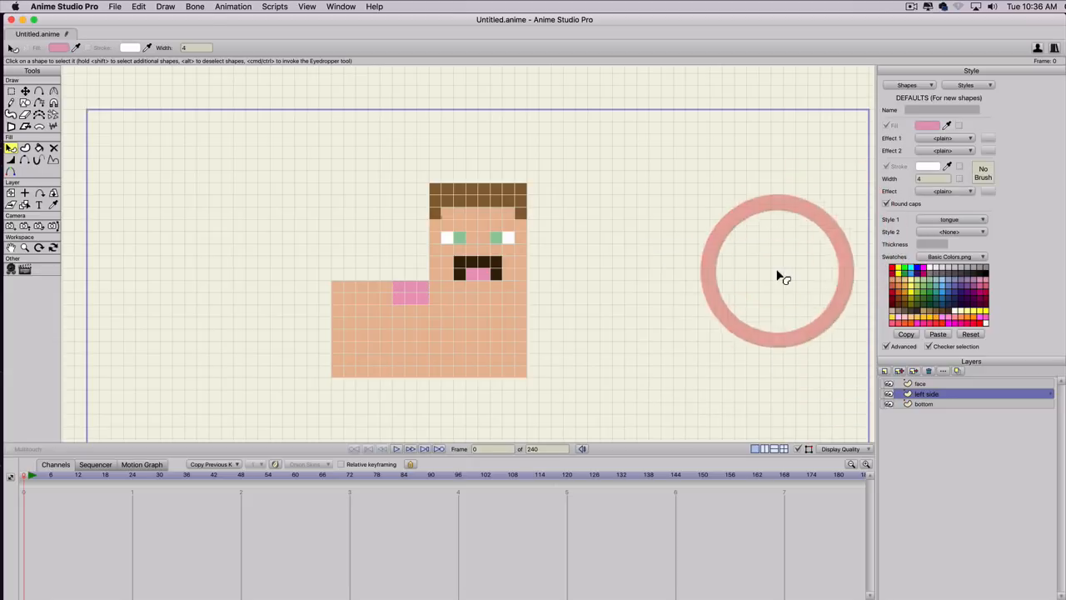
Create a reusable style named hair color from the brown hair shape on the face layer.
click(916, 384)
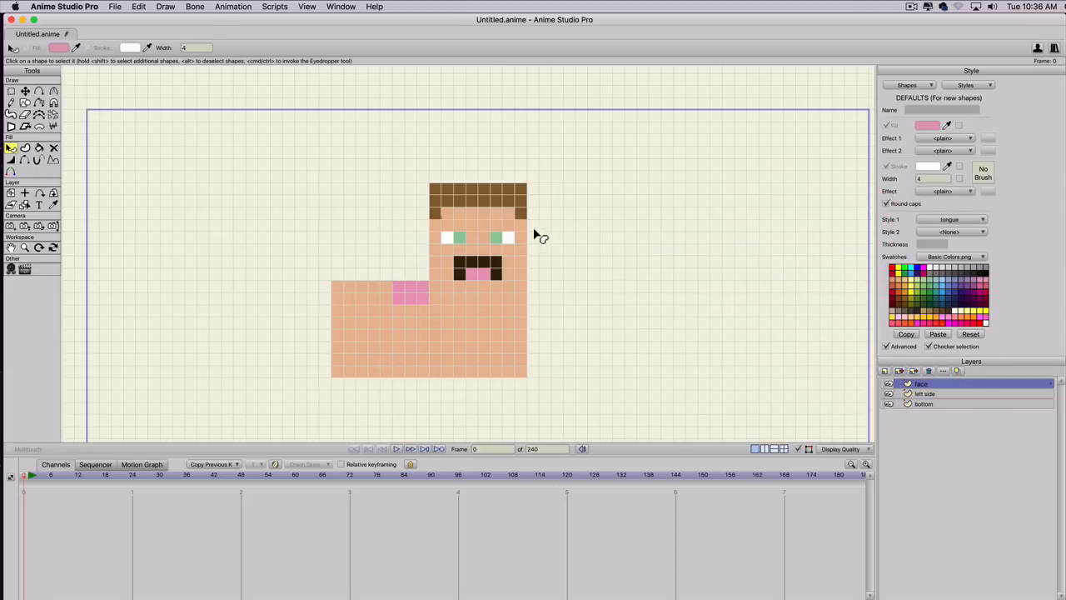
key(q)
click(505, 207)
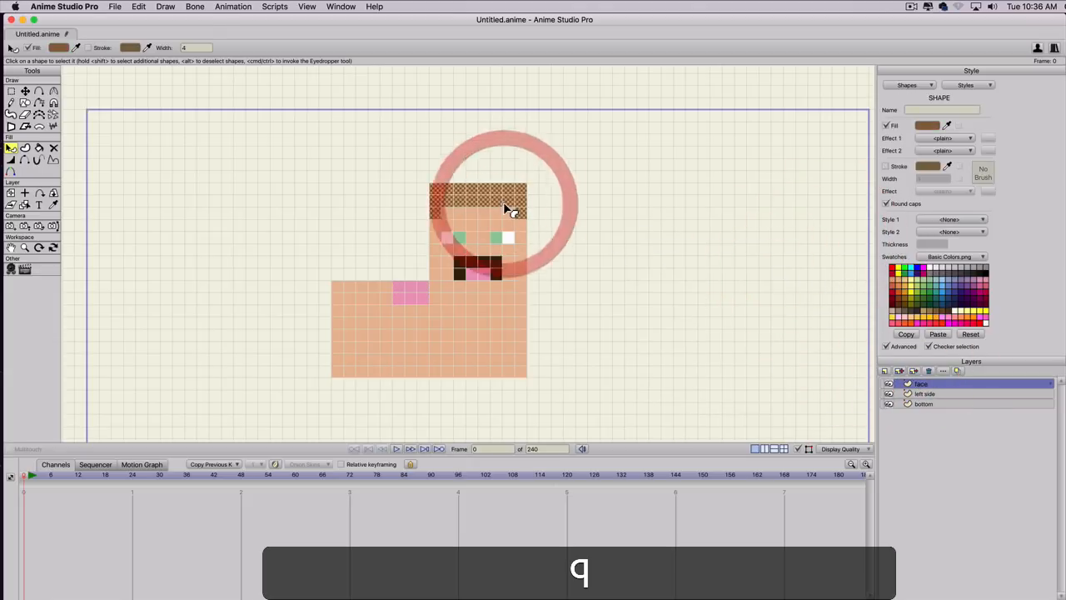
click(965, 85)
click(967, 97)
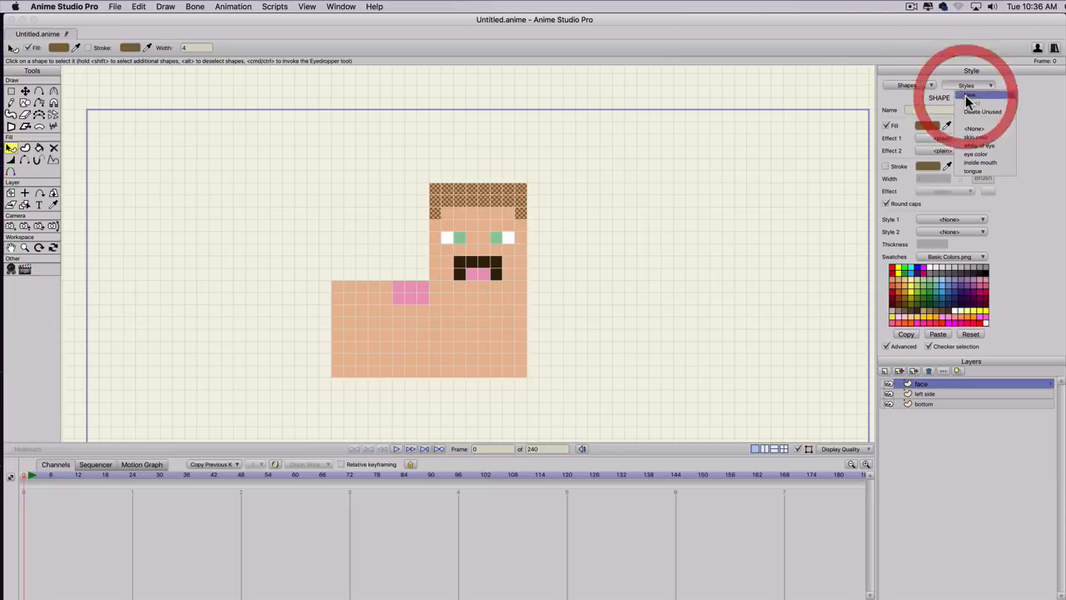
text(hair co)
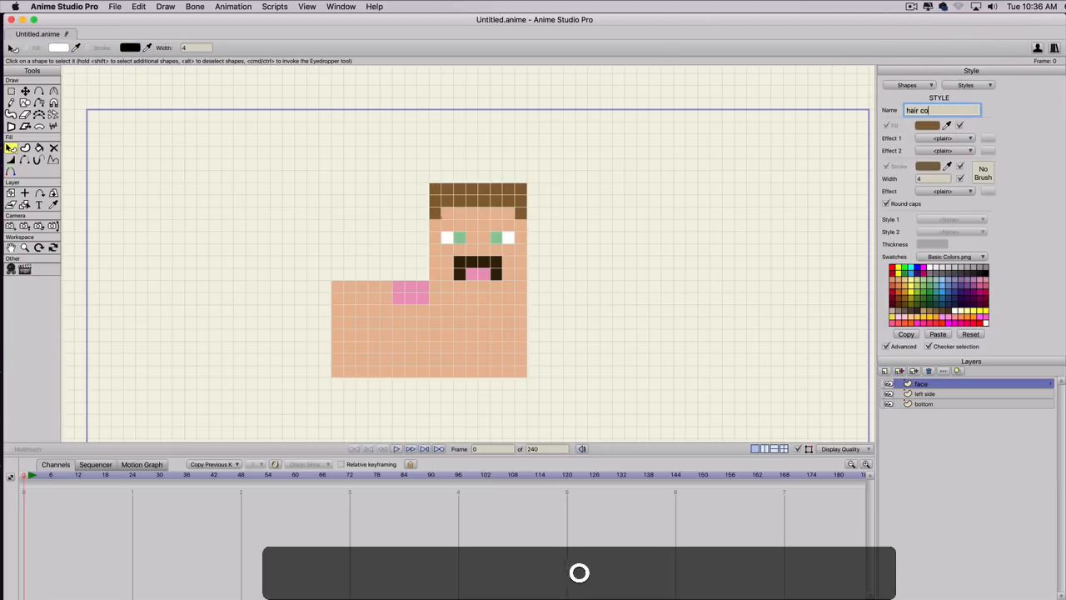
text(lor)
key(Return)
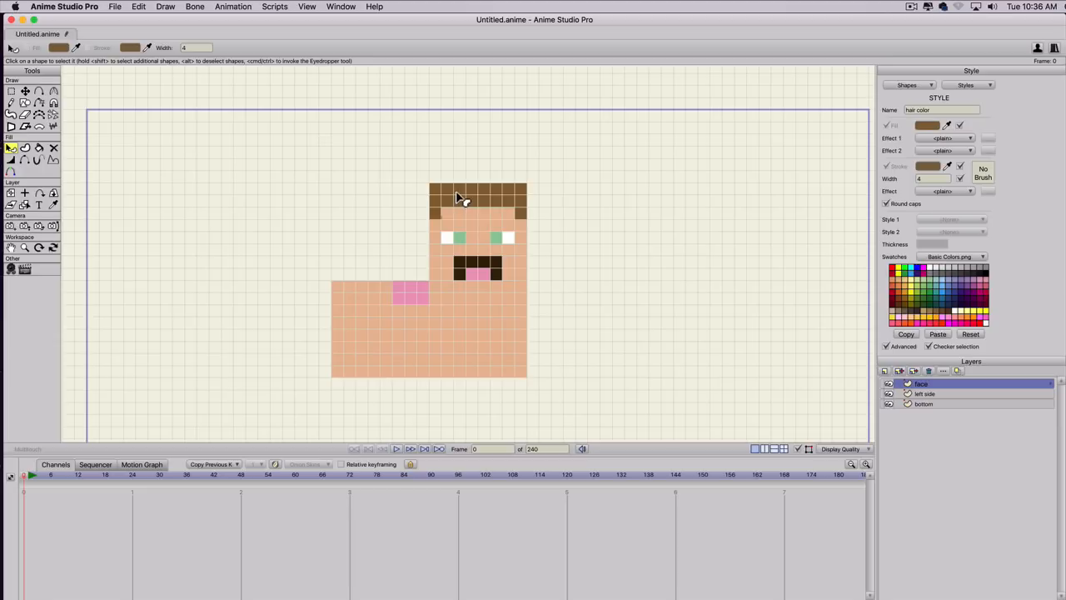
click(459, 197)
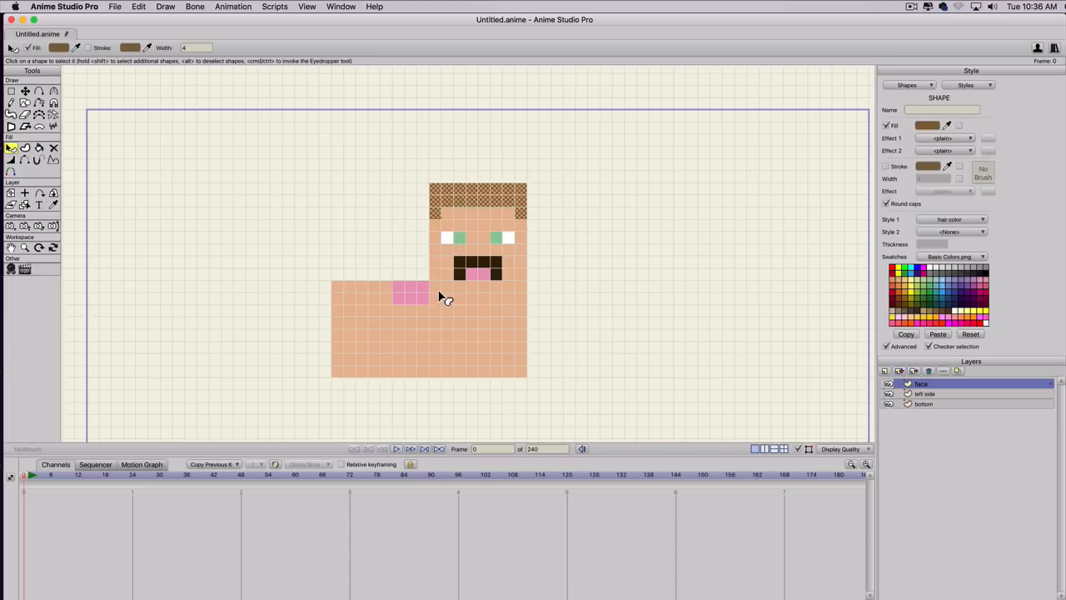
Apply the hair color style as Style 1 to the pink rectangle on the left side layer.
key(q)
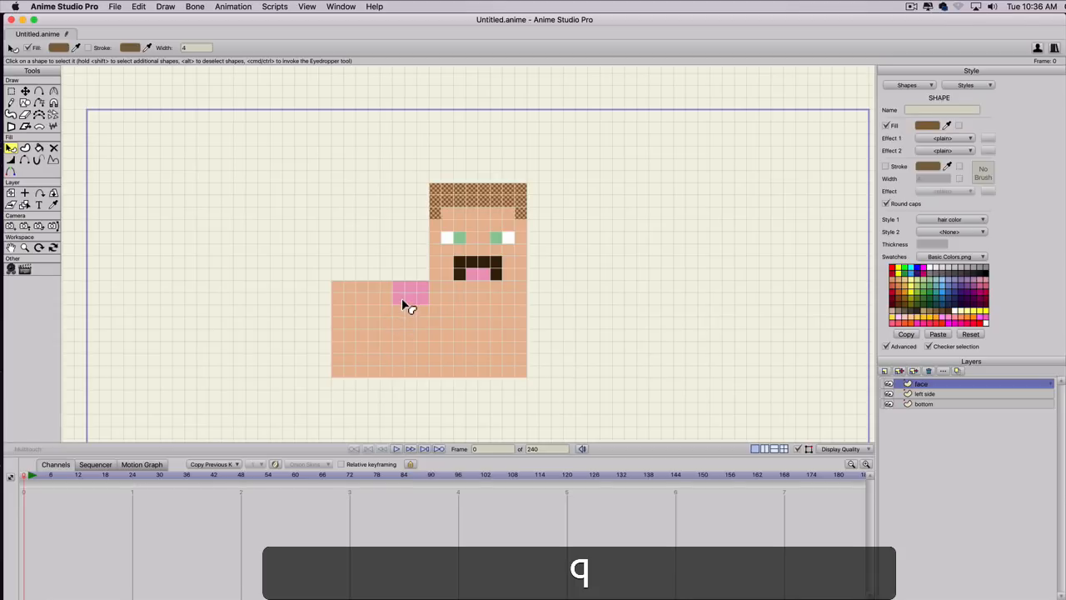
click(407, 303)
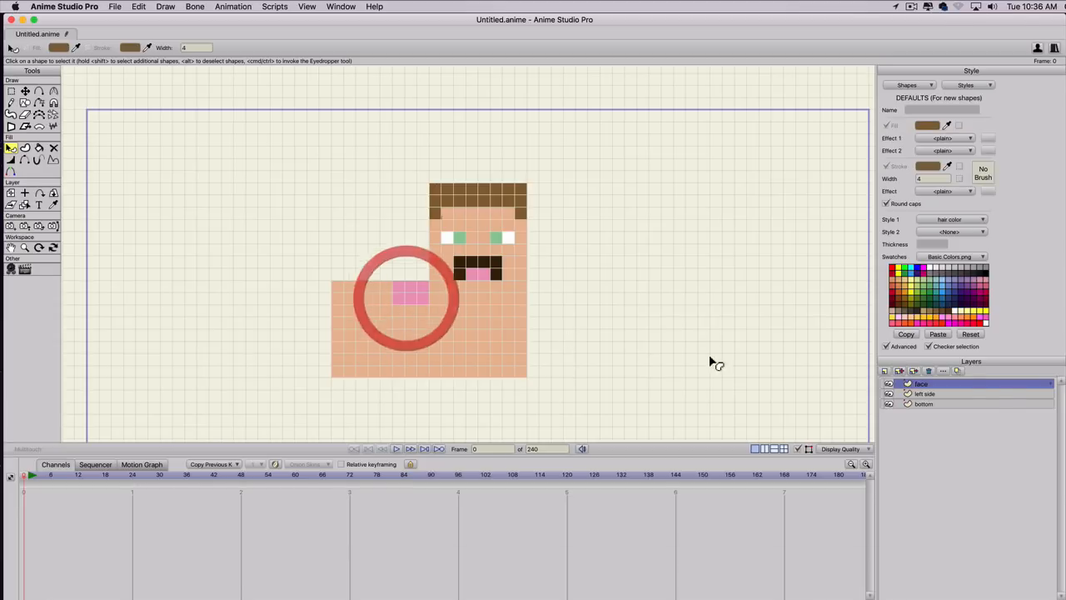
click(923, 395)
click(407, 297)
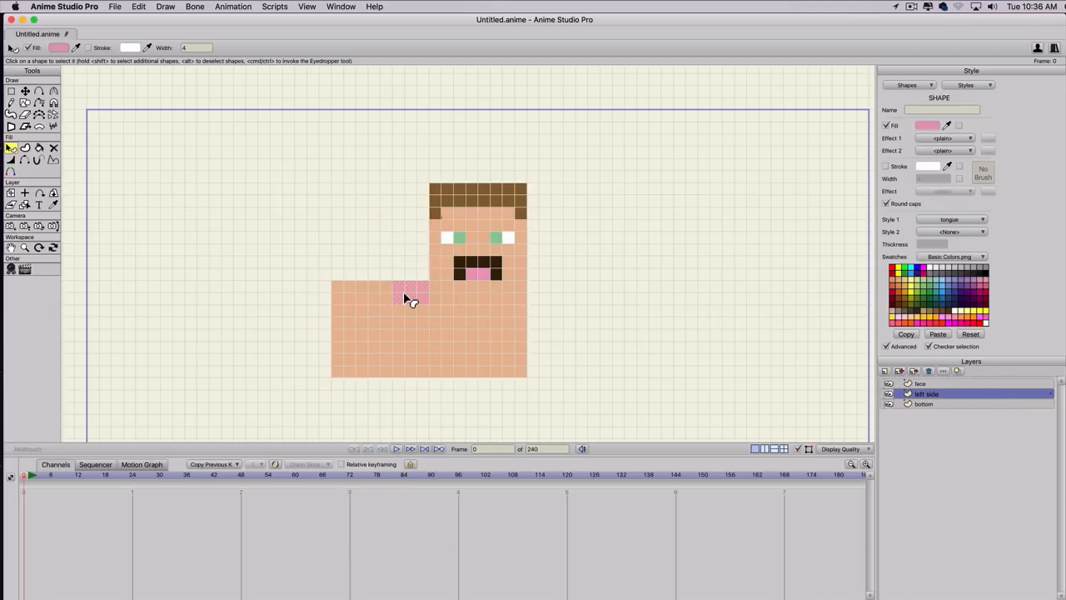
click(944, 217)
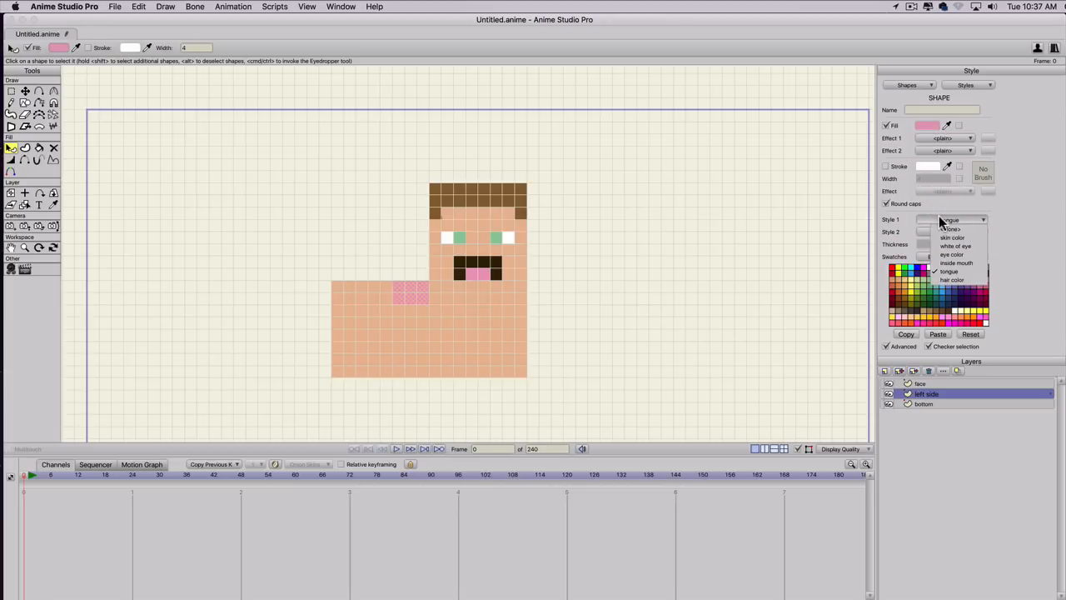
click(950, 280)
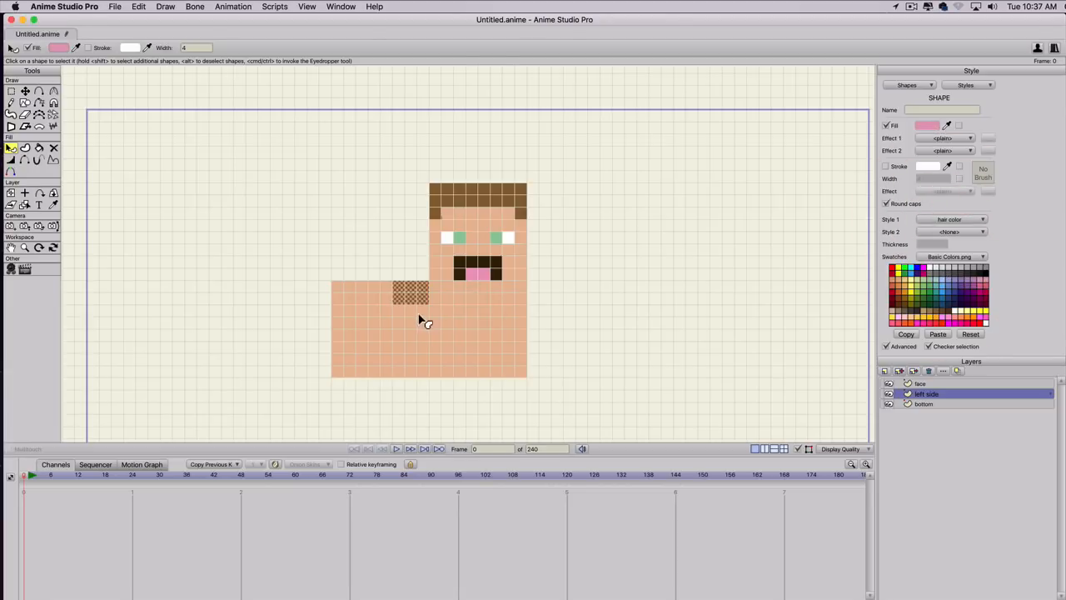
Stretch the left side's brown rectangle across the square's full width, keeping it two squares high.
key(t)
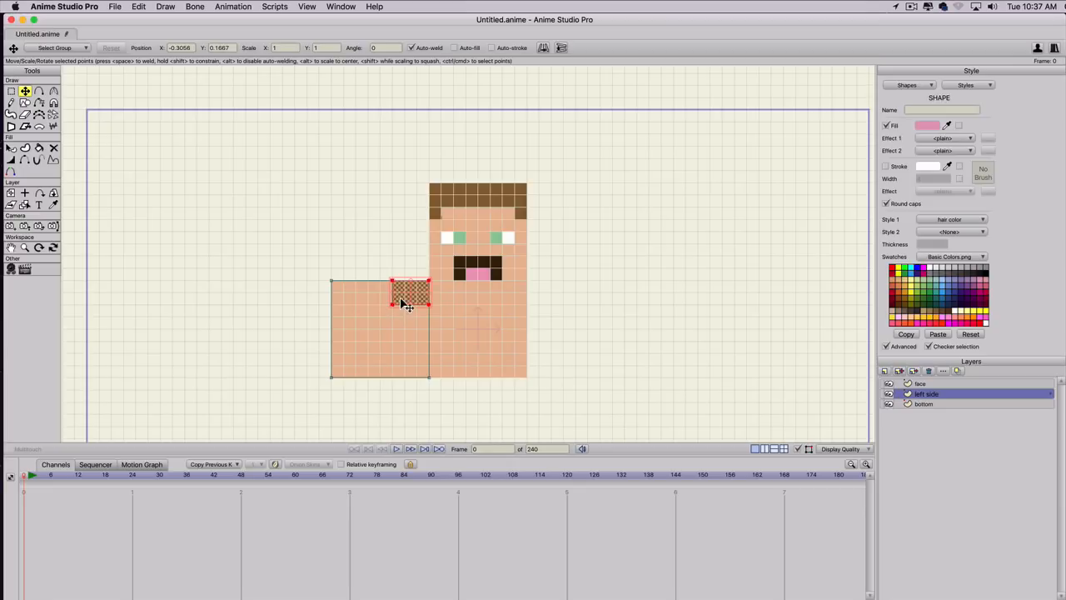
click(404, 302)
key(t)
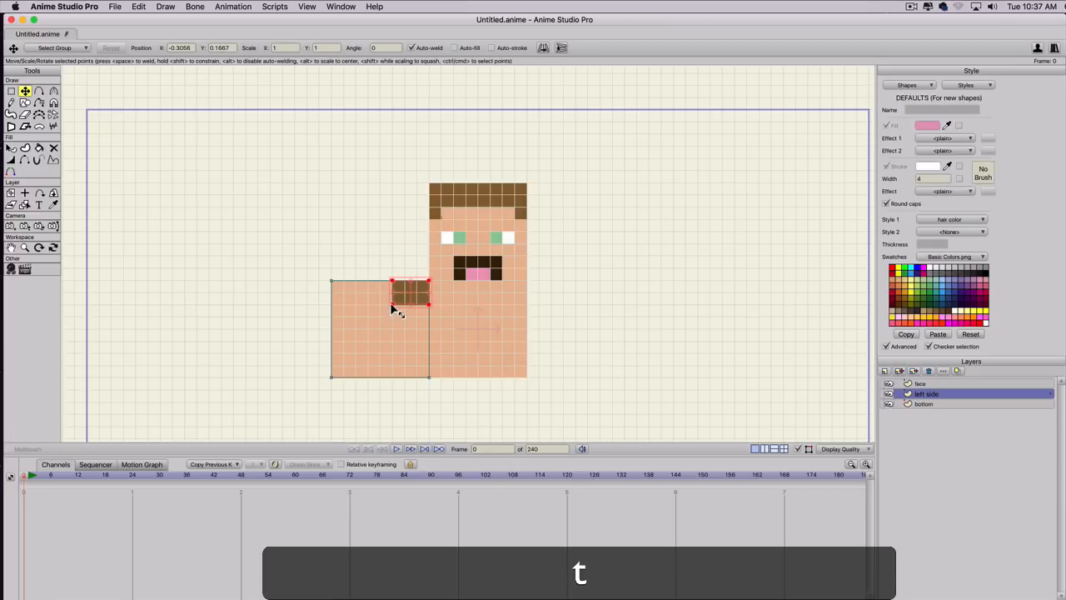
click(392, 305)
drag(393, 306, 332, 305)
drag(392, 281, 332, 281)
Add points to the left side hair's lower edge and pull the hair down to the square's base, leaving skin nearest the face.
key(a)
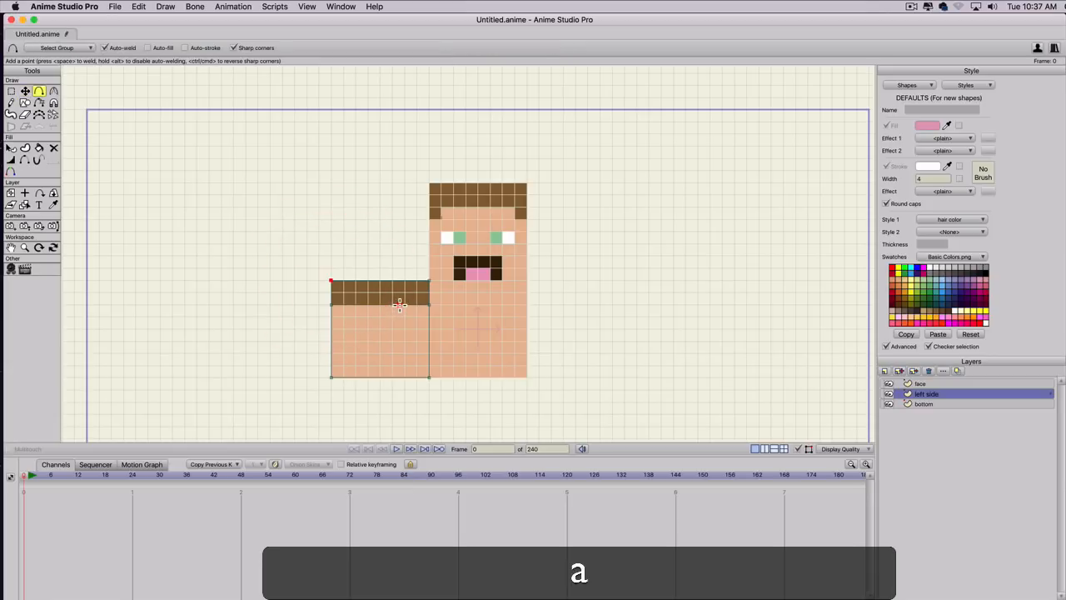
drag(389, 306, 400, 357)
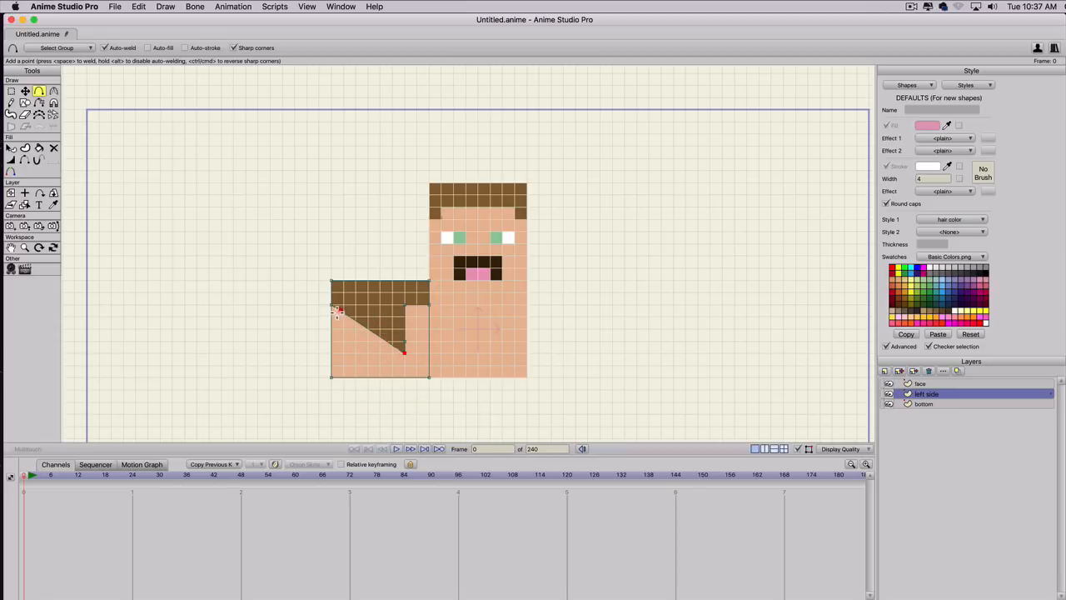
key(t)
drag(334, 309, 381, 376)
Add points along the hair's slanted lower corner and align them to the grid as one-square stair steps.
key(a)
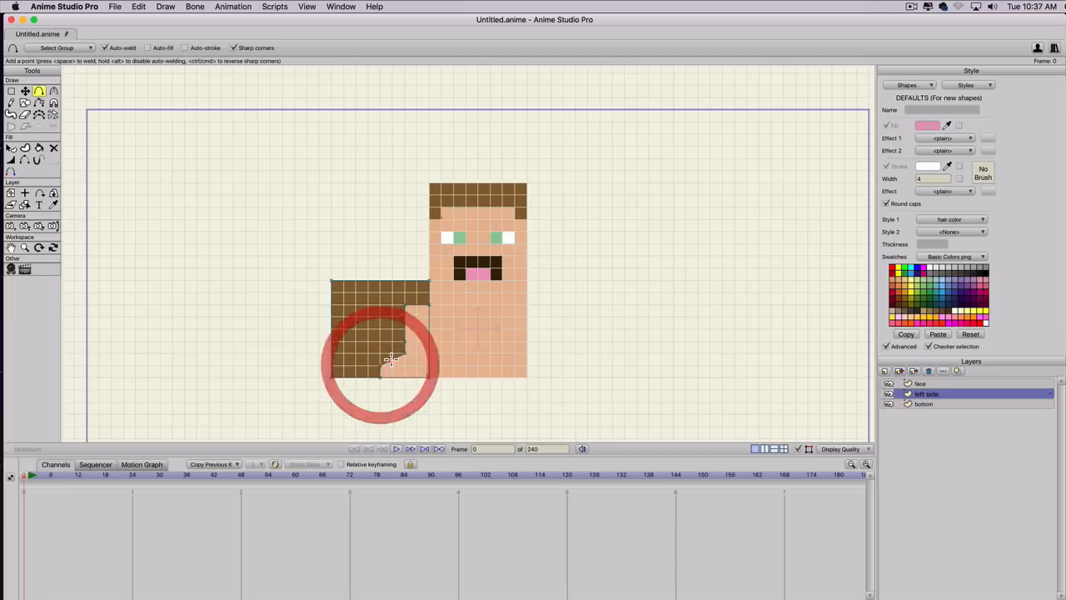
click(391, 365)
key(t)
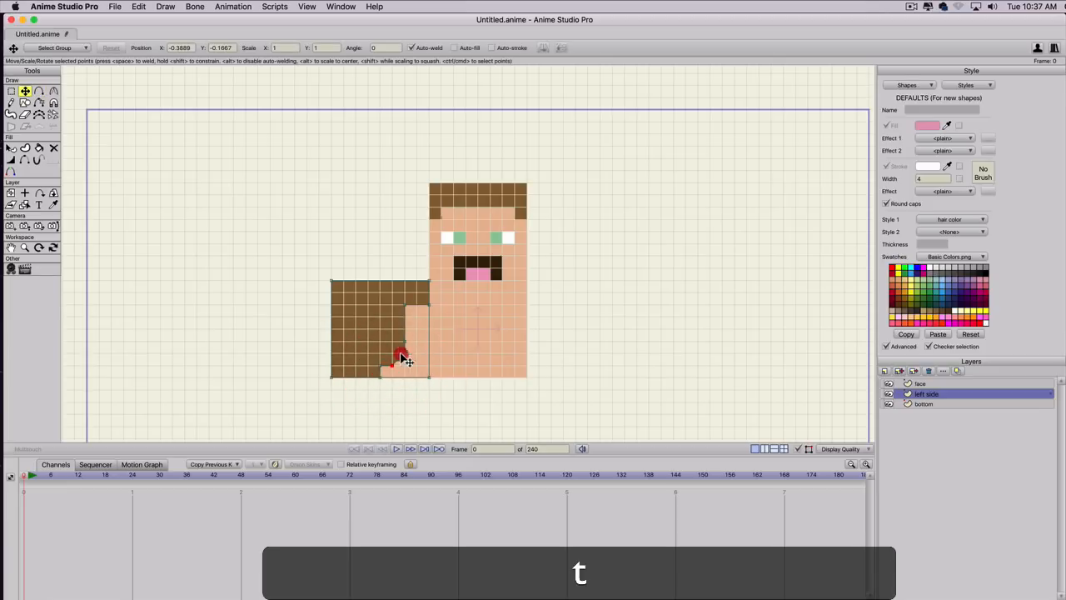
drag(399, 356, 404, 345)
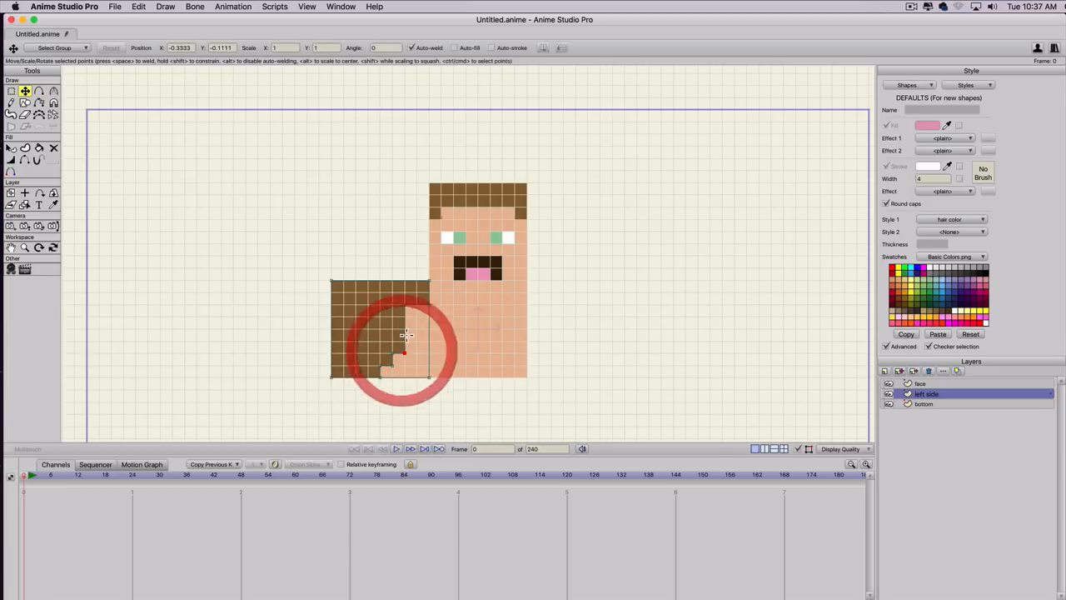
key(a)
drag(404, 343, 405, 351)
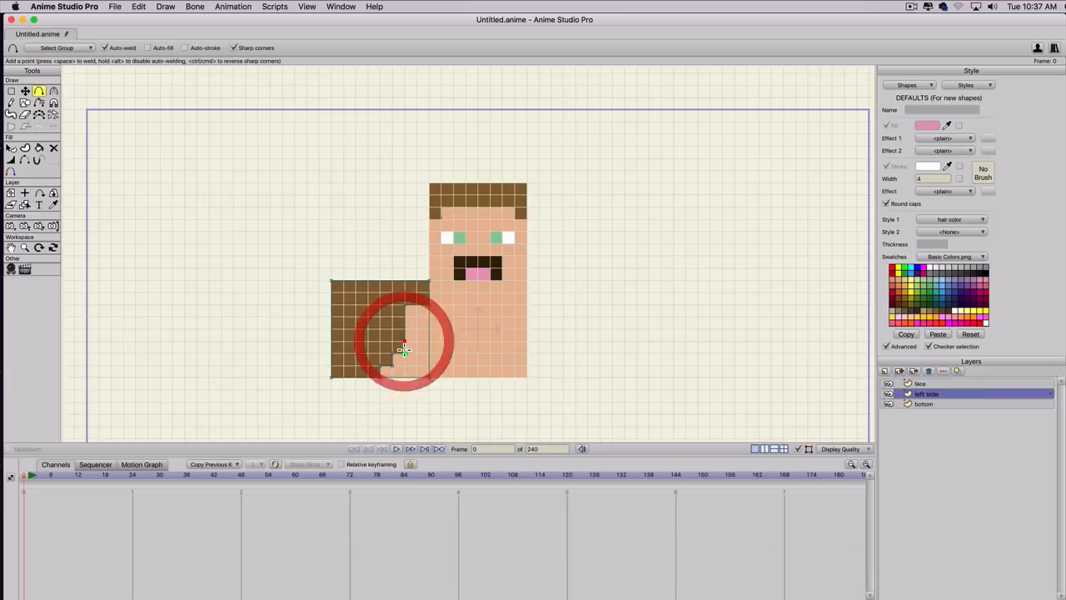
key(t)
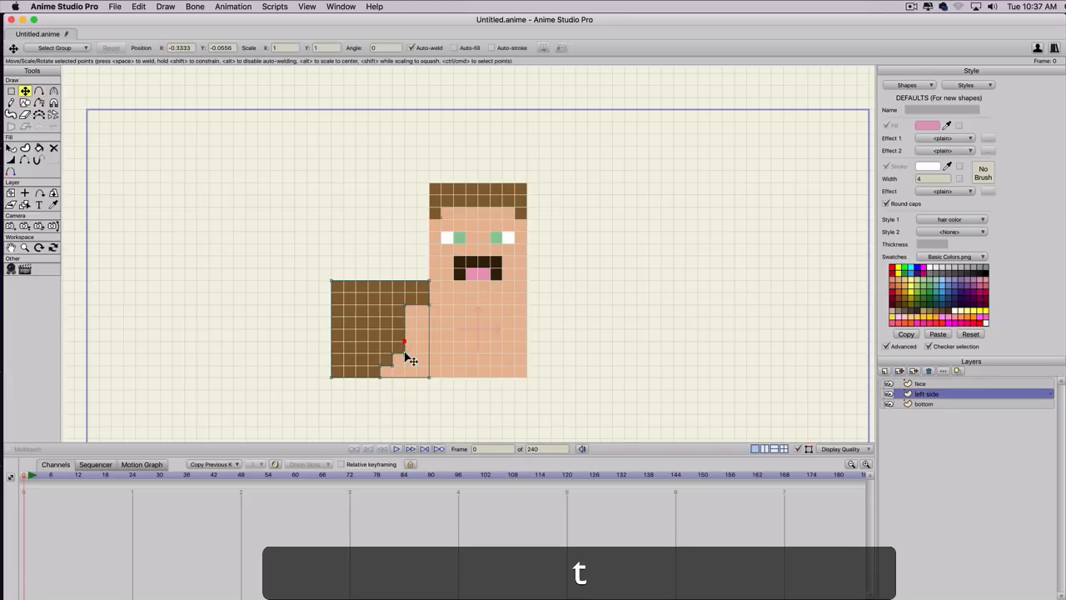
key(a)
drag(413, 345, 409, 357)
key(super+z)
key(super+a)
key(a)
key(super+z)
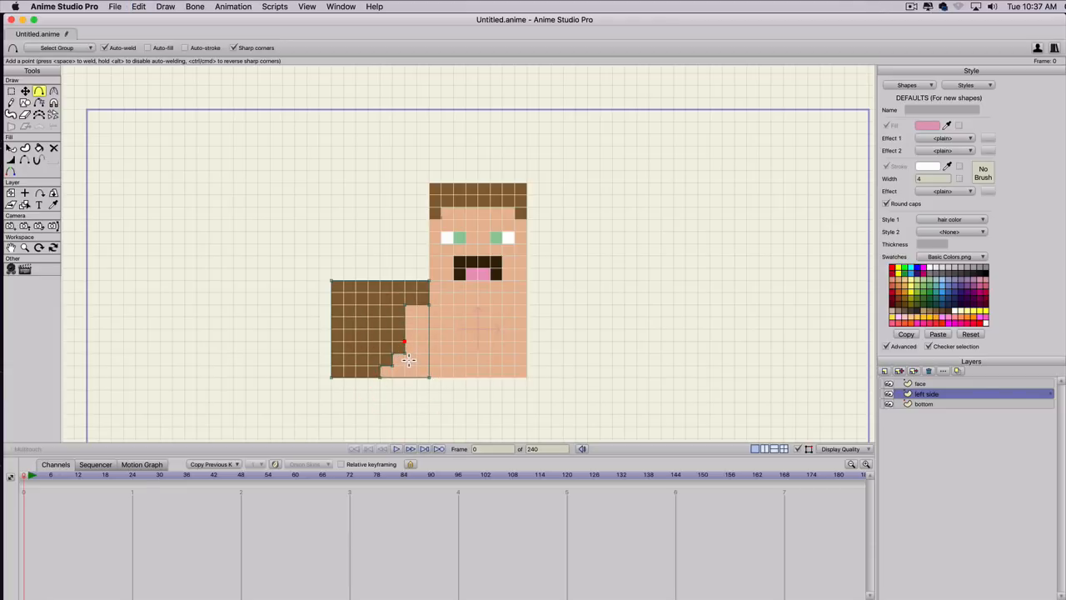
Add a point one square toward the face above the stair steps and shape a one-square tab sticking out of the hair edge.
scroll(404, 348, up, 3)
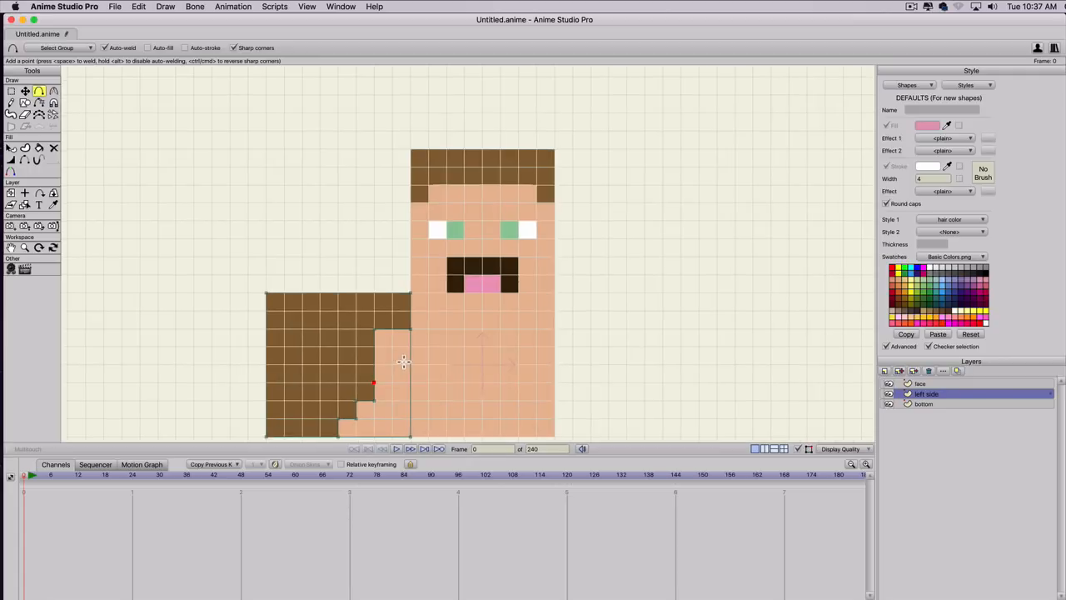
key(space)
drag(399, 348, 455, 267)
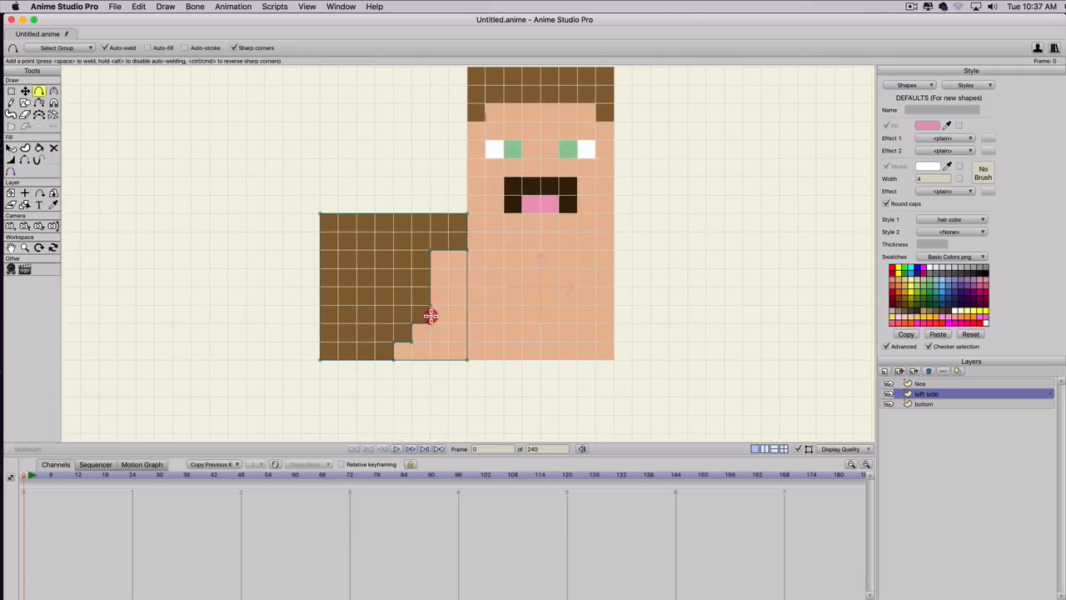
click(447, 308)
key(t)
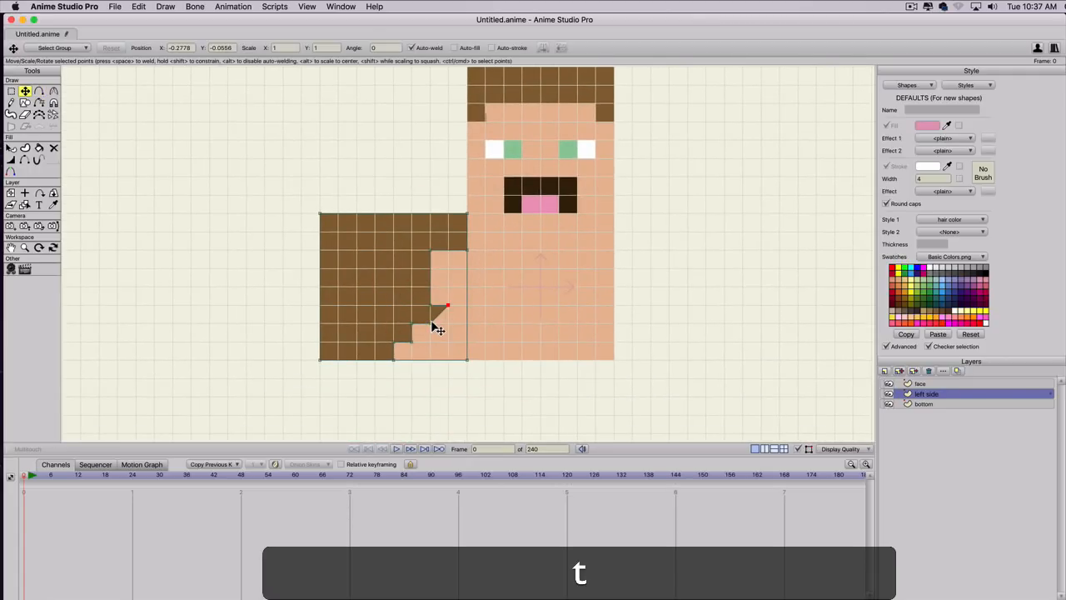
drag(431, 323, 409, 360)
Extend the lowest stair step one square toward the face at the base and delete the leftover point on the bottom edge.
key(a)
key(t)
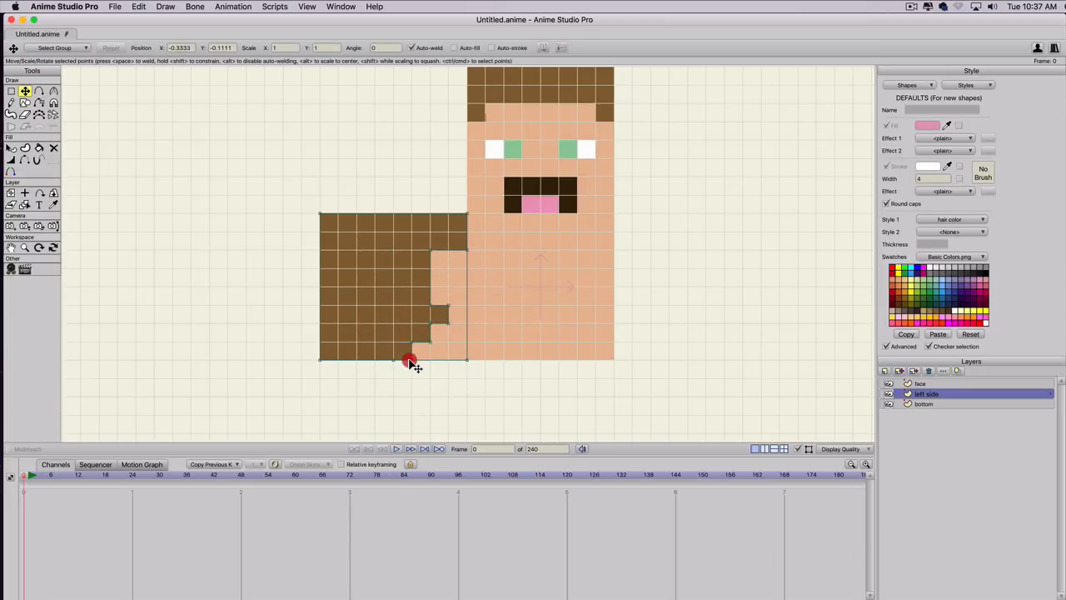
click(396, 362)
key(BackSpace)
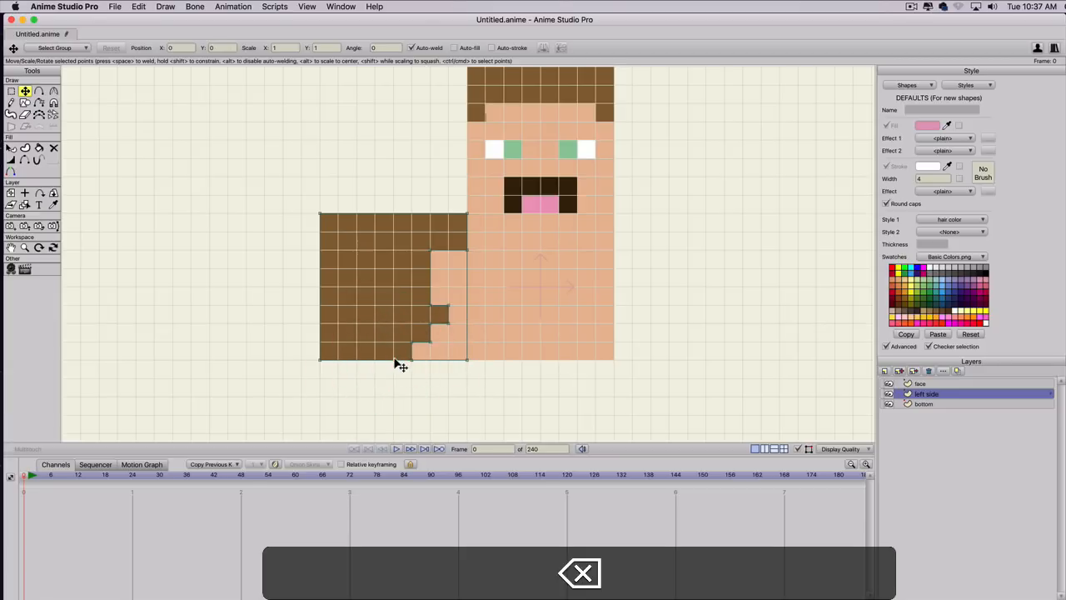
Lower the hair band's underside beside the face by one square, making the band three squares high.
scroll(398, 333, down, 3)
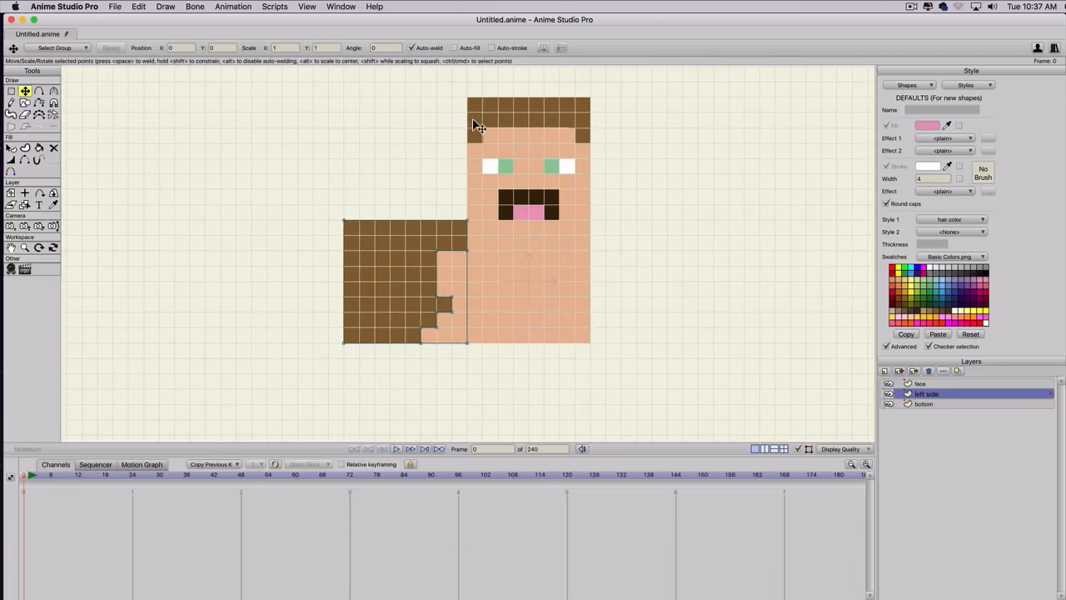
key(a)
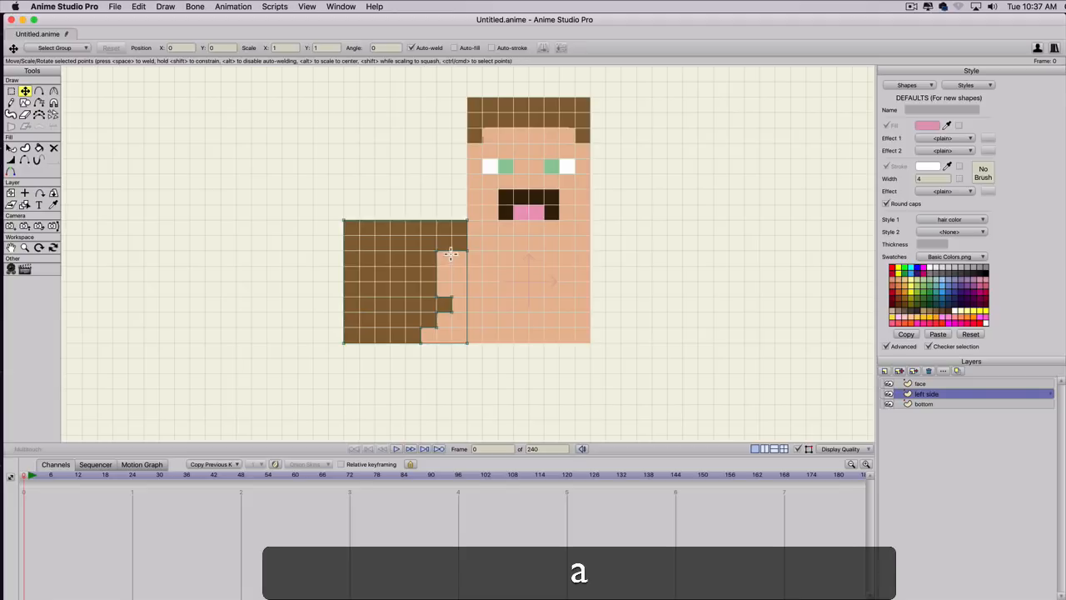
key(t)
click(466, 263)
drag(444, 259, 438, 267)
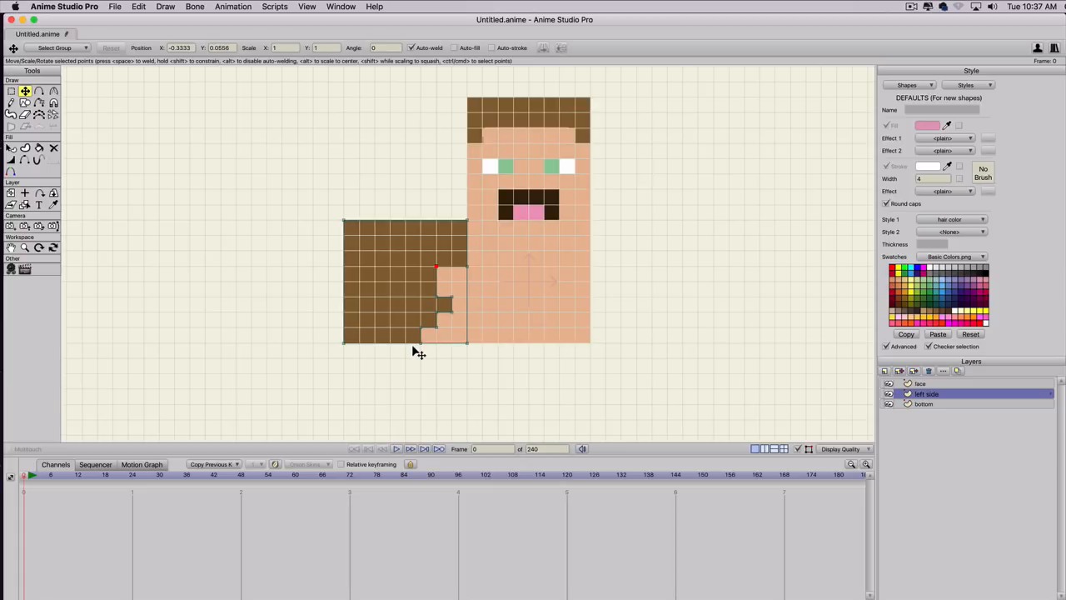
Shift the tab and stair-step points one square away from the face and align the inner hair corner at X -0.3889, Y 0.0556.
key(g)
drag(407, 347, 424, 314)
key(t)
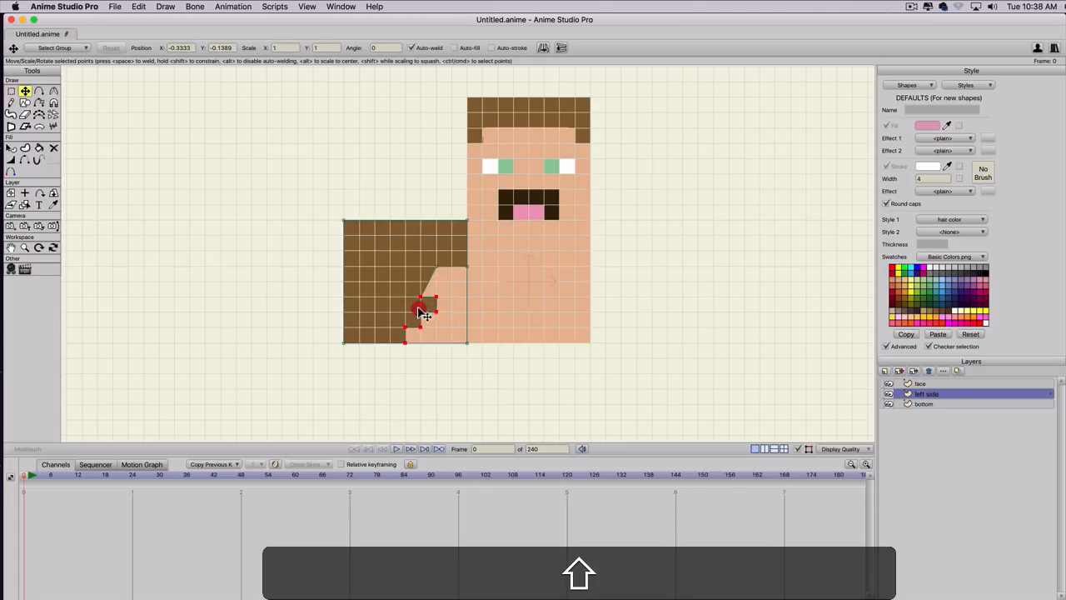
key(shift+t)
key(t)
click(437, 267)
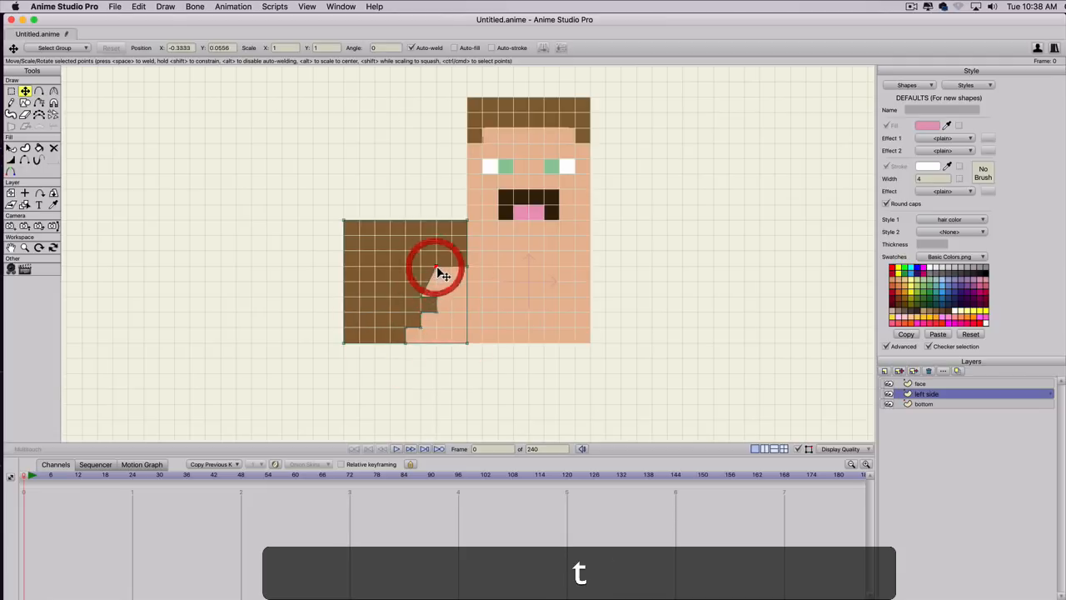
drag(437, 268, 421, 266)
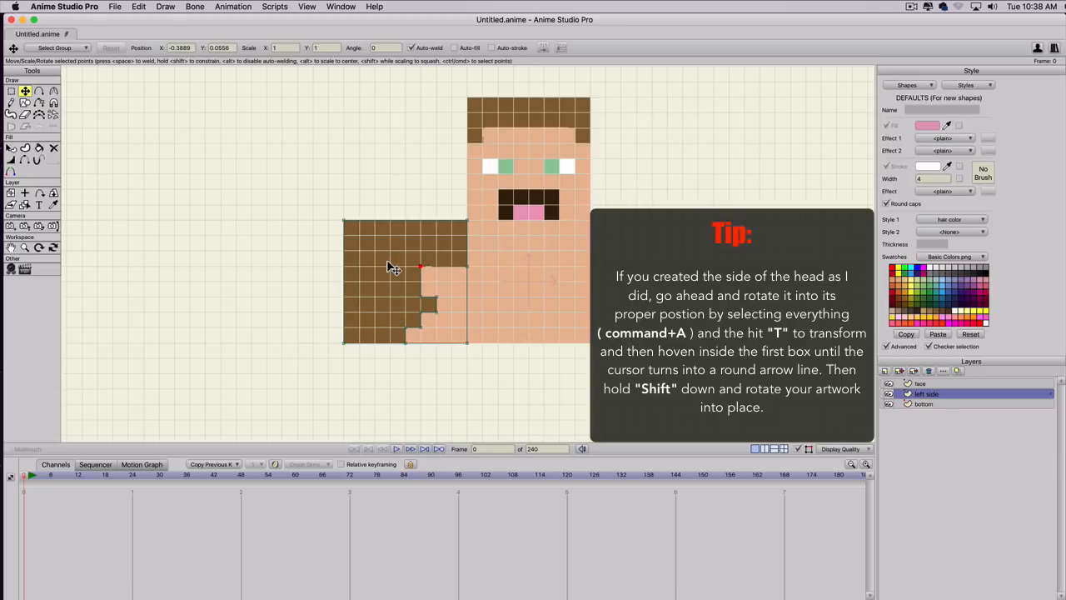
Select all the left side artwork and rotate it a quarter turn counterclockwise.
key(super+a)
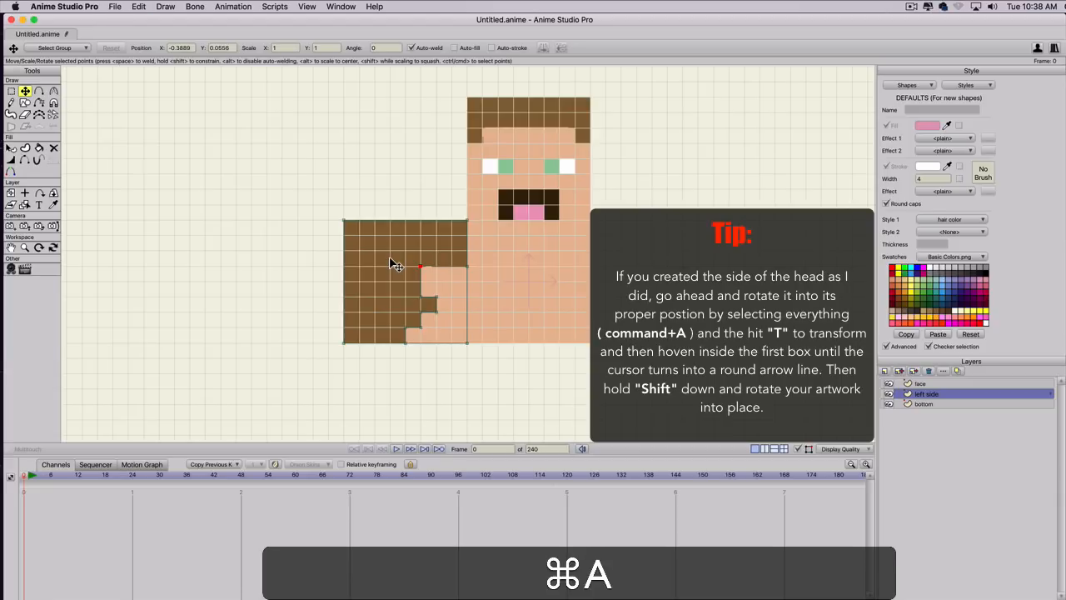
key(shift)
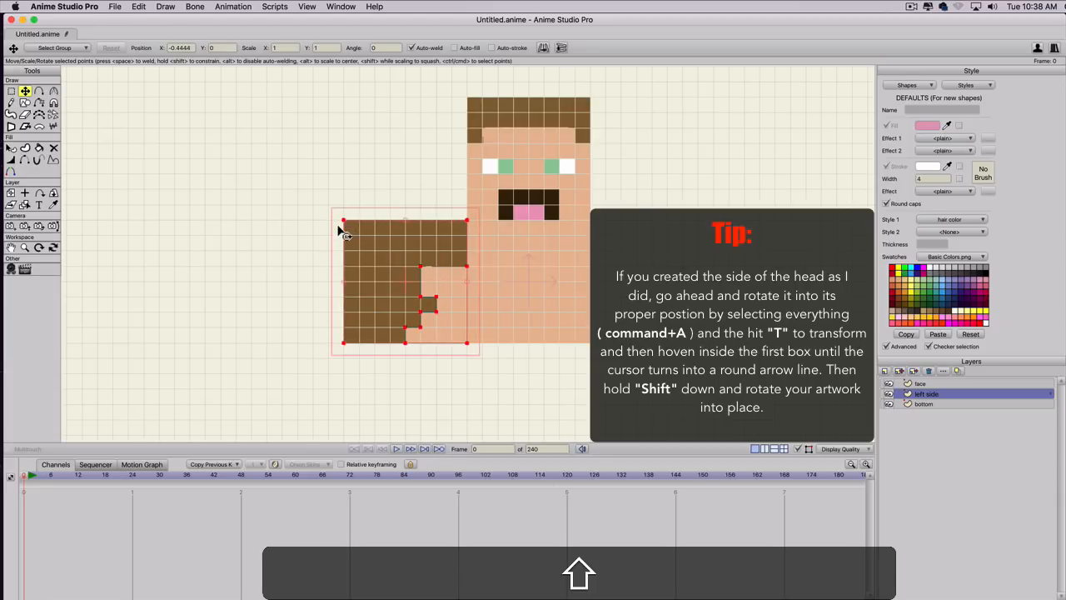
drag(344, 235, 363, 349)
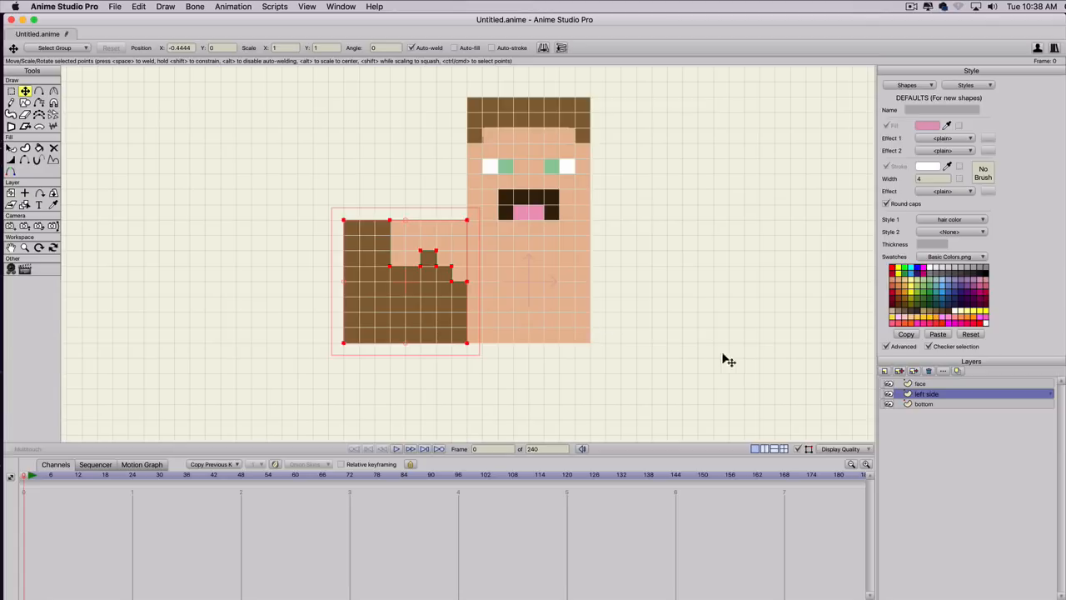
Duplicate the left side layer and name the copy "right side".
click(898, 372)
text(right side)
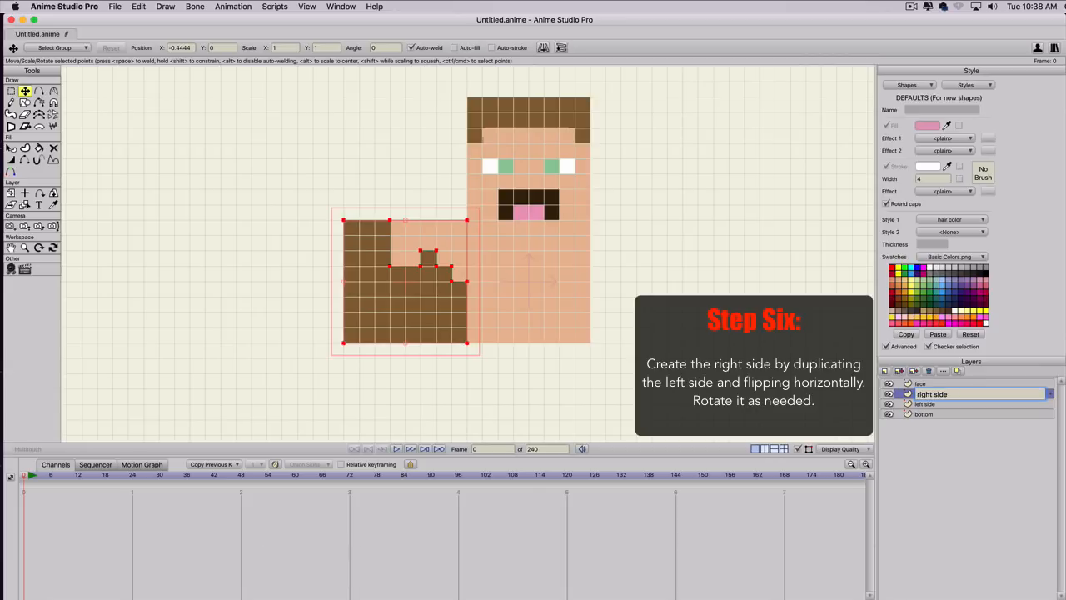
key(Return)
Move the right side artwork across to the bottom square's opposite edge at X 0.4444 and flip it horizontally.
key(t)
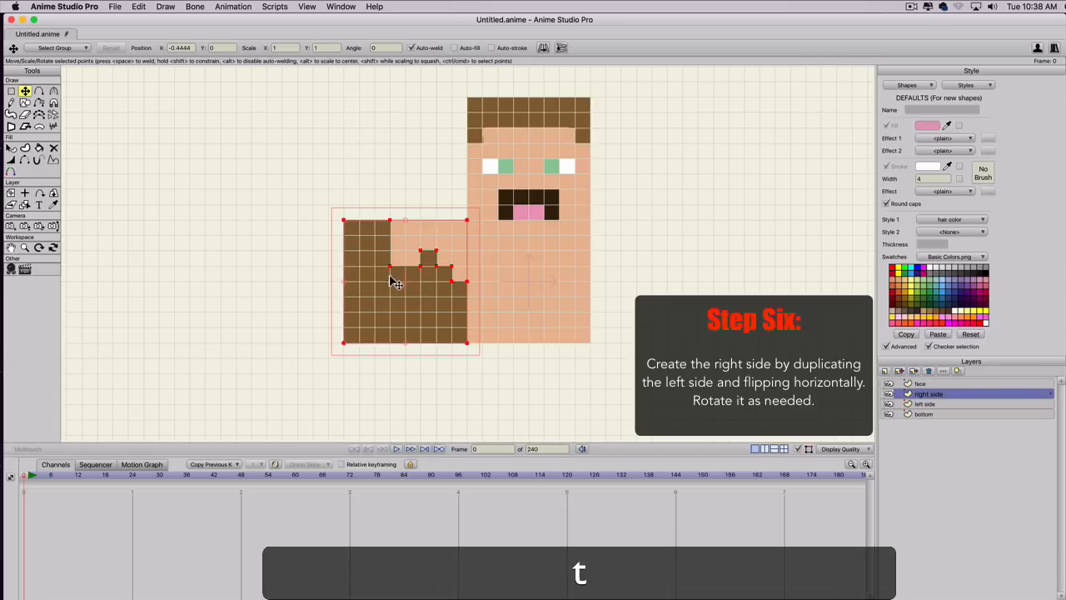
drag(373, 292, 612, 297)
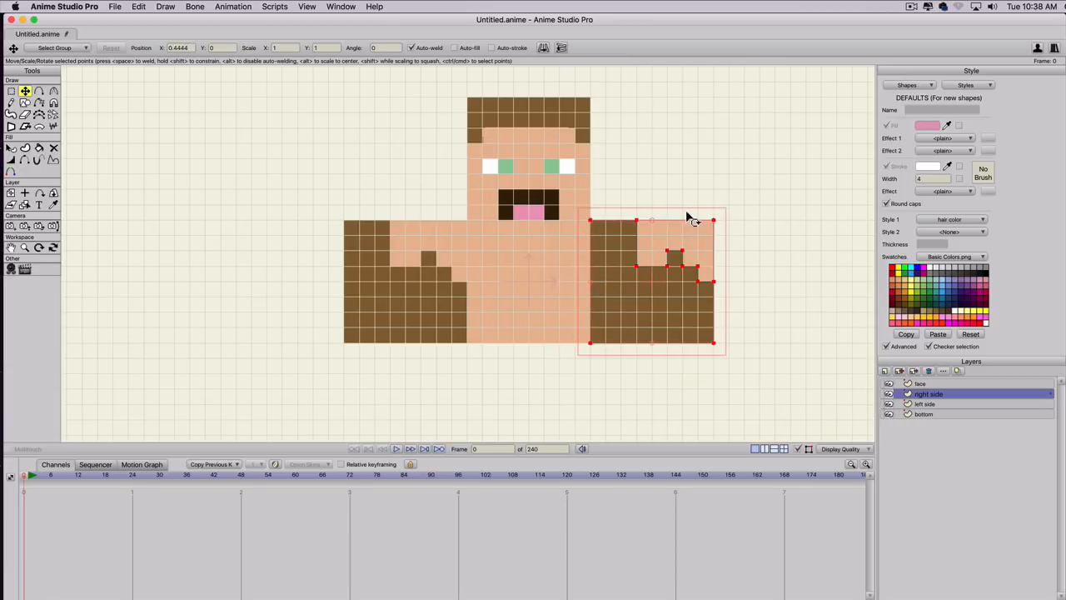
drag(692, 216, 673, 245)
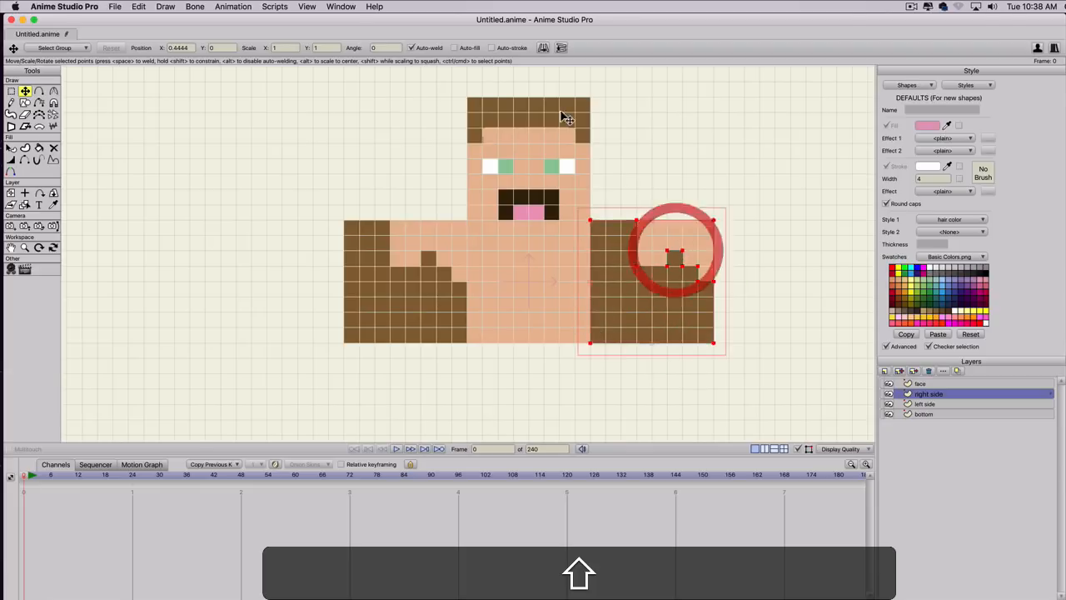
click(543, 49)
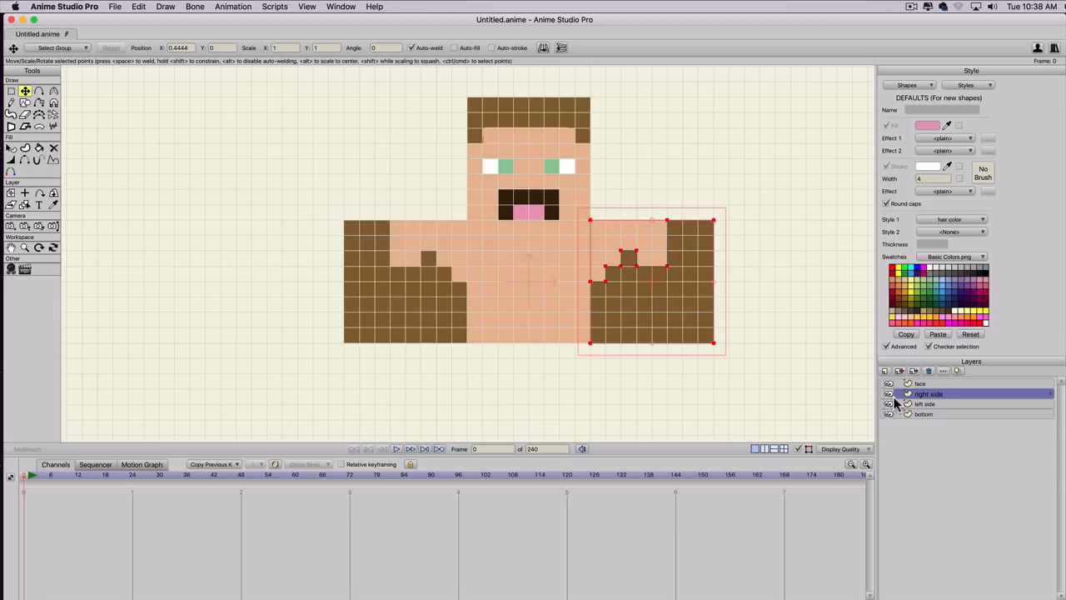
Duplicate the bottom layer as "back" and move the copied square directly beneath the original, at Y -0.4444.
click(921, 414)
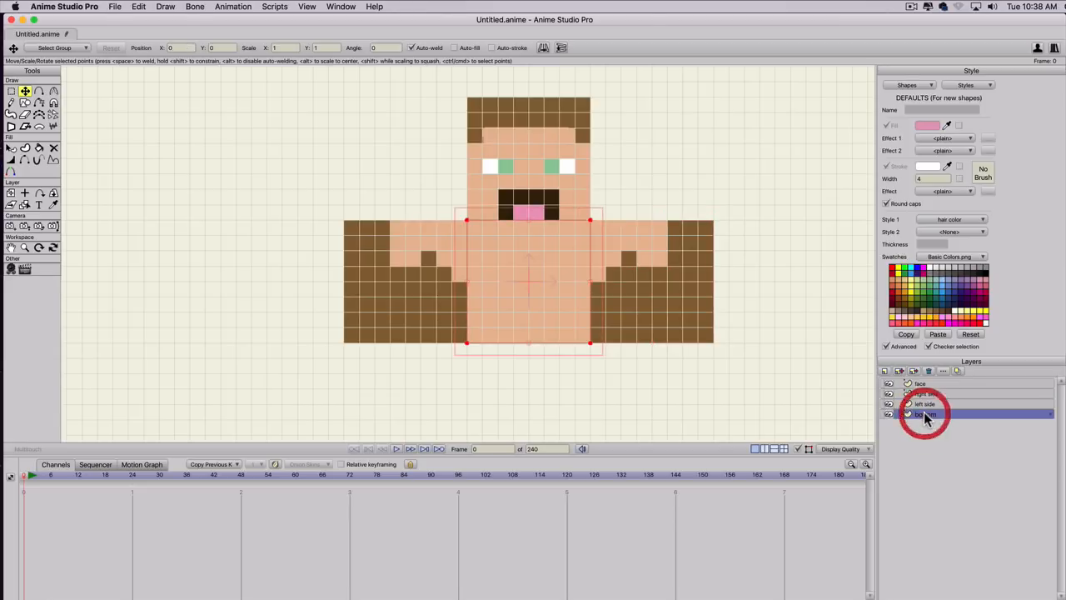
click(900, 370)
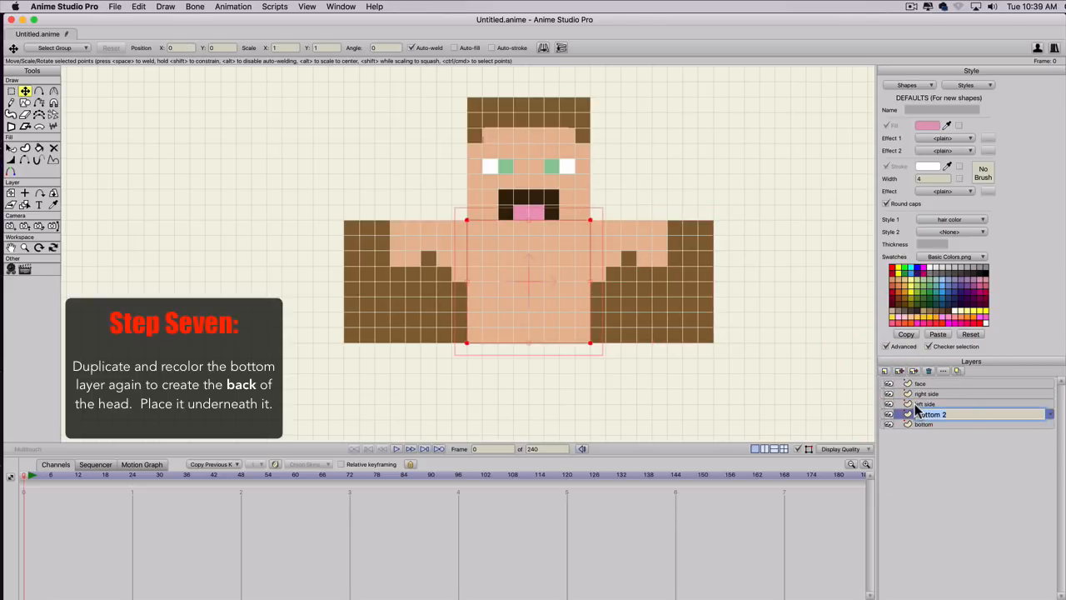
text(back)
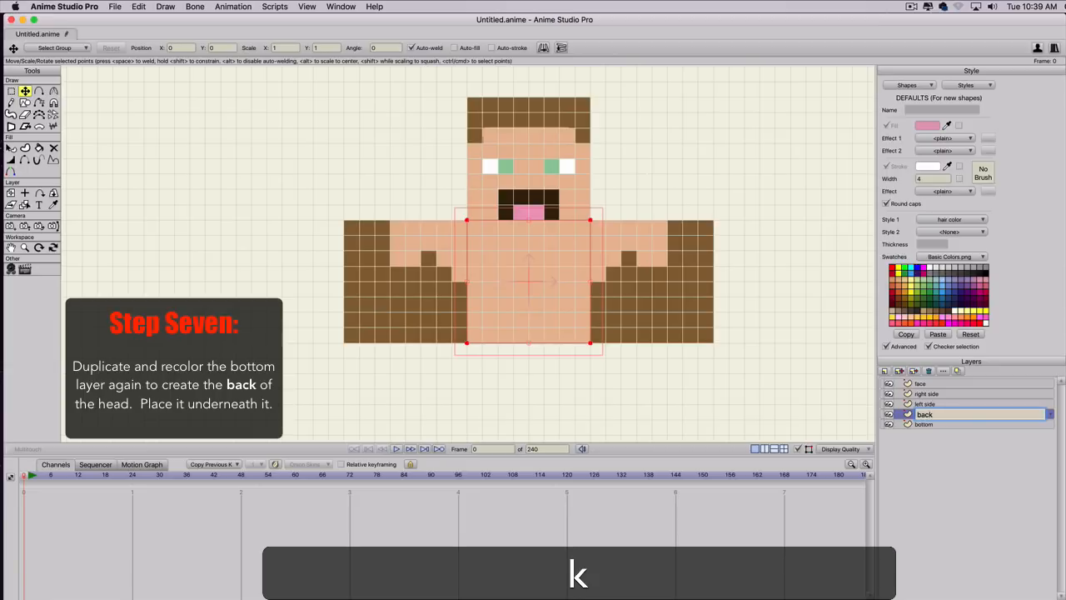
key(Return)
key(t)
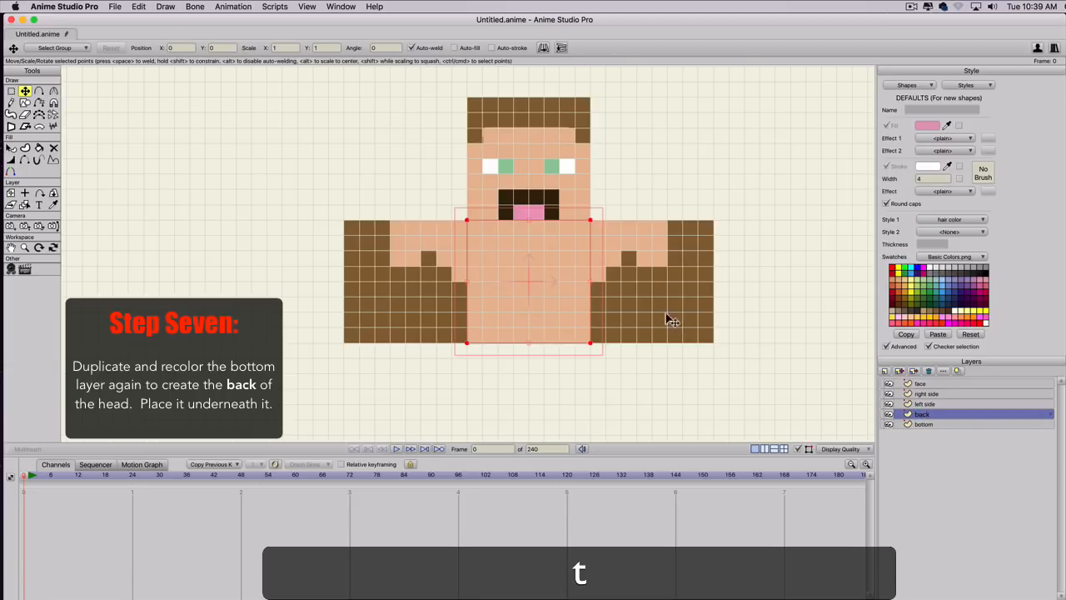
drag(538, 288, 529, 414)
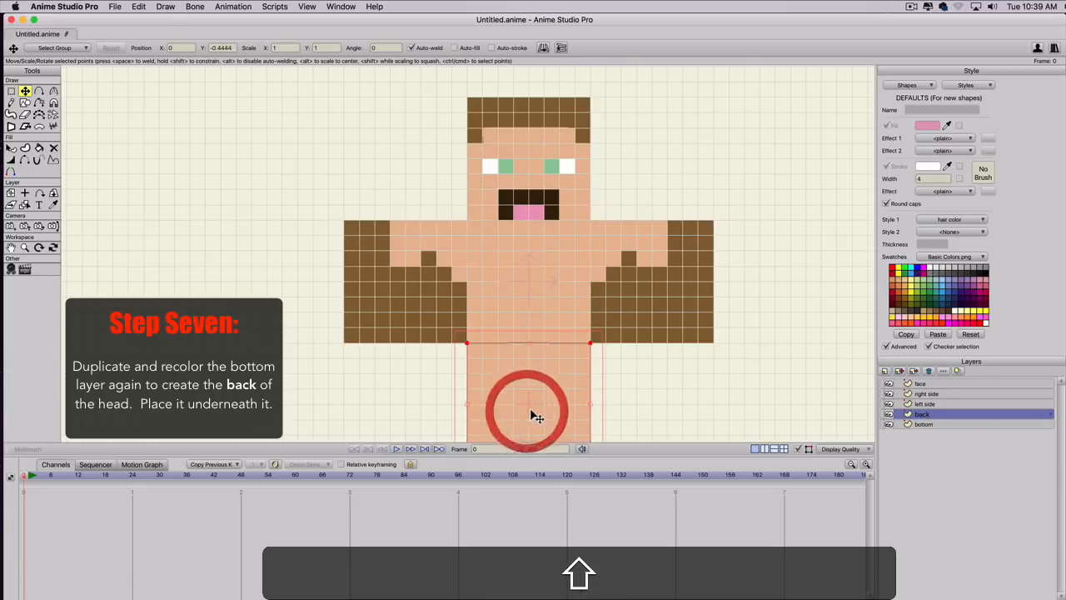
Recolour the back square by applying the hair color style as its Style 1.
key(q)
click(533, 384)
scroll(591, 383, up, 1)
key(space)
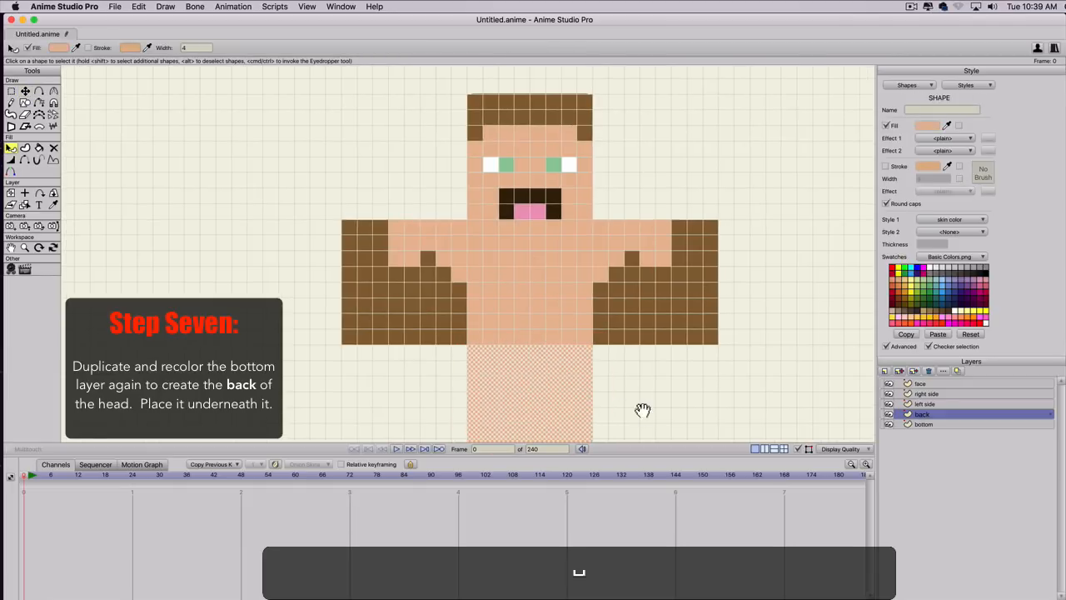
drag(642, 407, 648, 312)
click(937, 220)
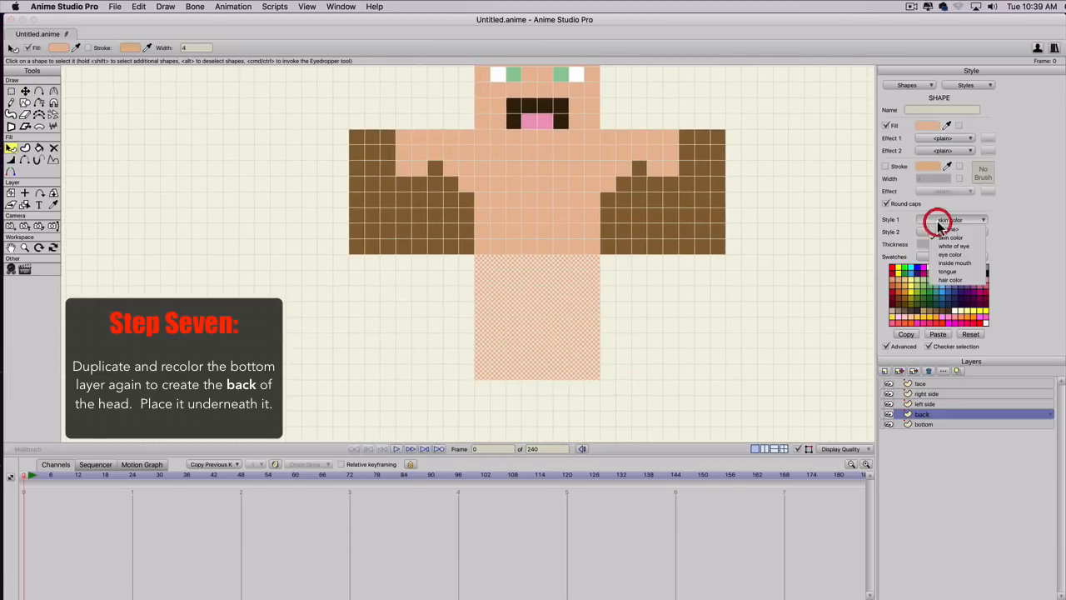
click(940, 278)
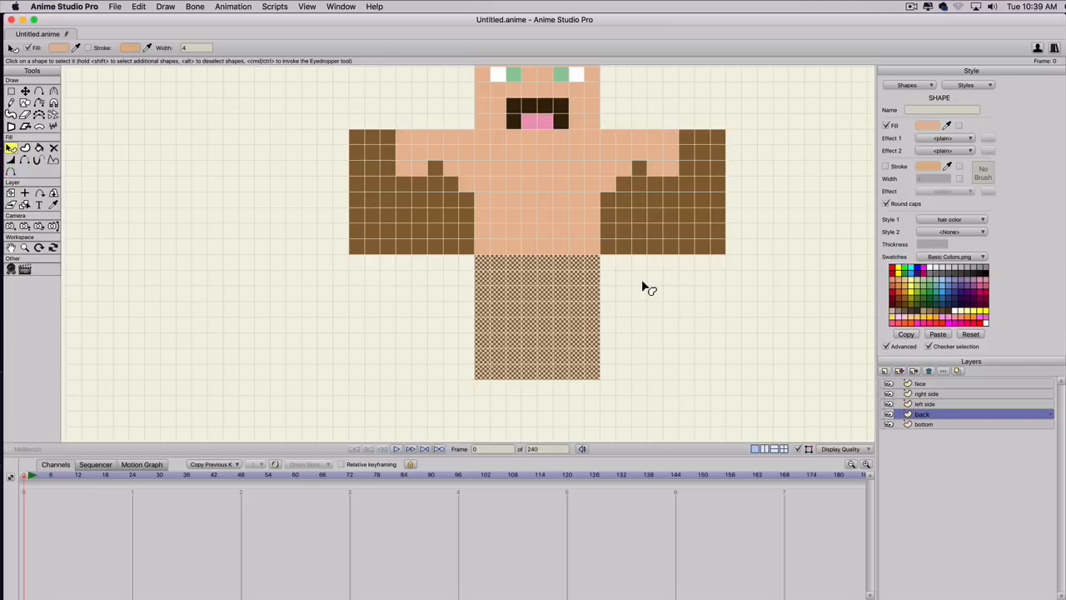
key(t)
scroll(642, 289, down, 2)
key(space)
drag(634, 291, 647, 369)
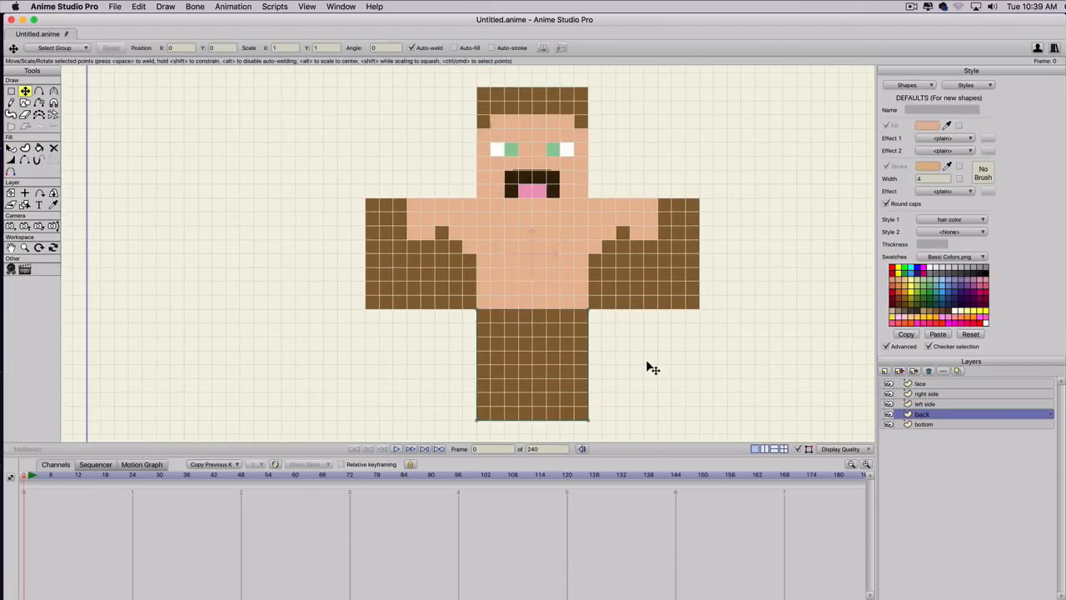
Add a group layer named "head group" and place it above all other layers.
click(885, 372)
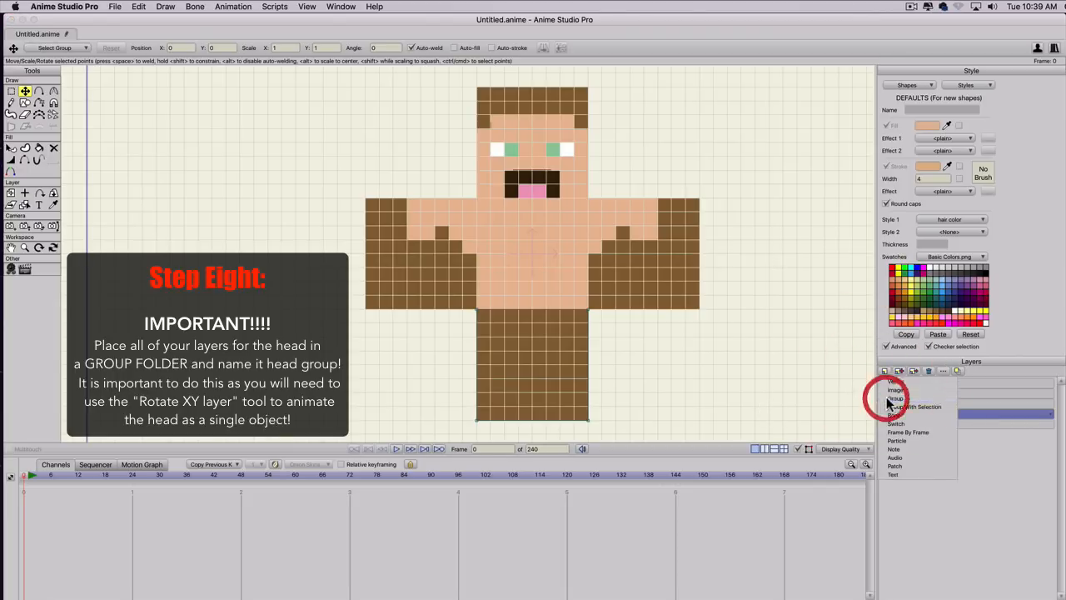
click(889, 400)
text(h)
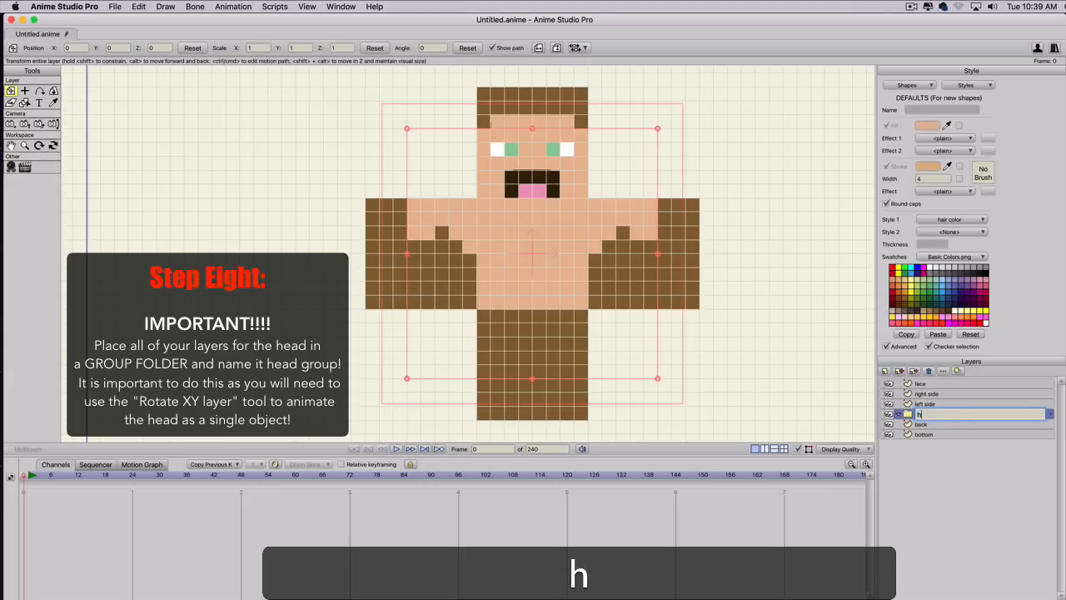
text(ead group)
key(Return)
drag(930, 419, 929, 380)
Put the face, right side, left side, back and bottom layers inside the head group.
click(927, 395)
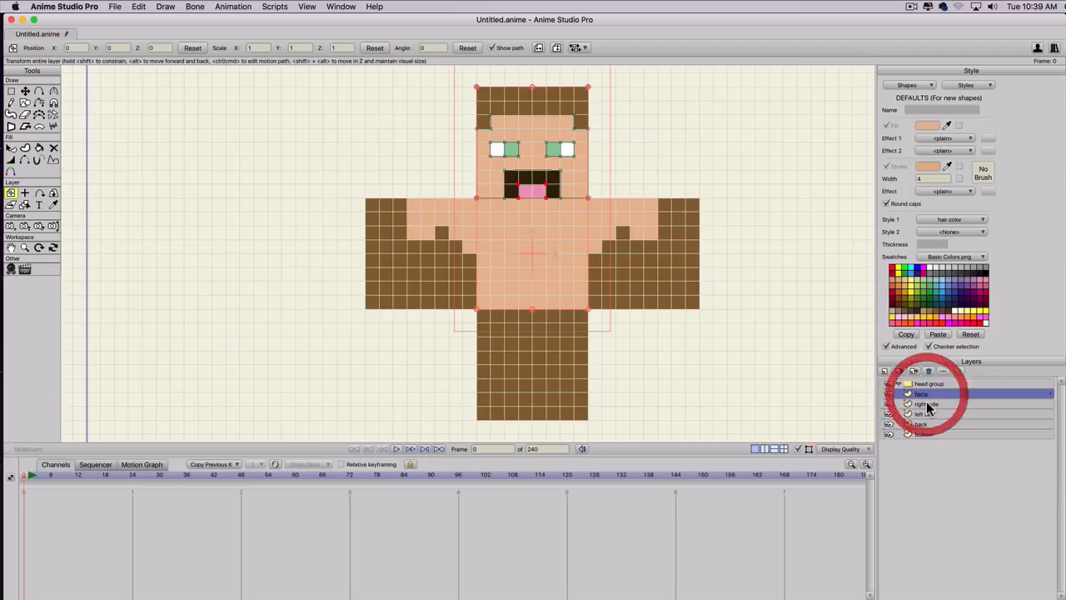
shift+click(928, 433)
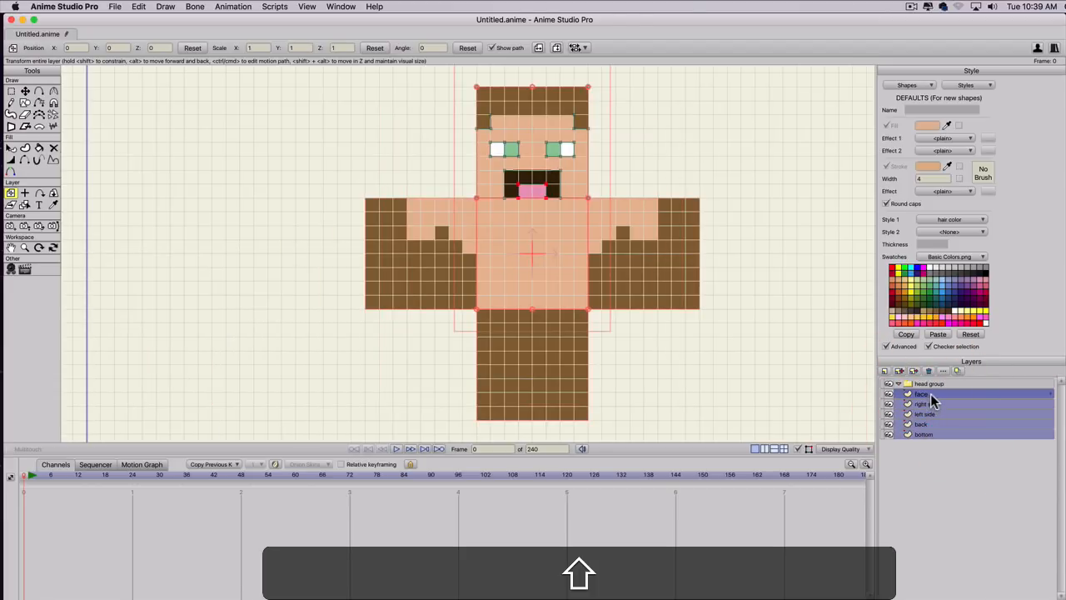
shift+click(927, 386)
drag(925, 387, 926, 386)
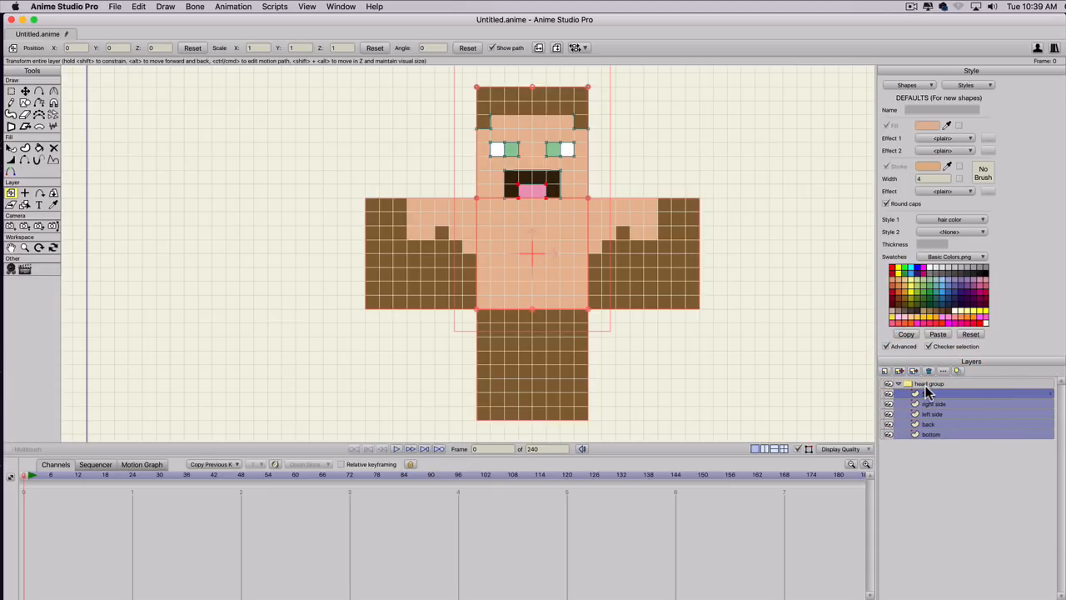
click(685, 316)
click(698, 347)
Select the face layer's lower corner point bordering the bottom square and copy its Y position.
click(929, 393)
key(g)
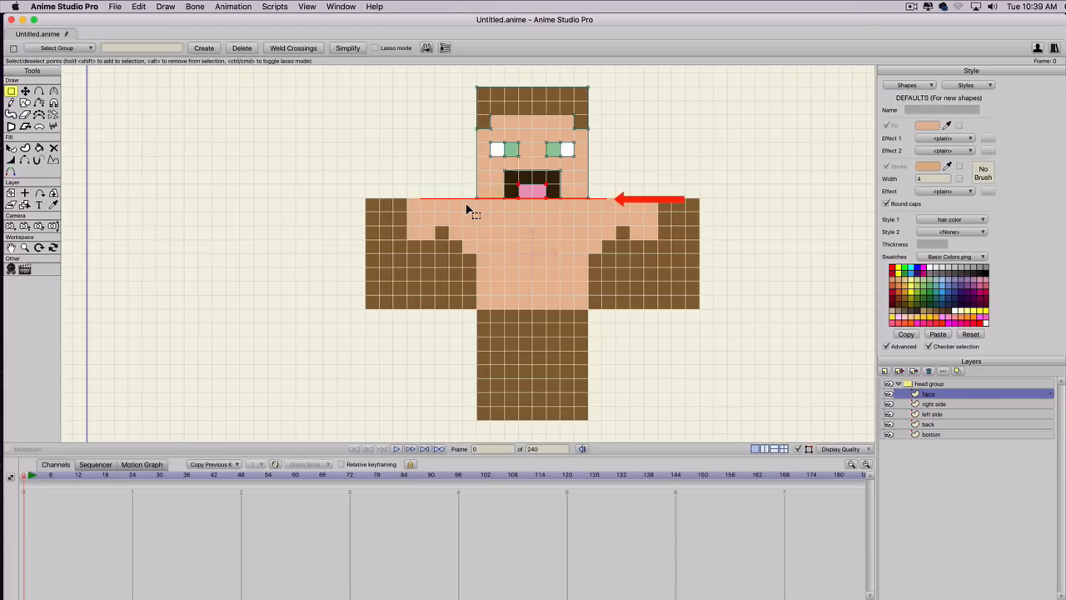
key(g)
click(467, 204)
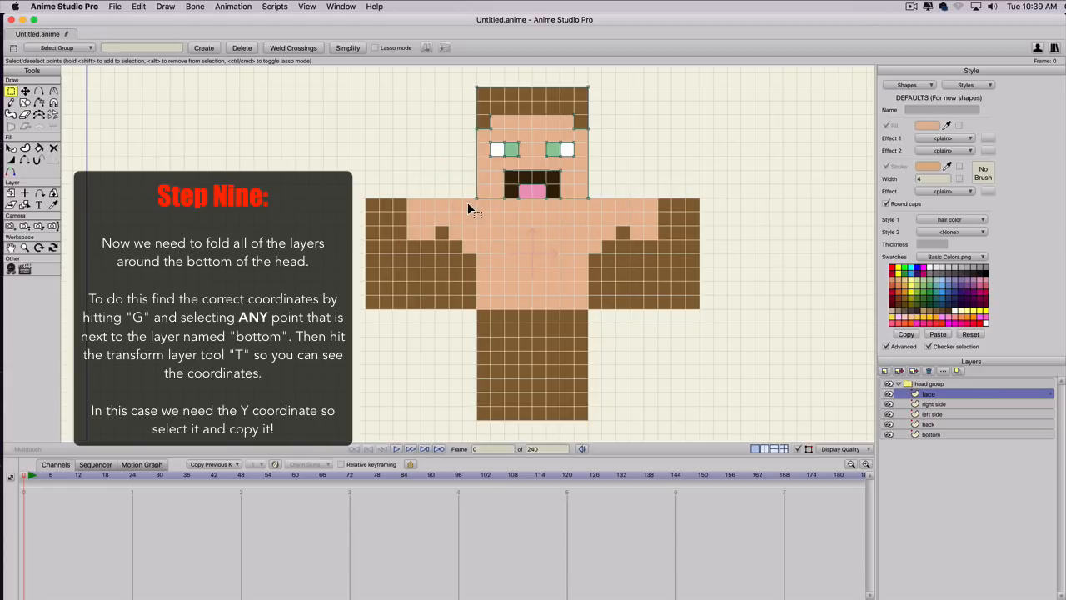
key(g)
mouse_move(466, 208)
mouse_down()
mouse_move(512, 196)
mouse_move(478, 195)
mouse_up()
key(t)
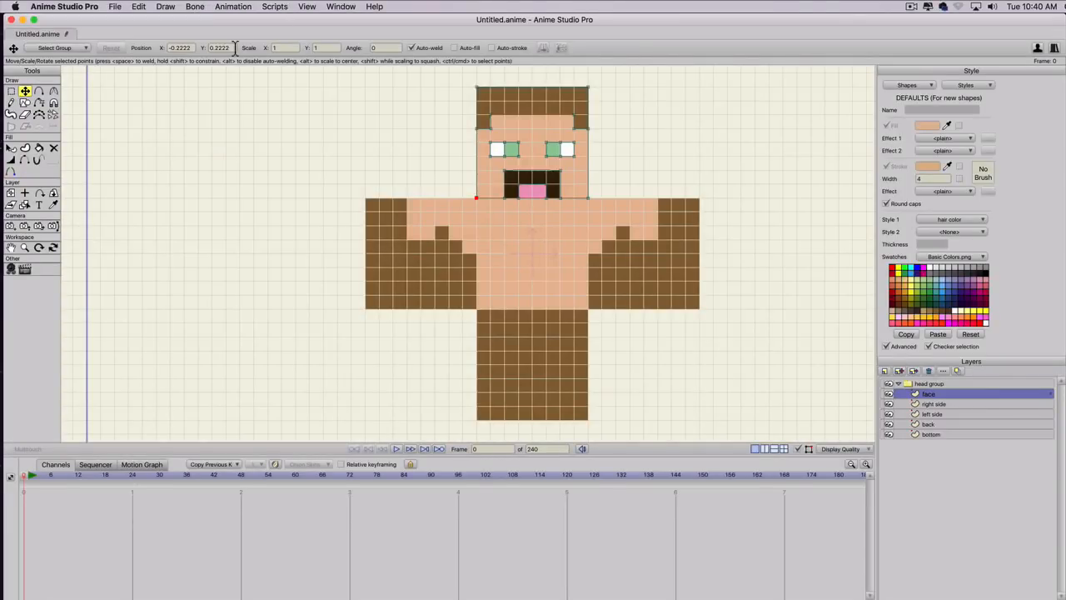
drag(235, 49, 148, 47)
key(super+c)
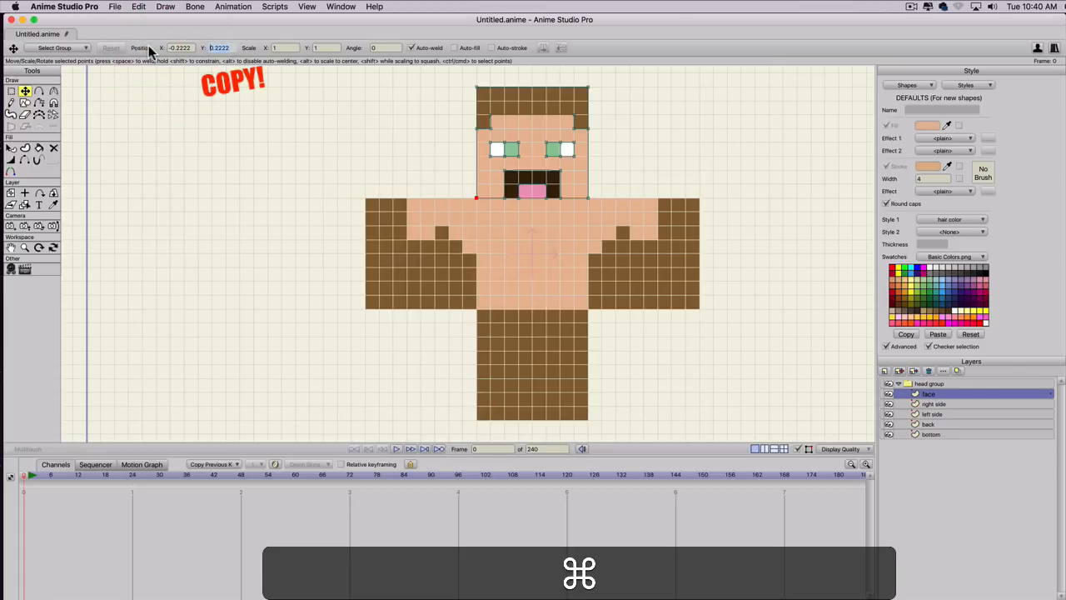
Set the face layer's origin Y to 0.2222 using the copied coordinate.
click(25, 195)
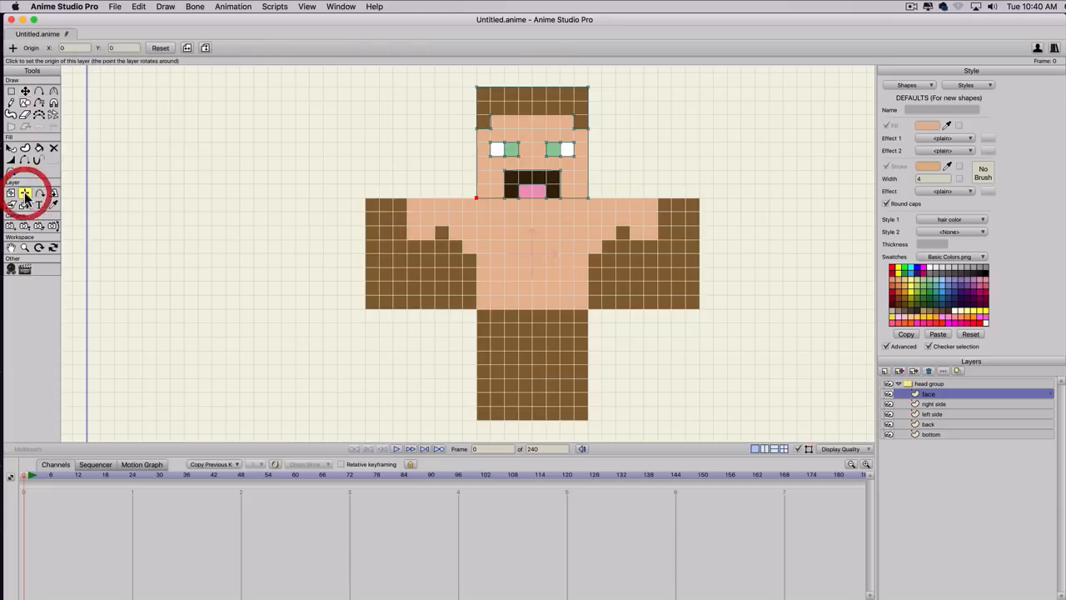
click(106, 50)
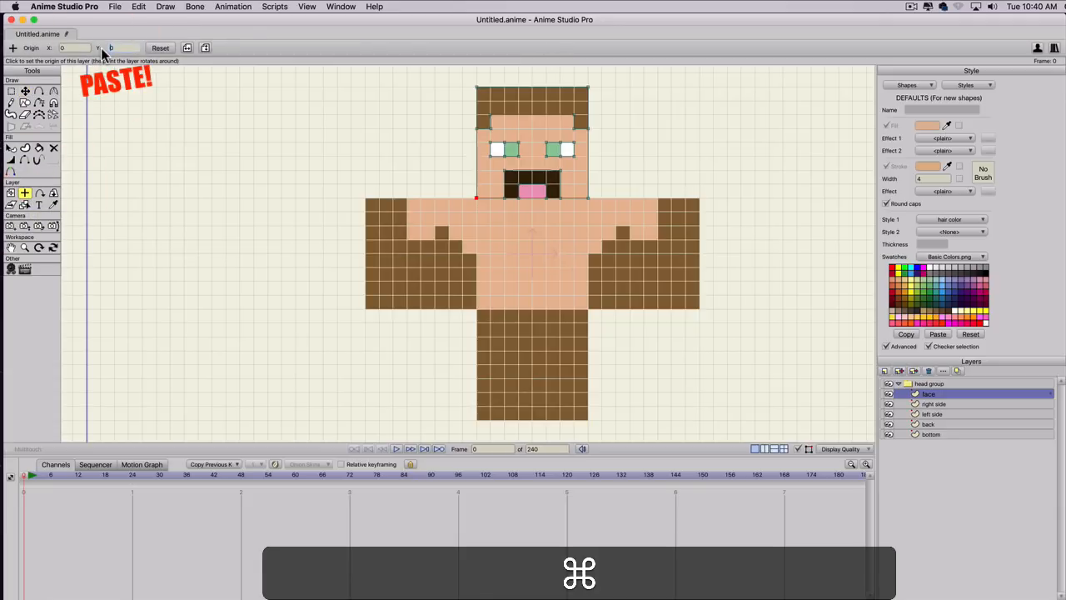
key(super+v)
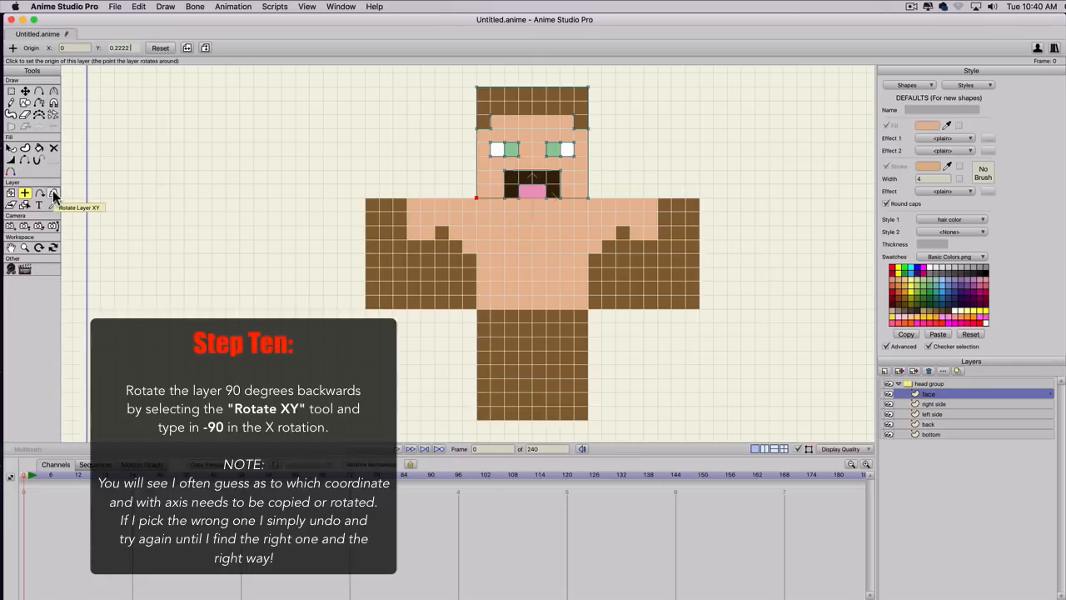
Try rotating the face layer around the Y axis with Rotate Layer XY, and reset the rotation.
click(53, 190)
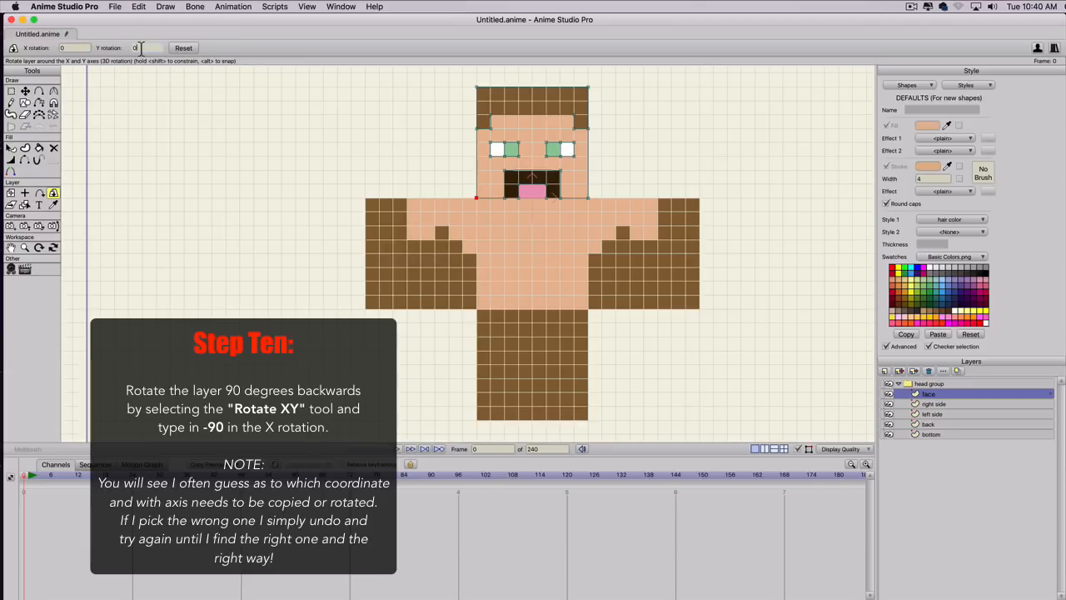
scroll(140, 48, up, 10)
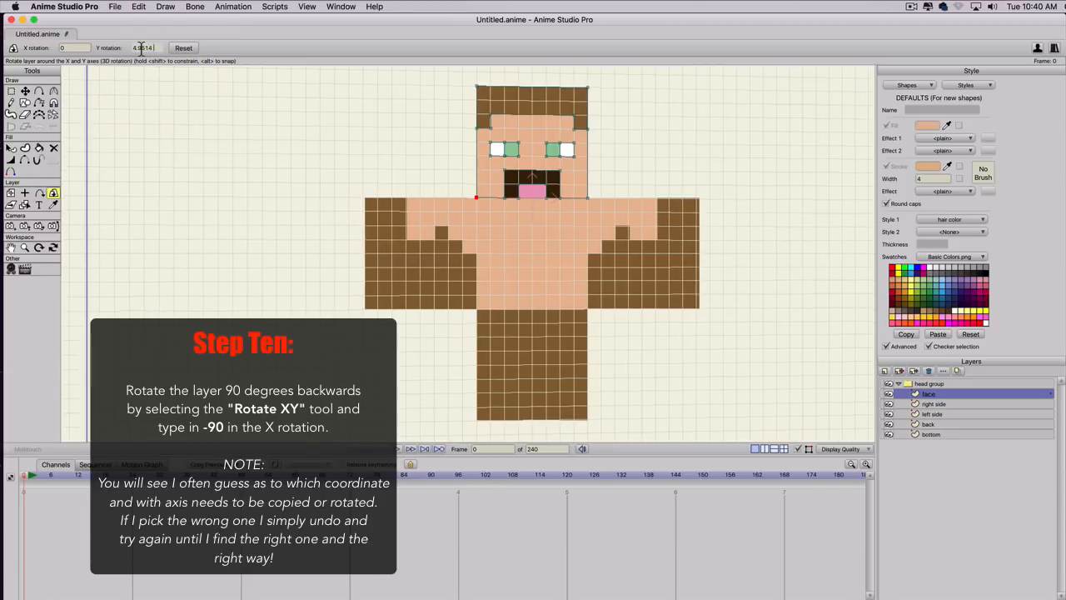
scroll(141, 49, up, 3)
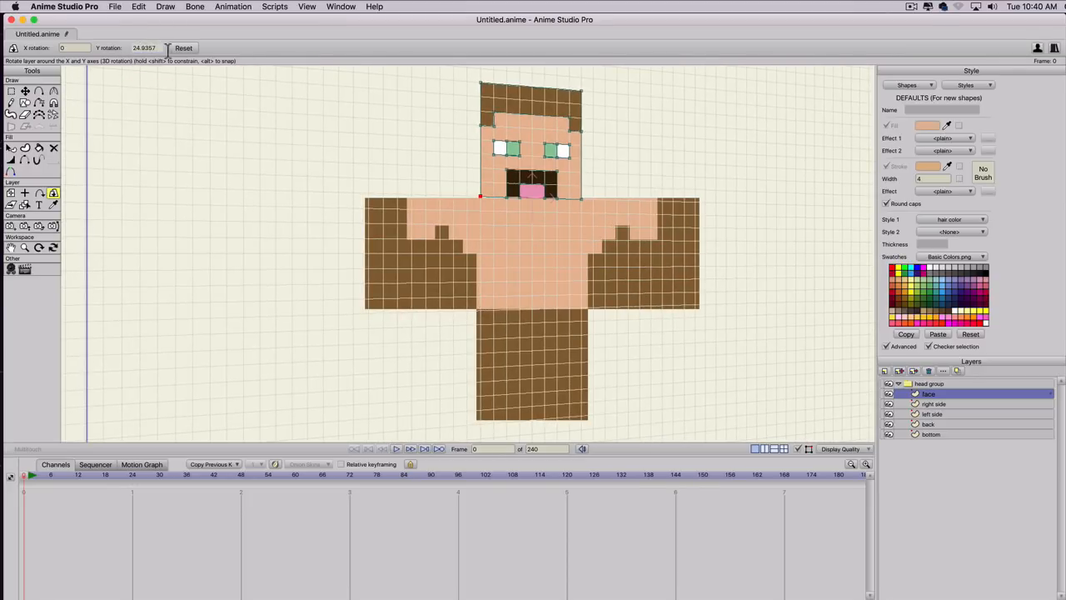
scroll(146, 49, up, 18)
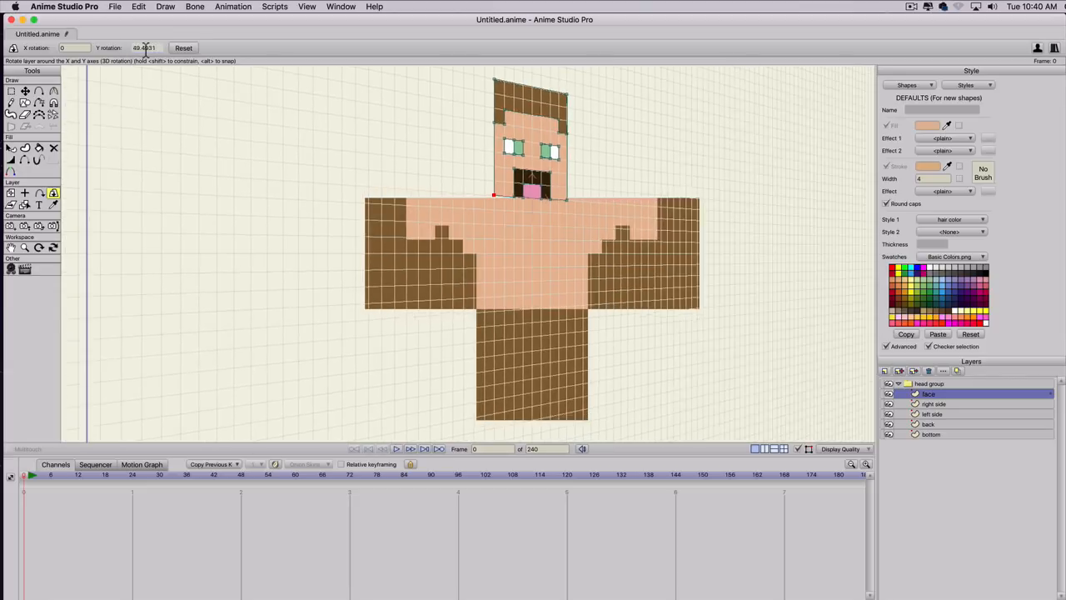
click(183, 48)
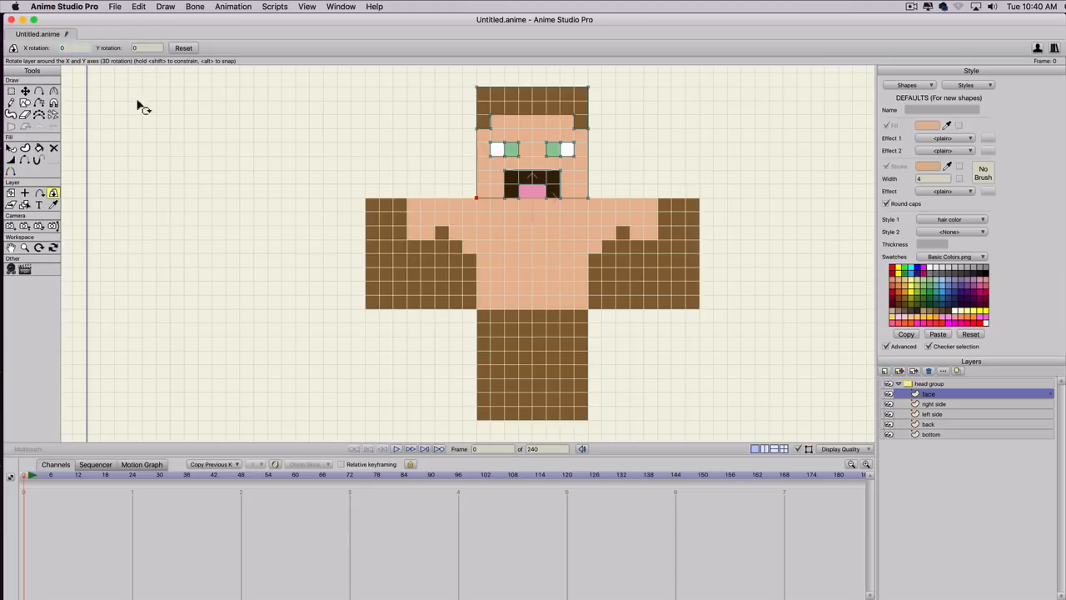
Test the direction of the face layer's X rotation and set it to -90 degrees.
scroll(82, 48, up, 5)
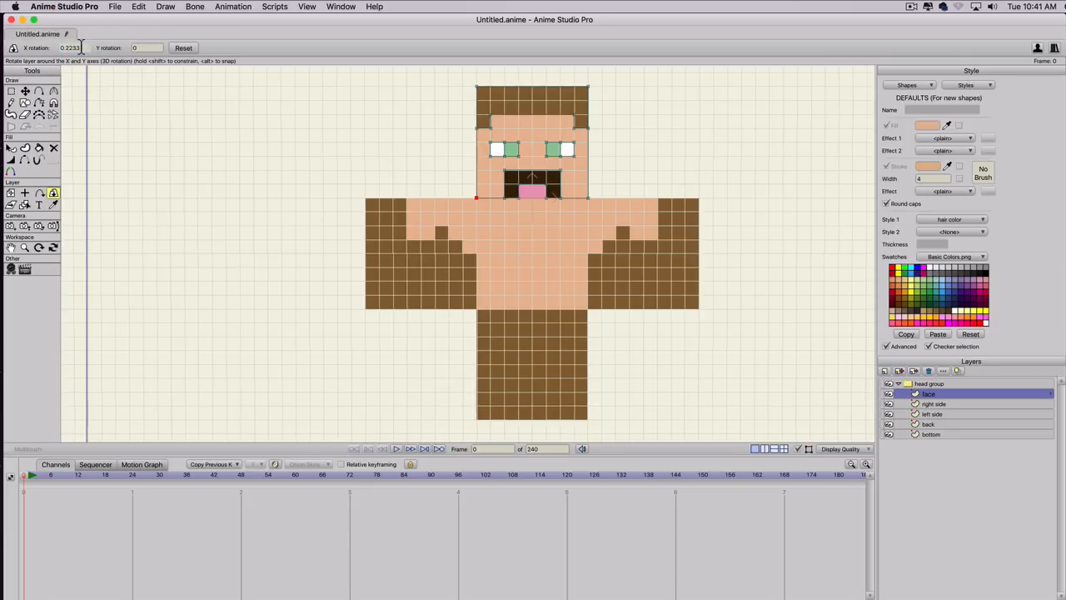
scroll(81, 48, up, 2)
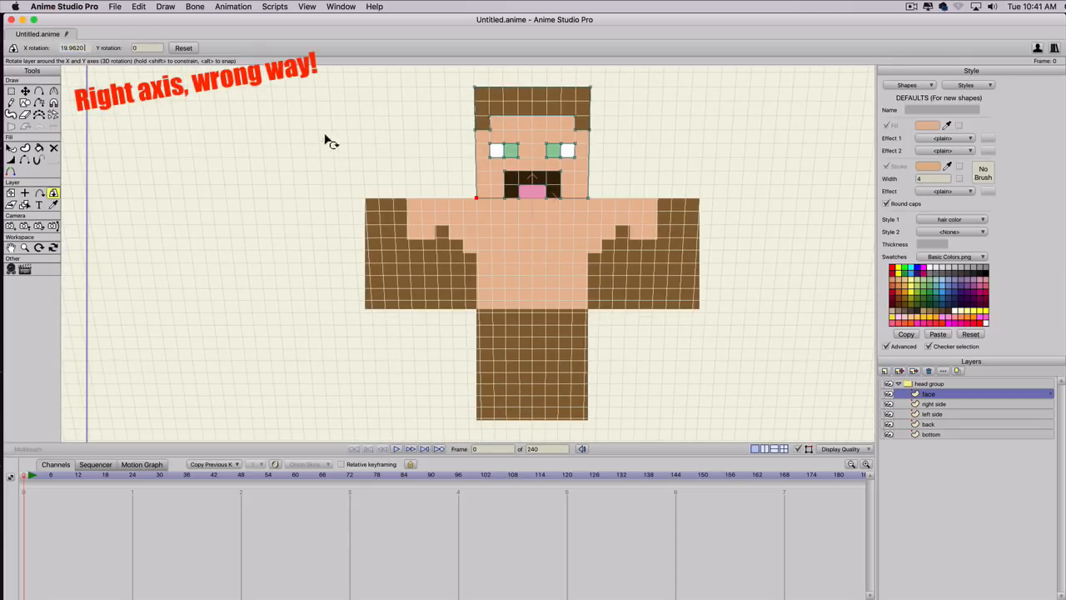
scroll(86, 48, down, 4)
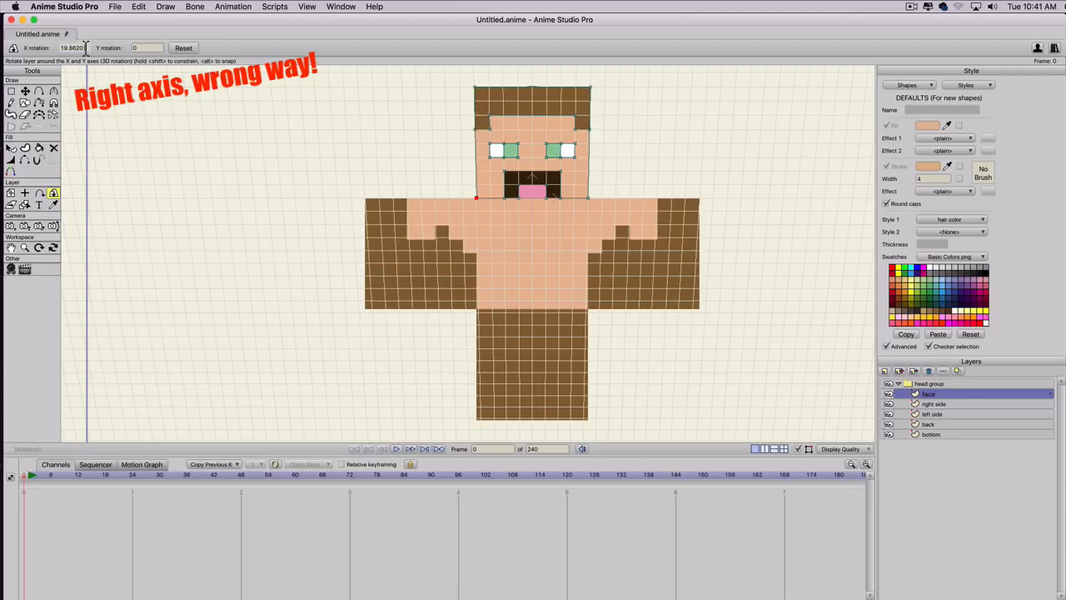
scroll(85, 47, down, 4)
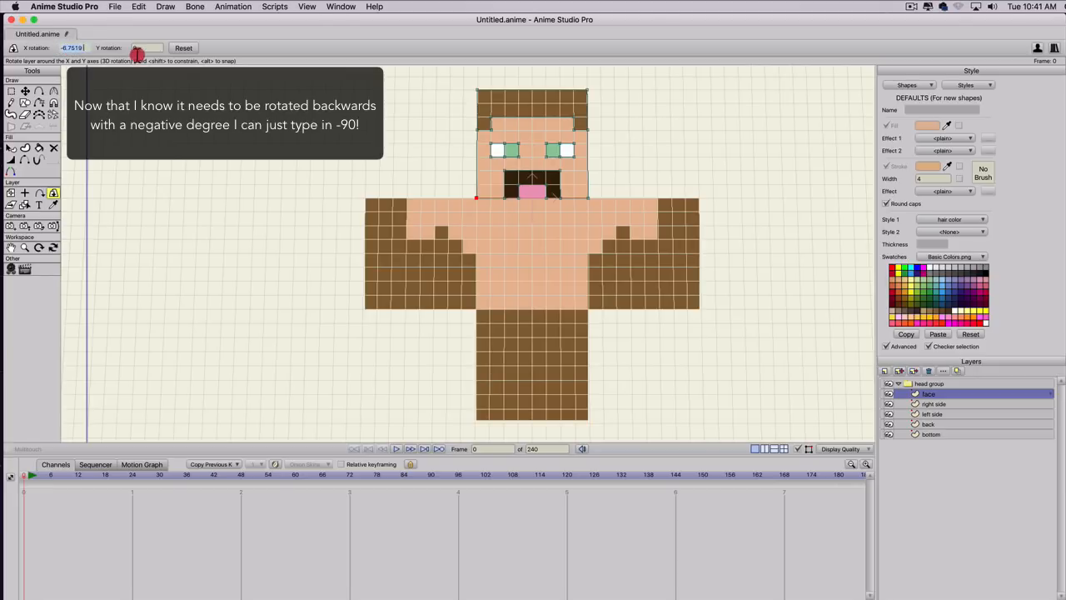
click(136, 47)
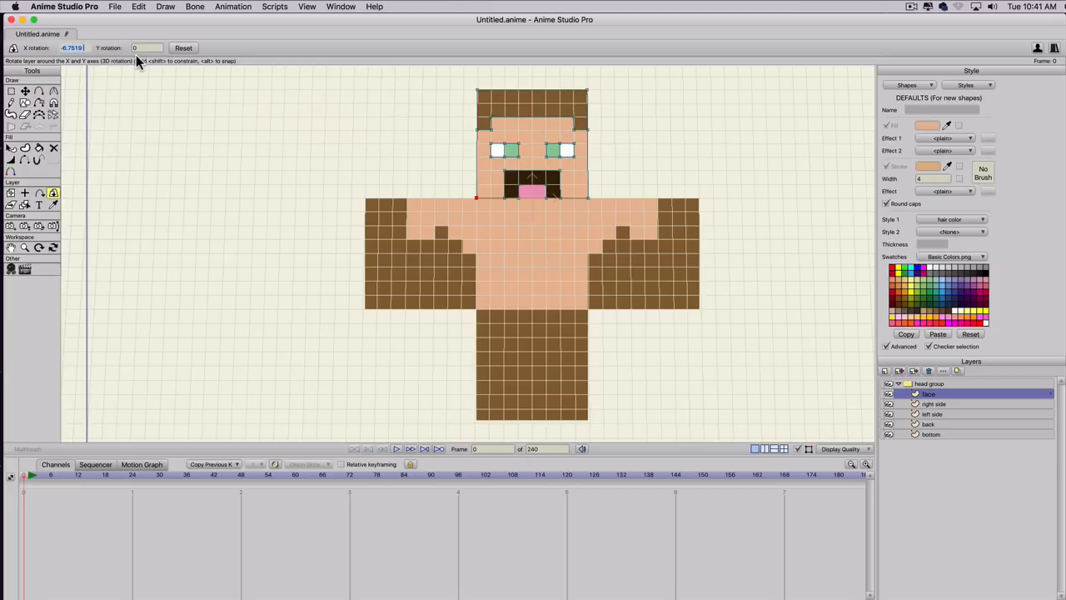
text(-90)
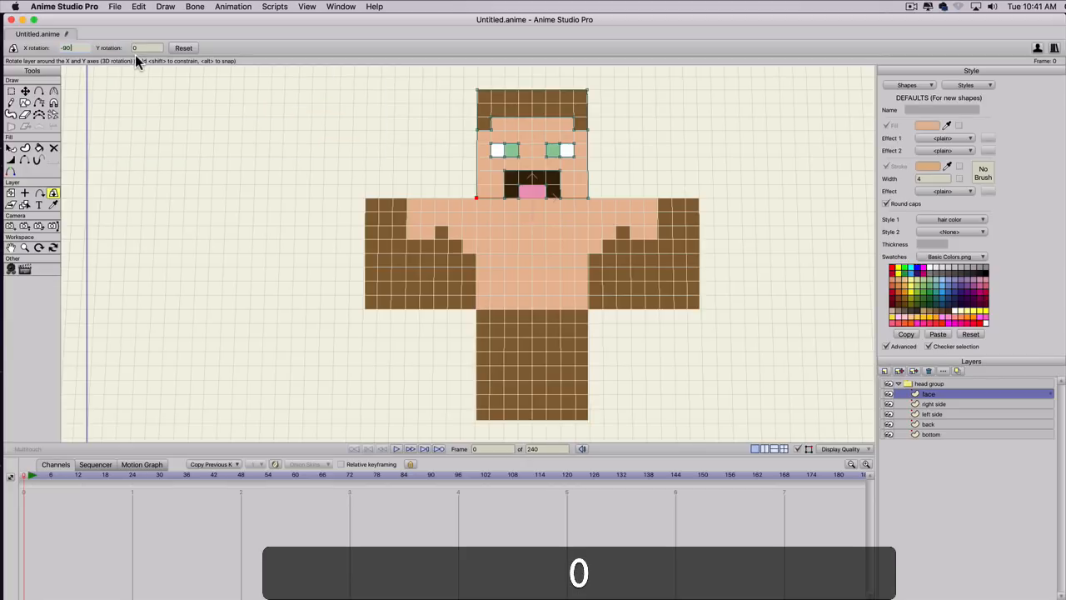
key(Return)
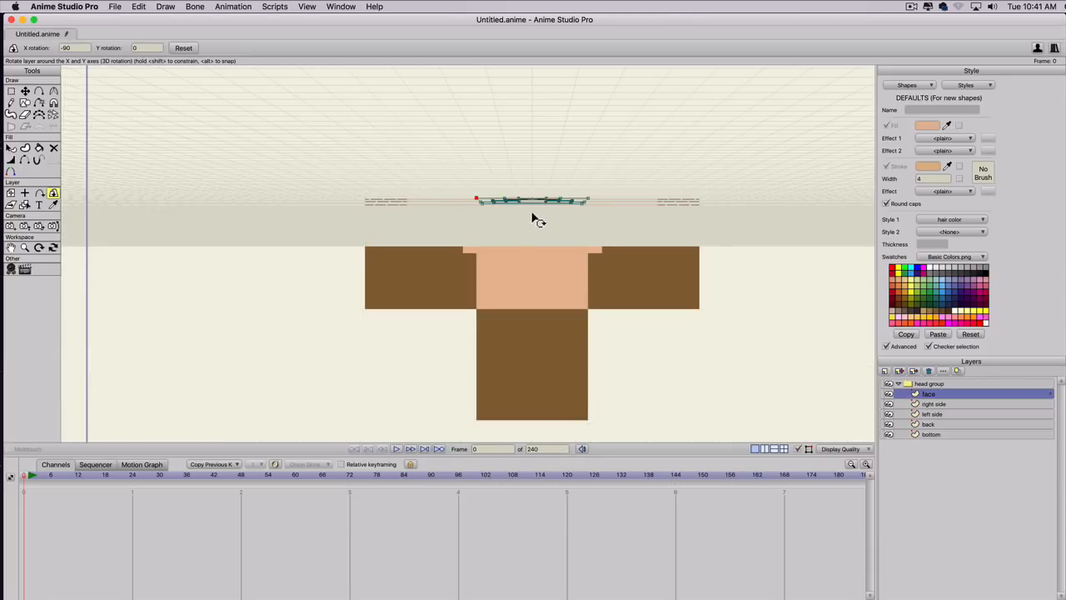
Select the right side layer's upper corner point bordering the bottom square and copy its Y position.
click(926, 403)
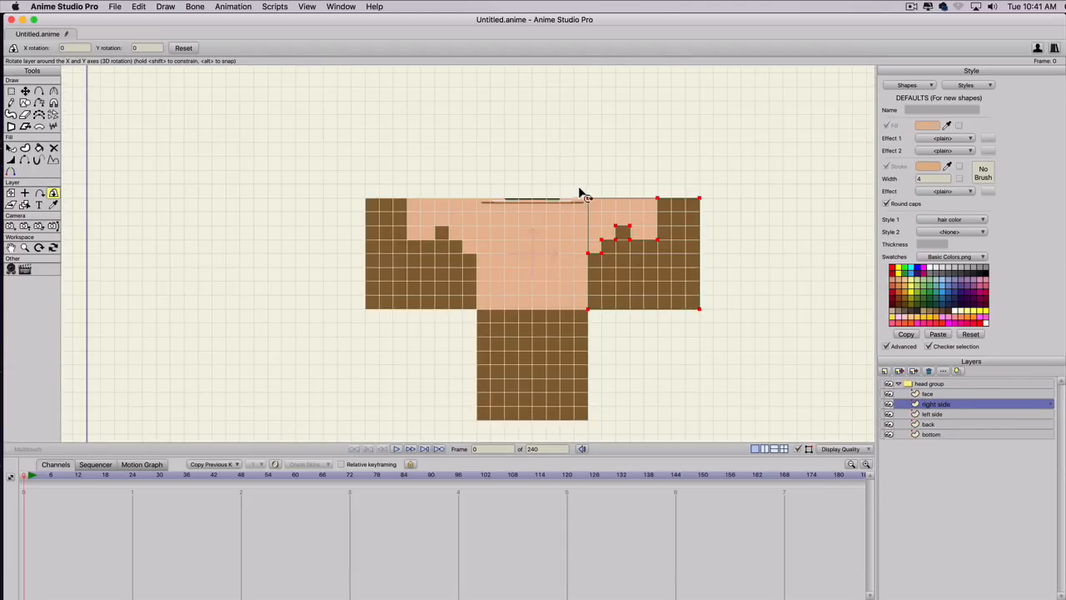
key(g)
drag(579, 189, 595, 224)
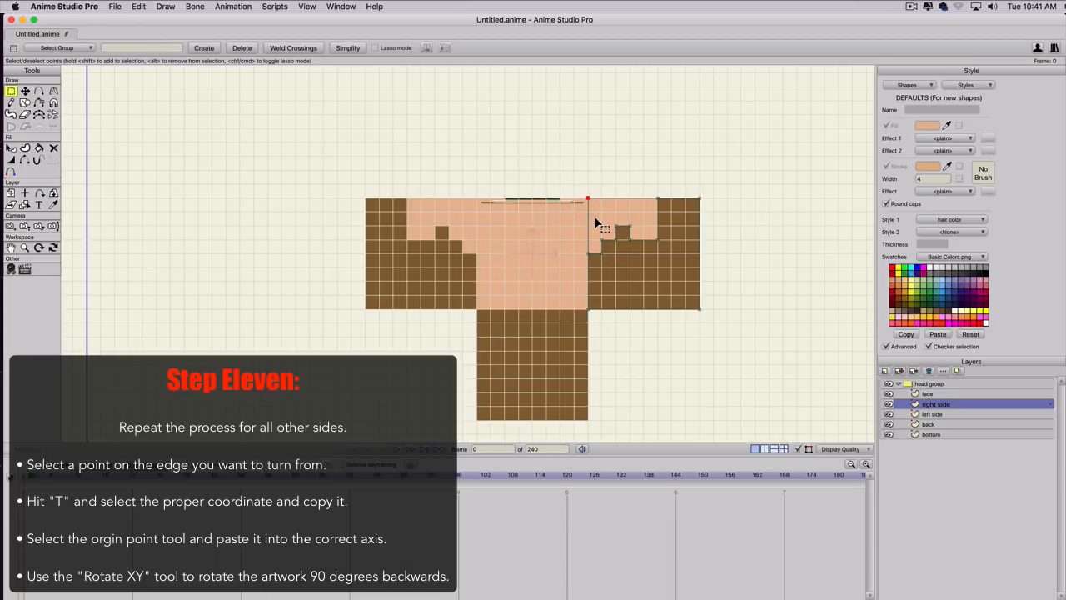
key(t)
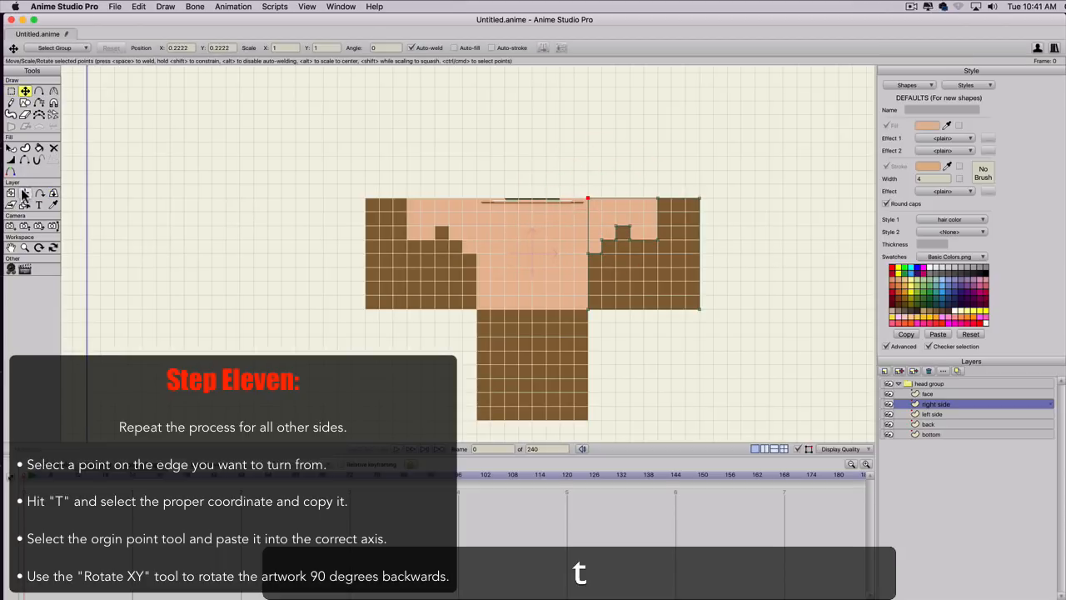
click(210, 47)
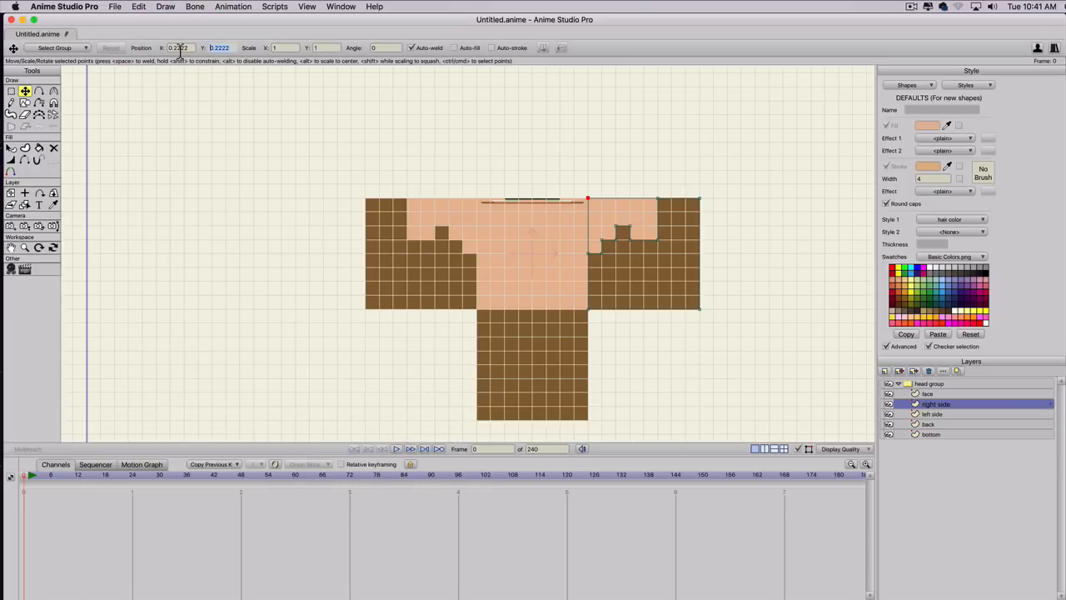
key(super)
key(super+c)
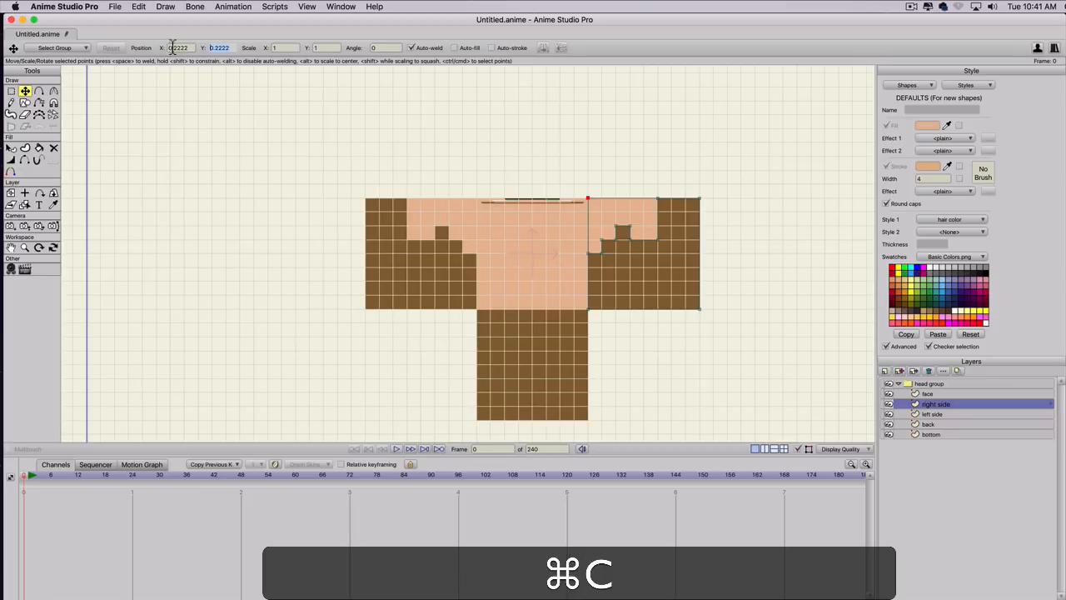
Try the copied coordinate as the right side layer's origin Y, reset it, and set the origin X to 0.2222 instead.
click(25, 193)
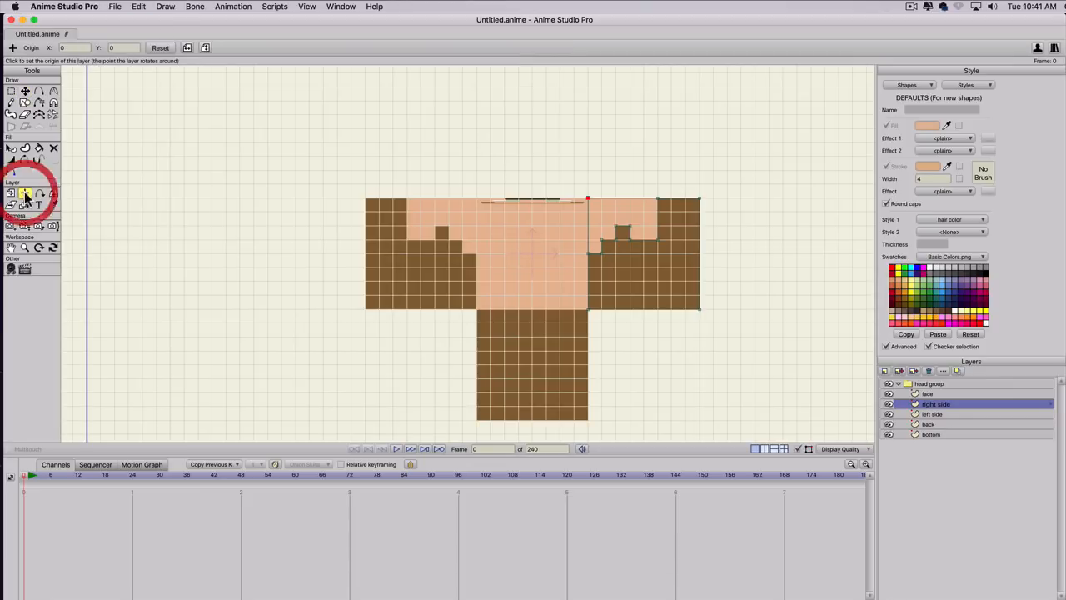
click(118, 48)
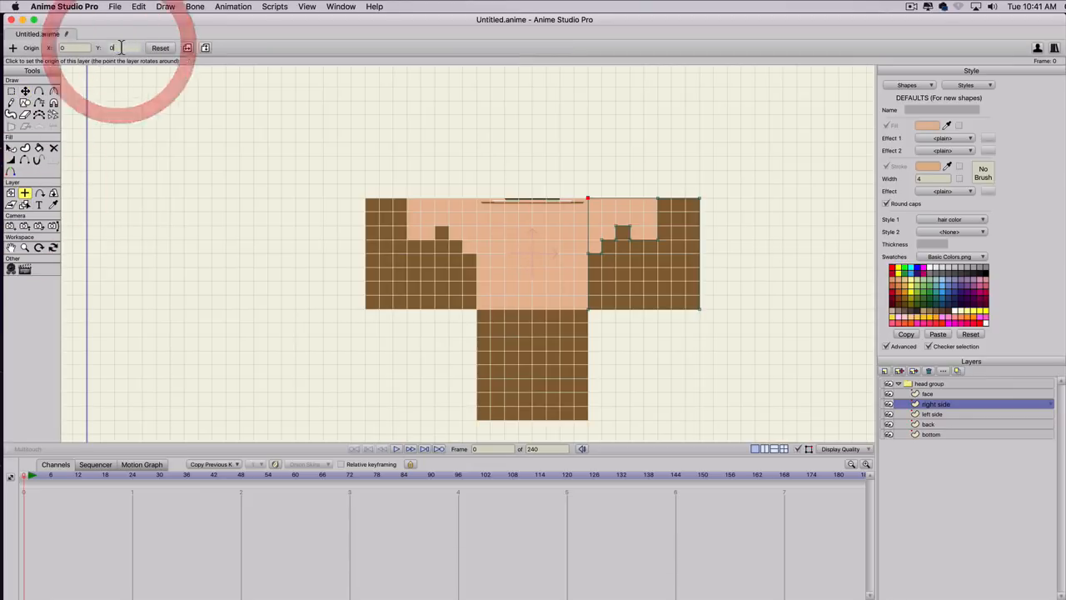
drag(119, 48, 105, 48)
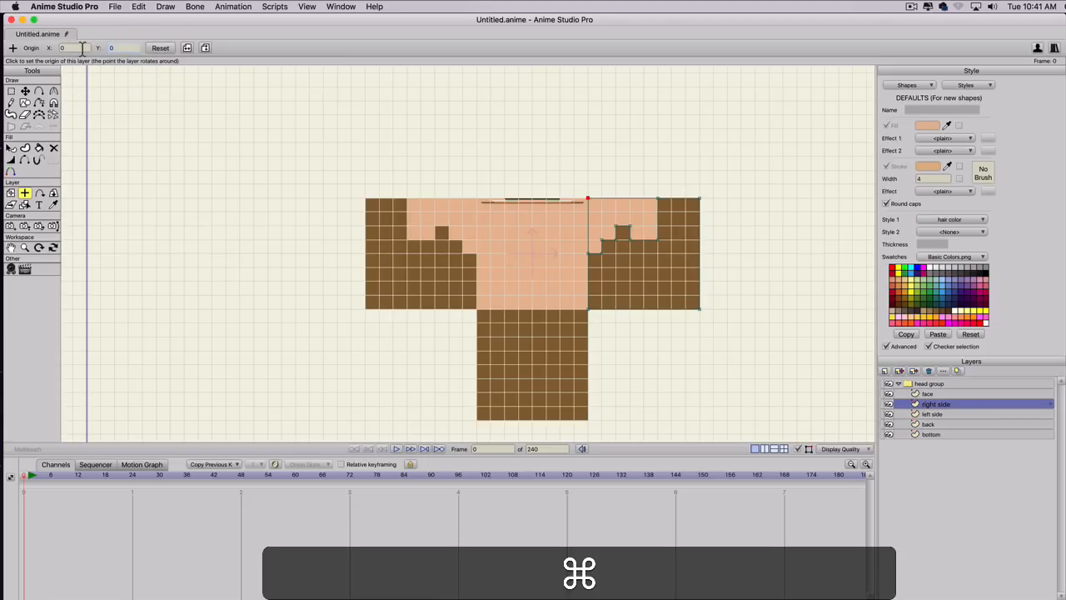
key(super+v)
click(160, 48)
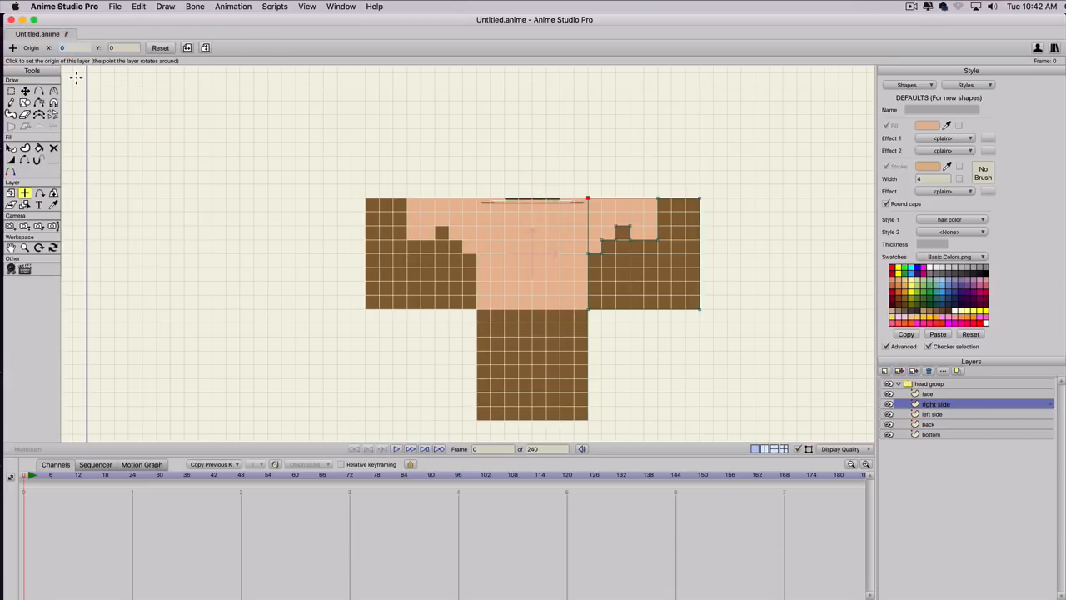
key(super+v)
Test the right side layer's Y rotation with Rotate Layer XY and set it to 90 degrees.
click(53, 193)
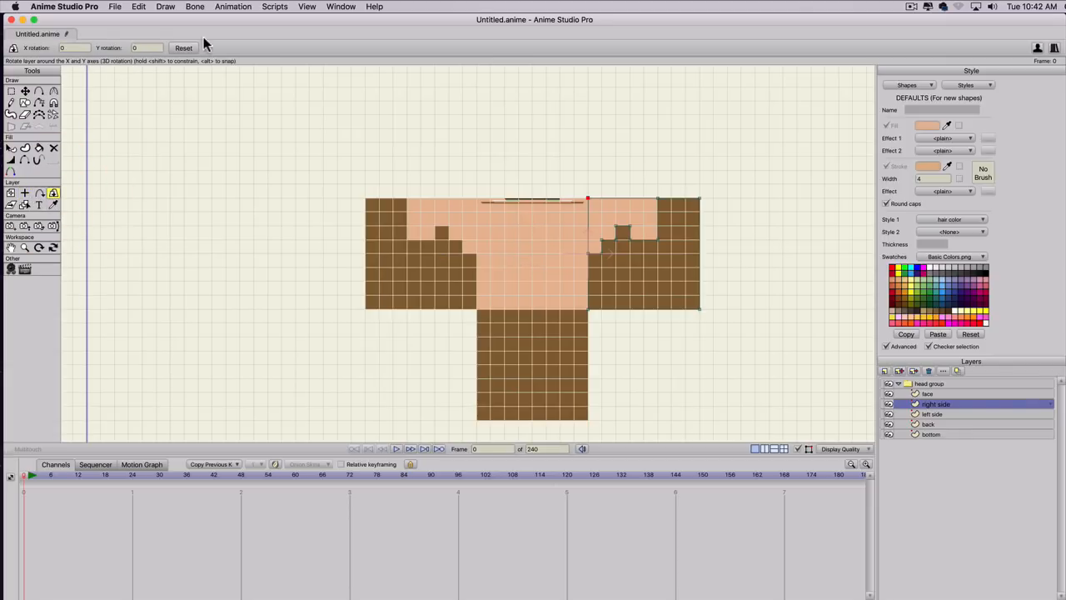
click(150, 48)
scroll(150, 48, up, 5)
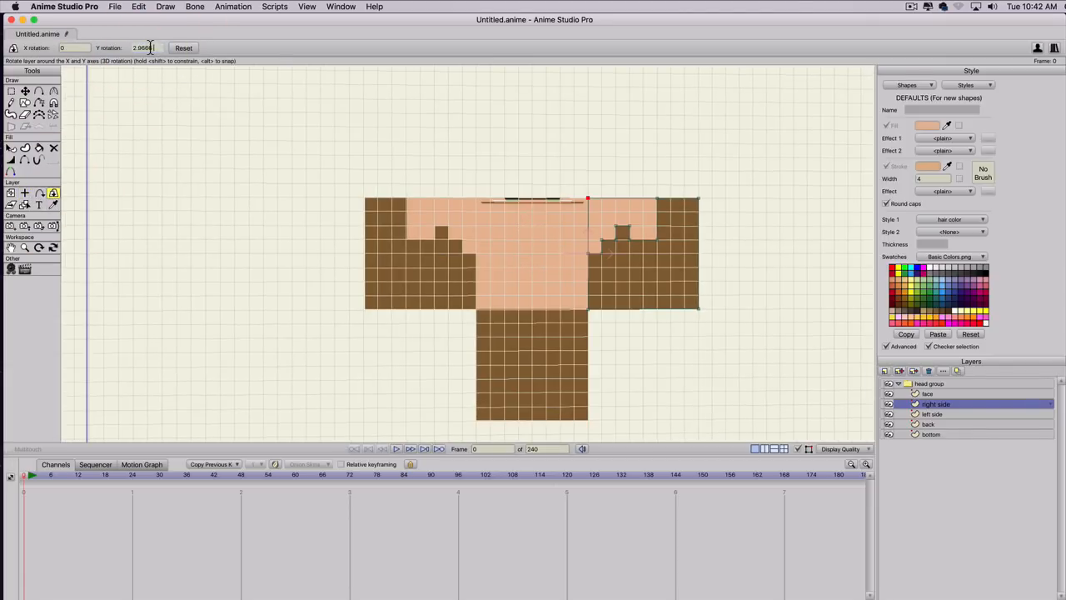
scroll(149, 48, up, 5)
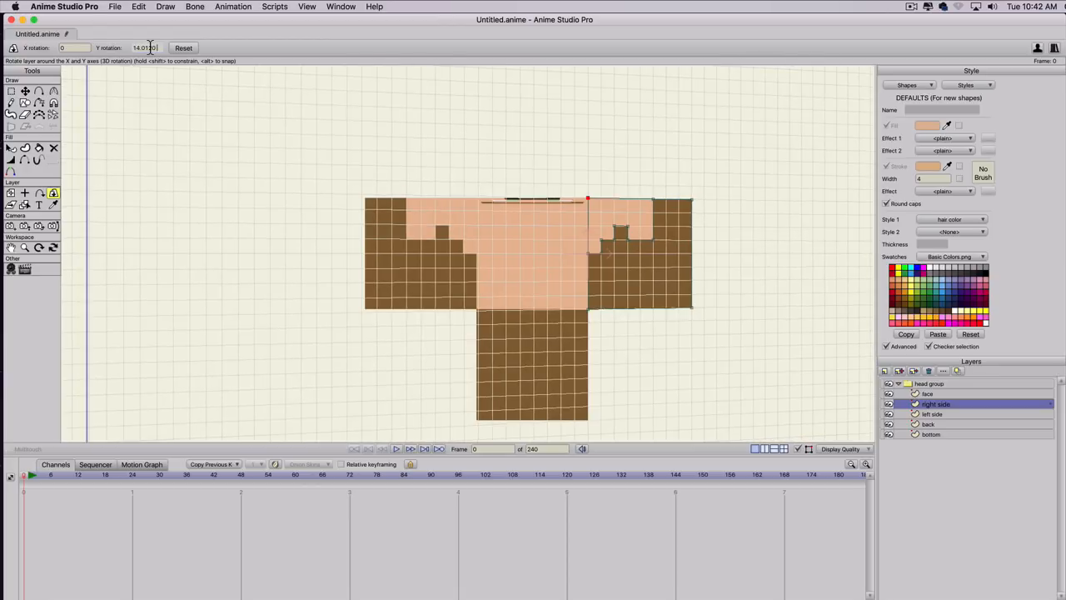
scroll(150, 48, up, 10)
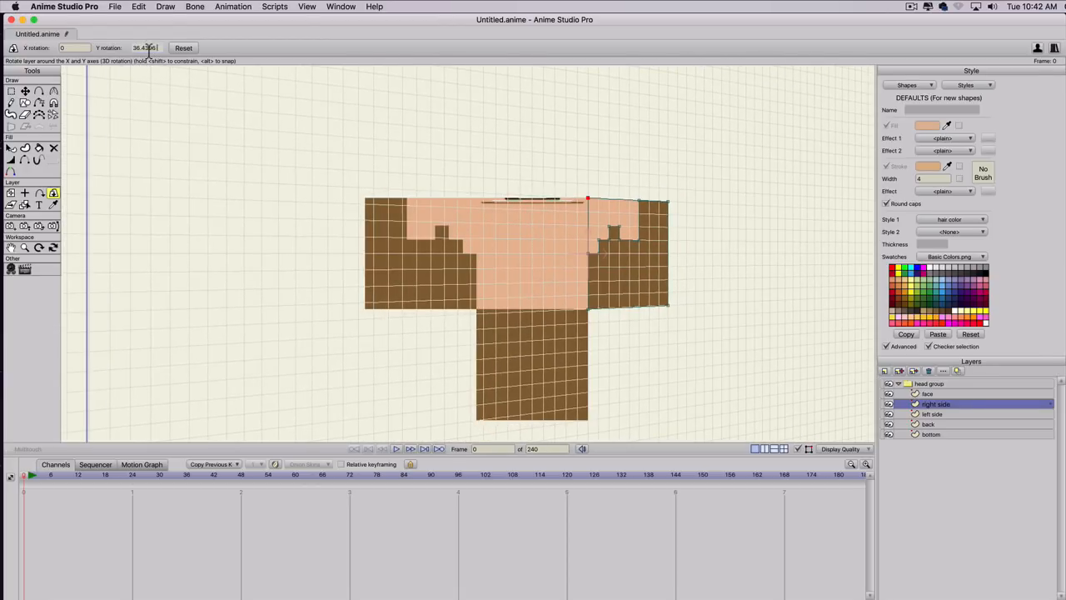
double_click(131, 47)
text(90)
key(Return)
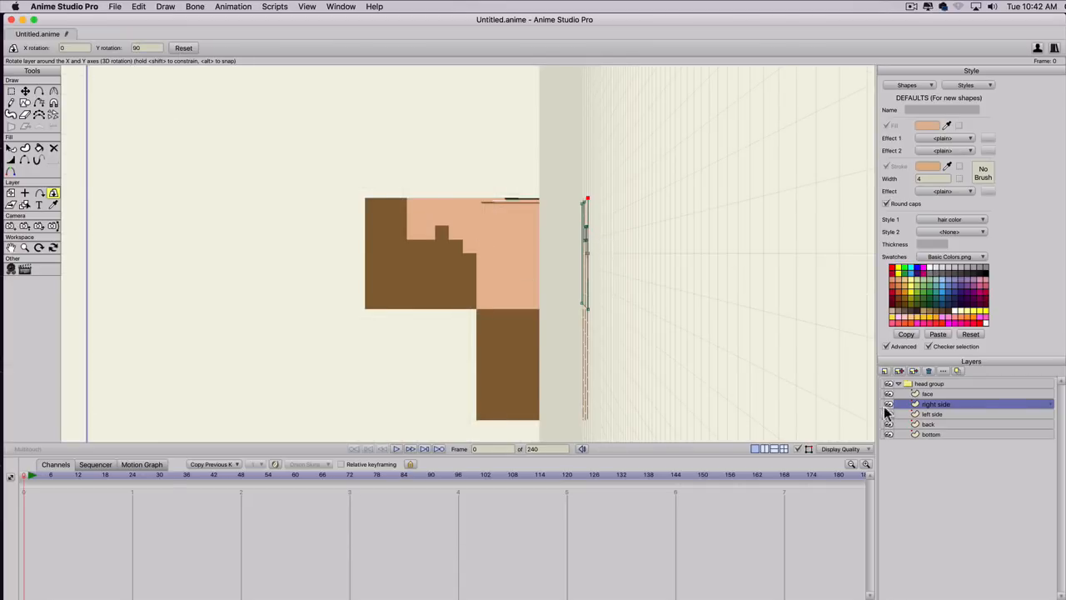
Select the left side layer's upper corner point bordering the bottom square and copy its X position.
click(930, 414)
key(g)
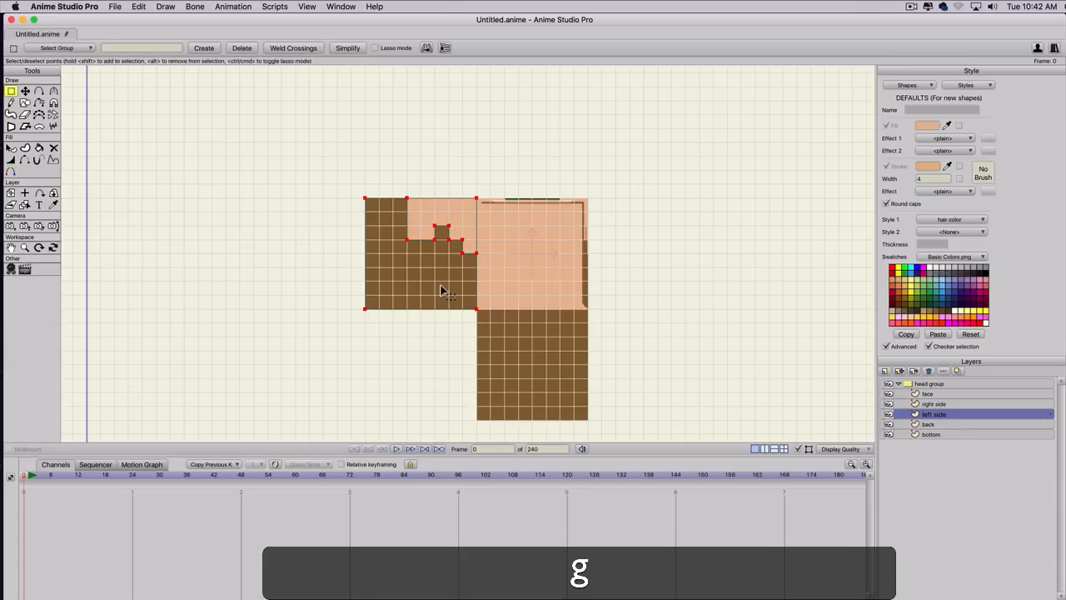
drag(471, 185, 480, 212)
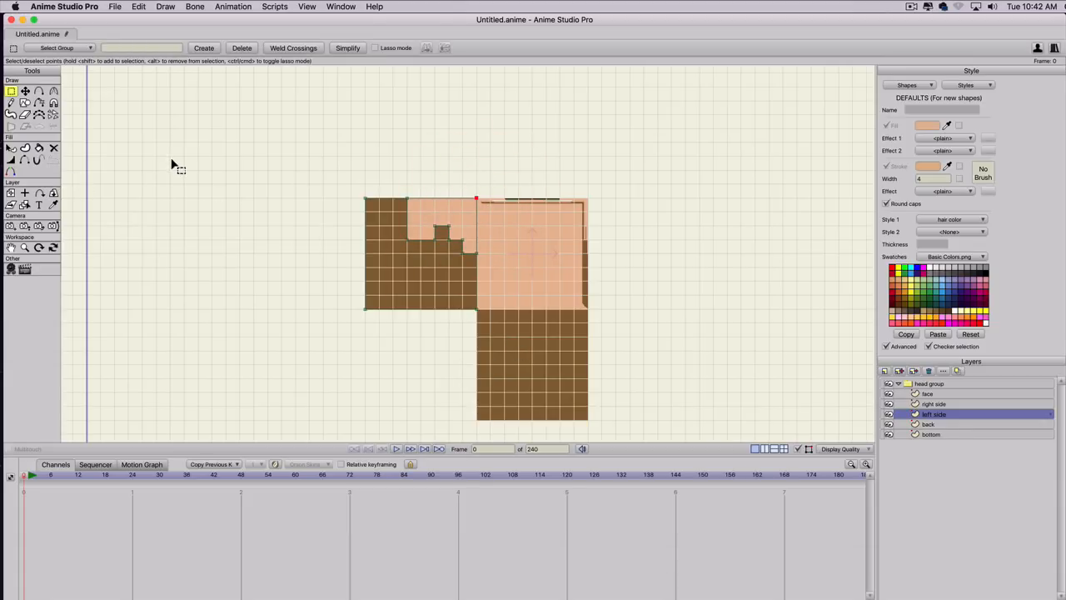
key(t)
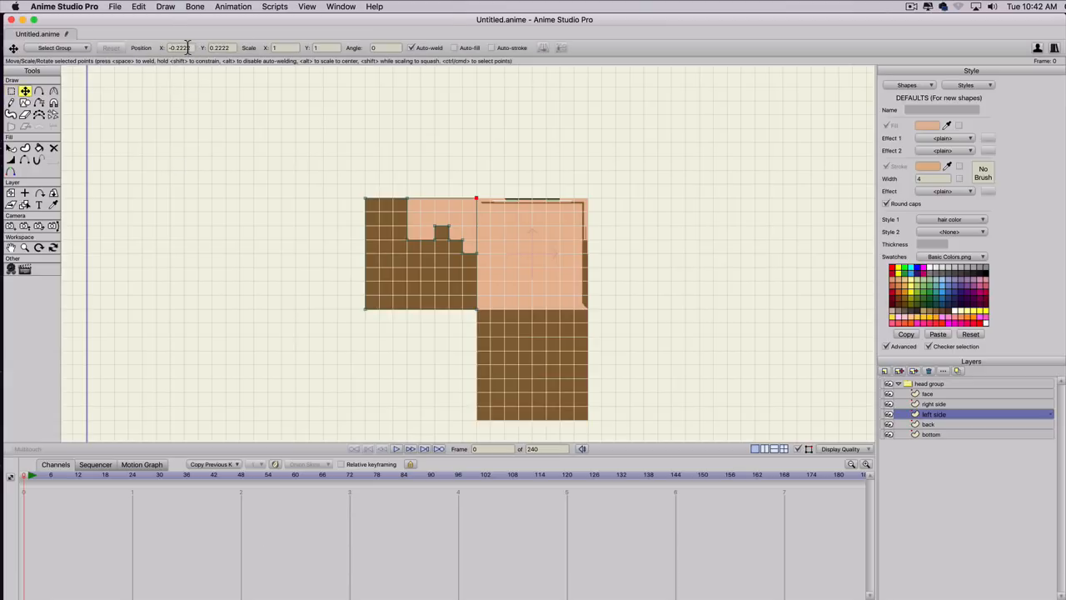
drag(187, 47, 142, 47)
key(super)
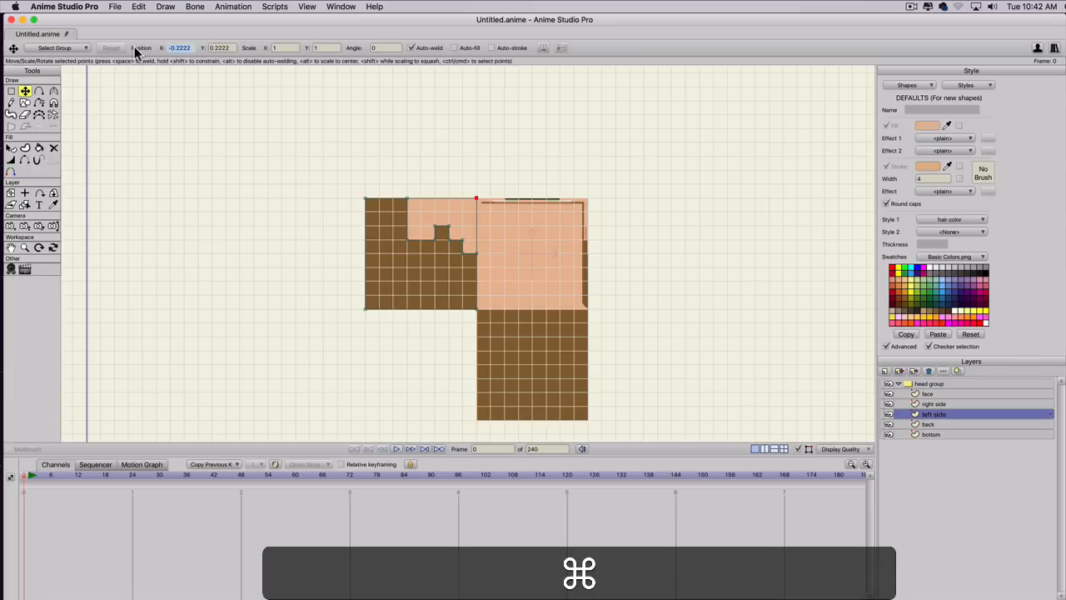
key(super+c)
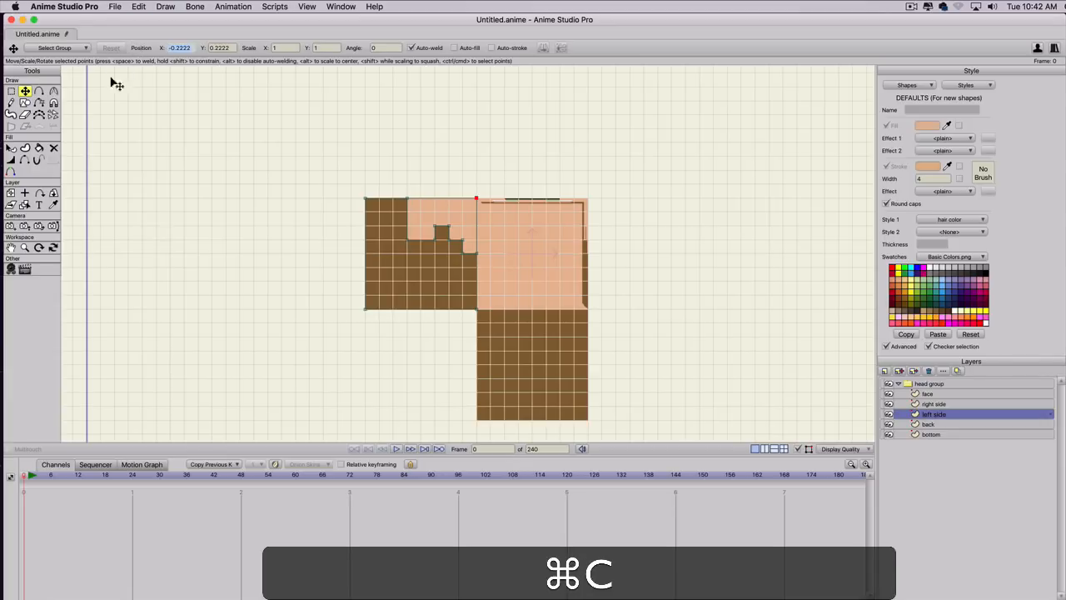
Set the left side layer's origin X to -0.2222 using the copied coordinate.
click(25, 193)
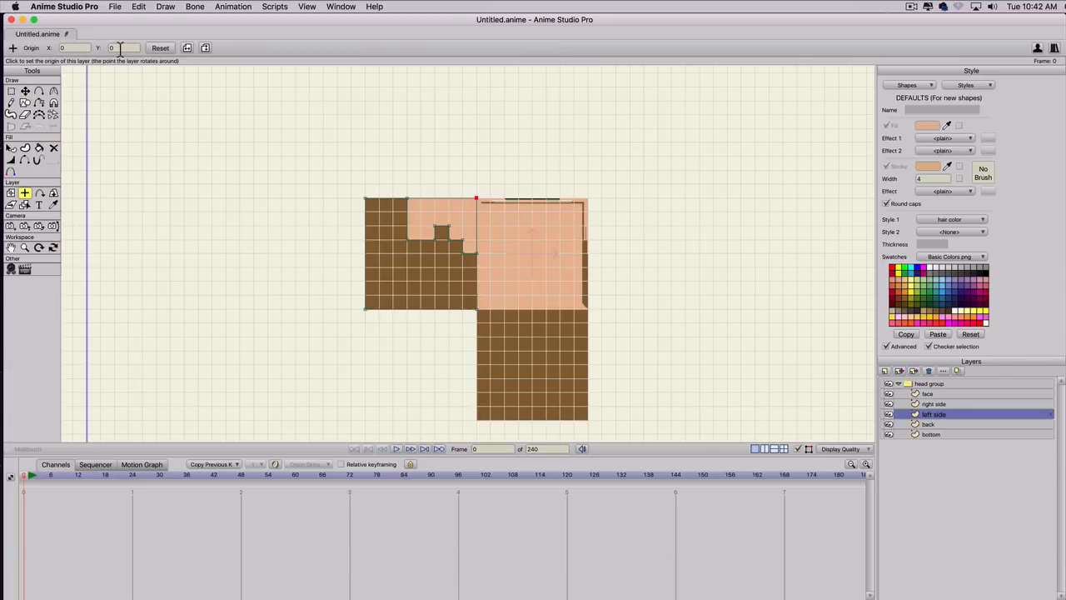
drag(81, 47, 57, 47)
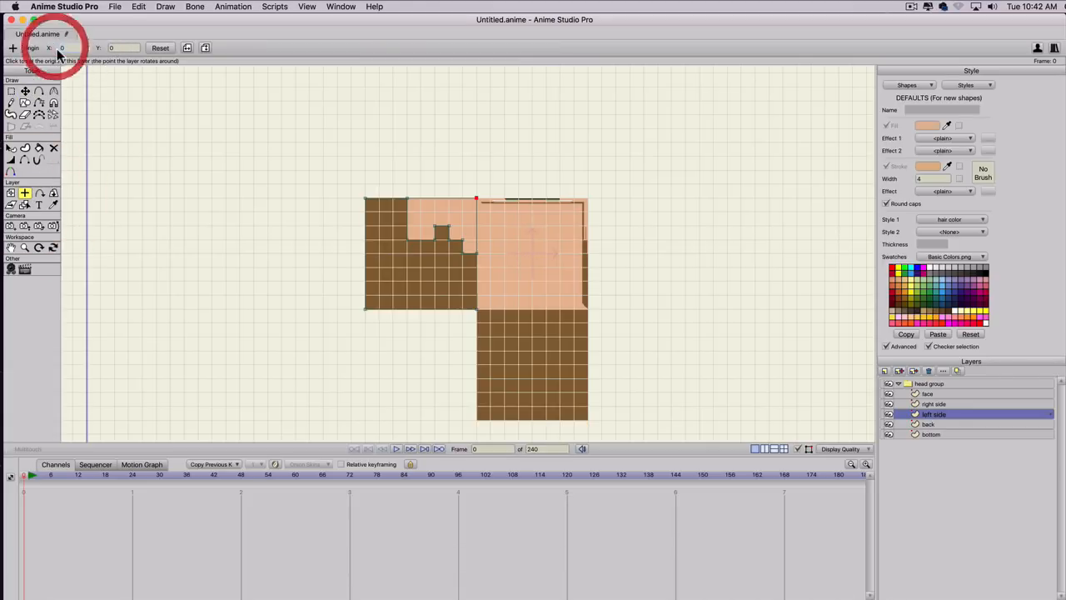
key(super+v)
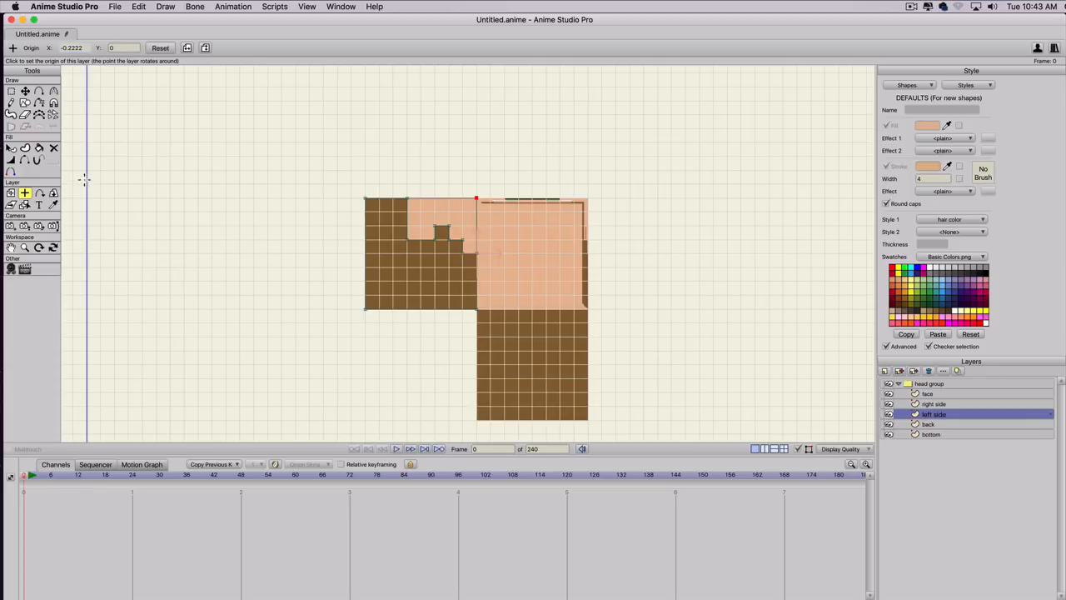
Try rotating the left side layer around its X axis with Rotate Layer XY, and reset the rotation.
click(53, 196)
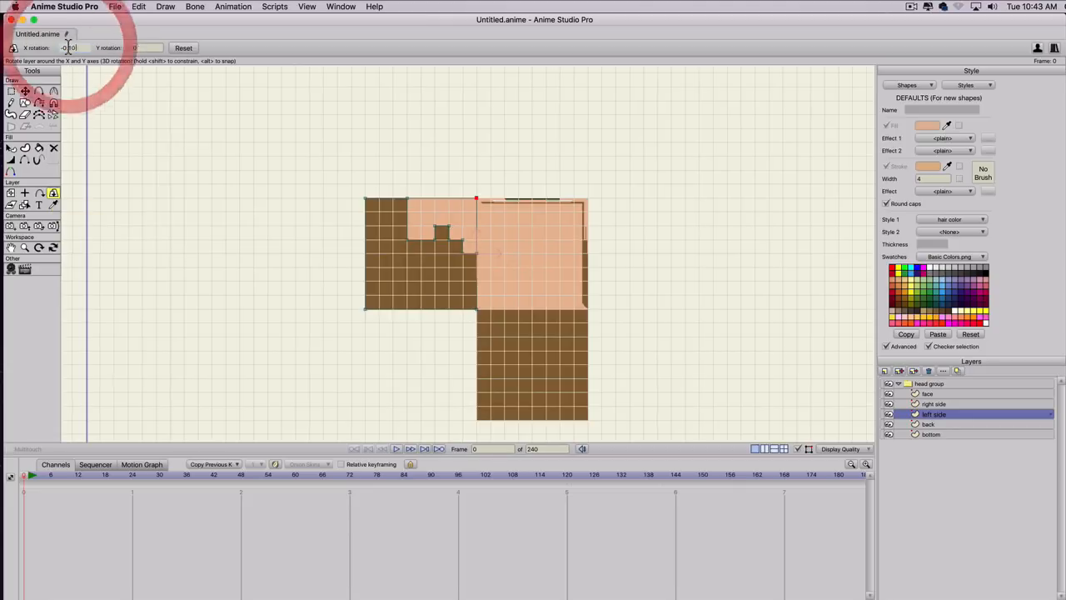
scroll(68, 47, down, 5)
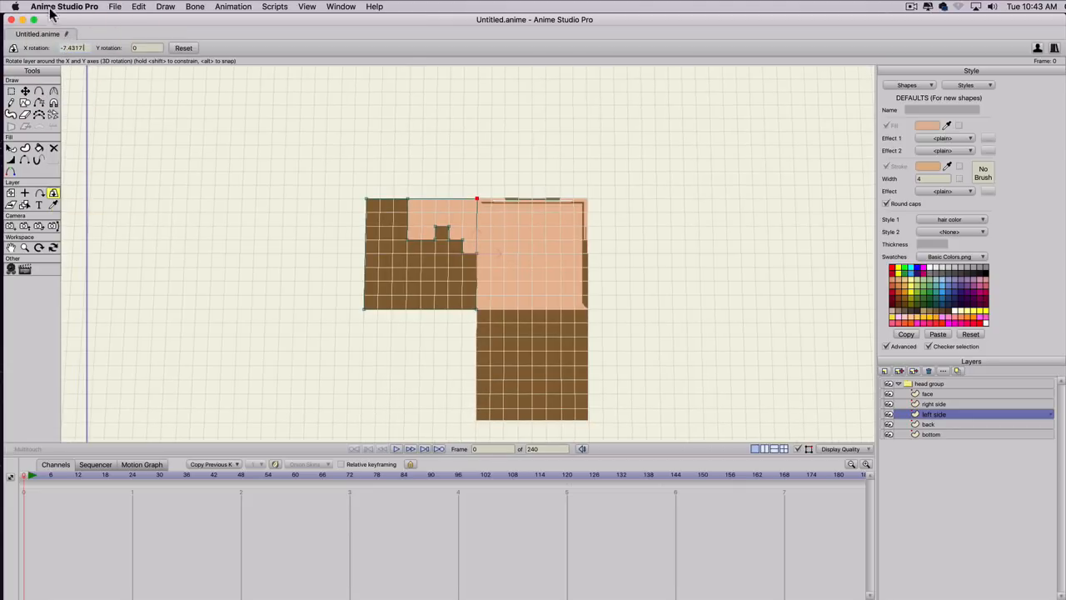
scroll(132, 220, up, 4)
scroll(134, 220, down, 6)
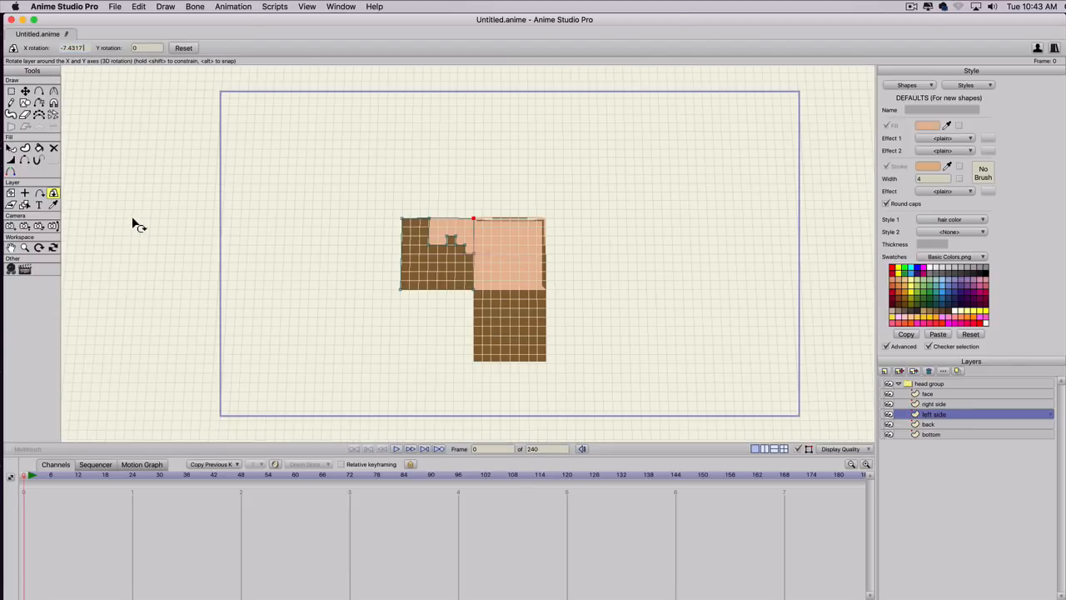
scroll(137, 224, up, 1)
click(72, 47)
scroll(71, 48, up, 10)
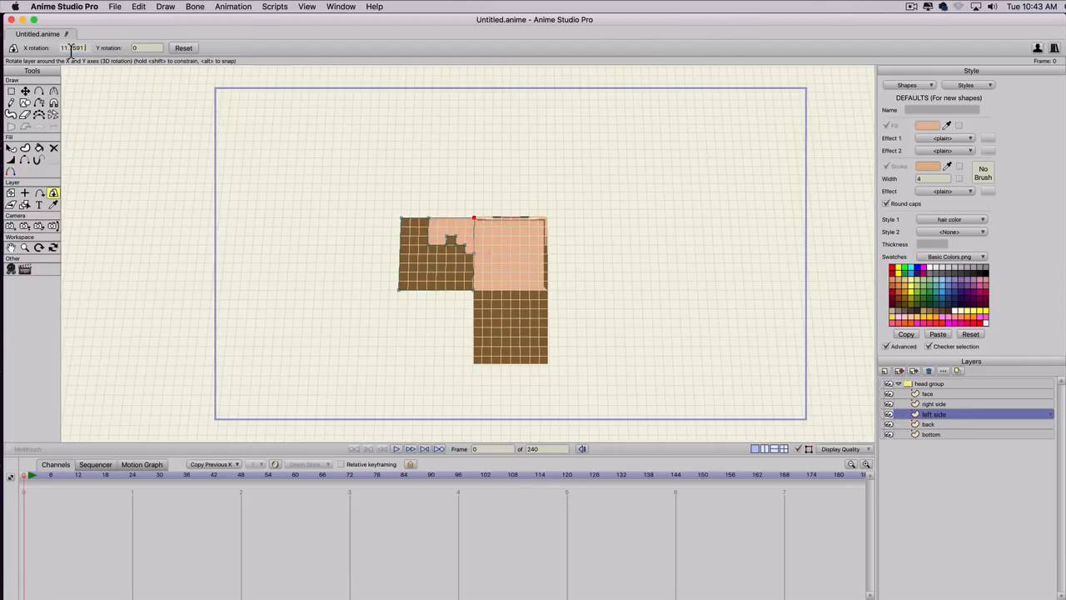
scroll(72, 47, down, 13)
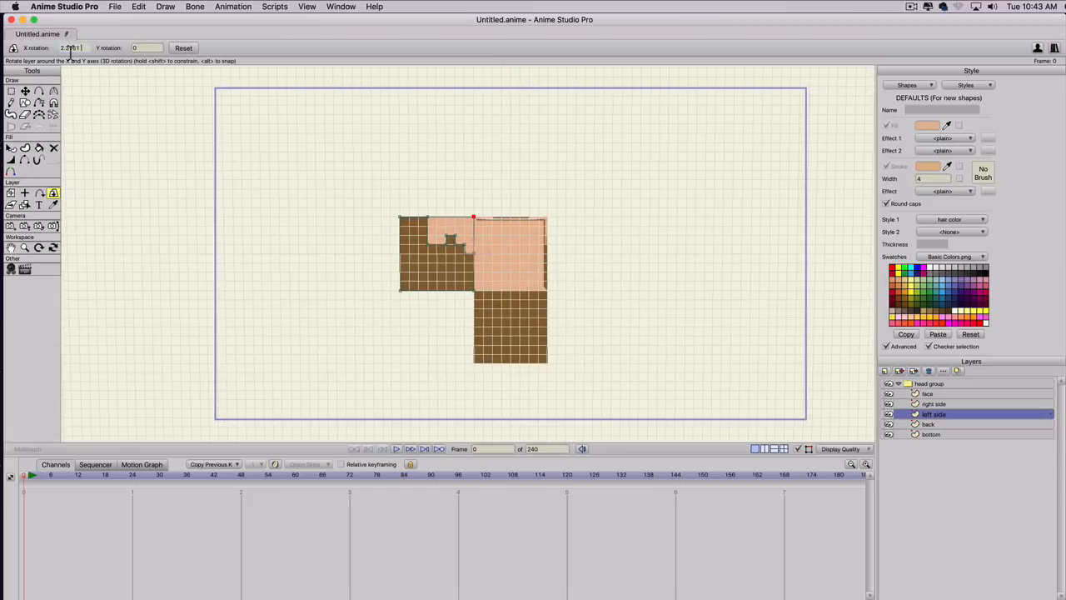
click(185, 48)
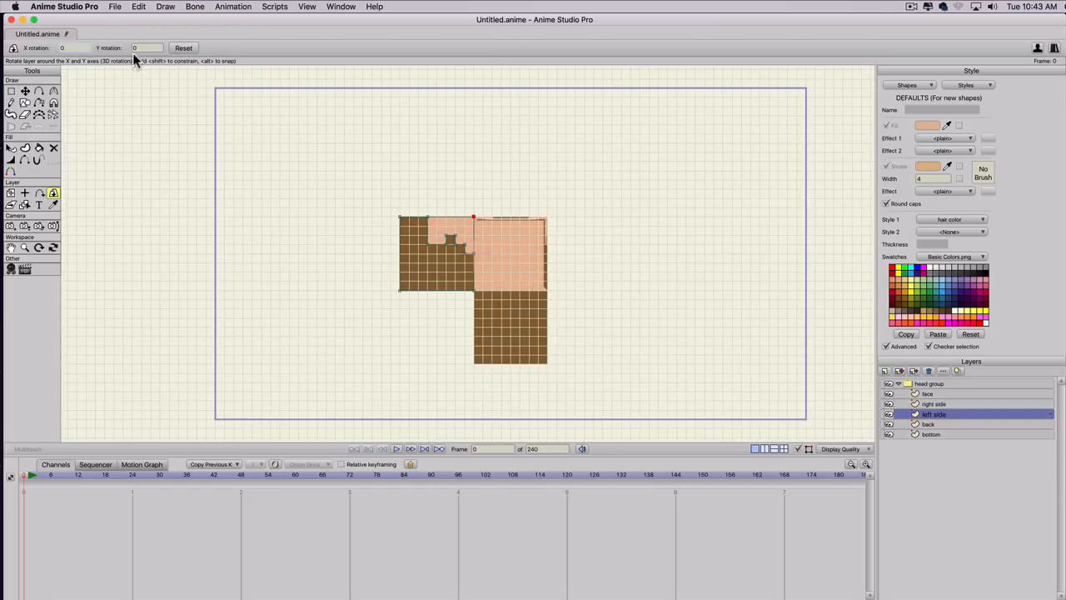
Test the left side layer's Y rotation in both directions and set it to -90 degrees.
scroll(144, 49, up, 15)
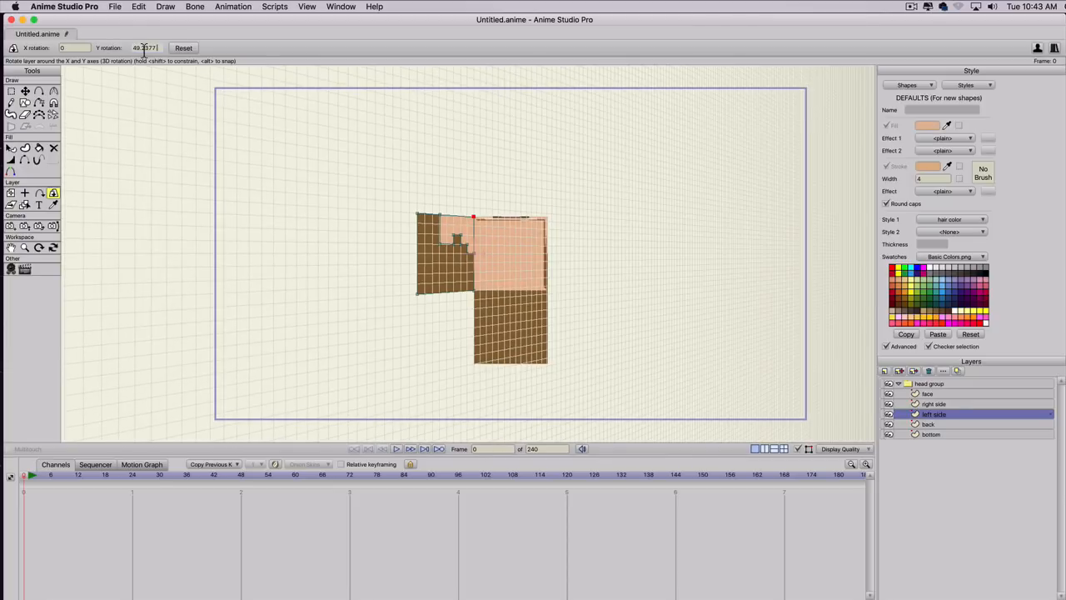
scroll(143, 48, down, 11)
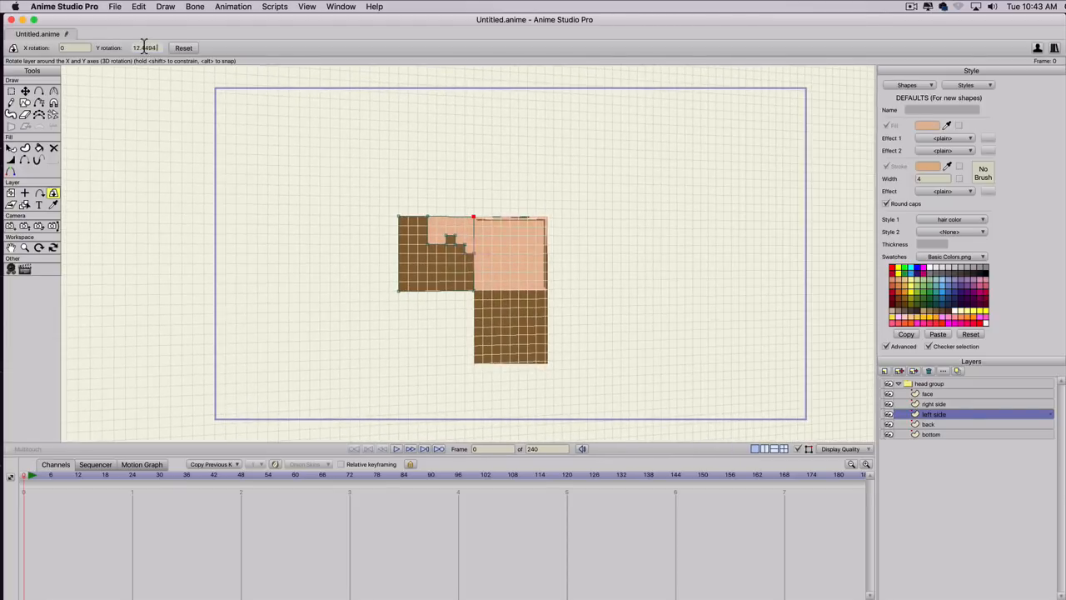
scroll(143, 47, down, 4)
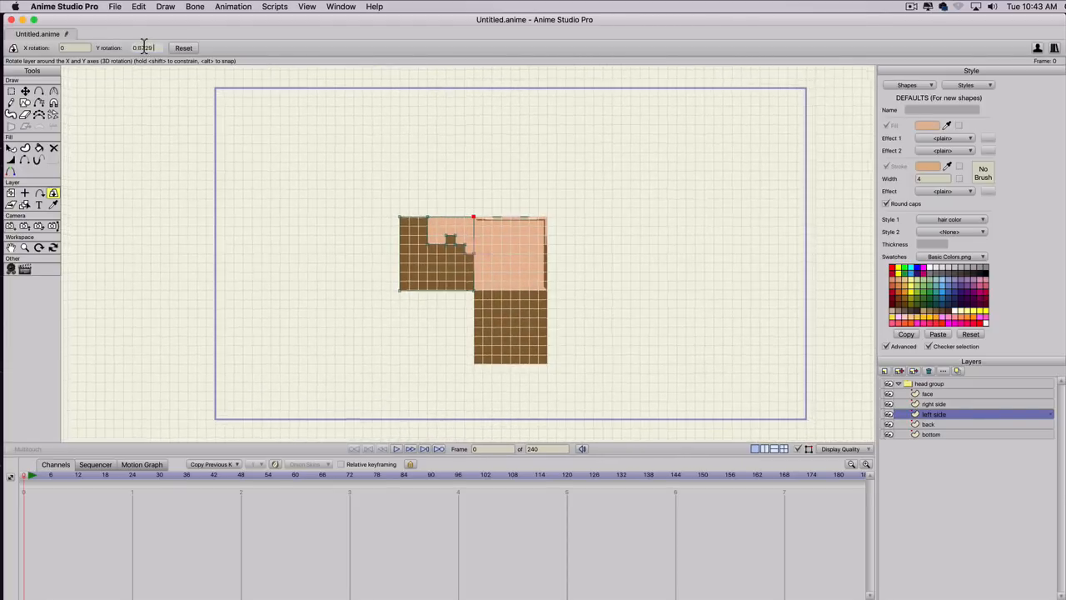
scroll(144, 48, up, 10)
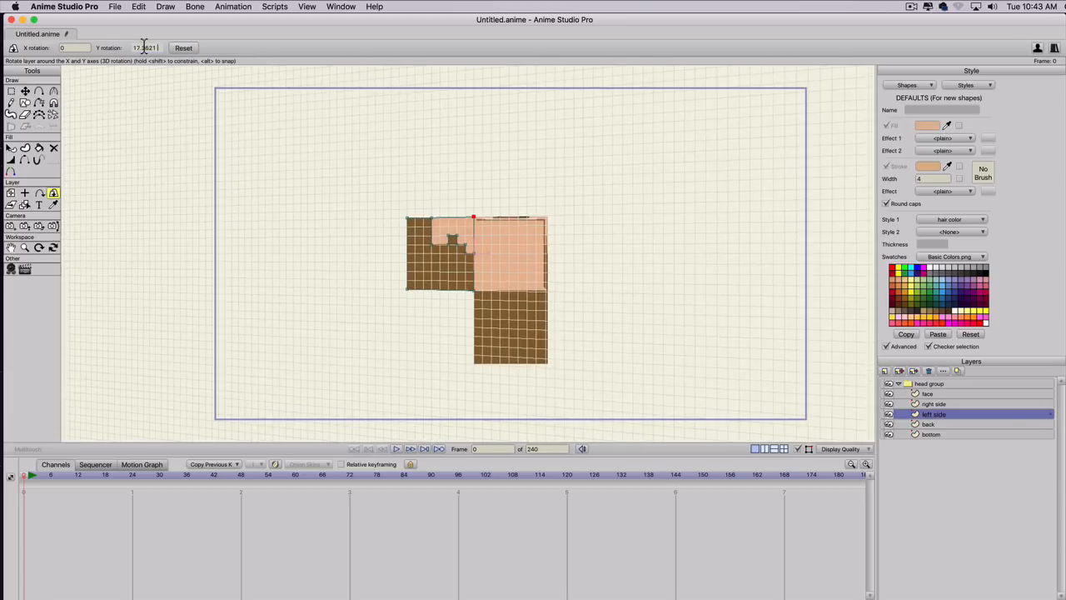
scroll(144, 48, up, 3)
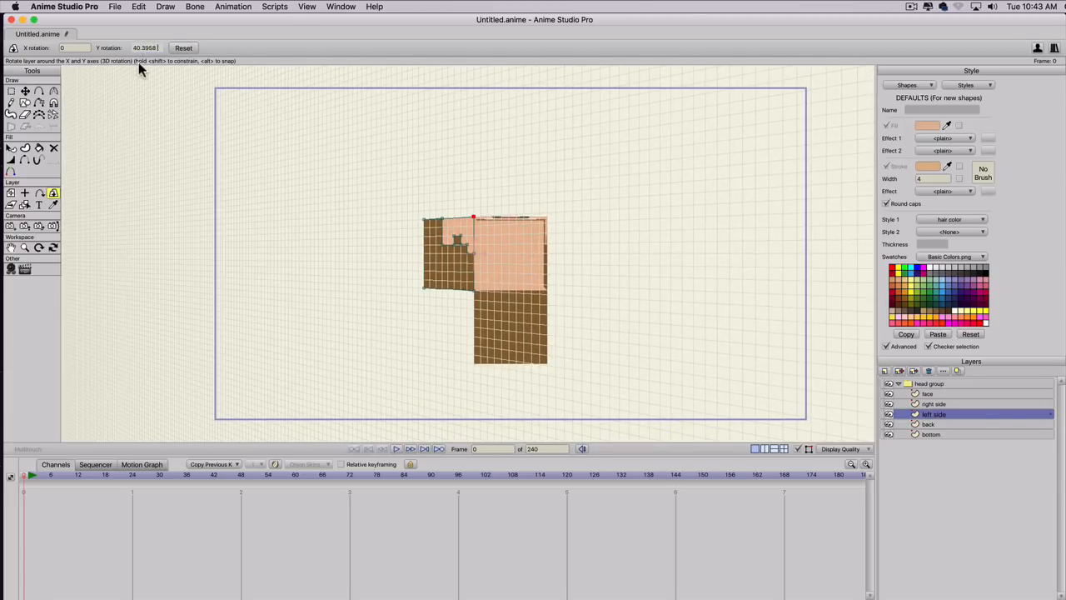
drag(161, 49, 86, 49)
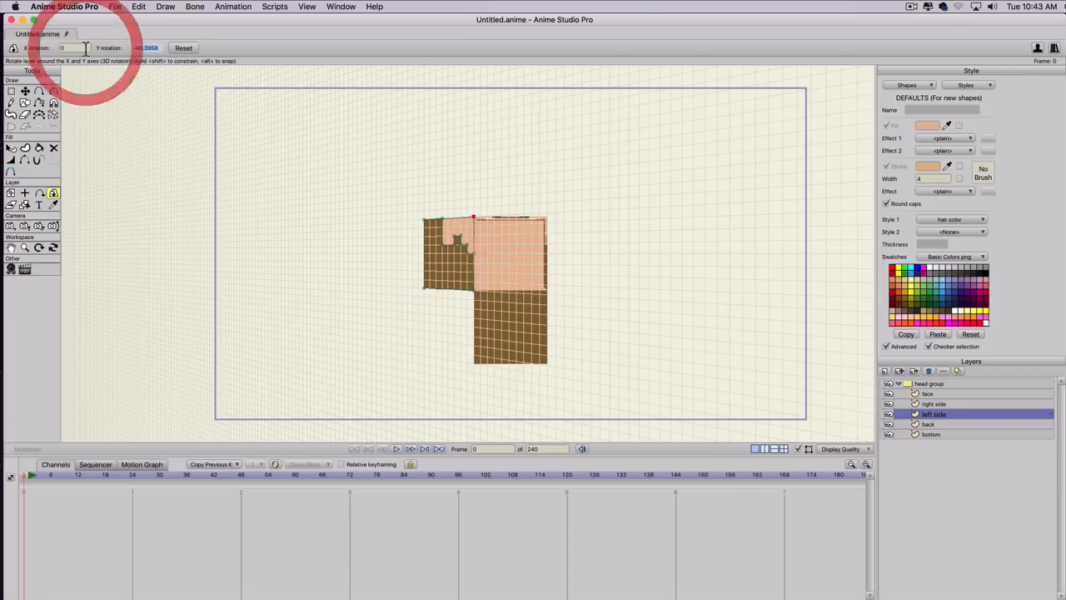
text(-90)
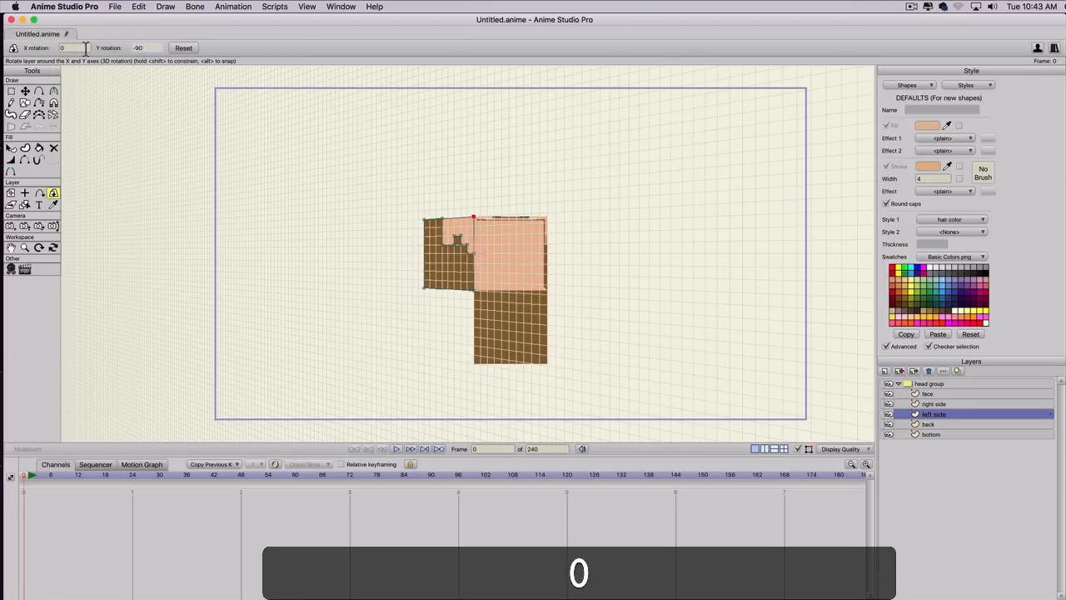
key(Return)
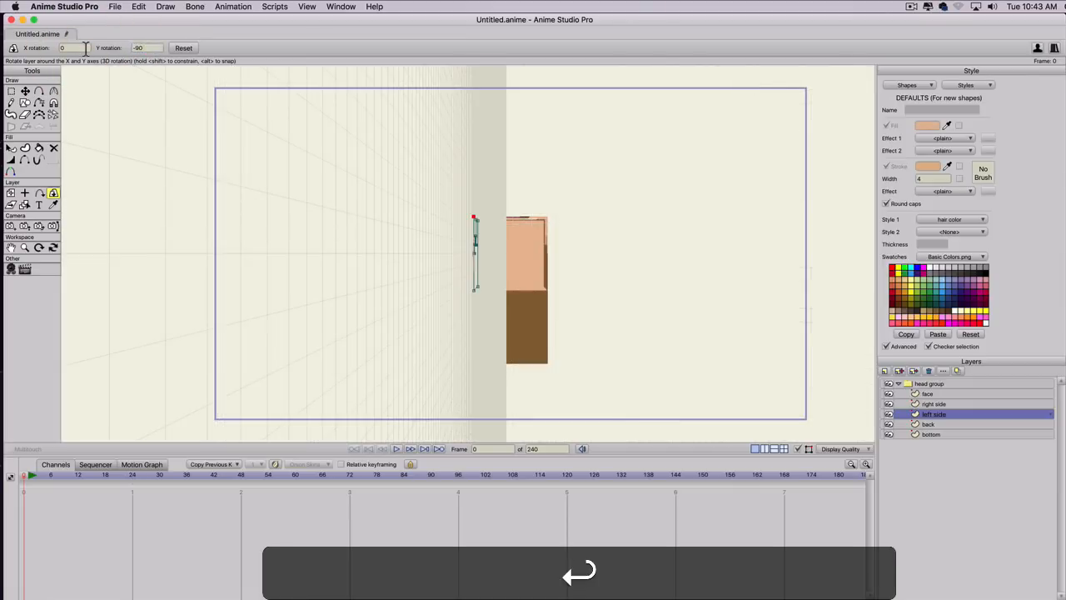
On the back layer, select the upper-left corner point bordering the bottom square and copy its X position.
click(929, 424)
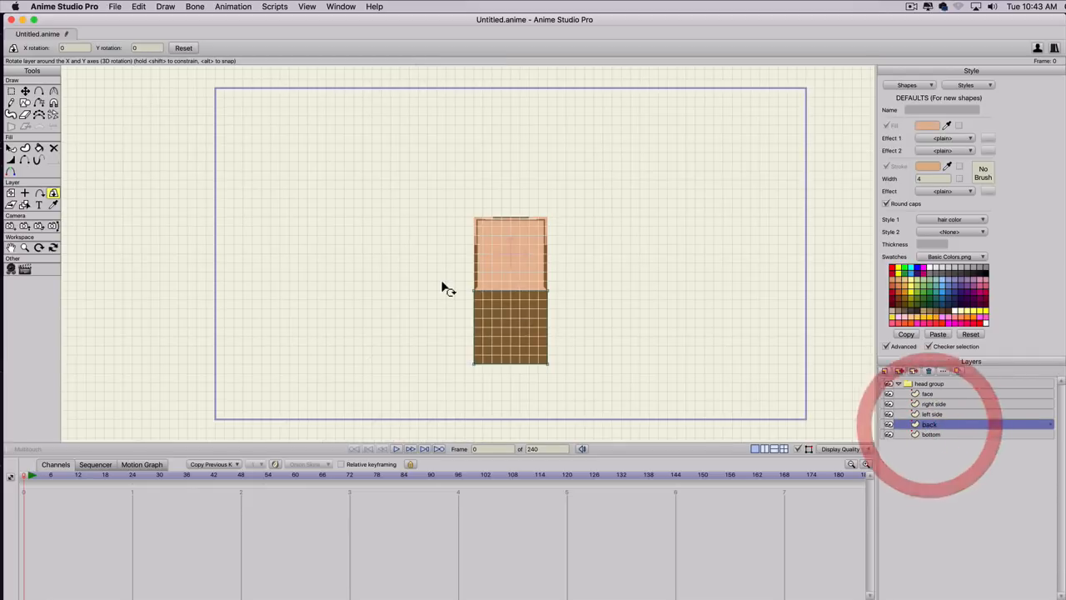
scroll(454, 299, up, 2)
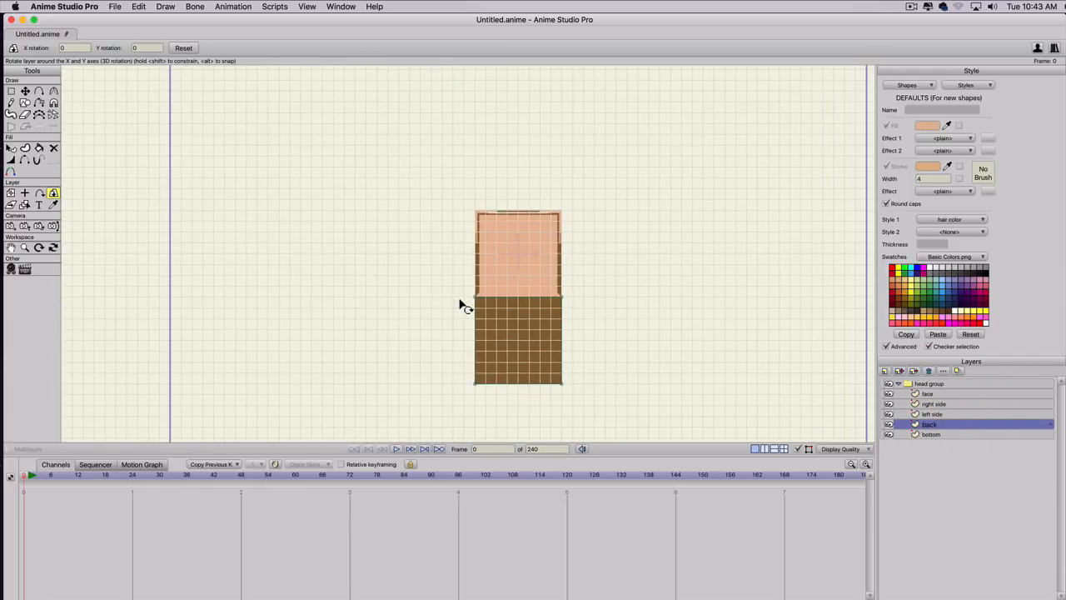
key(g)
drag(459, 305, 490, 291)
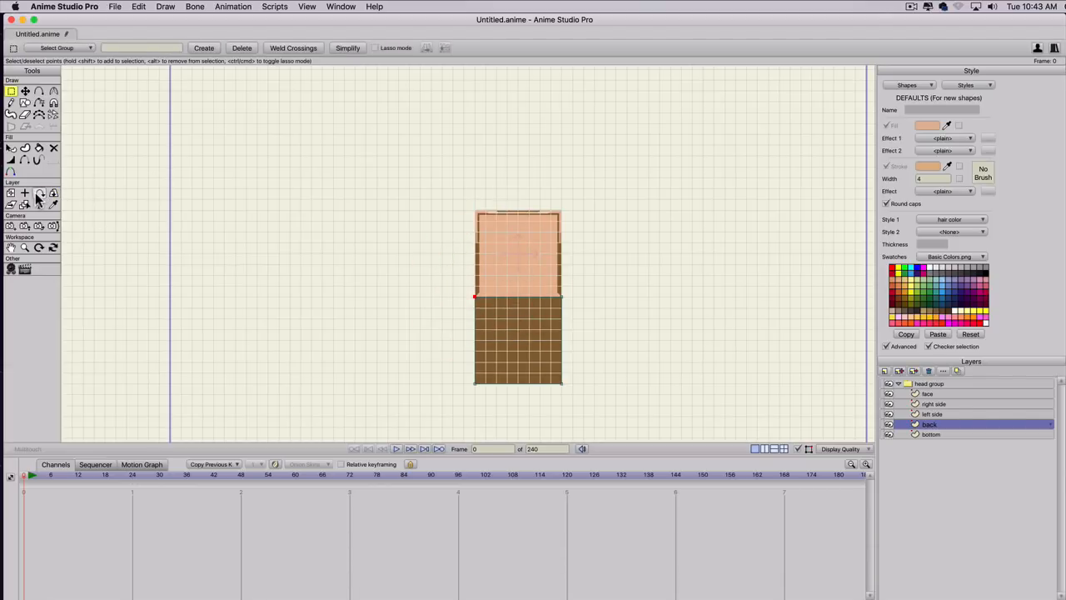
key(t)
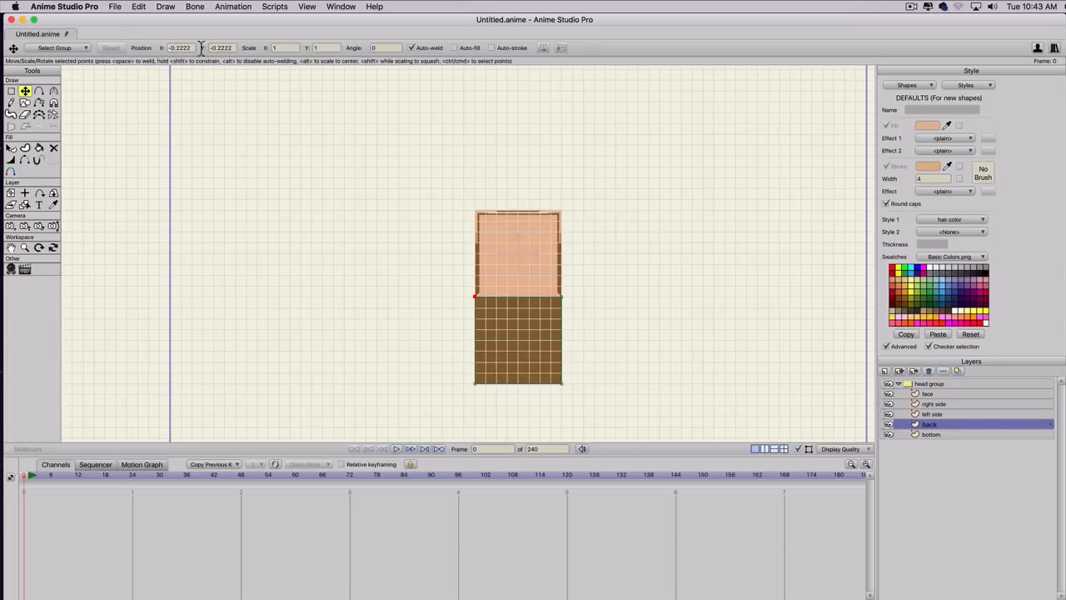
drag(195, 49, 117, 55)
key(super+c)
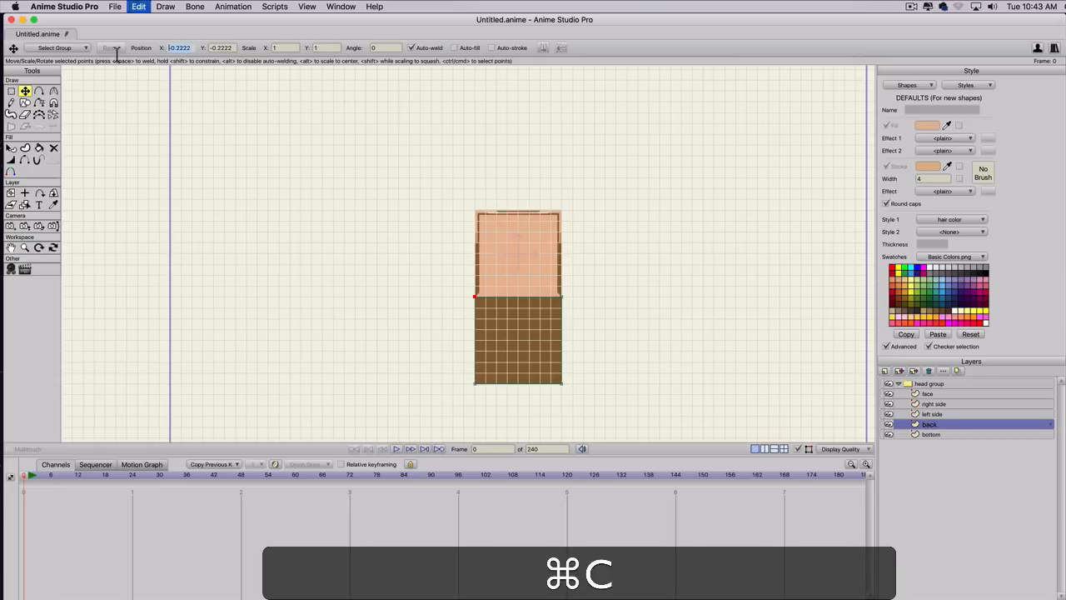
Set the back layer's origin Y to -0.2222 using the copied coordinate.
click(23, 194)
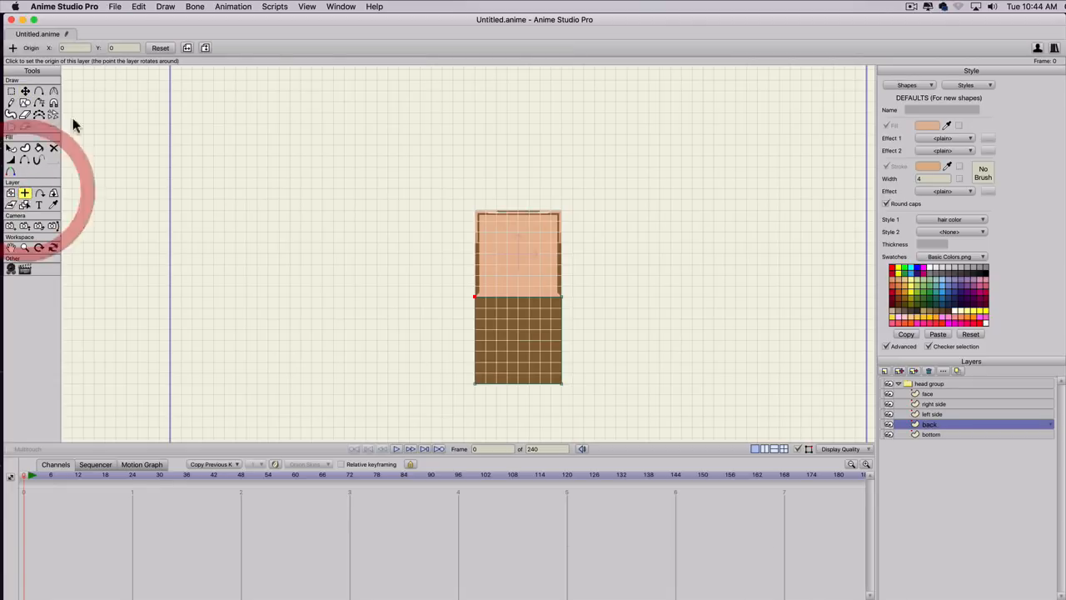
drag(118, 48, 105, 49)
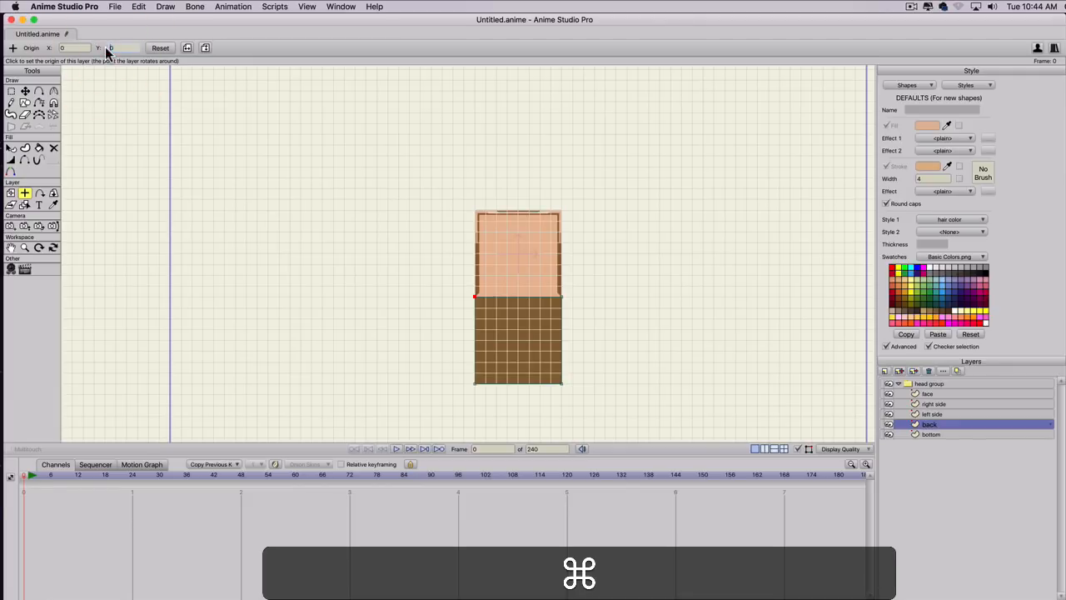
key(super+v)
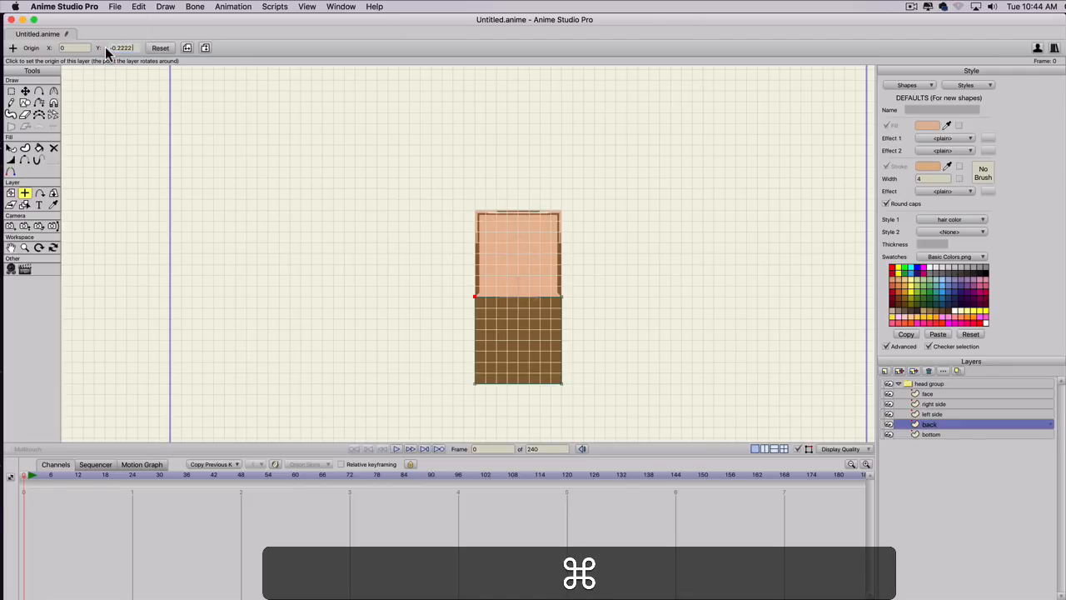
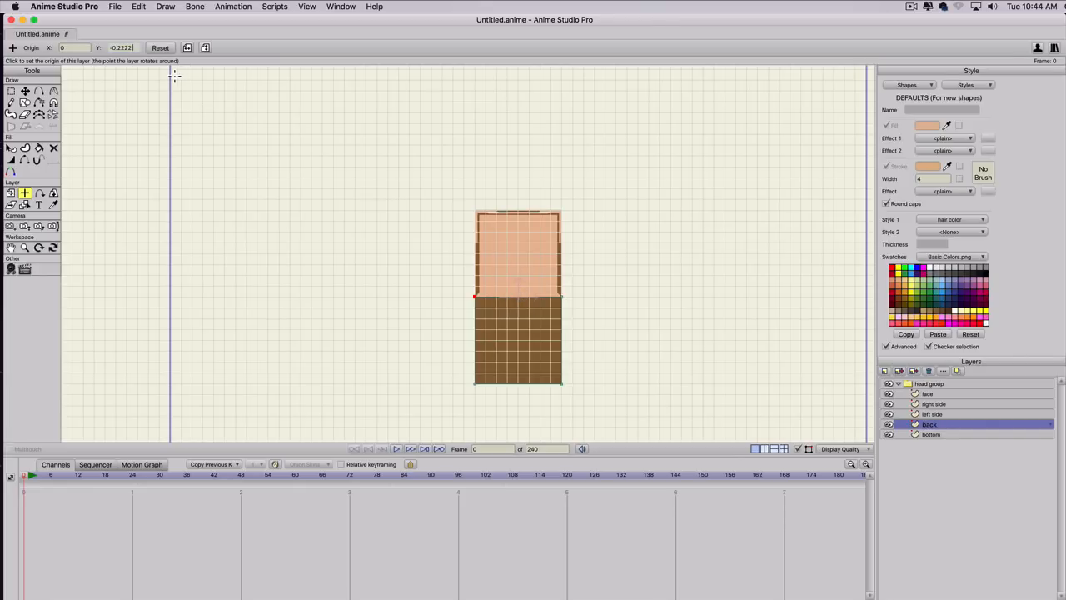
Try rotating the back layer around its Y axis with Rotate Layer XY, and reset the rotation.
click(53, 194)
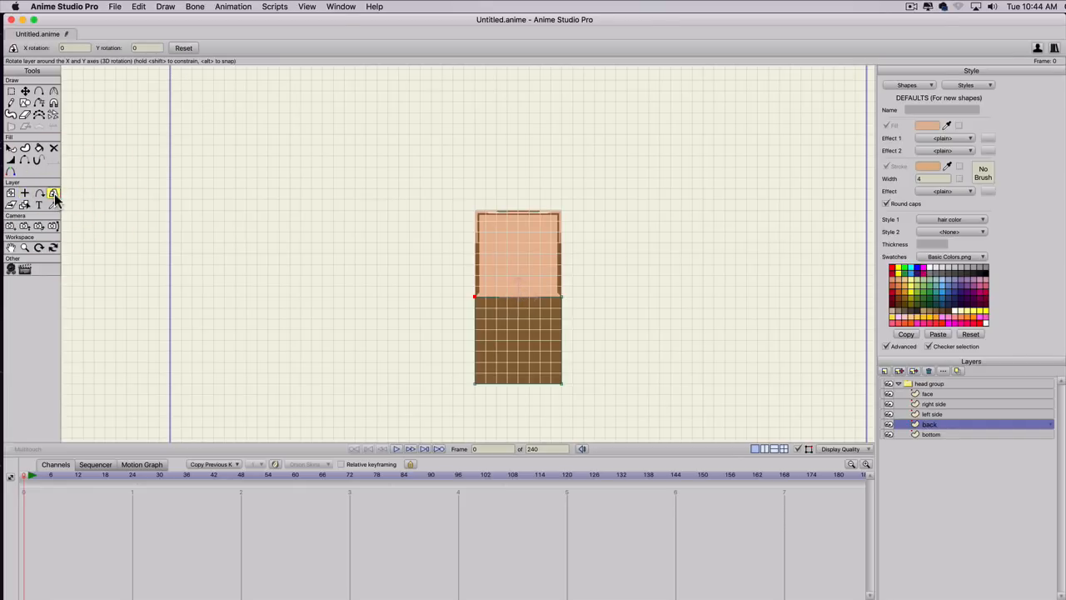
click(143, 48)
key(Return)
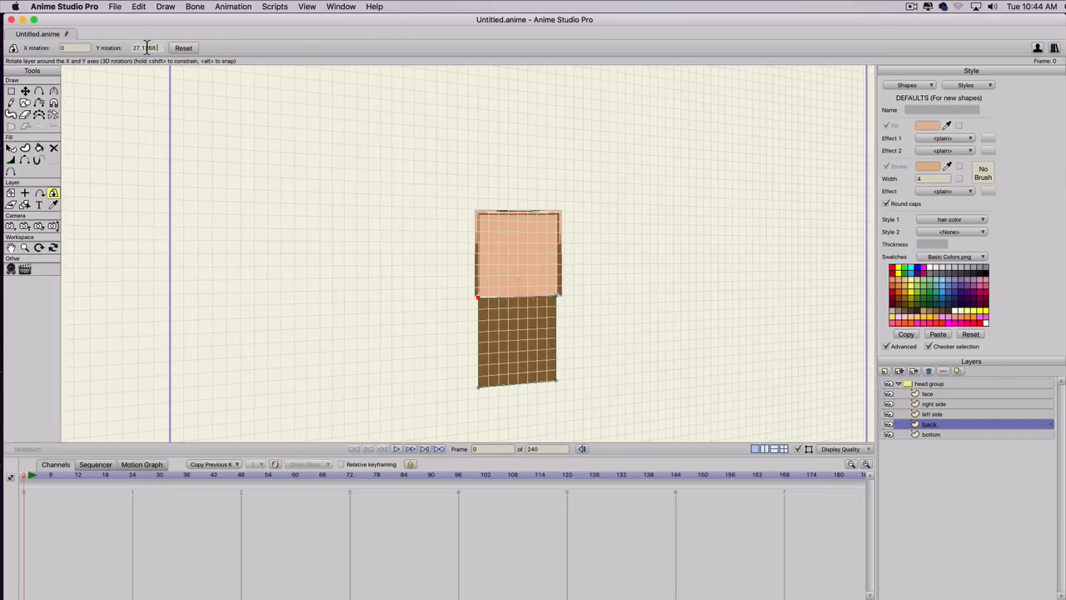
click(181, 48)
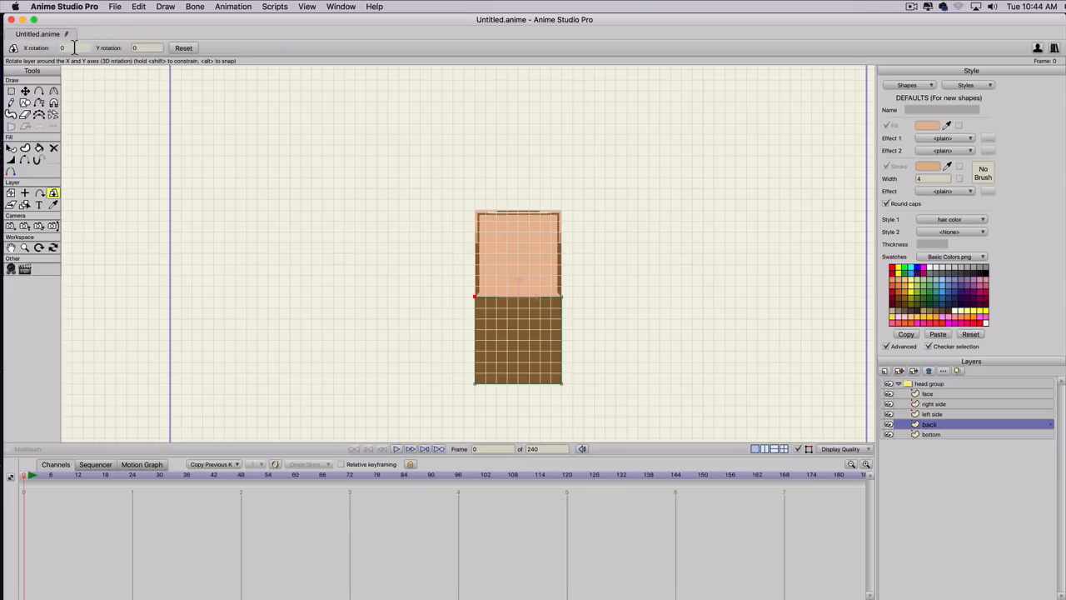
Test the back layer's X rotation in both directions and set it to 90 degrees.
scroll(74, 48, down, 8)
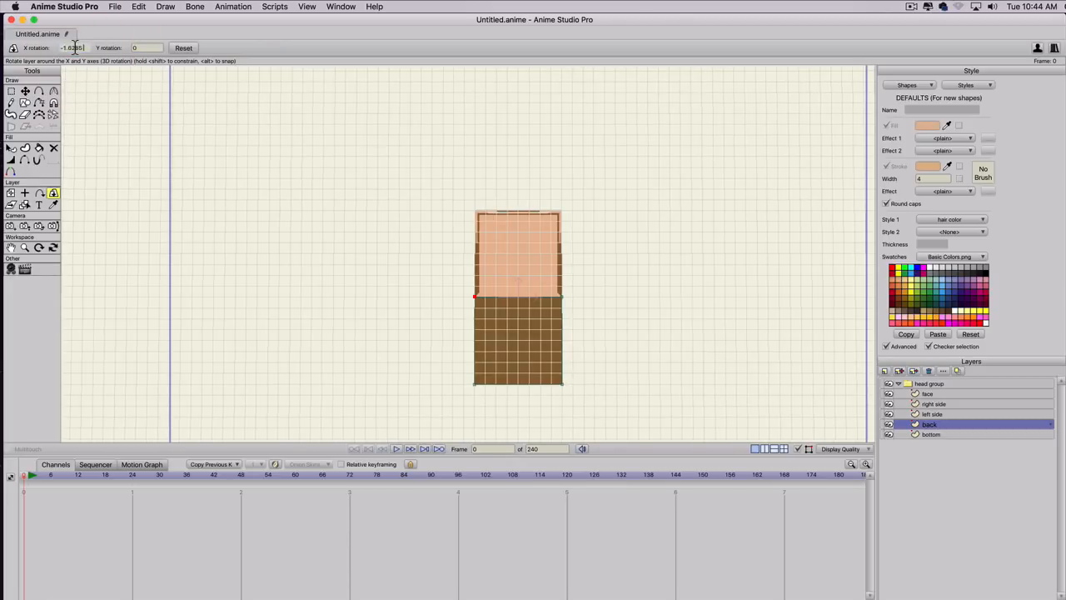
scroll(74, 47, up, 20)
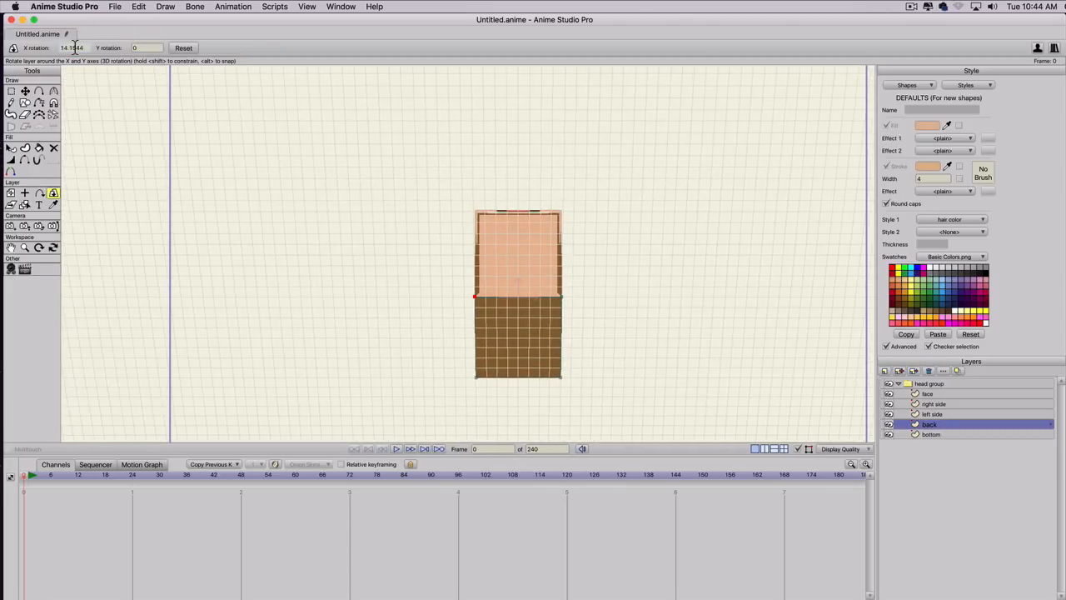
scroll(74, 47, up, 5)
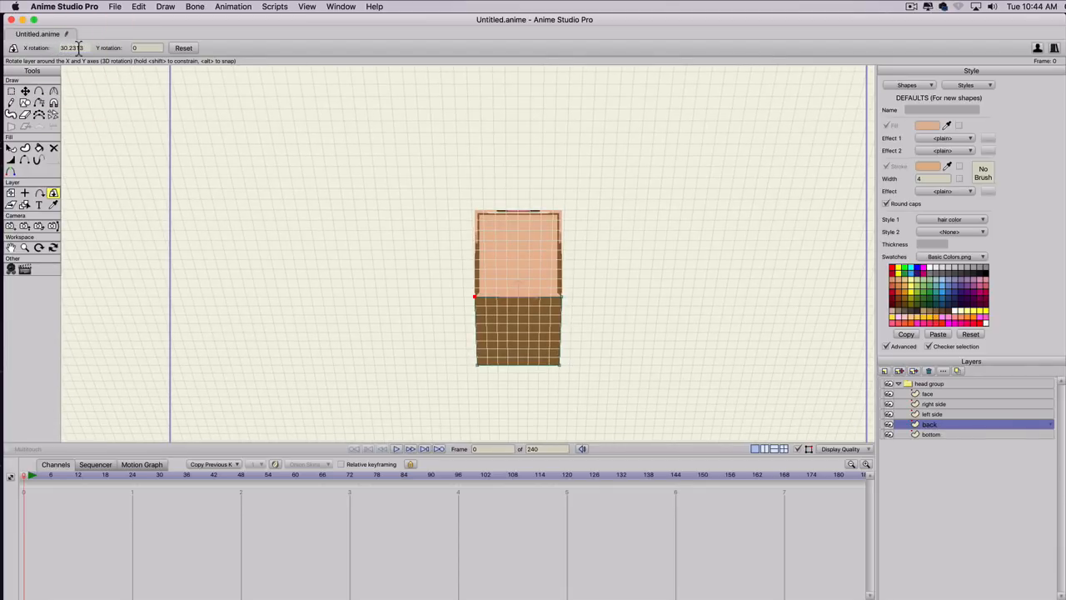
drag(85, 48, 42, 47)
text(90)
key(Return)
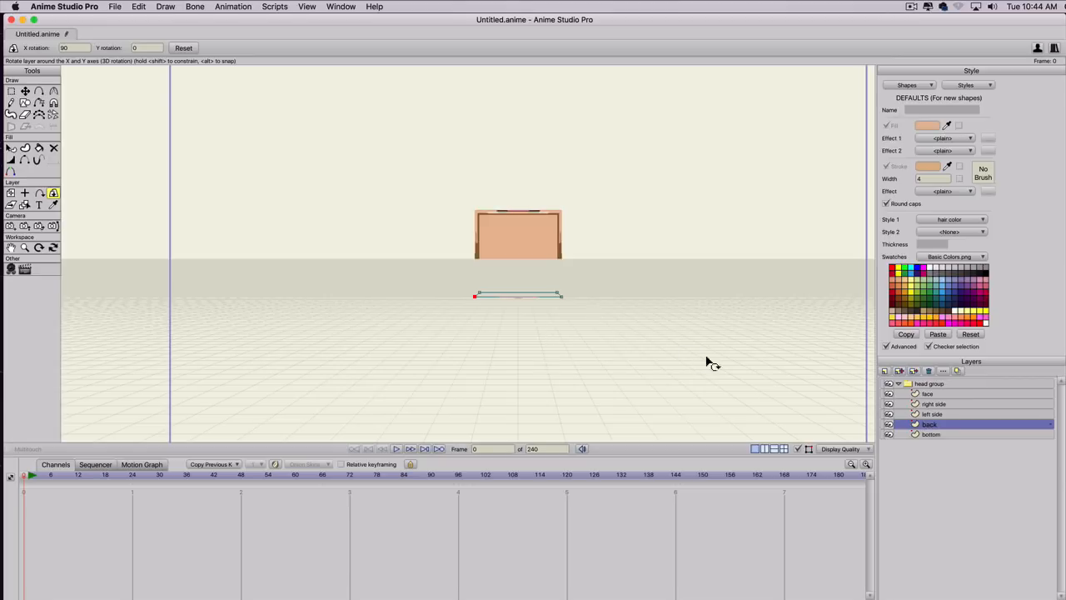
Enable Sort layers by depth and Sort by true distance in the head group's depth sorting settings.
double_click(929, 384)
click(1029, 125)
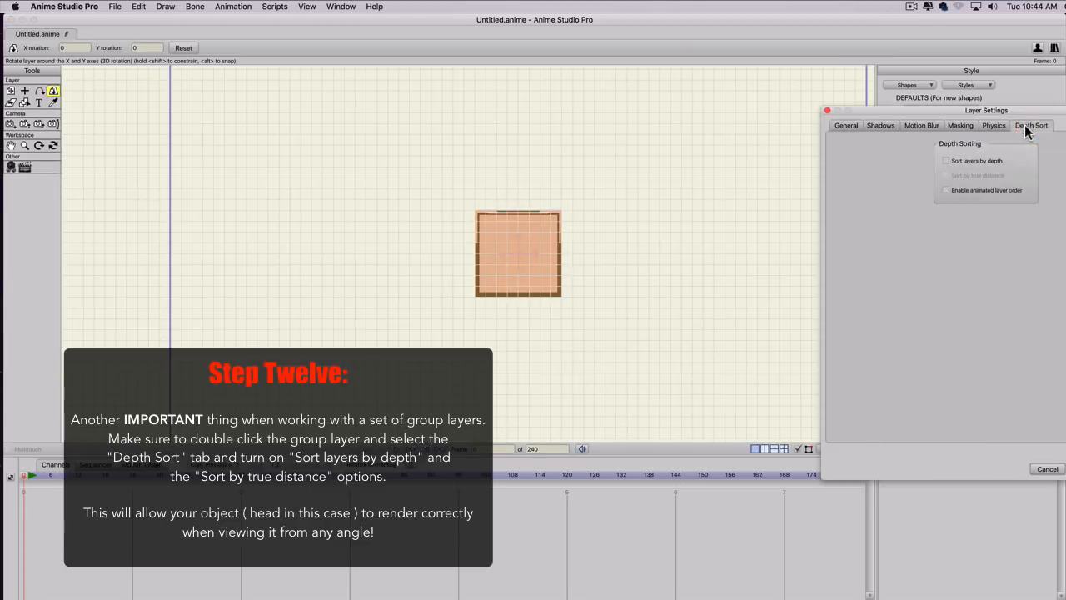
click(946, 160)
click(947, 174)
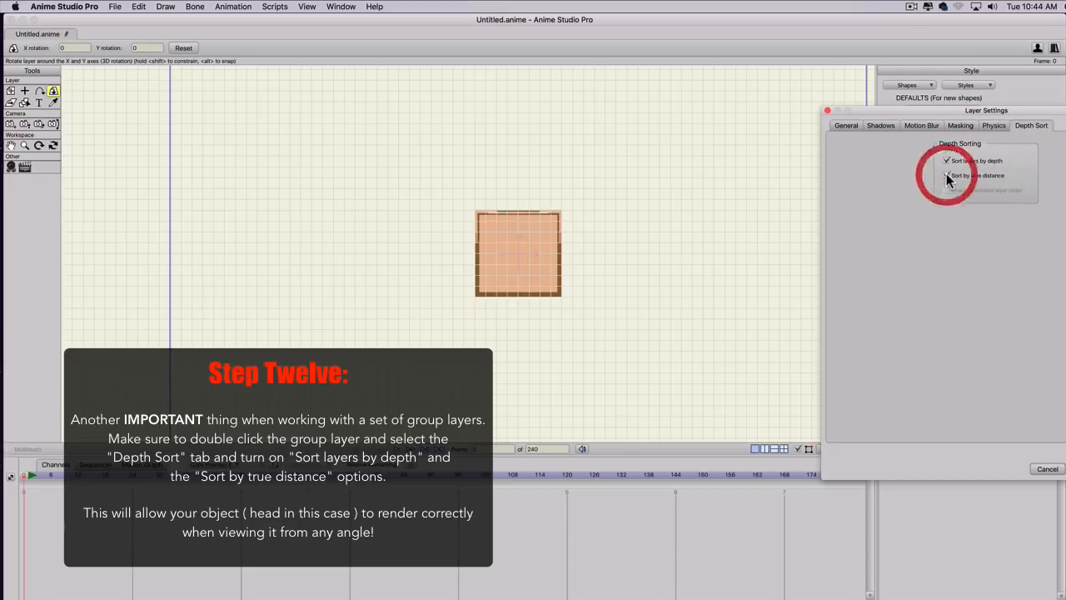
click(1058, 469)
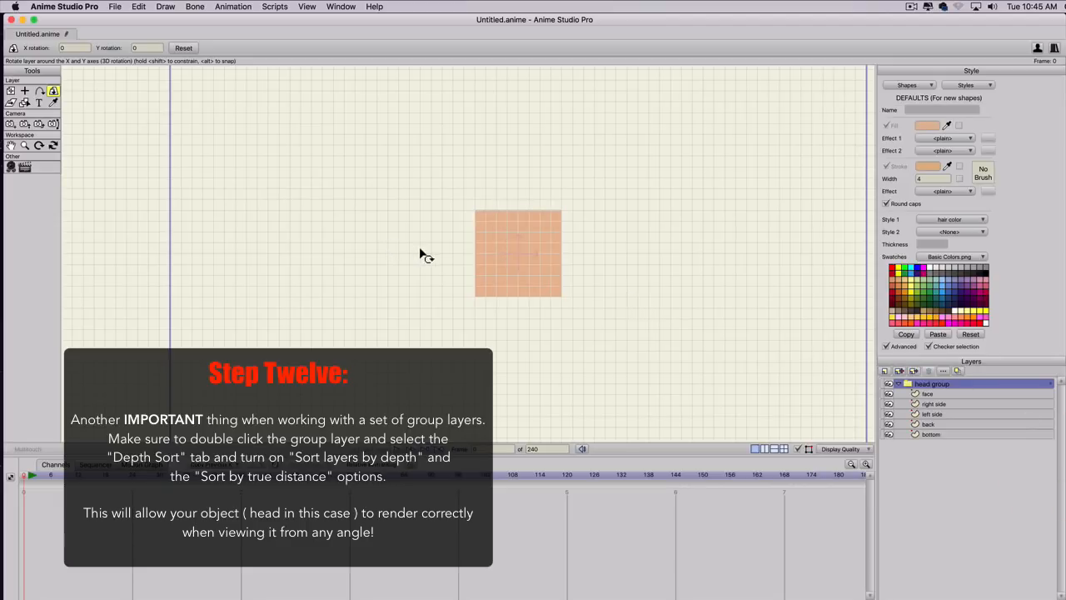
Try rotating the bottom layer on its own with Rotate Layer XY, and undo that rotation.
click(51, 93)
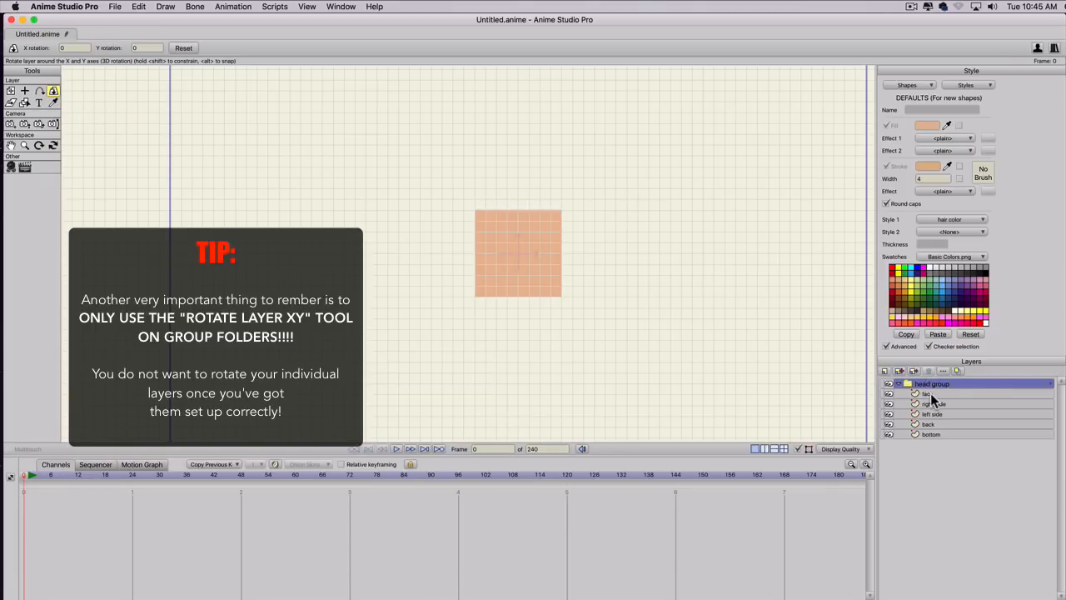
click(930, 434)
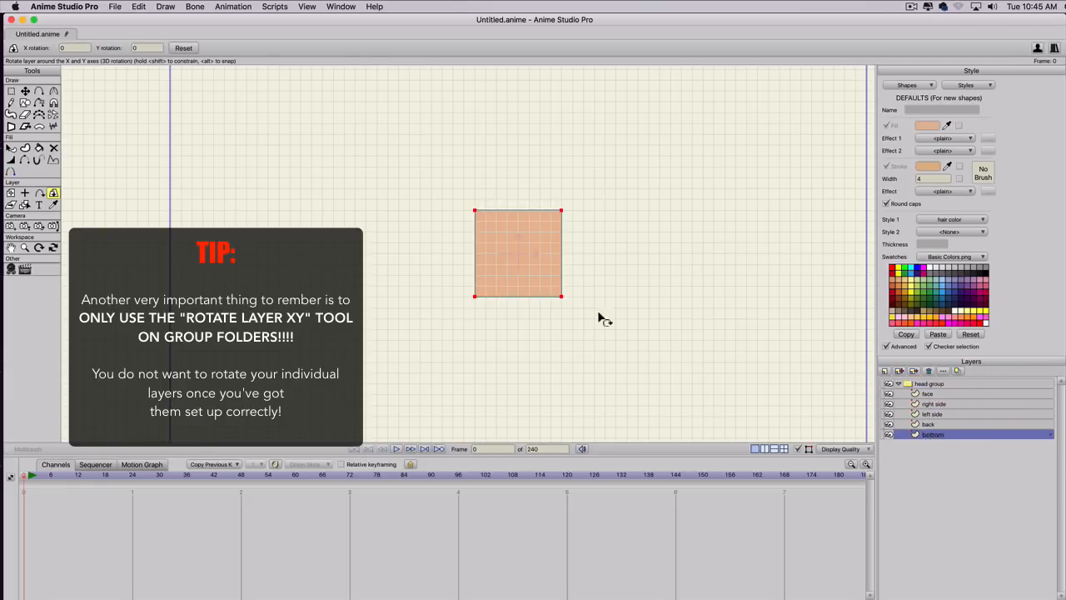
drag(493, 245, 453, 291)
key(super+z)
Hide the grid and rotate the whole head group in 3D until the cube's open top faces the view.
click(929, 384)
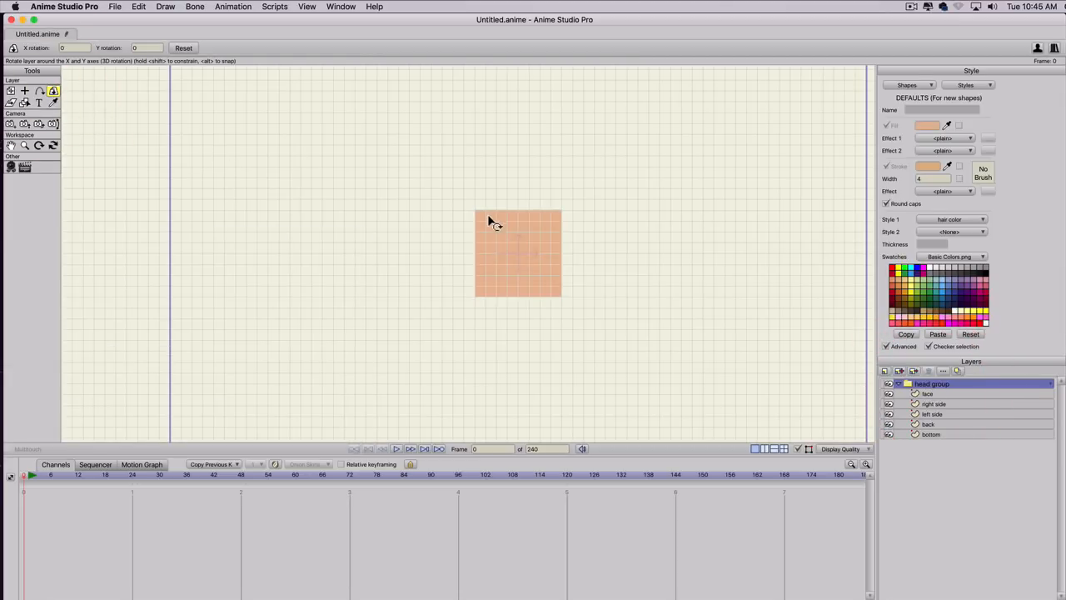
drag(488, 219, 472, 316)
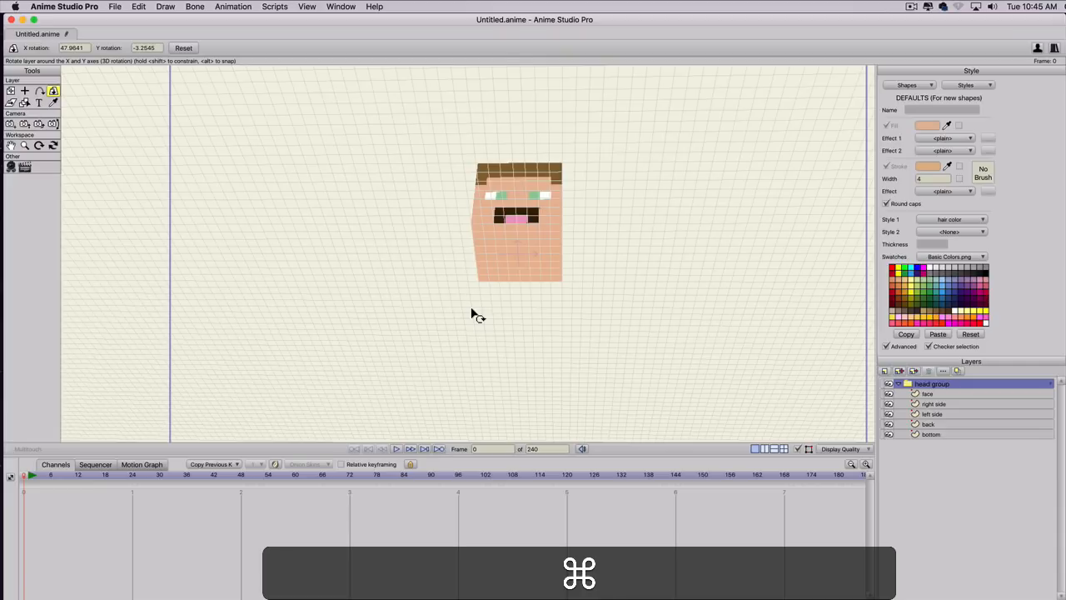
key(super+g)
drag(492, 219, 341, 352)
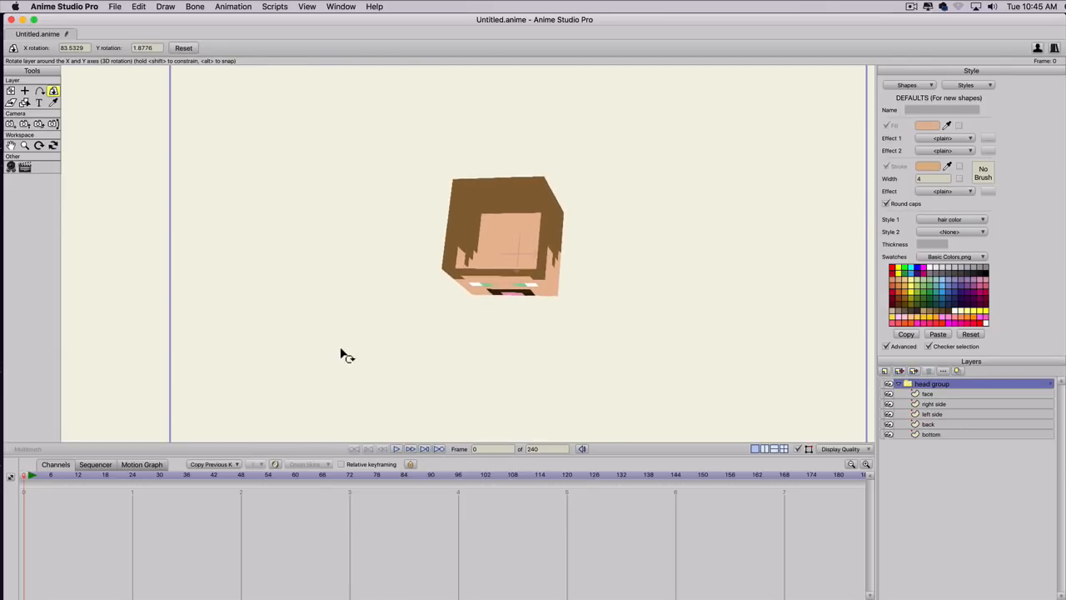
Duplicate the bottom layer and name the copy "top".
click(925, 434)
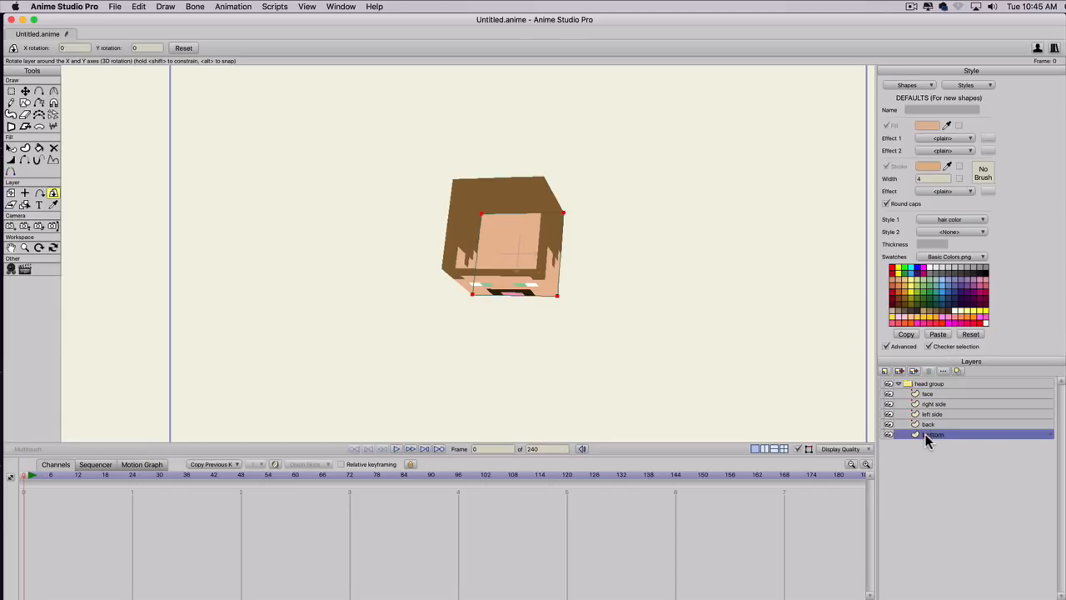
click(900, 371)
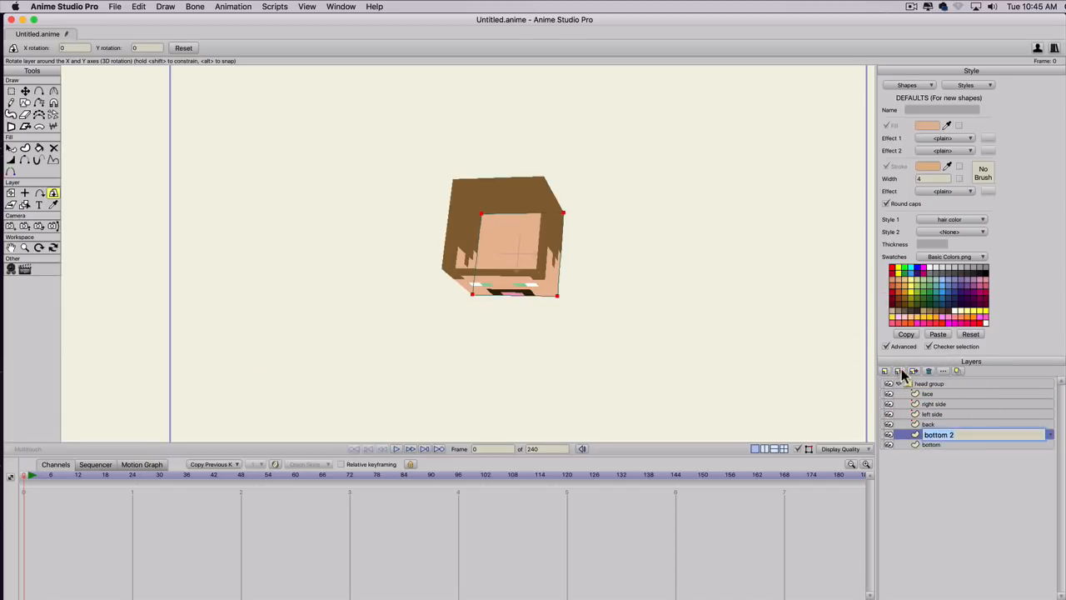
text(top)
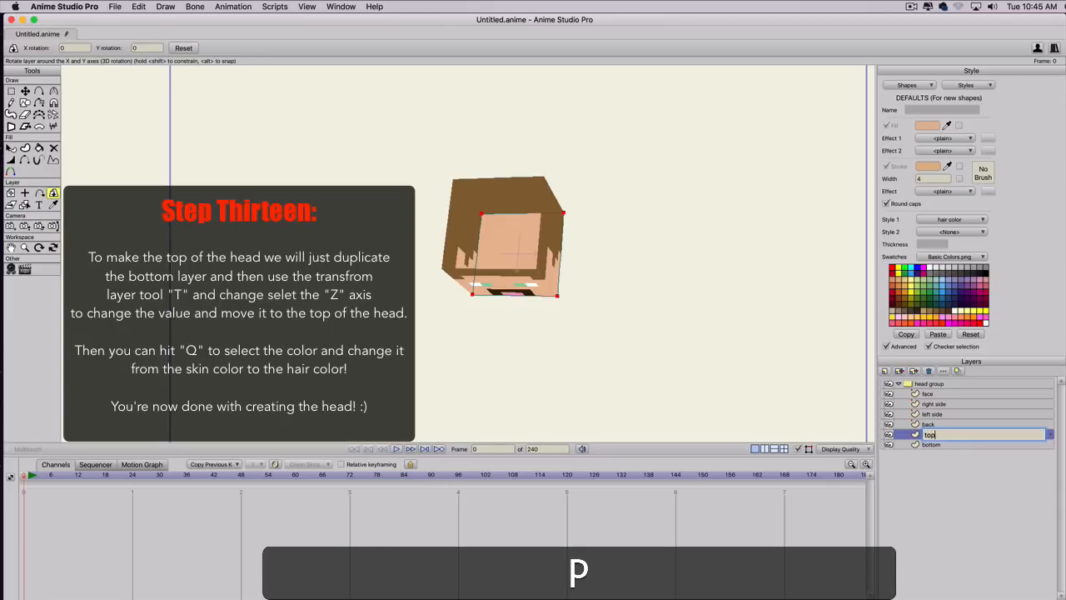
key(Return)
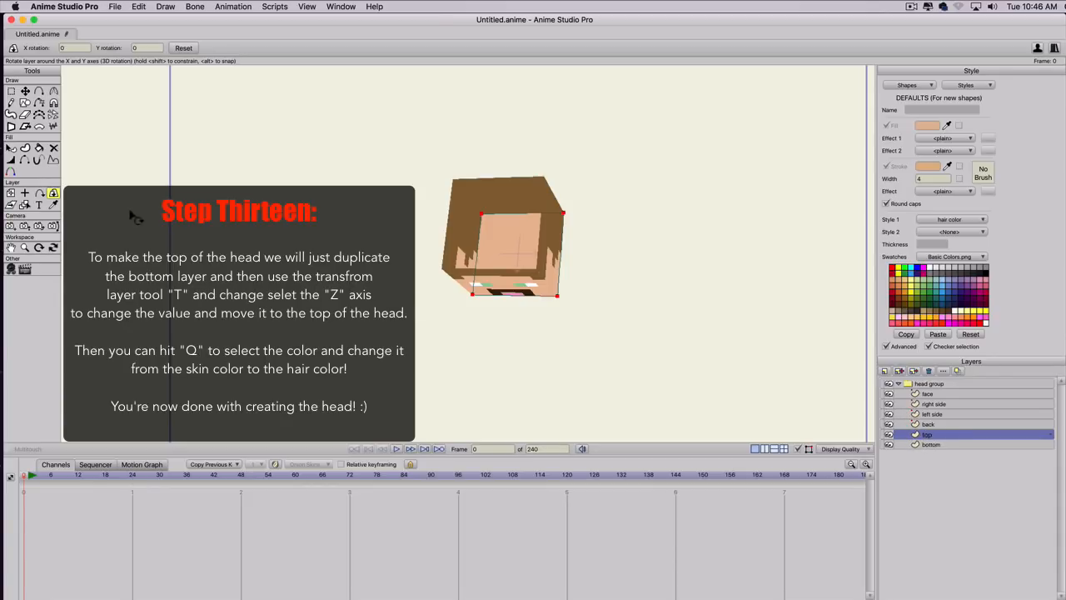
Move the top layer up to close the head cube by setting its Z position to 0.4491 with Transform Layer.
click(11, 194)
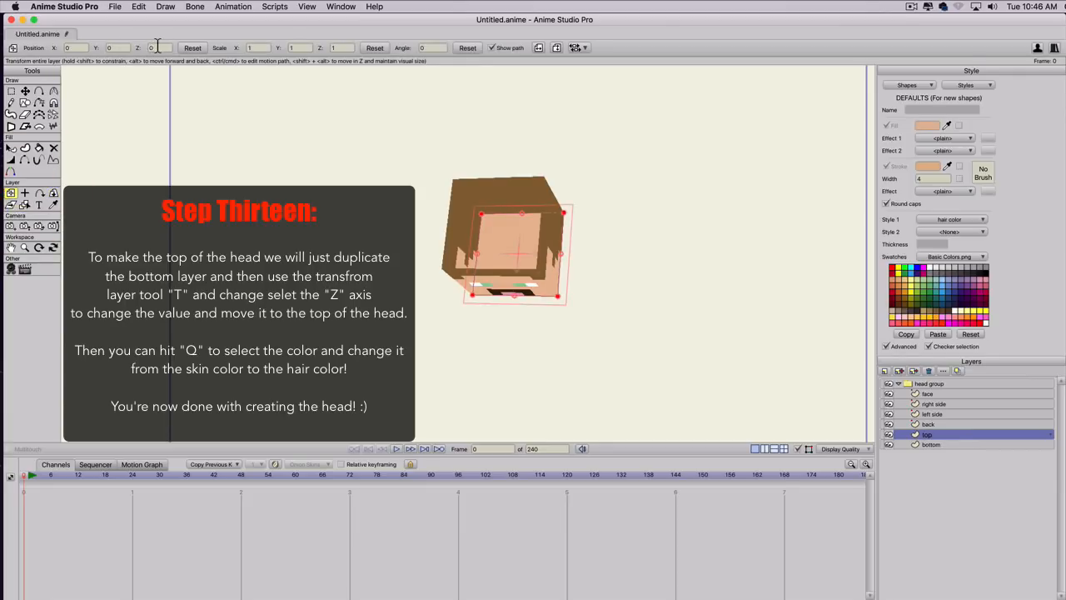
click(158, 48)
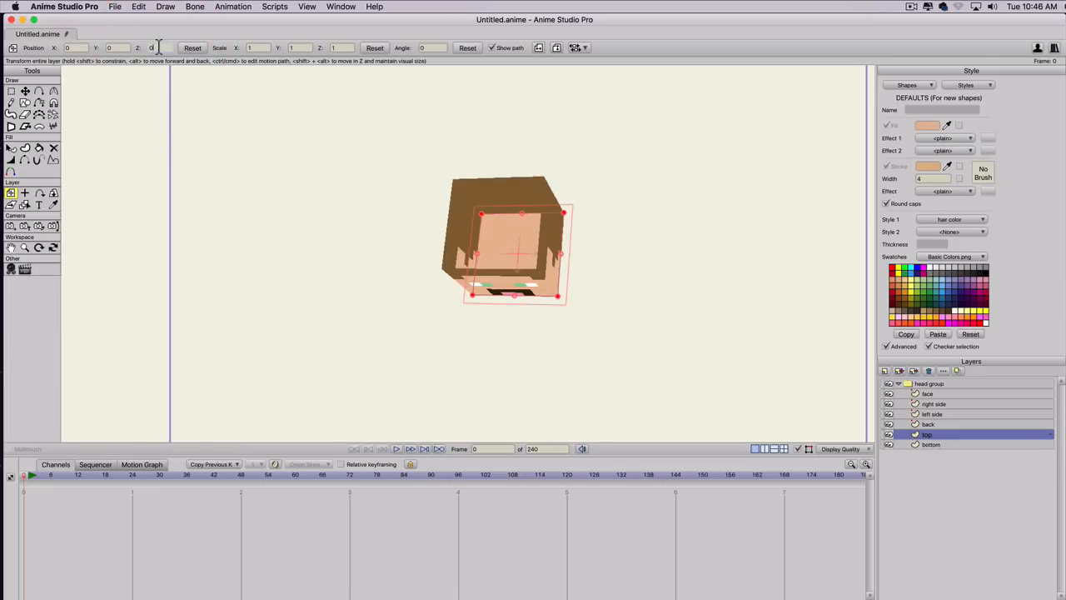
scroll(158, 47, down, 2)
scroll(158, 48, up, 4)
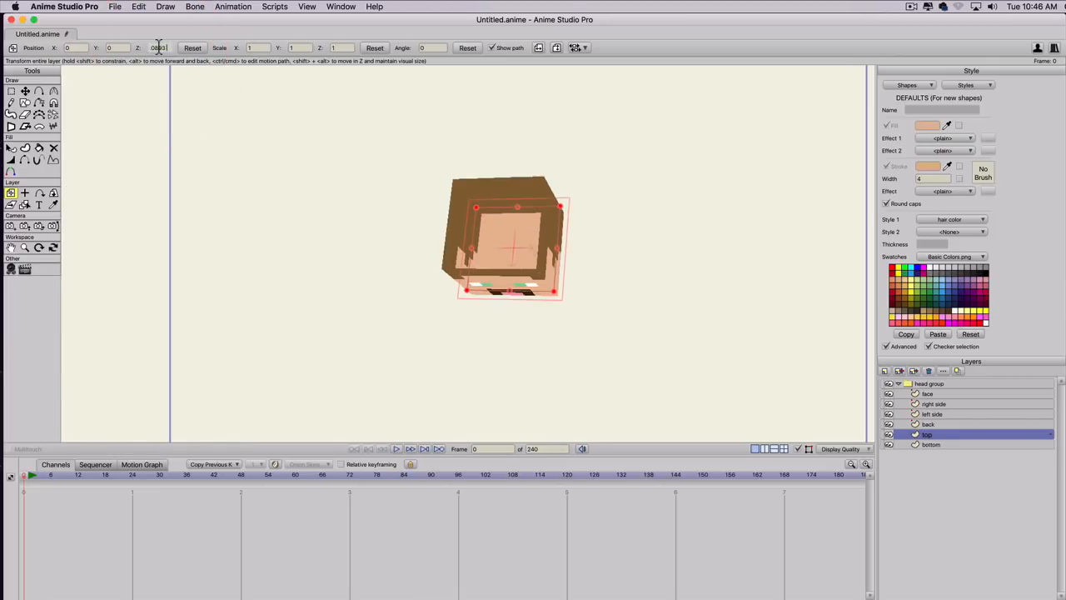
scroll(158, 48, up, 5)
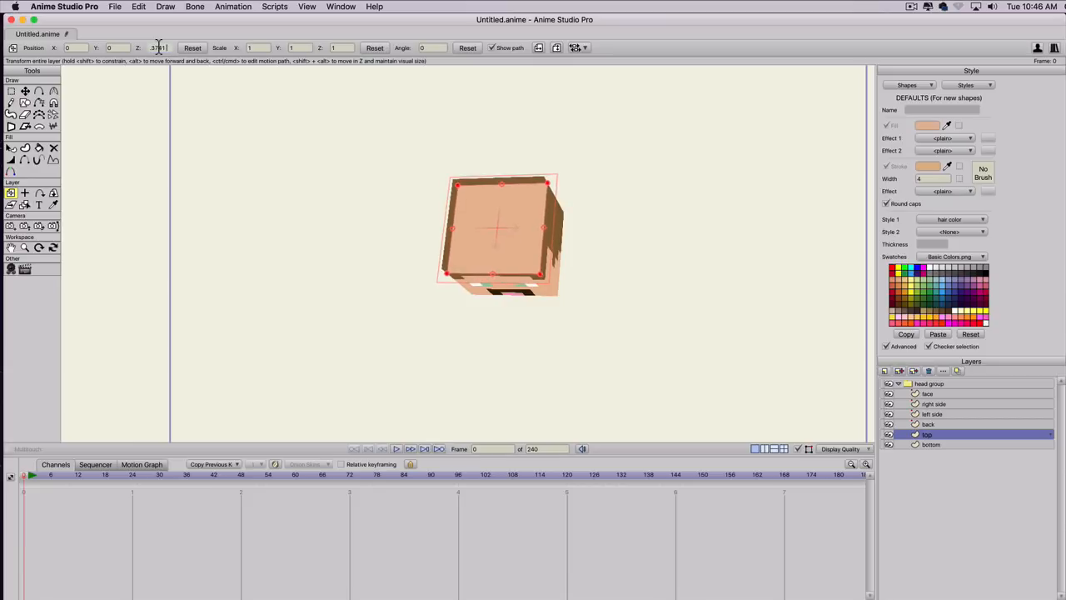
scroll(159, 47, up, 3)
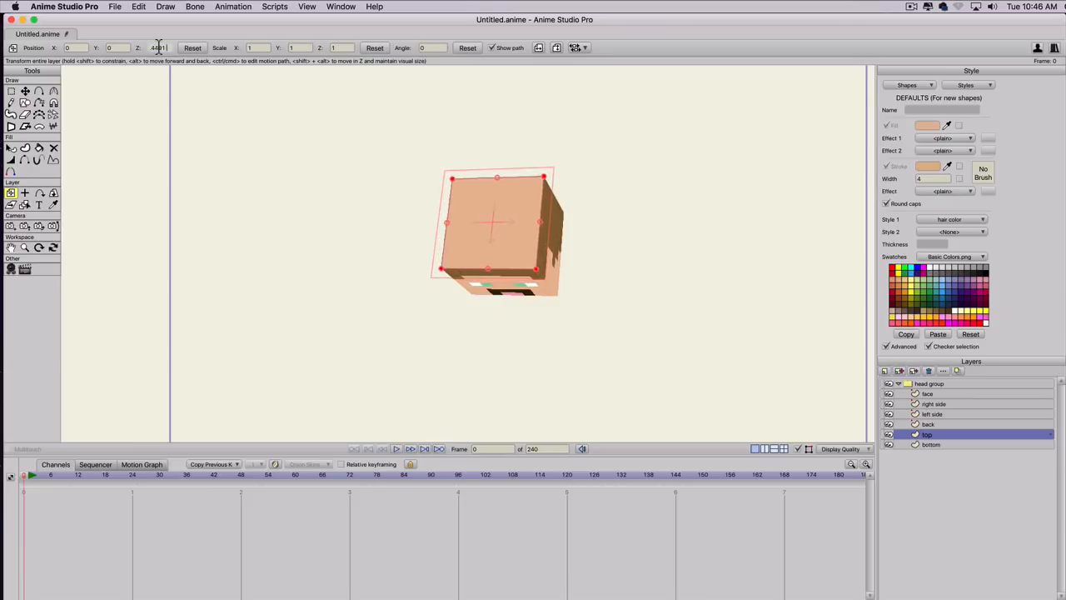
scroll(158, 47, down, 1)
scroll(158, 47, up, 1)
scroll(158, 47, down, 1)
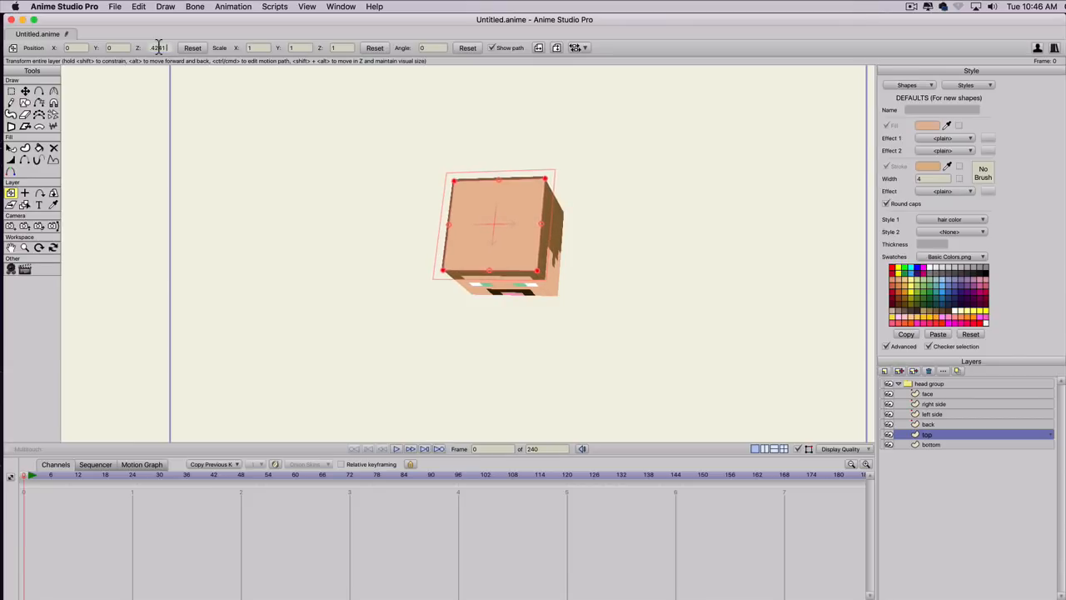
scroll(159, 48, up, 1)
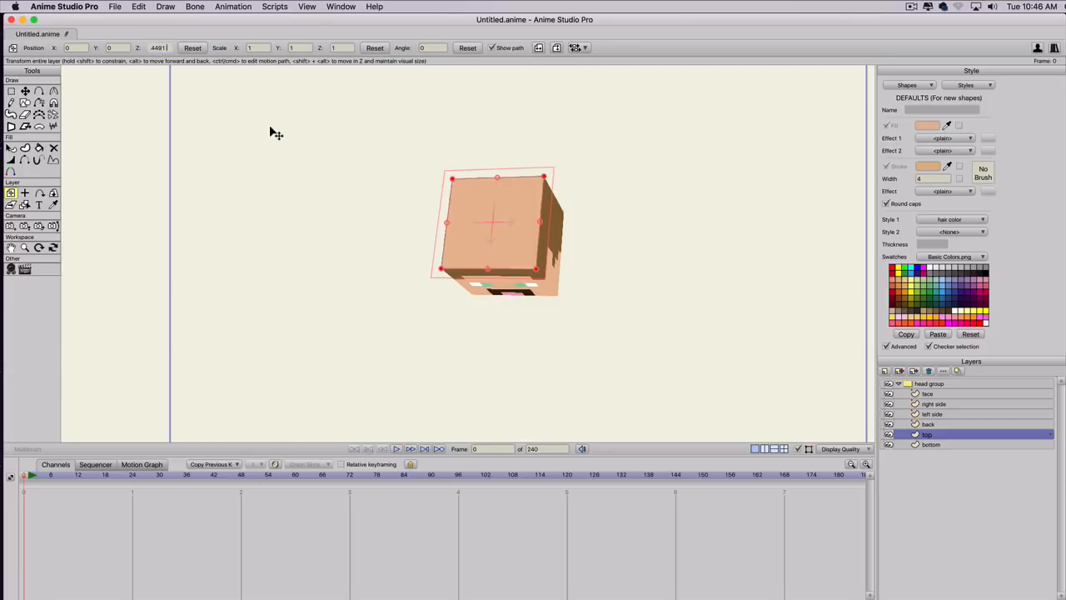
key(Return)
Select the square shape on the top layer and change its Style 1 from skin color to hair color.
key(q)
click(479, 231)
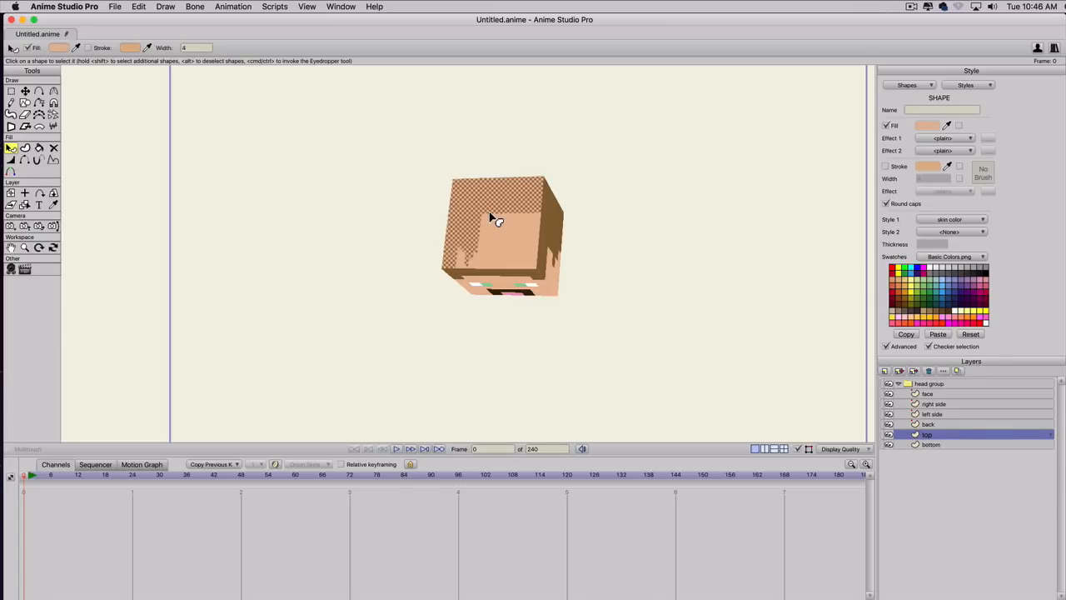
click(934, 221)
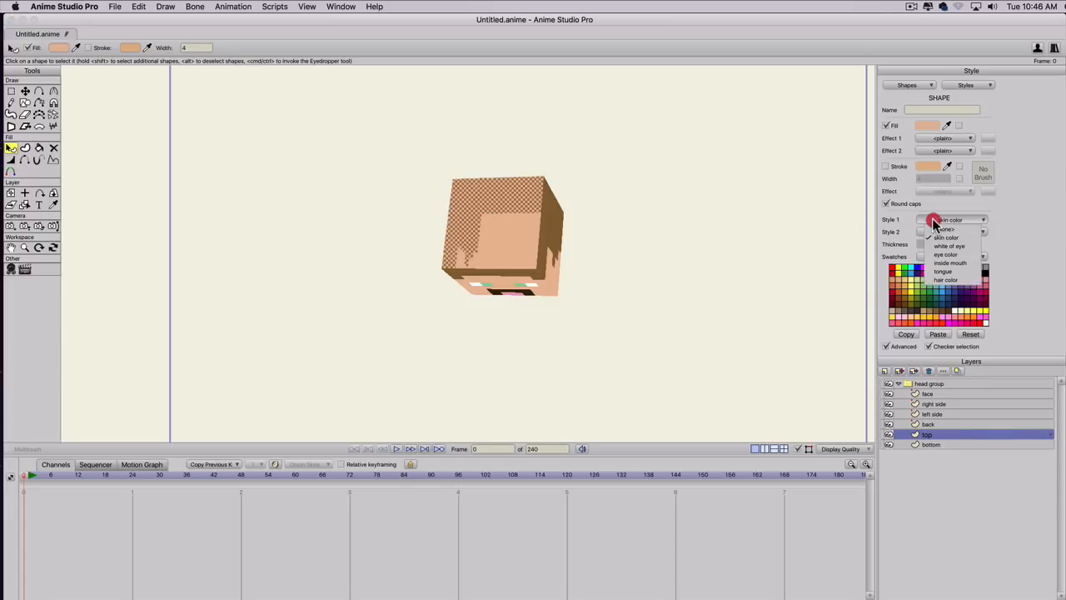
click(944, 279)
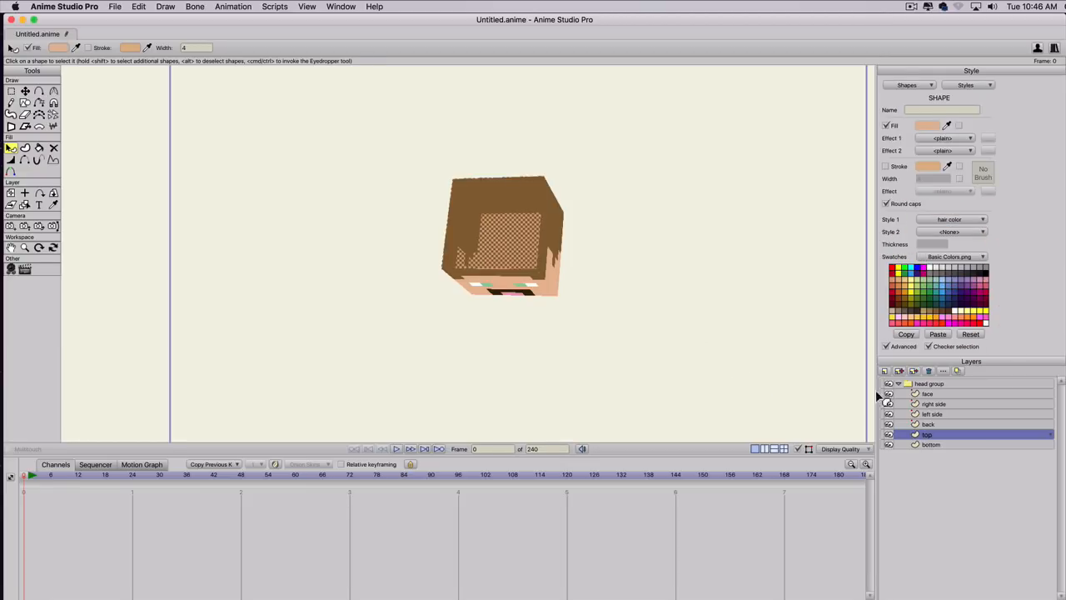
Rotate the head group in 3D through several angles to check all sides, ending on a three-quarter view of the face from above.
click(931, 384)
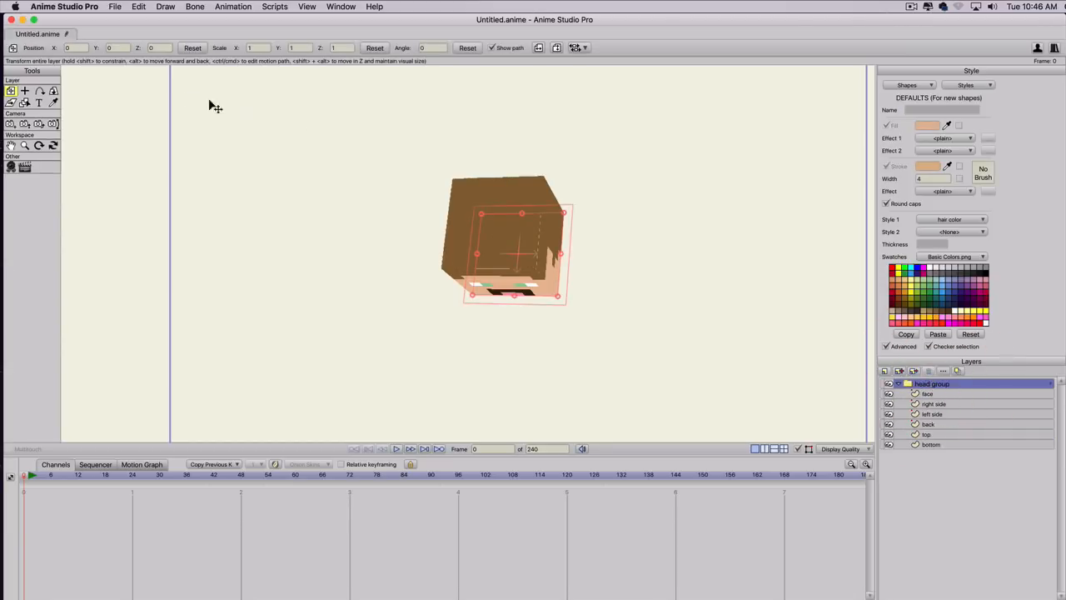
click(53, 92)
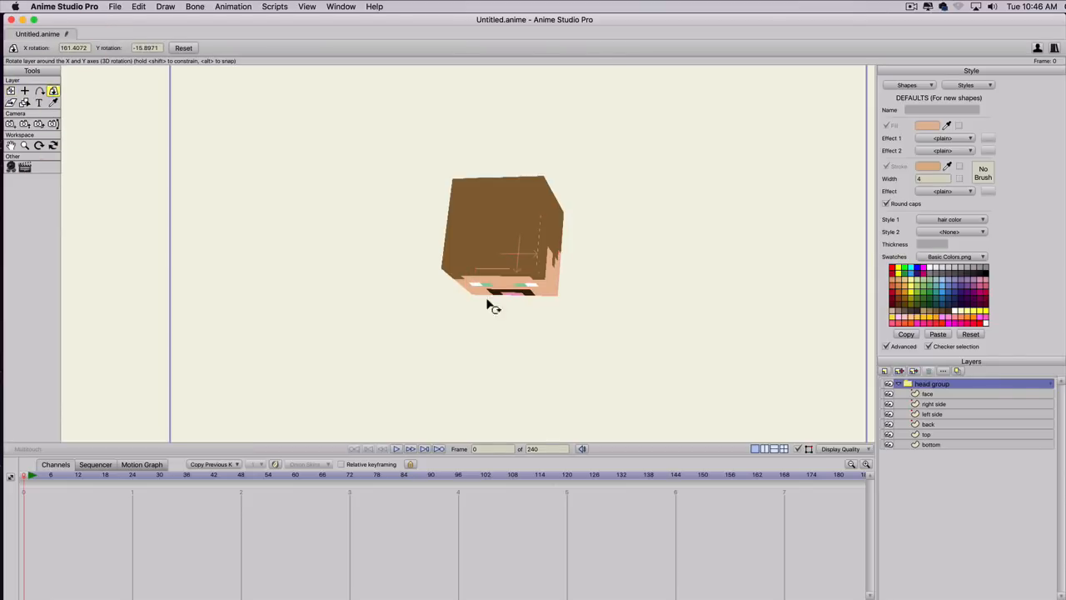
drag(492, 307, 788, 187)
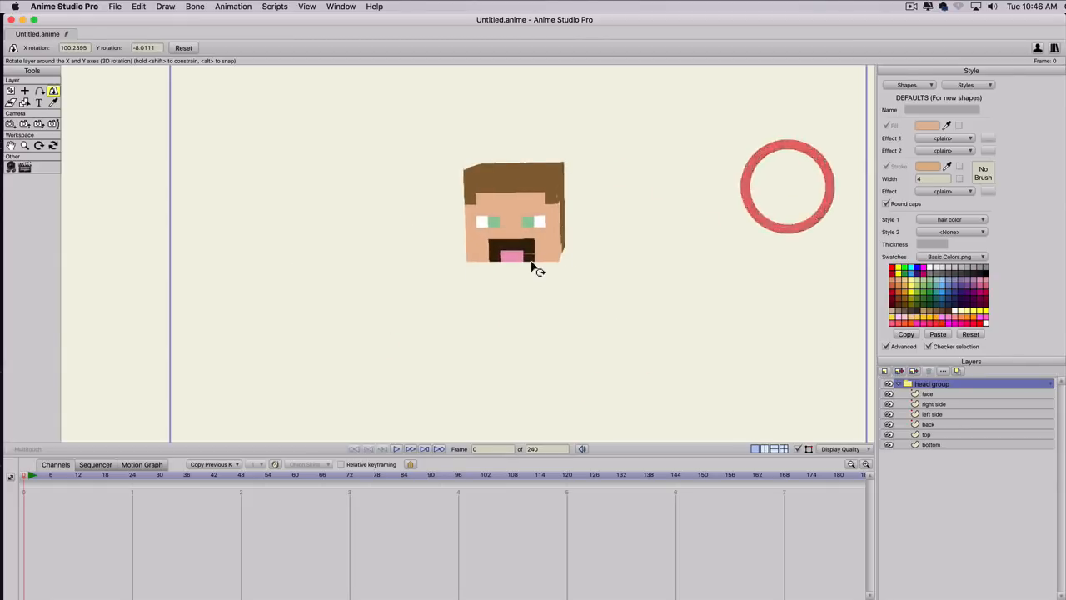
drag(535, 261, 549, 83)
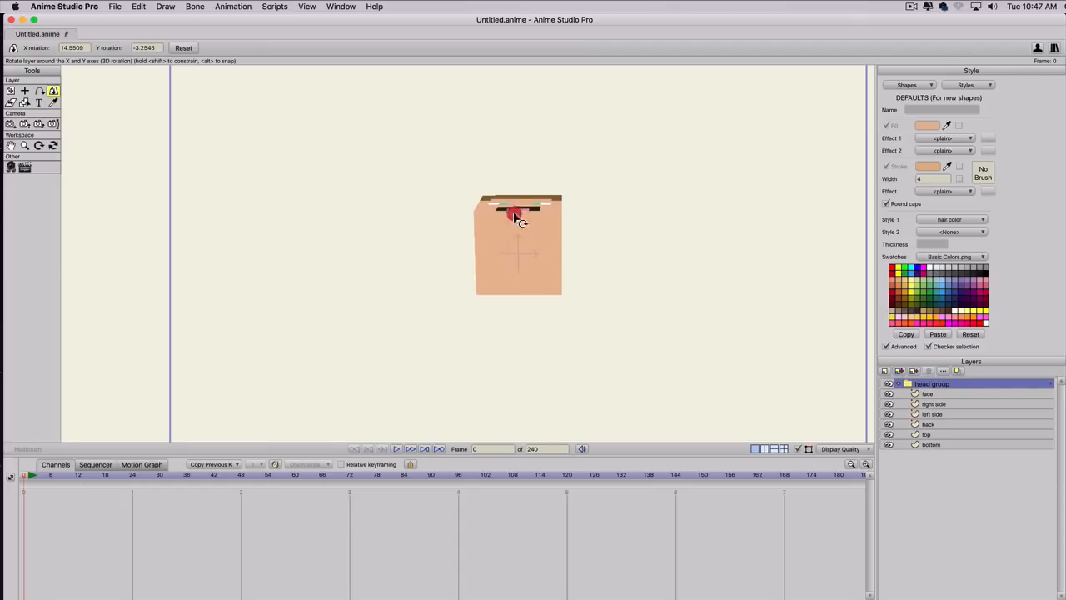
drag(517, 218, 714, 181)
drag(360, 210, 281, 310)
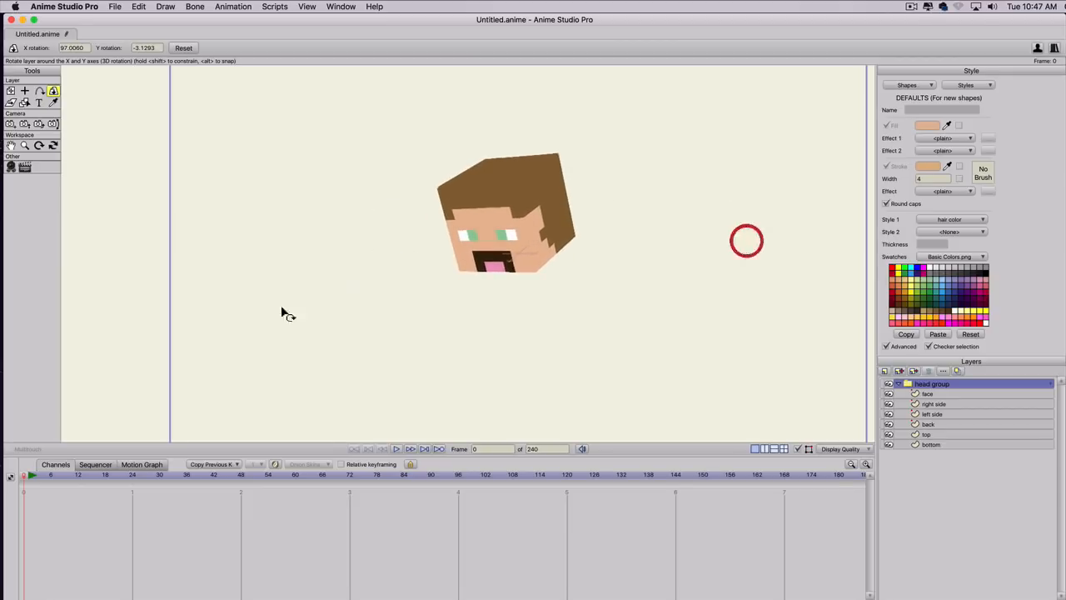
Keyframe test 3D rotations of the head group at frames 6, 18, 36 and 48, turning and tilting it between both sides.
drag(27, 483, 50, 477)
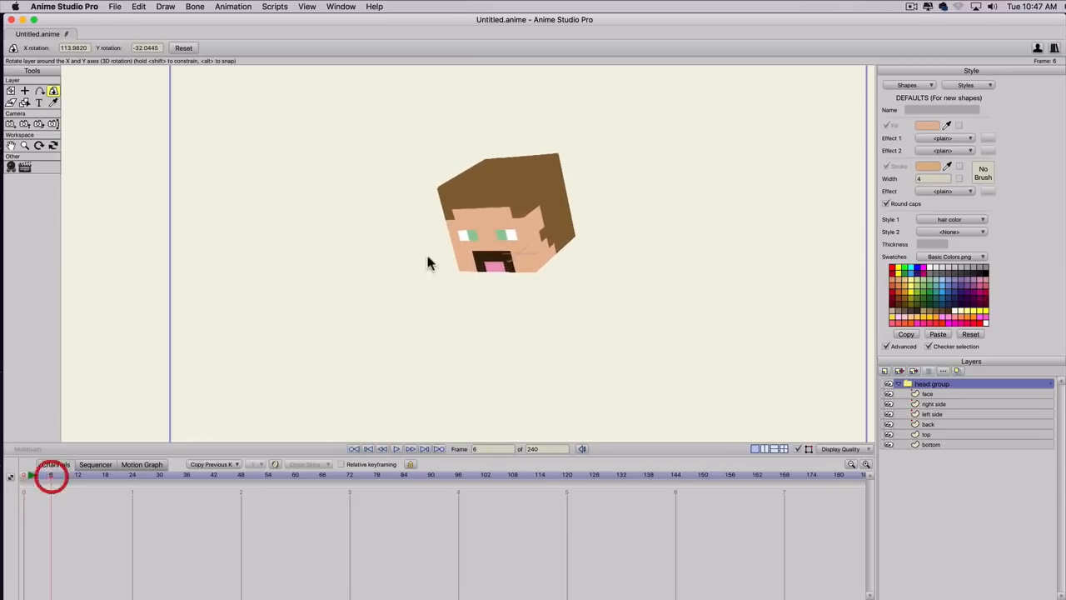
drag(426, 250, 431, 159)
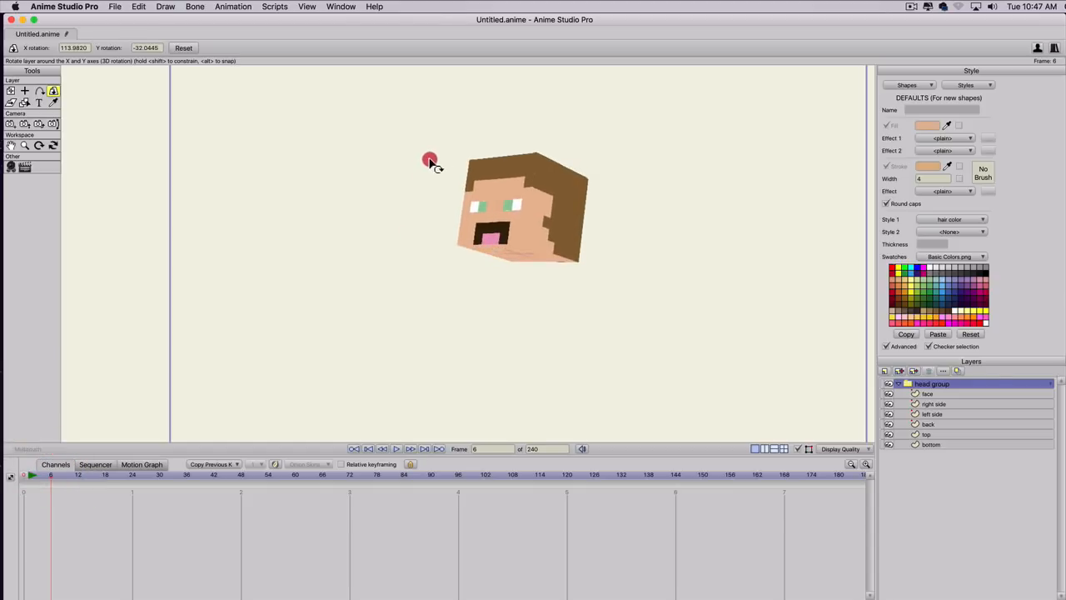
click(106, 474)
drag(459, 241, 476, 264)
click(186, 474)
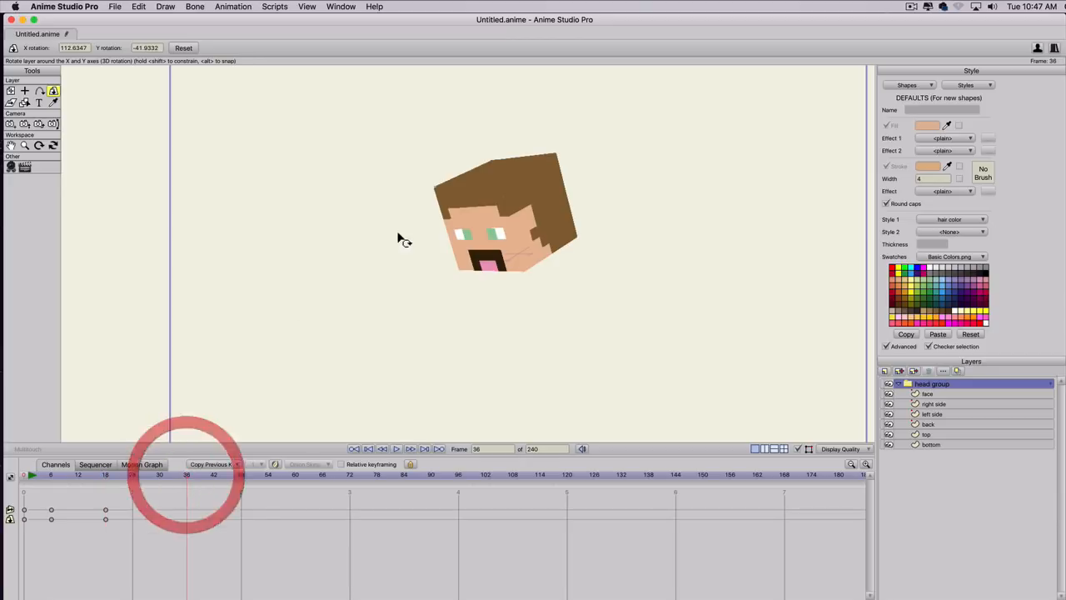
drag(397, 236, 809, 212)
click(240, 475)
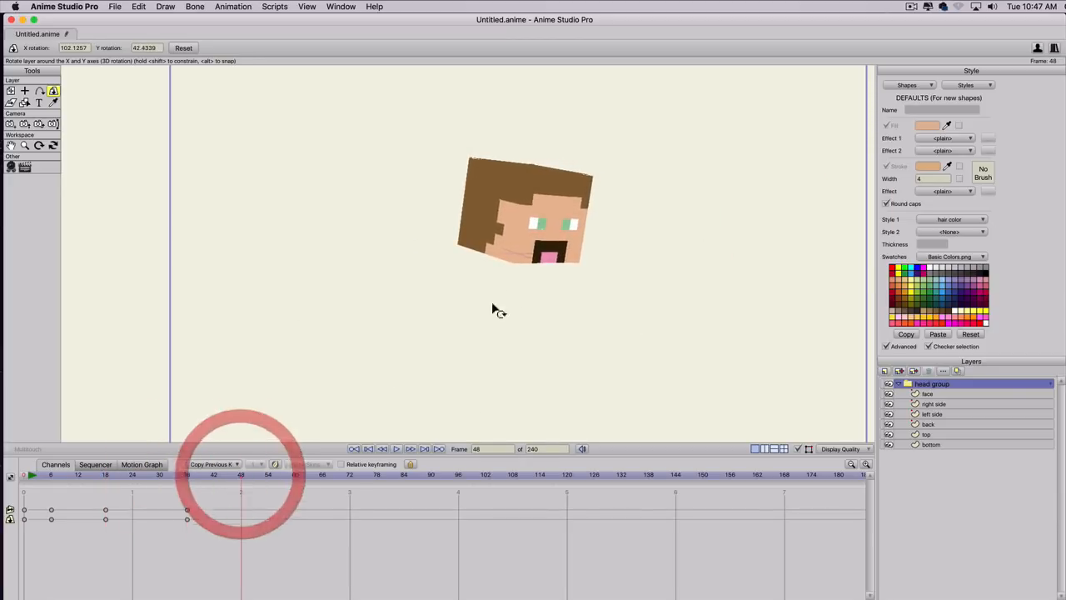
drag(553, 260, 525, 204)
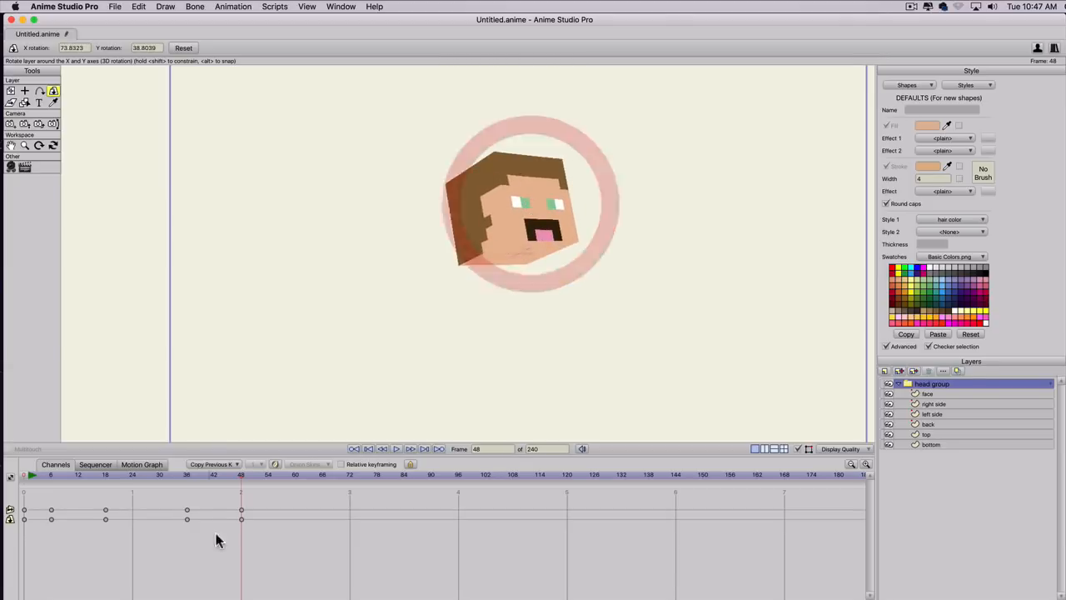
Add more head group rotation keyframes at frames 60, about 68 and 72, turning the face forward and nodding it.
drag(271, 477, 295, 476)
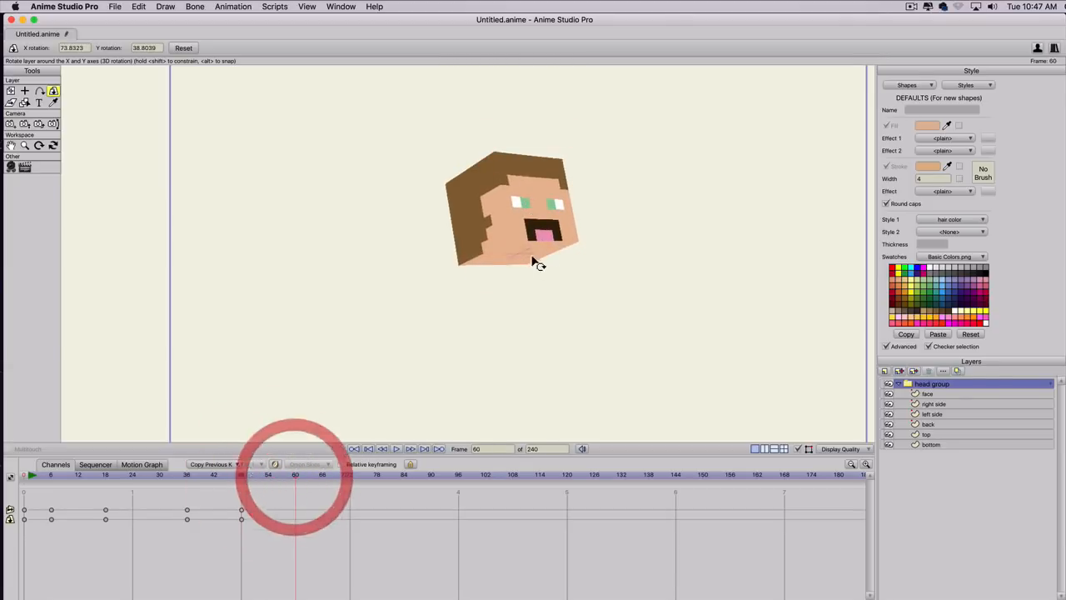
drag(538, 262, 345, 290)
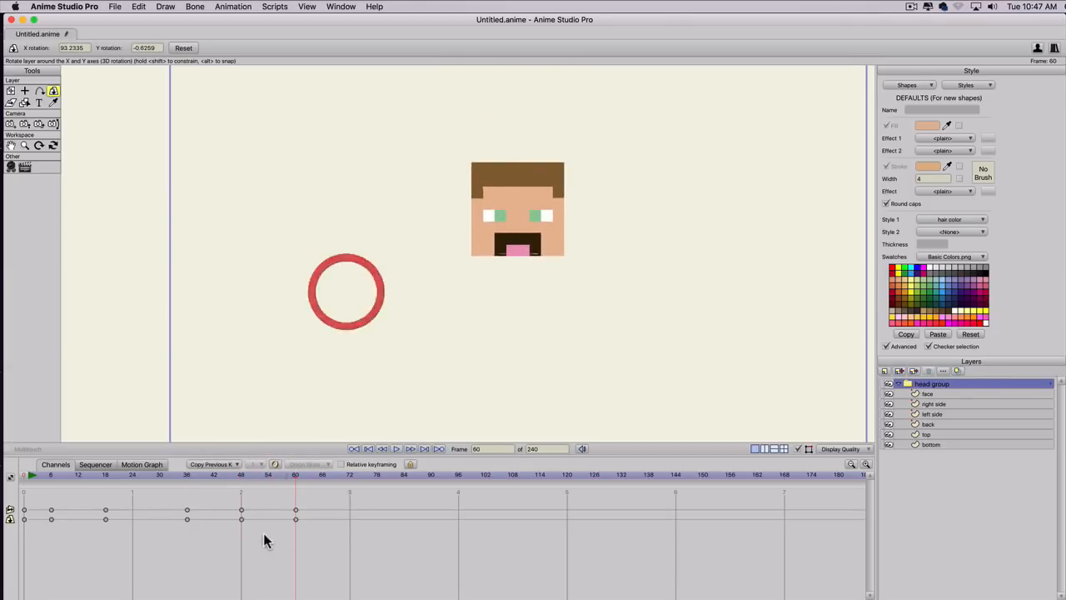
click(331, 474)
drag(493, 244, 483, 332)
click(349, 478)
drag(507, 238, 502, 186)
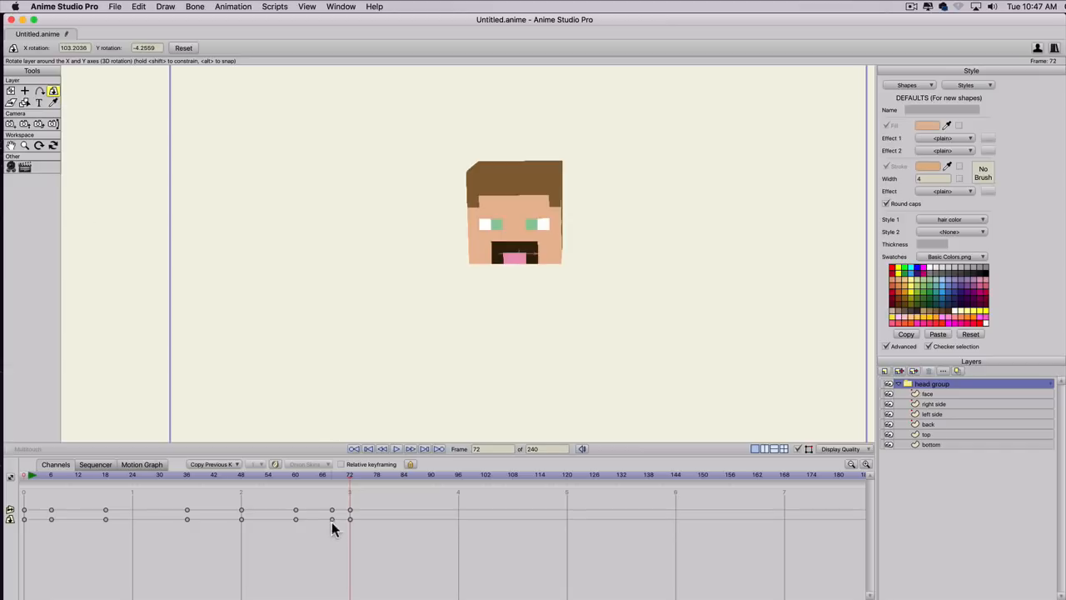
Play the head rotation animation from the start and stop it after the last keyframe.
click(28, 478)
key(space)
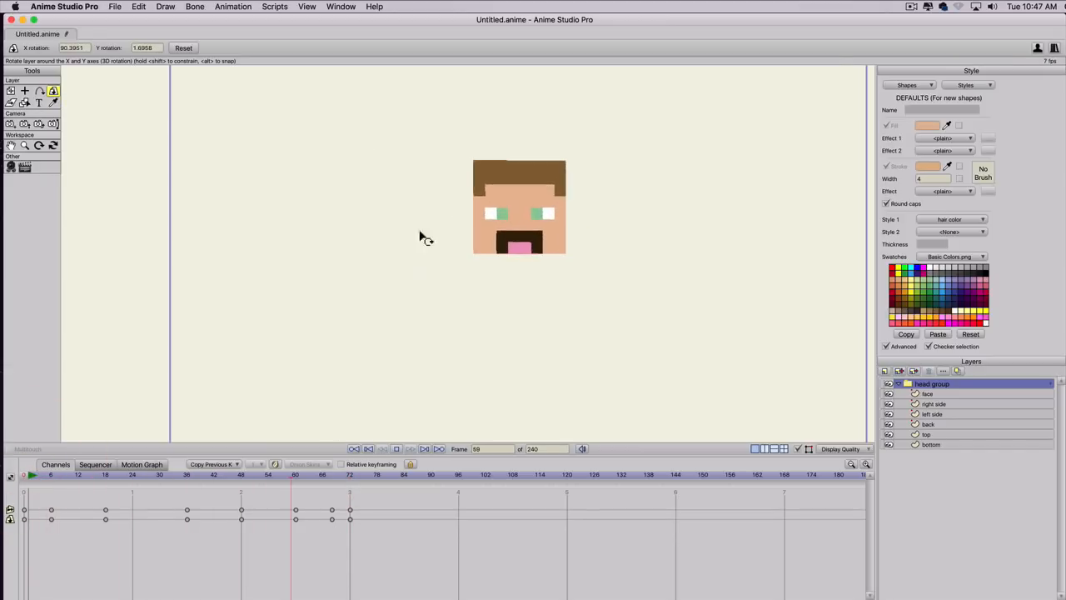
key(space)
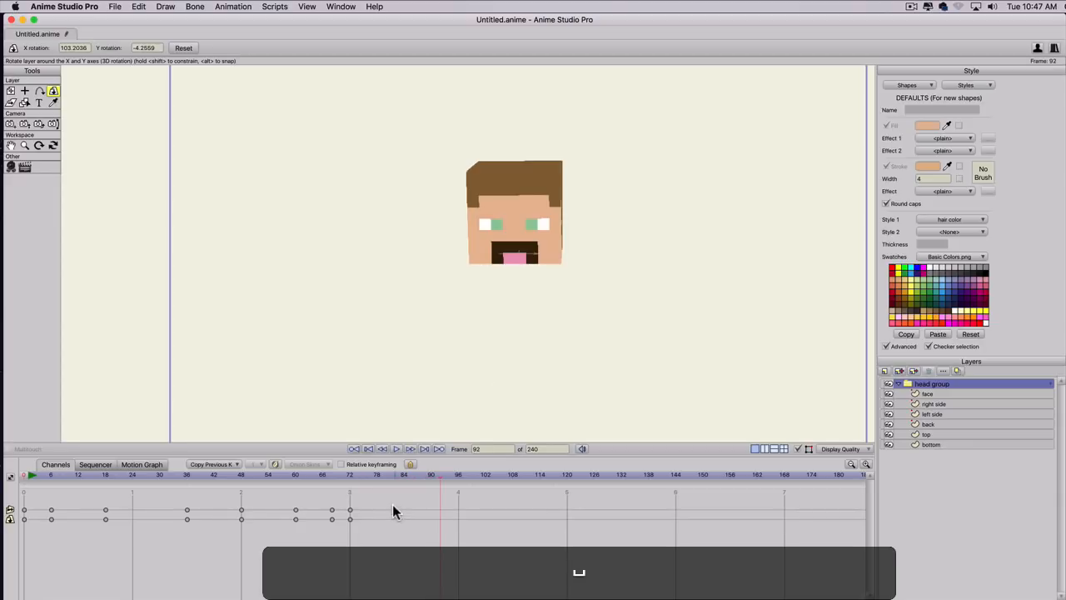
Delete all of the head group's test rotation keyframes and return to frame 0.
drag(392, 505, 22, 537)
key(BackSpace)
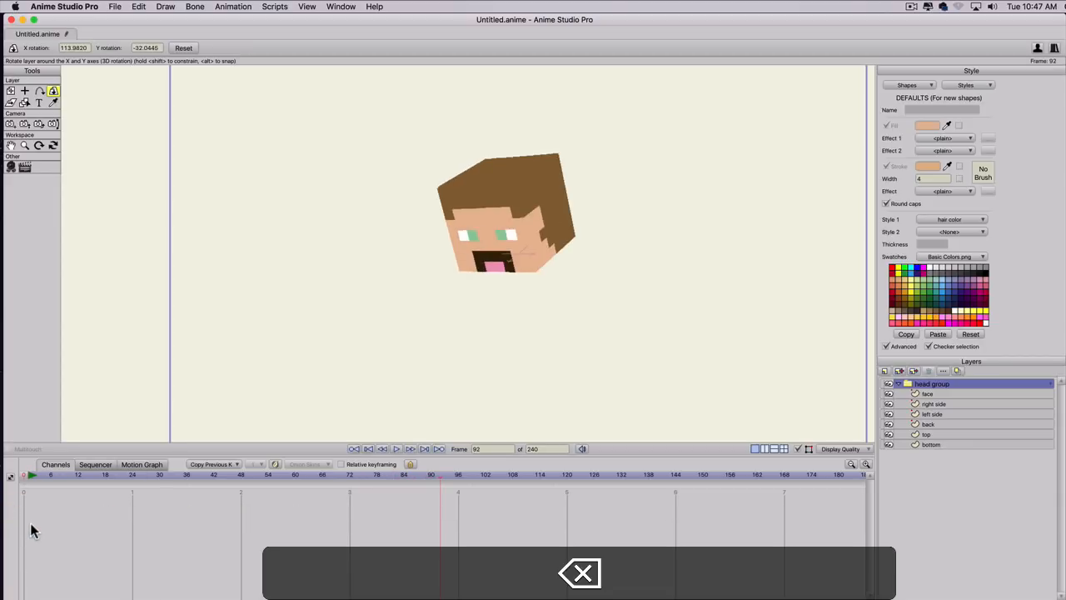
drag(30, 477, 10, 479)
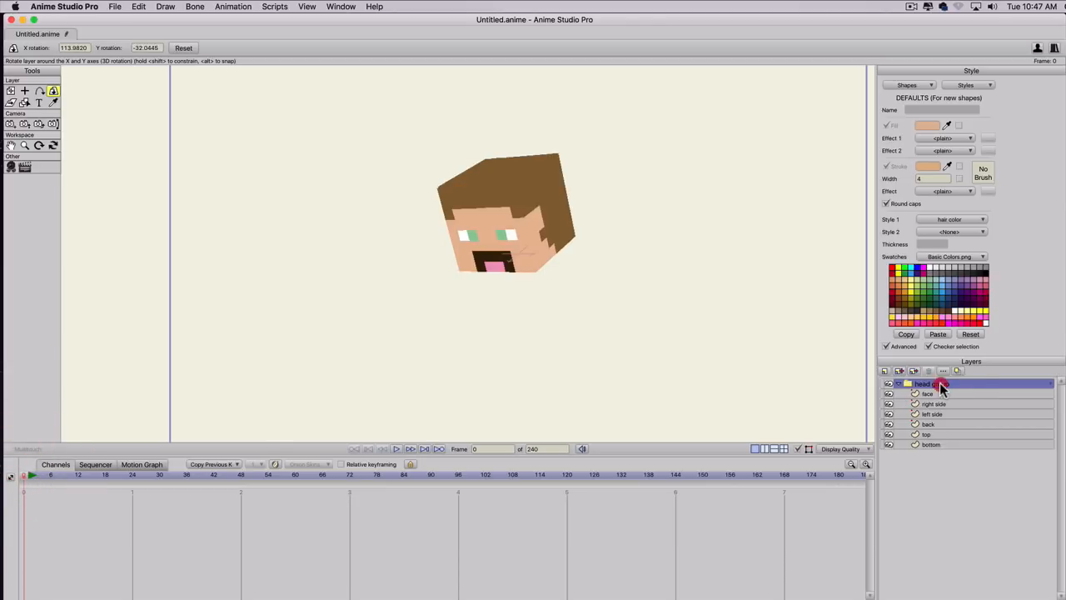
Reset the head group's 3D rotation, then rotate it with angle snapping to X 90 and Y 0 so the face points forward.
click(940, 384)
click(54, 91)
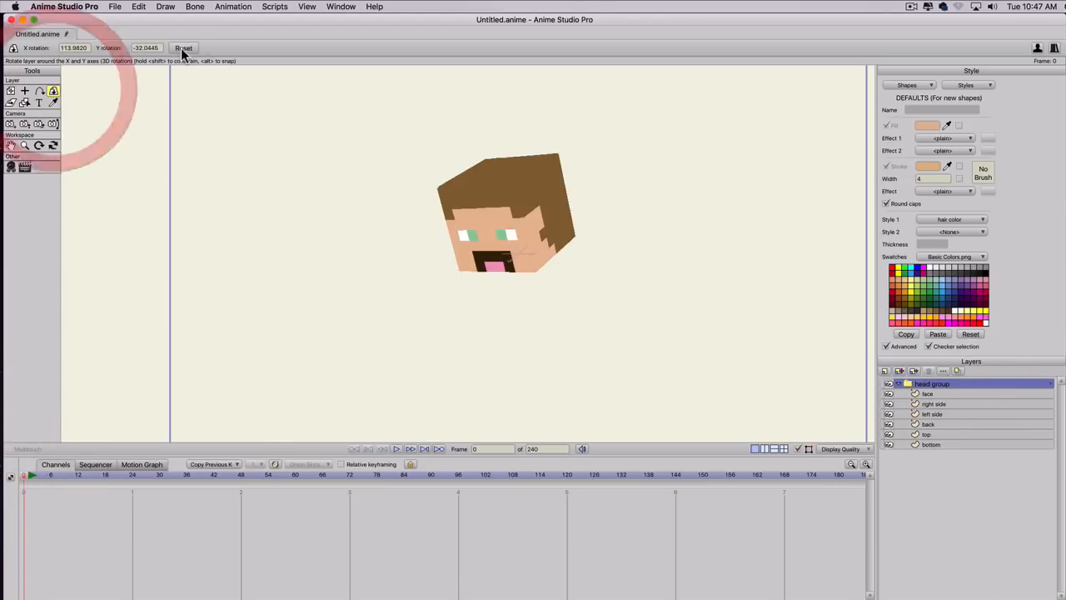
click(182, 48)
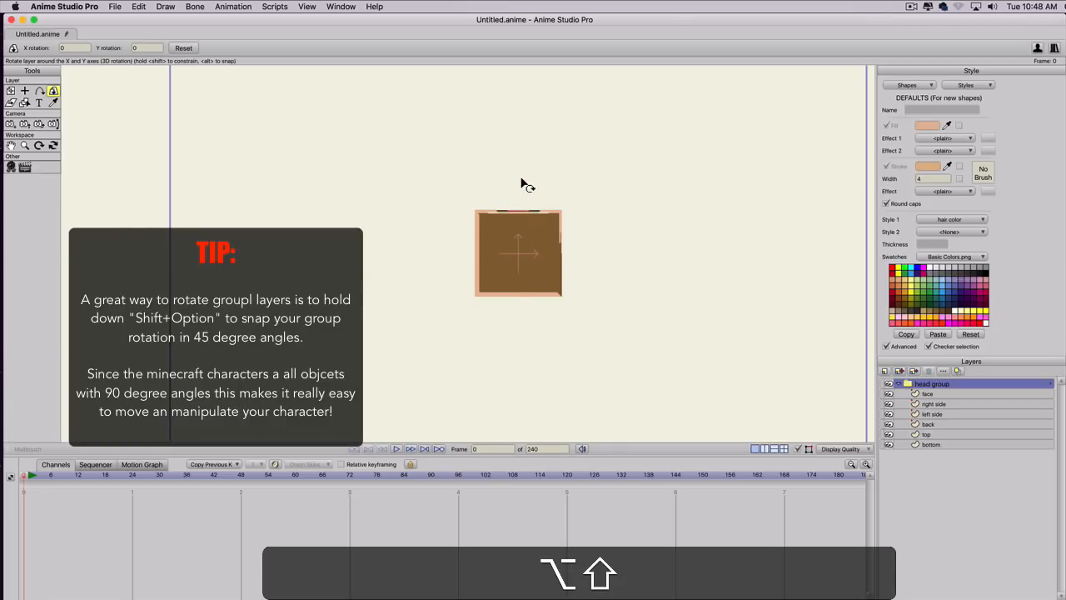
drag(526, 181, 524, 337)
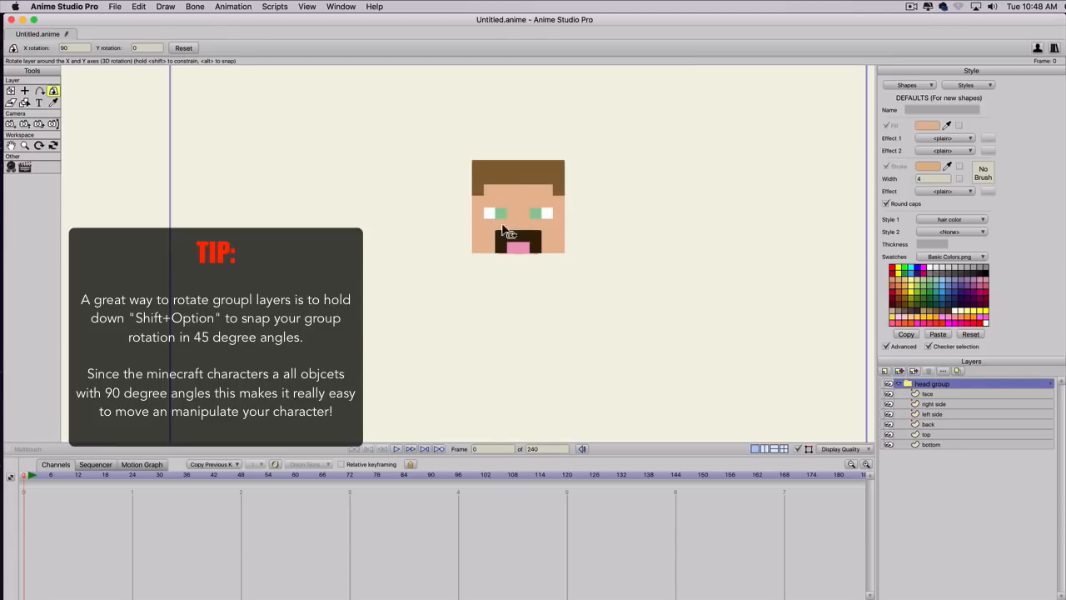
Collapse the head group and save the project as MakingMincraftCC.anime.
click(897, 383)
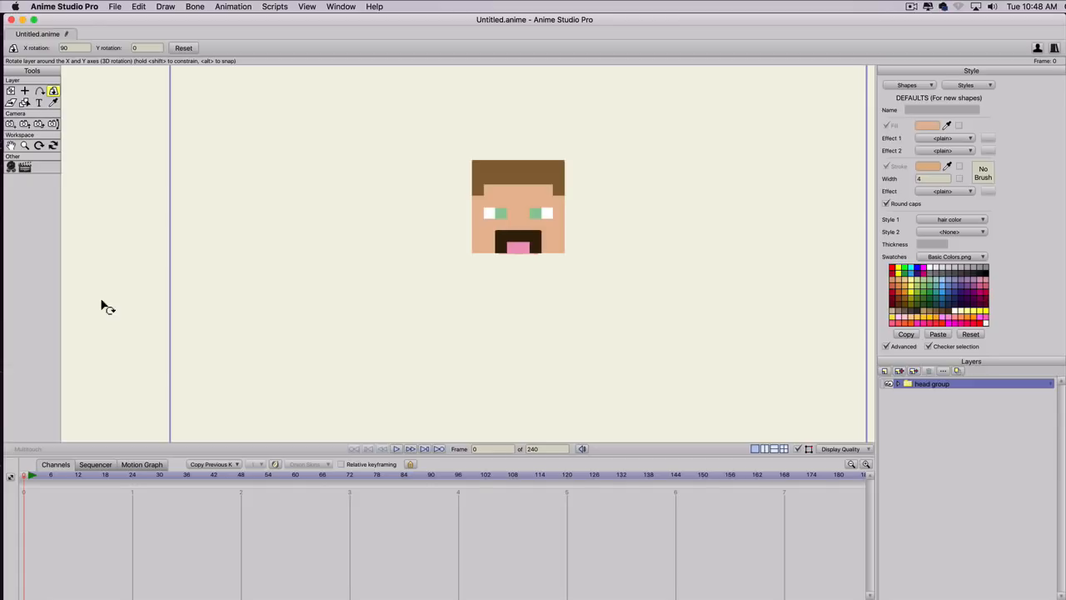
key(shift+super)
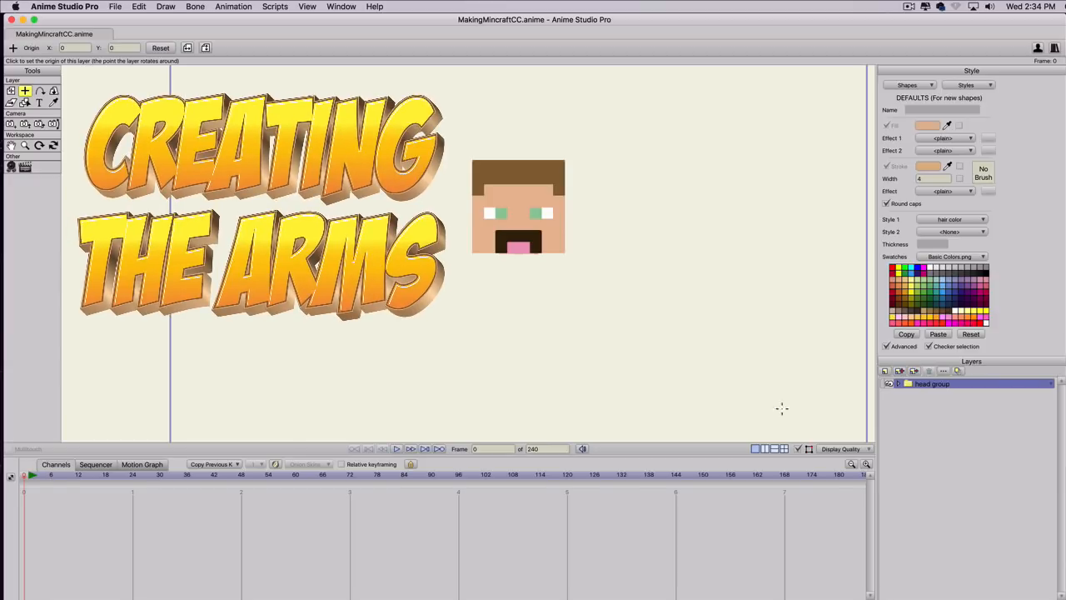
Create a new group layer named "left arm" above the head group.
click(884, 371)
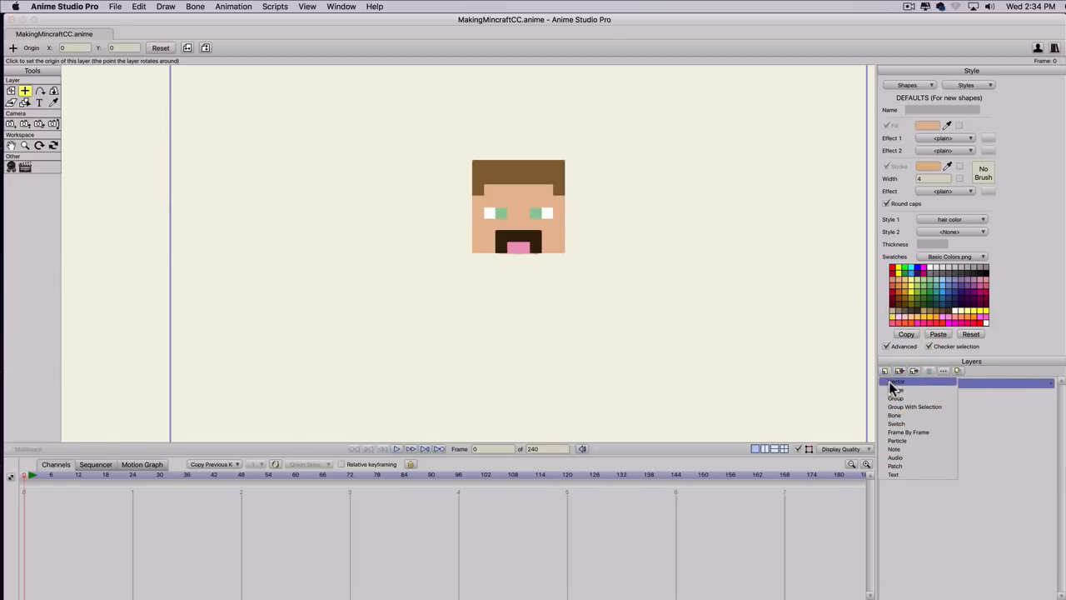
click(893, 397)
text(lef)
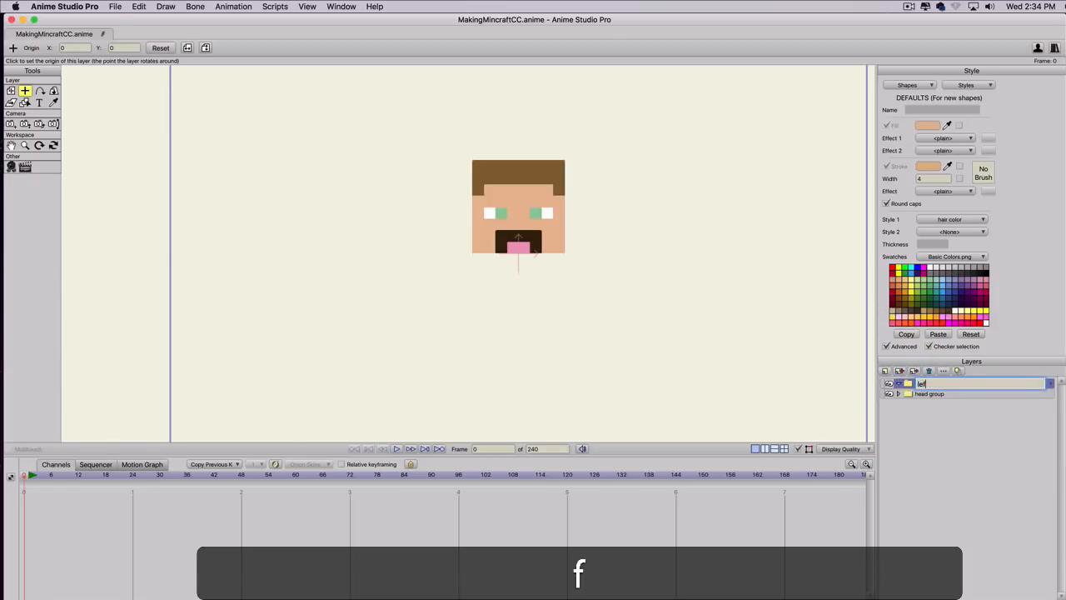
text(t arm)
key(Return)
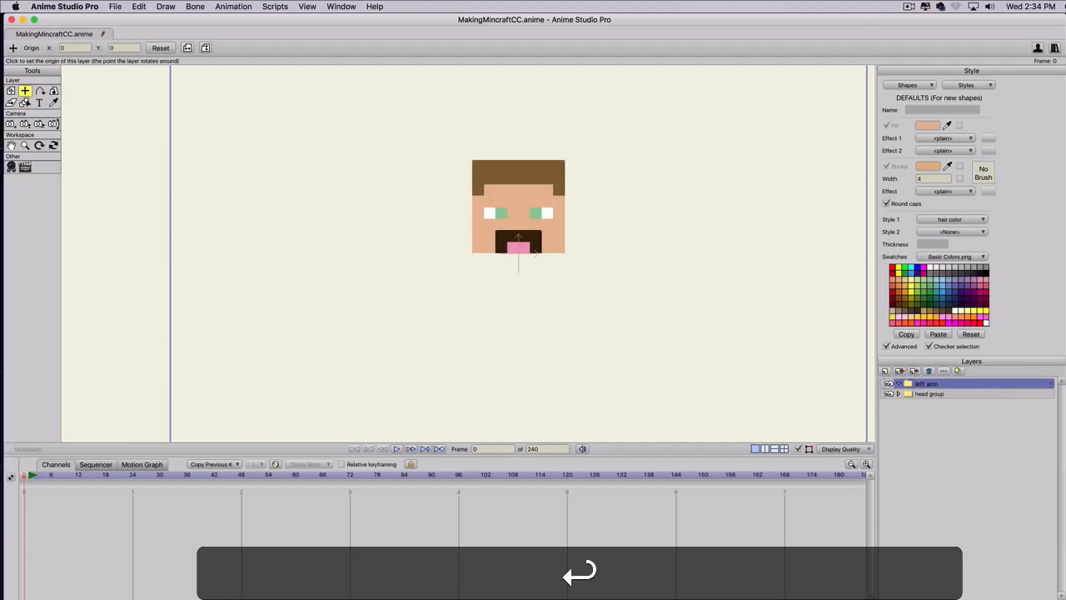
Create a vector layer named "front" and move it into the left arm group.
click(885, 376)
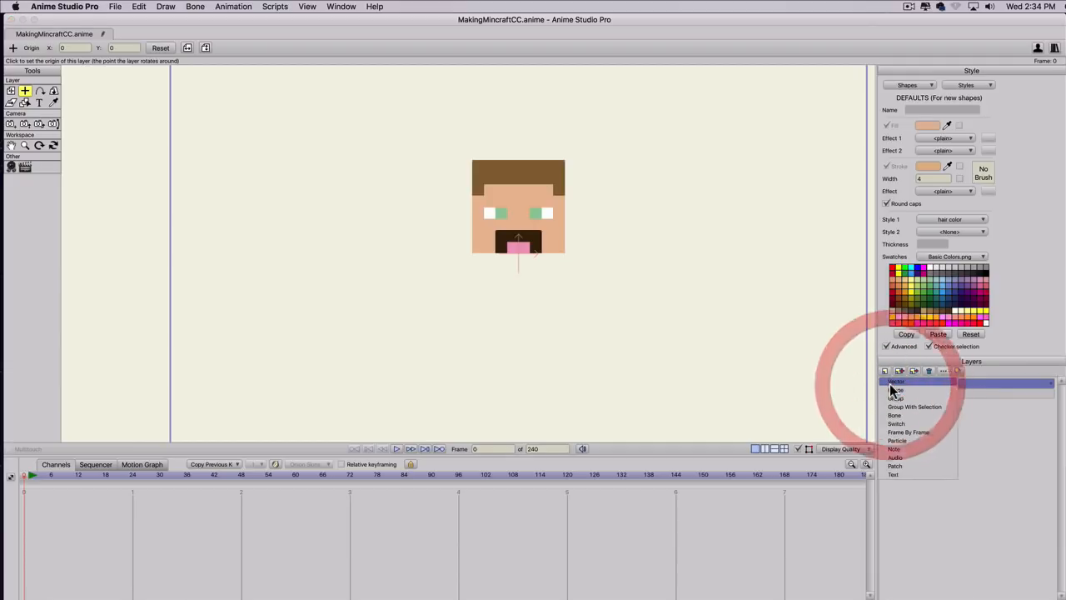
click(888, 387)
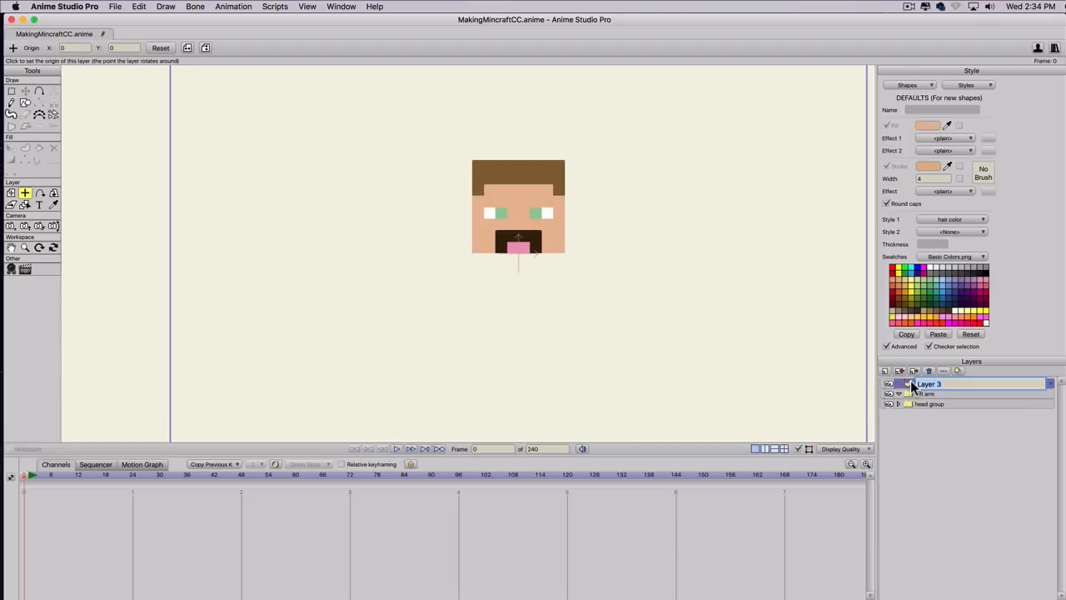
text(frot)
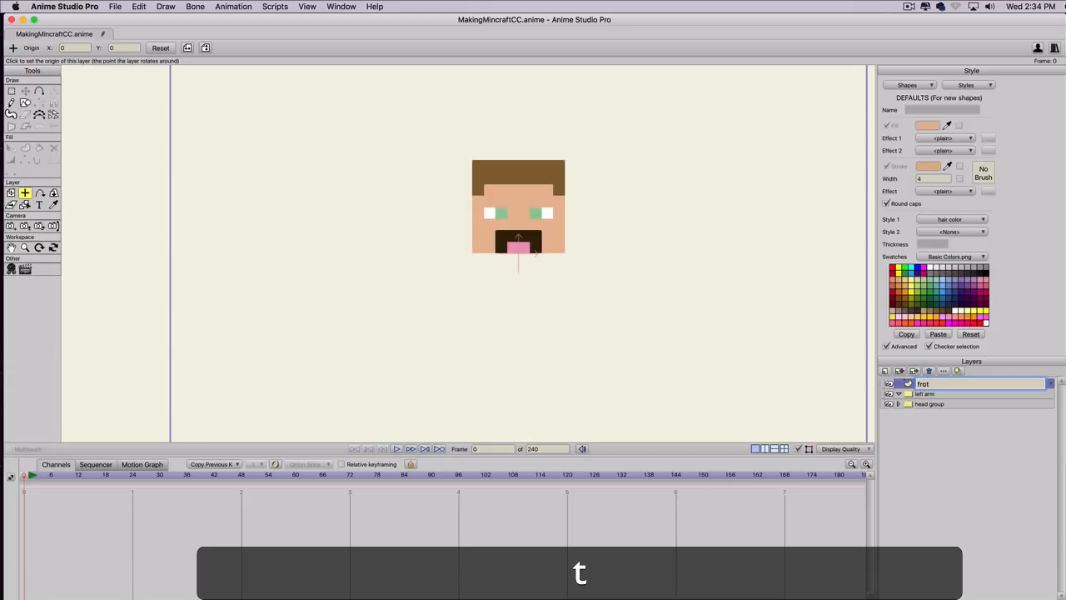
key(BackSpace)
text(nt)
key(Return)
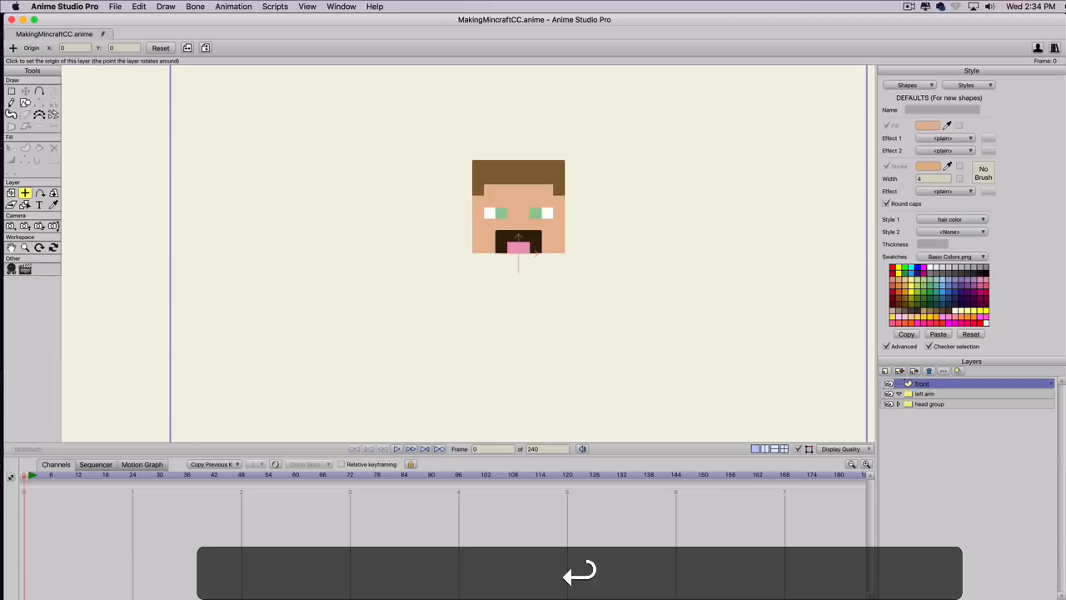
drag(937, 384, 935, 397)
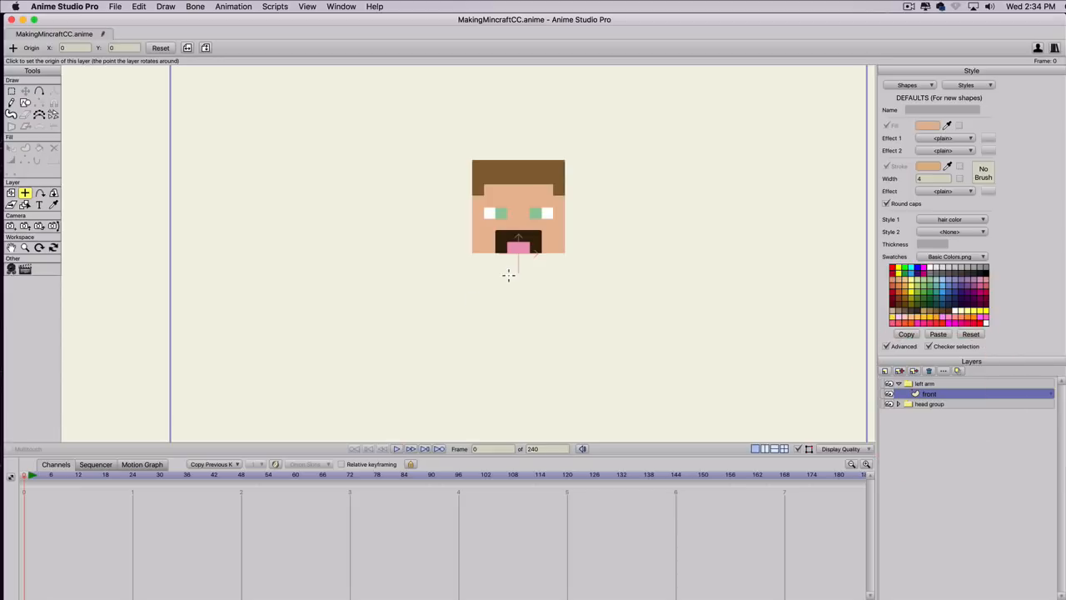
Show the grid and set its spacing to 10.
key(super+g)
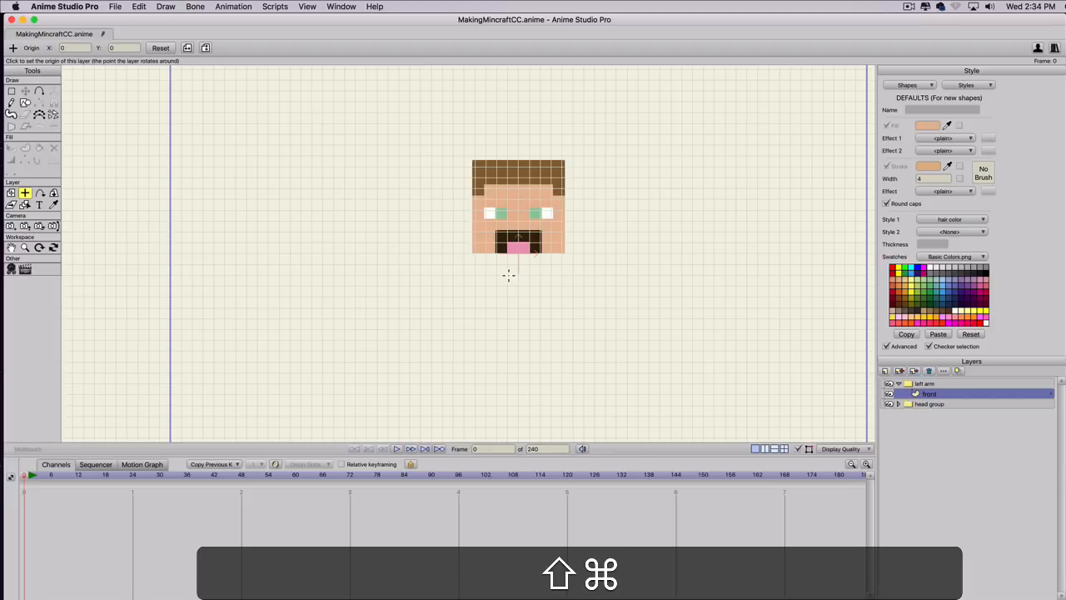
key(super+shift+g)
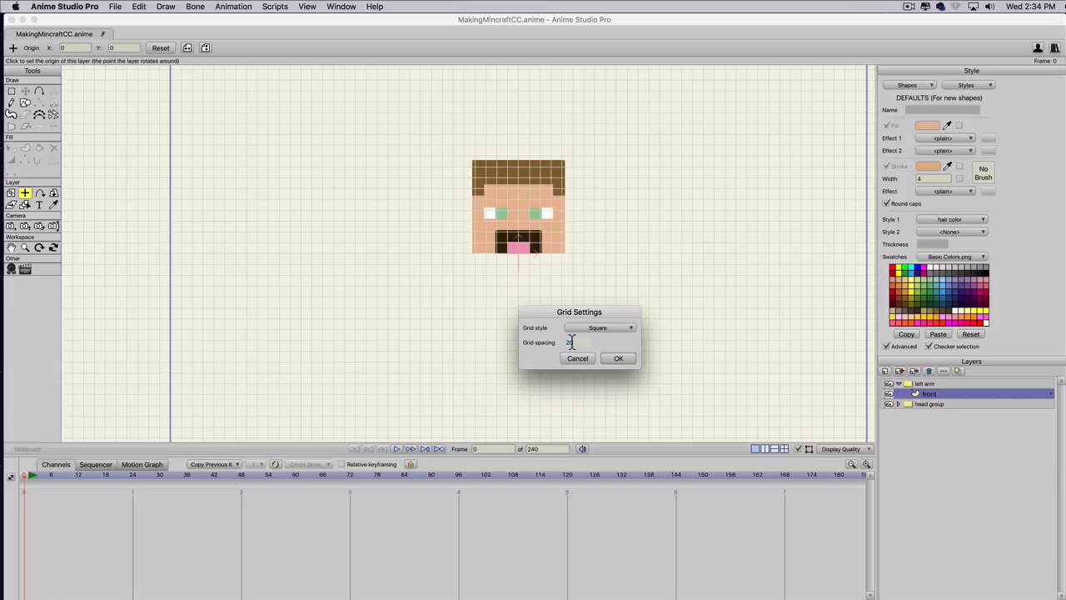
text(10)
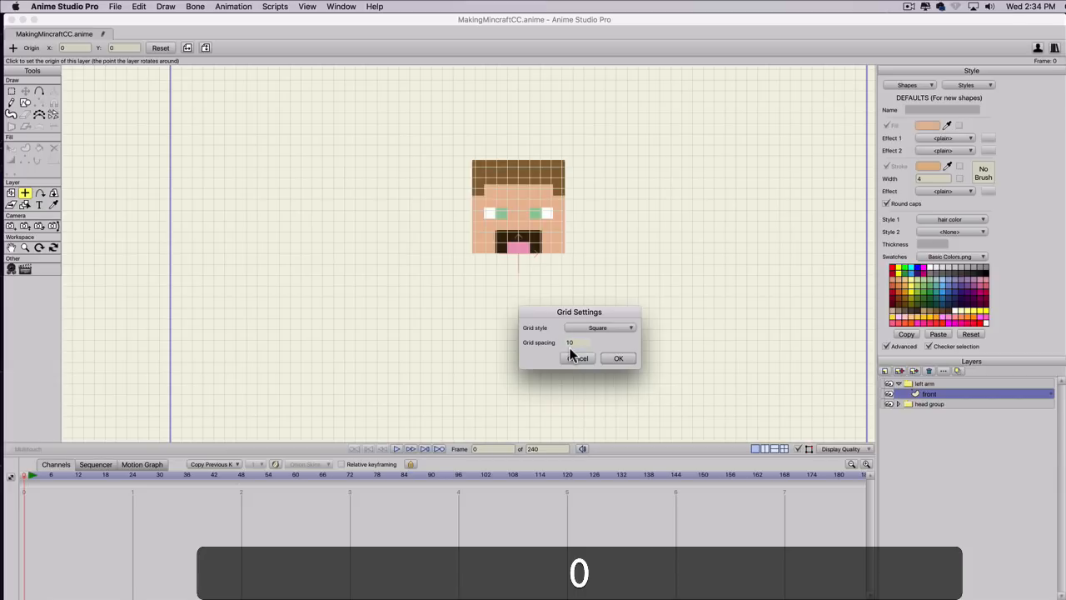
key(Return)
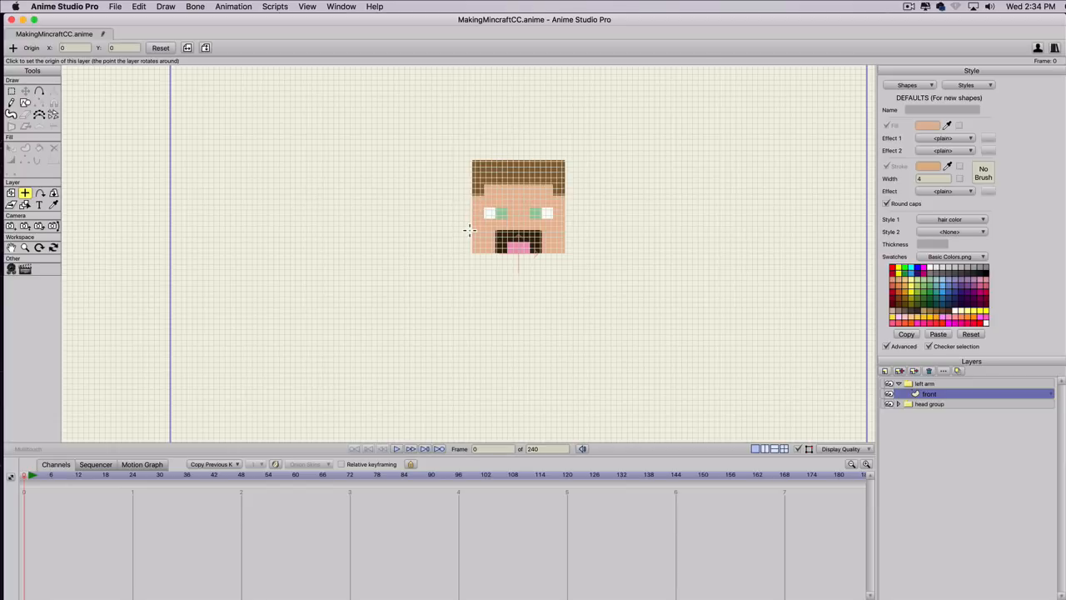
Change the grid spacing to 20.
key(shift+super+g)
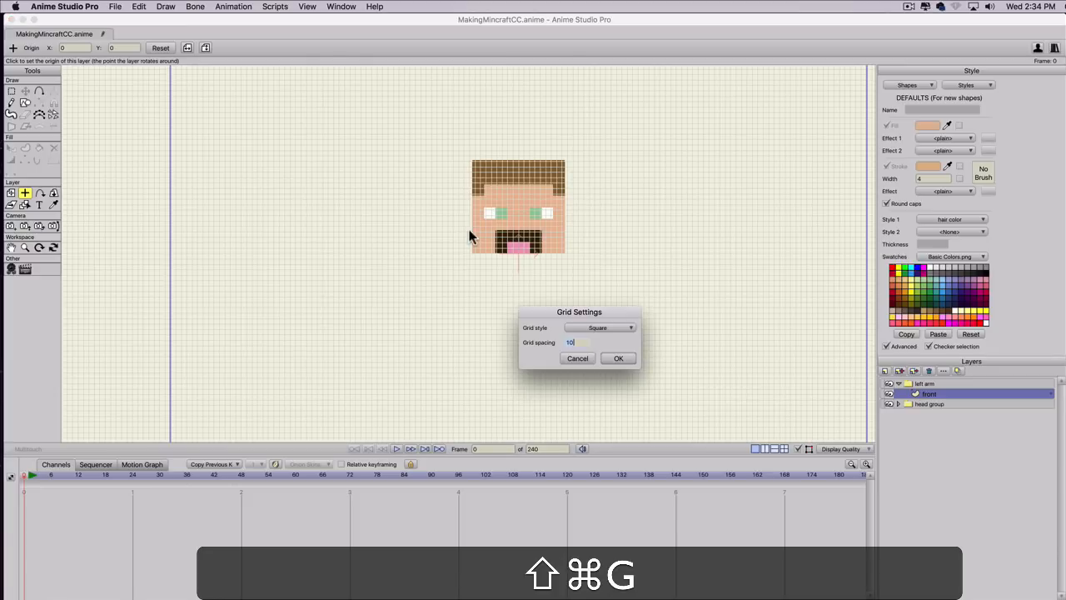
text(20)
key(Return)
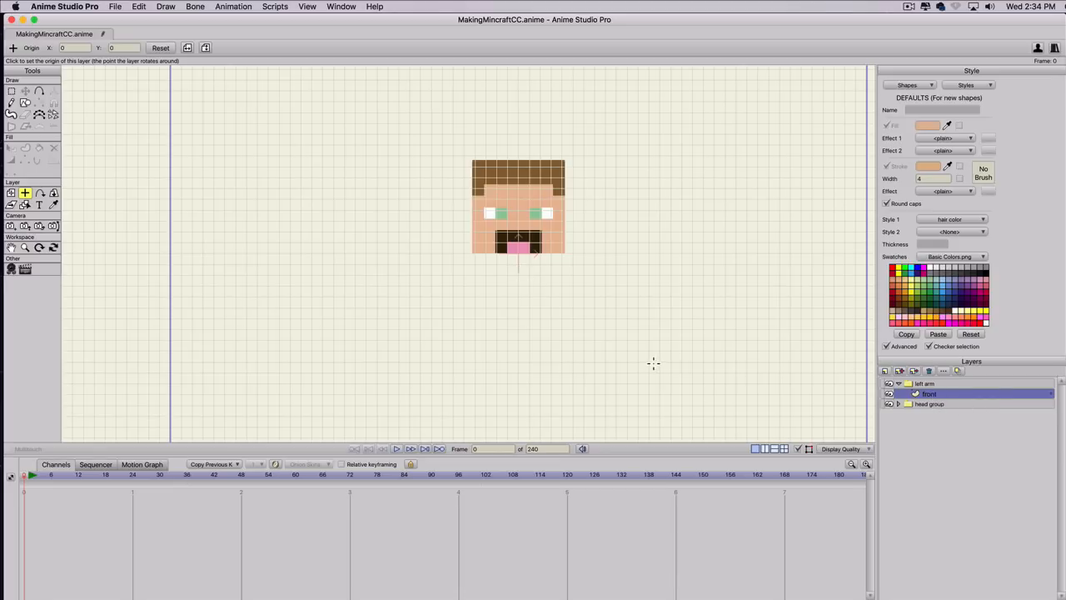
Draw a filled square of four by four grid cells on the front layer, diagonally outward from the head's lower-left corner.
key(s)
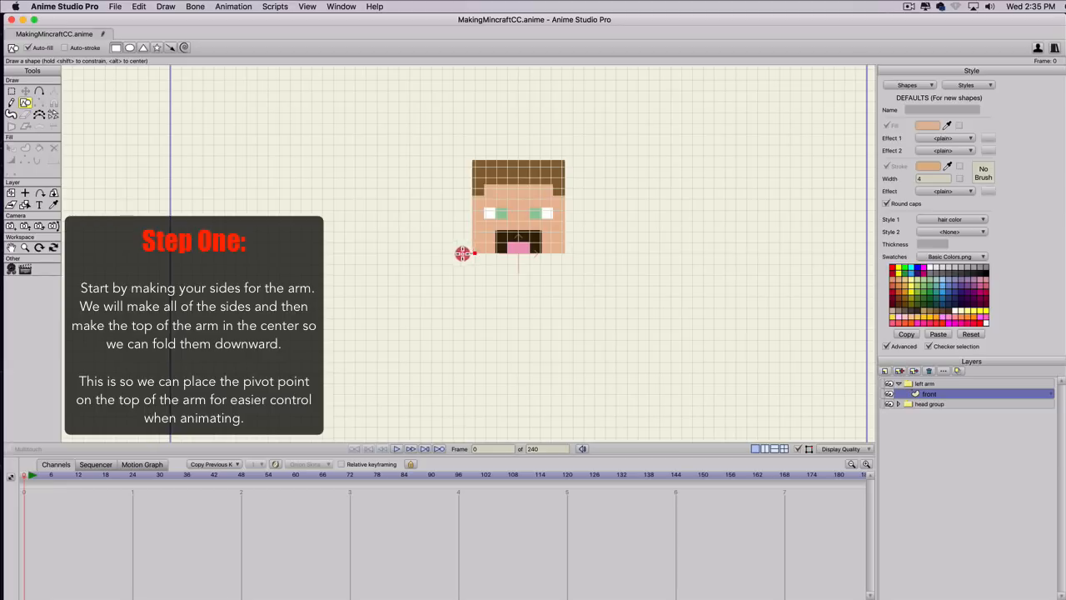
mouse_move(474, 254)
mouse_down()
mouse_move(429, 270)
mouse_move(429, 284)
mouse_up()
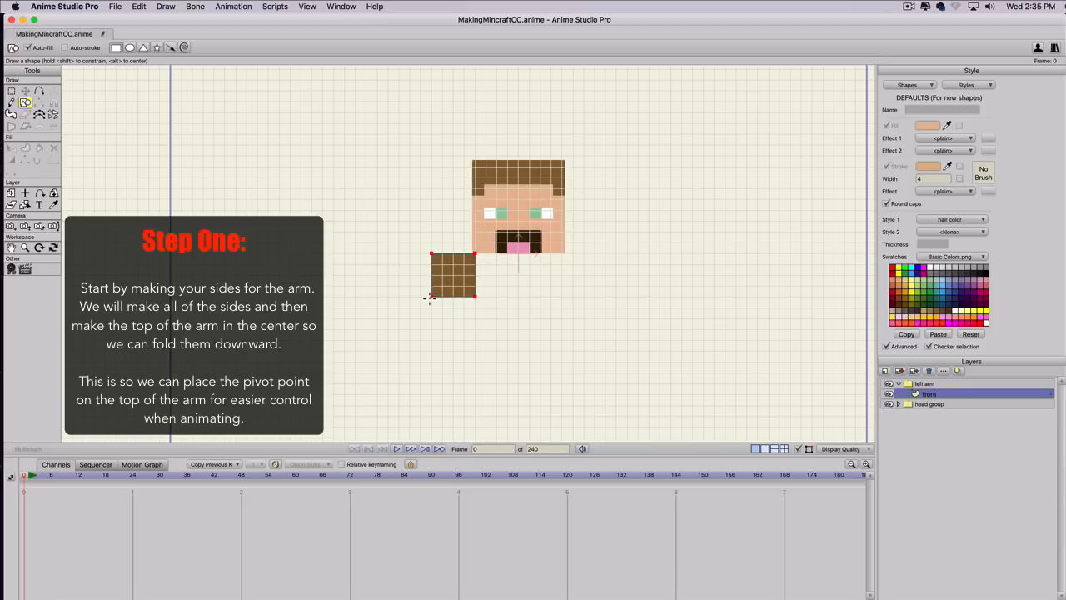
click(430, 297)
Remove the hair color style from the square on the front layer and give it a light blue fill.
key(q)
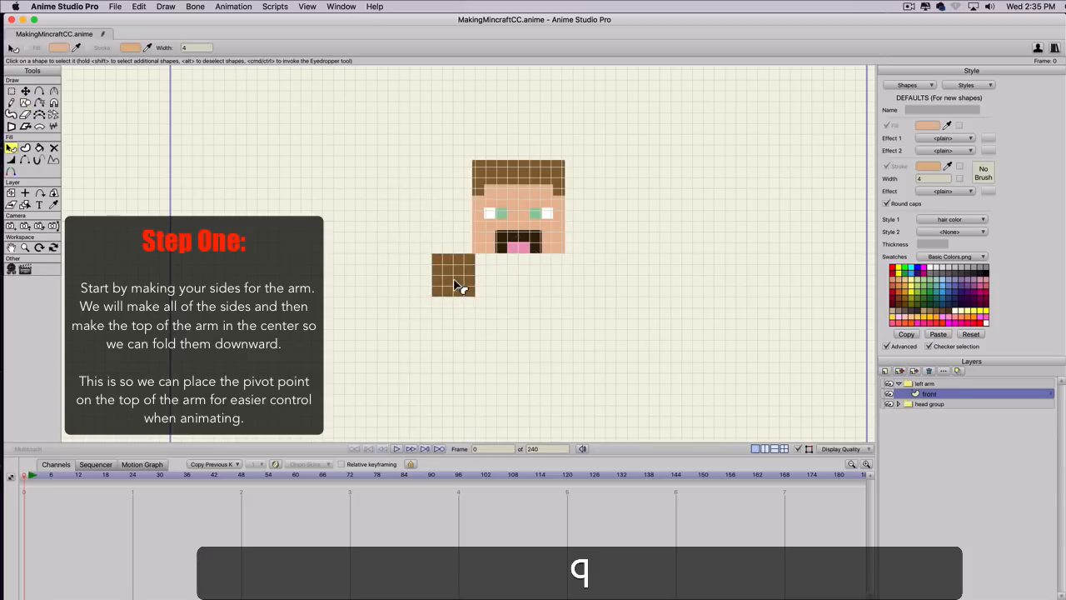
click(456, 286)
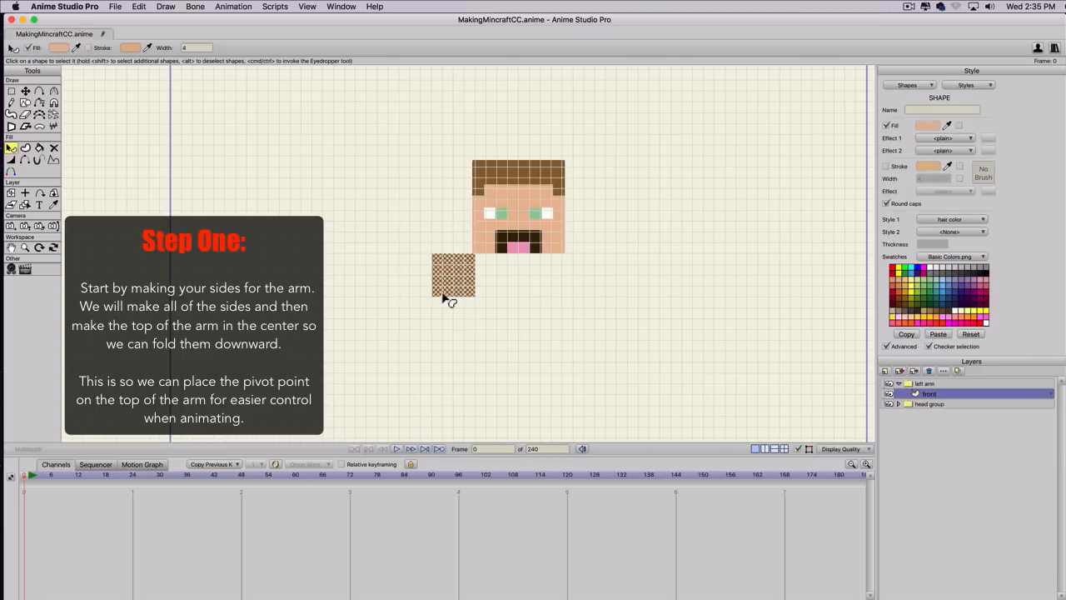
click(952, 219)
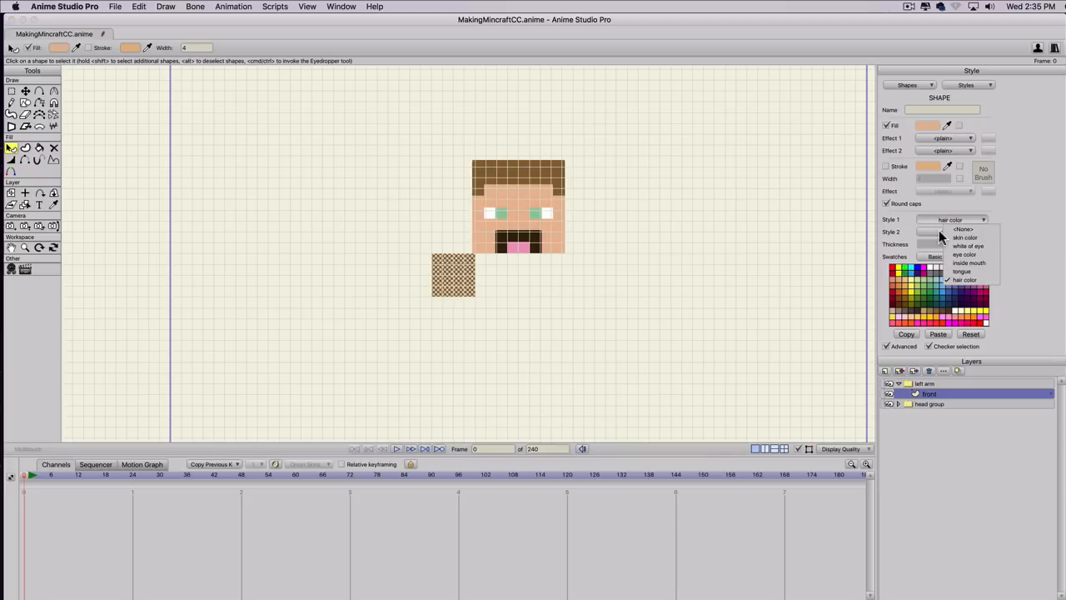
click(964, 228)
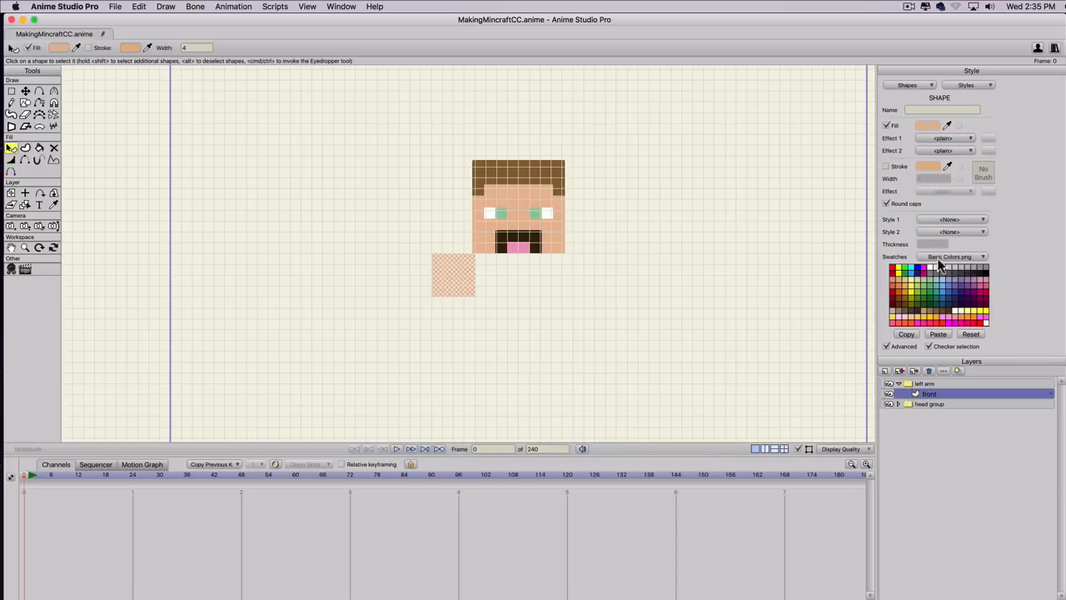
click(941, 279)
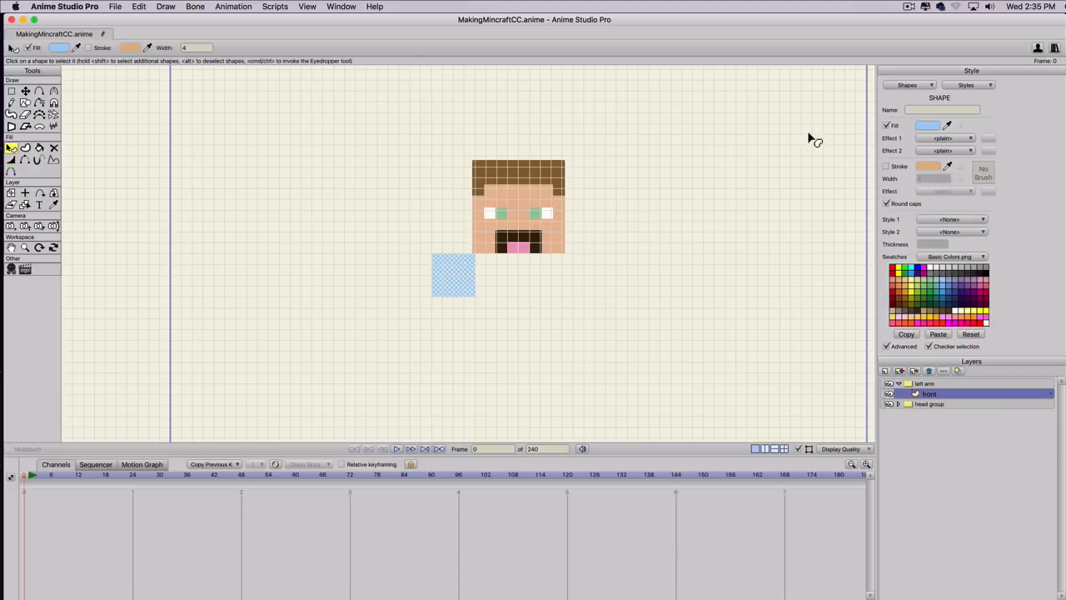
Create a new style from the light blue square and name it "shirt color".
click(963, 86)
click(964, 102)
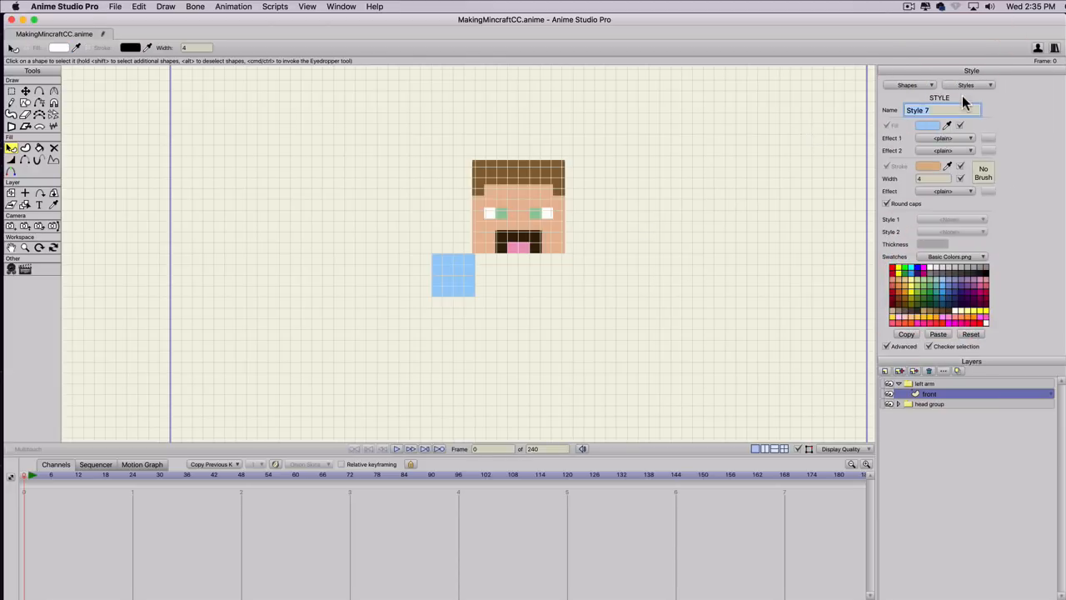
text(shirt color)
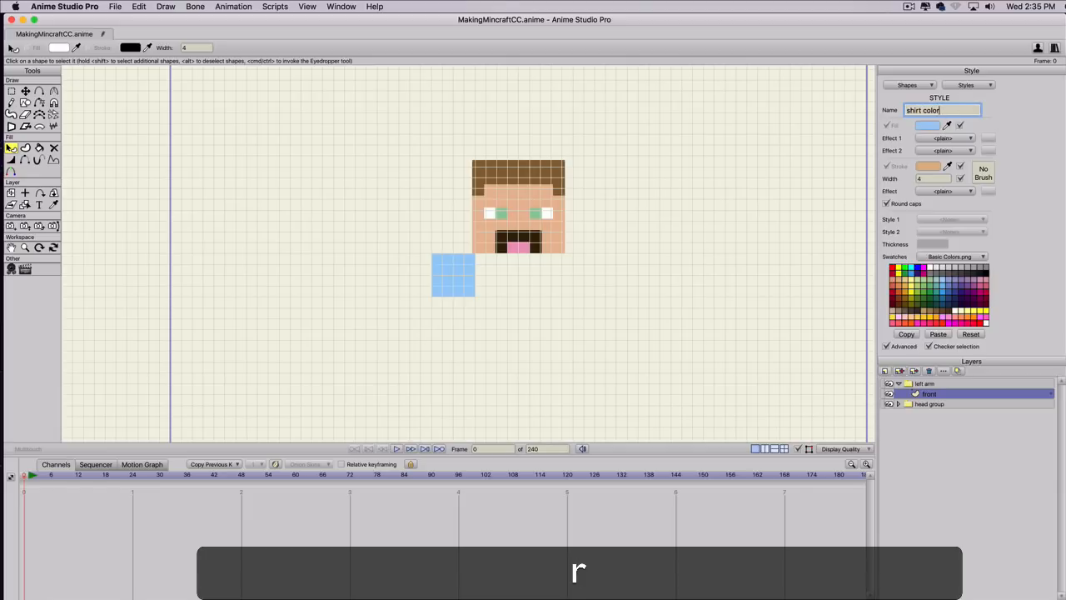
key(Return)
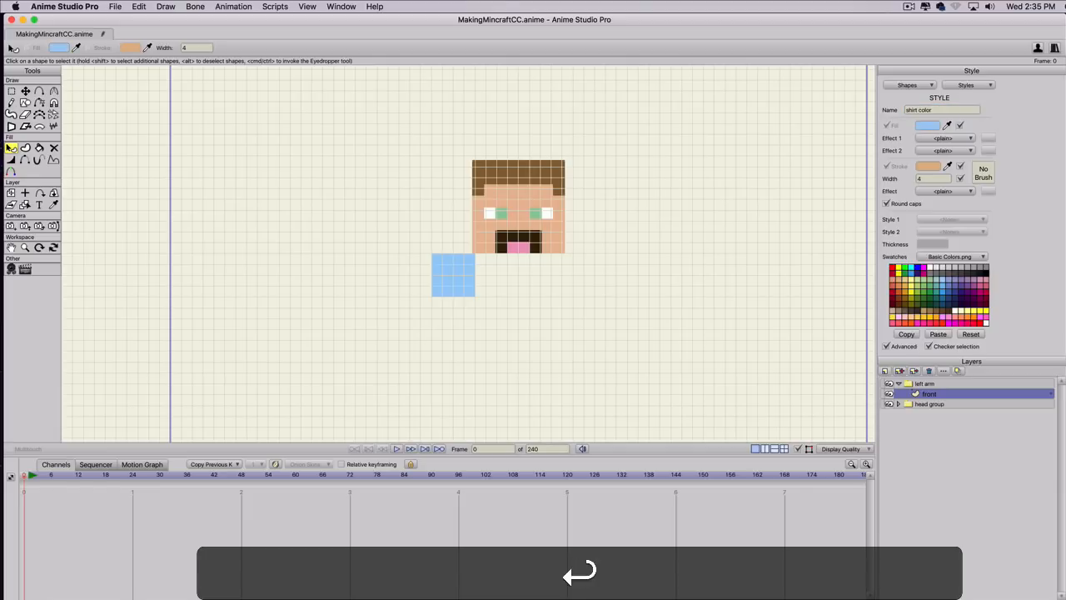
Draw a filled rectangle four grid cells wide and eight high directly beneath the blue square on the front layer.
key(s)
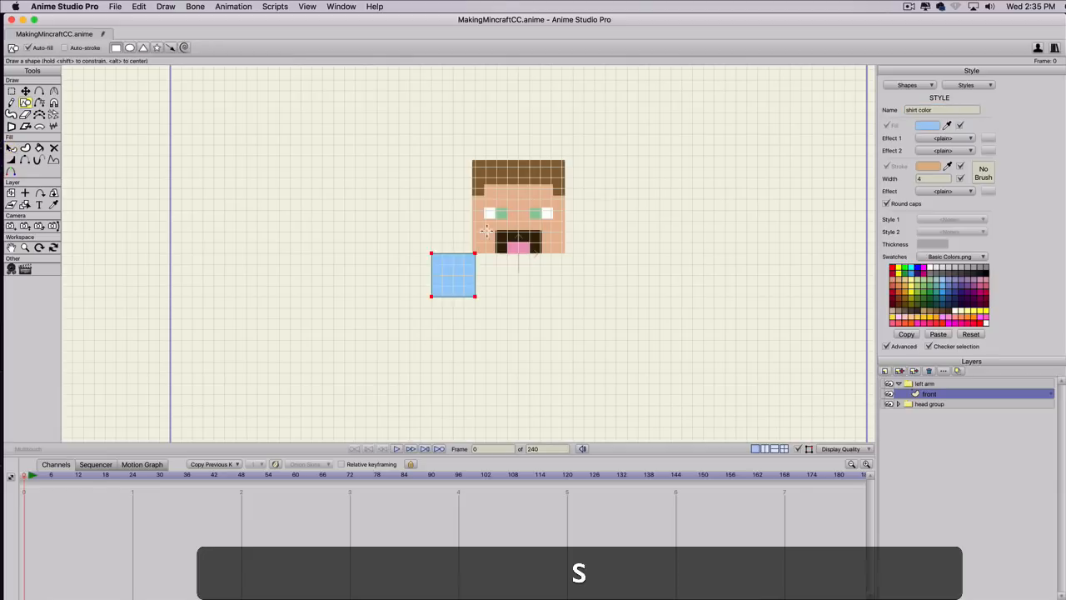
scroll(443, 305, up, 2)
scroll(440, 305, down, 1)
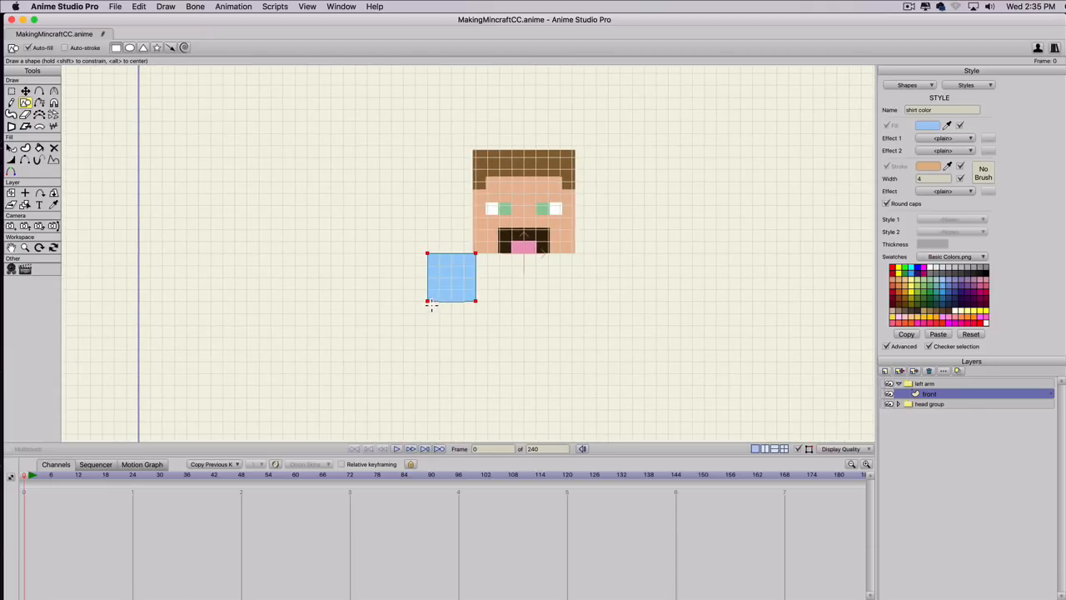
mouse_move(428, 303)
mouse_down()
mouse_move(443, 341)
mouse_move(476, 350)
mouse_move(475, 386)
mouse_move(479, 353)
mouse_move(478, 395)
mouse_up()
Apply the skin color style to the lower rectangle of the arm and deselect it.
key(q)
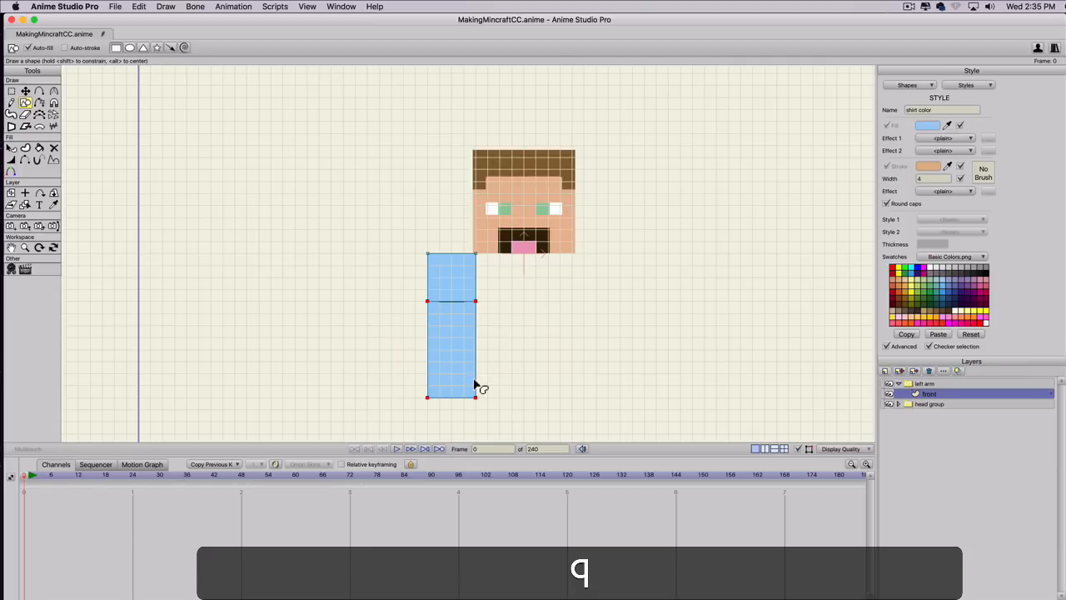
click(472, 369)
click(950, 220)
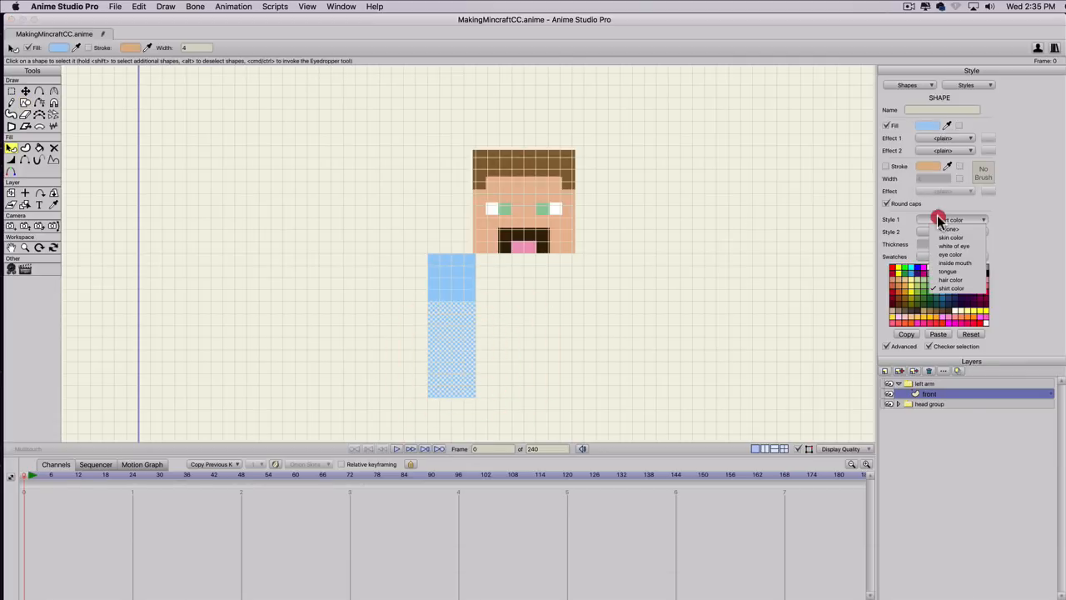
click(950, 237)
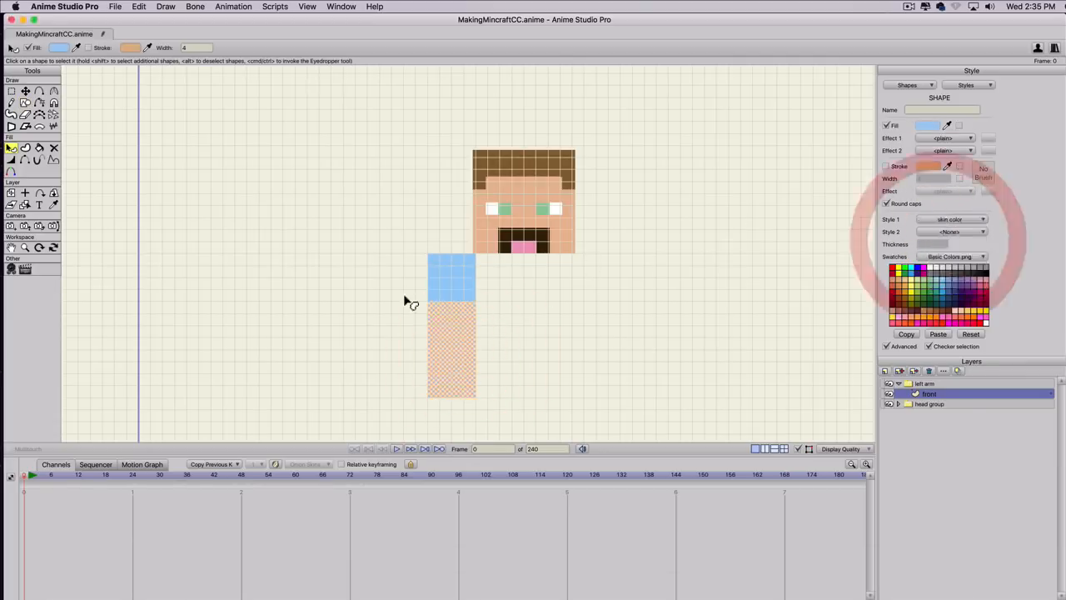
click(519, 310)
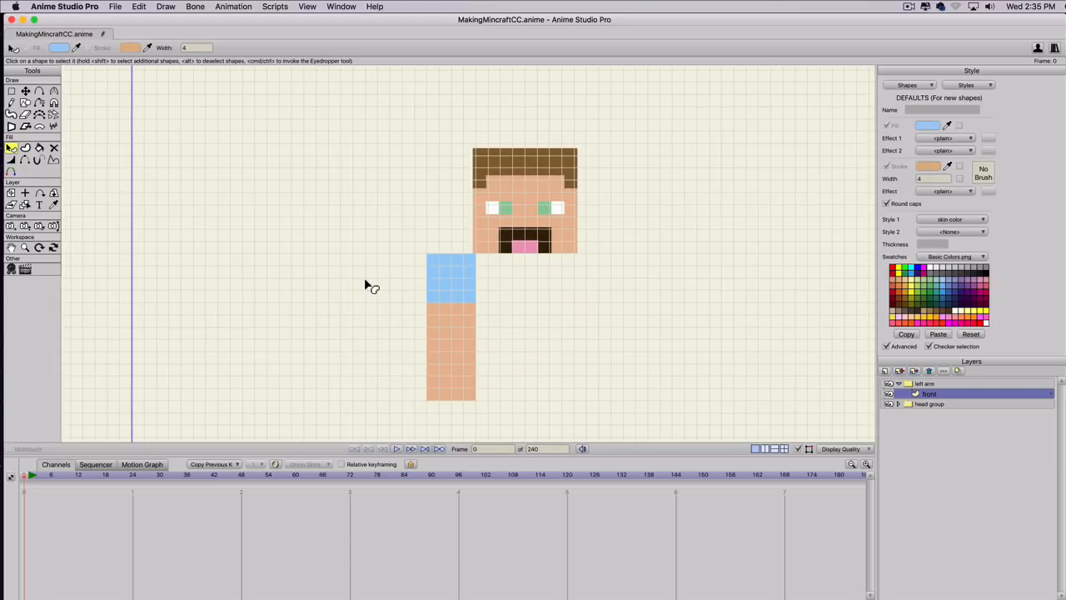
Create a vector layer named "top" in the left arm group.
click(883, 370)
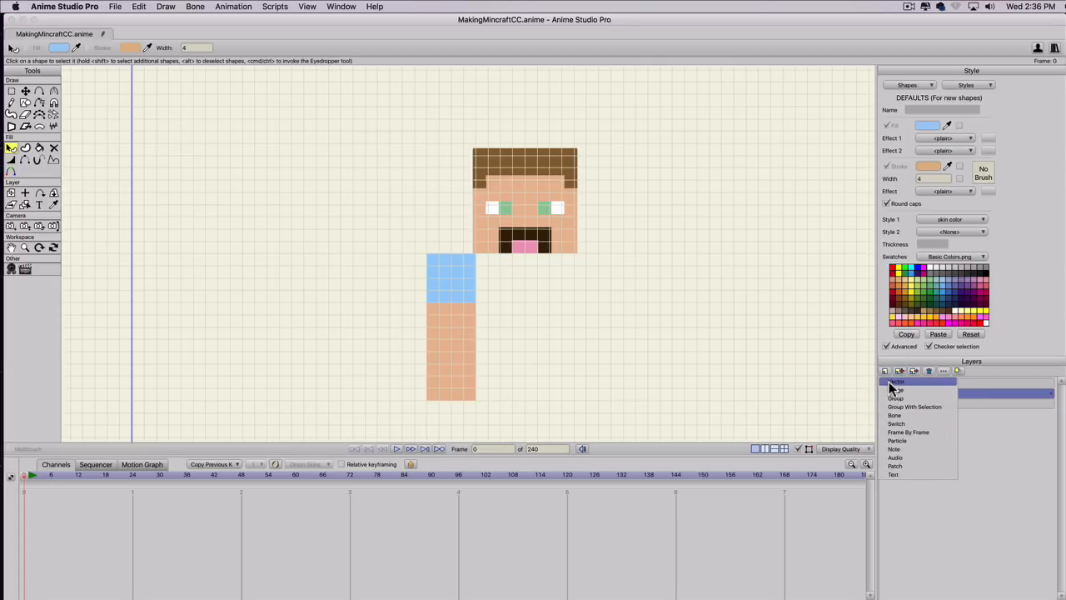
click(891, 383)
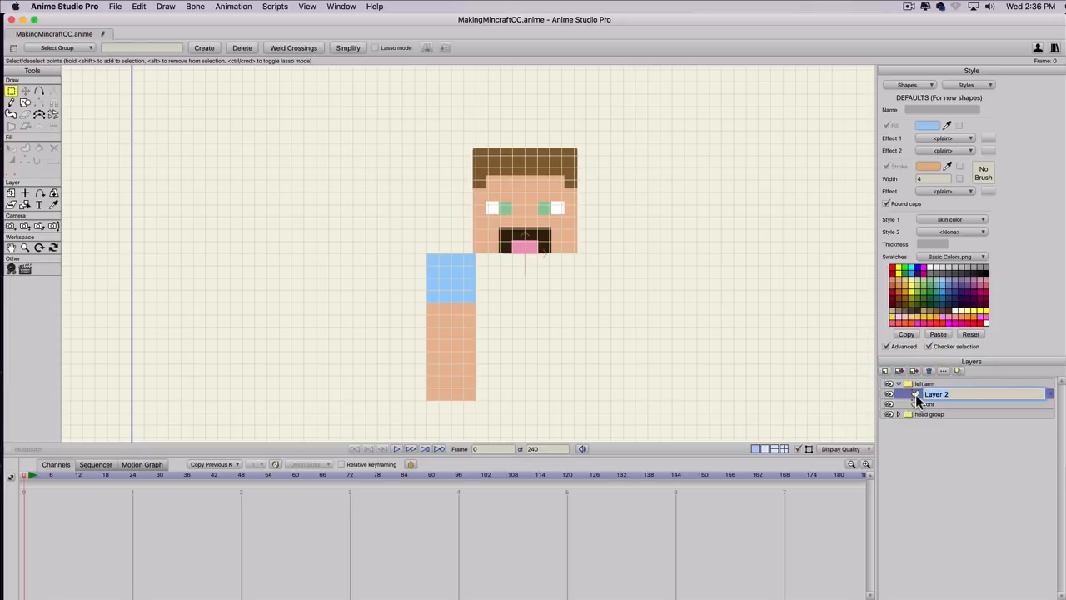
text(top)
key(Return)
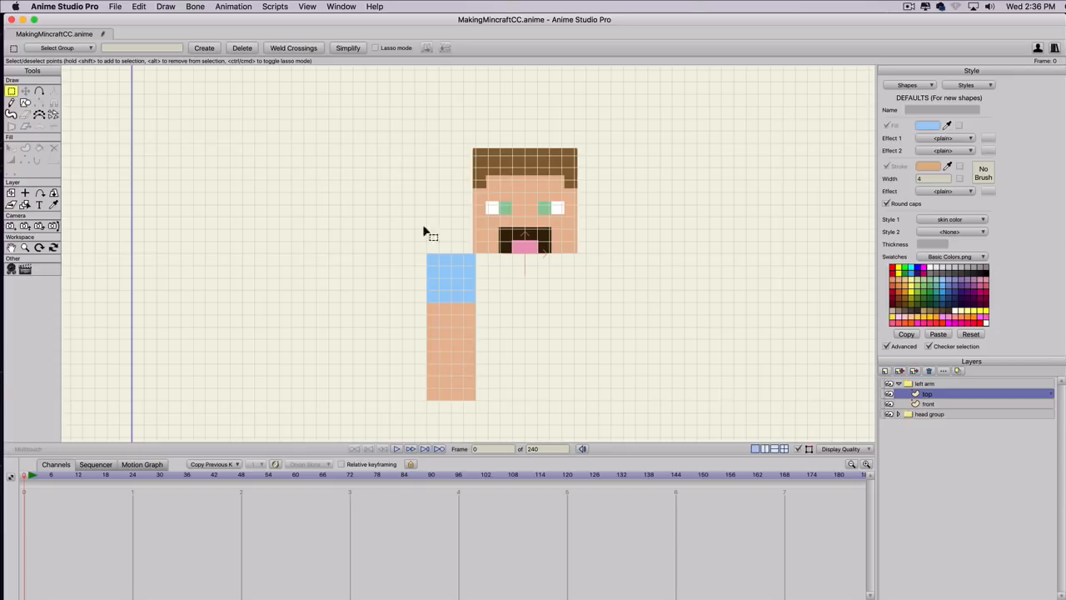
Draw a four by four cell square on the top layer directly above the blue sleeve and apply the shirt color style.
key(s)
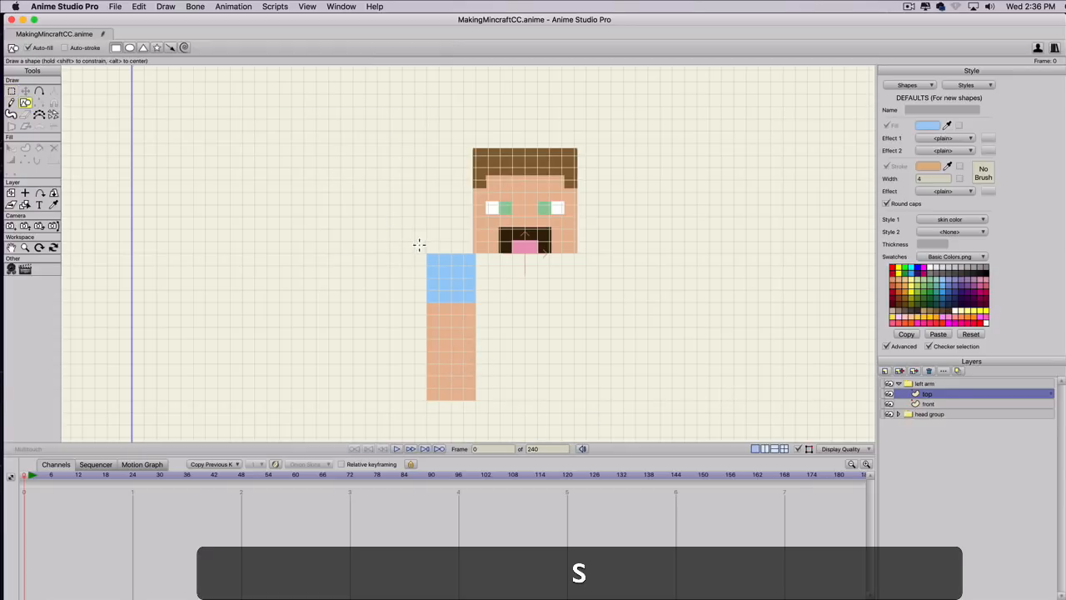
drag(427, 253, 476, 204)
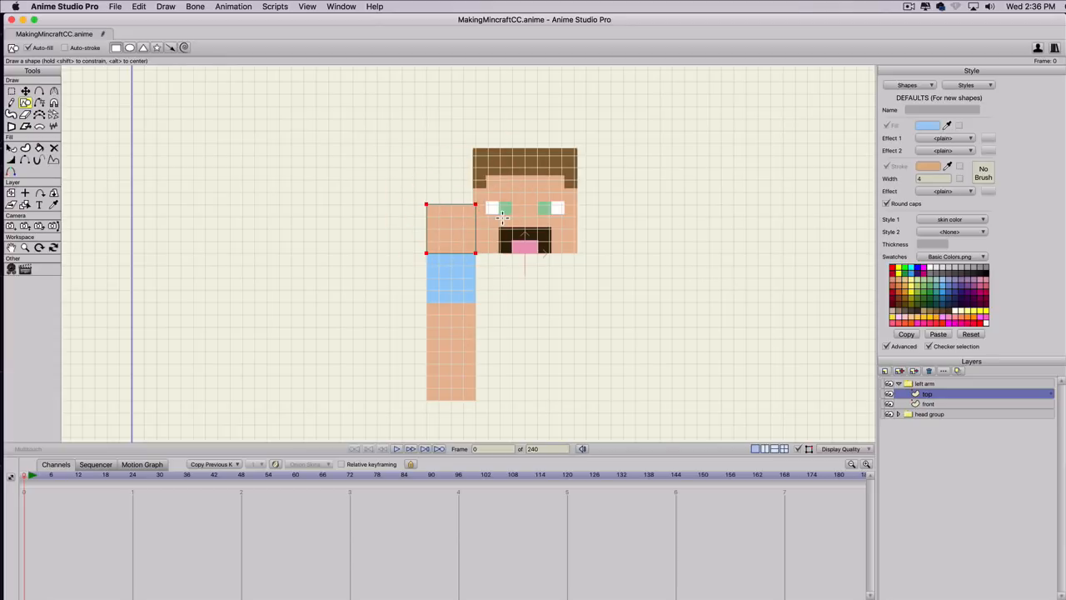
key(q)
click(452, 221)
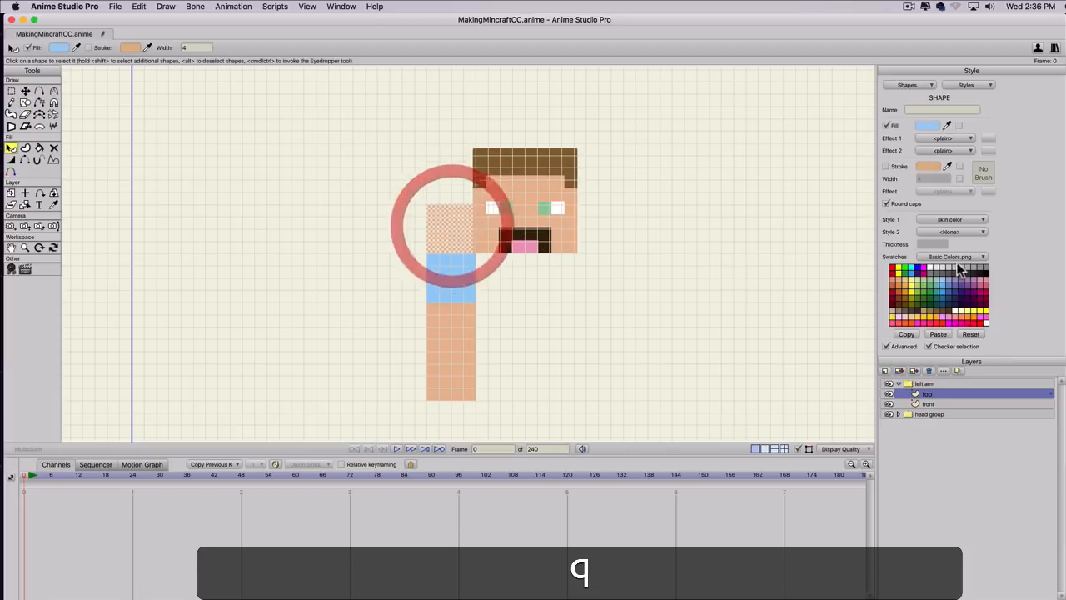
click(938, 219)
click(937, 287)
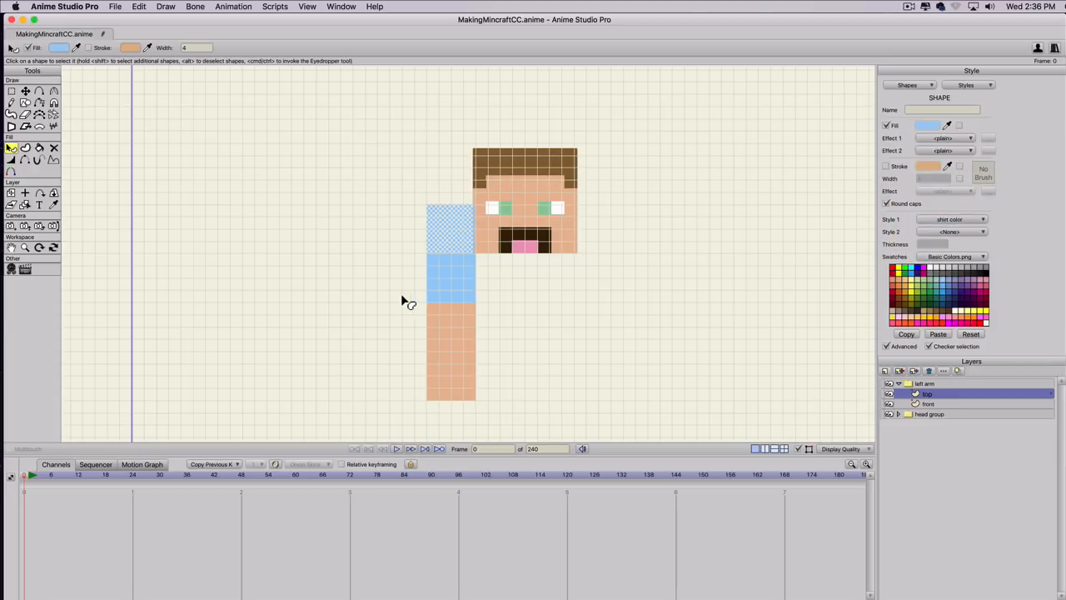
Duplicate the arm's front layer and name the copy "back".
click(926, 404)
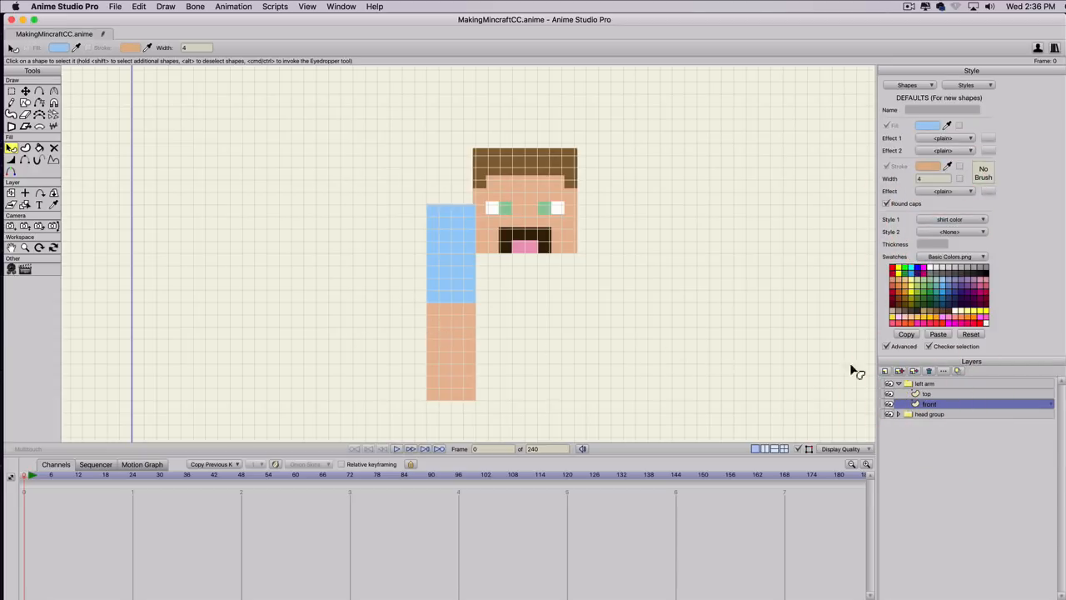
click(900, 370)
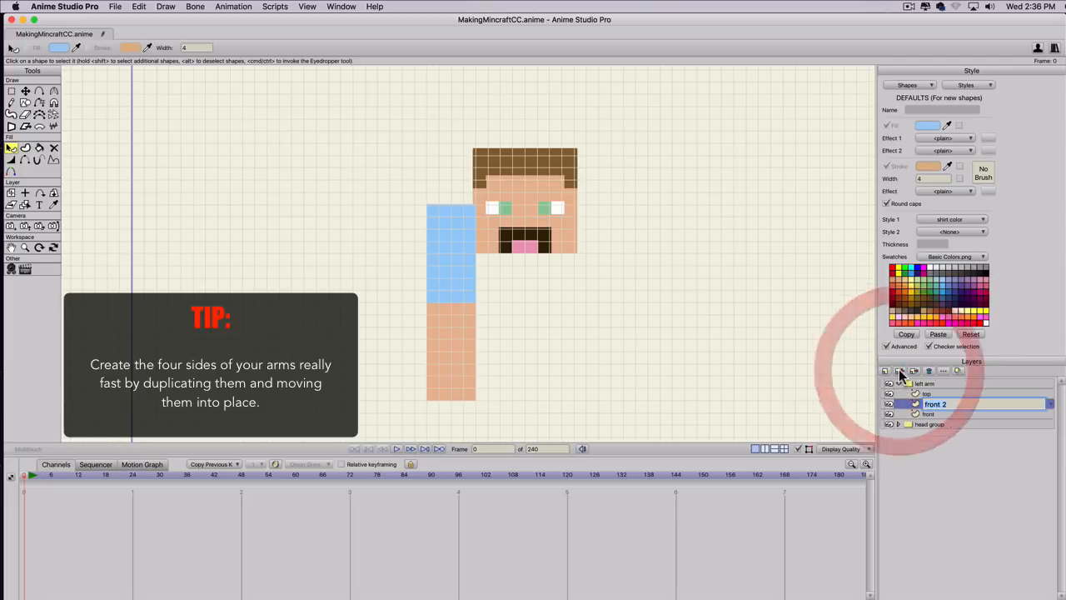
text(back)
key(Return)
Turn all shapes on the back layer upside down and place them with the blue end on the top square's upper edge.
key(t)
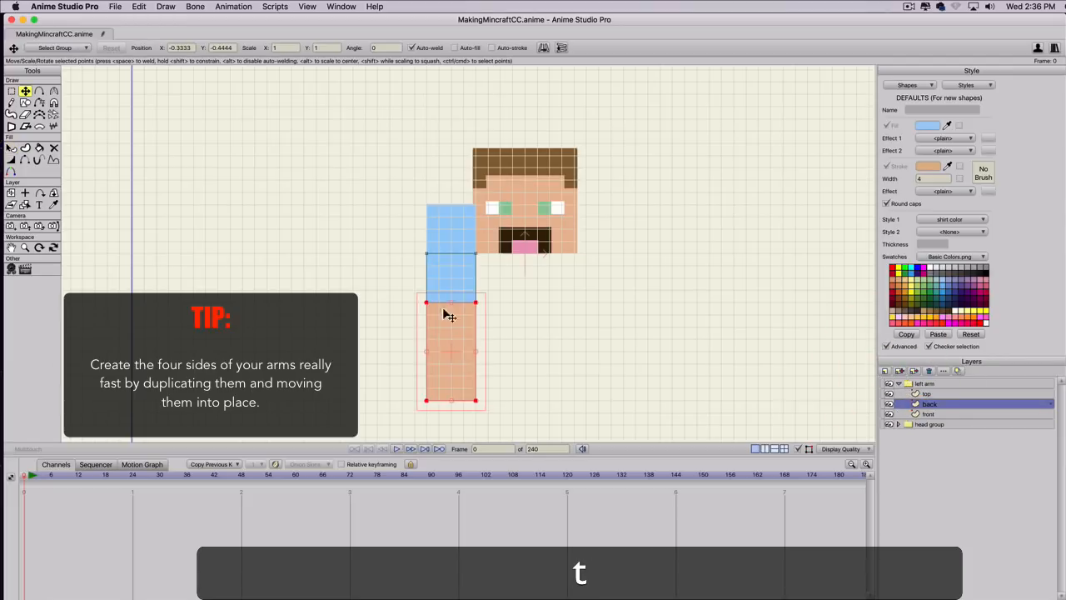
key(super+a)
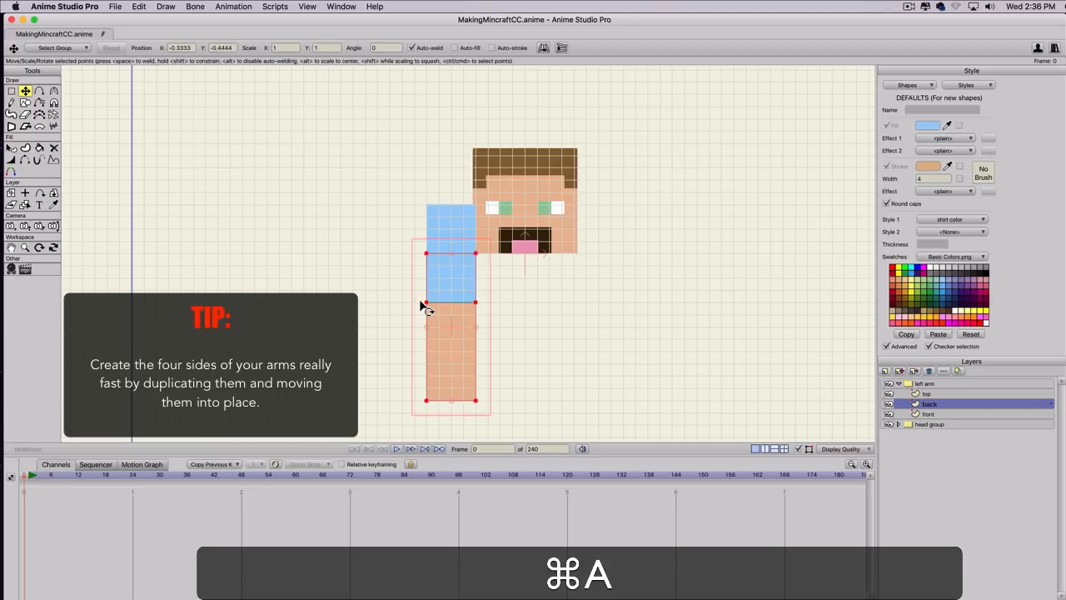
drag(419, 246, 440, 188)
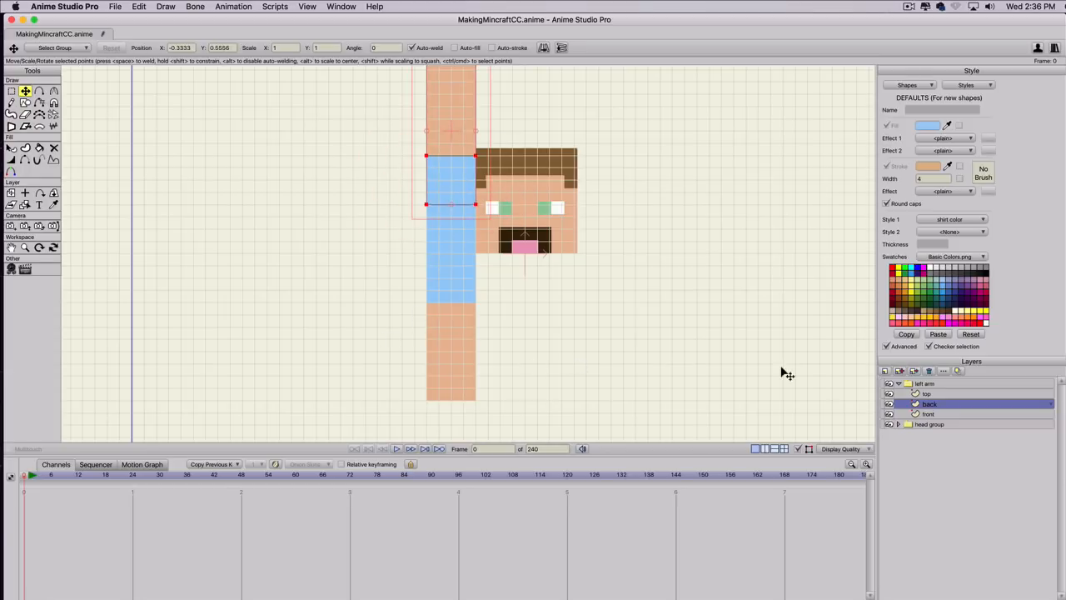
Duplicate the back layer and name the copy "left".
click(899, 372)
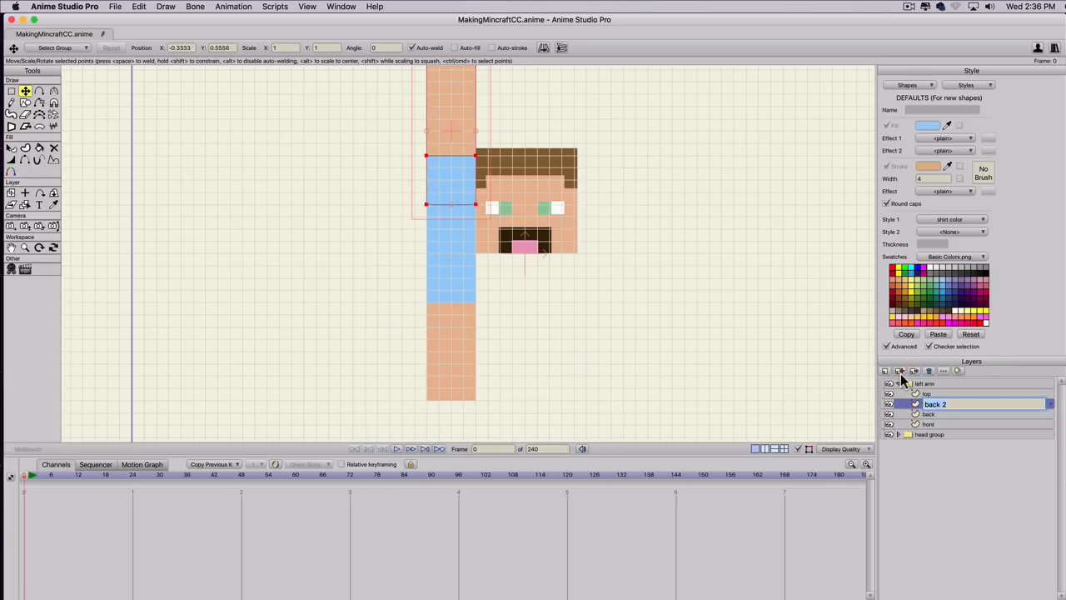
text(left)
key(Return)
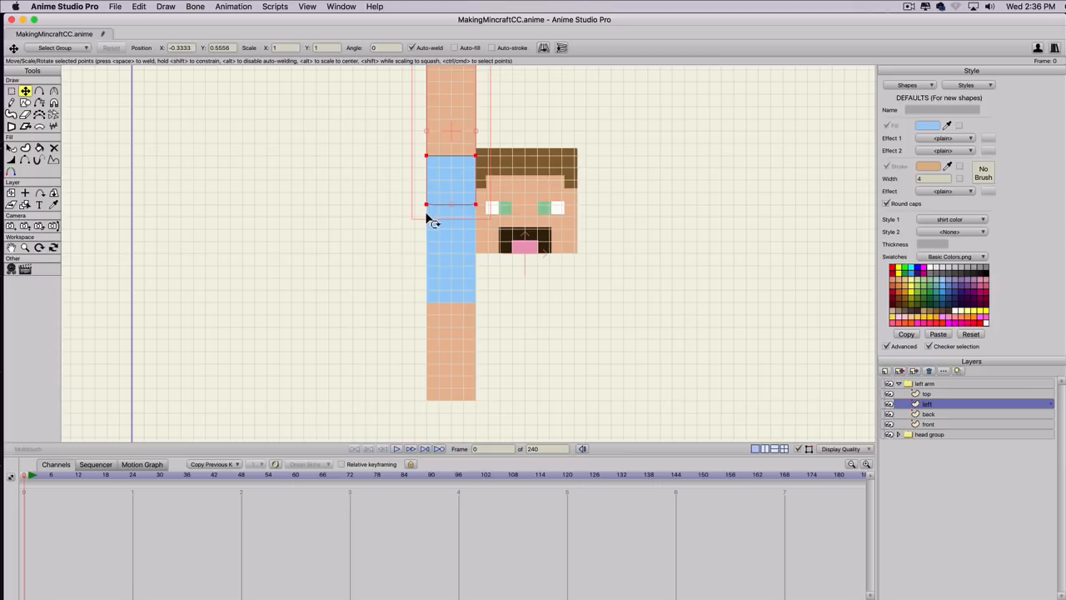
Rotate the left layer's shapes 90° counterclockwise and place their blue end against the top square's left edge.
key(shift)
drag(422, 218, 572, 171)
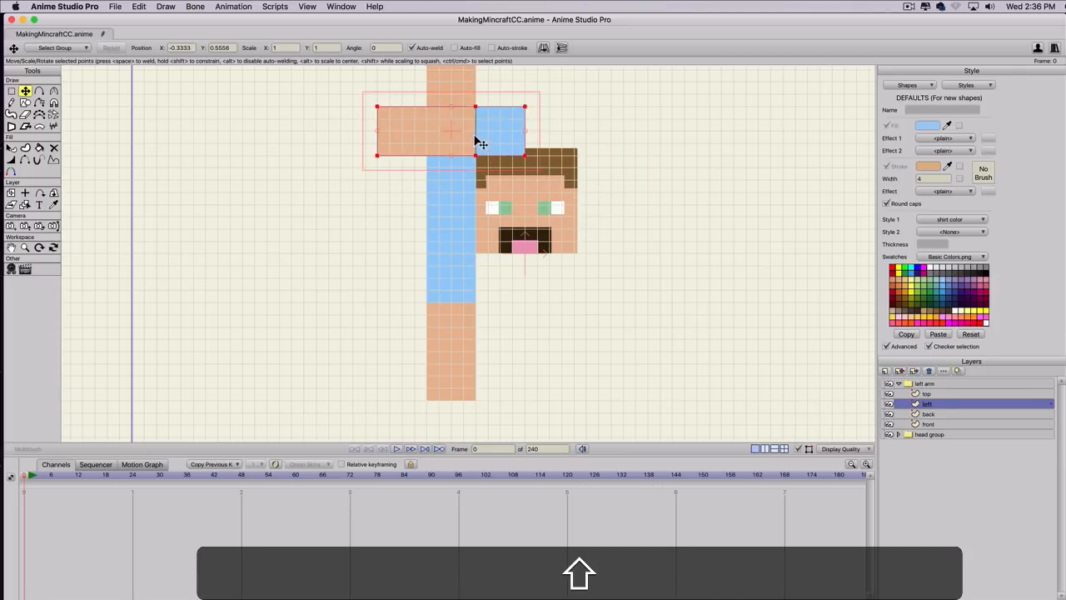
drag(476, 138, 380, 233)
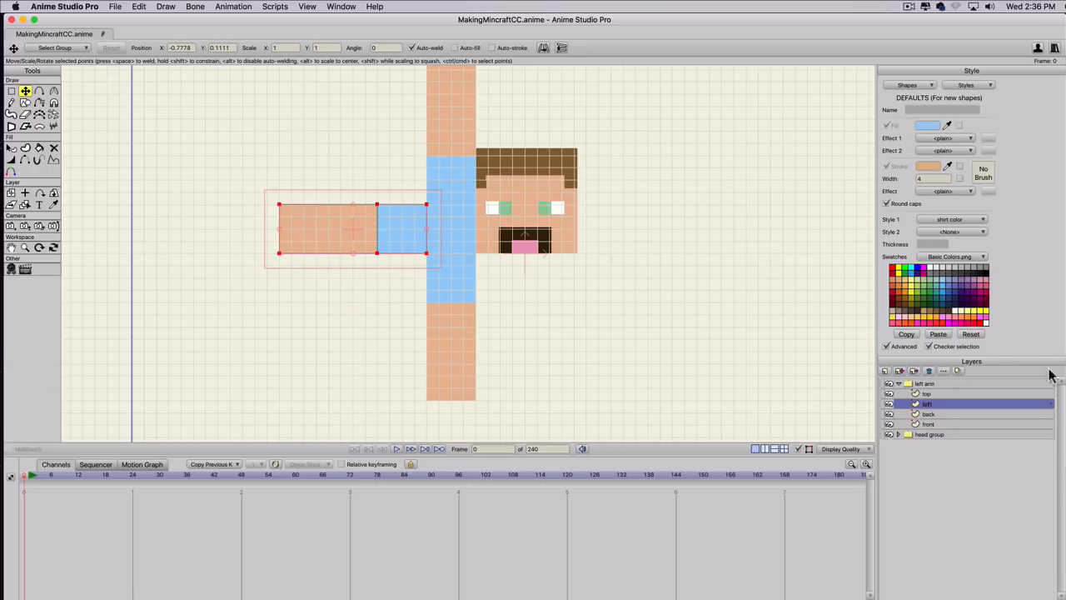
Duplicate the left layer and name the copy "right".
click(900, 372)
text(roght)
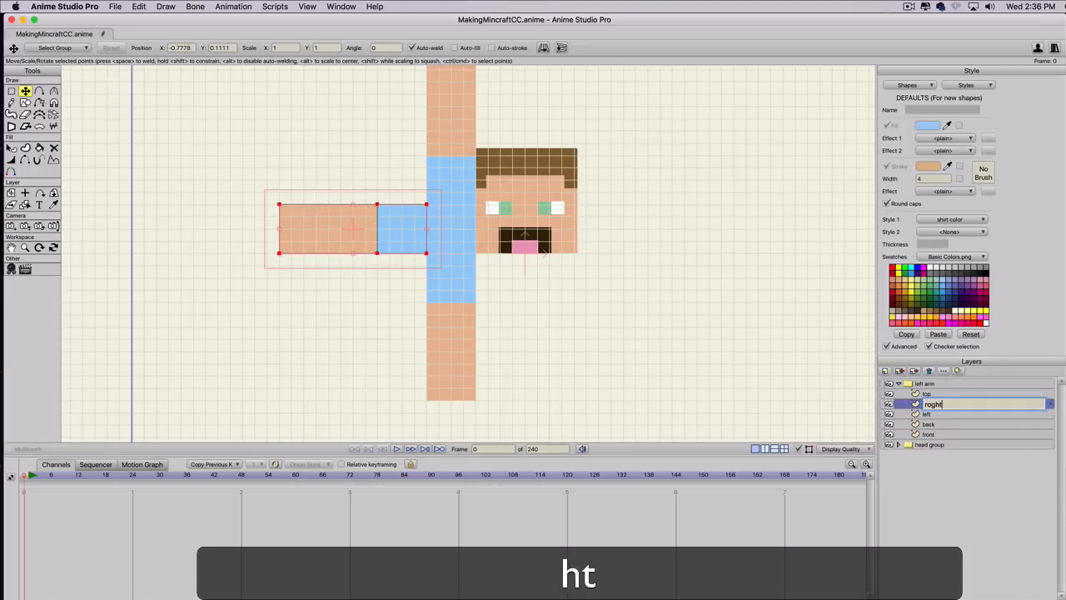
key(BackSpace)
key(BackSpace)
key(BackSpace)
text(ight)
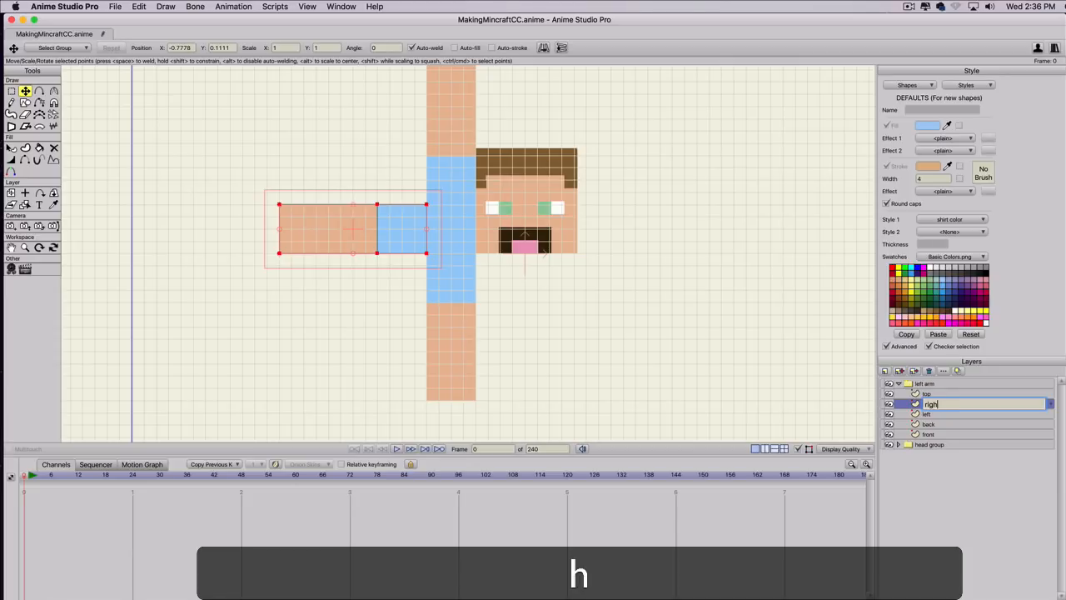
key(Return)
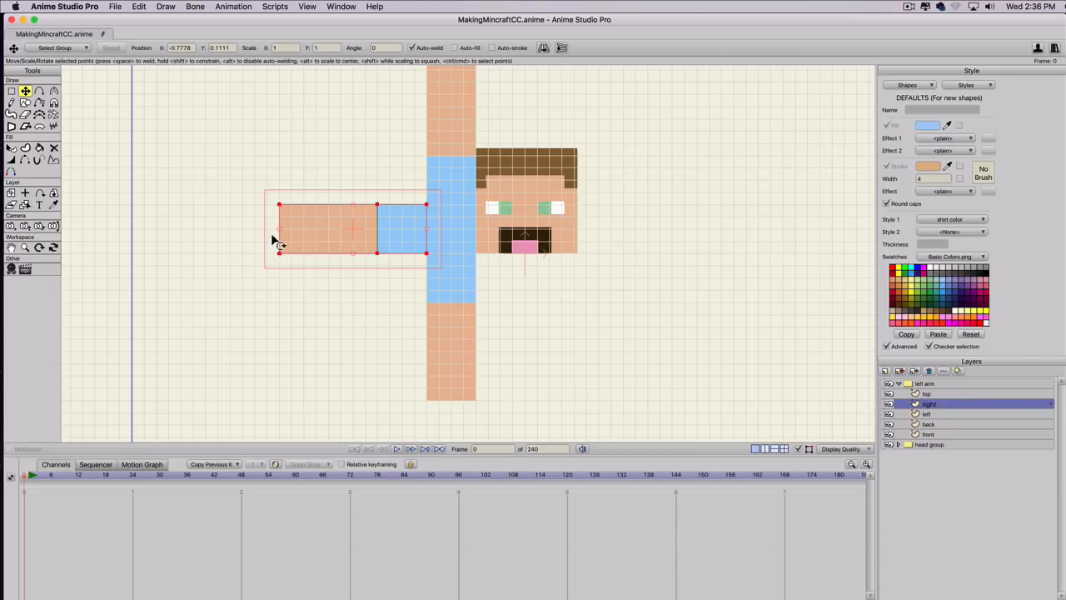
Rotate the right layer's shapes 180° and place their blue end against the top square's right edge.
key(shift)
drag(281, 222, 500, 246)
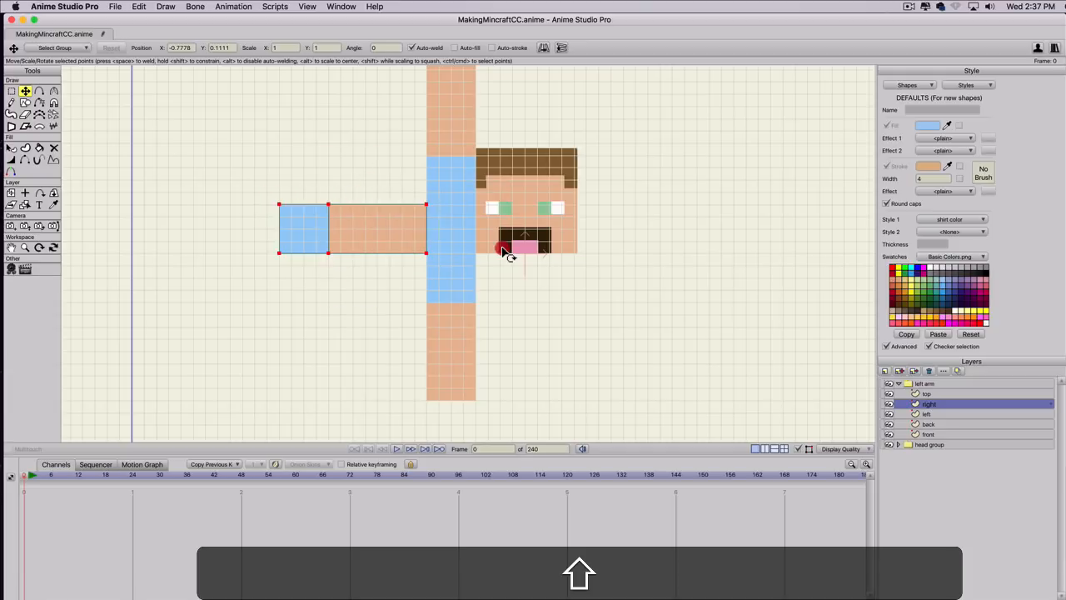
drag(295, 252, 495, 255)
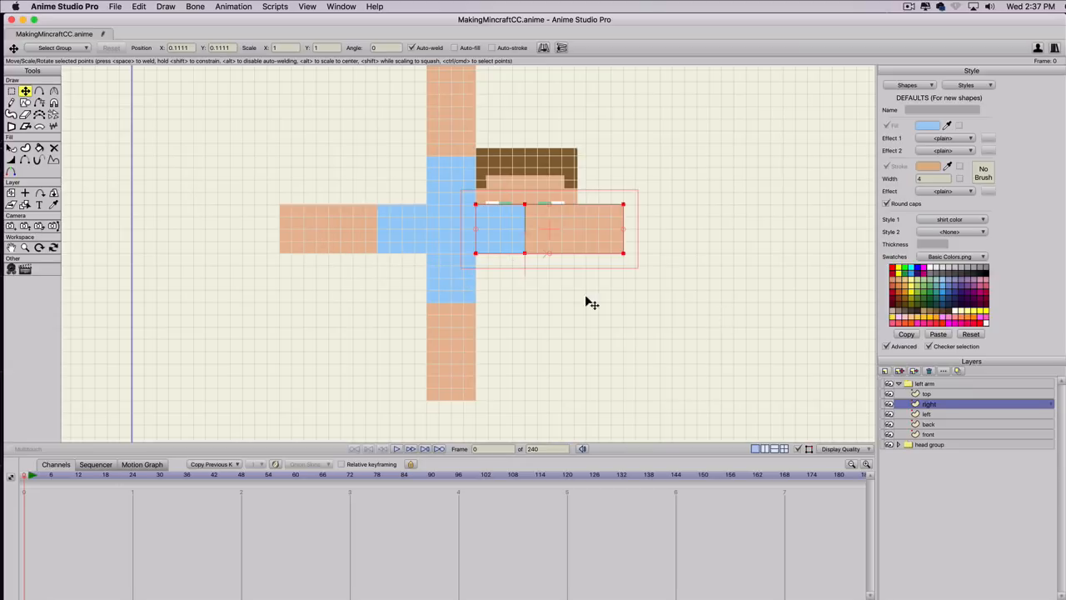
Draw a rectangle 12 by 4 grid squares just below the right layer's shapes, matching their outer size.
key(s)
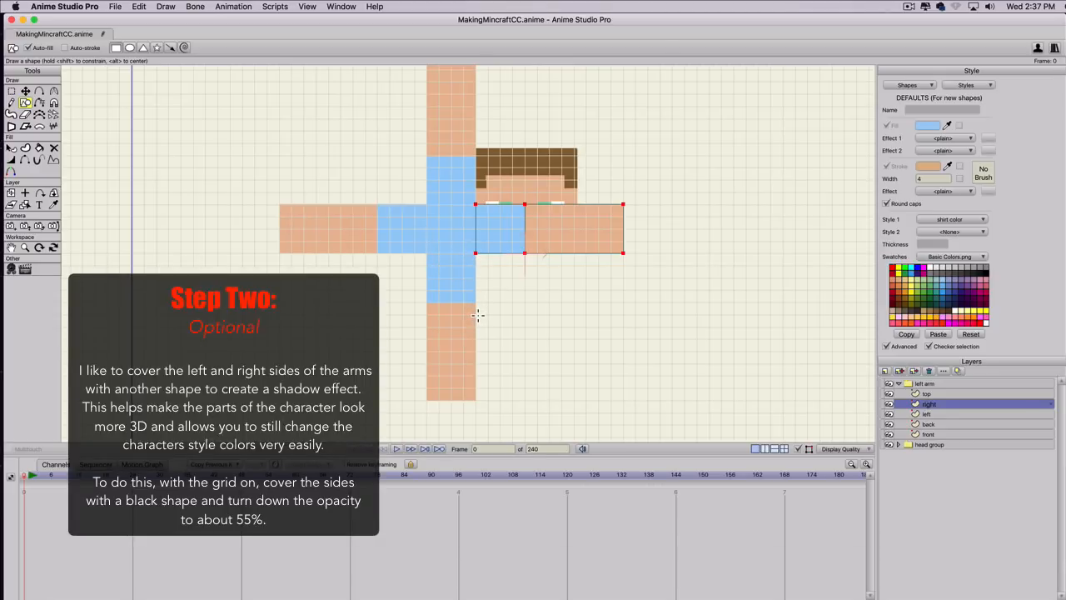
mouse_move(476, 315)
mouse_down()
mouse_move(512, 279)
mouse_move(606, 262)
mouse_up()
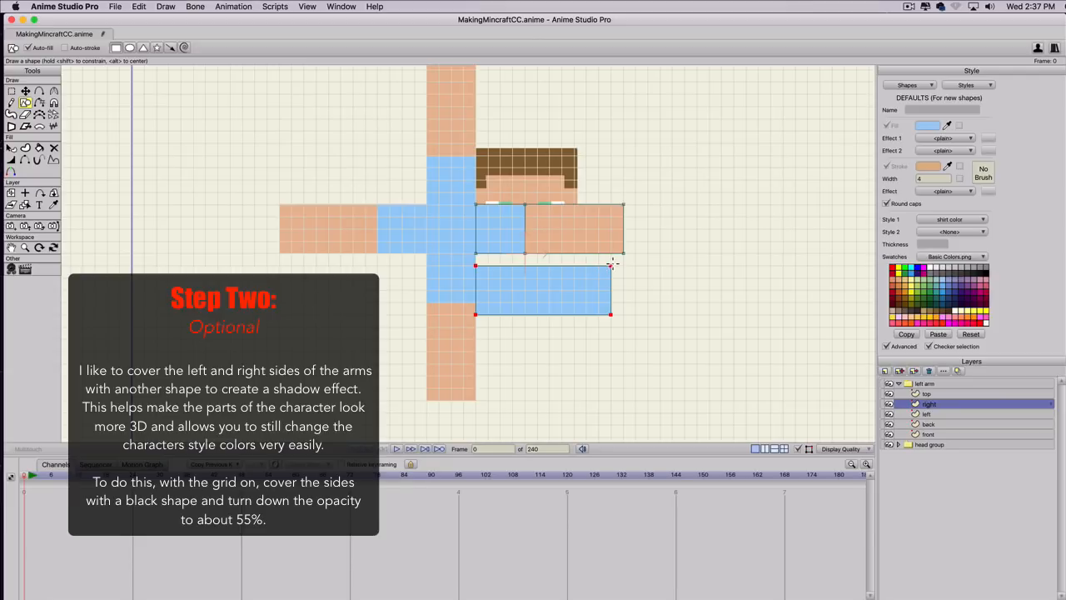
drag(615, 265, 624, 265)
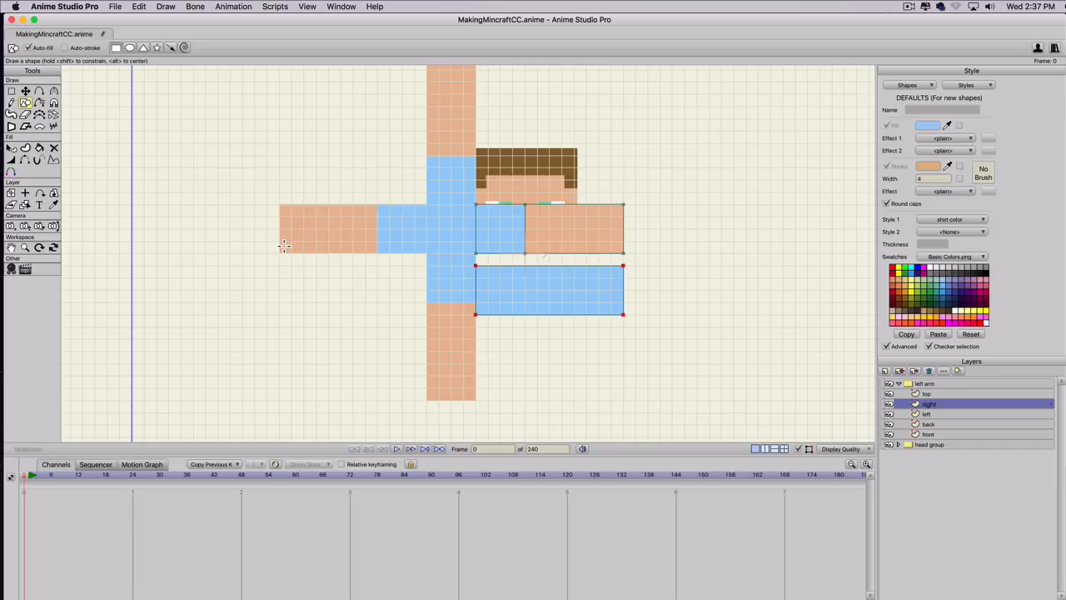
Remove the shirt color style from the new rectangle and fill it with black.
key(q)
click(525, 306)
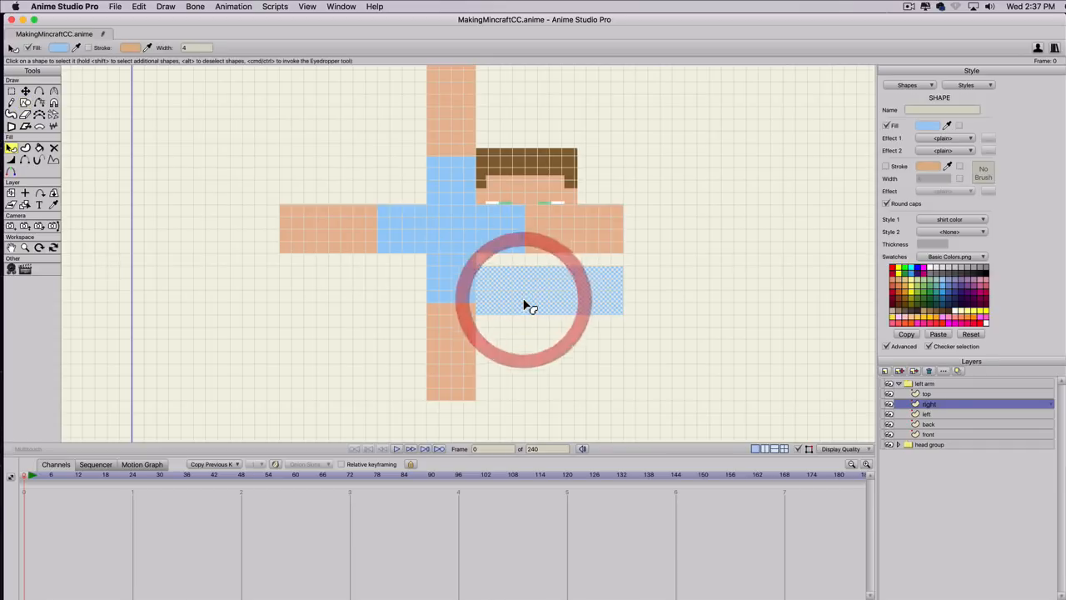
click(937, 223)
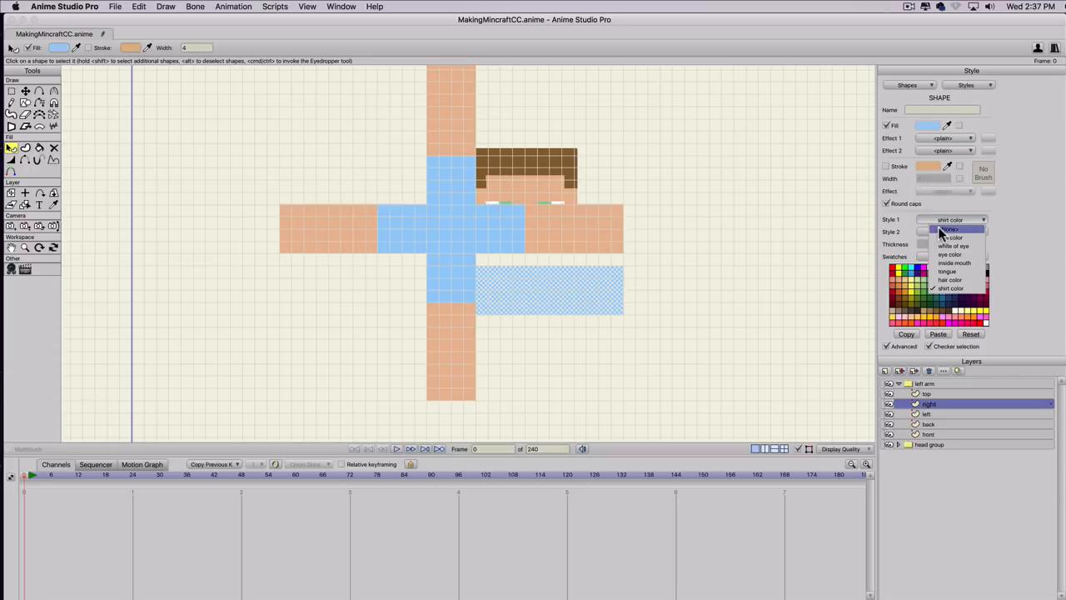
click(945, 228)
click(985, 272)
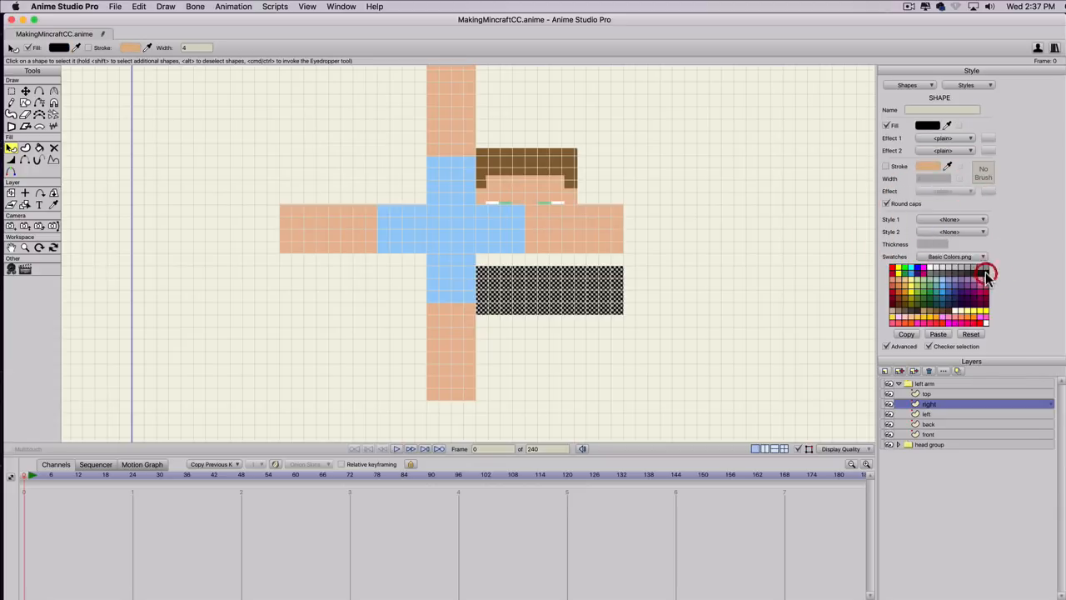
Set the alpha of the black rectangle's fill to 25.
click(928, 123)
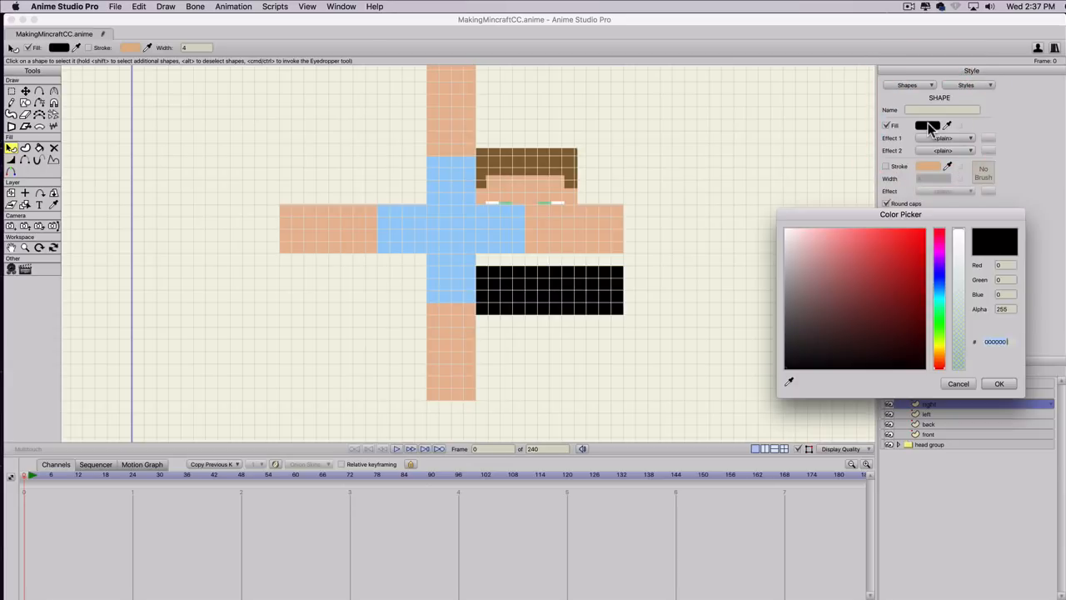
drag(958, 350, 958, 355)
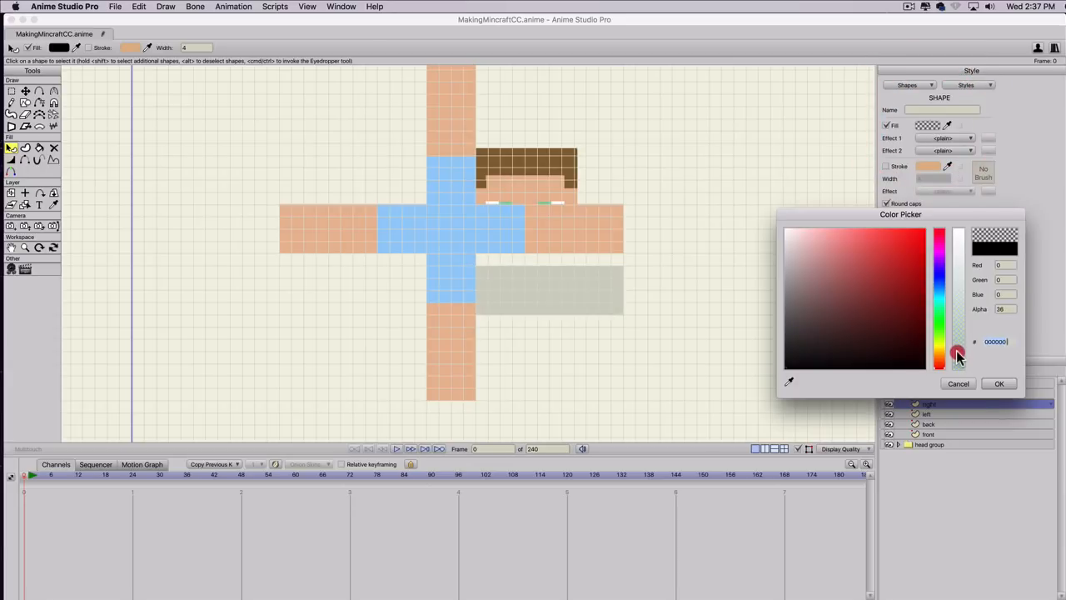
drag(1010, 310, 957, 299)
text(25)
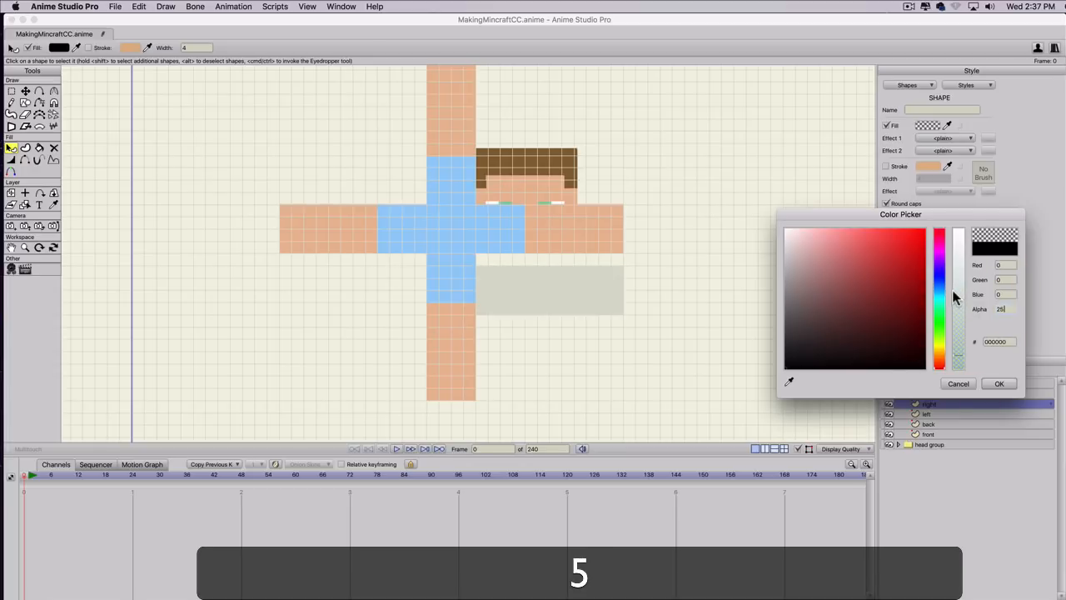
click(999, 384)
Create a new style from the translucent black rectangle and name it "shader".
key(t)
click(567, 301)
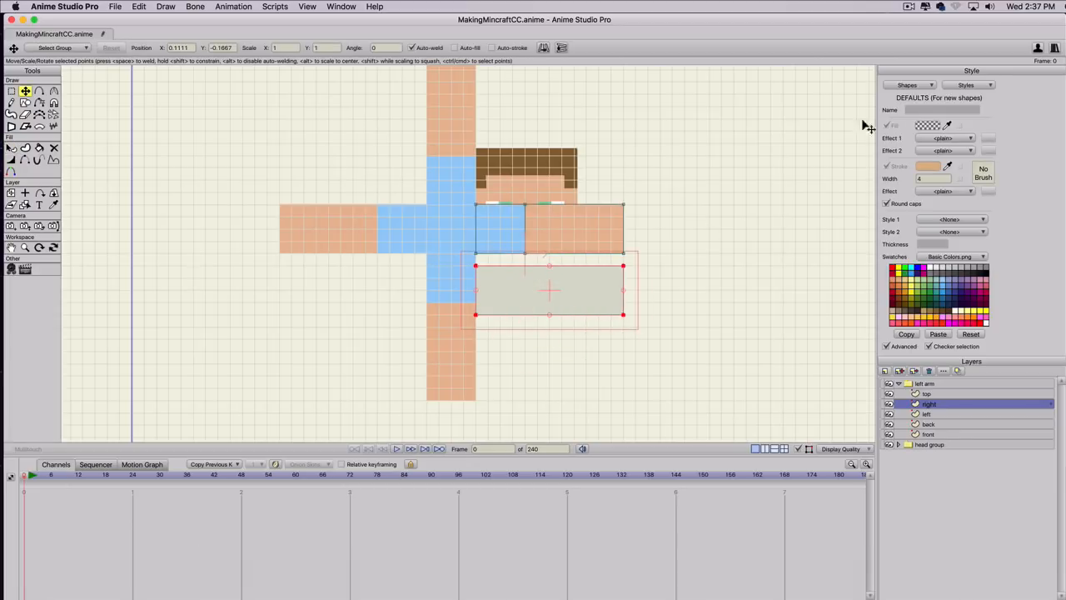
key(q)
click(612, 283)
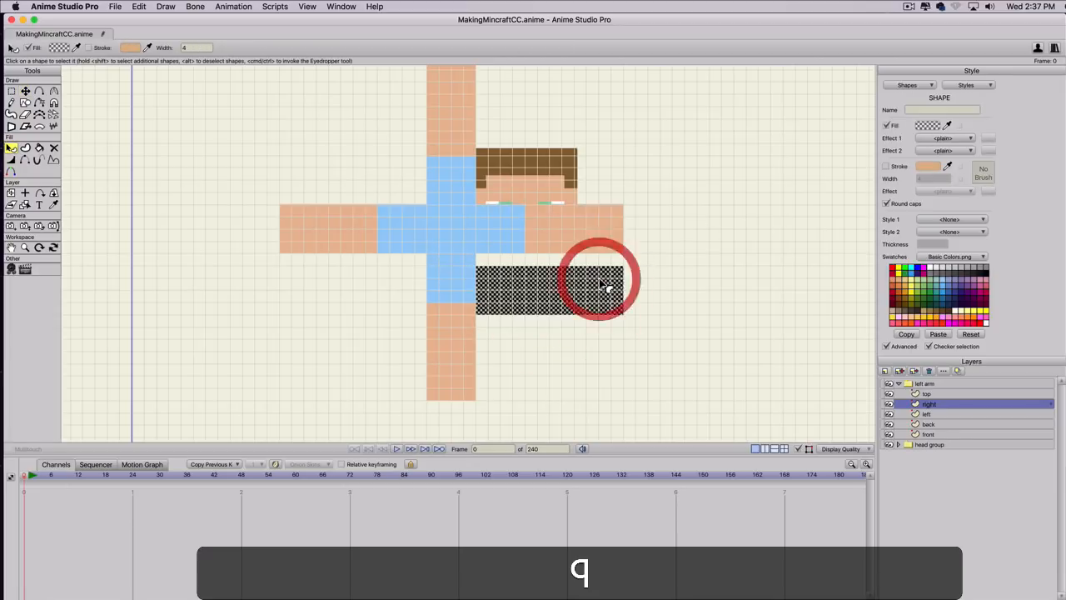
click(964, 85)
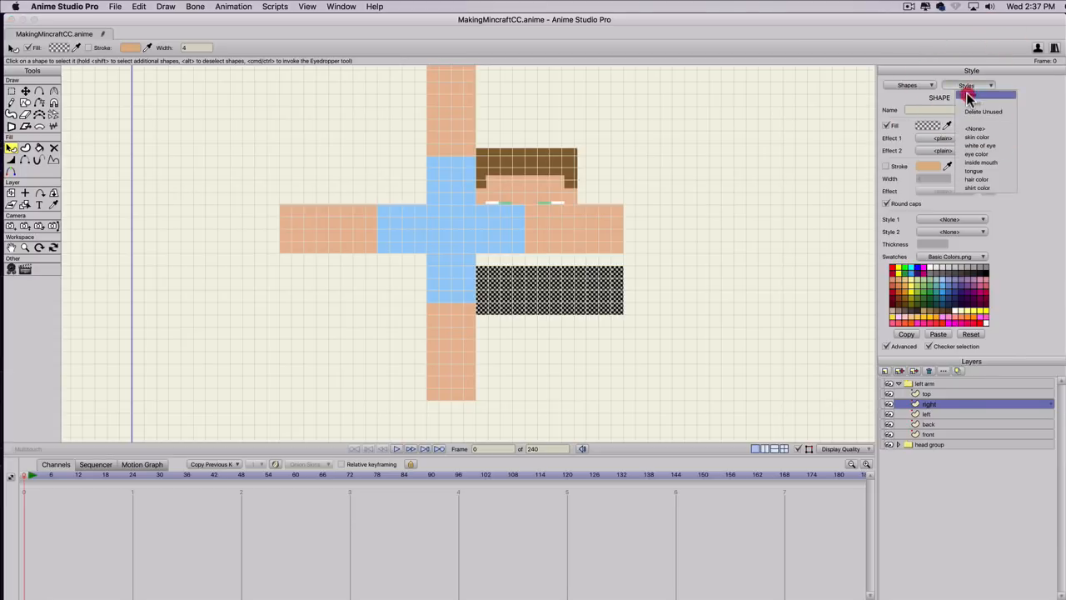
click(969, 96)
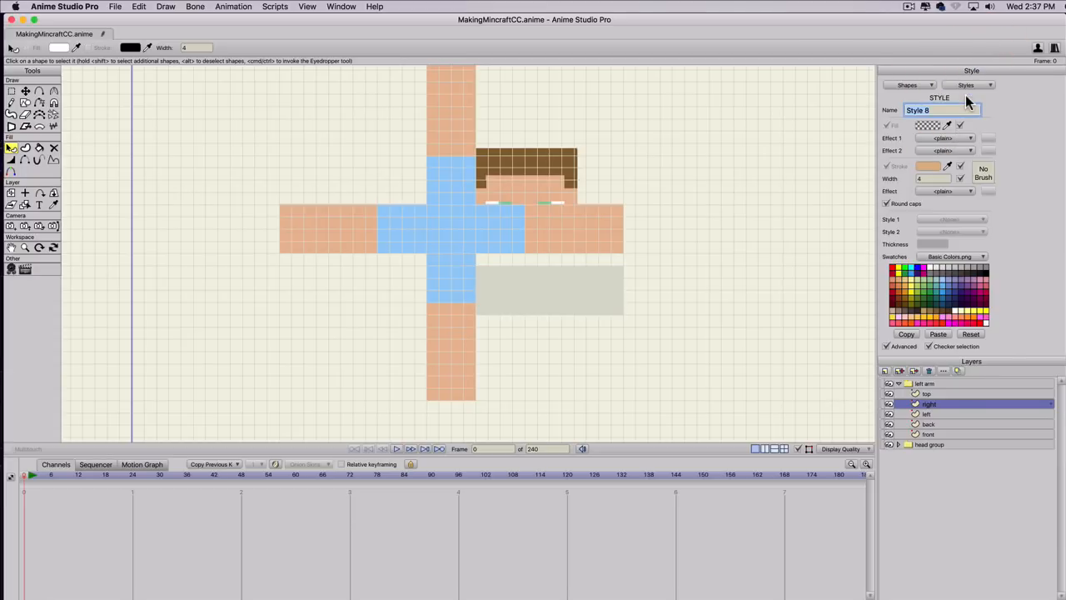
text(shader)
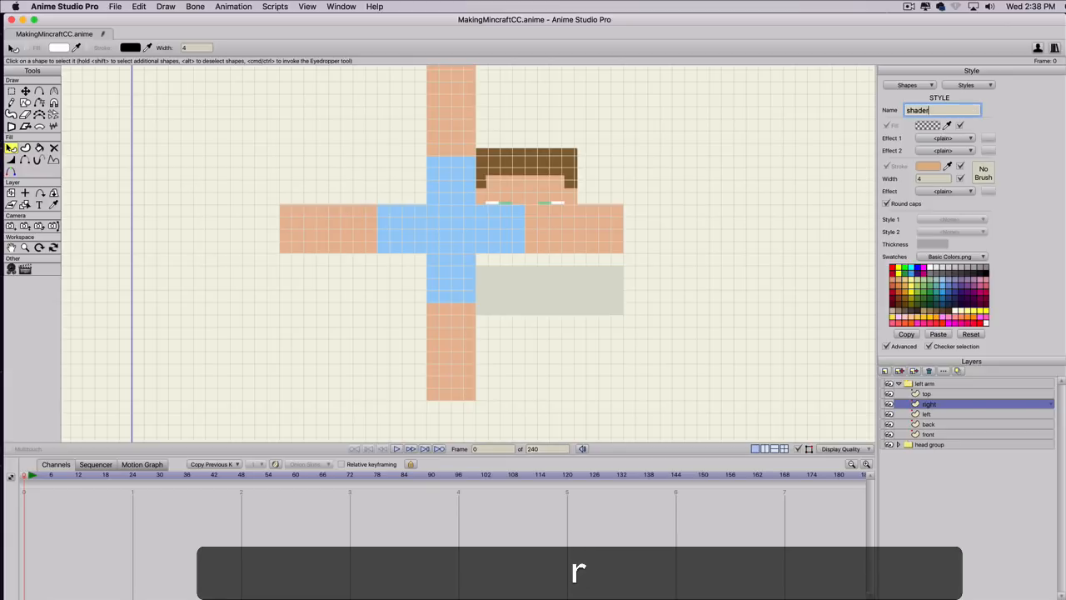
key(Return)
Move the translucent rectangle over the right layer's shapes and place a copy in the left layer over its shapes.
key(t)
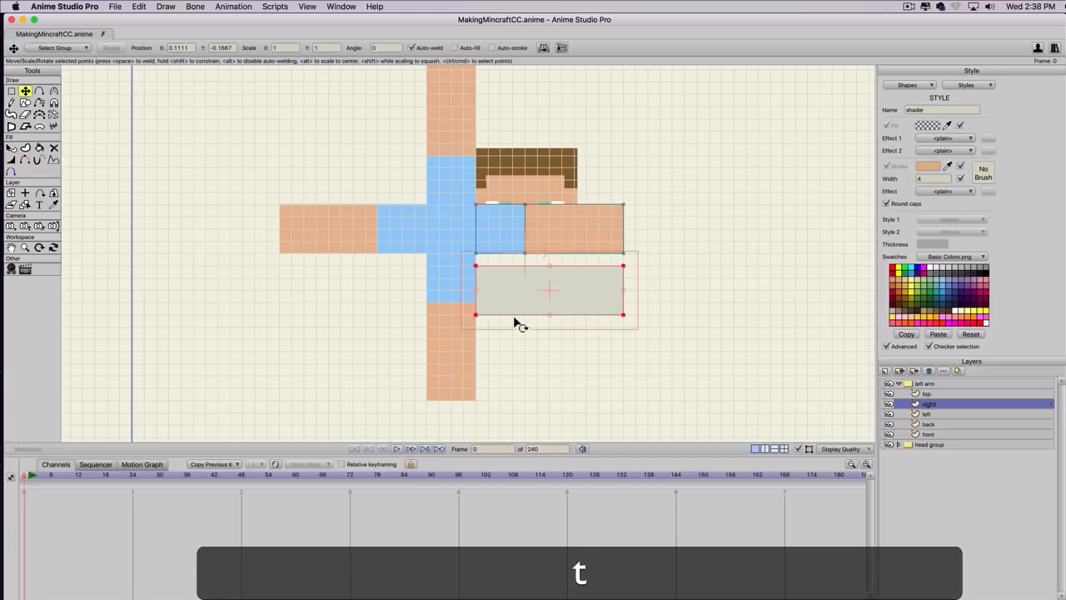
drag(515, 323, 526, 247)
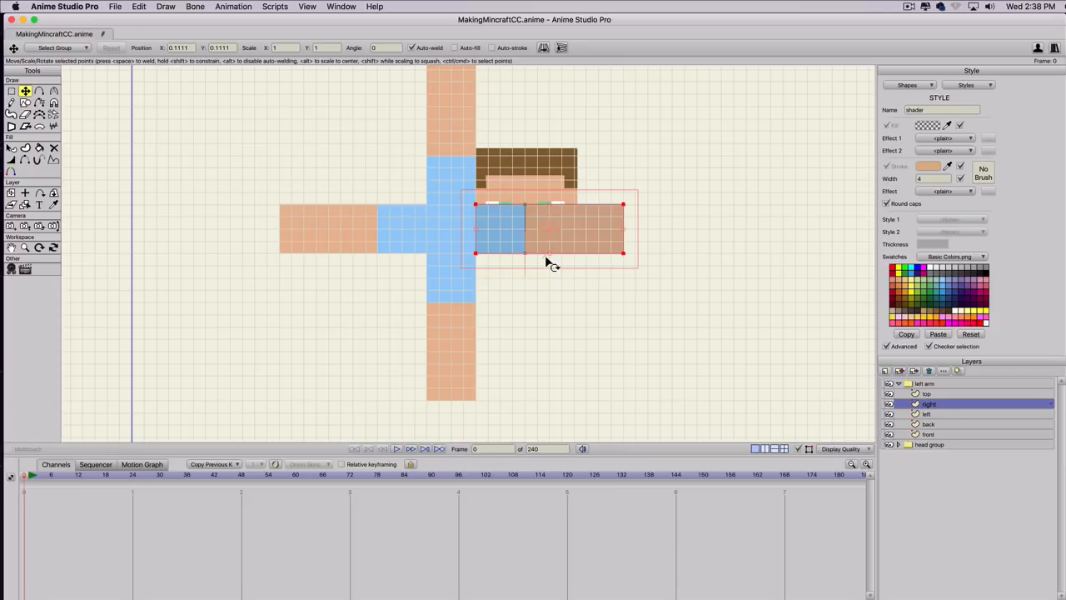
key(super)
key(super+c)
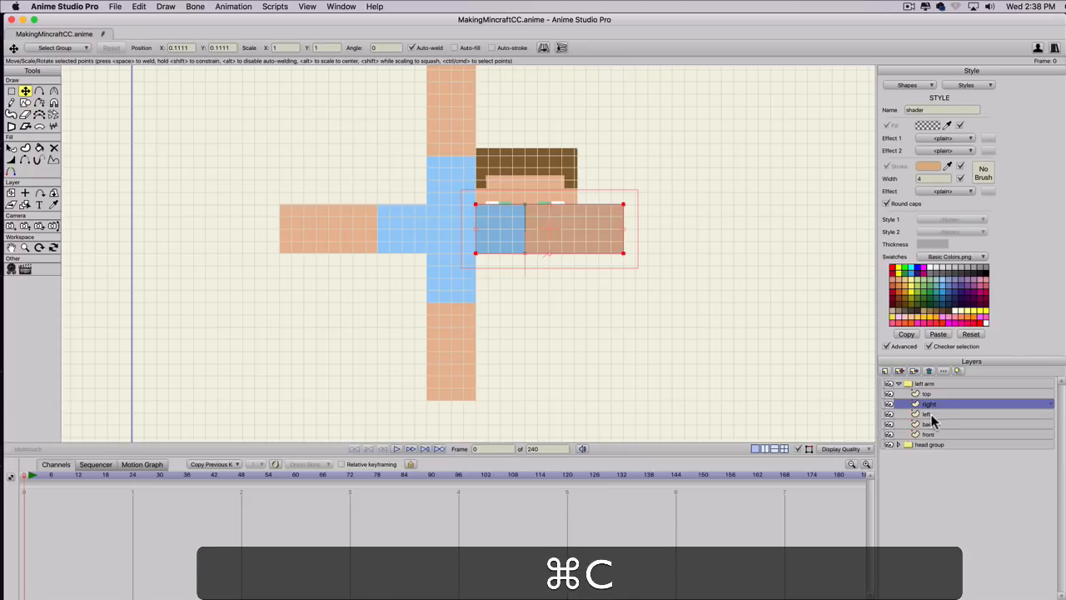
click(928, 414)
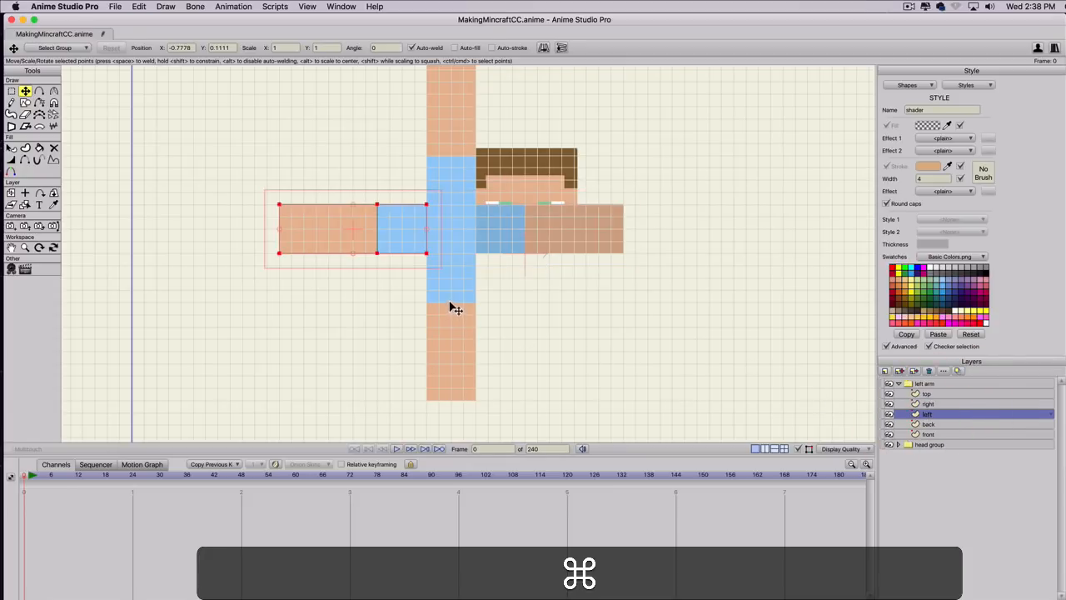
key(super+v)
drag(514, 264, 338, 245)
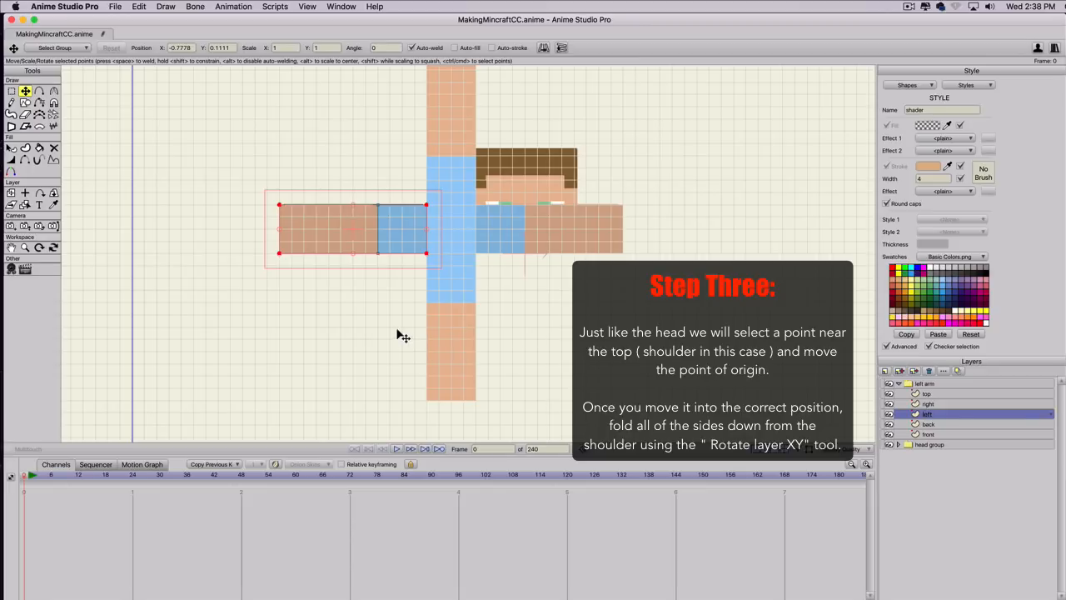
Copy the X position of the left layer's lower corner point beside the top square and activate the Set Origin tool.
key(g)
click(427, 204)
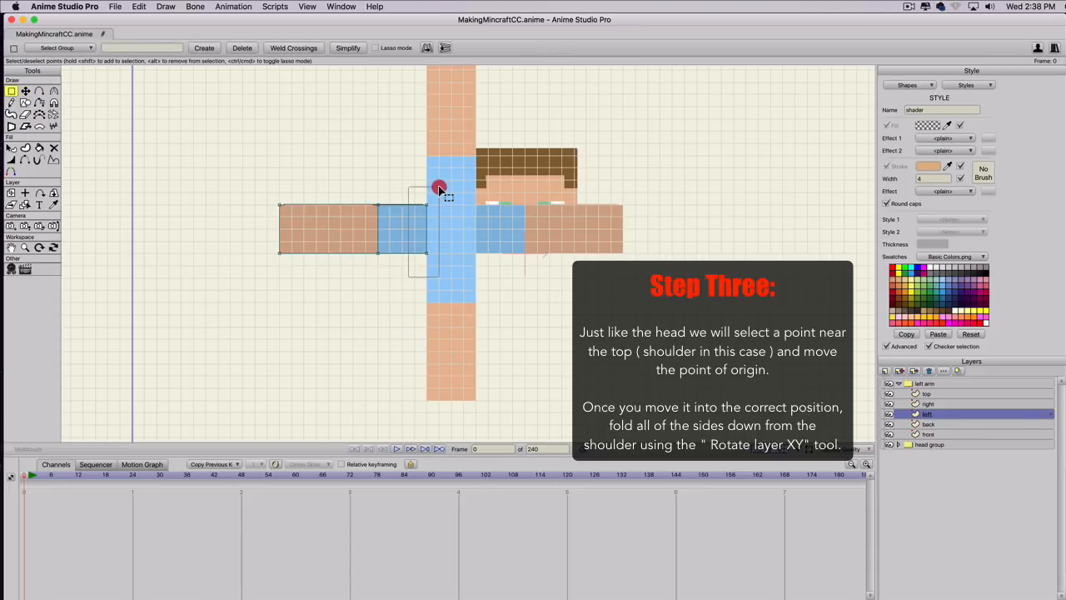
shift+click(425, 251)
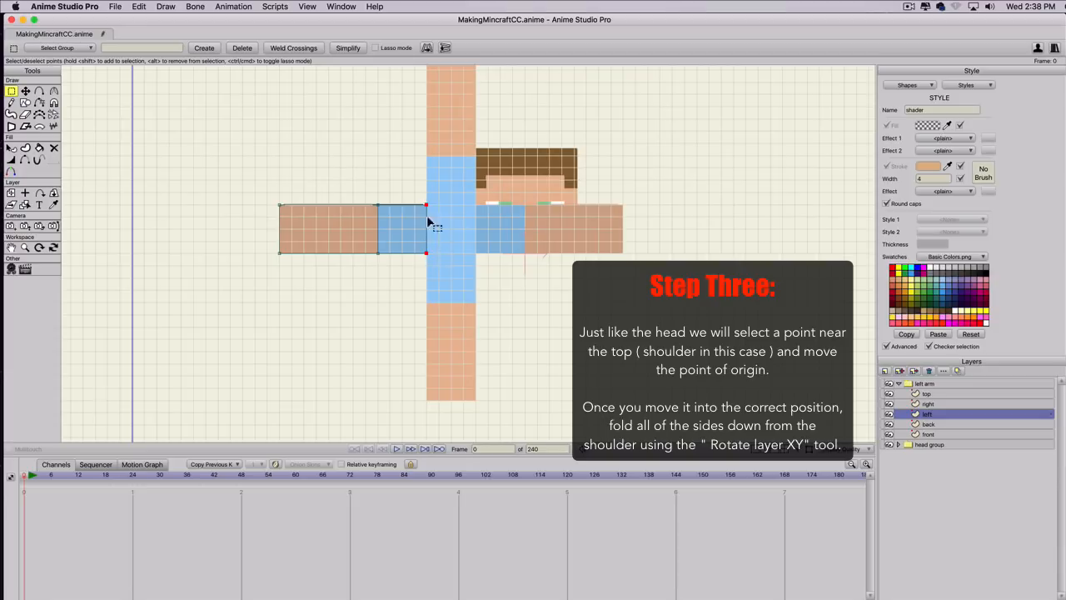
key(g)
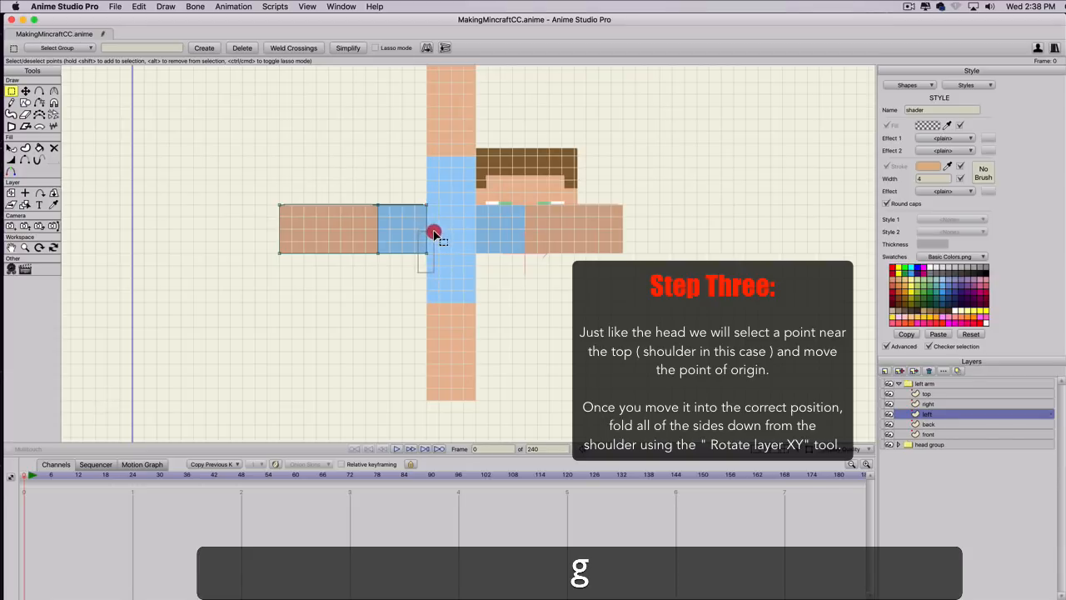
click(436, 232)
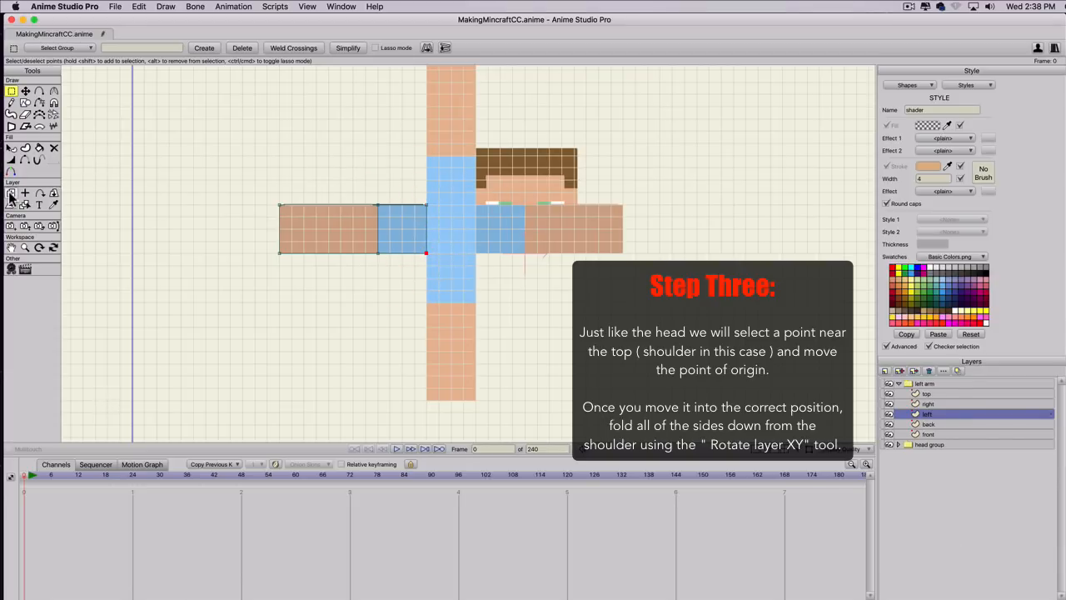
key(t)
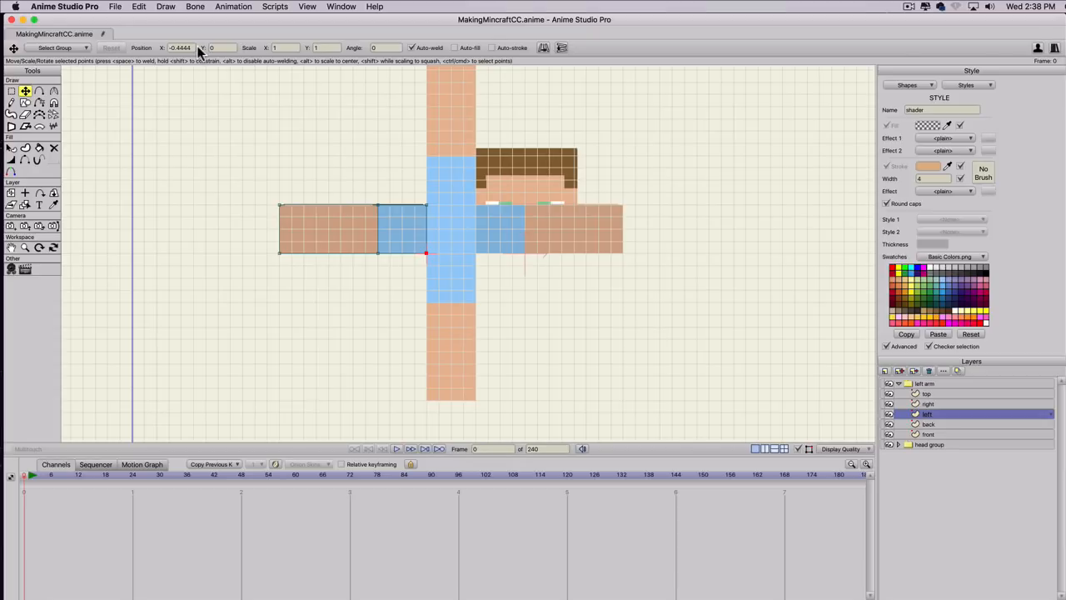
drag(196, 47, 135, 42)
key(super+c)
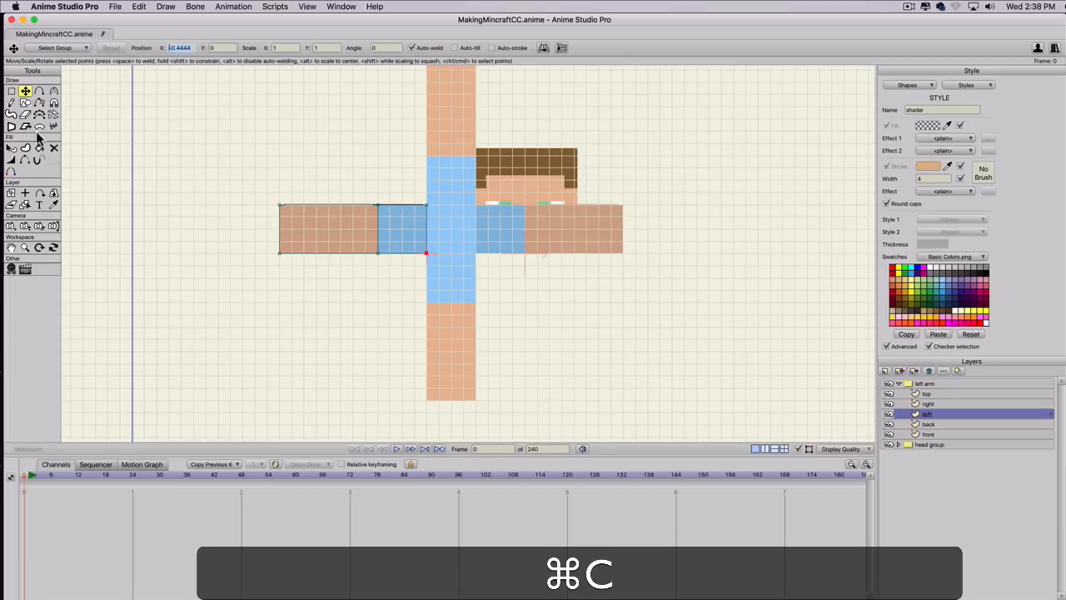
click(25, 194)
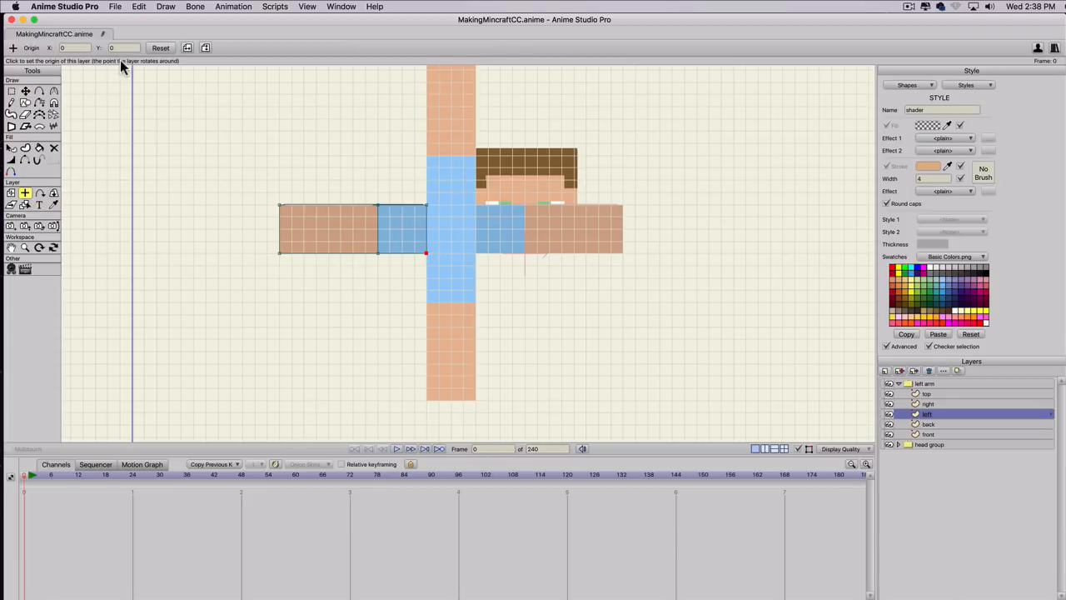
click(105, 47)
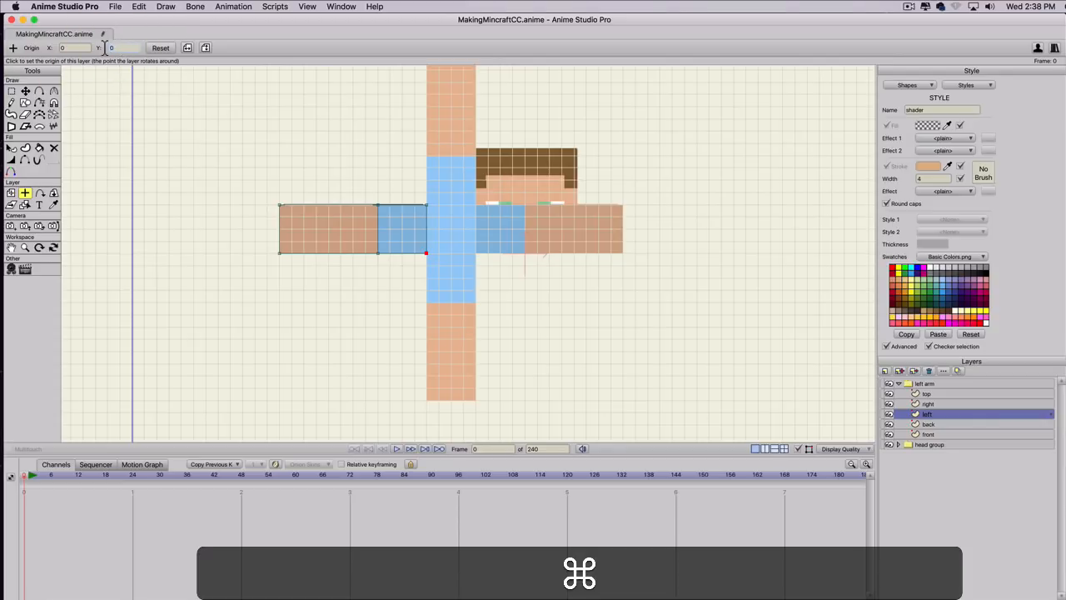
key(super+v)
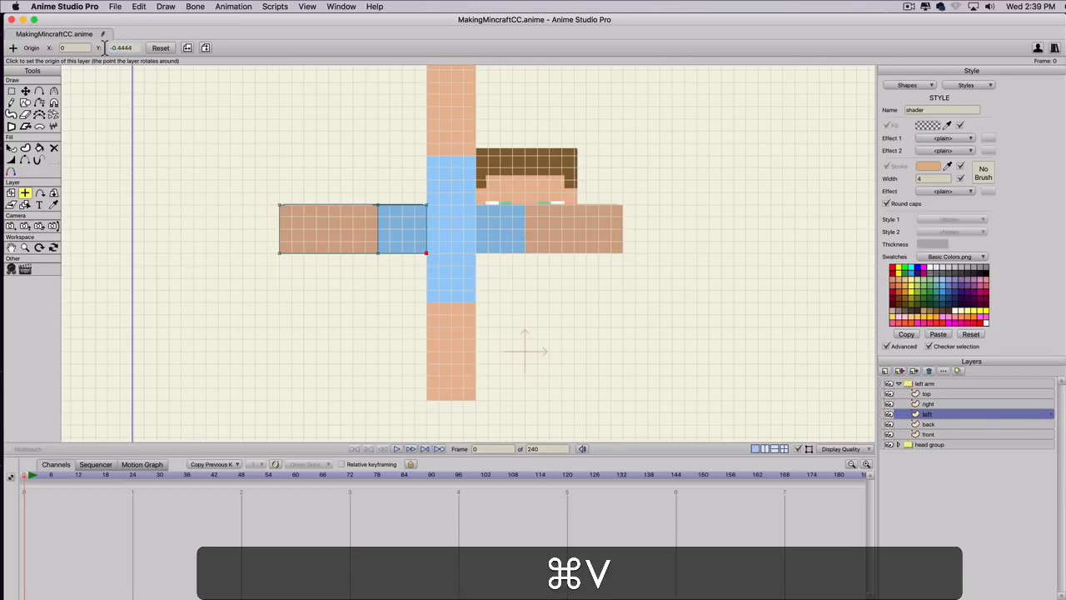
click(157, 52)
Set the left layer's origin X to the copied value of -0.4444.
click(55, 48)
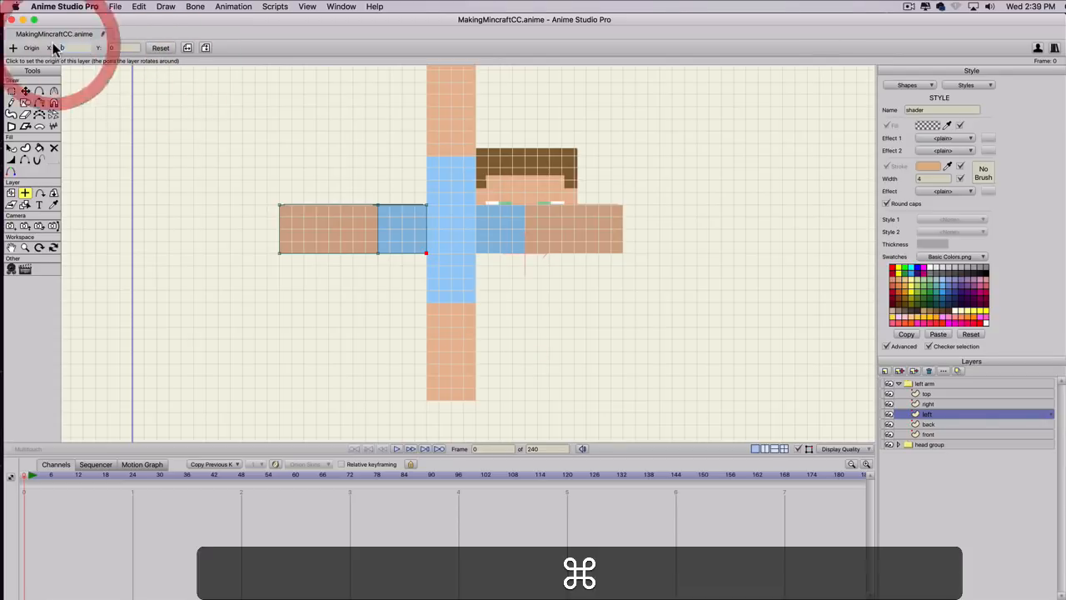
key(super+v)
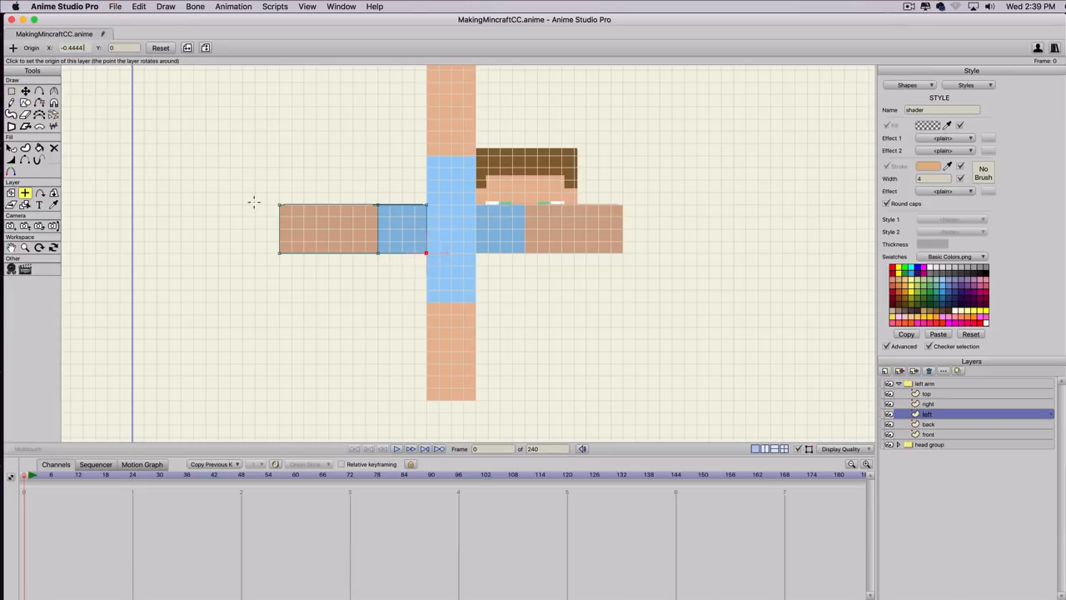
Fold the left layer around its origin with Rotate Layer XY, using a Y rotation of -90.
click(53, 193)
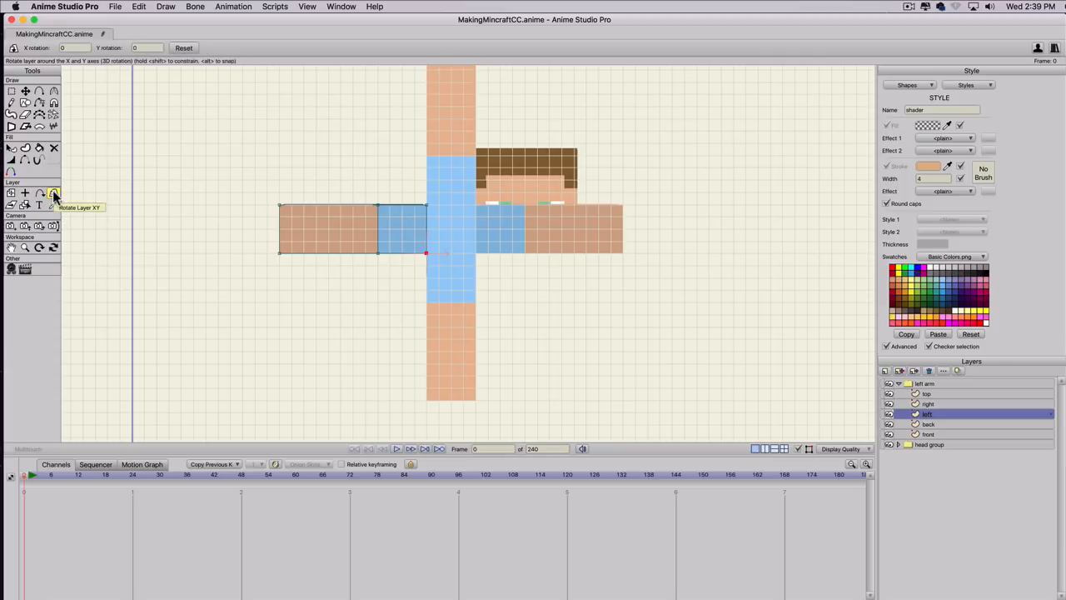
click(139, 47)
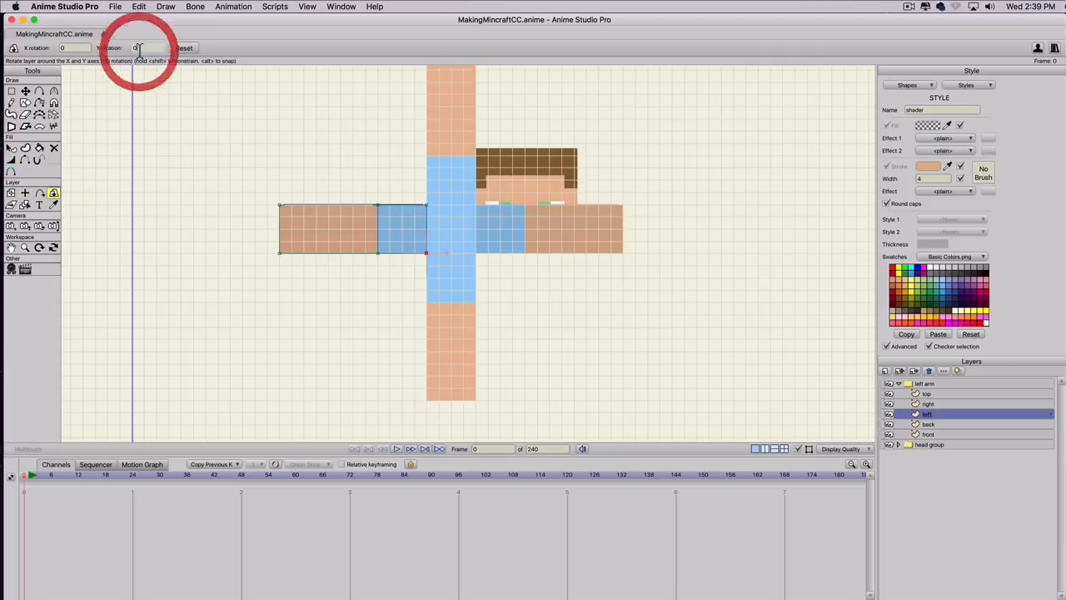
scroll(140, 51, up, 10)
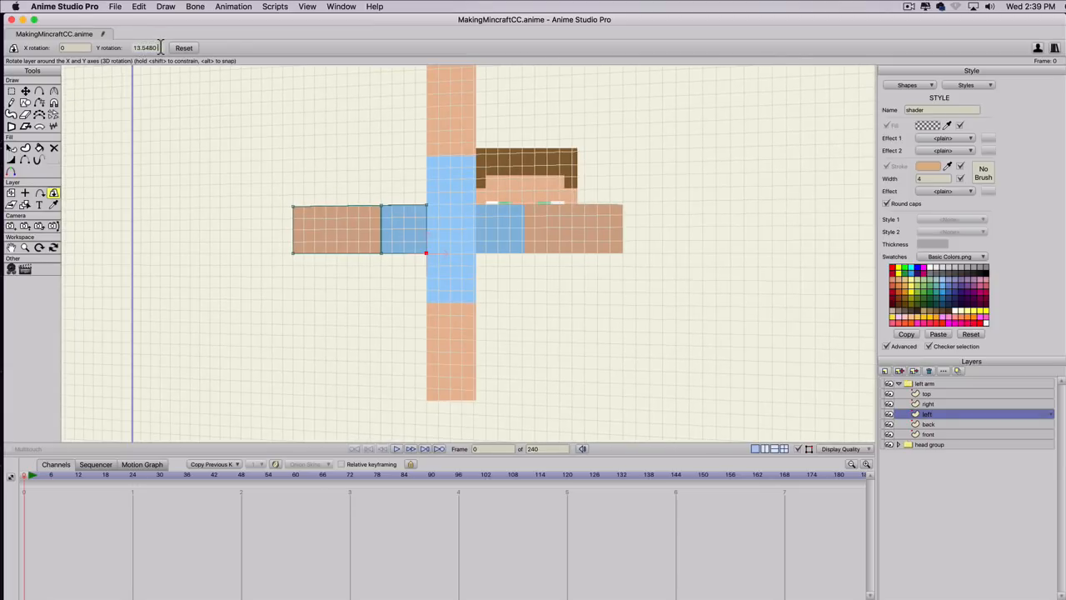
drag(158, 50, 96, 47)
text(-90)
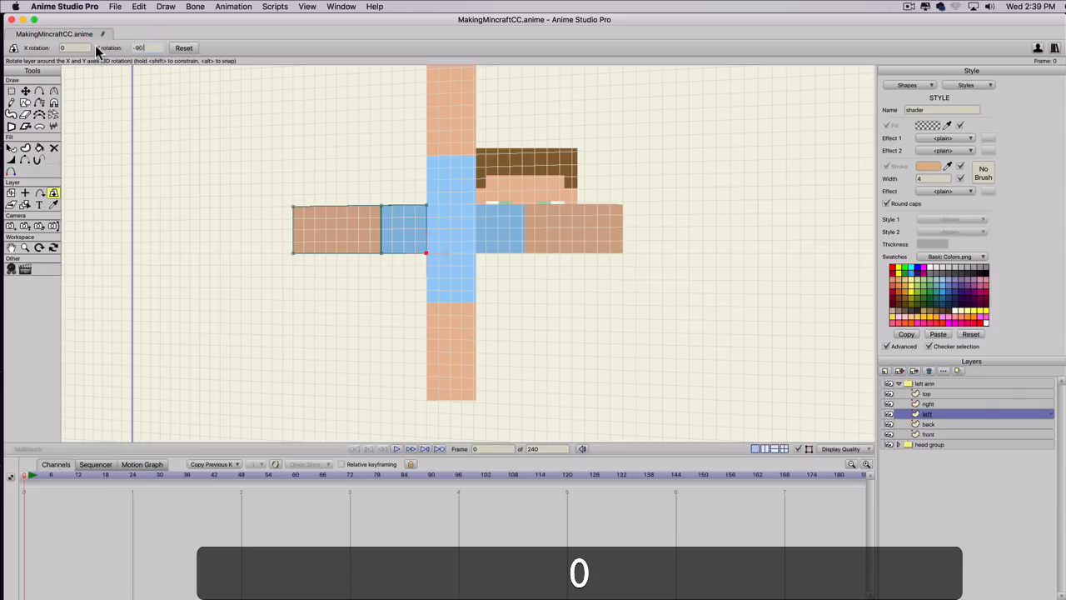
key(Return)
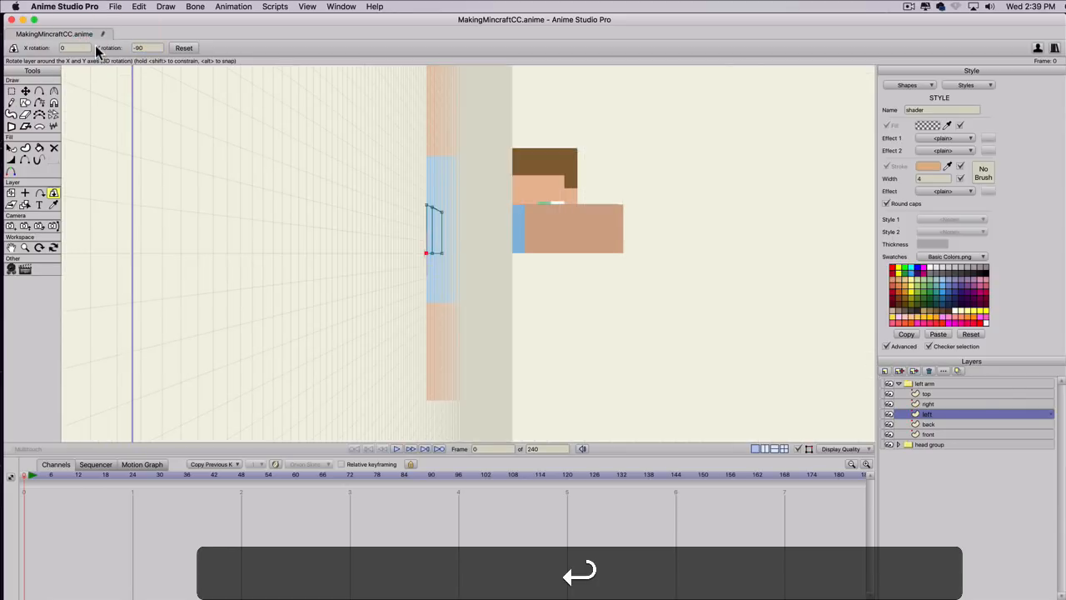
Copy the X position of the right layer's lower corner point beside the top square and activate the Set Origin tool.
click(928, 405)
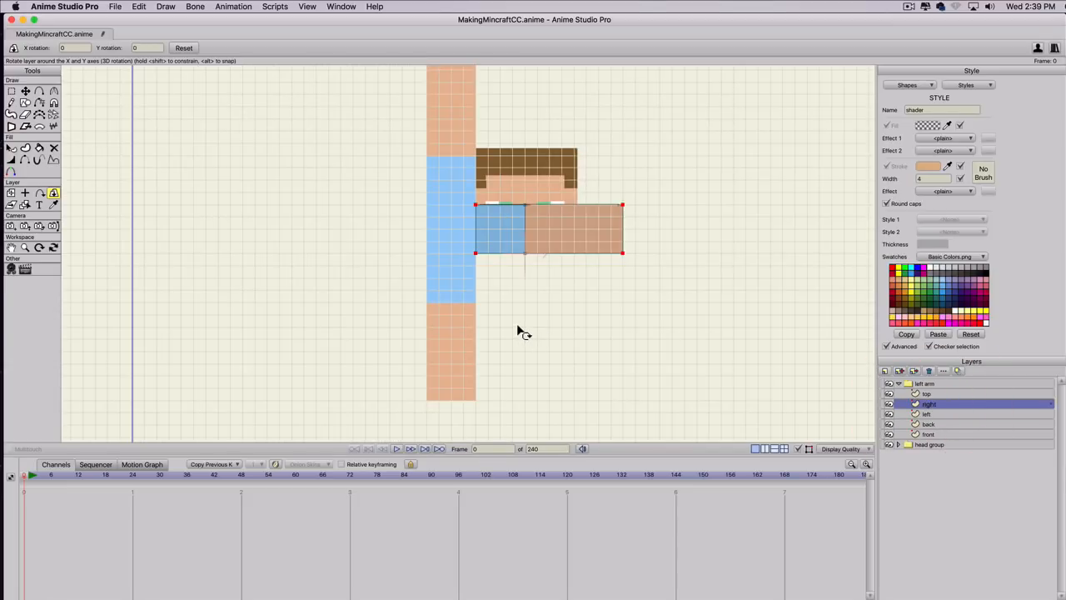
key(g)
click(475, 252)
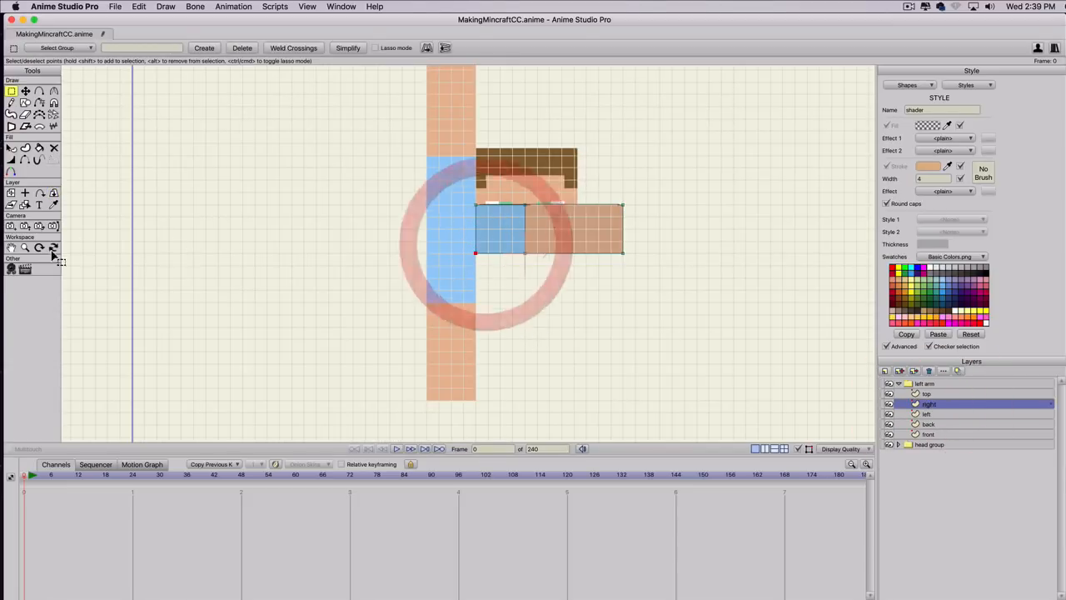
key(t)
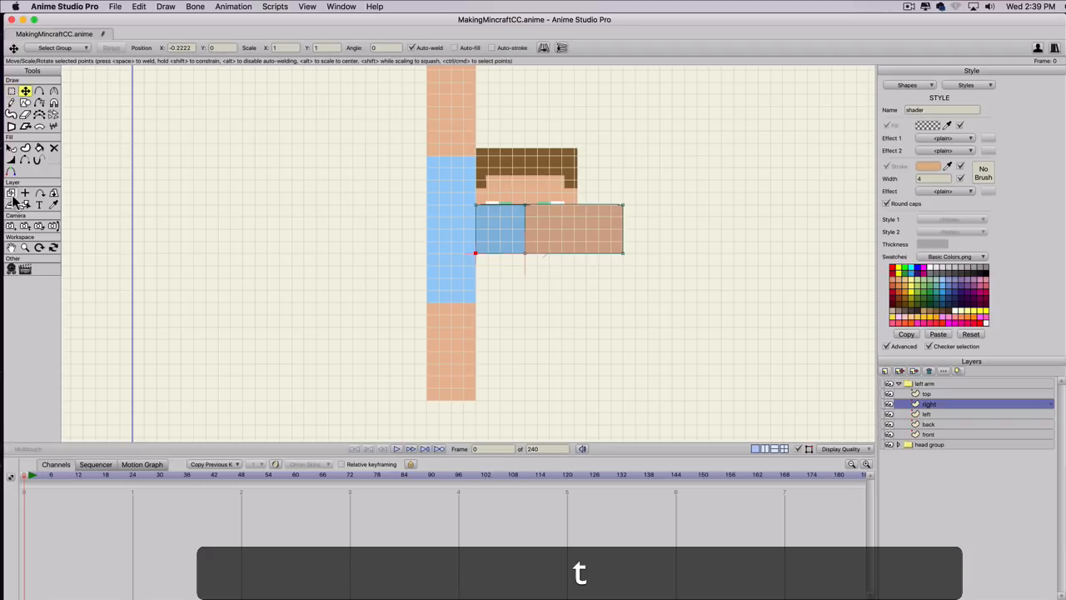
double_click(182, 47)
key(super+c)
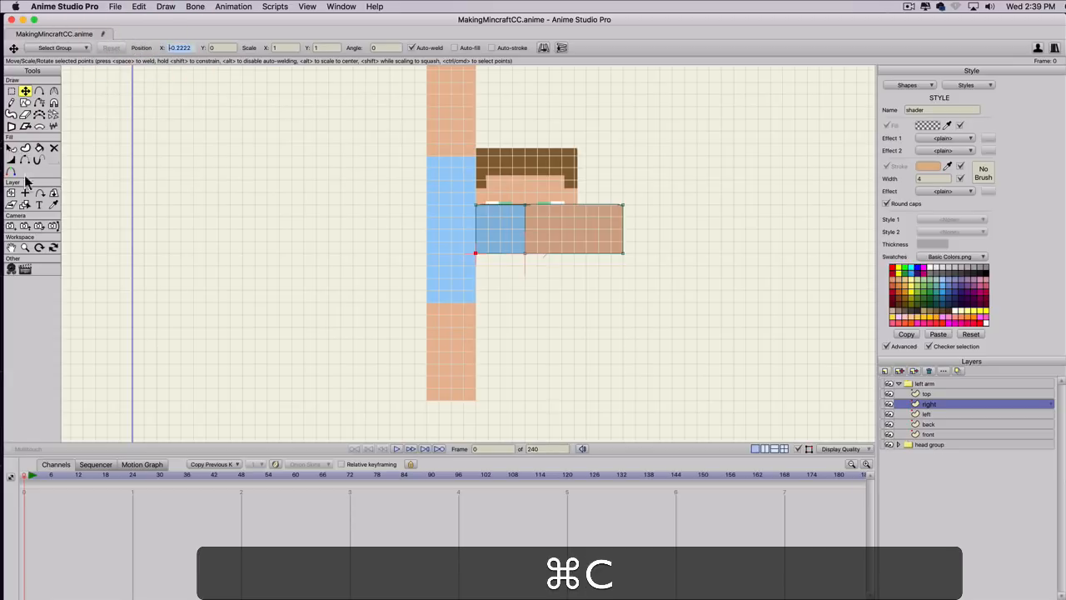
click(25, 193)
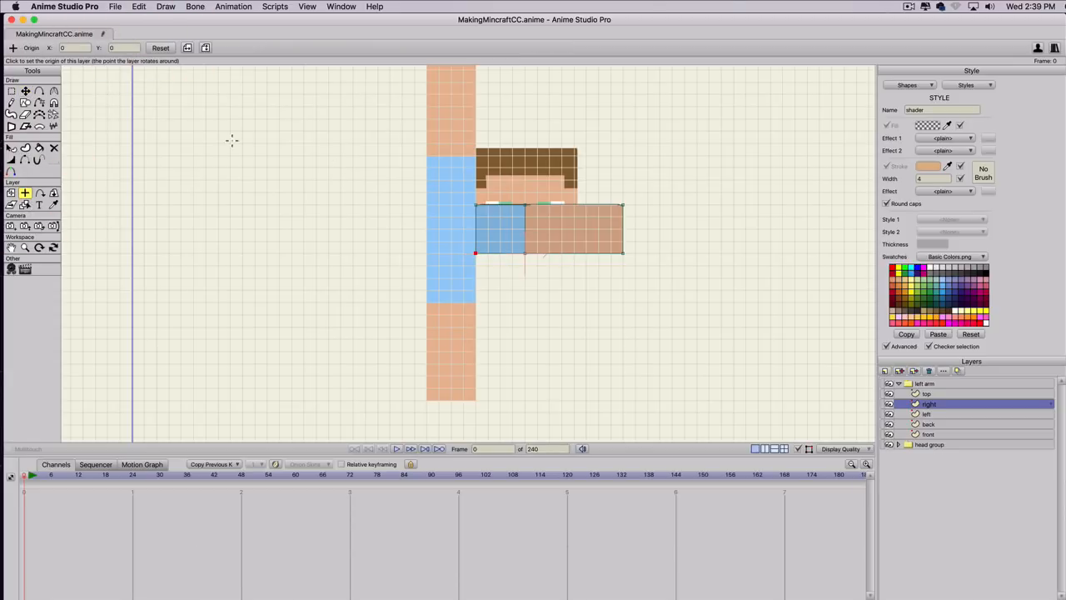
double_click(112, 47)
key(super+v)
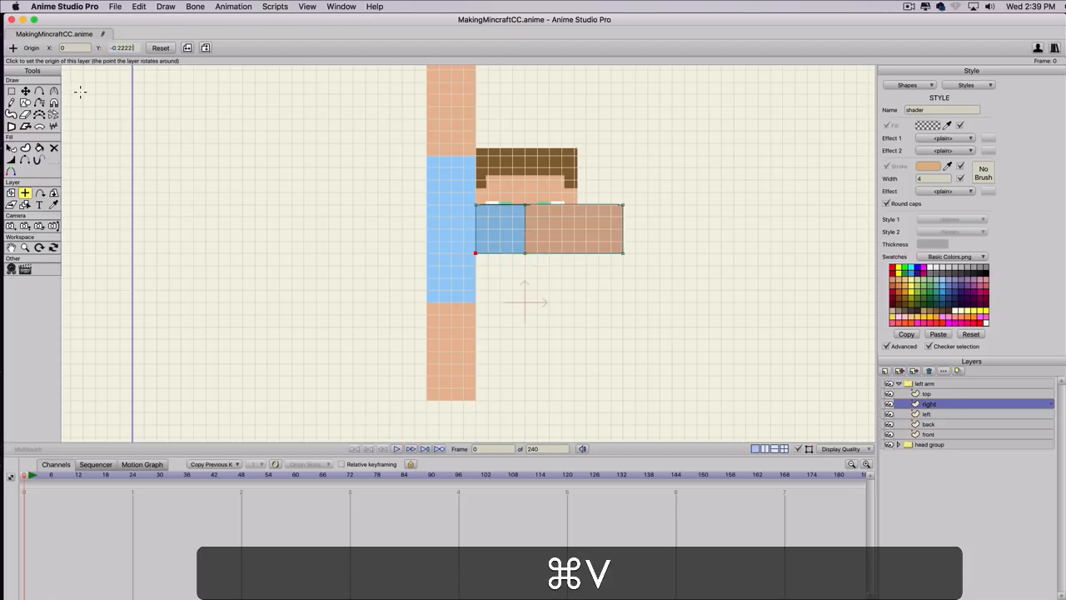
click(160, 48)
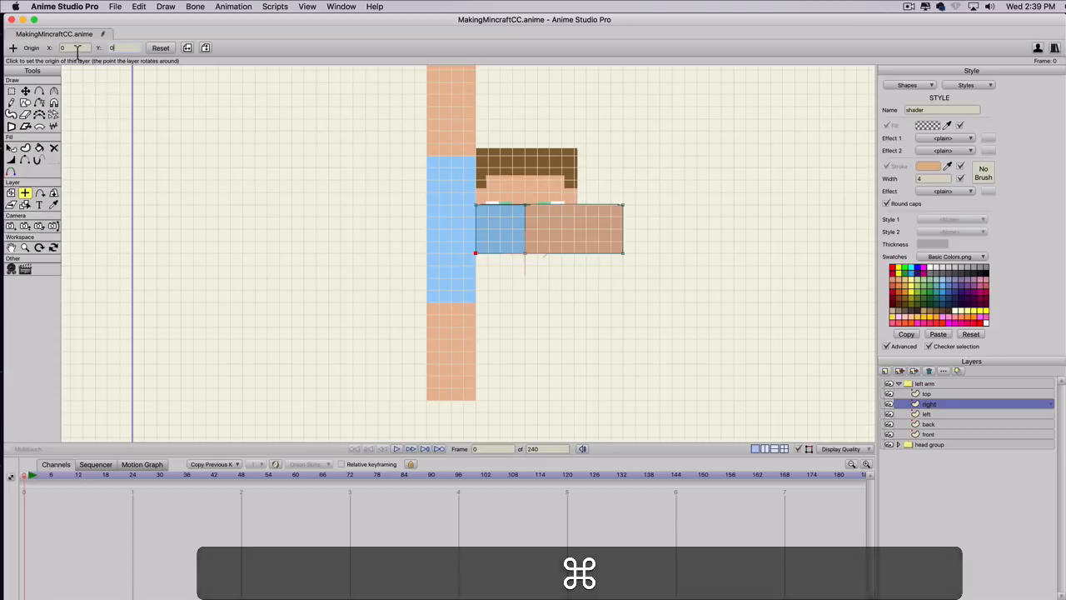
Set the right layer's origin X to the copied -0.2222 and fold the layer with Rotate Layer XY, using a Y rotation of 90.
drag(74, 49, 11, 37)
key(super+v)
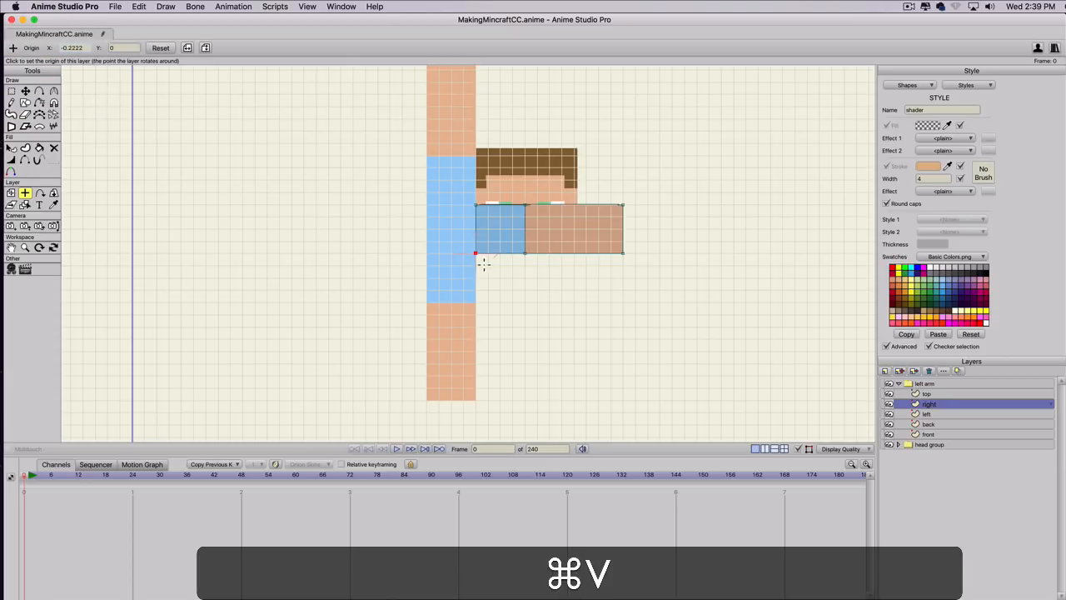
click(54, 193)
click(139, 47)
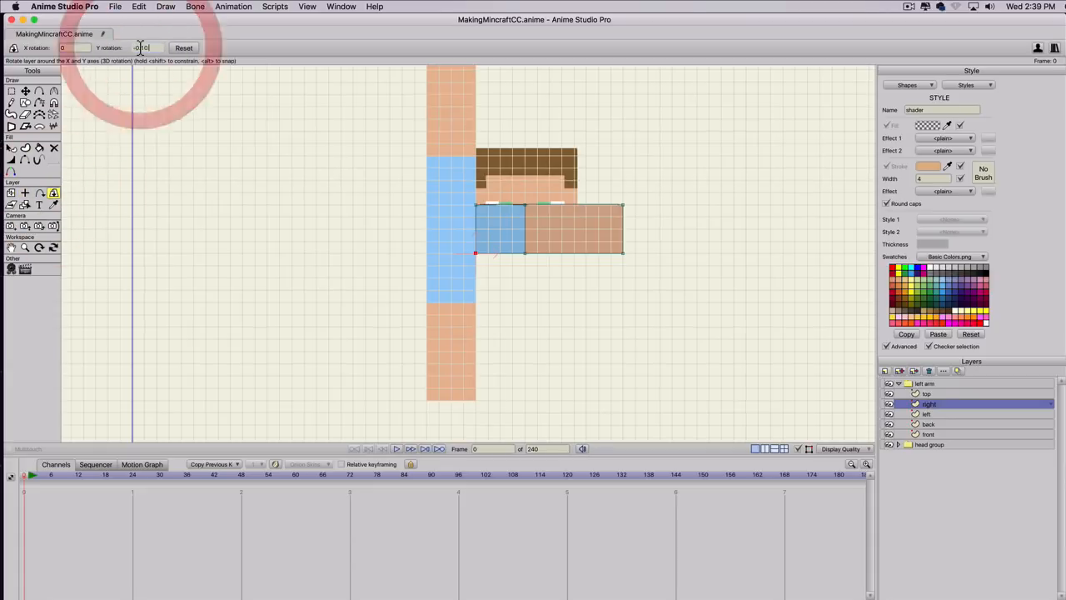
scroll(140, 47, up, 15)
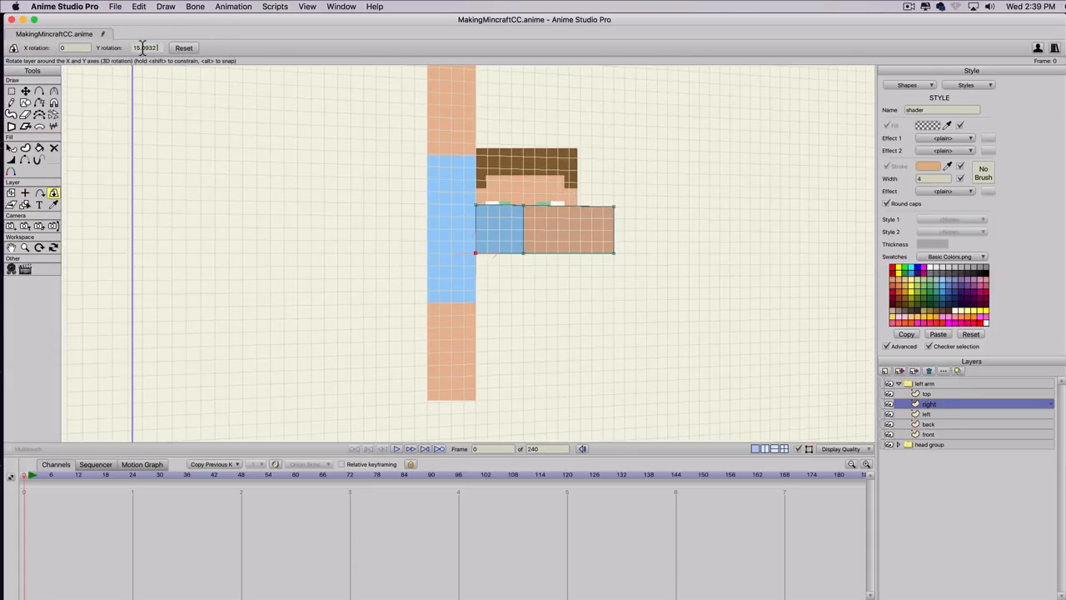
scroll(143, 47, up, 10)
click(67, 48)
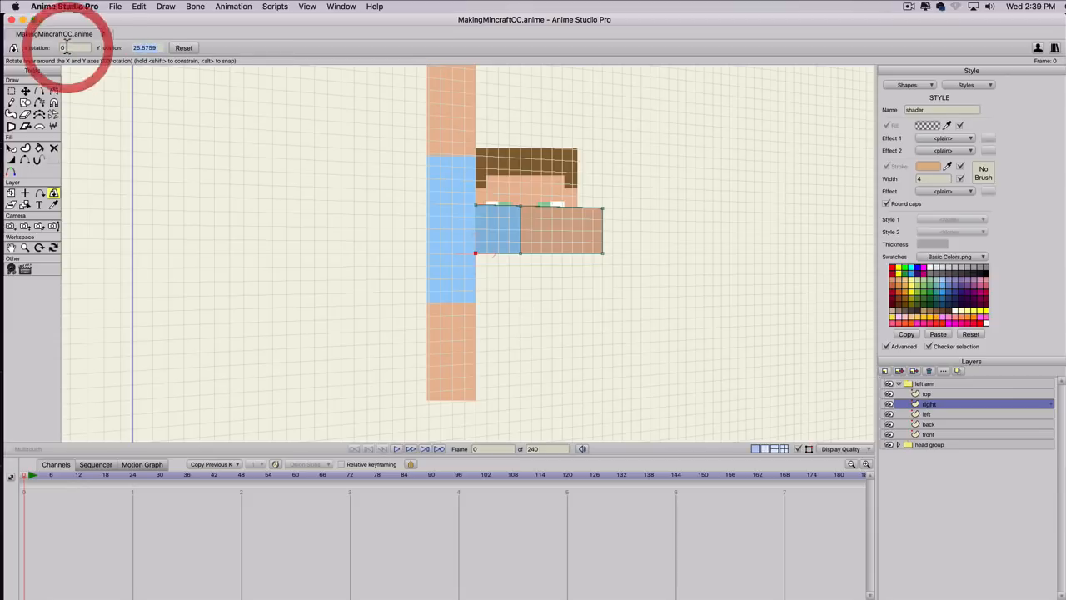
text(90)
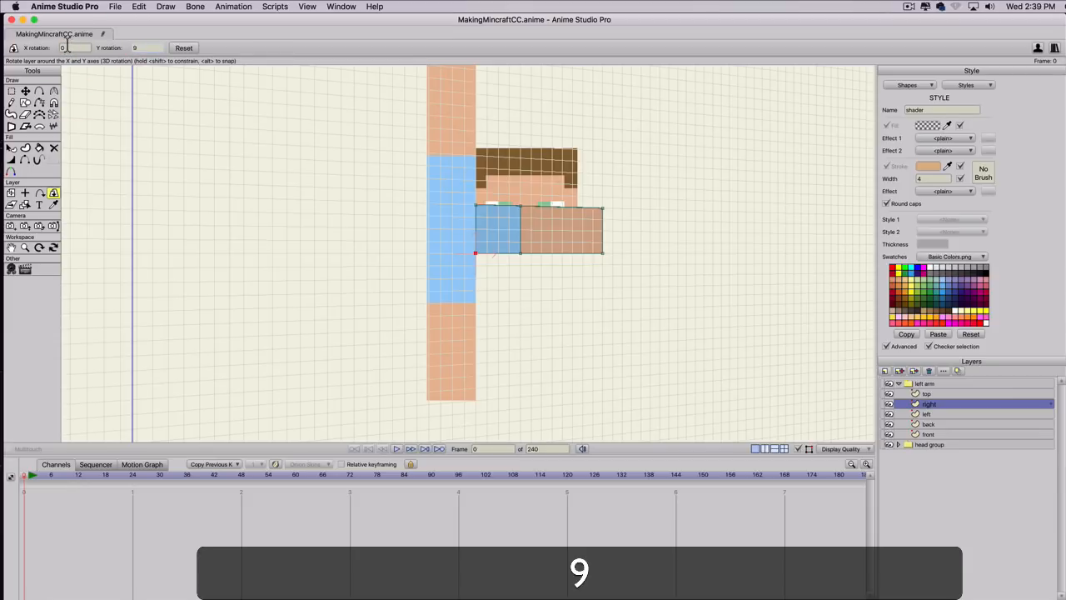
key(Return)
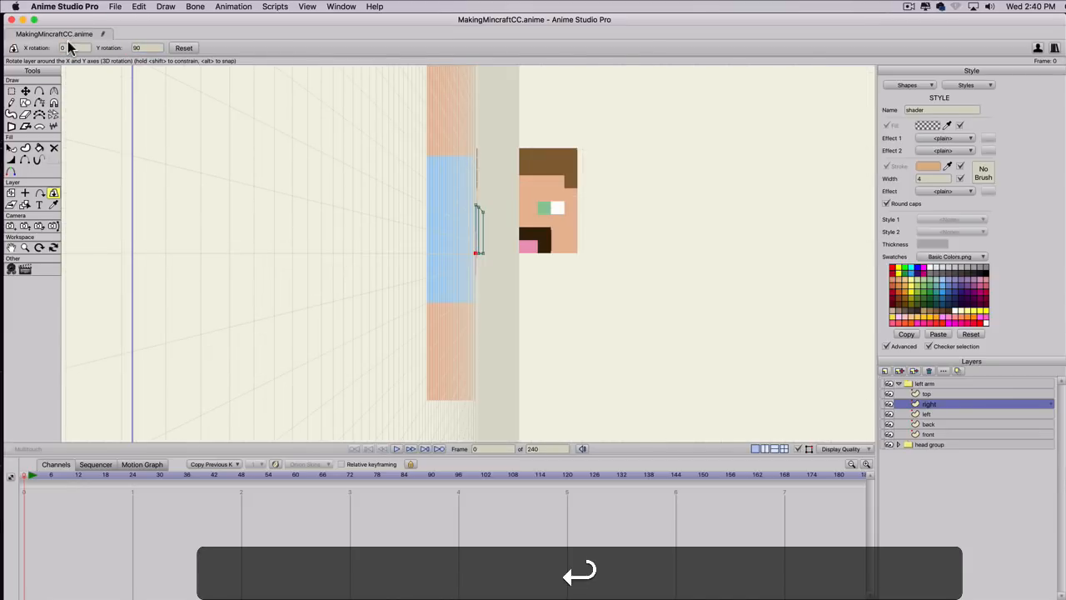
Copy the X position of the front layer's upper corner point nearest the head and activate the Set Origin tool.
click(926, 393)
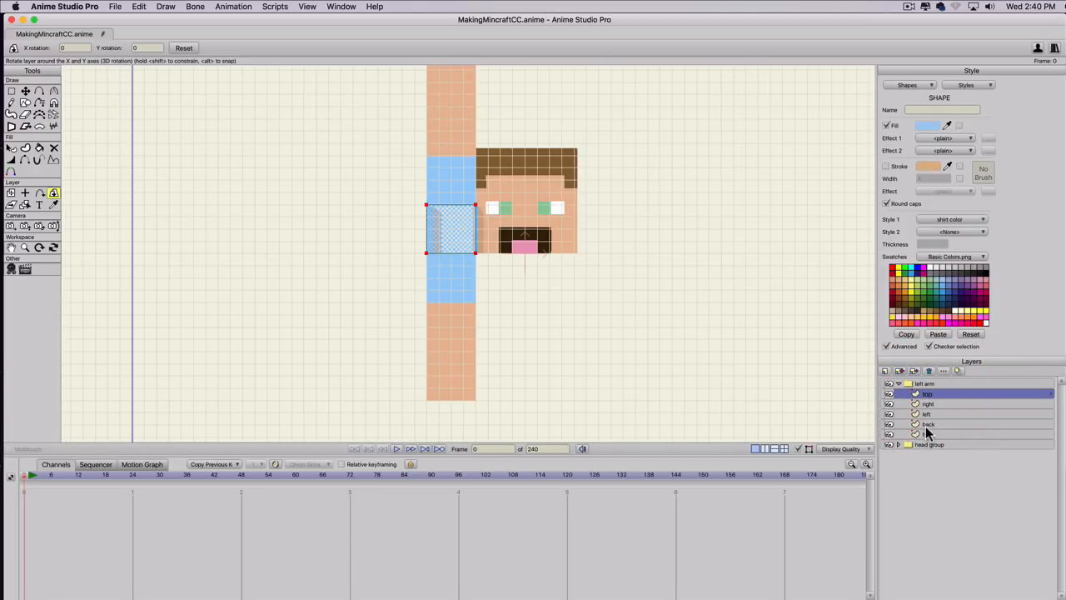
click(926, 433)
key(g)
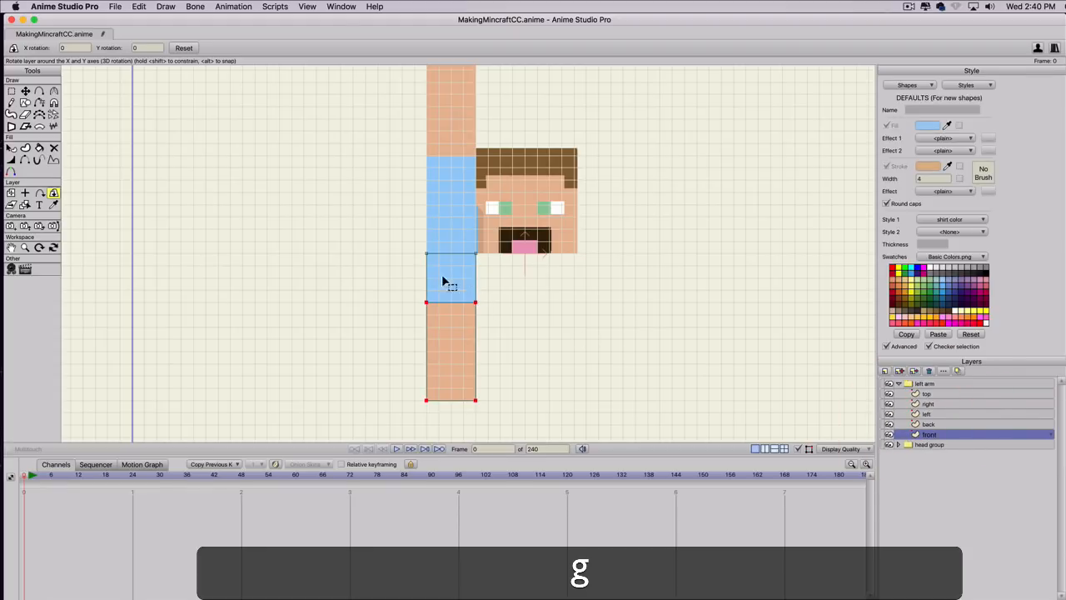
click(468, 252)
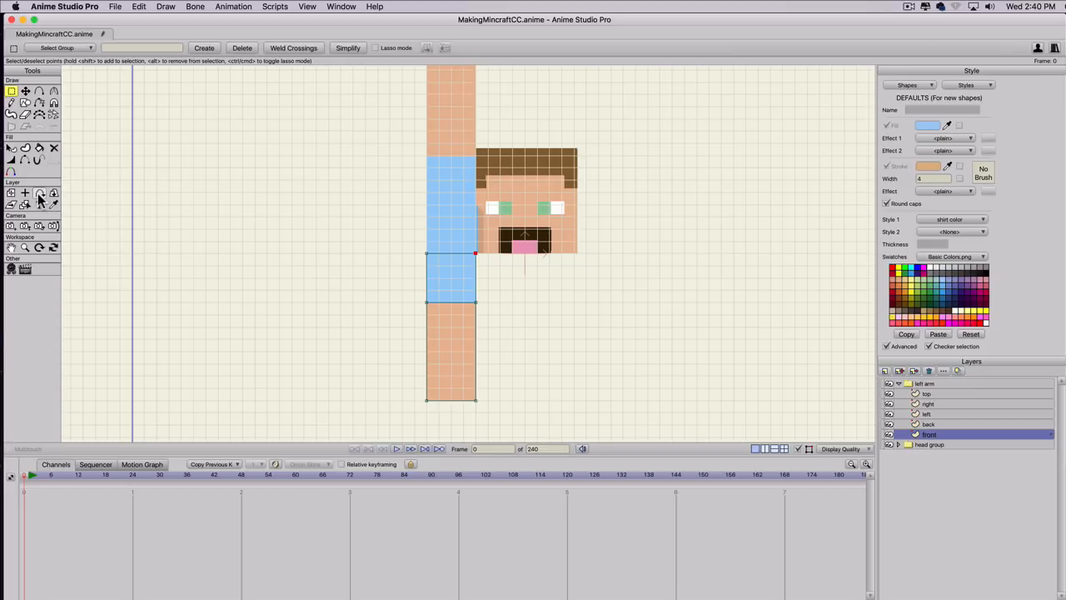
click(12, 195)
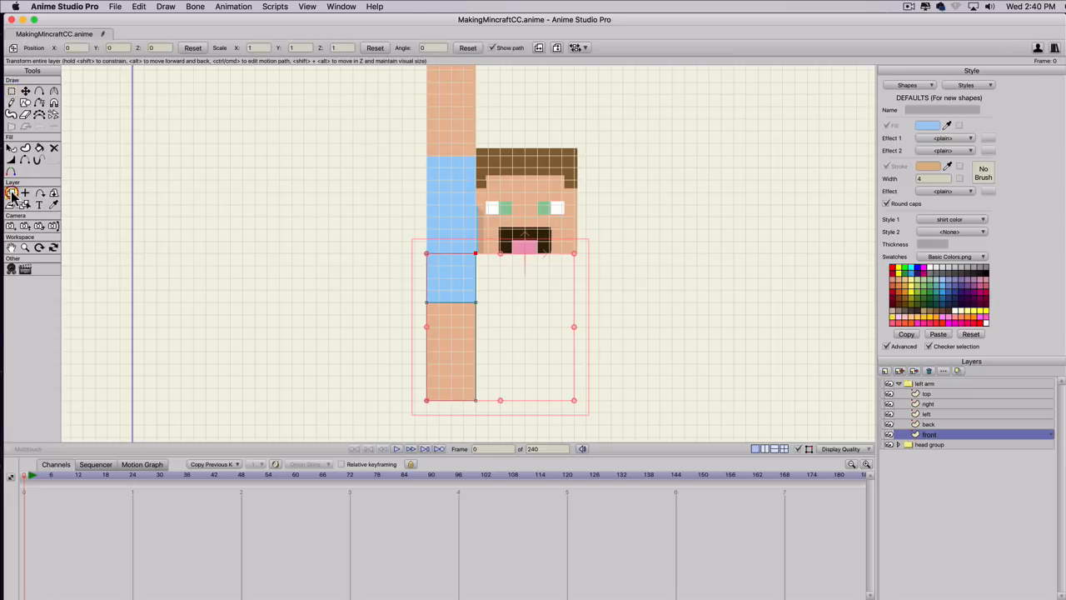
key(t)
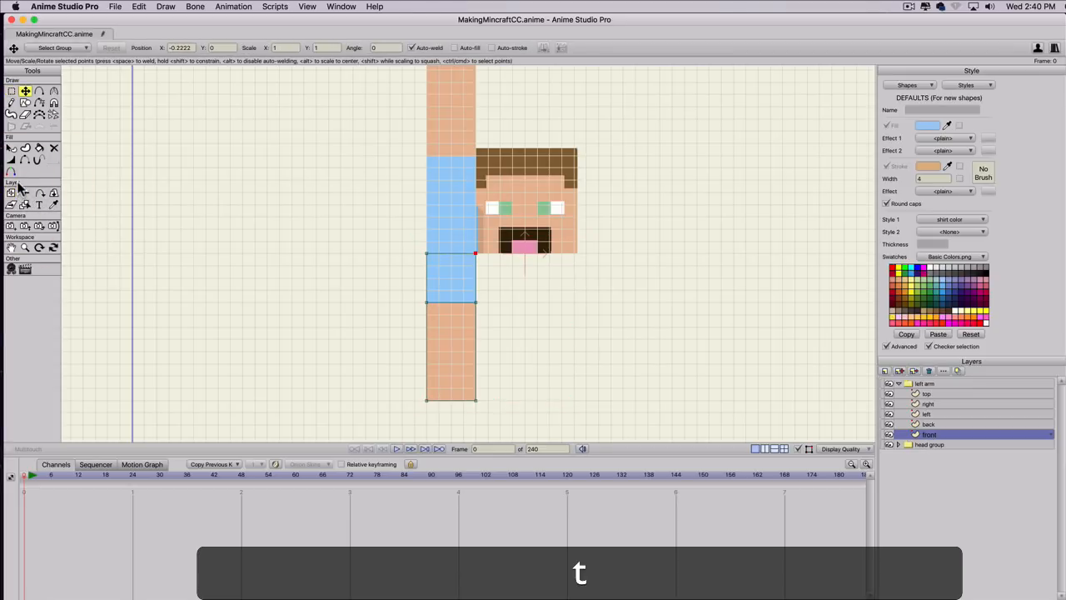
click(133, 38)
drag(134, 38, 98, 34)
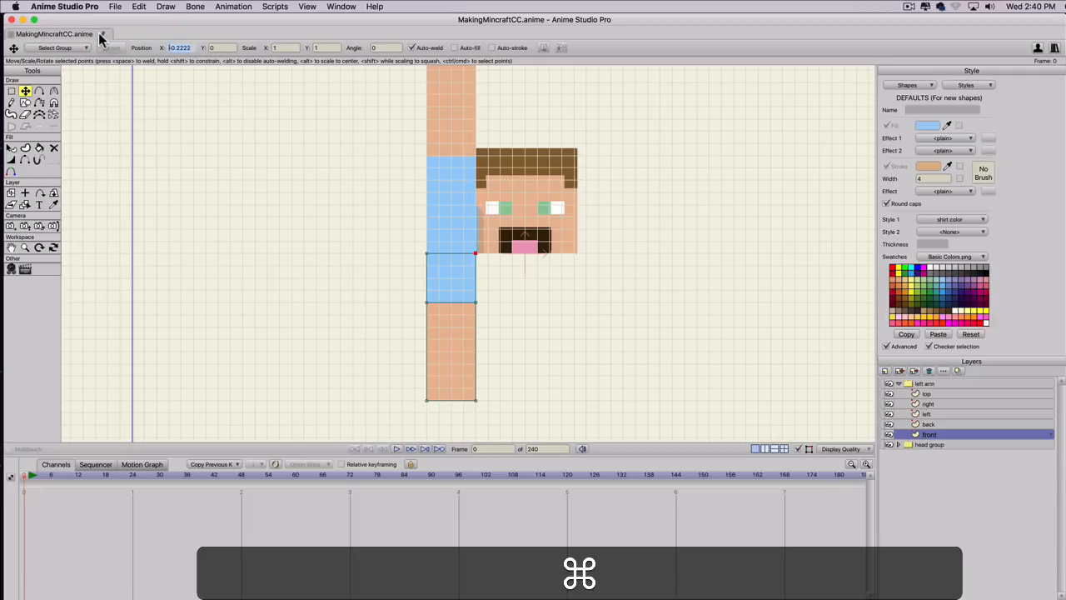
key(super+c)
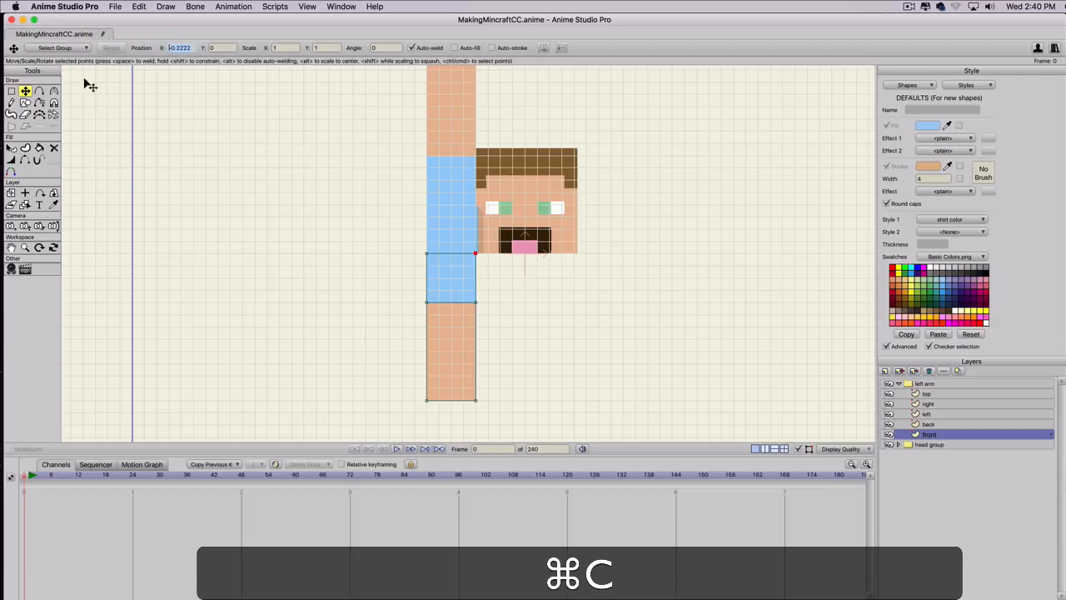
click(25, 192)
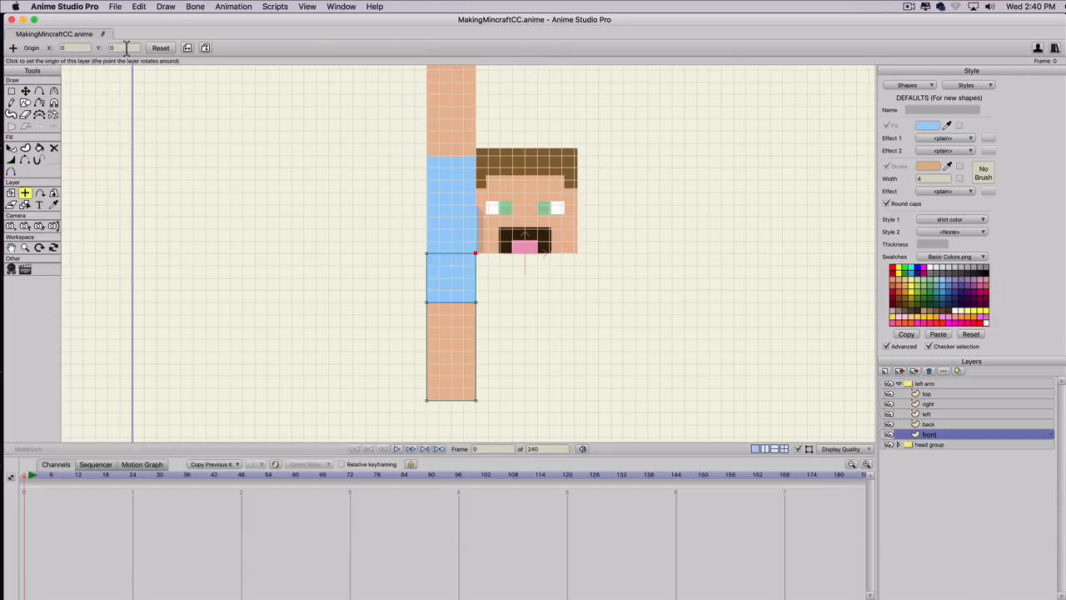
click(80, 47)
key(super+v)
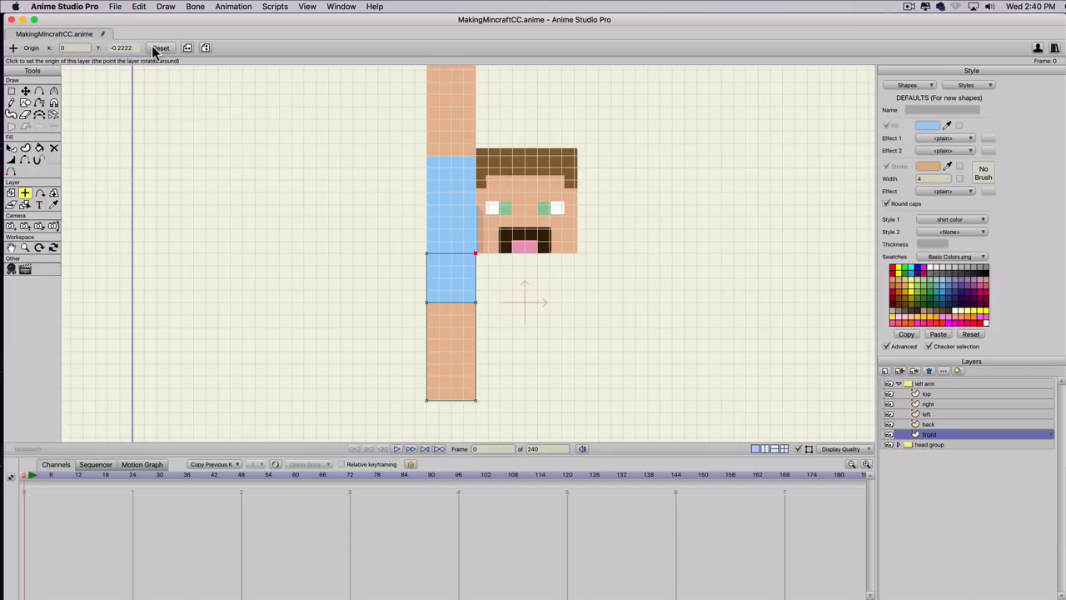
click(157, 48)
Set the front layer's origin X to the copied -0.2222 and fold the layer with Rotate Layer XY, using an X rotation of 90.
key(super+v)
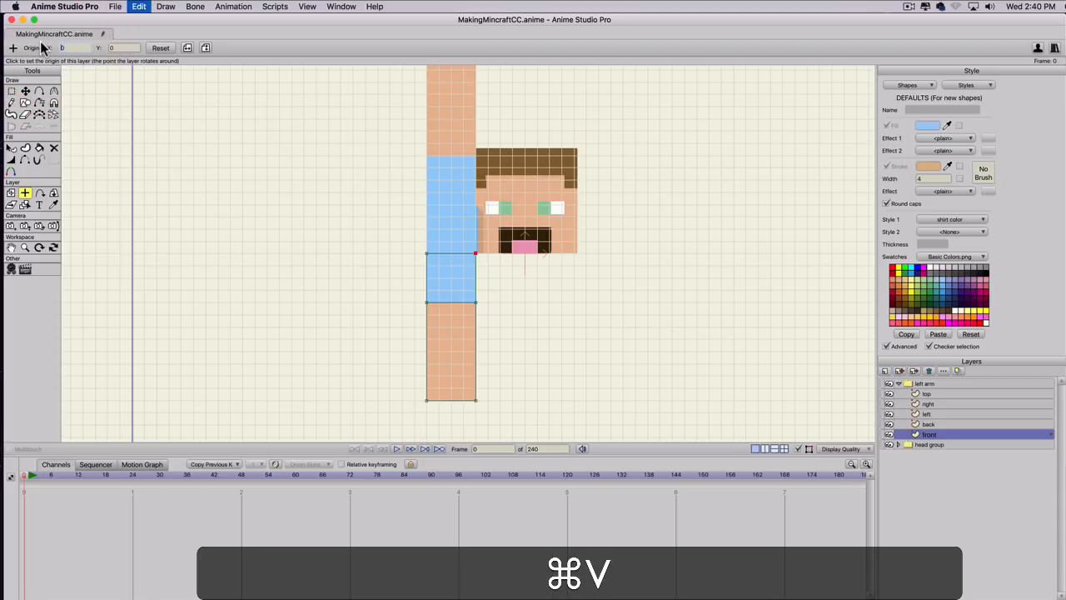
click(53, 193)
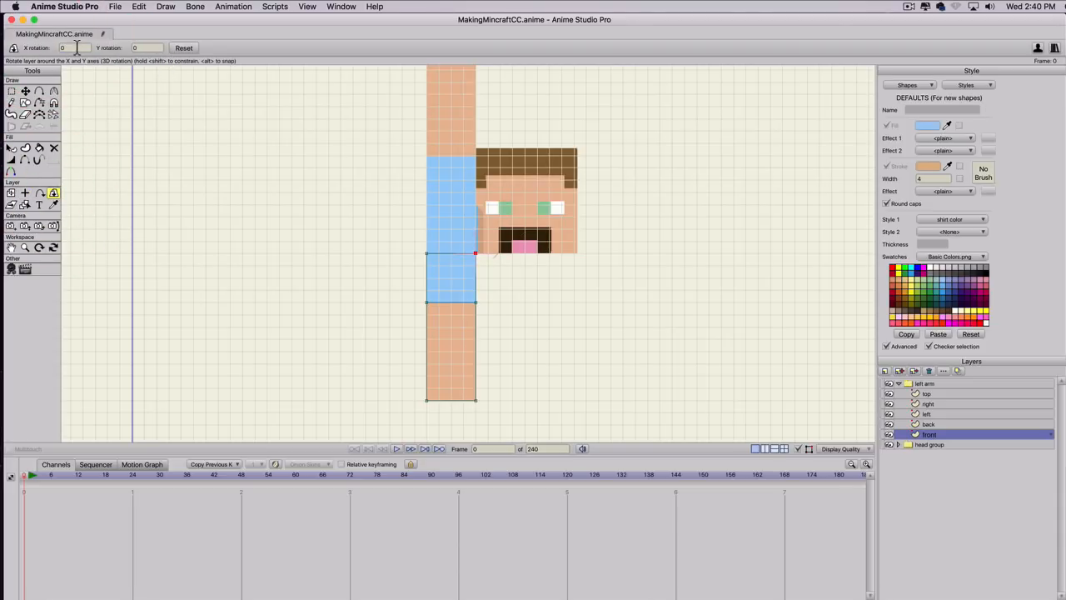
click(140, 47)
click(82, 48)
scroll(83, 47, up, 10)
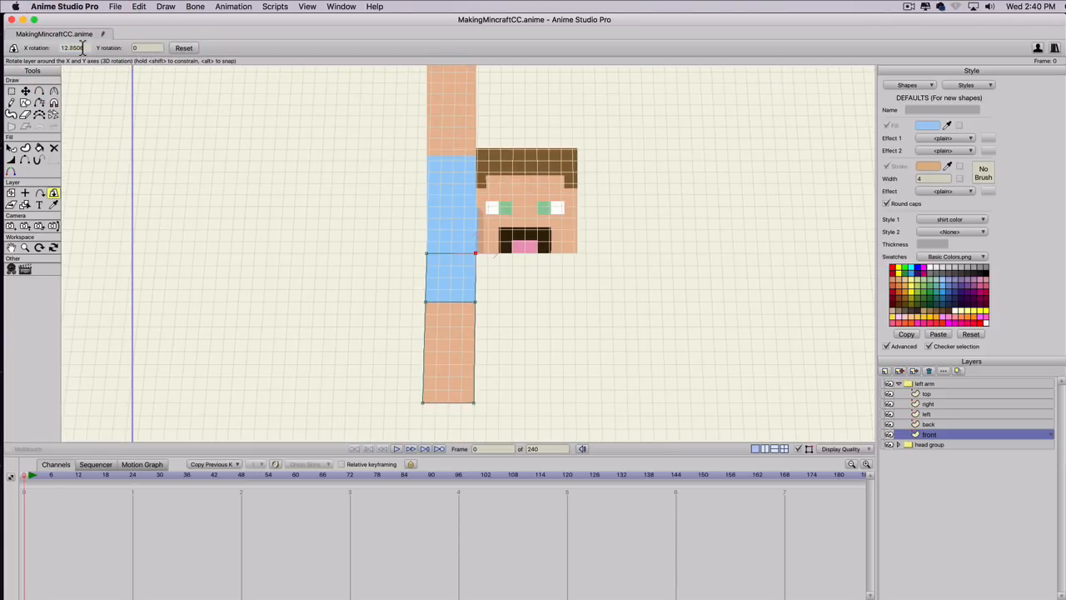
scroll(82, 48, up, 15)
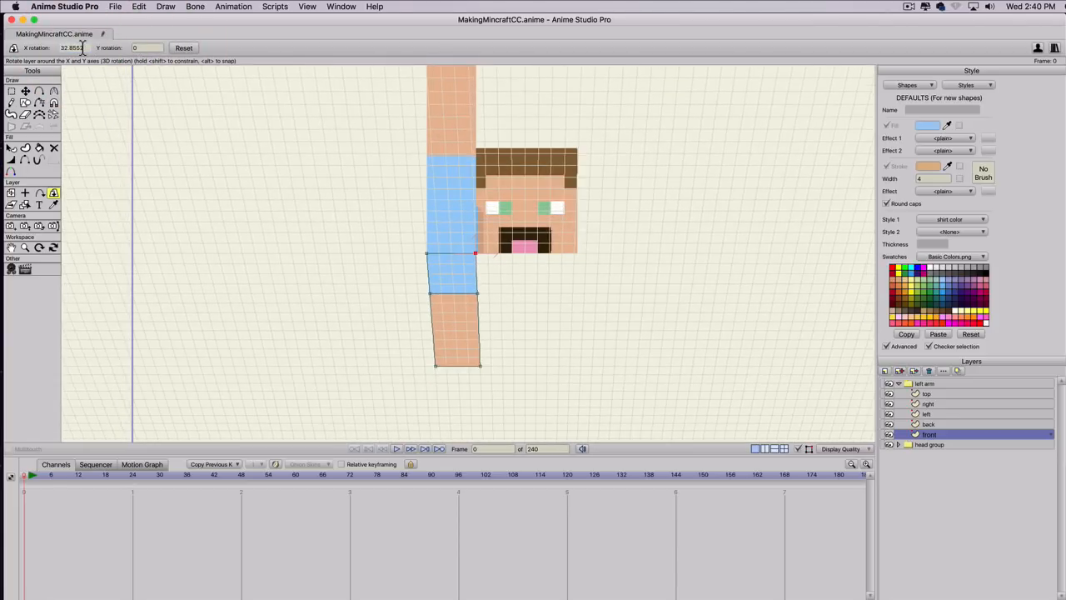
drag(83, 47, 8, 45)
text(90)
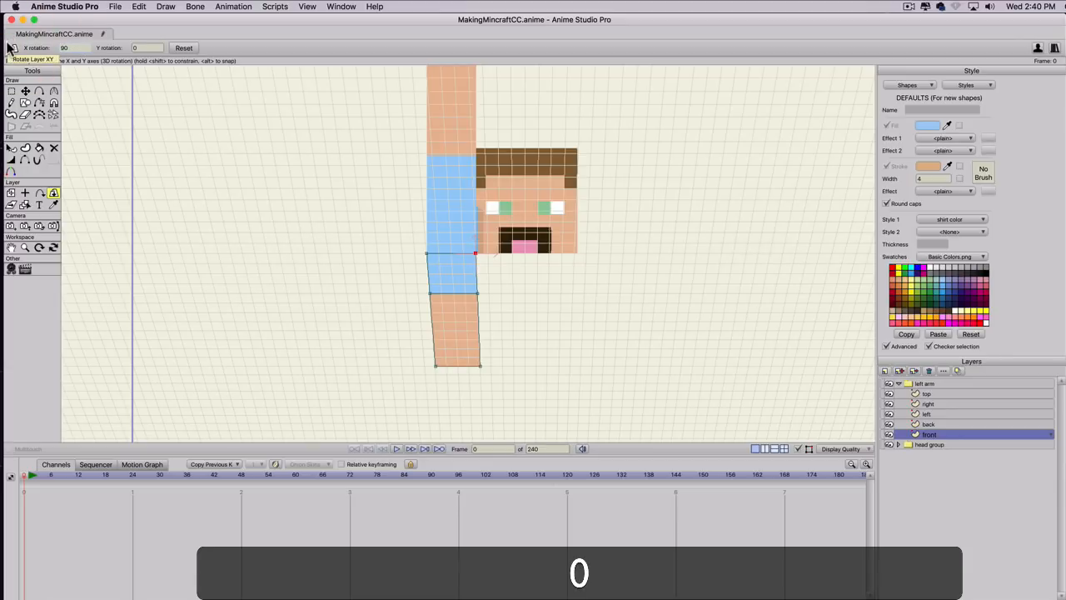
key(Return)
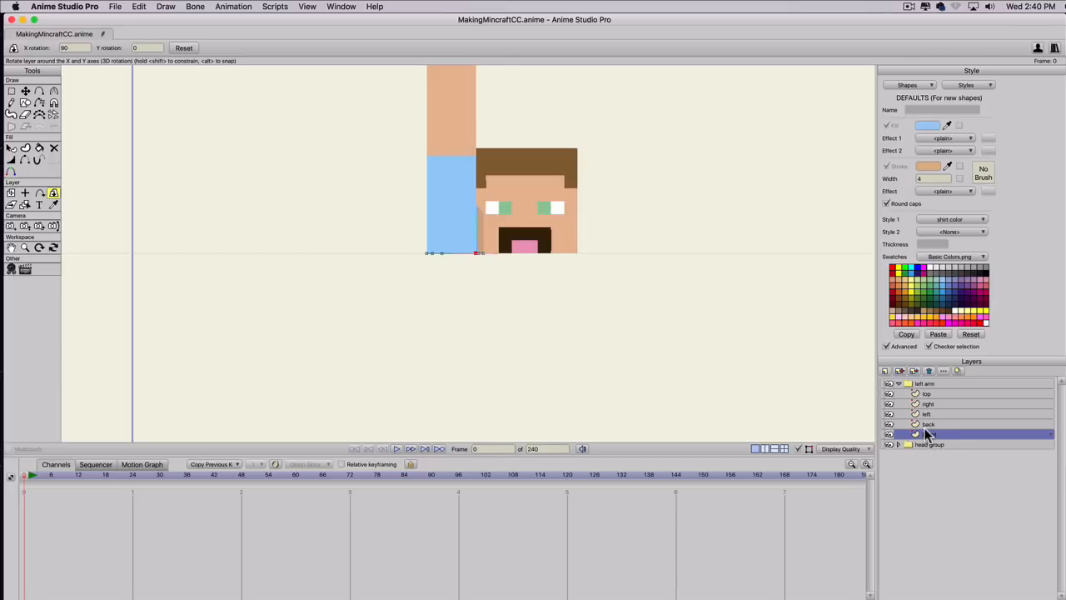
Set the back layer's origin Y to 0.2222, copied from the Y position of its lower corner point farthest from the head.
click(922, 394)
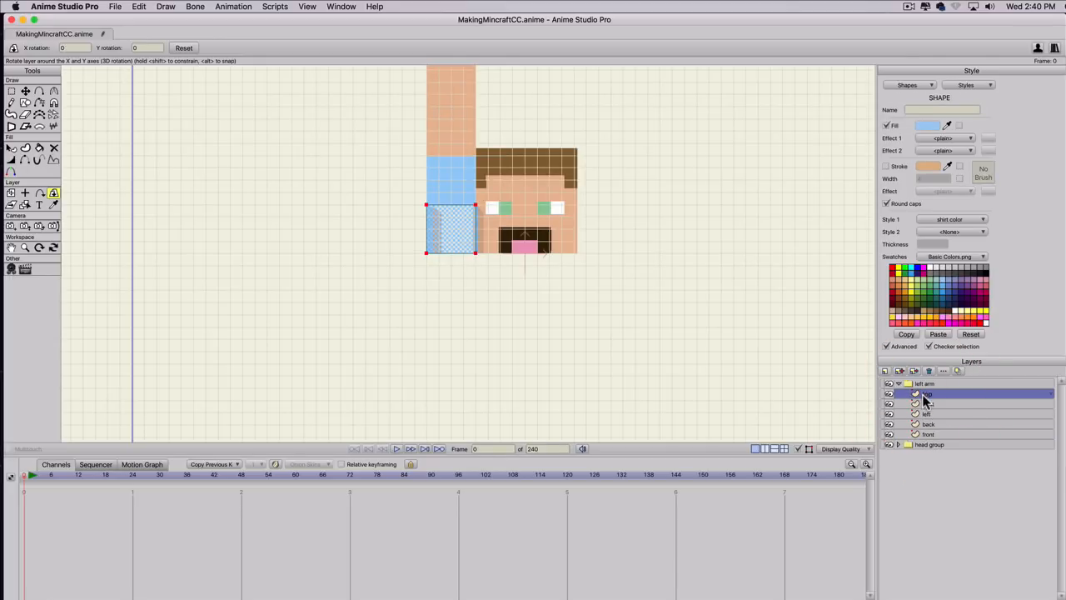
click(928, 426)
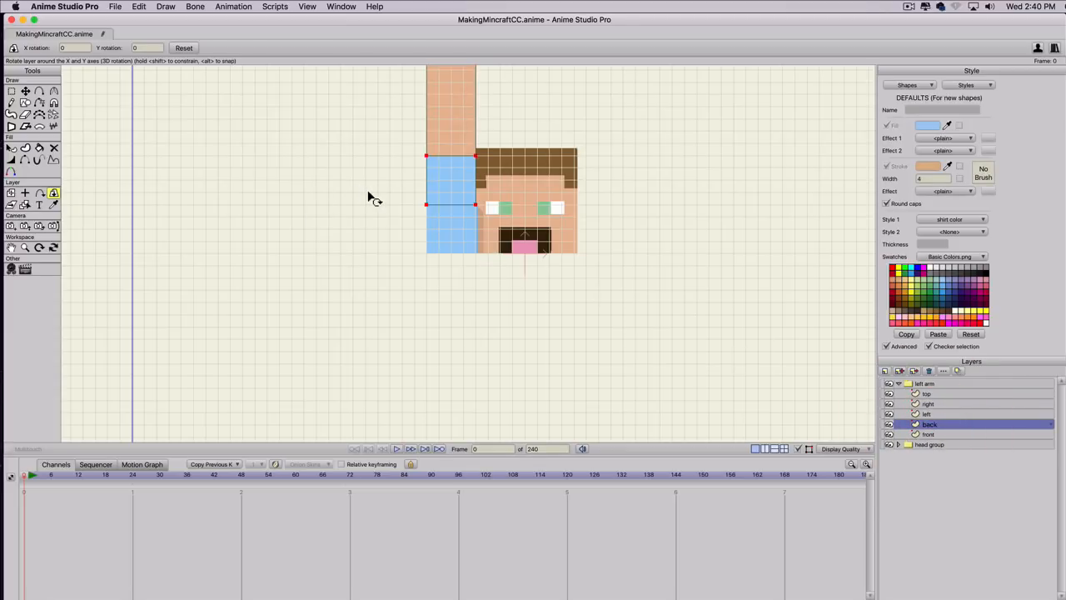
key(g)
click(426, 204)
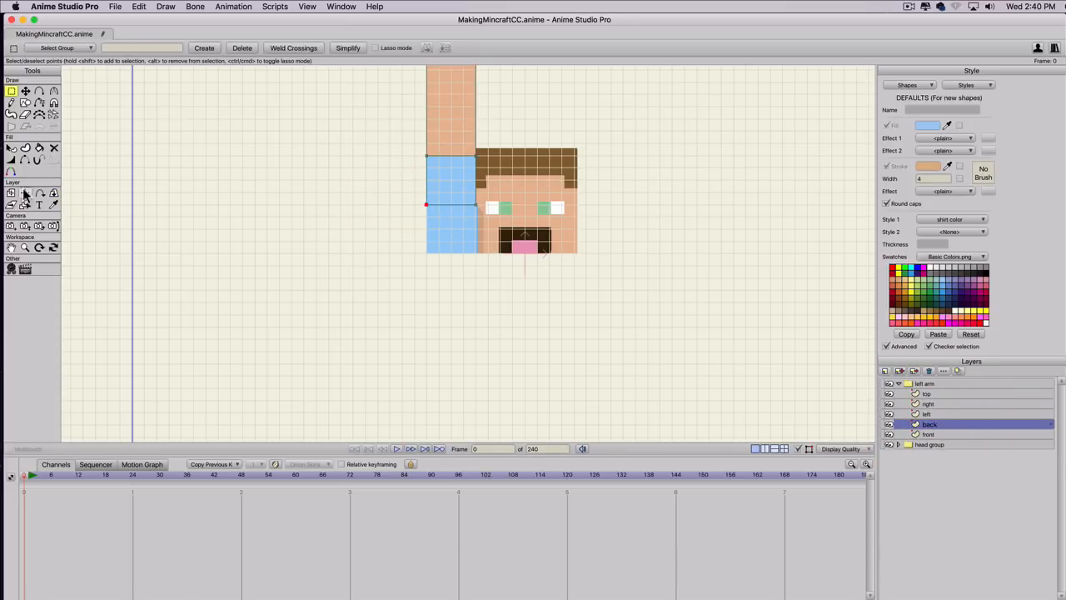
key(t)
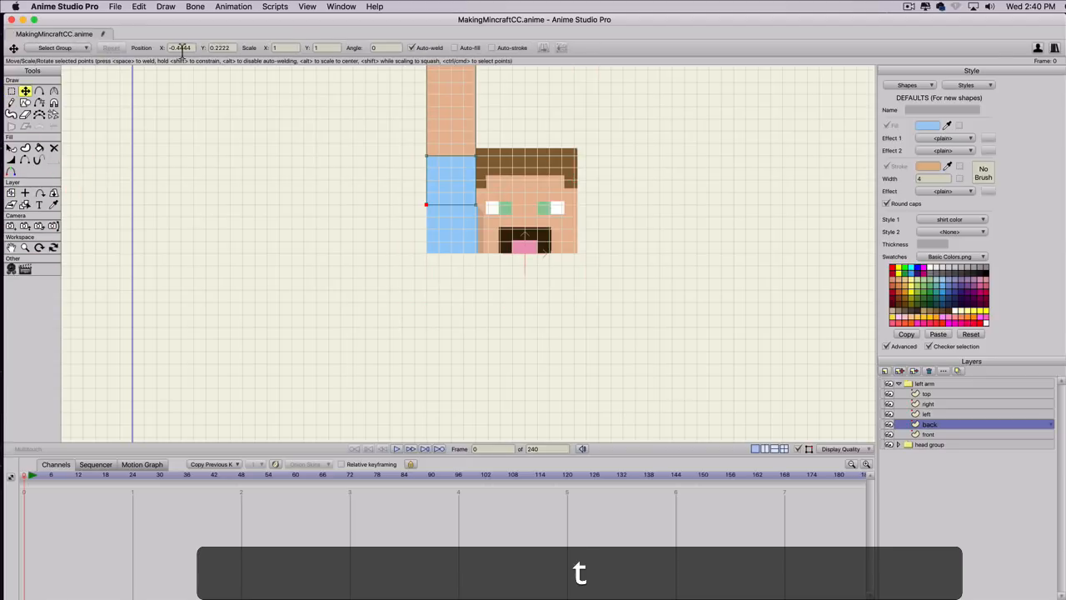
double_click(224, 48)
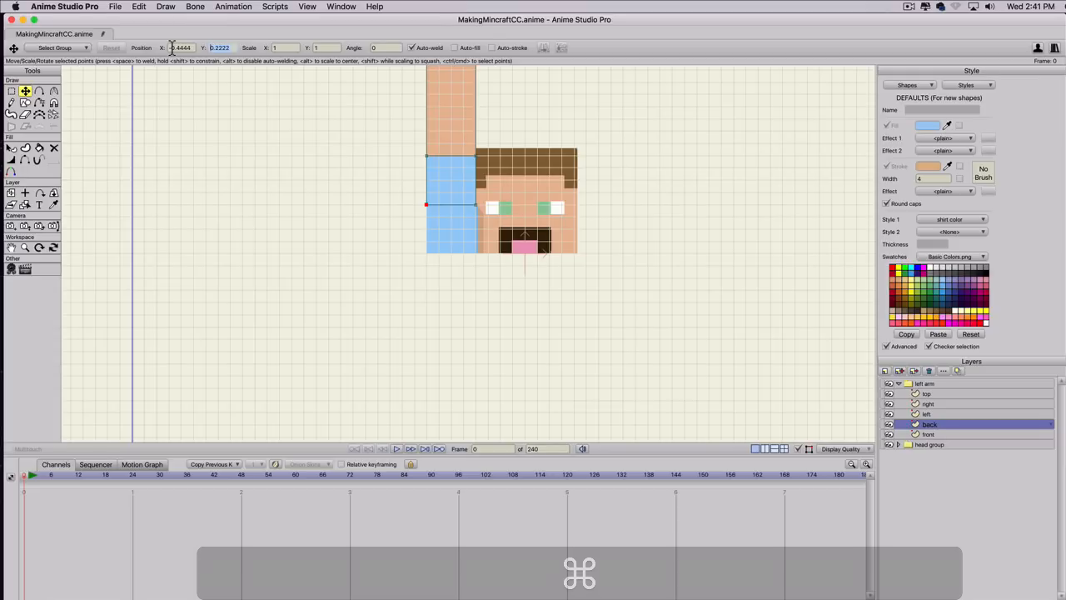
key(super+c)
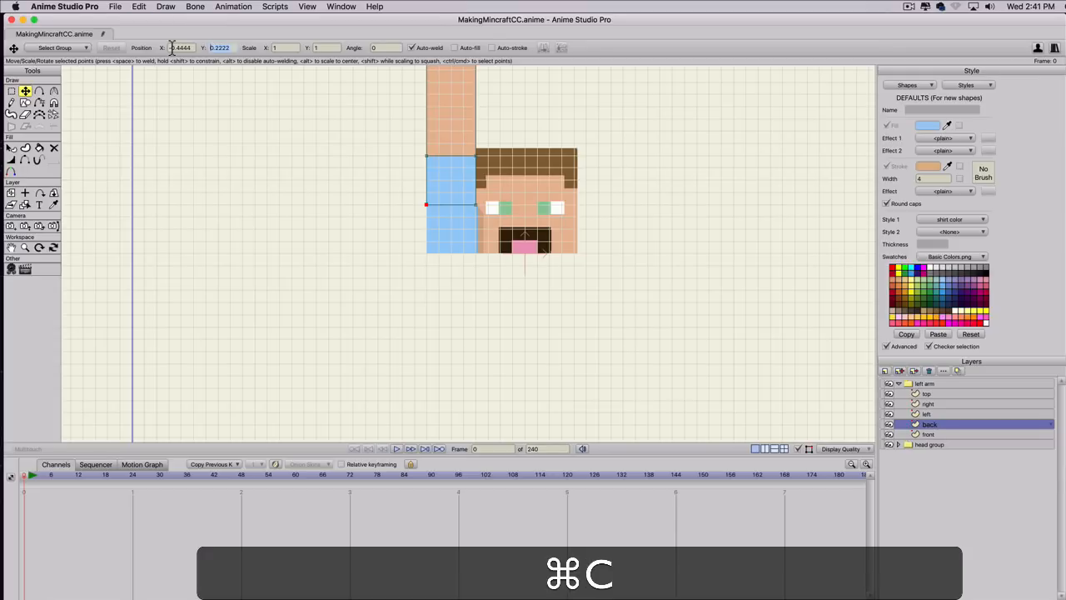
click(25, 192)
click(122, 47)
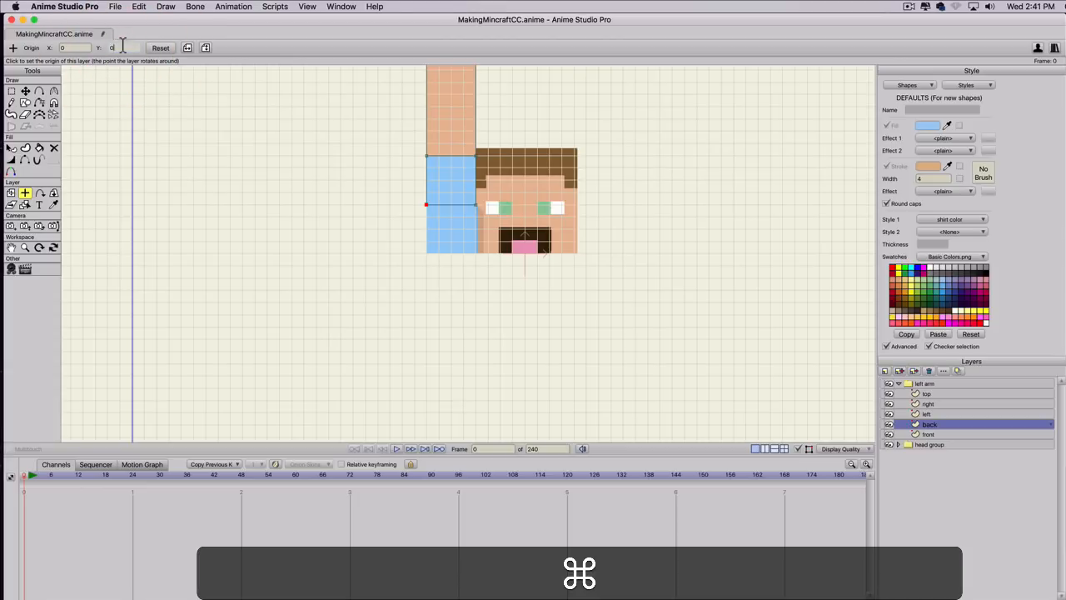
key(super+v)
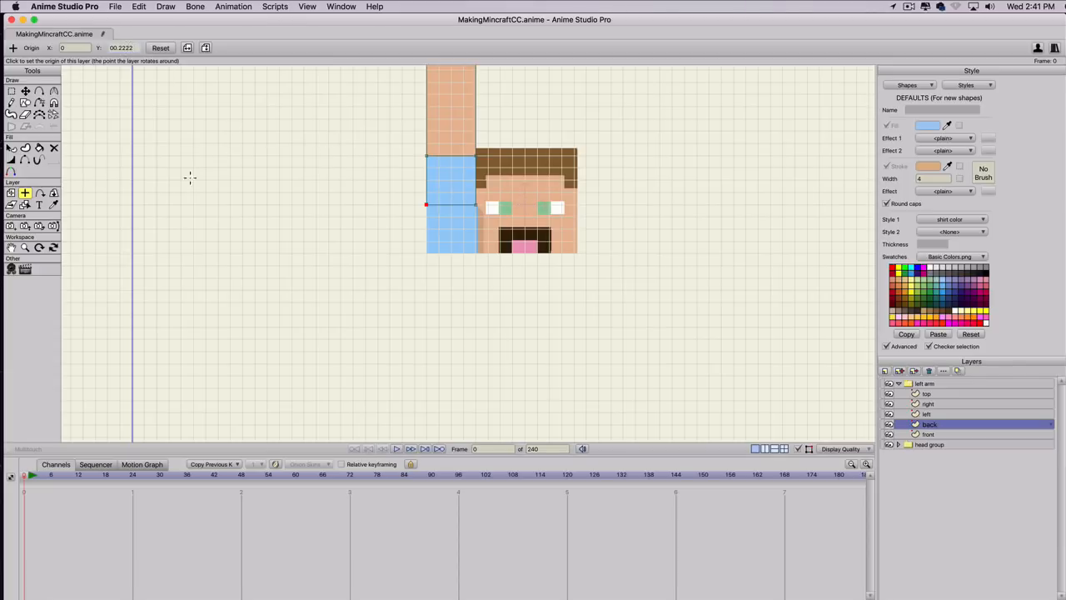
Fold the back layer with Rotate Layer XY, using an X rotation of -90.
click(53, 193)
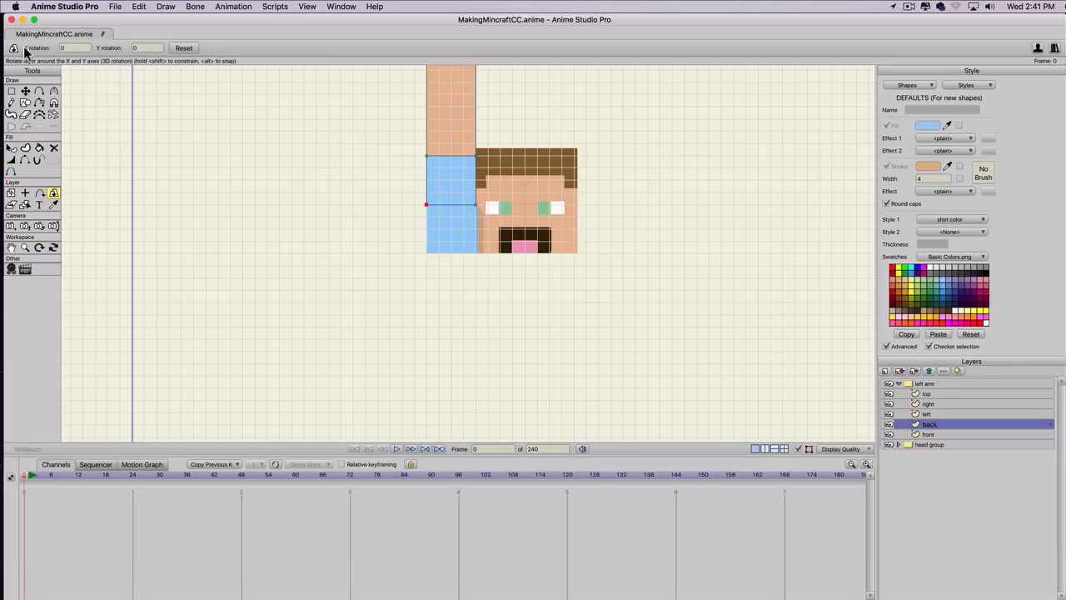
click(71, 48)
scroll(71, 49, up, 10)
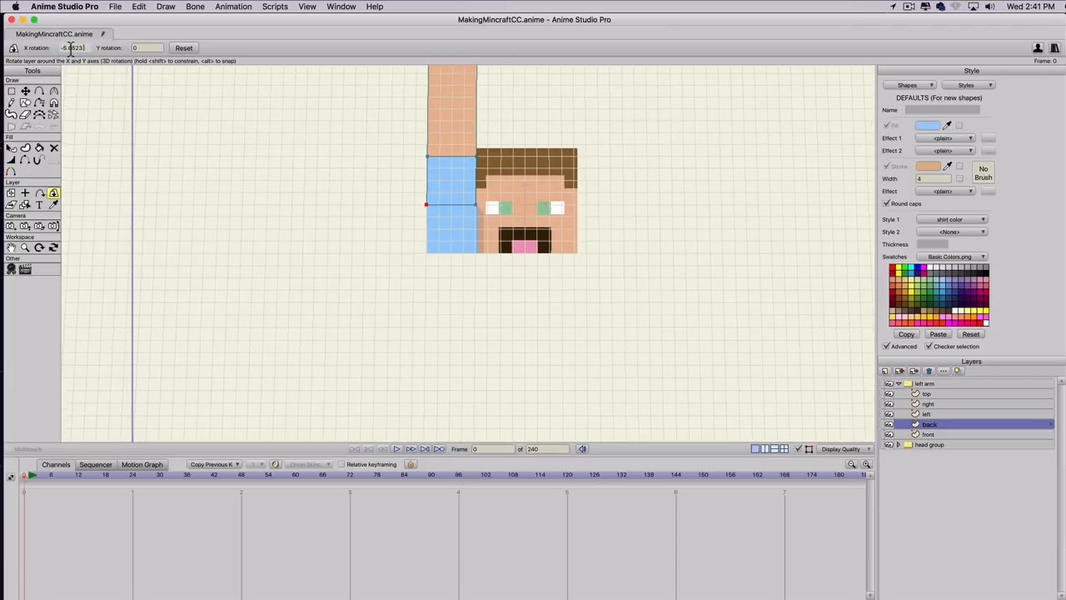
scroll(71, 48, up, 15)
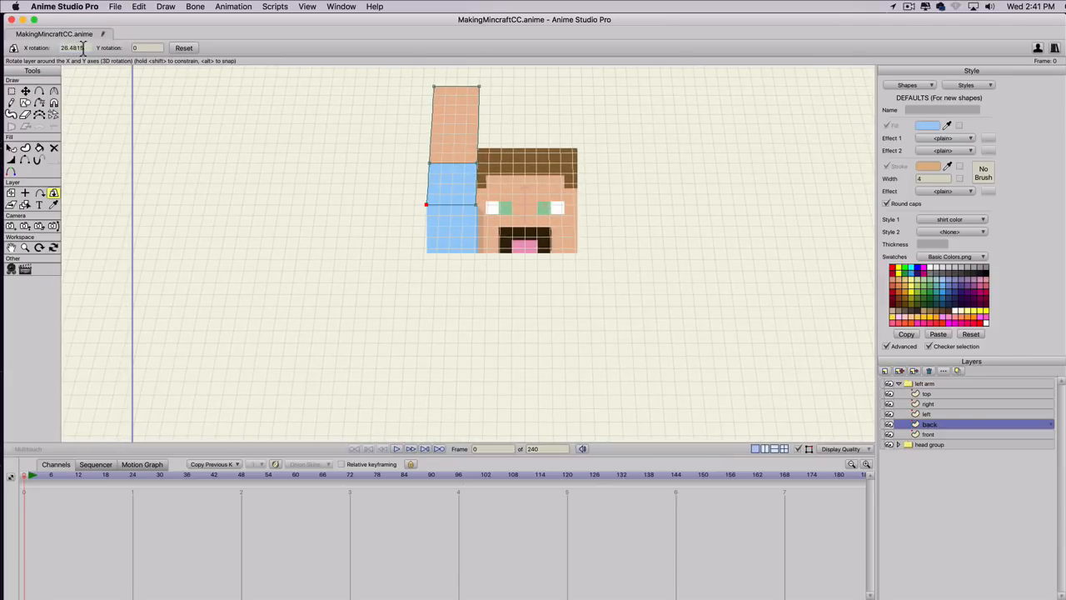
text(-90)
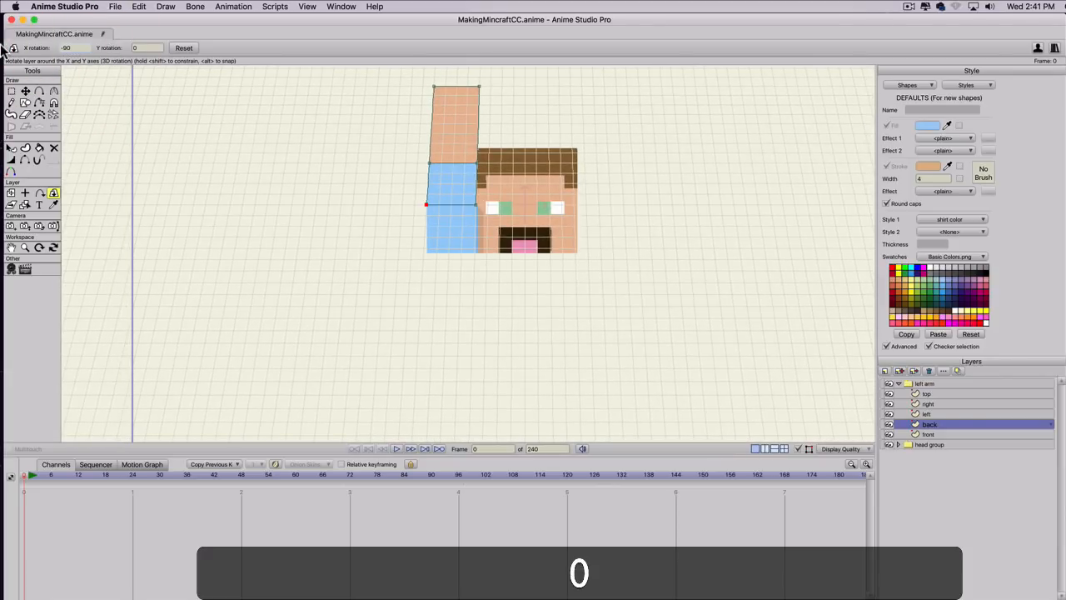
key(Return)
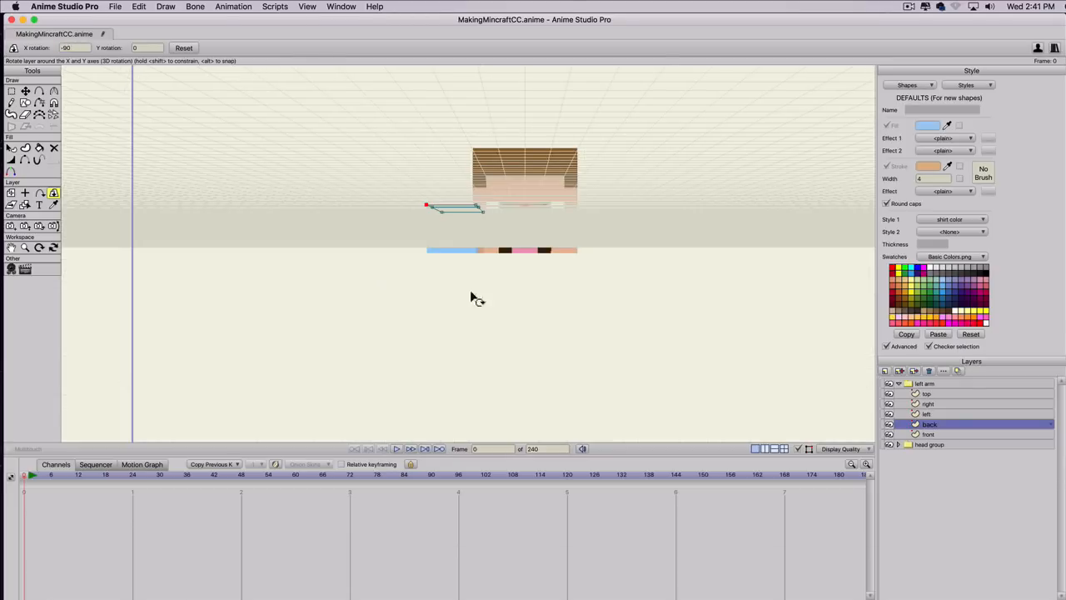
Select the left arm group and hide the grid.
click(923, 384)
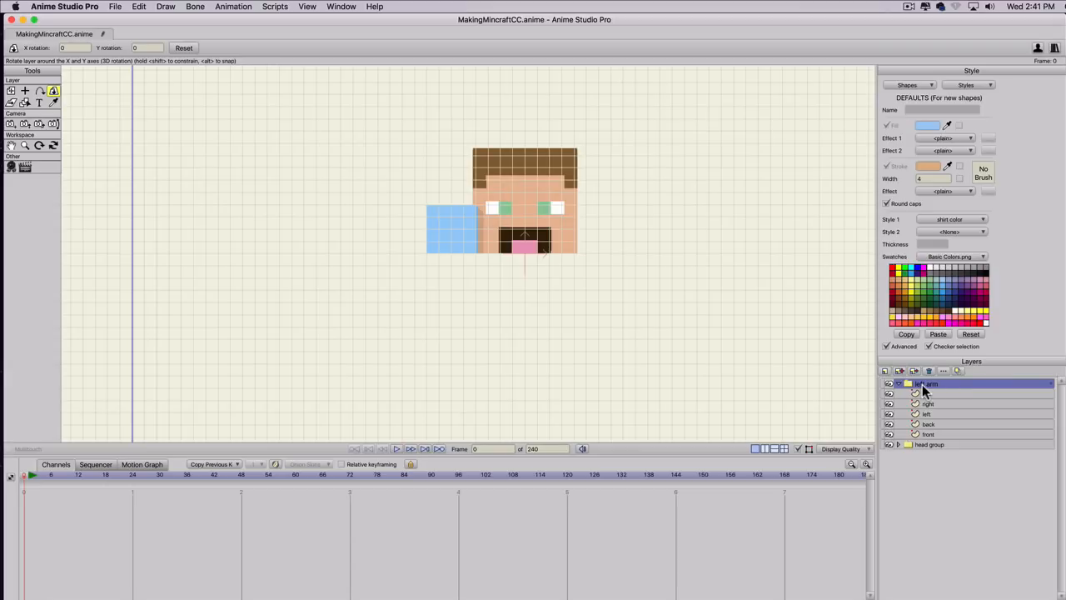
key(super)
key(super+g)
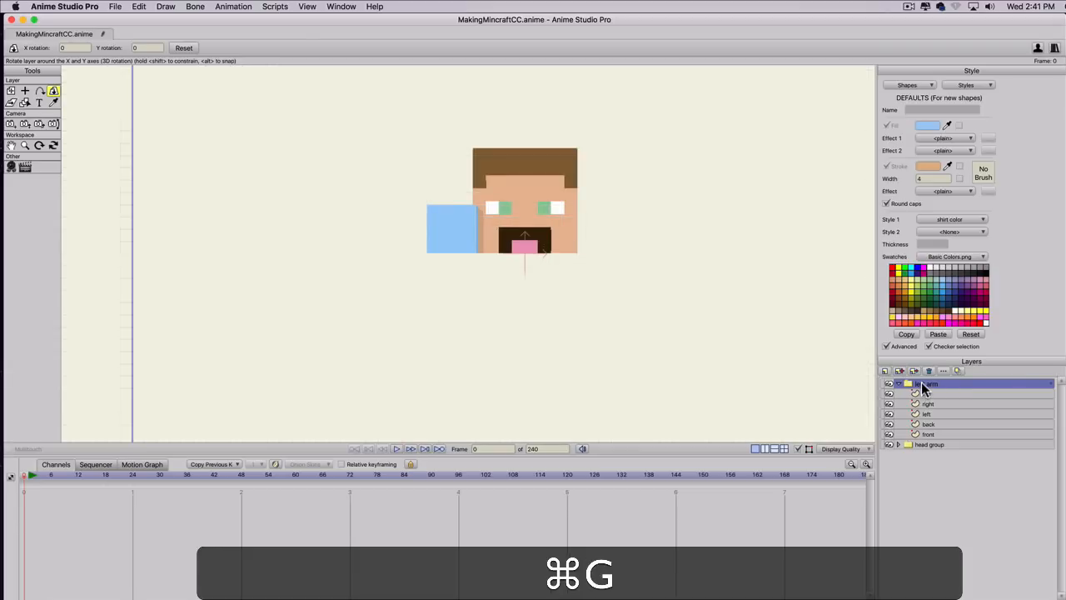
click(922, 384)
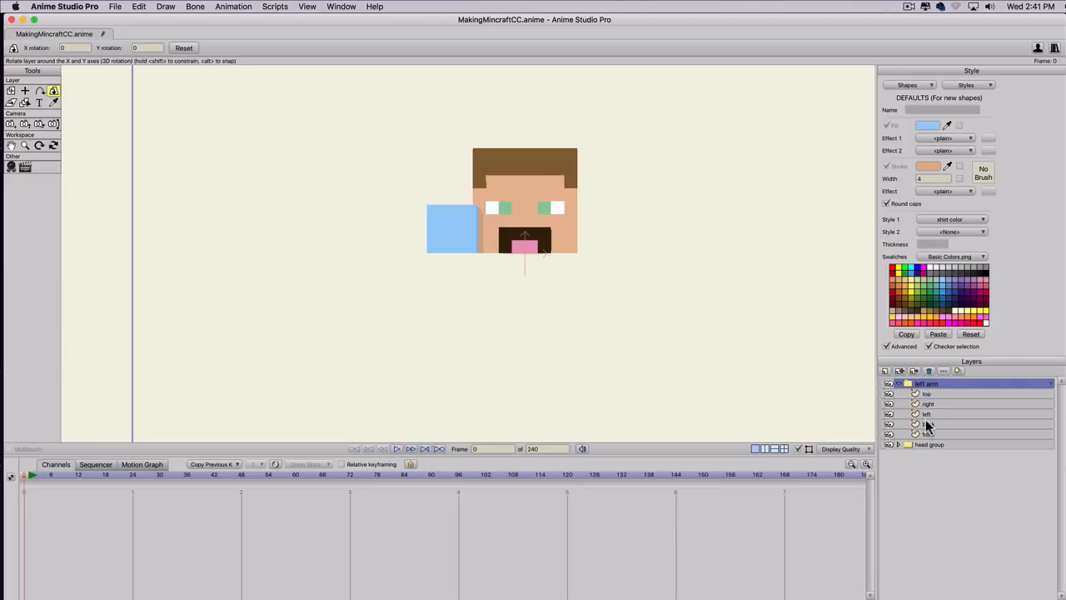
Rotate the left arm group freely with Rotate Layer XY to check its folded sides, and reset the group's rotation.
click(53, 93)
drag(429, 286, 427, 75)
drag(418, 167, 459, 60)
drag(388, 364, 190, 386)
key(super+z)
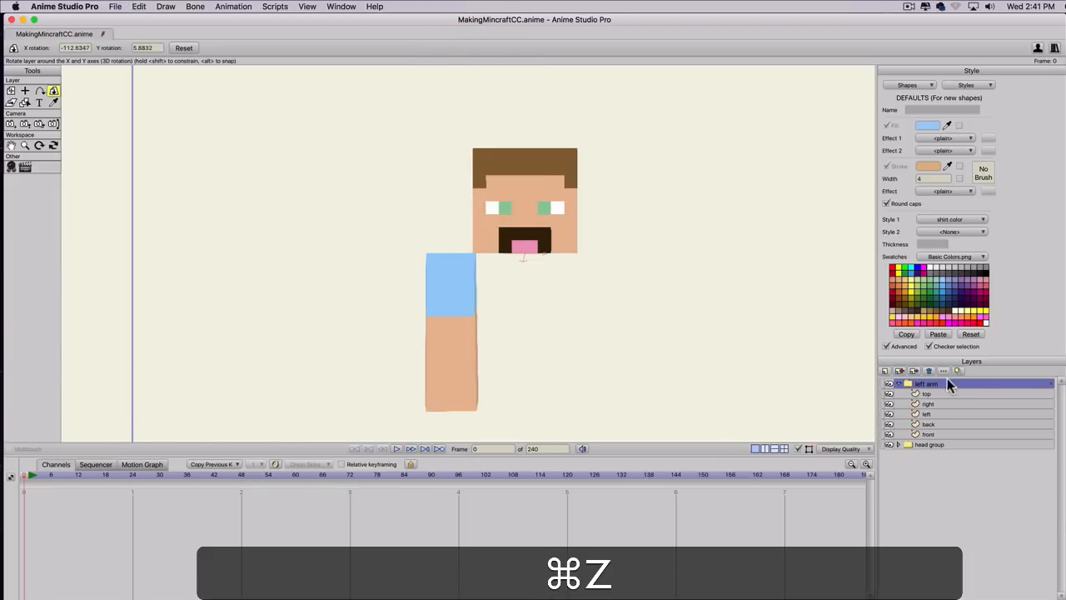
click(930, 384)
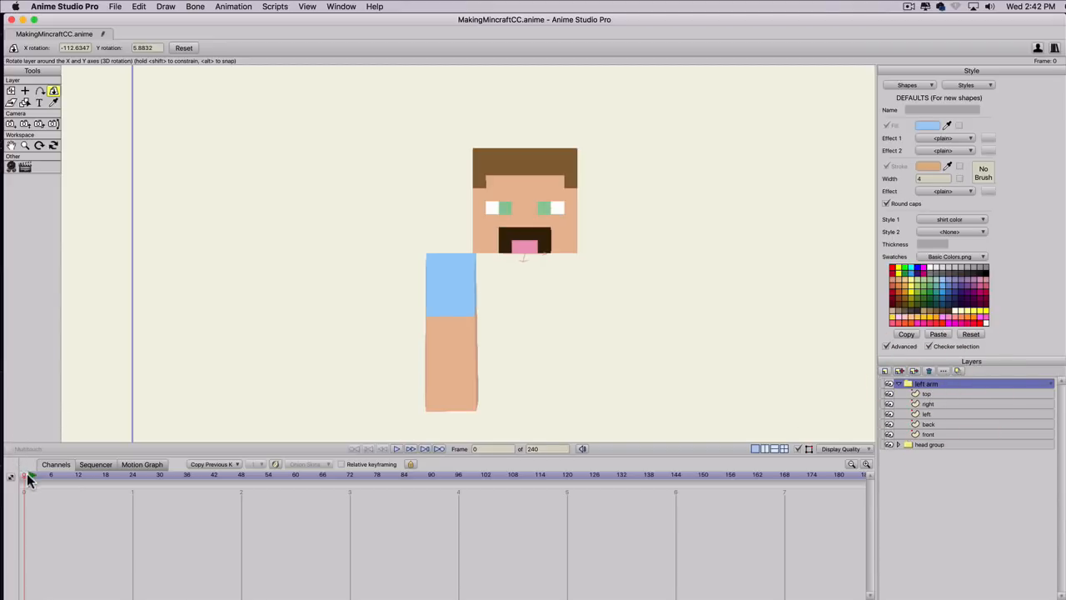
click(185, 50)
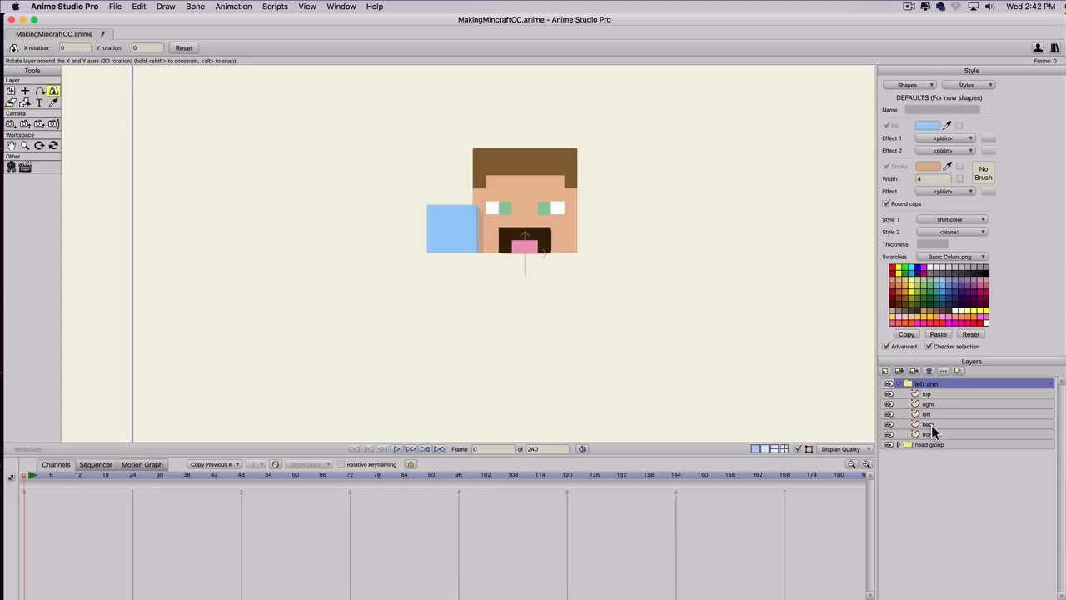
Set the top layer's origin X to -0.2222, copied from the X position of its lower corner point beside the head.
click(929, 393)
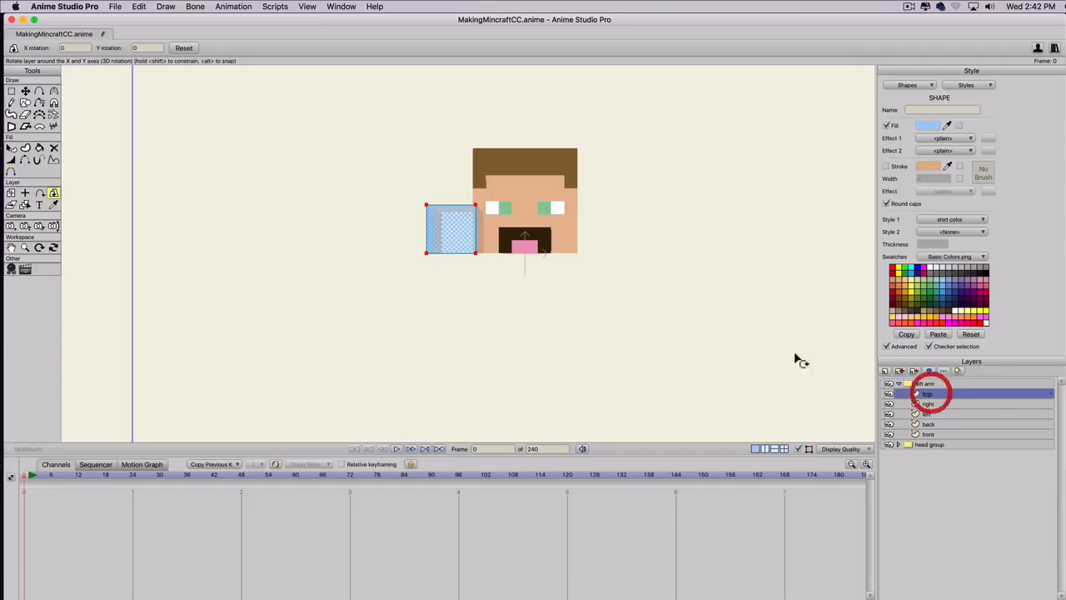
key(g)
click(463, 269)
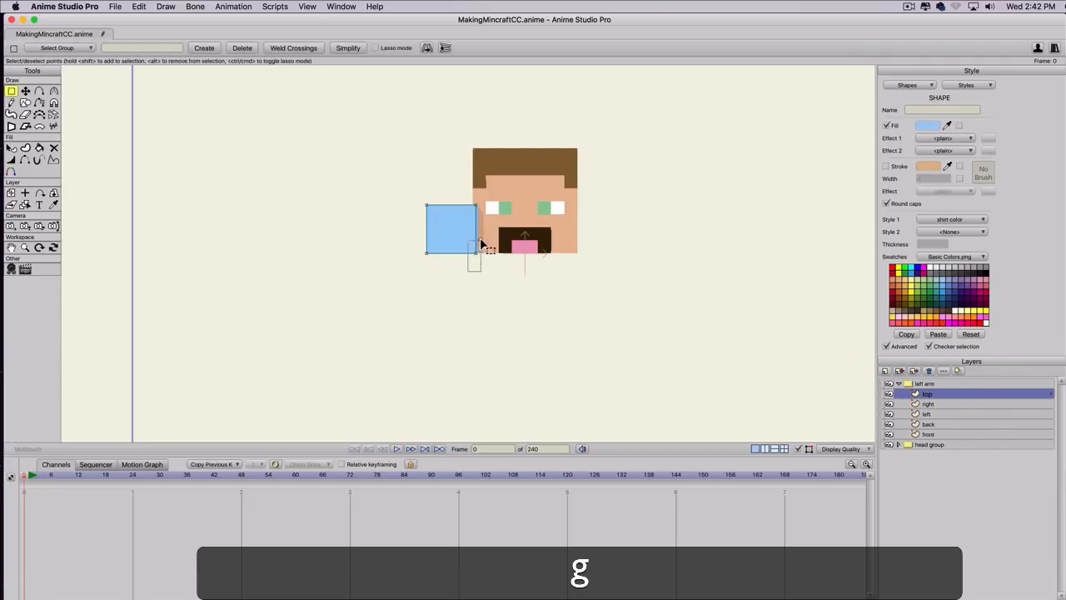
key(t)
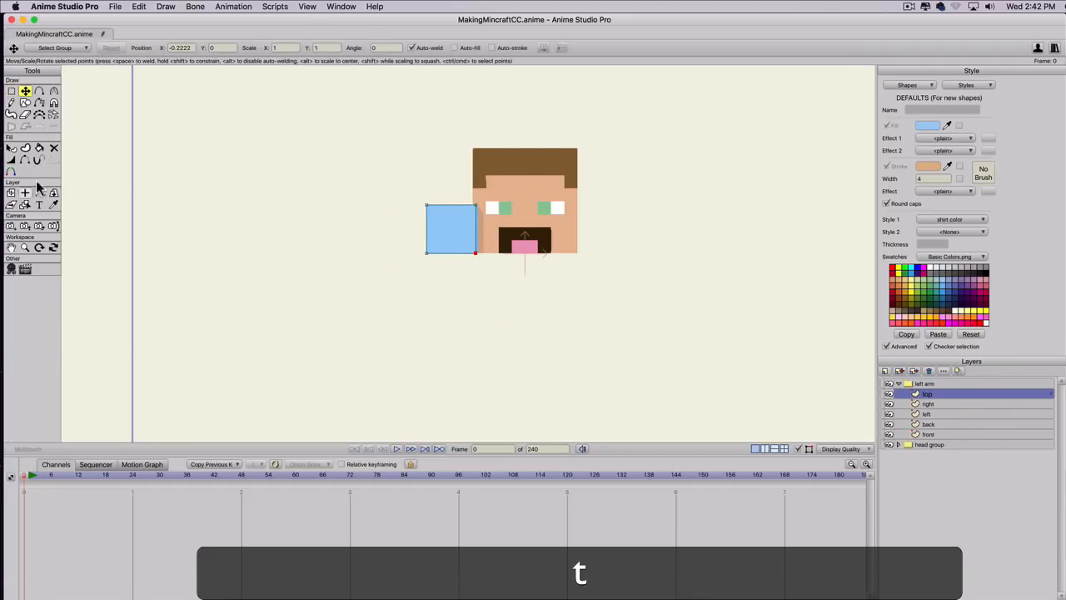
click(192, 48)
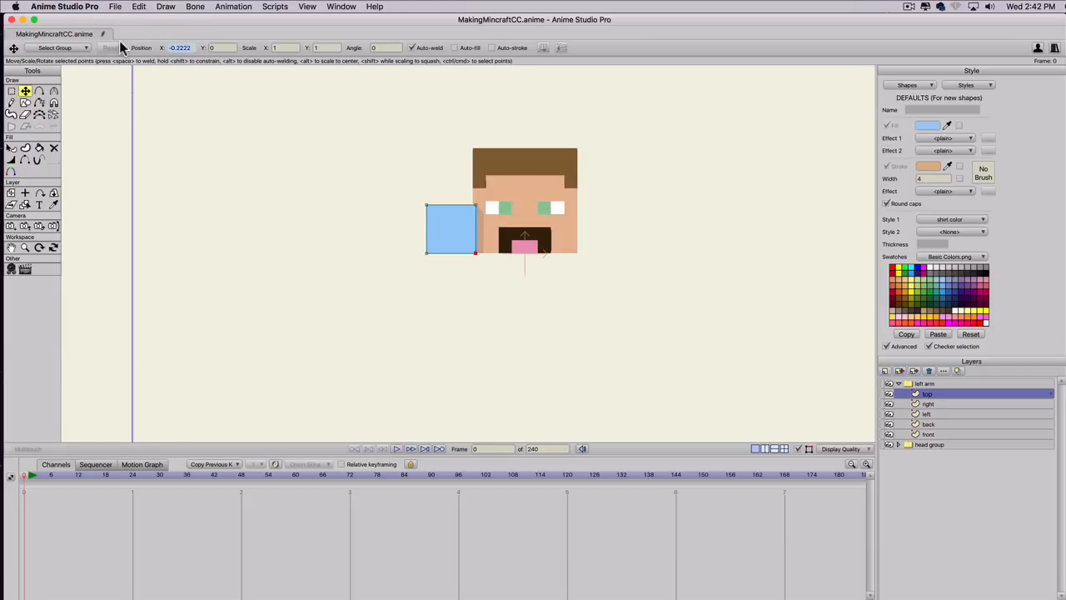
key(super+c)
click(25, 193)
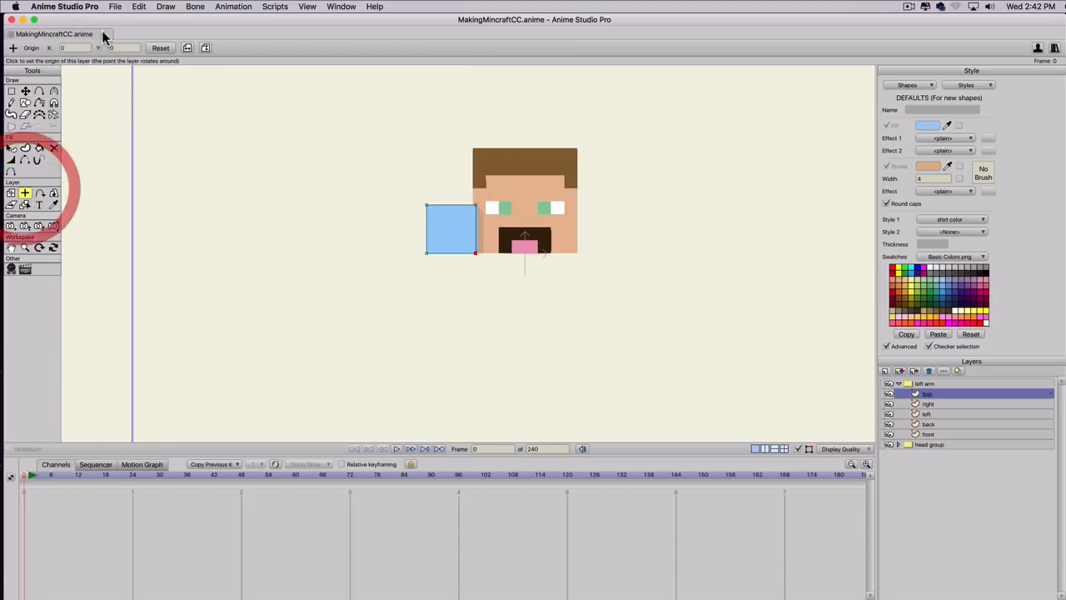
click(66, 47)
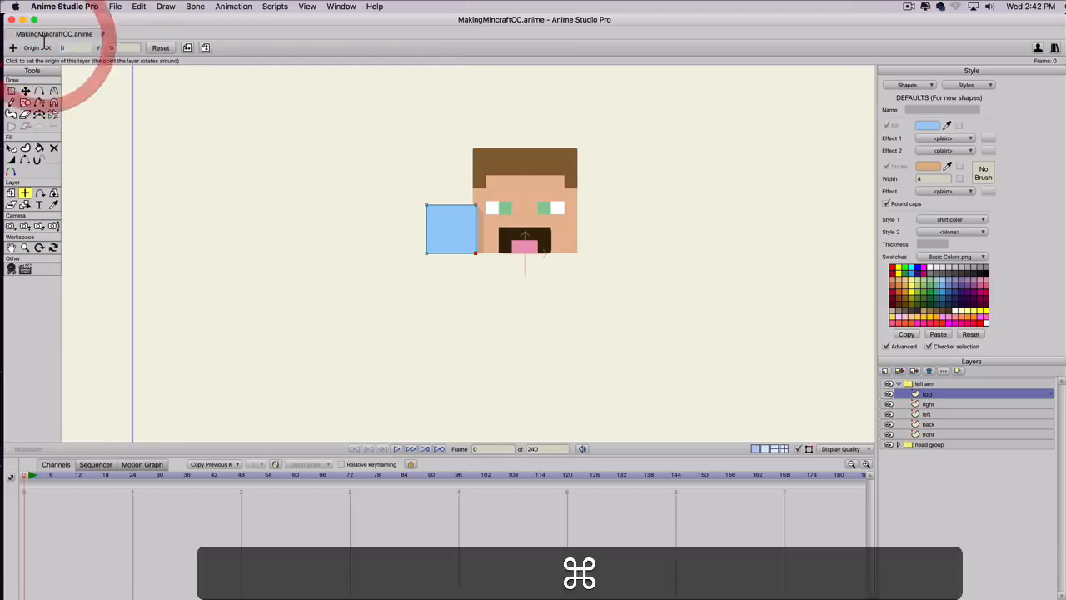
key(super+v)
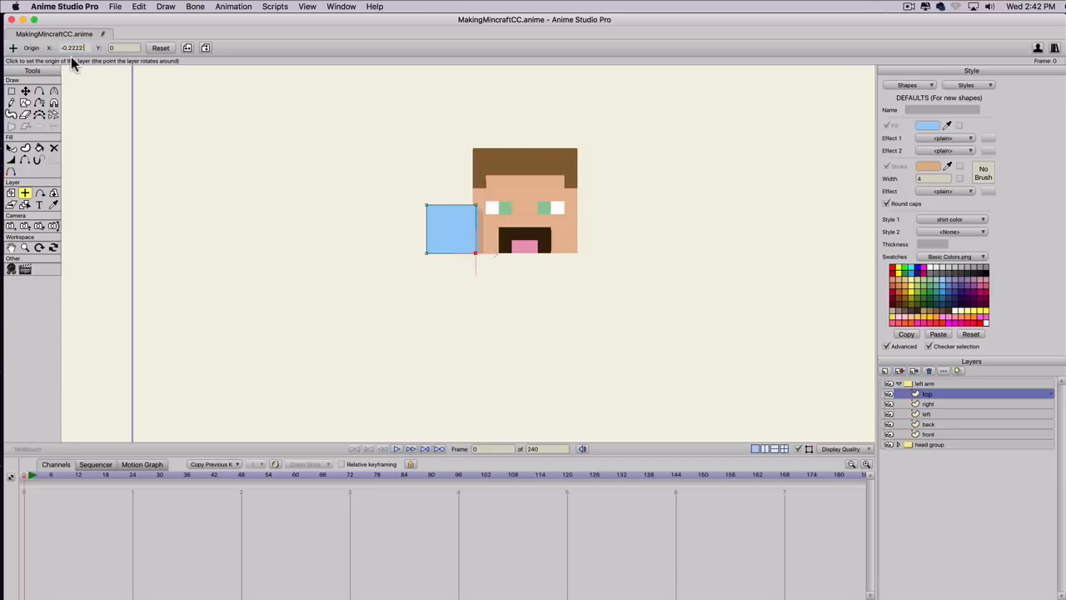
Place the top layer's origin halfway up its edge beside the head, at X -0.2222 and Y about 0.11.
click(476, 229)
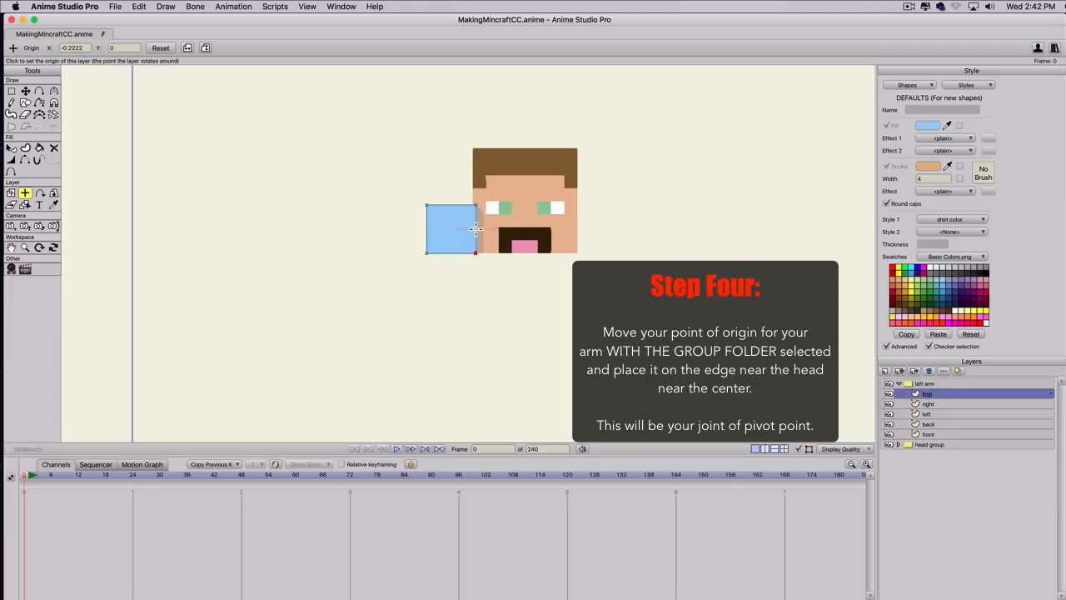
click(476, 228)
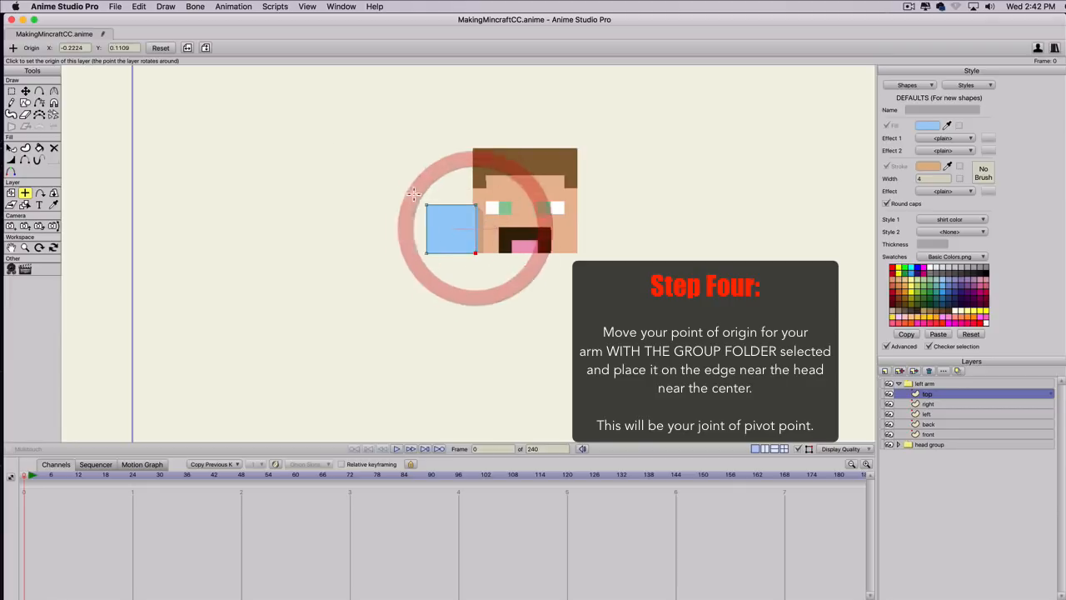
click(80, 49)
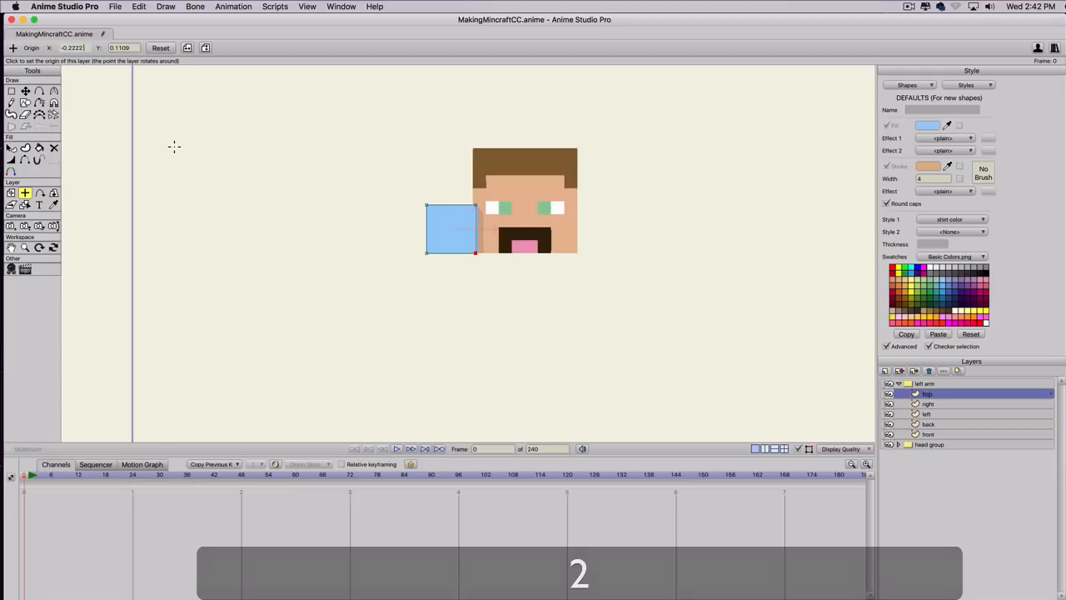
key(Return)
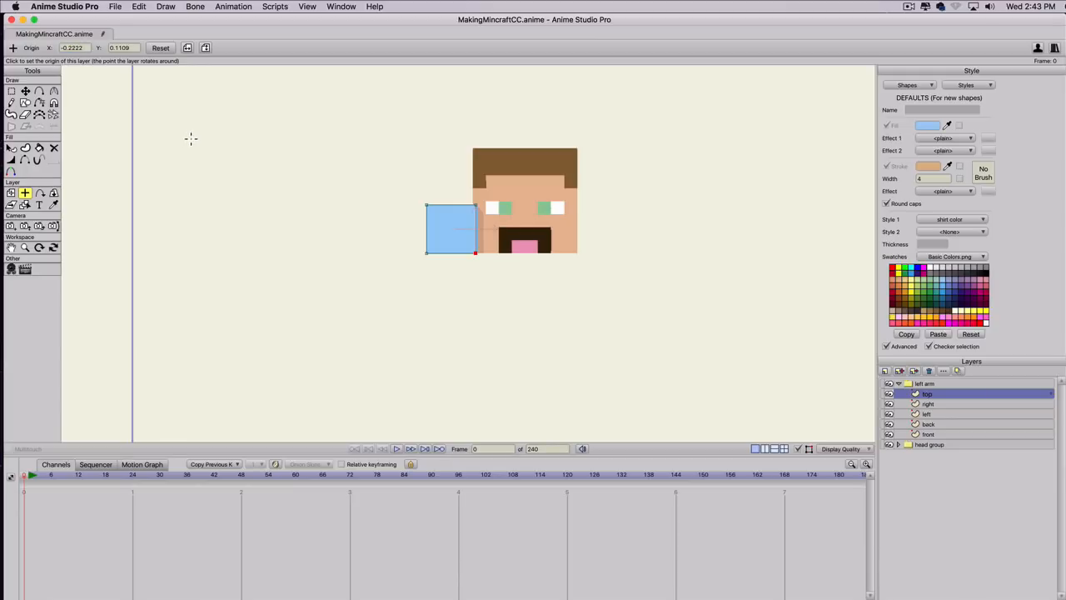
Set the left arm group's origin X to -0.2222 and place the origin halfway up the edge beside the head, at Y about 0.11.
click(912, 384)
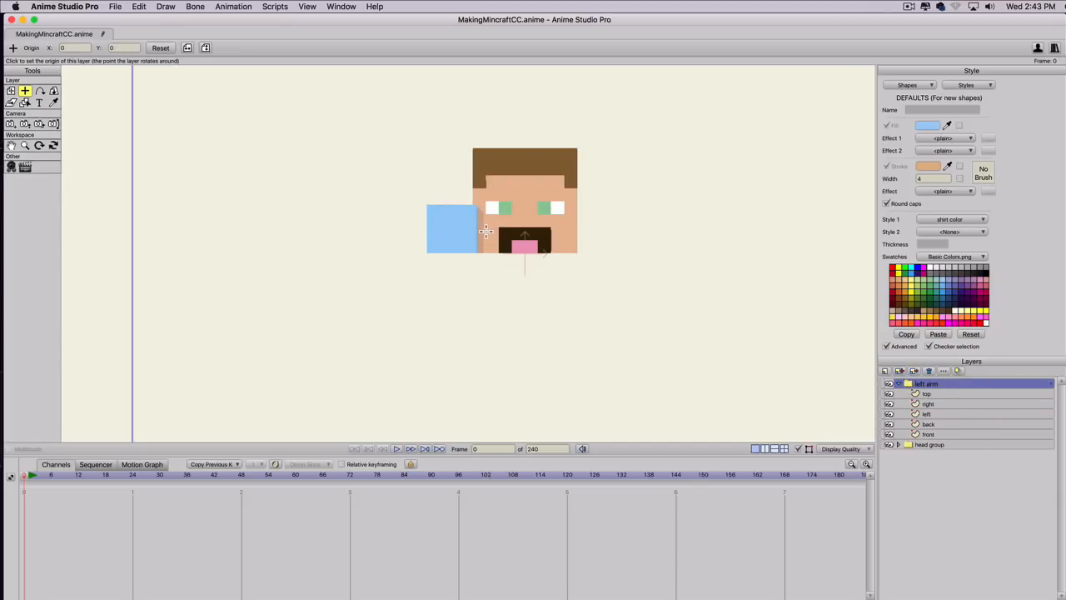
click(932, 433)
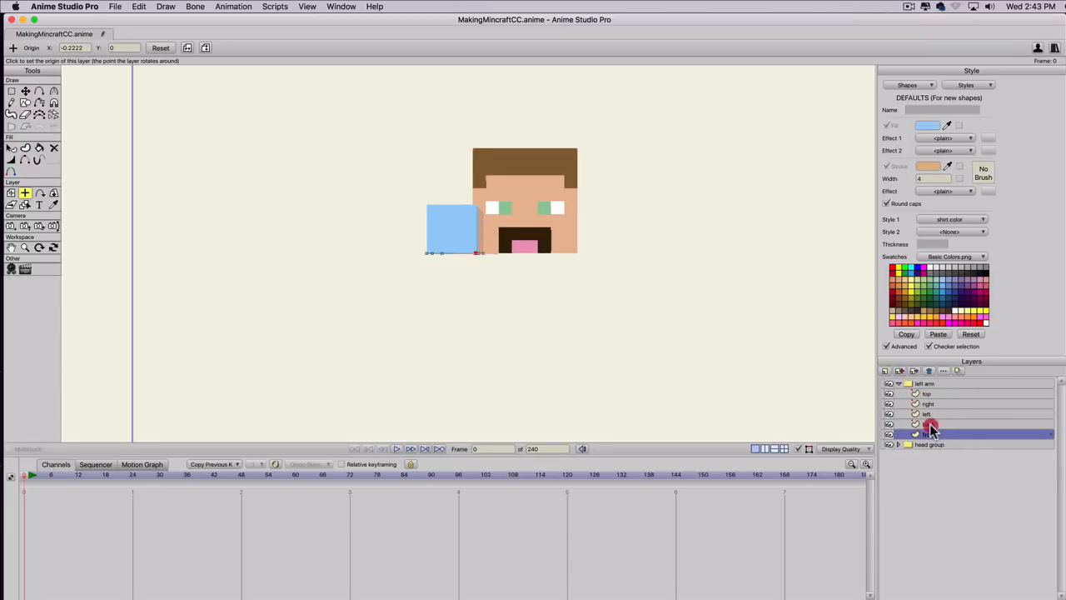
click(928, 424)
click(929, 394)
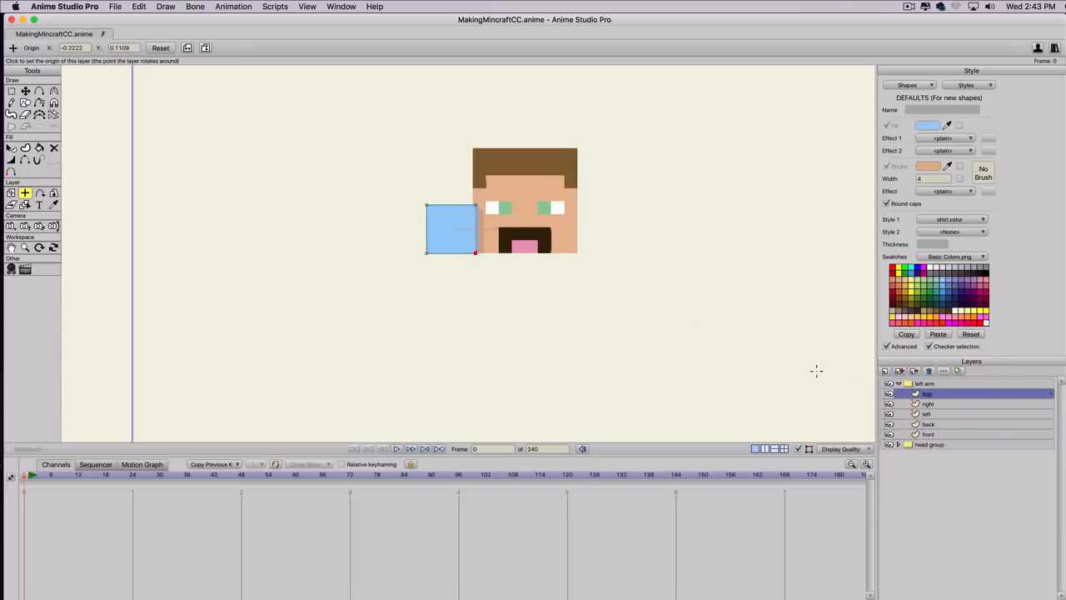
click(925, 383)
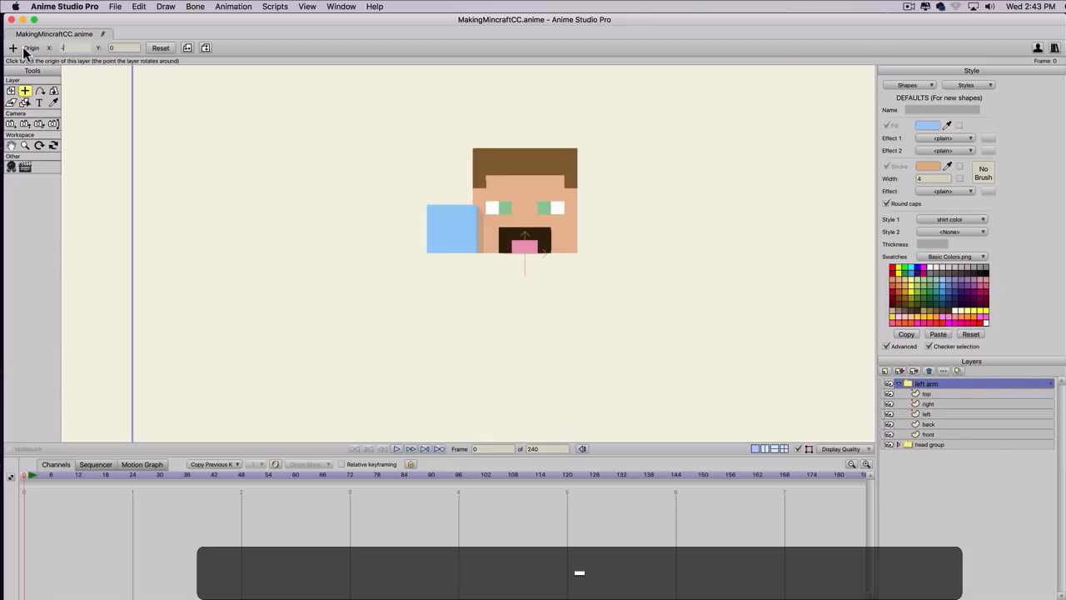
text(-0.2222)
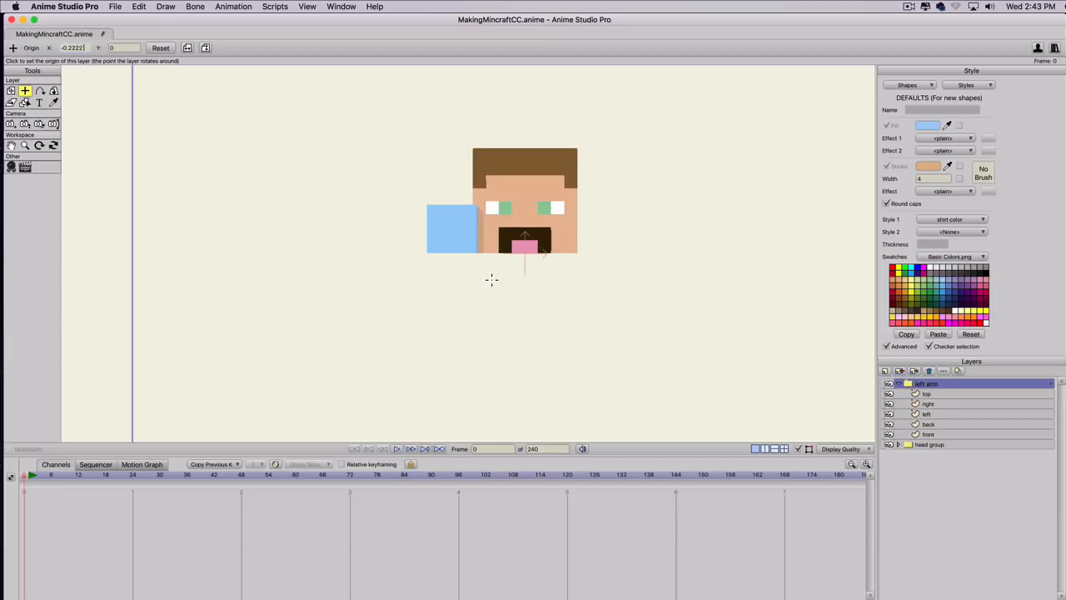
key(Return)
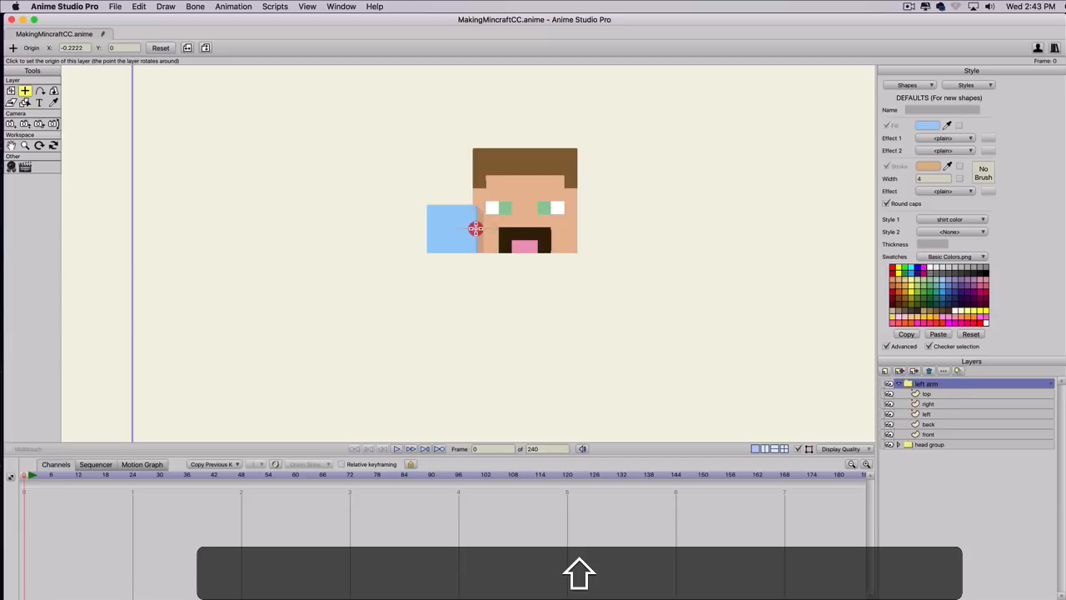
shift+click(475, 227)
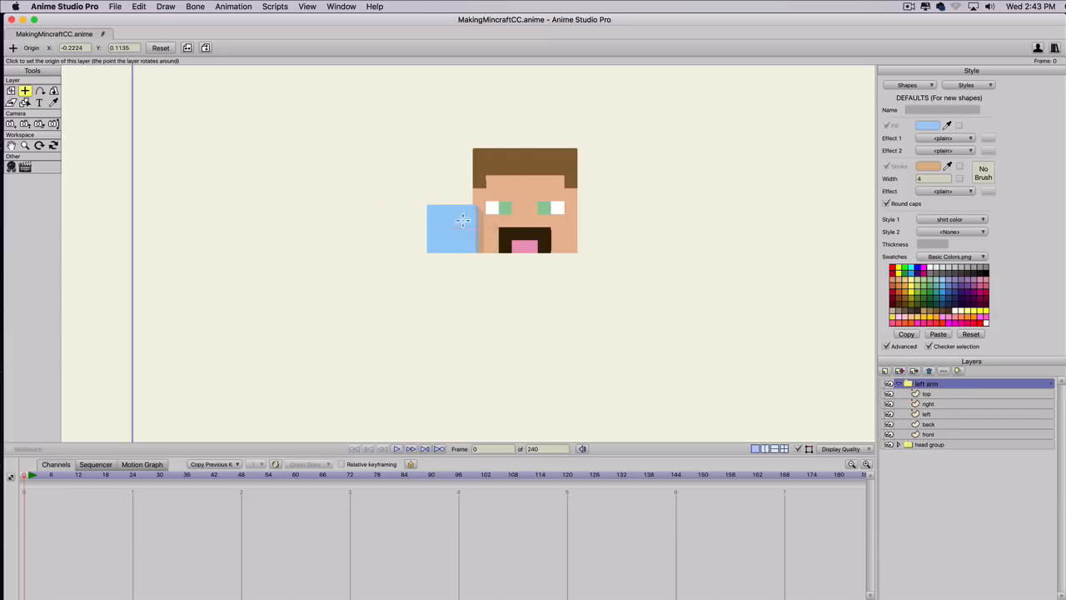
Set the left arm group's origin X to -0.2222 and rotate the group slightly around X and Y to test the pivot.
click(79, 48)
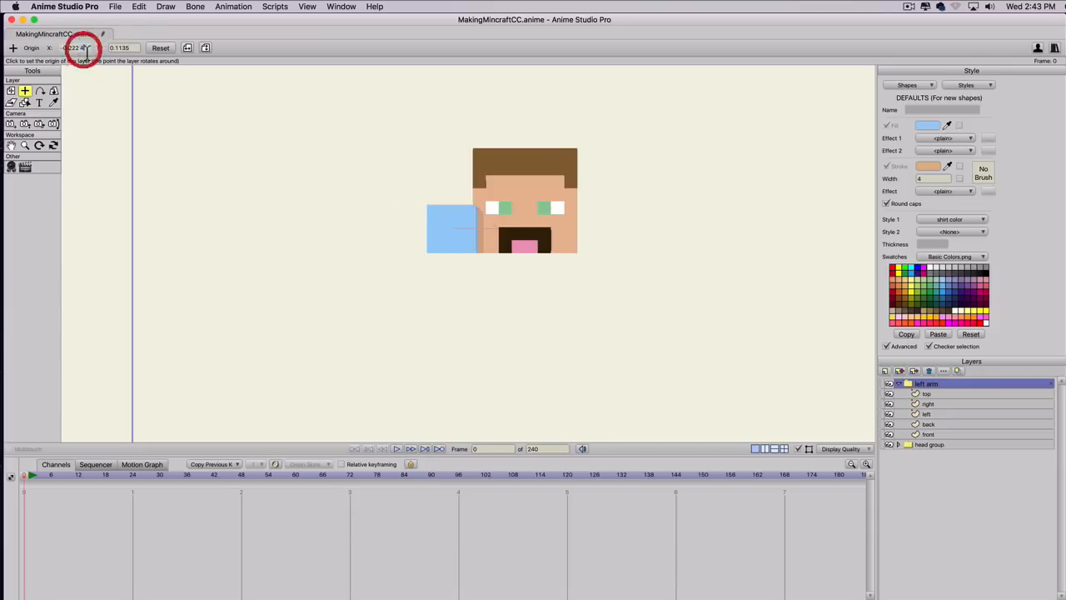
text(2)
key(Return)
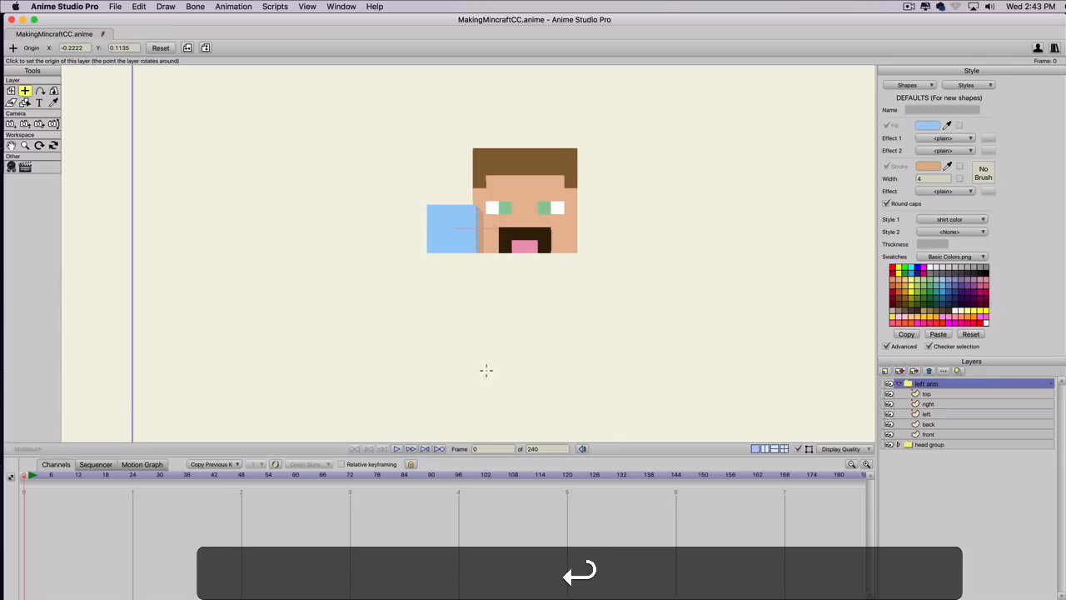
click(52, 92)
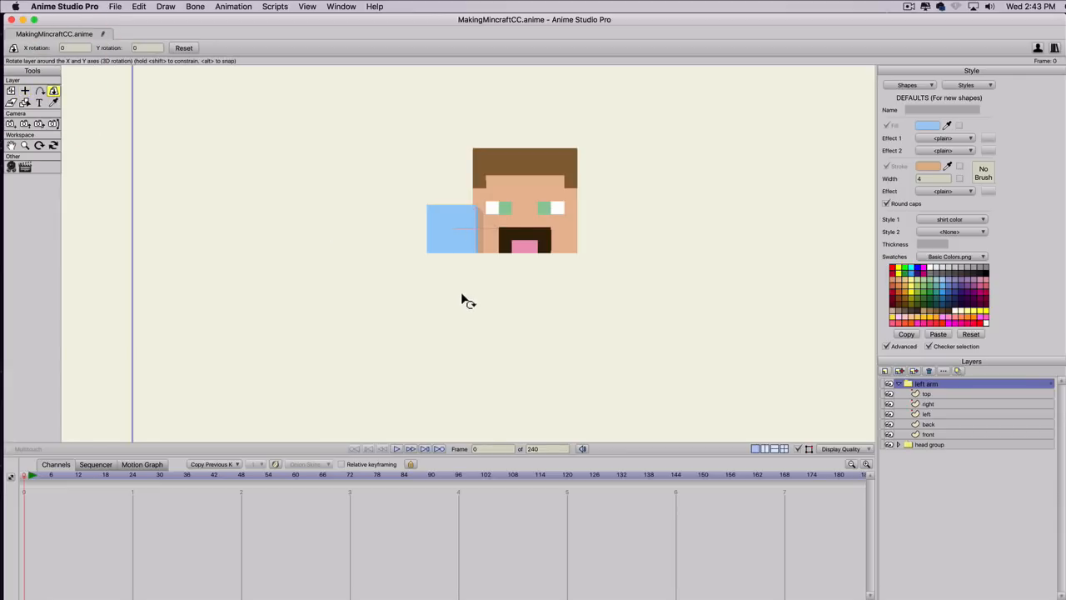
drag(465, 310, 517, 334)
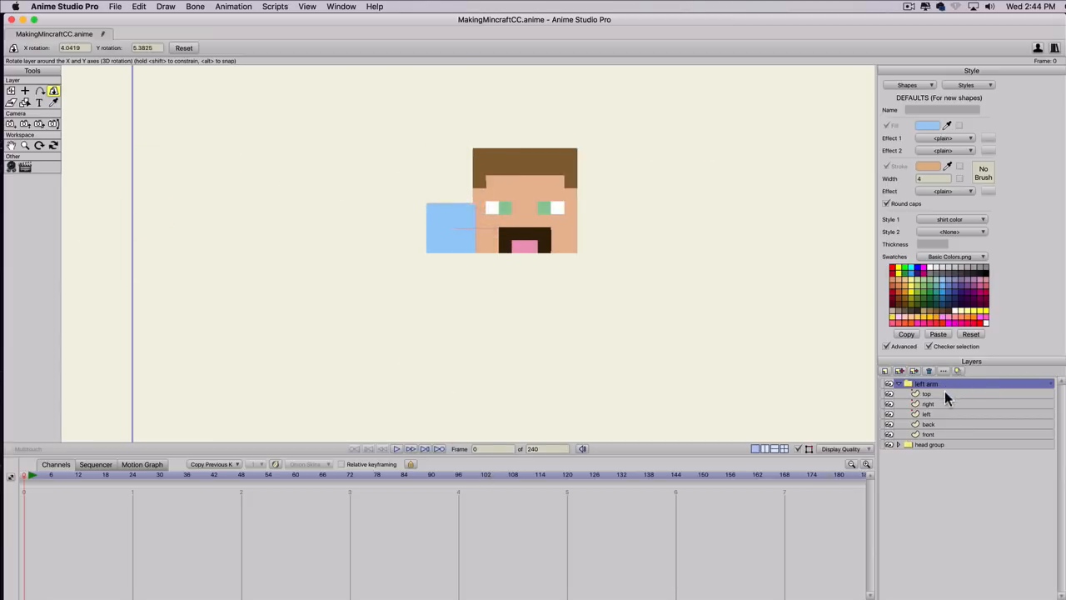
Look through the arm's side layers, try tilting the back layer around its X axis, and undo that rotation.
click(944, 393)
click(946, 403)
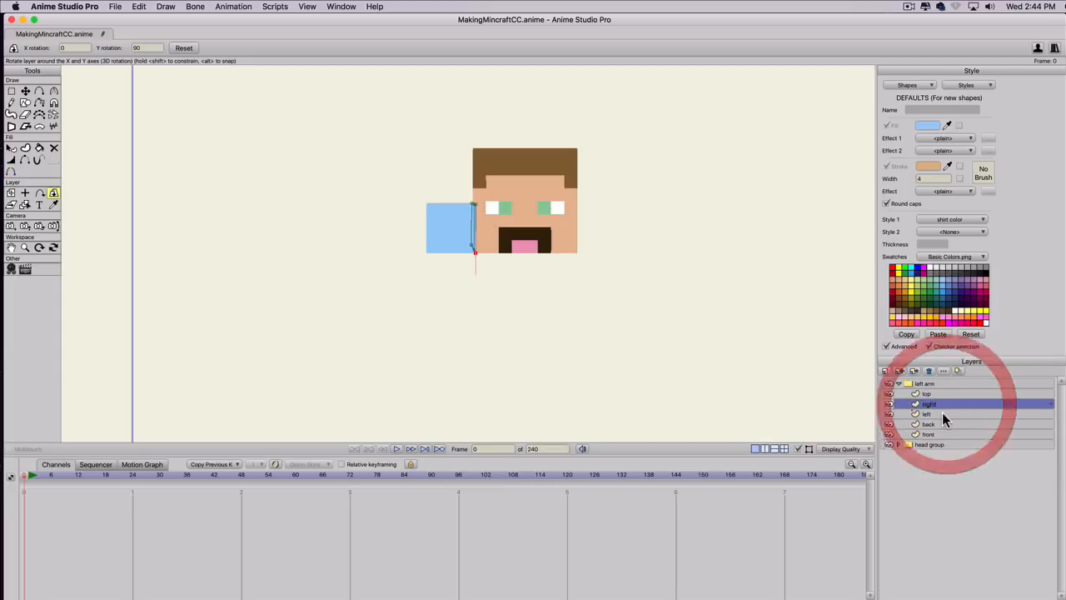
click(943, 427)
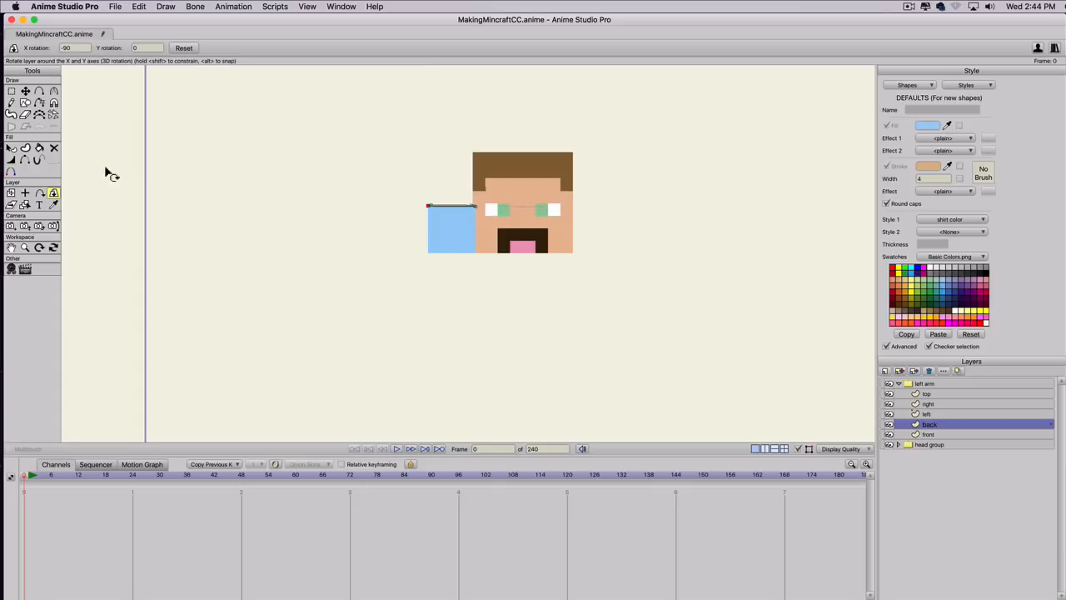
drag(395, 234, 398, 291)
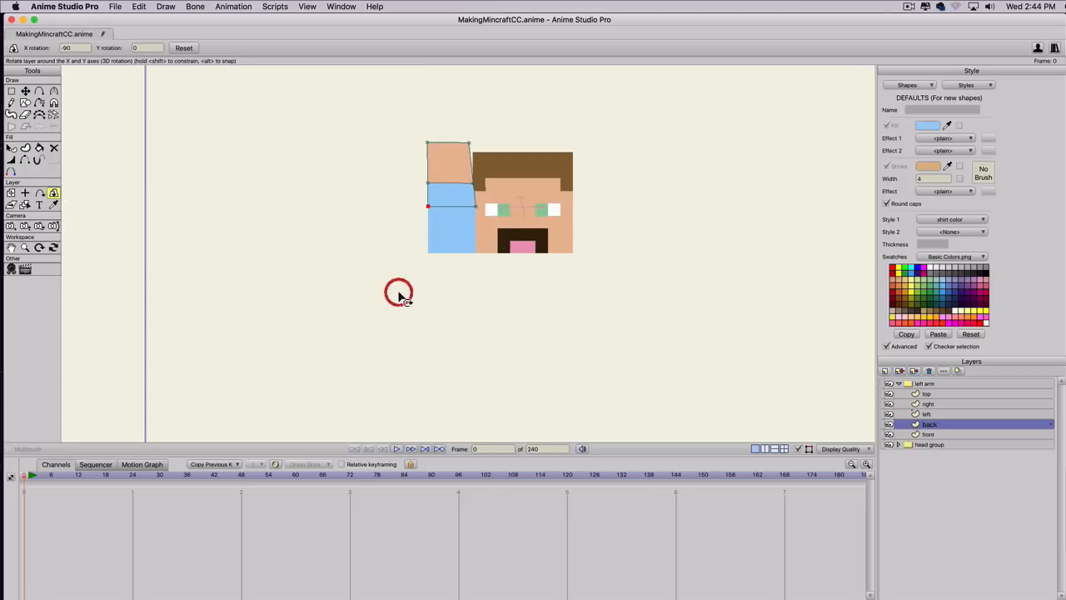
key(super+z)
Enable Sort layers by depth and Sort by true distance for the left arm group.
click(14, 195)
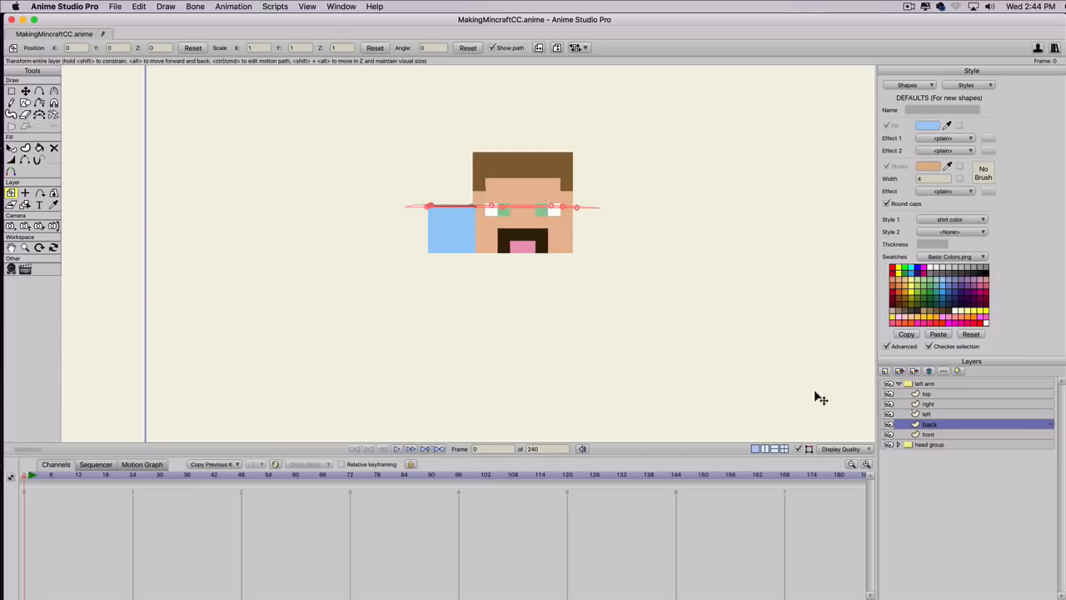
double_click(944, 384)
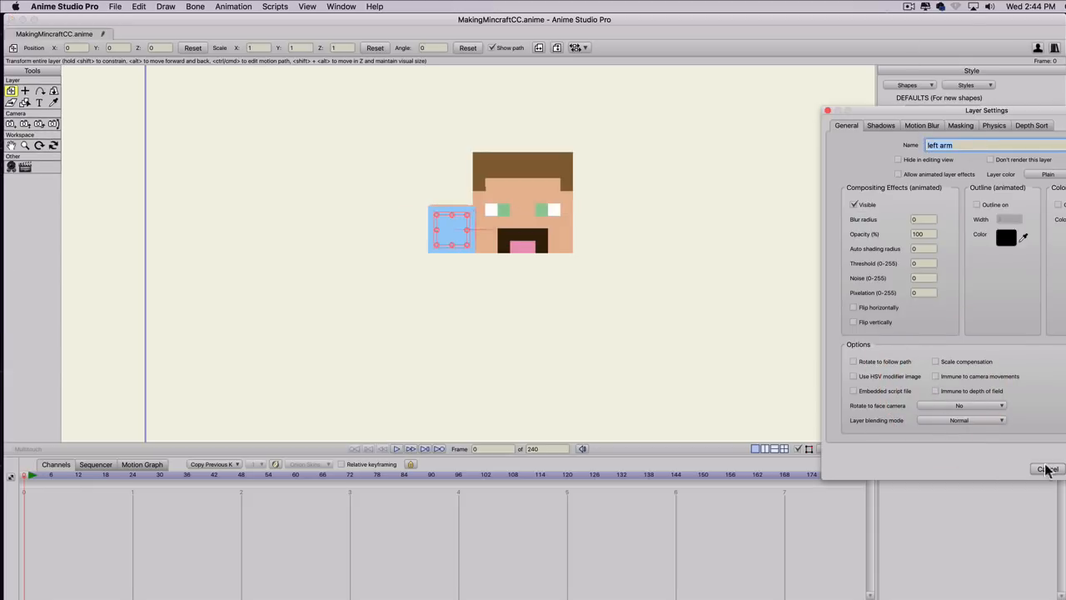
click(1026, 127)
click(947, 161)
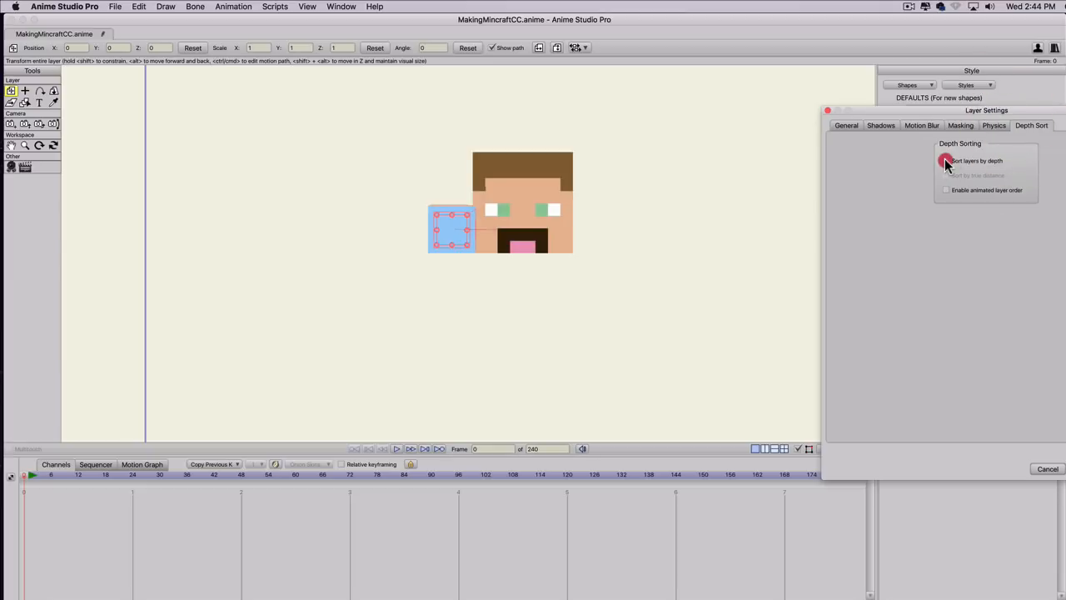
click(947, 175)
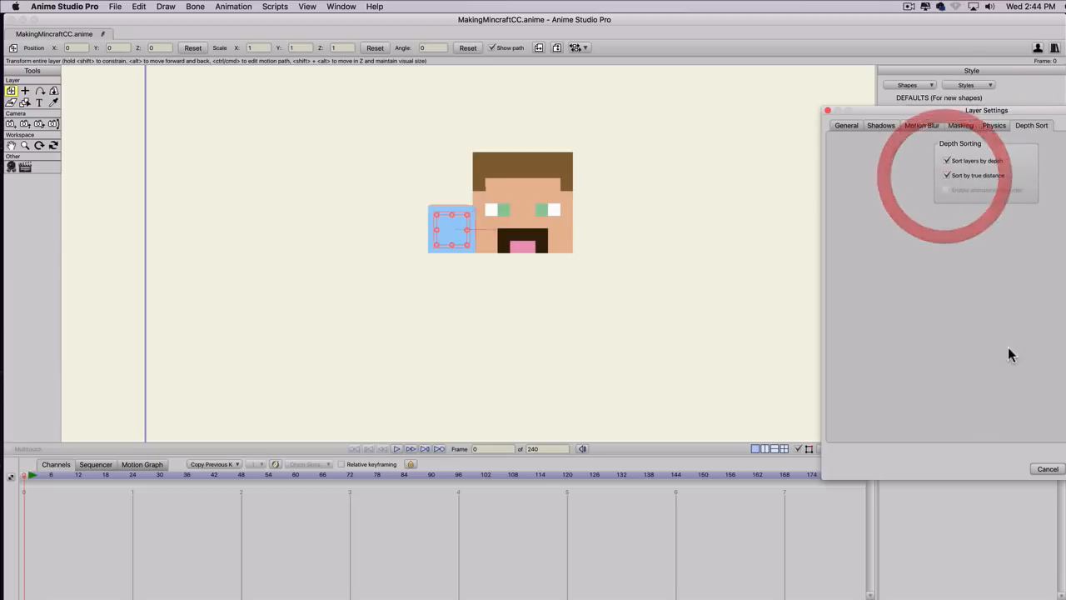
click(1063, 469)
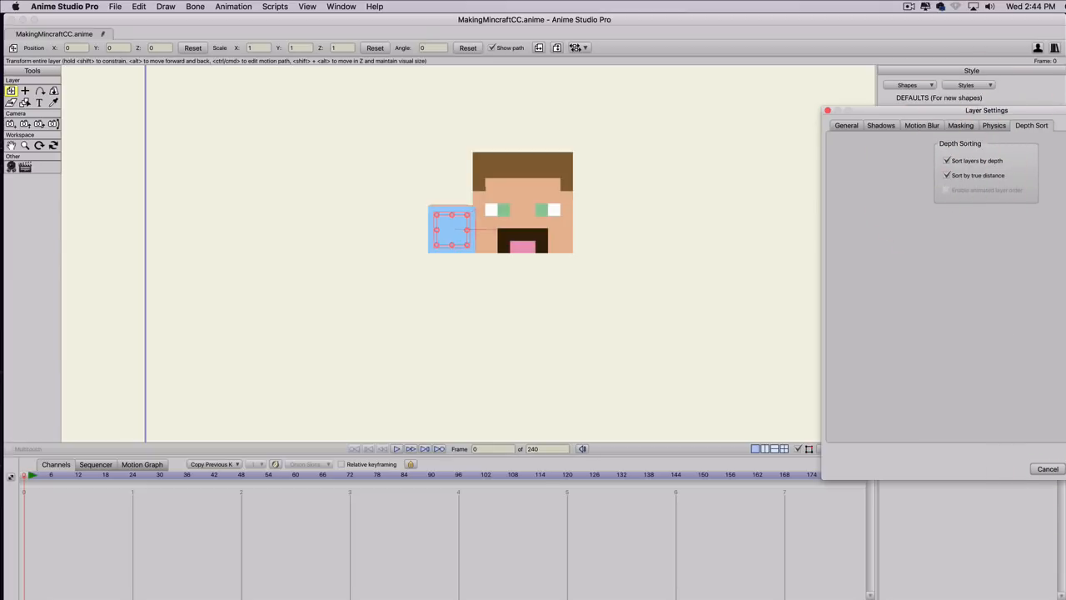
Rotate the left arm group to about -163 in X and -15 in Y so the arm hangs down beside the head.
click(54, 90)
drag(486, 239, 452, 36)
mouse_move(393, 322)
mouse_down()
mouse_move(597, 278)
mouse_move(366, 324)
mouse_move(359, 177)
mouse_move(411, 258)
mouse_move(411, 345)
mouse_move(407, 241)
mouse_move(195, 183)
mouse_move(341, 124)
mouse_move(341, 178)
mouse_move(295, 197)
mouse_move(431, 242)
mouse_move(441, 224)
mouse_move(431, 293)
mouse_move(459, 353)
mouse_move(436, 219)
mouse_move(424, 214)
mouse_move(326, 261)
mouse_move(719, 307)
mouse_move(583, 217)
mouse_move(633, 393)
mouse_move(500, 500)
mouse_move(489, 492)
mouse_up()
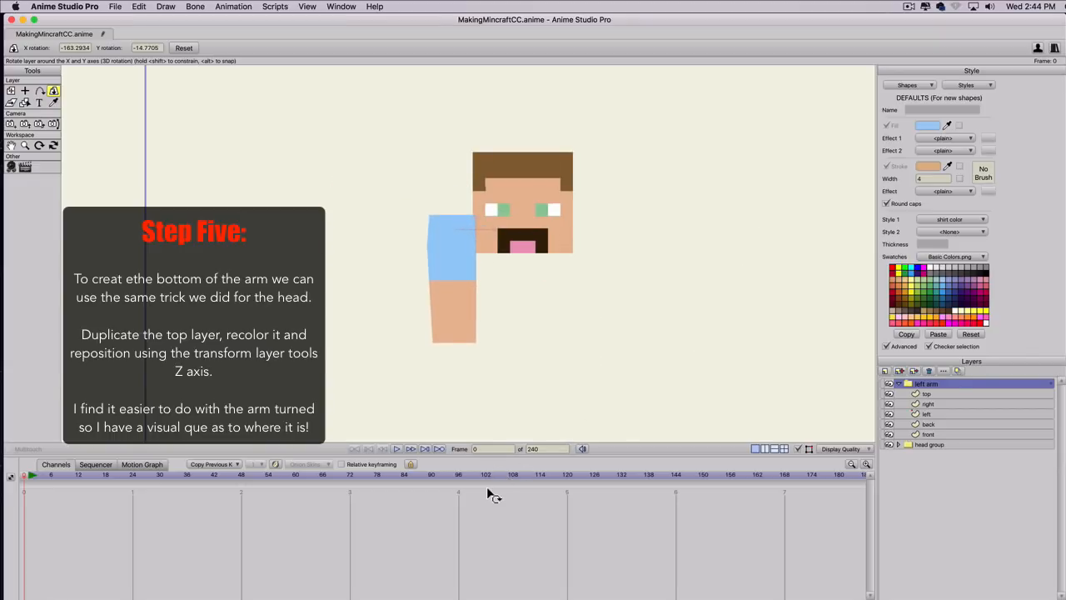
click(392, 210)
Duplicate the arm's top layer and rename the copy bottom.
click(930, 395)
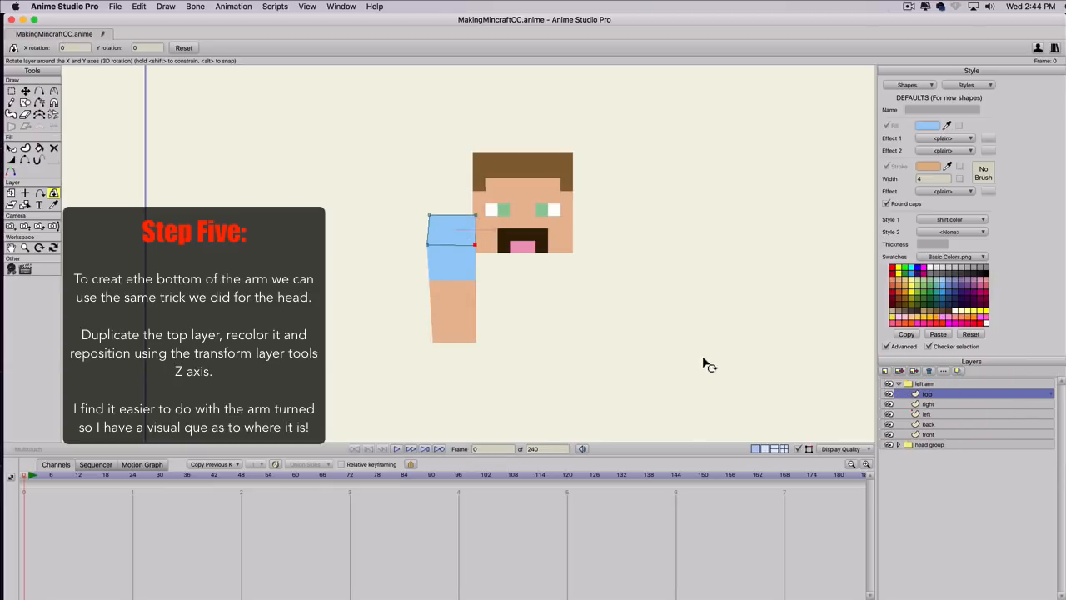
click(900, 371)
double_click(940, 395)
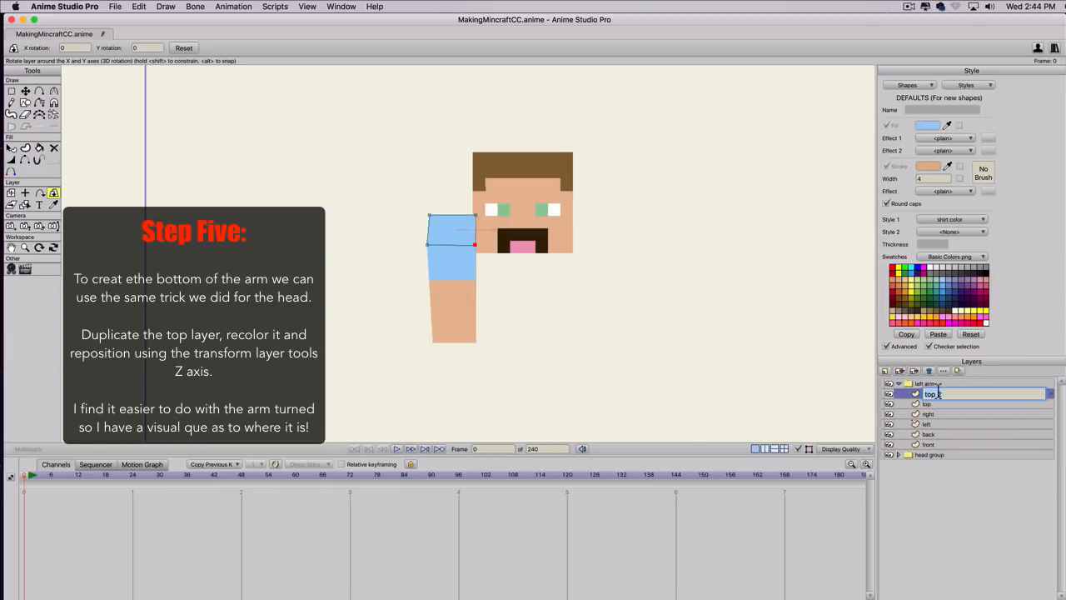
text(bottom)
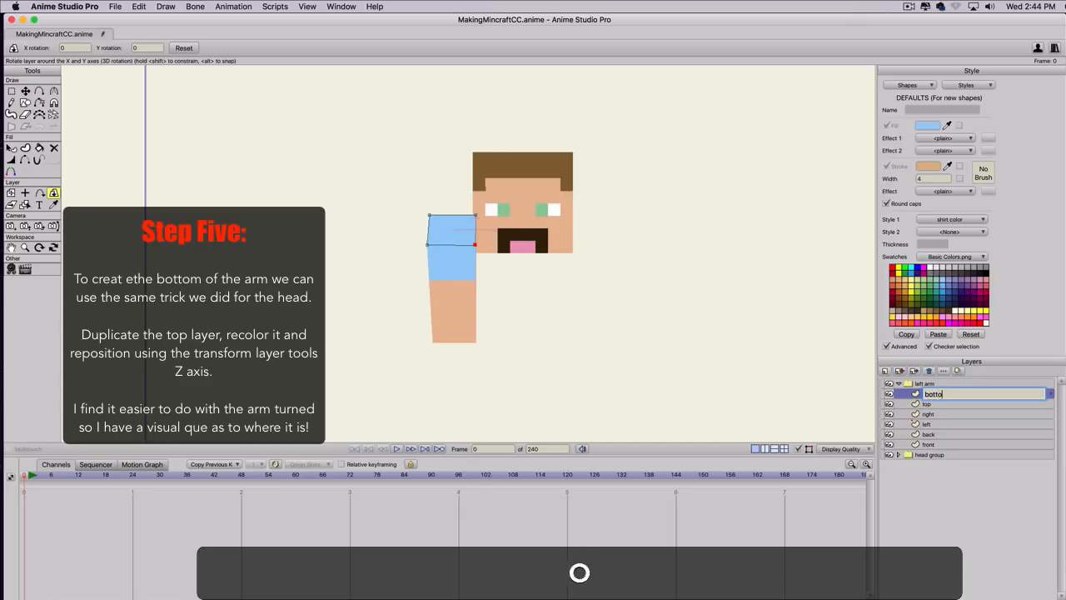
key(Return)
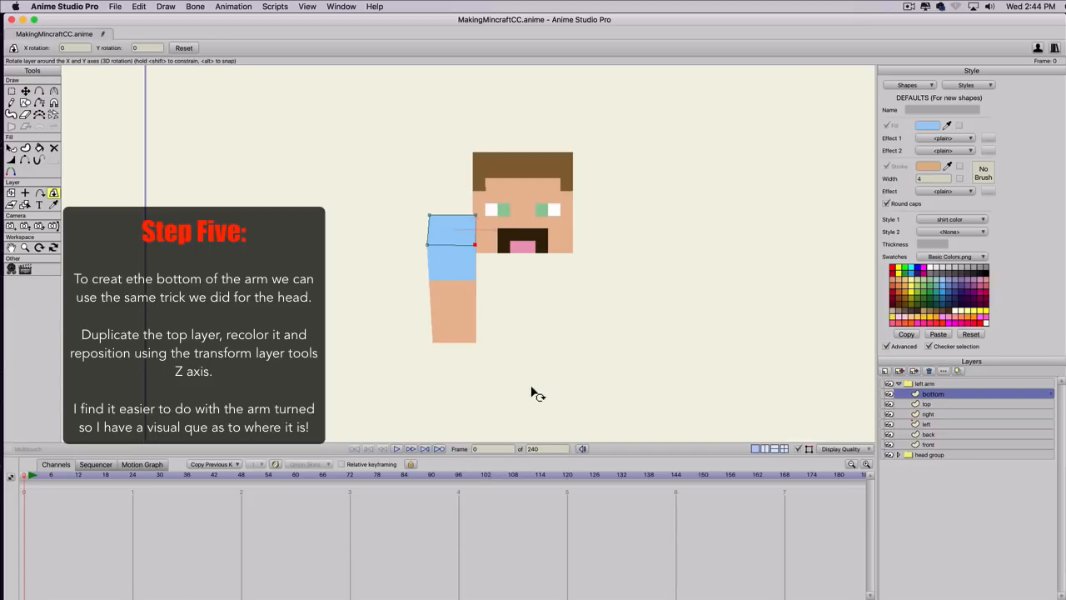
Select the blue square shape in the bottom layer for recoloring.
key(q)
click(447, 232)
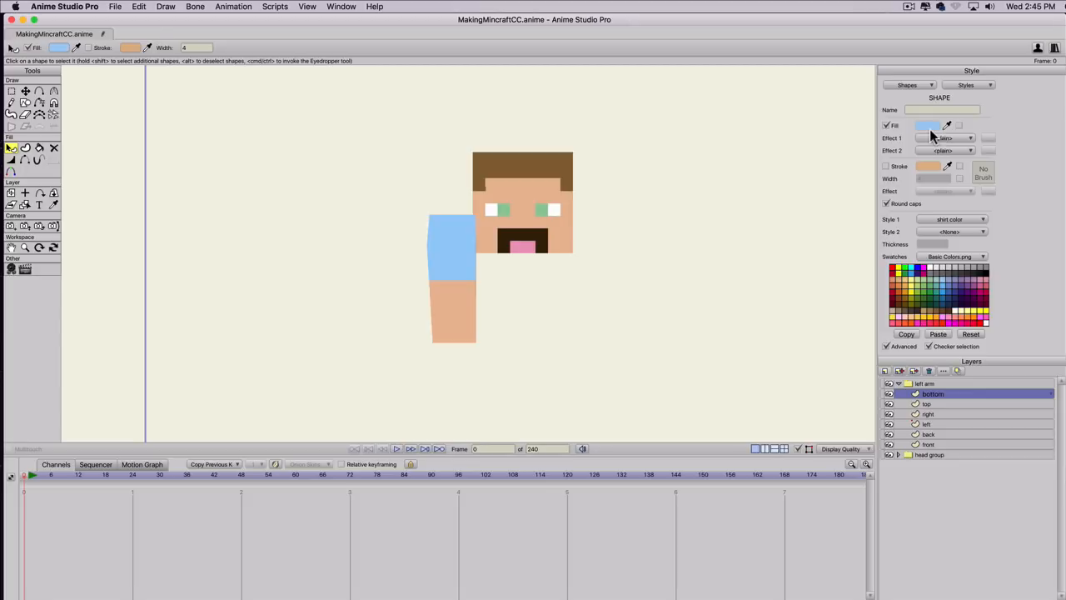
Apply the skin color style to the blue square in the bottom layer.
click(936, 222)
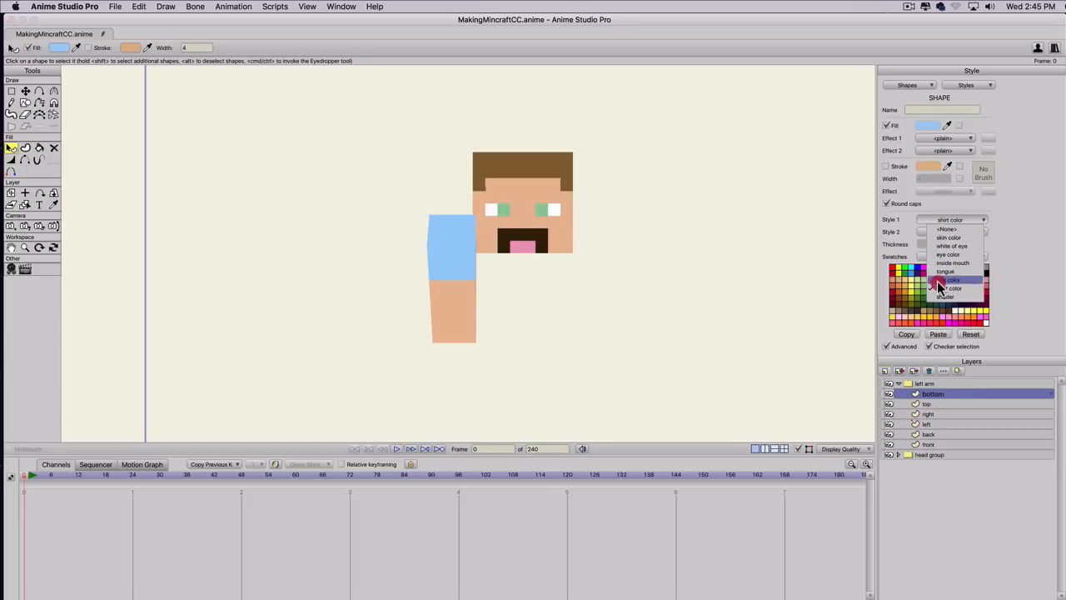
click(939, 239)
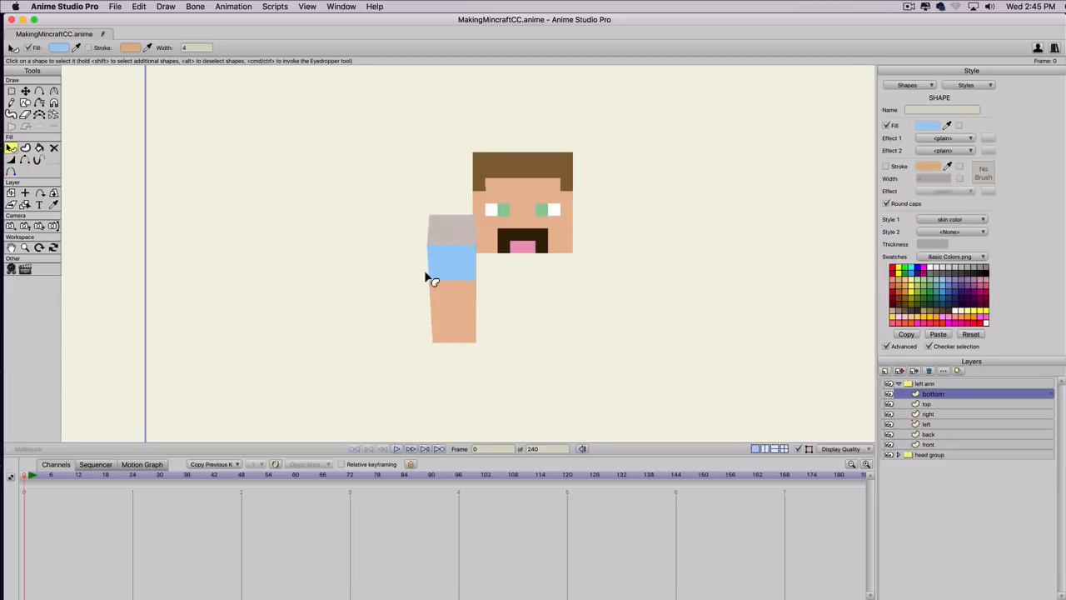
Rotate the left arm group to about -158 in X and -26 in Y so the arm's open end faces forward.
click(921, 383)
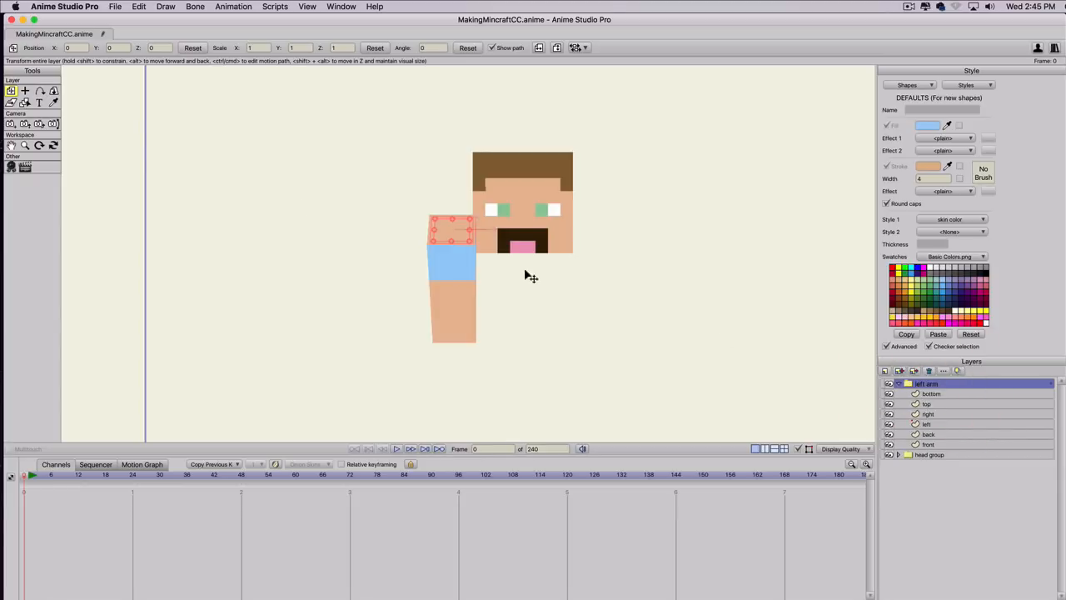
click(53, 90)
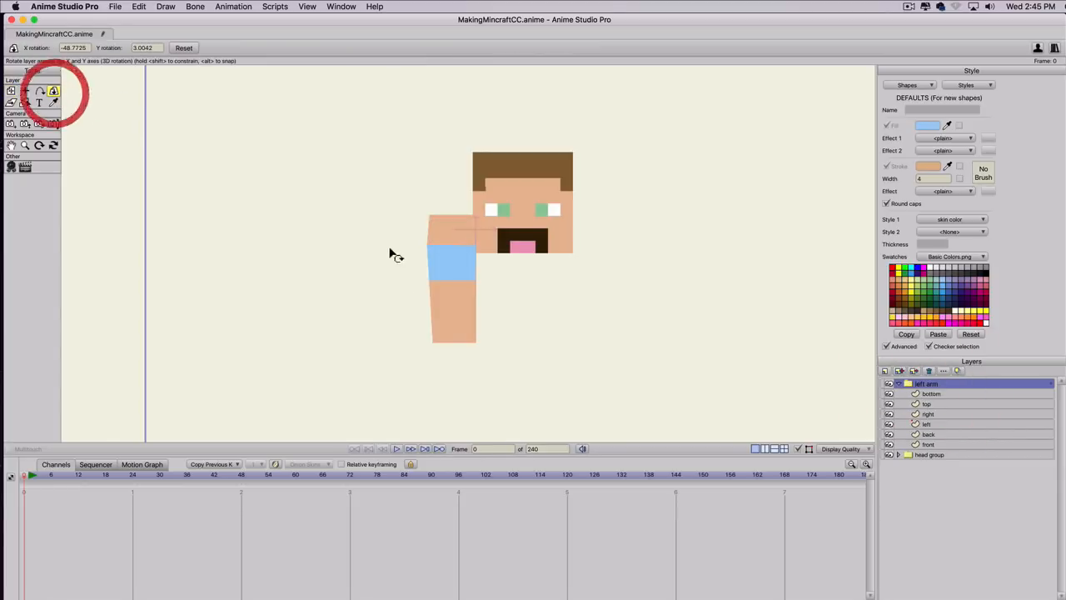
drag(393, 255, 309, 286)
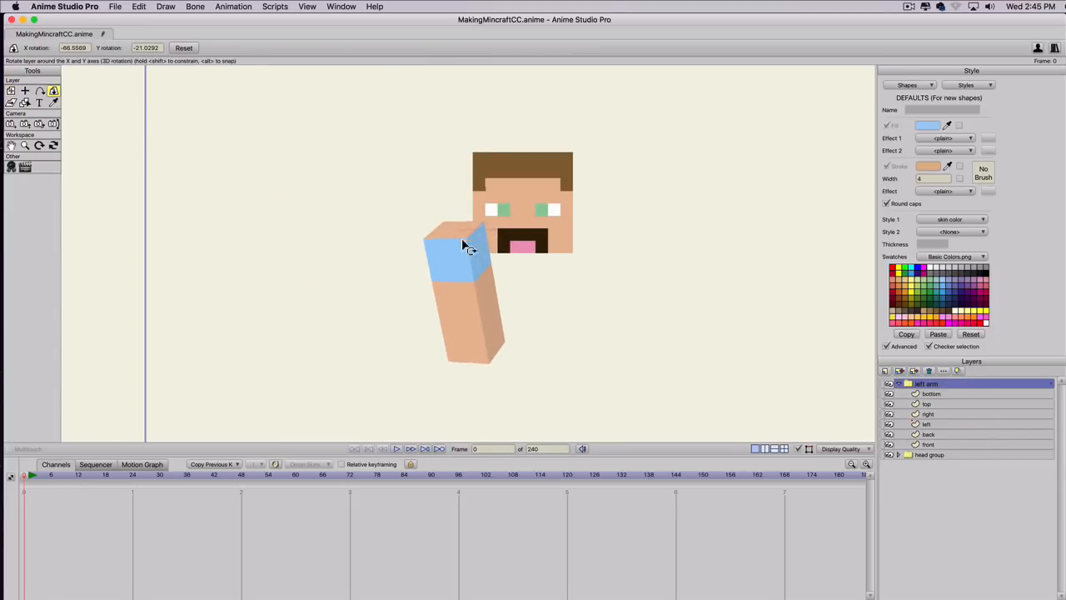
drag(477, 390, 461, 201)
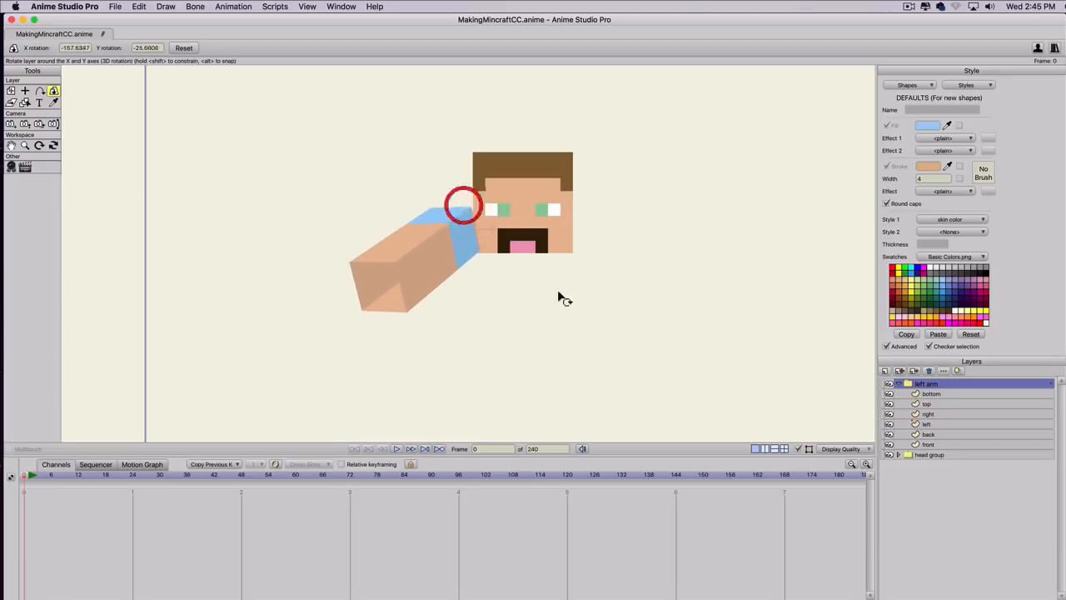
Move the bottom layer along Z to about -0.658 so it sits at the open end of the arm.
click(928, 395)
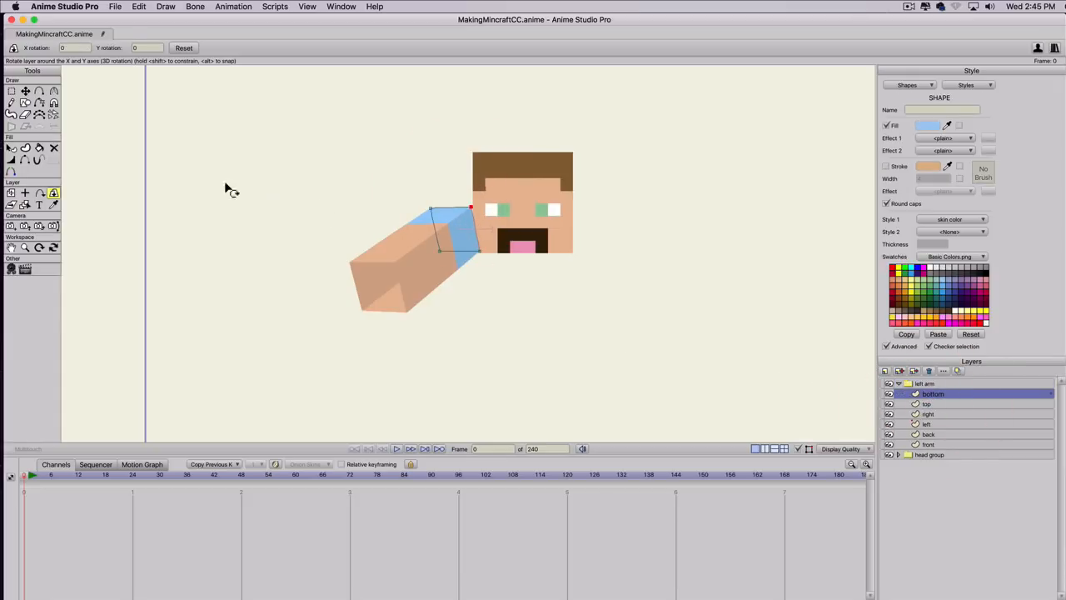
click(12, 192)
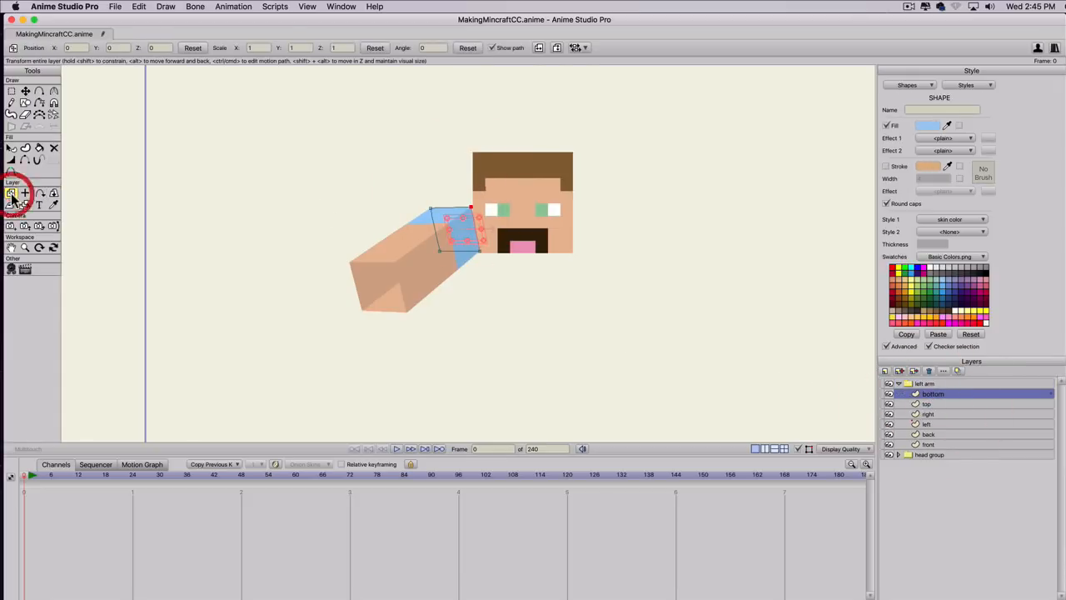
click(155, 48)
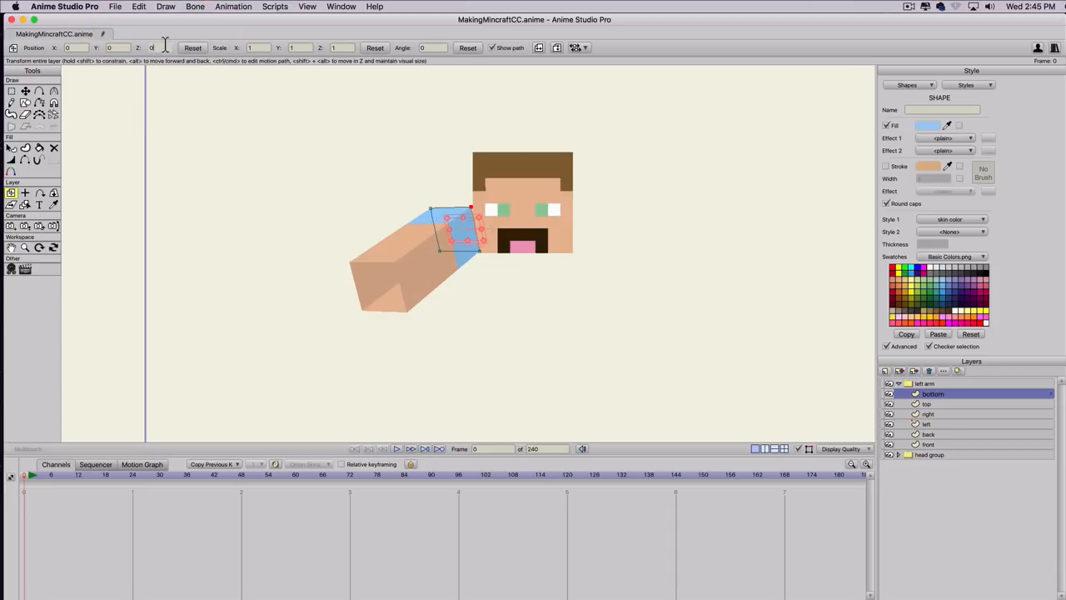
scroll(165, 47, up, 1)
scroll(164, 48, down, 5)
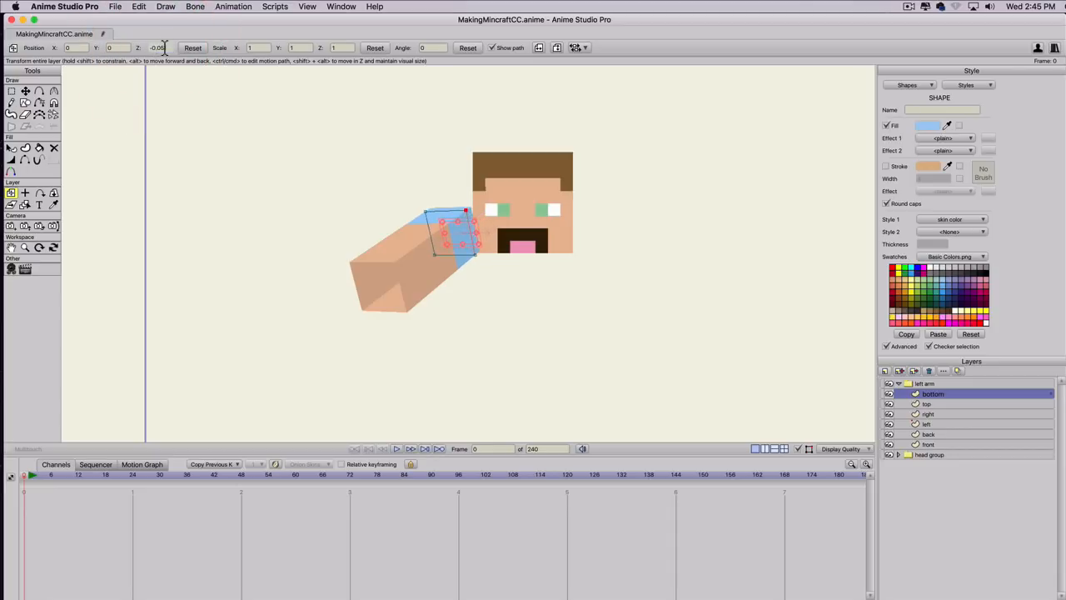
scroll(164, 48, down, 10)
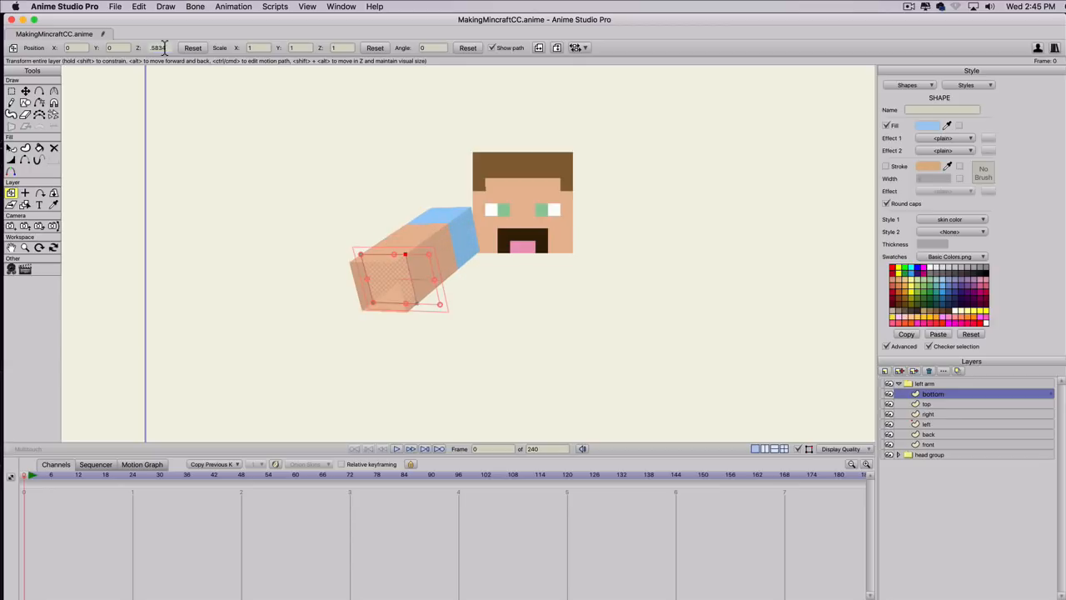
scroll(164, 47, down, 5)
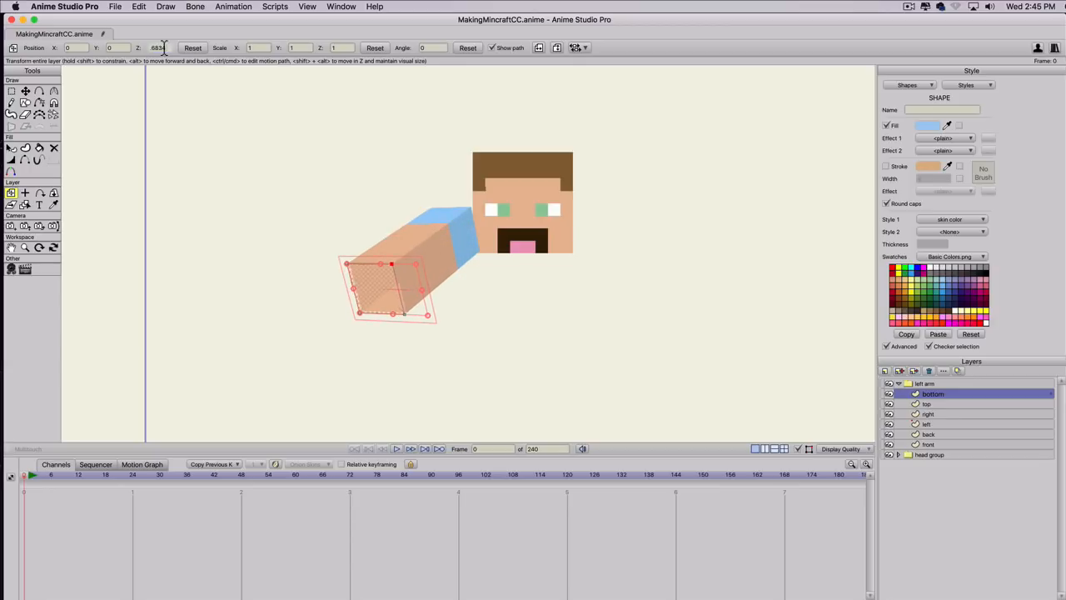
scroll(343, 229, down, 1)
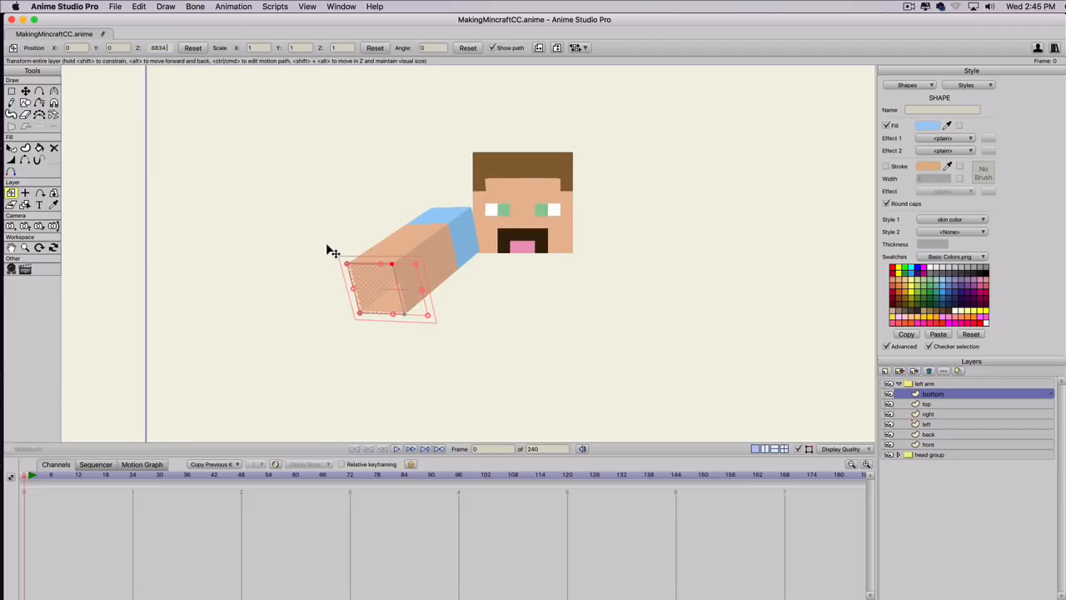
scroll(328, 247, up, 5)
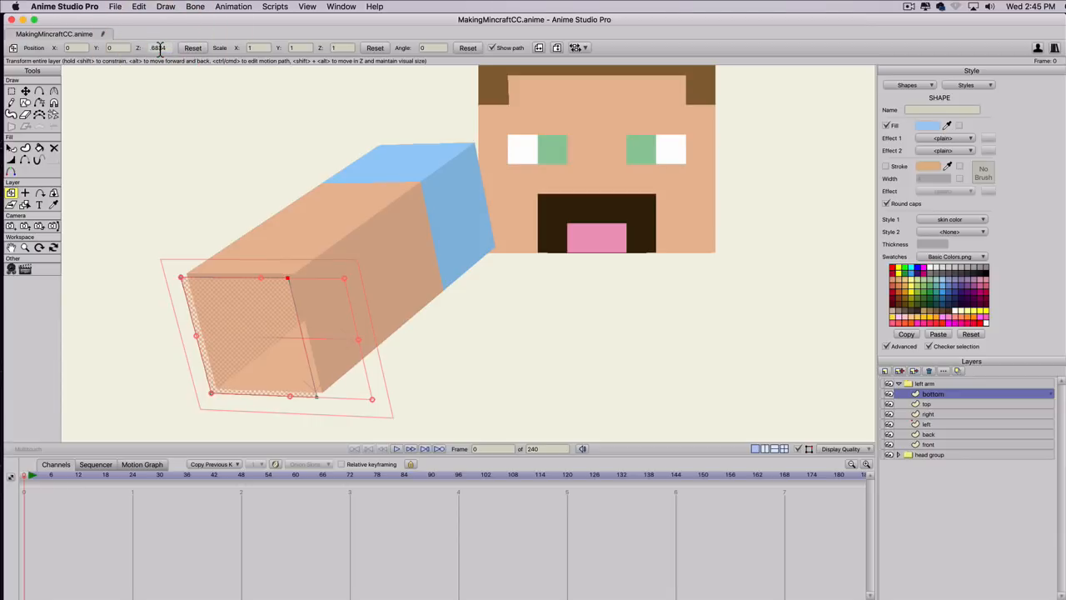
scroll(160, 48, up, 1)
scroll(160, 49, down, 2)
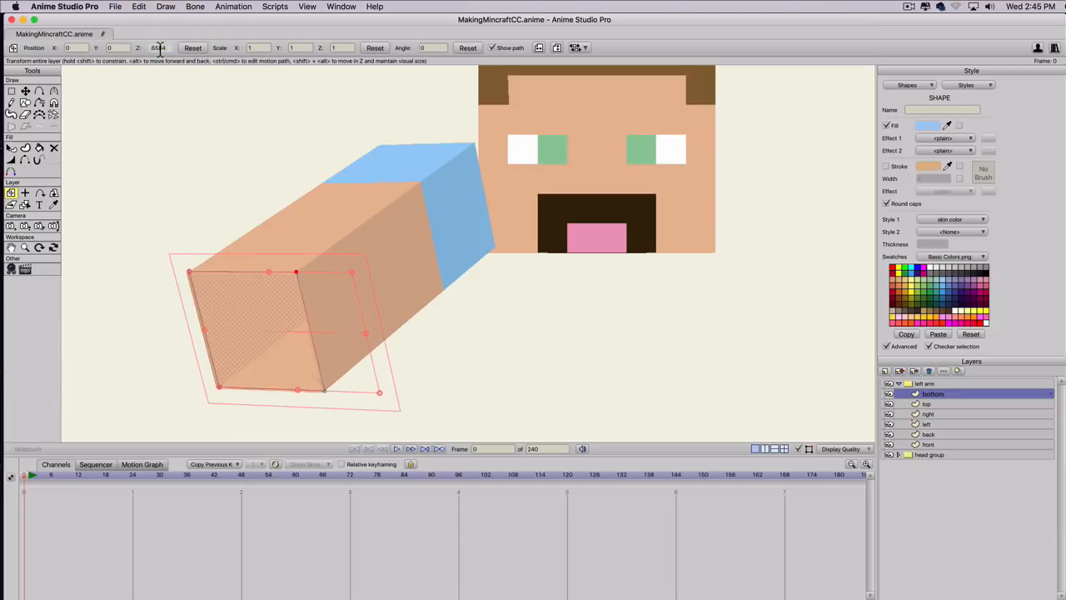
Fine-tune the bottom layer's Z position to about -0.665 so it lines up with the edges of the arm's end.
click(181, 348)
scroll(198, 351, up, 6)
drag(196, 349, 474, 209)
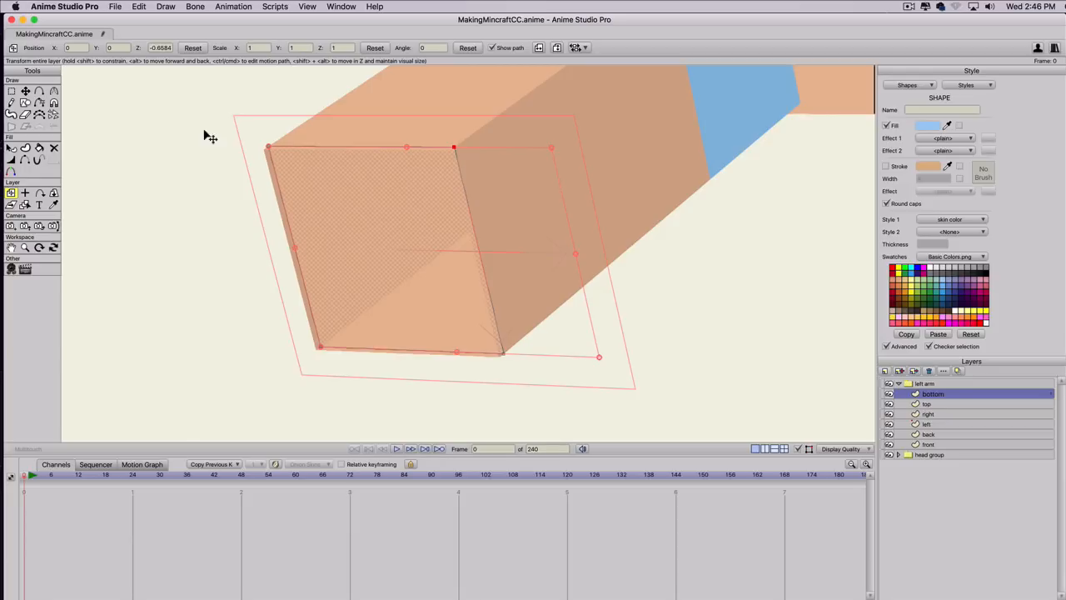
click(161, 47)
click(183, 49)
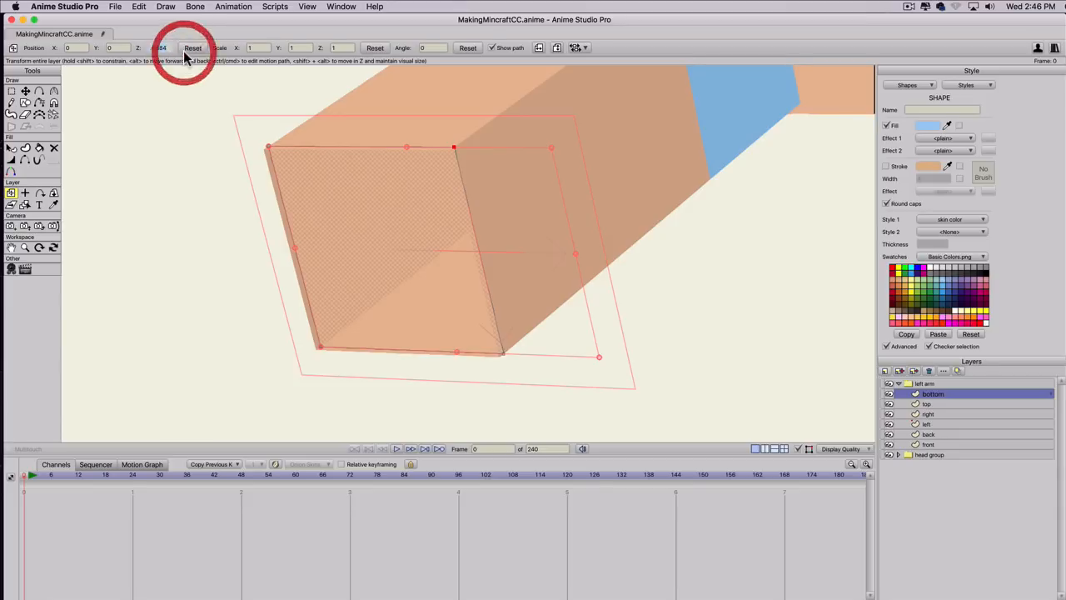
text(-0.66)
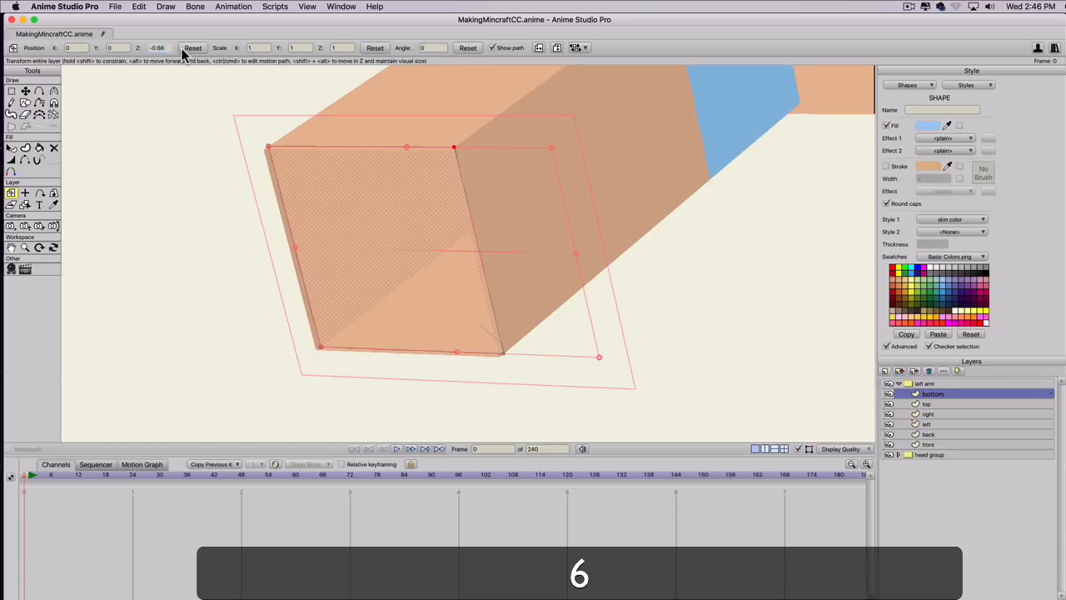
click(109, 48)
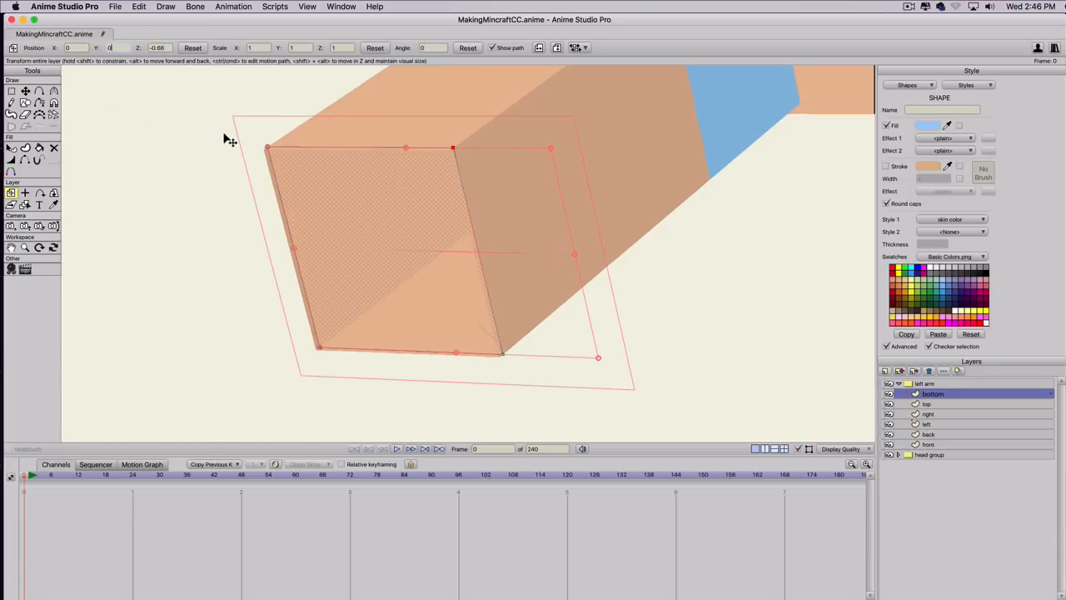
click(161, 49)
text(5)
click(109, 49)
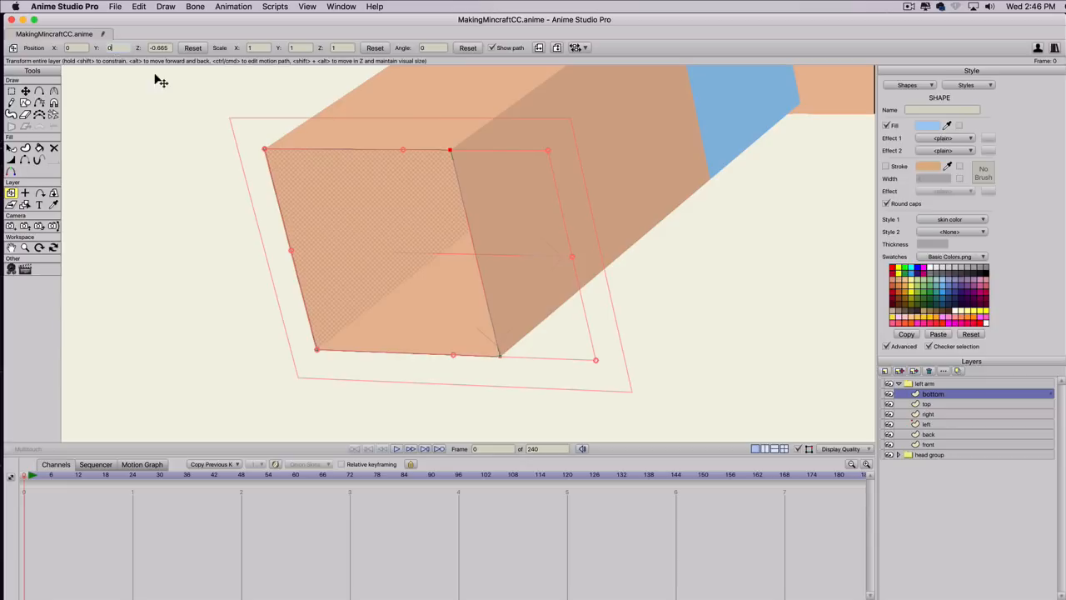
click(166, 47)
click(167, 47)
text(5)
key(Return)
Rotate the left arm group to about -102 in X and -34 in Y to check the closed arm from several angles.
click(921, 383)
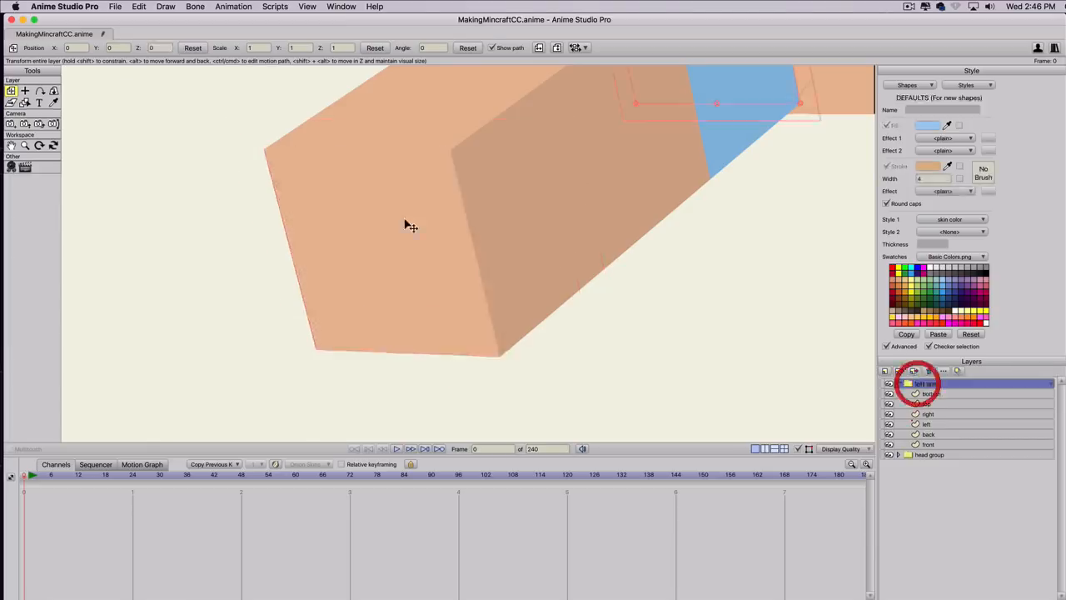
scroll(379, 212, down, 3)
scroll(412, 225, down, 2)
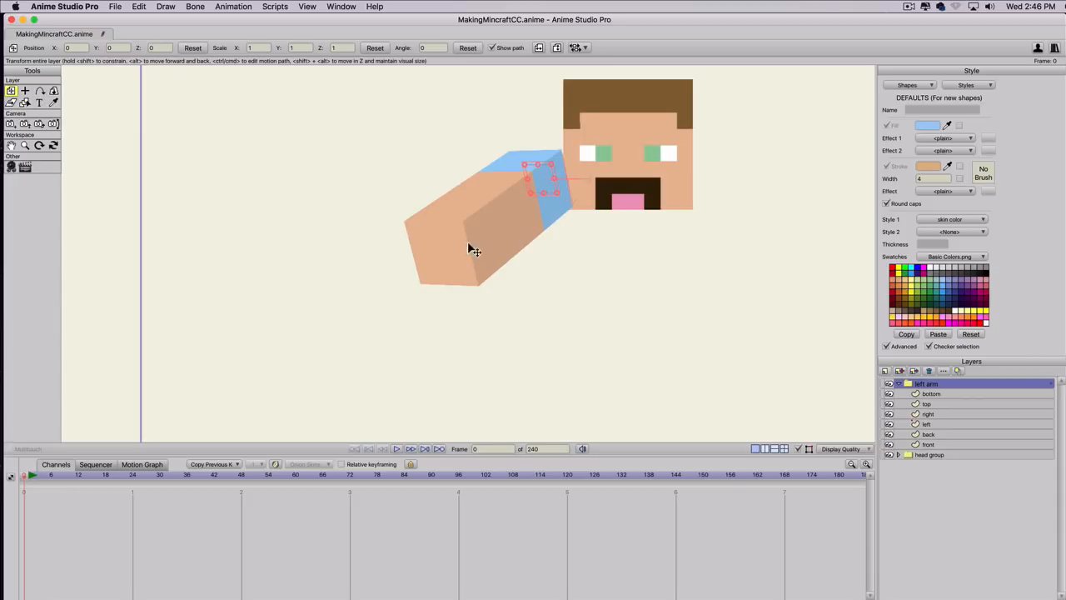
click(54, 90)
drag(464, 209, 338, 267)
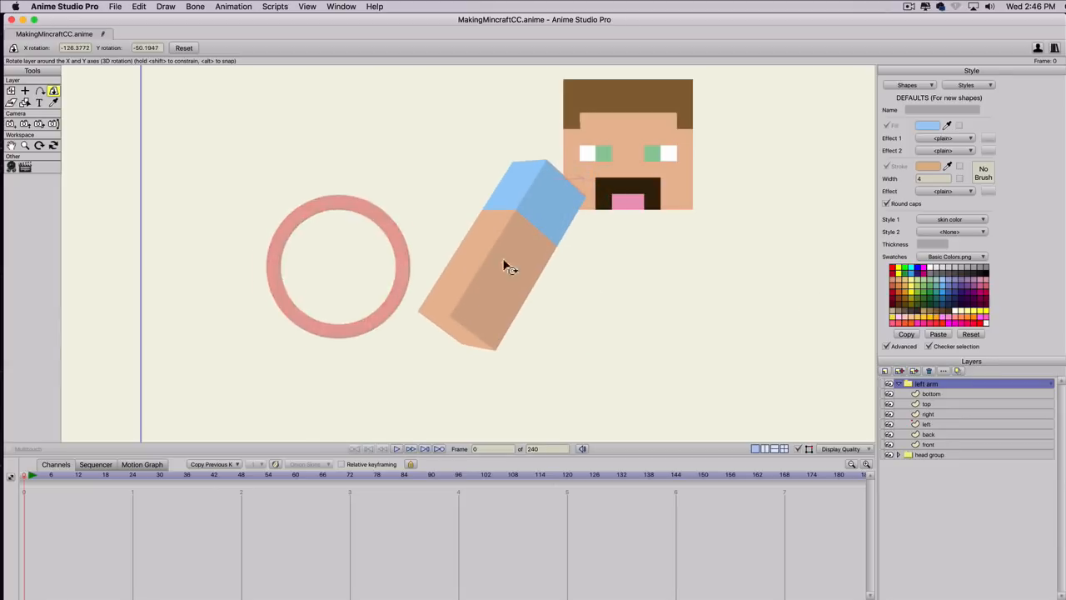
mouse_move(442, 243)
mouse_down()
mouse_move(781, 278)
mouse_move(126, 311)
mouse_move(875, 328)
mouse_move(502, 242)
mouse_move(624, 257)
mouse_up()
drag(763, 306, 526, 284)
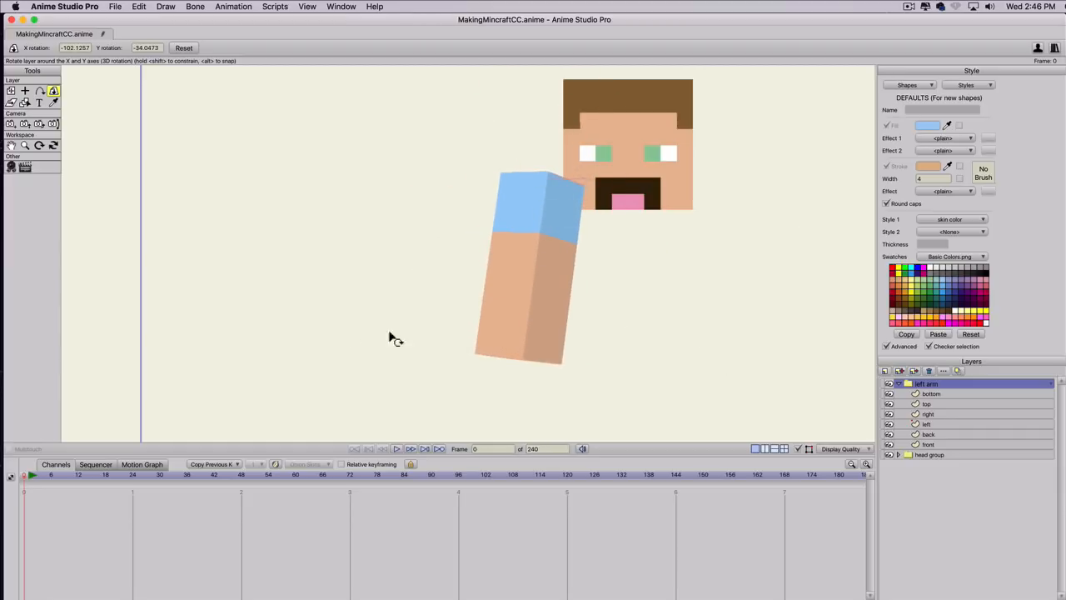
Change the skin color style's fill to light green and rotate the left arm group to preview the shading.
click(958, 85)
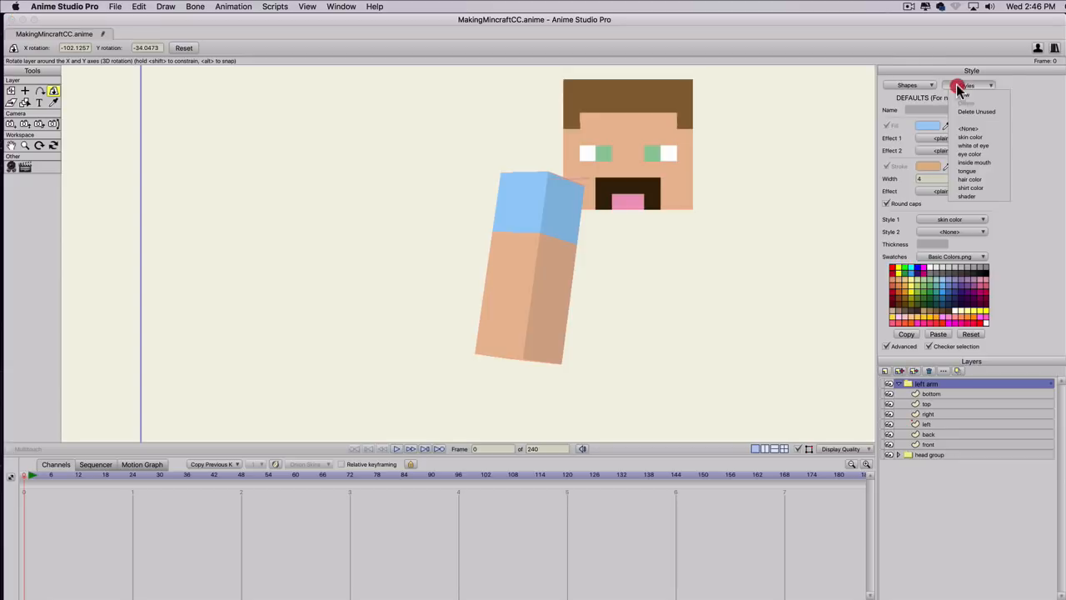
click(970, 137)
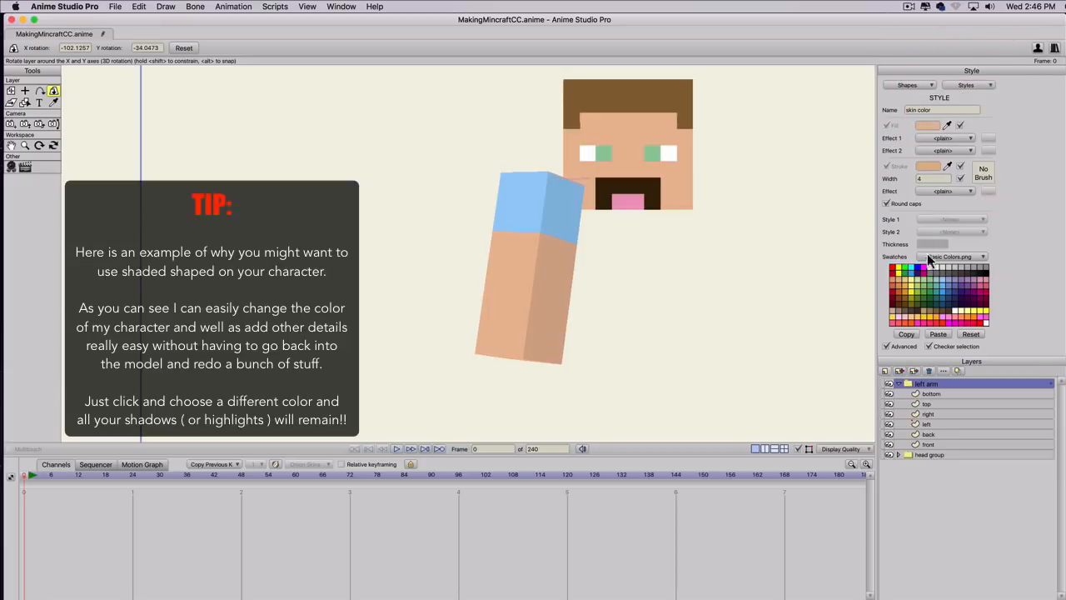
click(929, 291)
drag(864, 279, 926, 281)
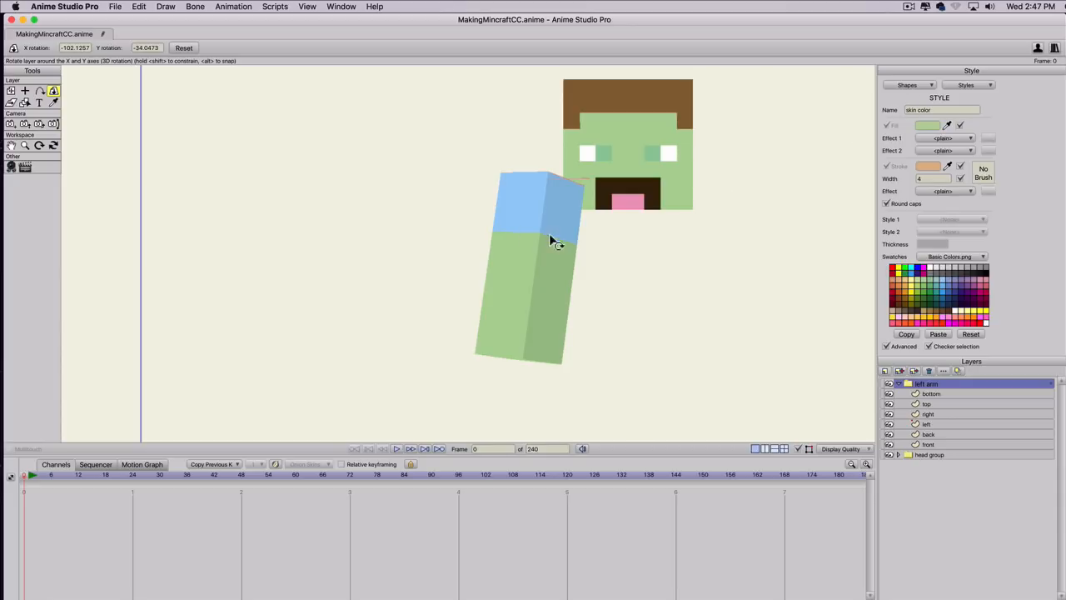
mouse_move(458, 225)
mouse_down()
mouse_move(541, 222)
mouse_move(969, 271)
mouse_move(474, 200)
mouse_move(321, 281)
mouse_move(931, 258)
mouse_up()
Undo the trial arm rotations and the green fill of the skin color style.
key(super+z)
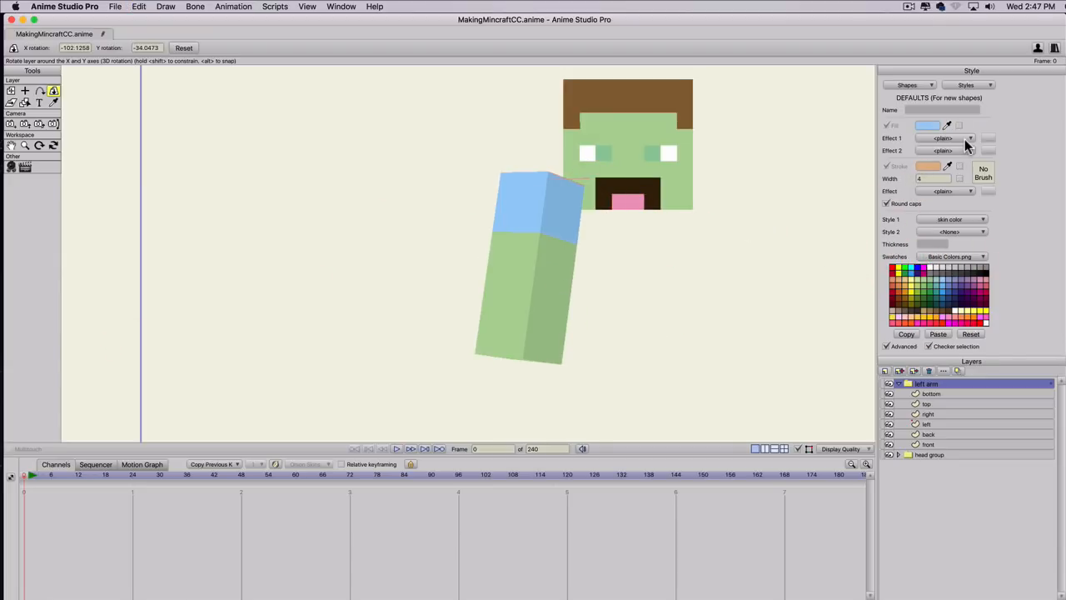
key(super+z)
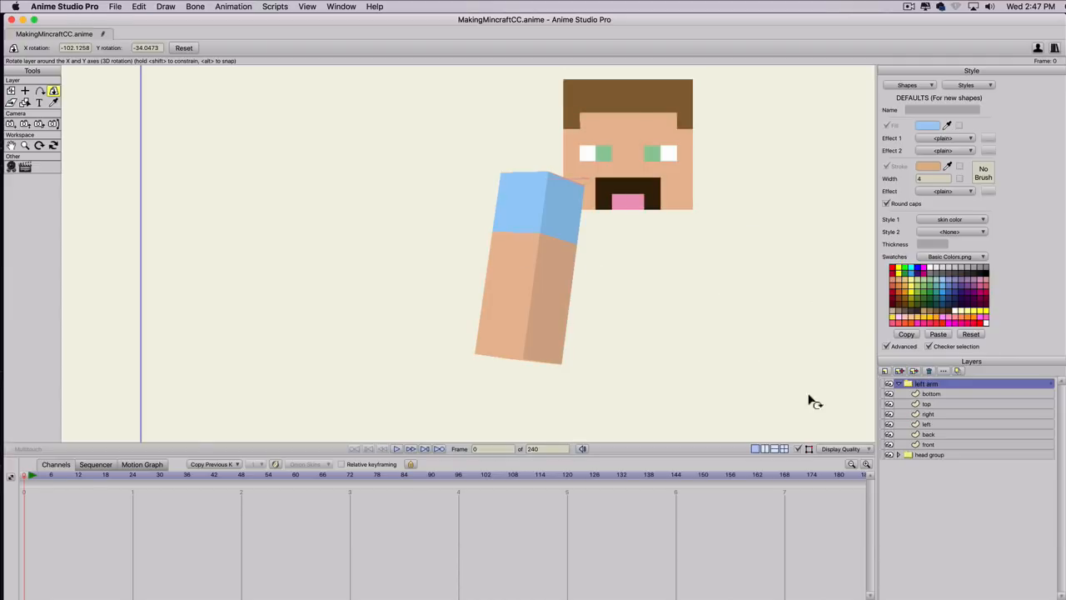
drag(446, 207, 671, 259)
key(super+z)
Collapse the left arm group, reset its rotation, and rotate it to exactly -90 in X so the arm hangs straight down.
click(898, 383)
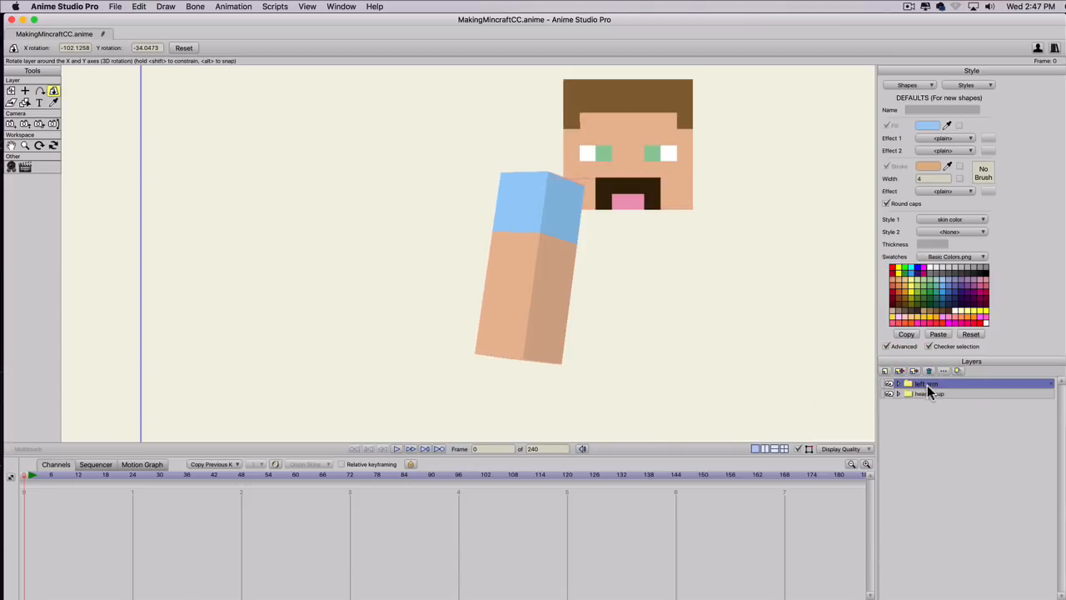
click(175, 47)
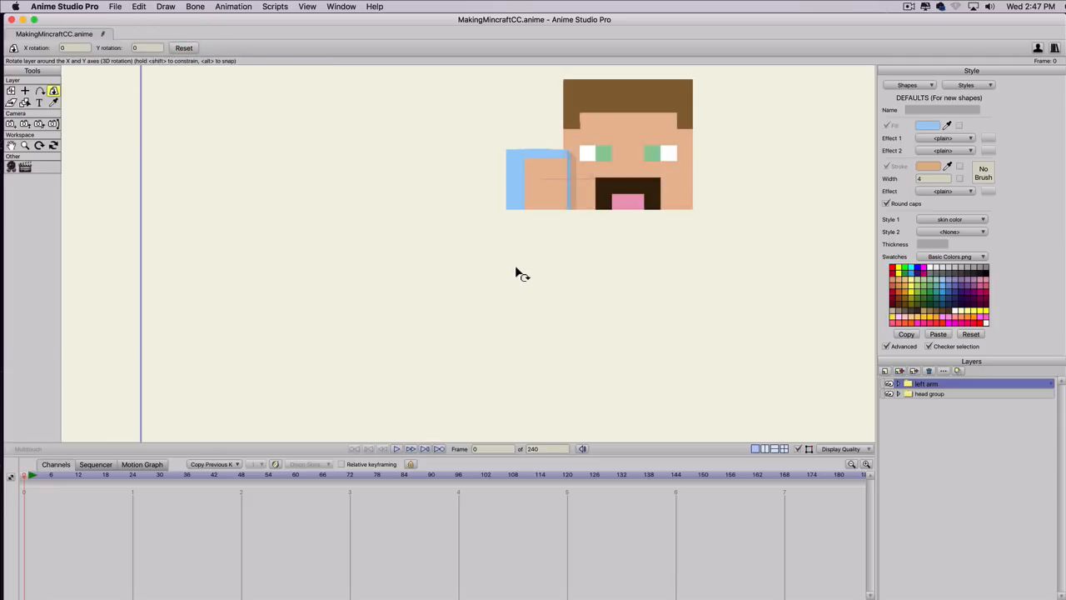
drag(516, 250, 510, 115)
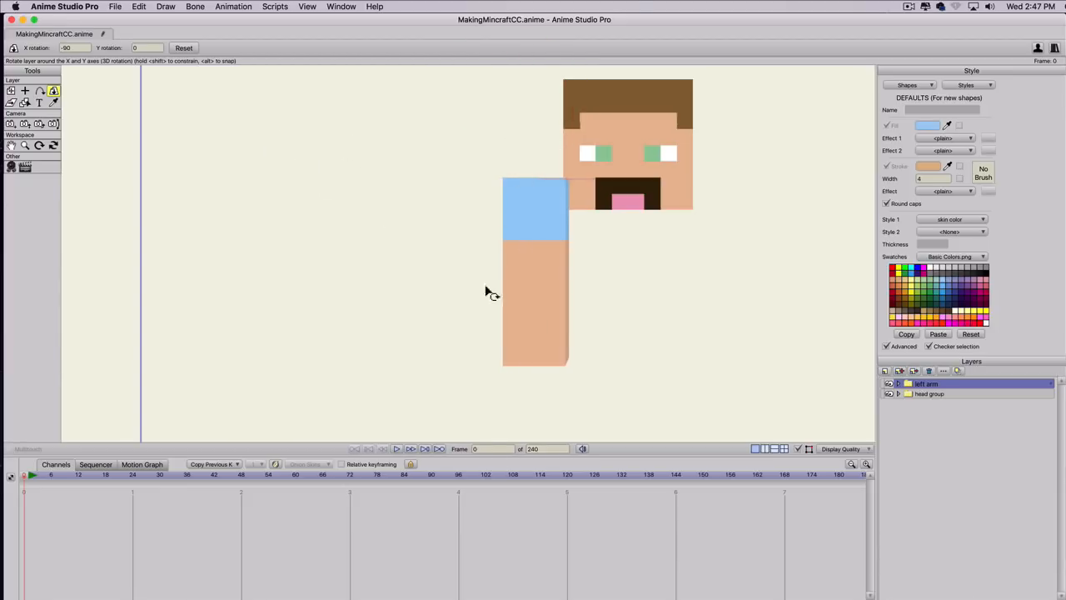
Create a new group layer above the left arm group and name it Minecraft character.
click(885, 371)
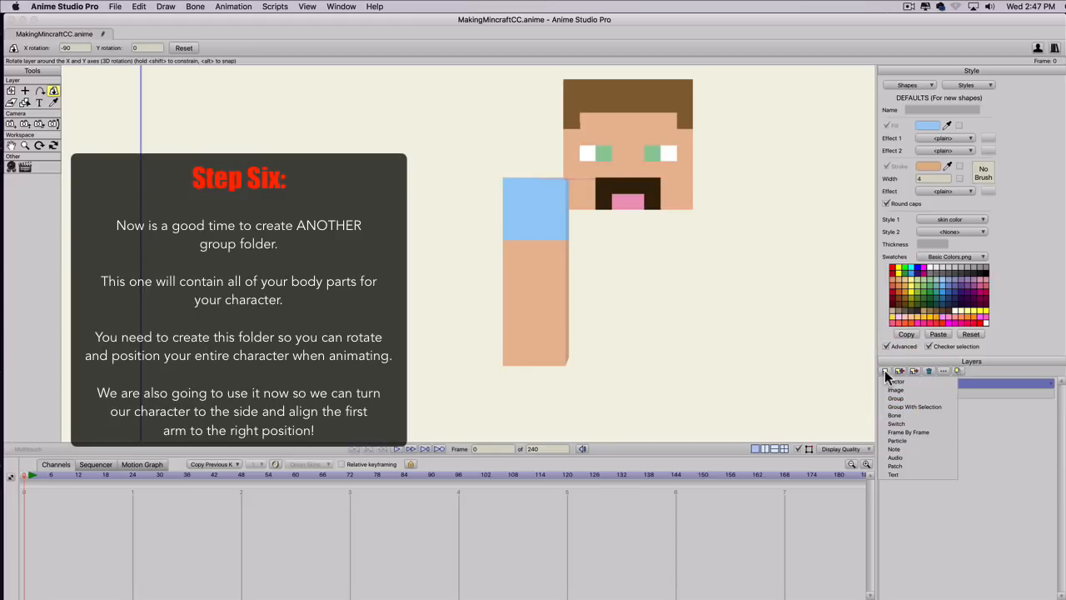
click(896, 398)
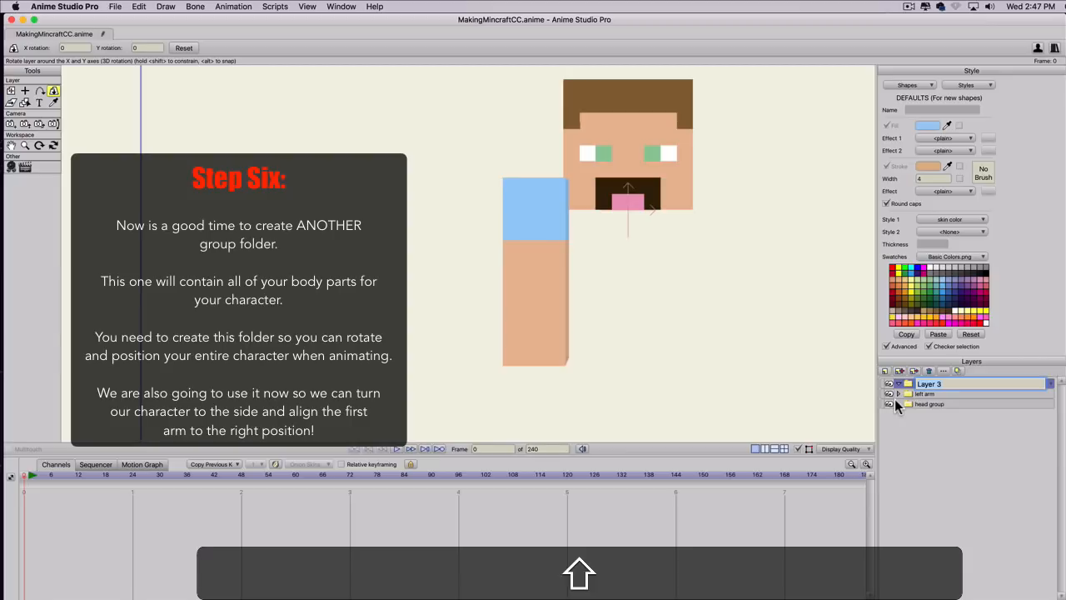
text(Minecr)
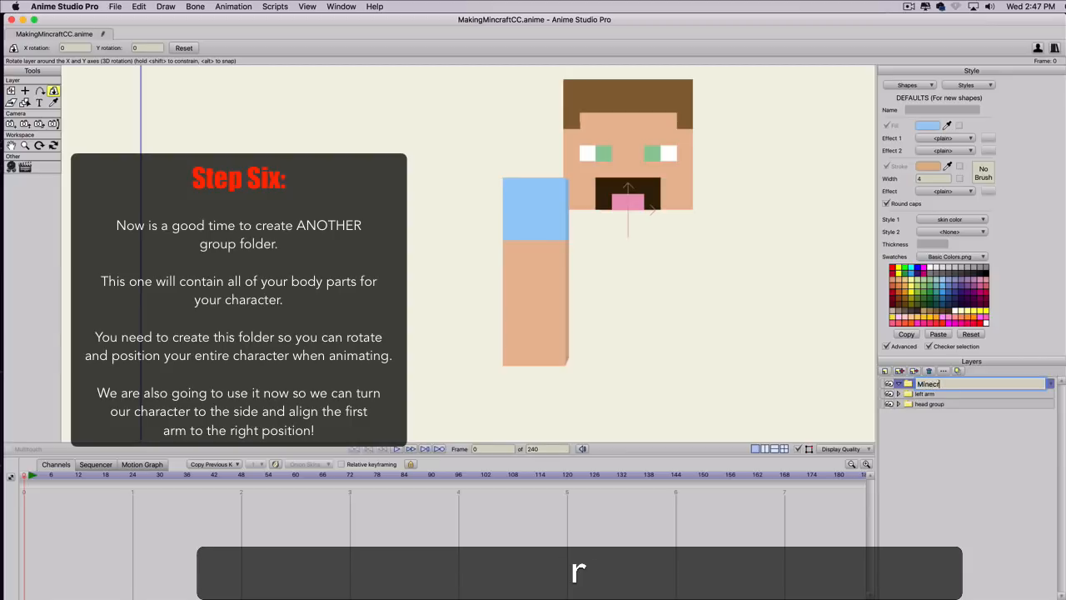
text(aft character)
key(Return)
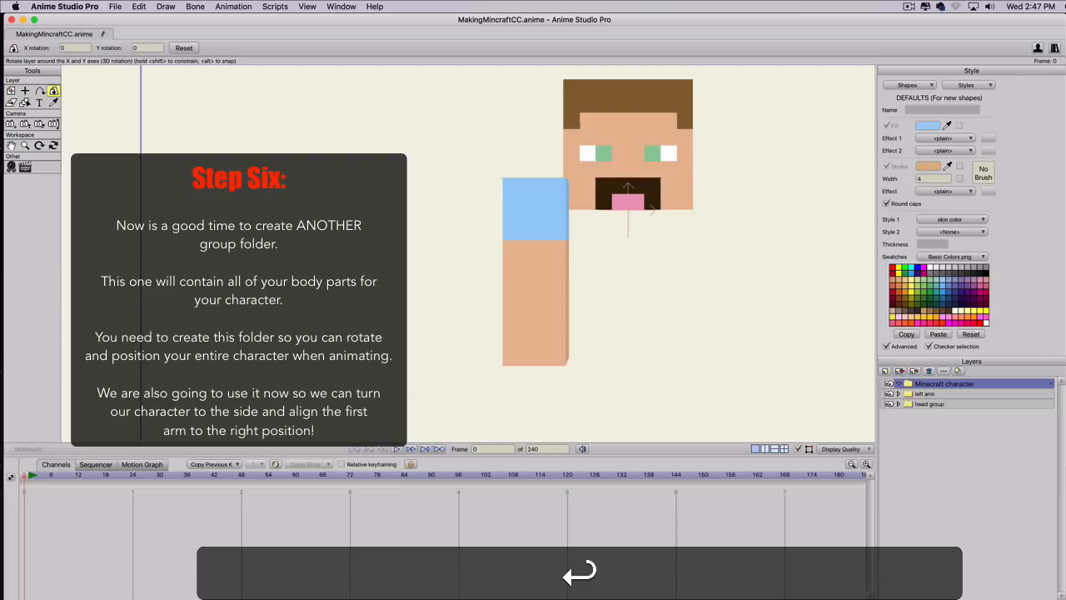
Move the left arm and head groups into the Minecraft character group and rotate that group to 90 in Y.
click(934, 393)
shift+click(931, 403)
drag(927, 397, 926, 384)
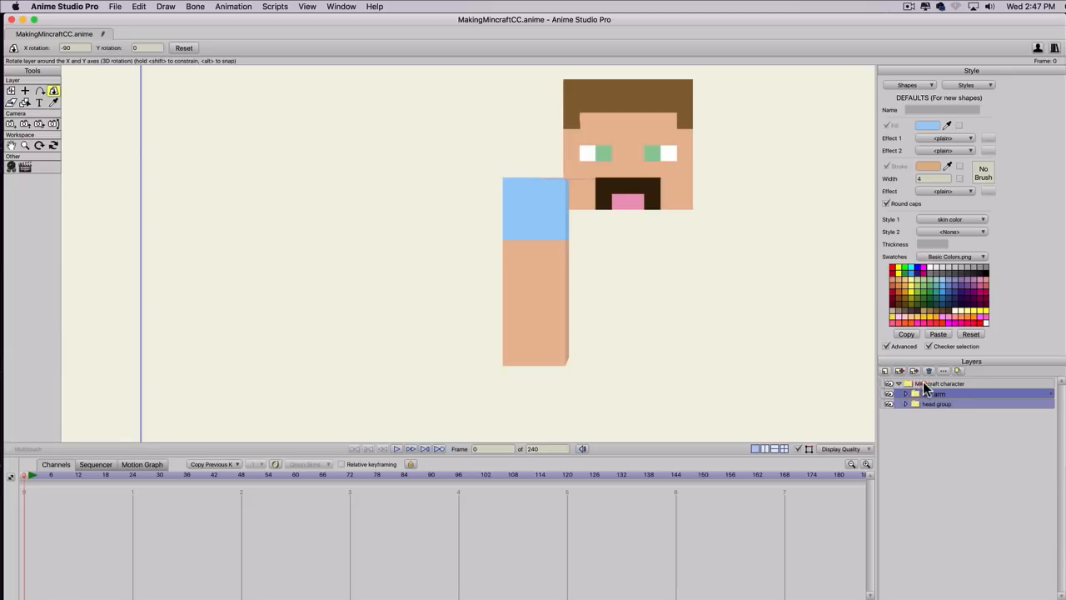
click(925, 384)
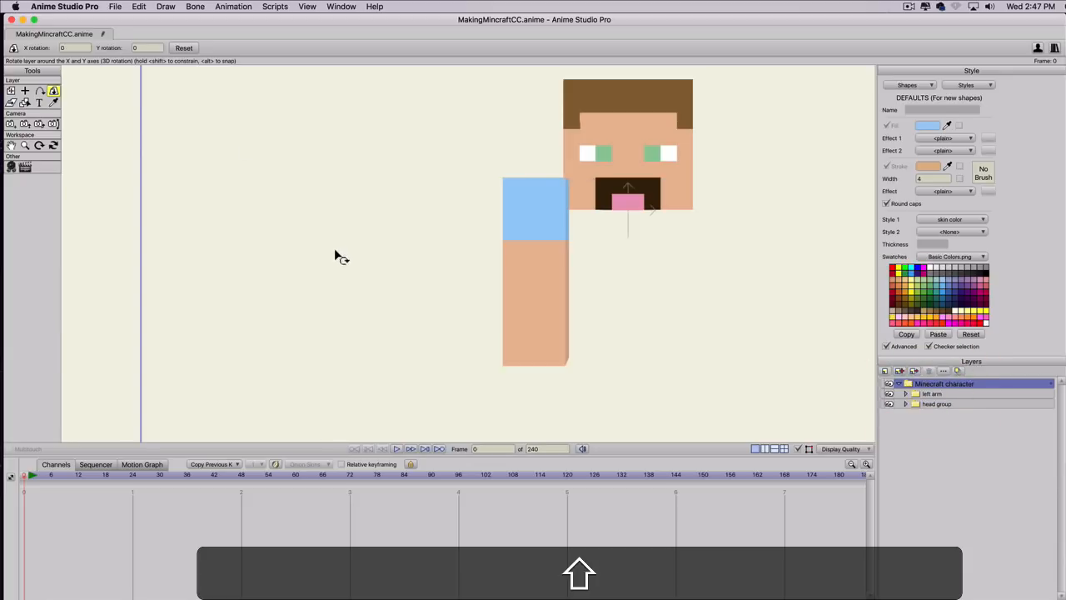
drag(315, 266, 678, 269)
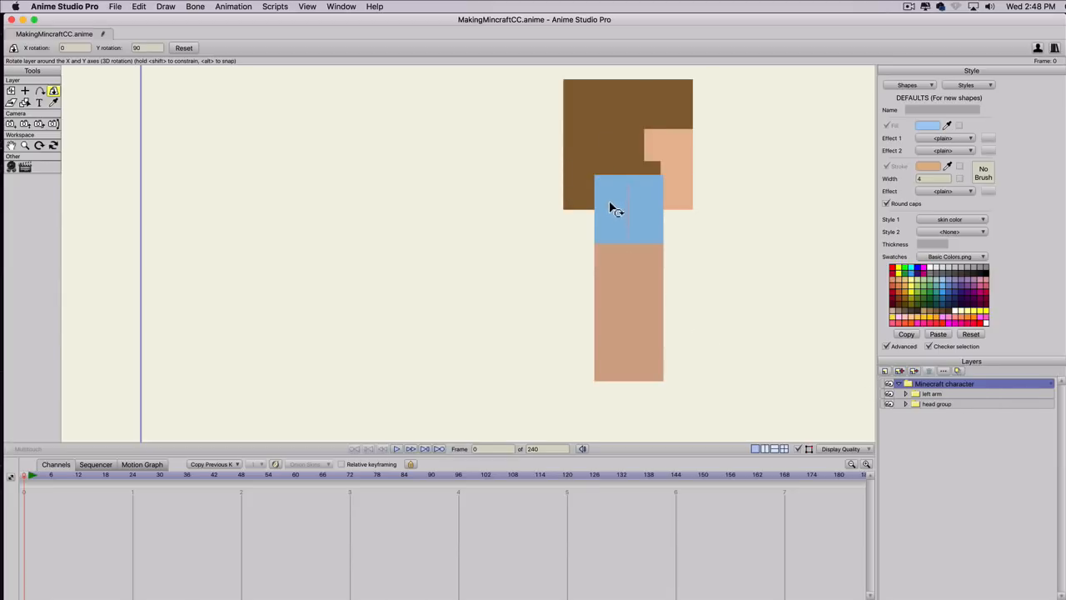
Lower the left arm group with the Transform Layer tool to a Y position of about -0.10, near the head's lower edge.
click(945, 393)
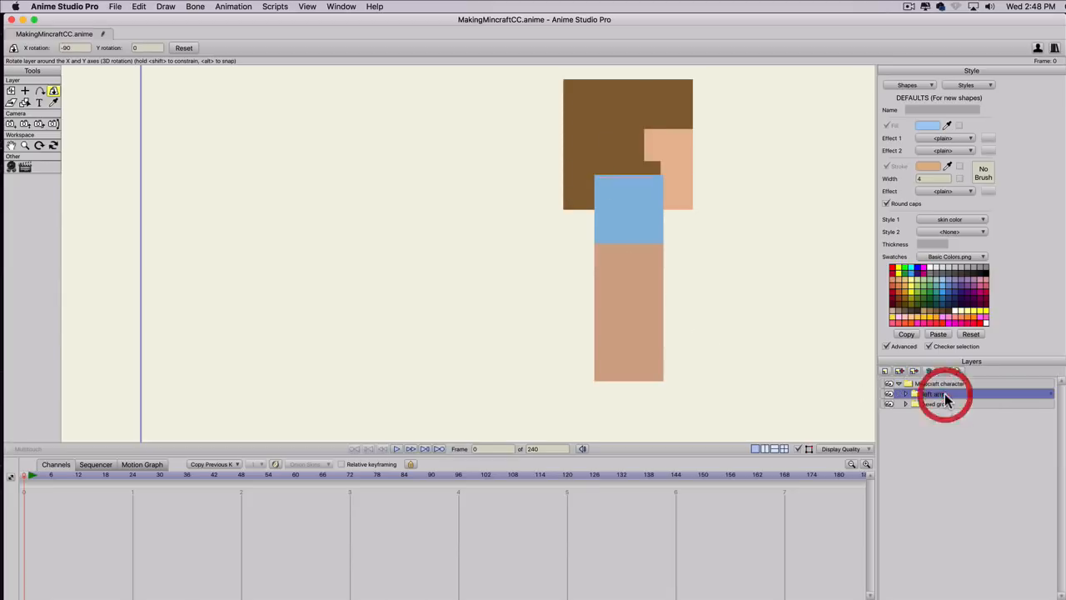
click(11, 93)
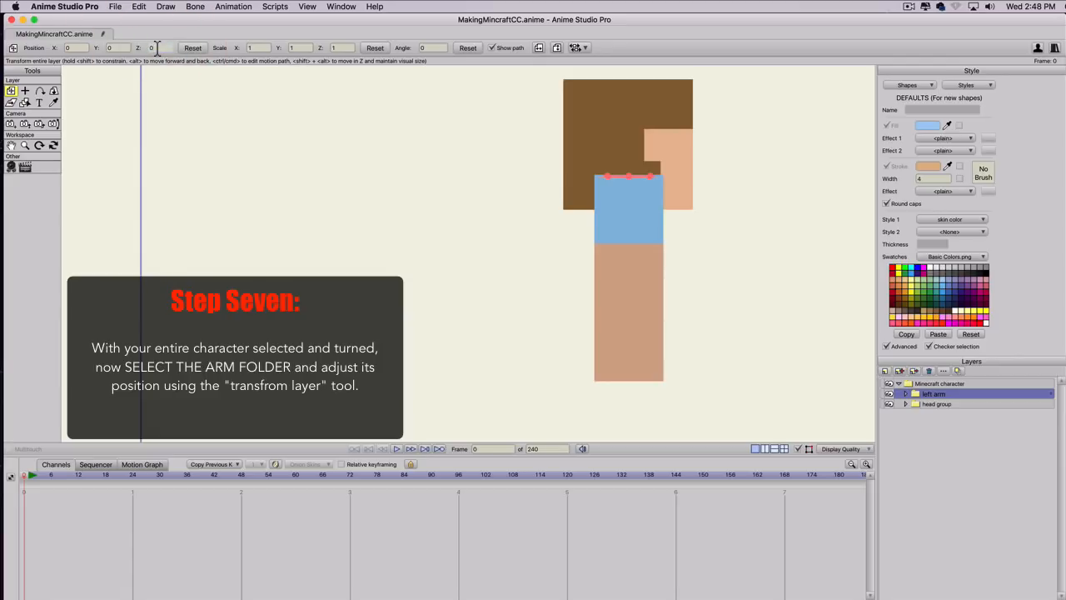
scroll(157, 48, up, 3)
scroll(156, 48, down, 3)
click(73, 48)
click(114, 47)
scroll(117, 47, up, 3)
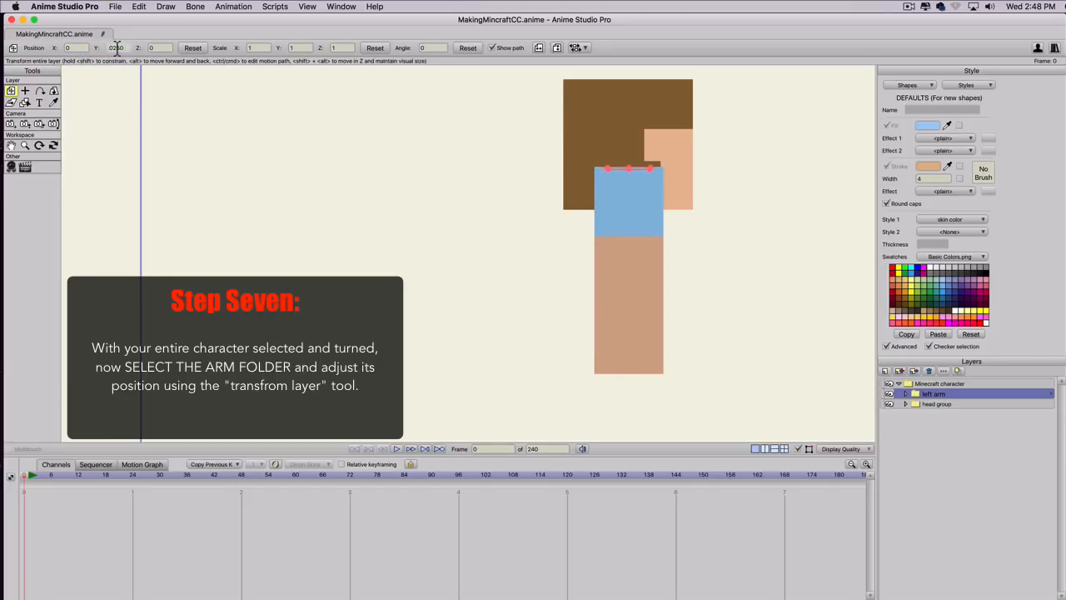
scroll(117, 47, down, 3)
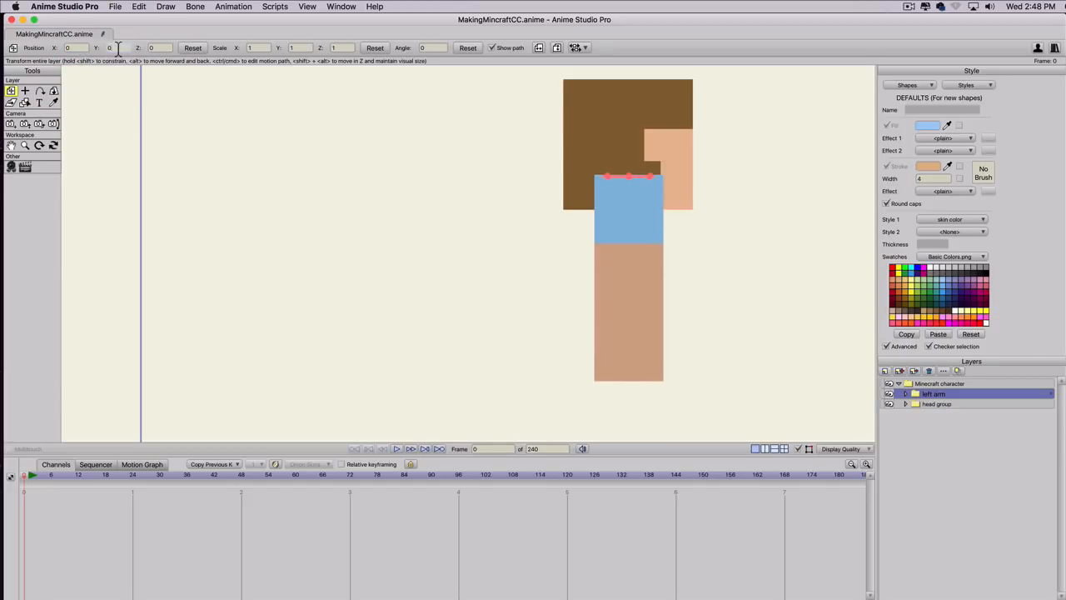
scroll(118, 48, down, 4)
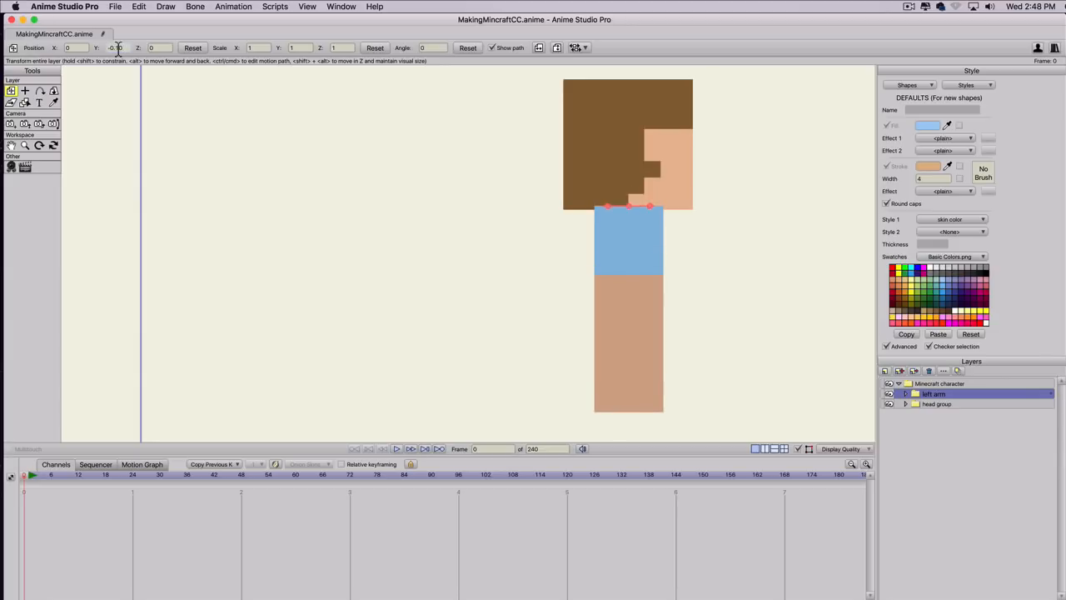
scroll(118, 48, down, 2)
Align the left arm's top with the bottom of the head by setting its Y position to -0.11.
scroll(118, 47, up, 2)
scroll(673, 198, up, 3)
scroll(675, 190, up, 3)
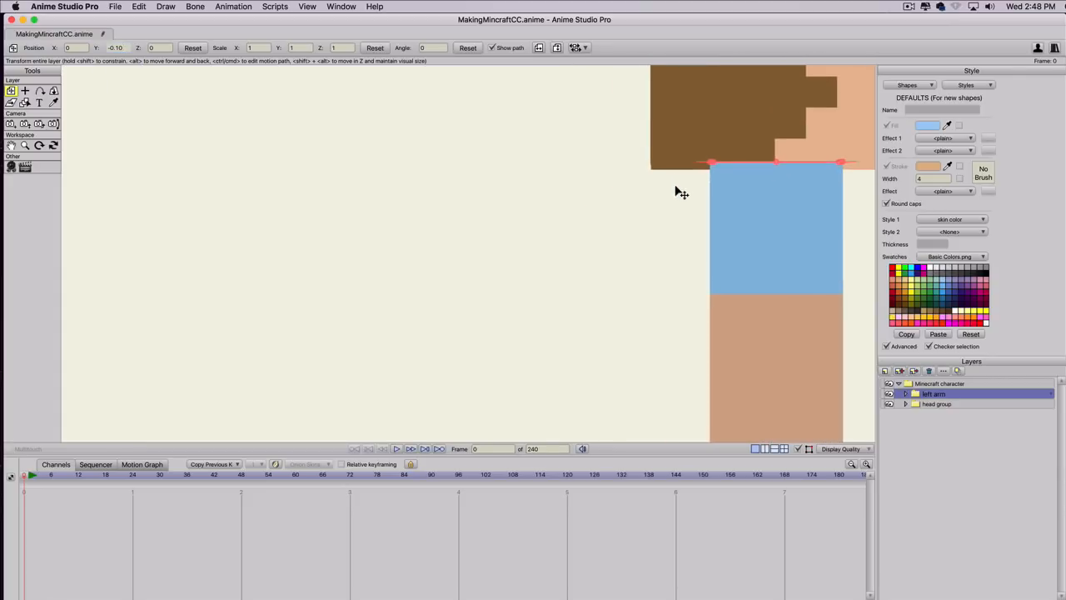
drag(709, 197, 380, 269)
scroll(466, 236, up, 2)
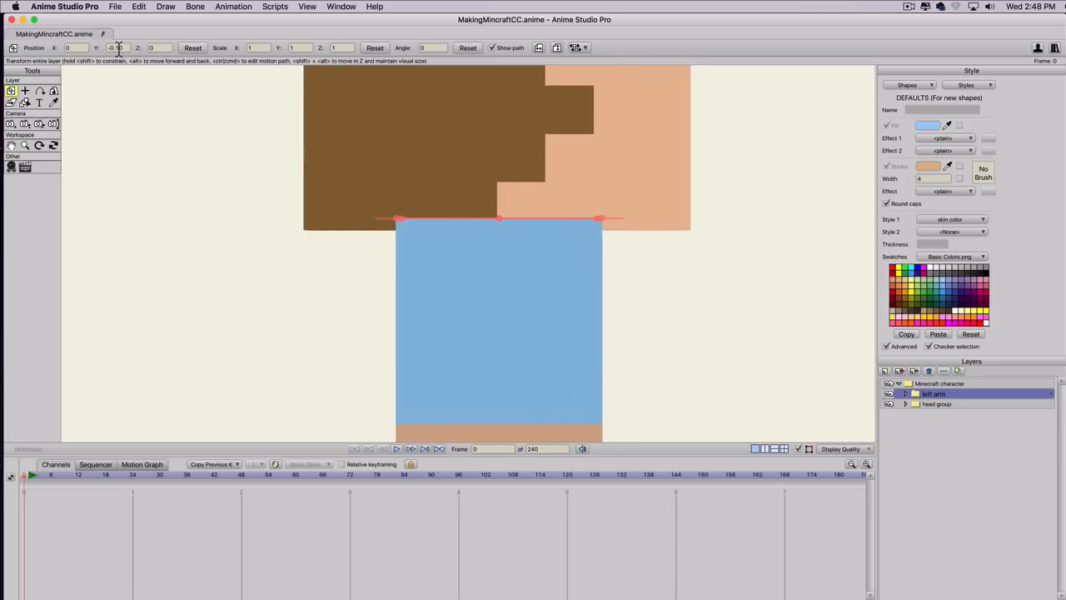
scroll(119, 48, down, 1)
scroll(119, 47, up, 1)
scroll(124, 48, down, 1)
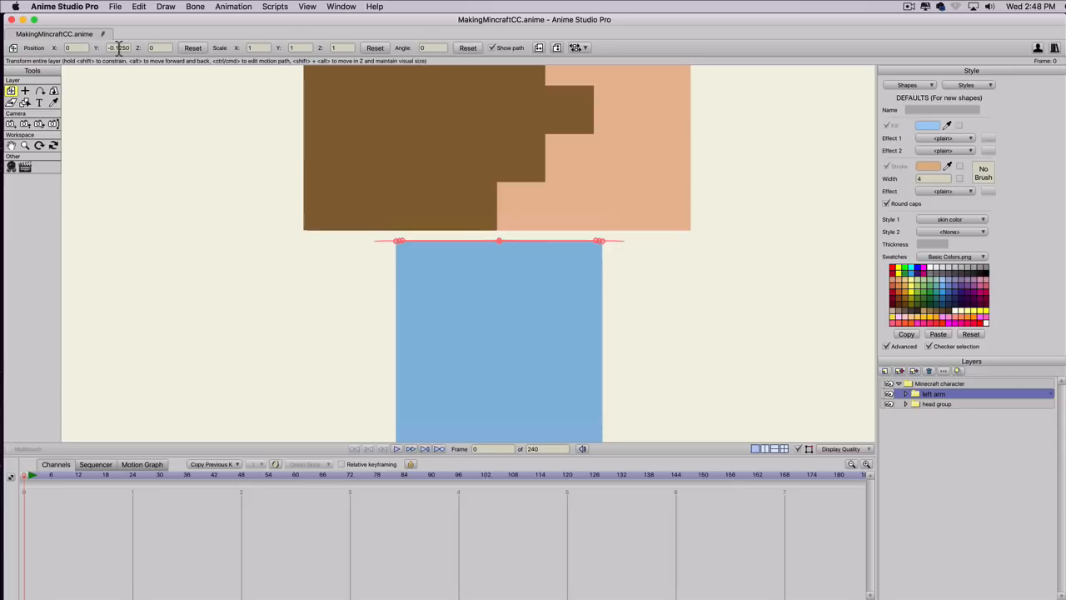
click(136, 48)
text(-0.11)
click(79, 48)
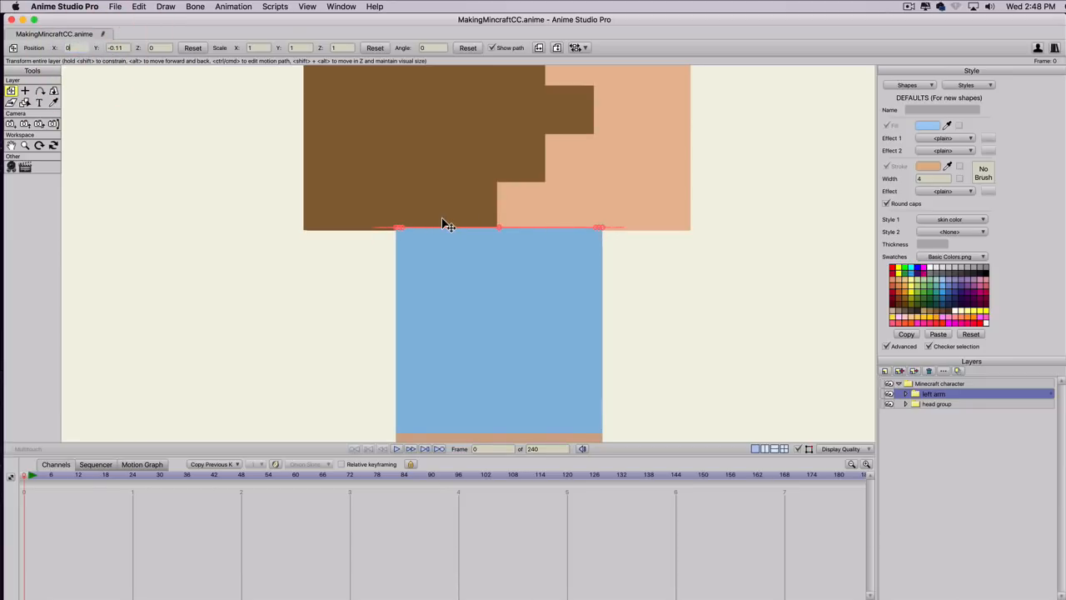
Rotate the Minecraft character group back to 0 in Y so the character faces the front.
click(916, 383)
scroll(381, 203, down, 3)
scroll(673, 282, down, 1)
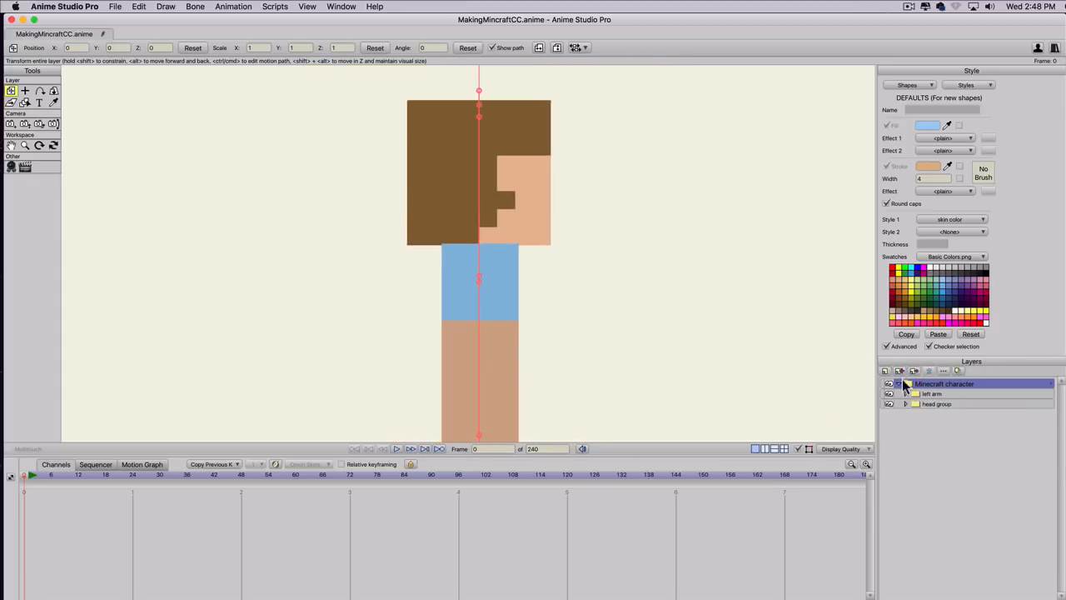
alt+shift+click(53, 91)
drag(416, 240, 119, 254)
scroll(482, 312, down, 3)
scroll(482, 311, up, 1)
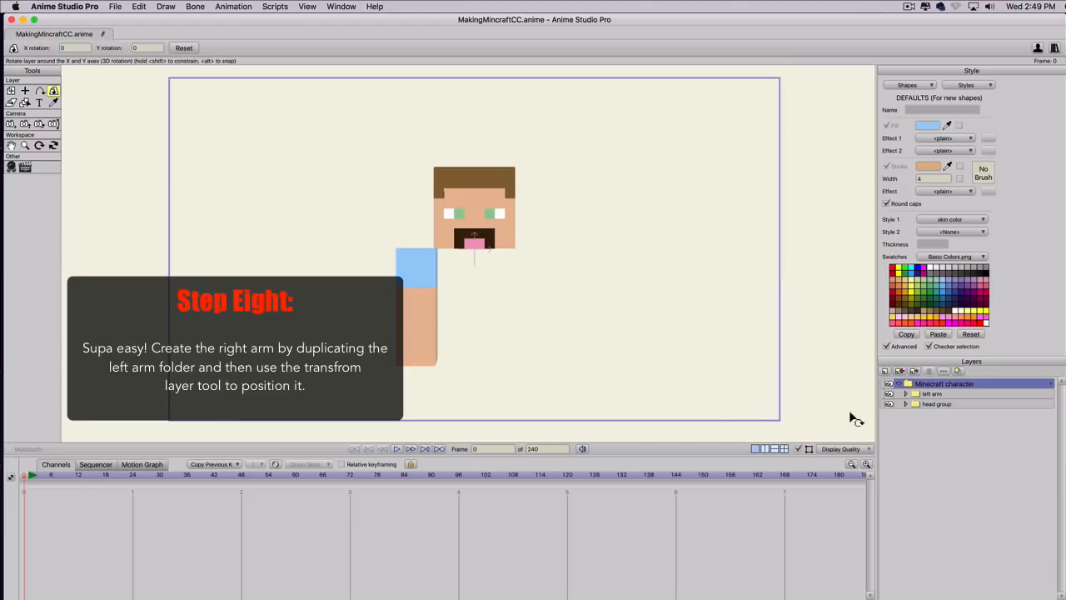
Duplicate the left arm group and name the copy right arm.
click(933, 394)
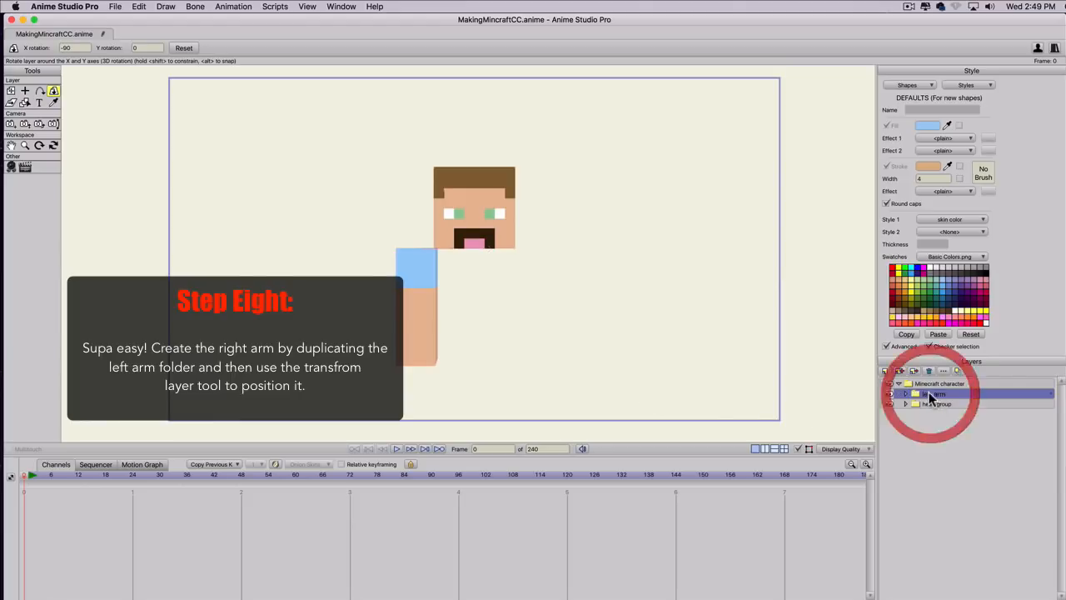
click(900, 370)
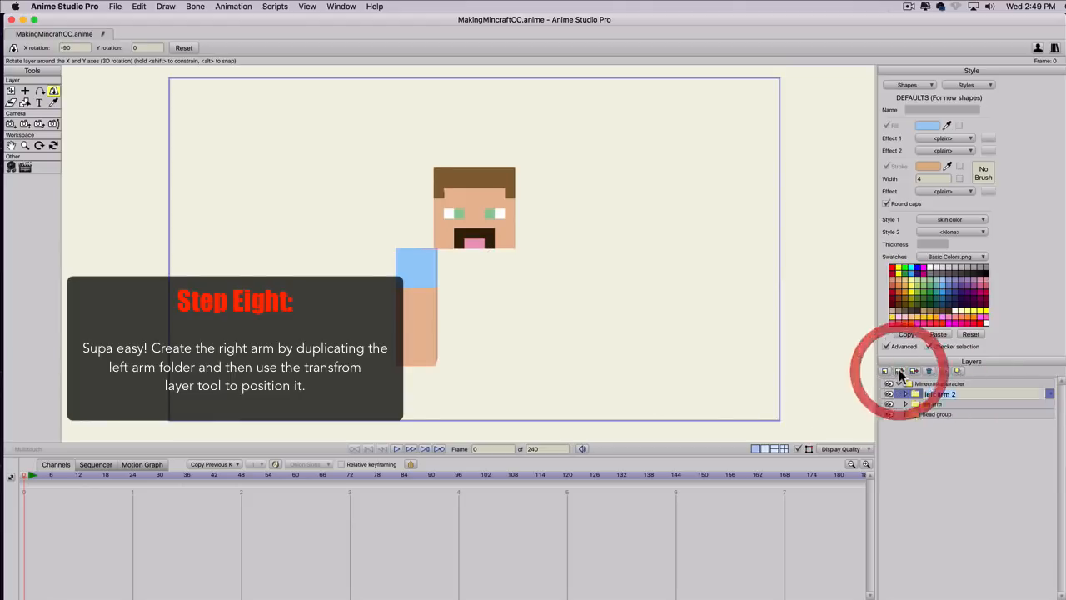
text(right)
key(Return)
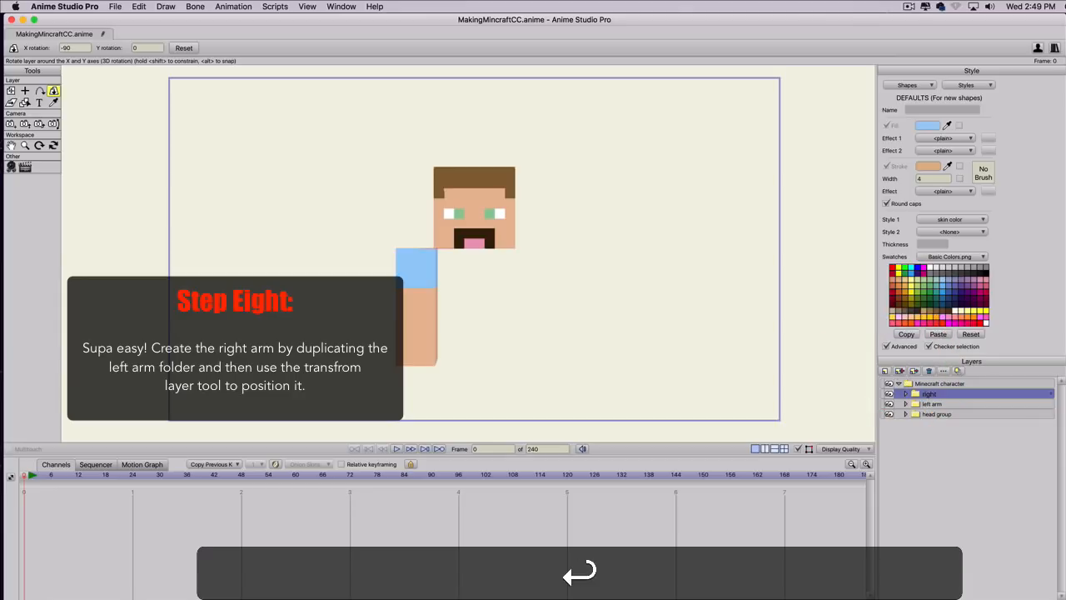
double_click(931, 395)
text(ri)
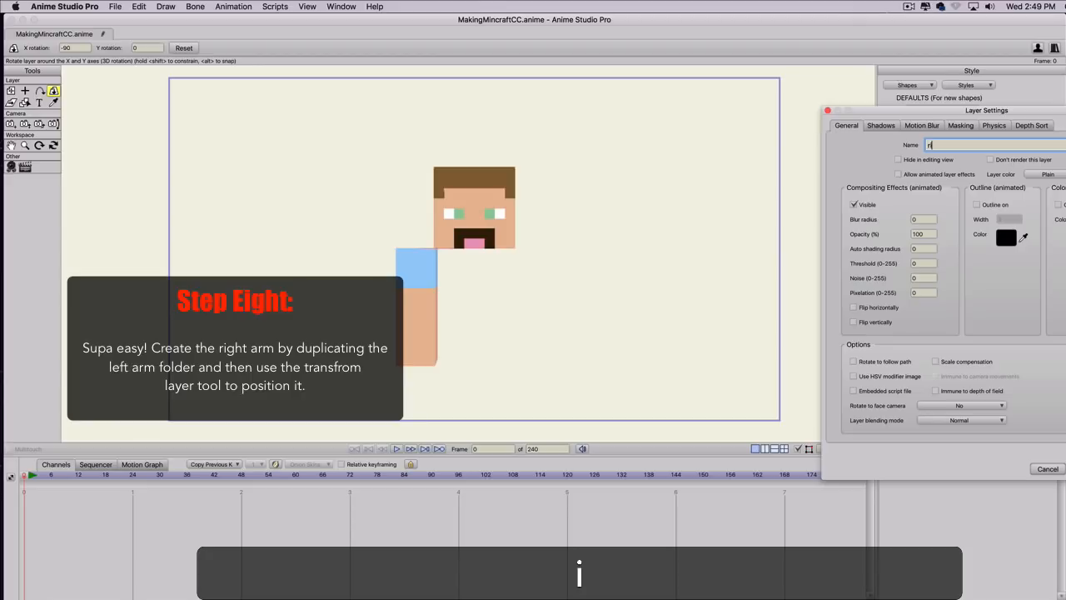
text(ght arm)
key(Return)
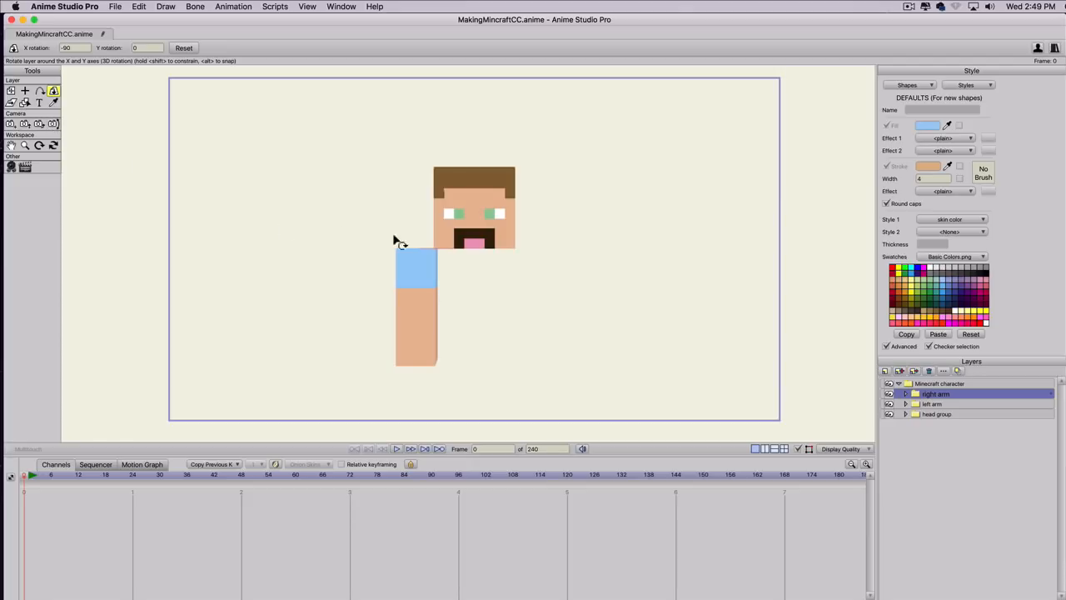
Place the right arm group on the opposite side of the head by setting its X position to 0.6688.
scroll(420, 249, up, 1)
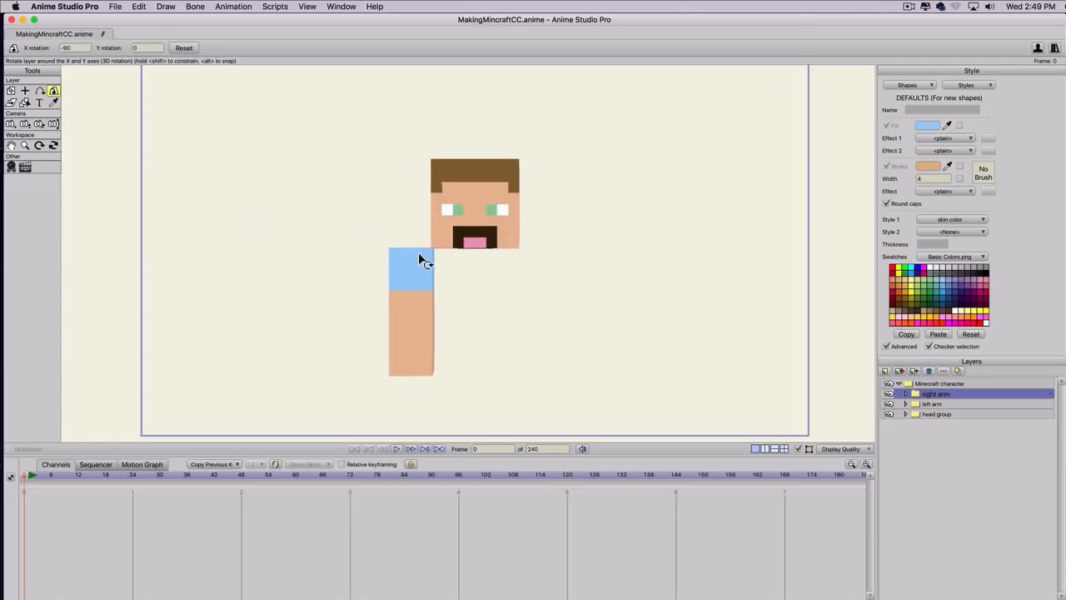
click(11, 91)
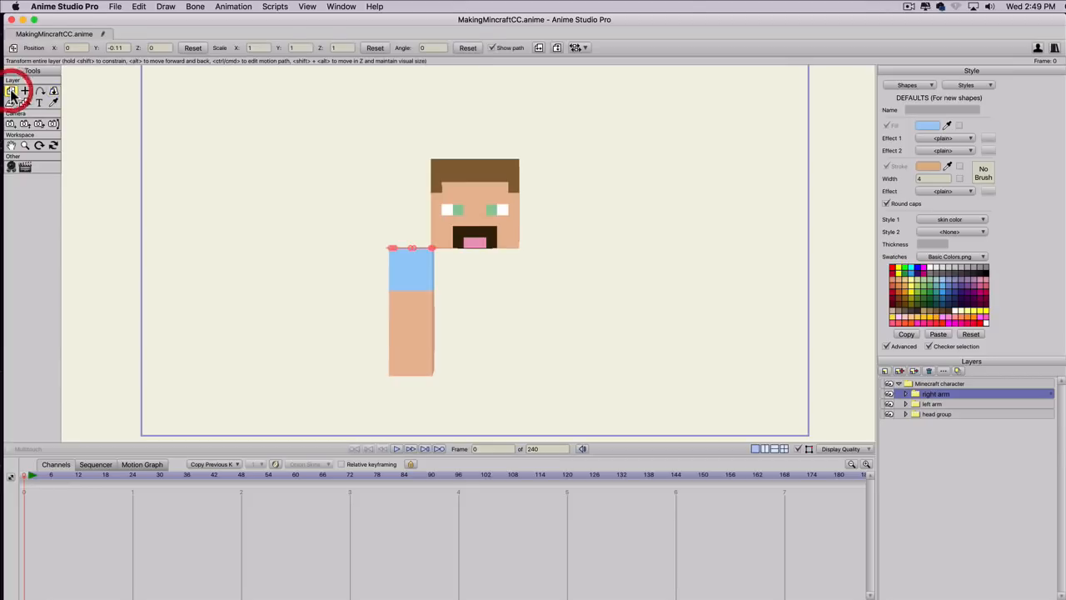
click(83, 47)
text(0.1)
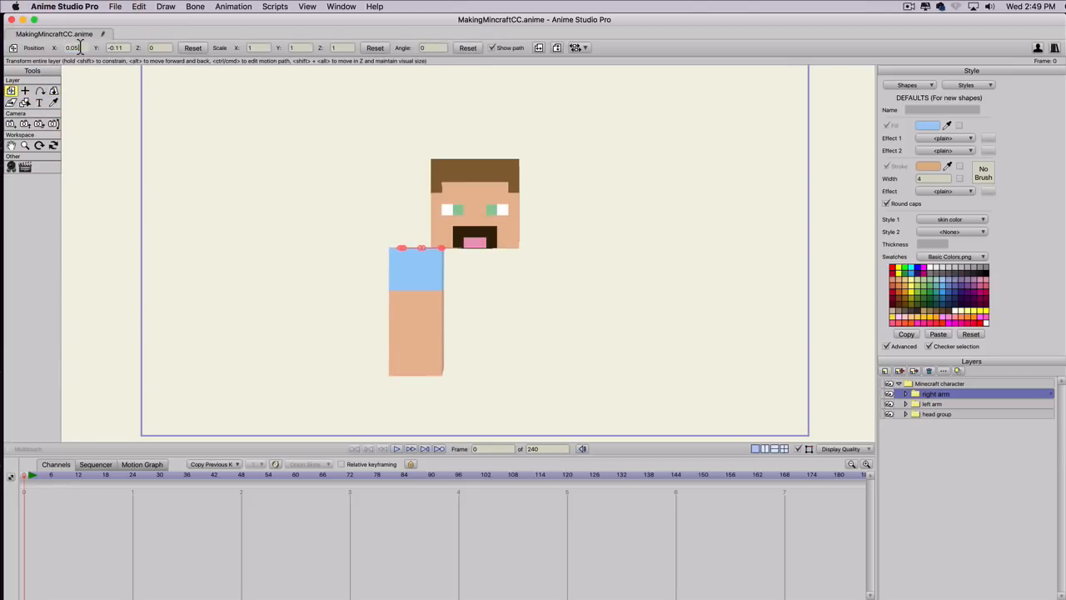
key(Return)
scroll(80, 47, up, 7)
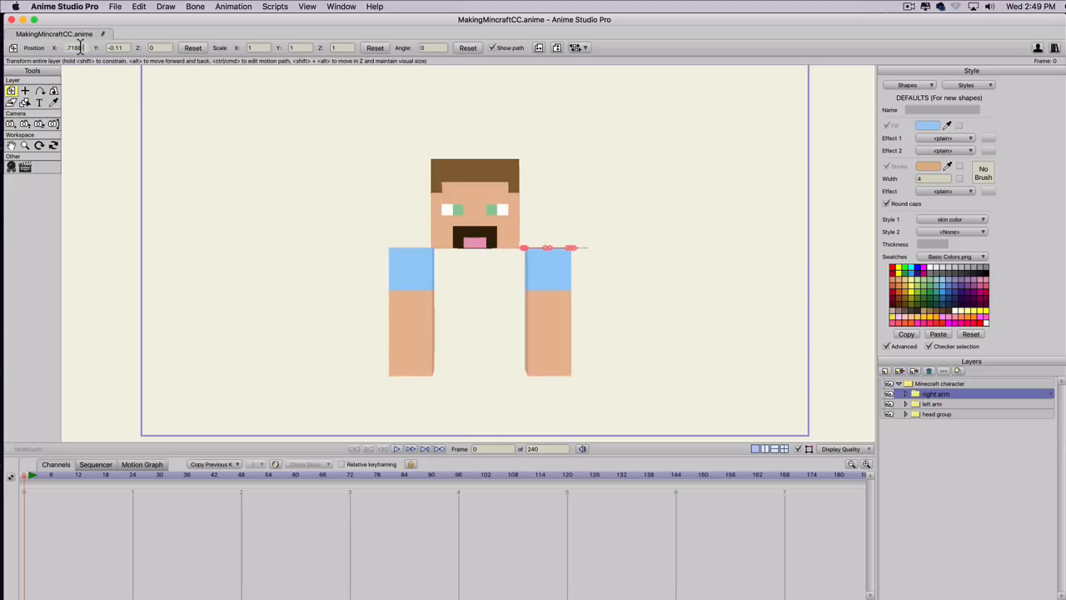
scroll(80, 48, down, 1)
scroll(80, 48, down, 1)
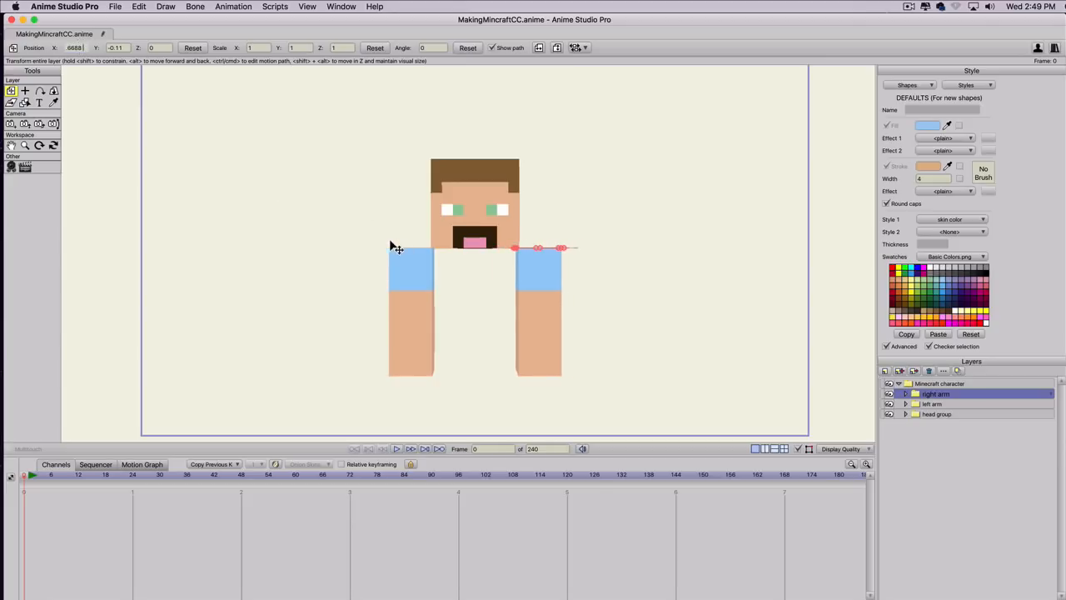
Rotate the Minecraft character group to about 29.6 in X and 28.8 in Y to check the layer order.
click(923, 382)
click(53, 90)
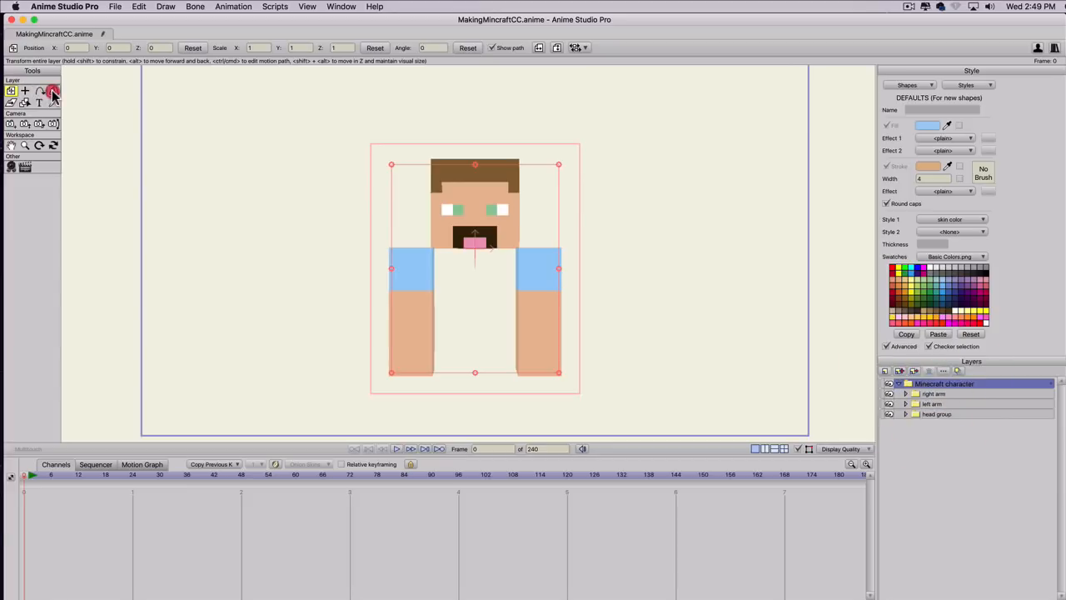
drag(345, 264, 361, 305)
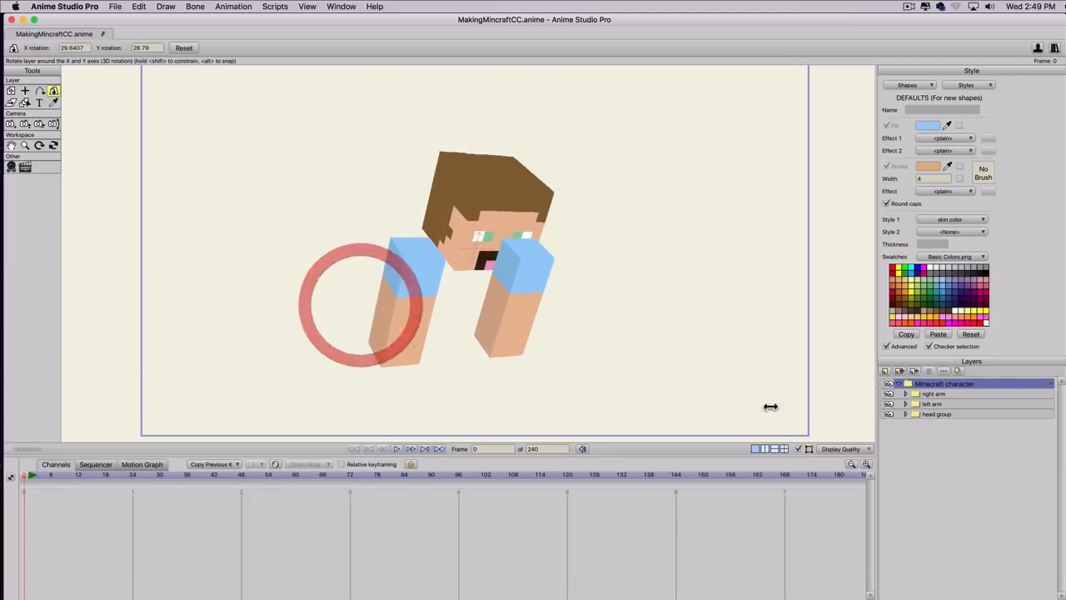
Enable sorting layers by depth and by true distance for the Minecraft character group.
double_click(997, 382)
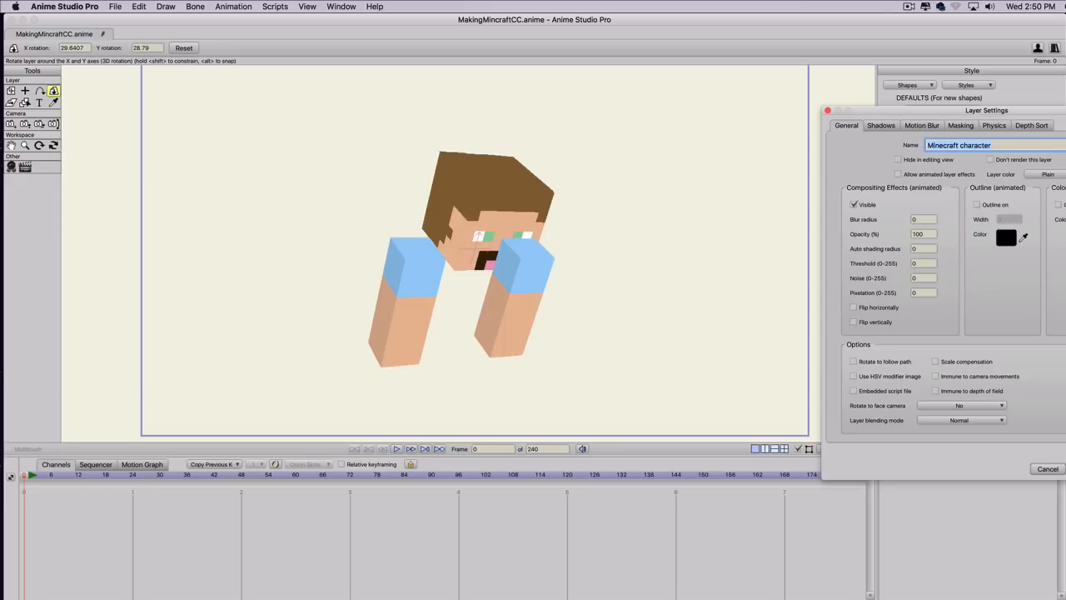
click(1031, 125)
click(947, 160)
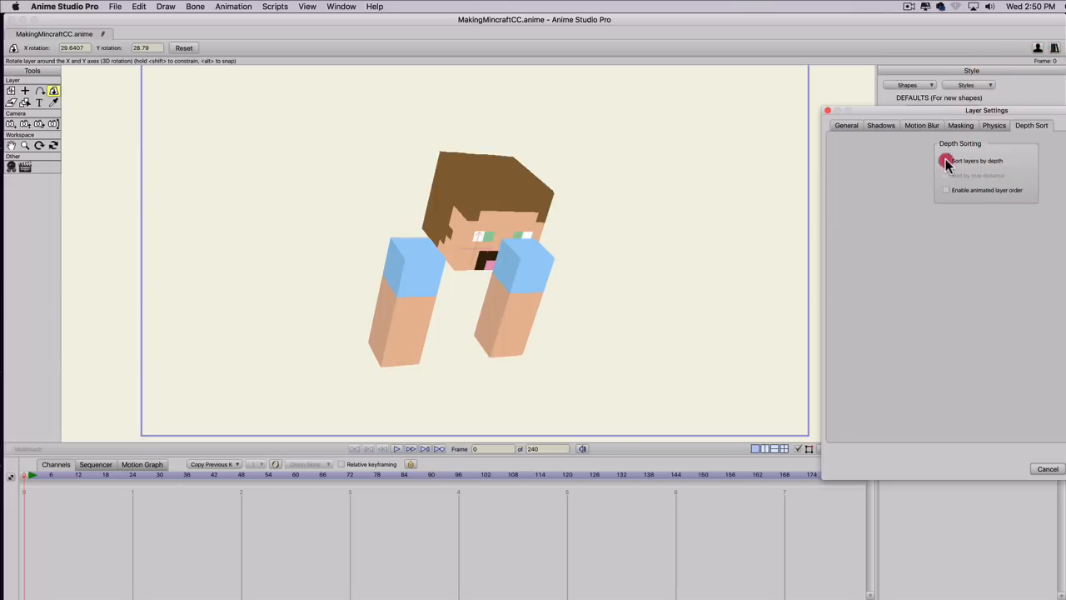
click(947, 175)
click(1065, 469)
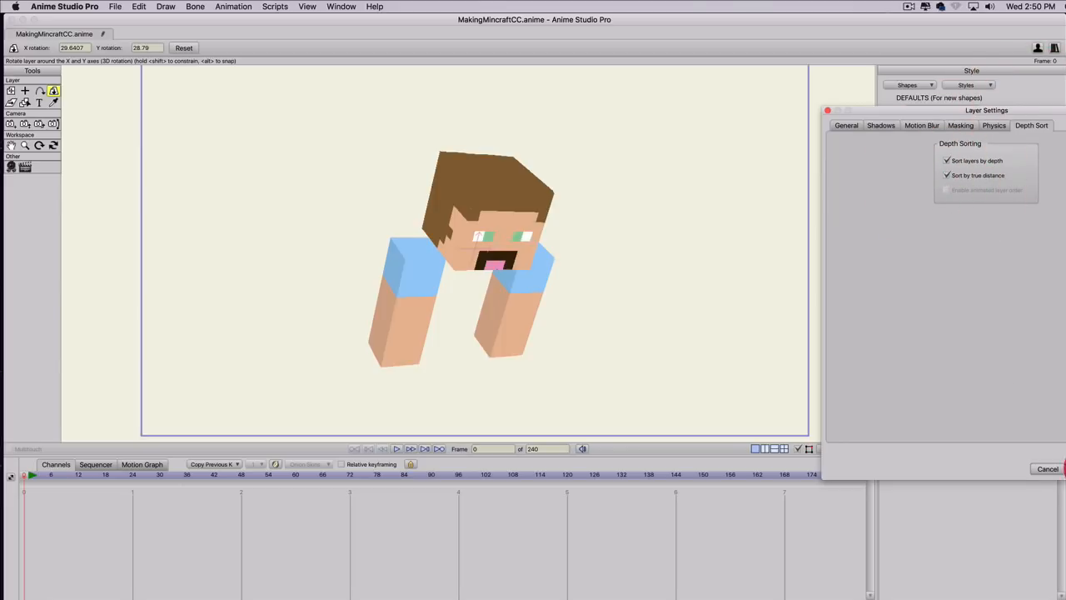
click(1065, 469)
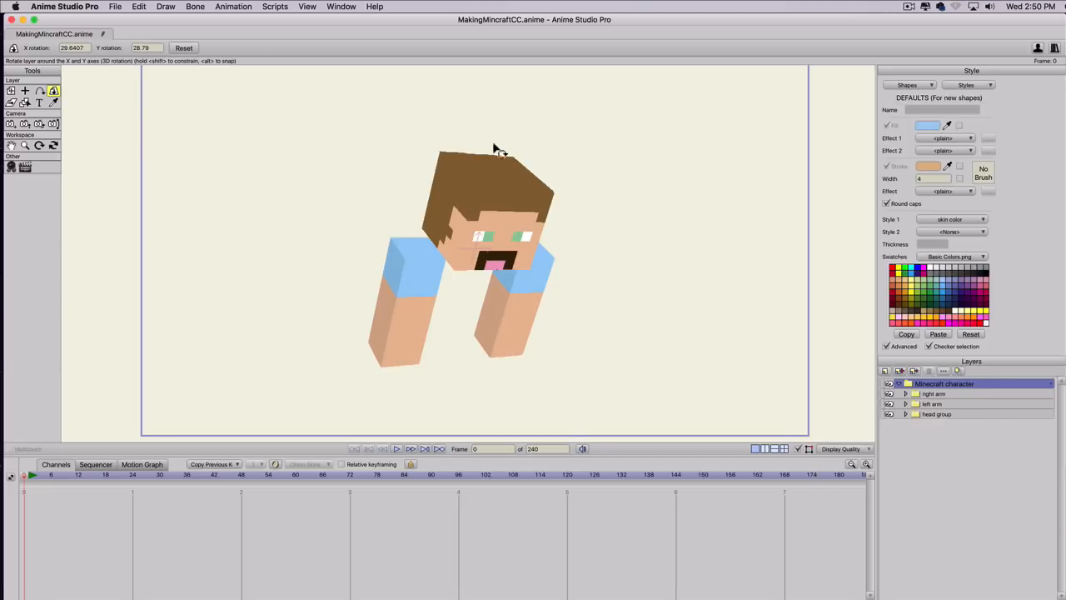
Rotate the Minecraft character group to test the depth sorting, ending at about 10.5 in X and 0 in Y.
drag(395, 289, 472, 223)
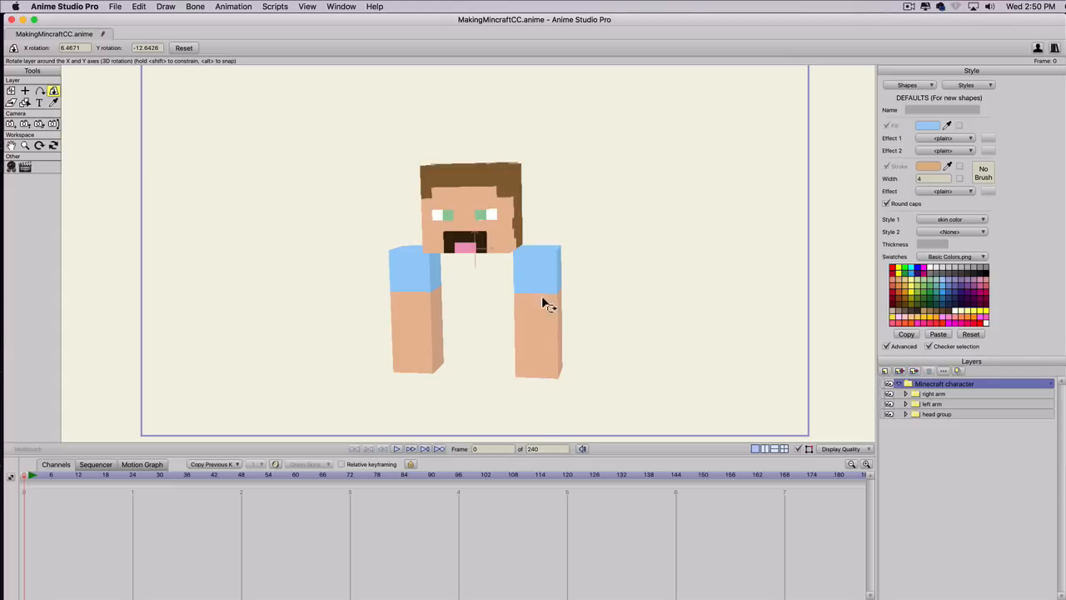
drag(455, 304, 494, 309)
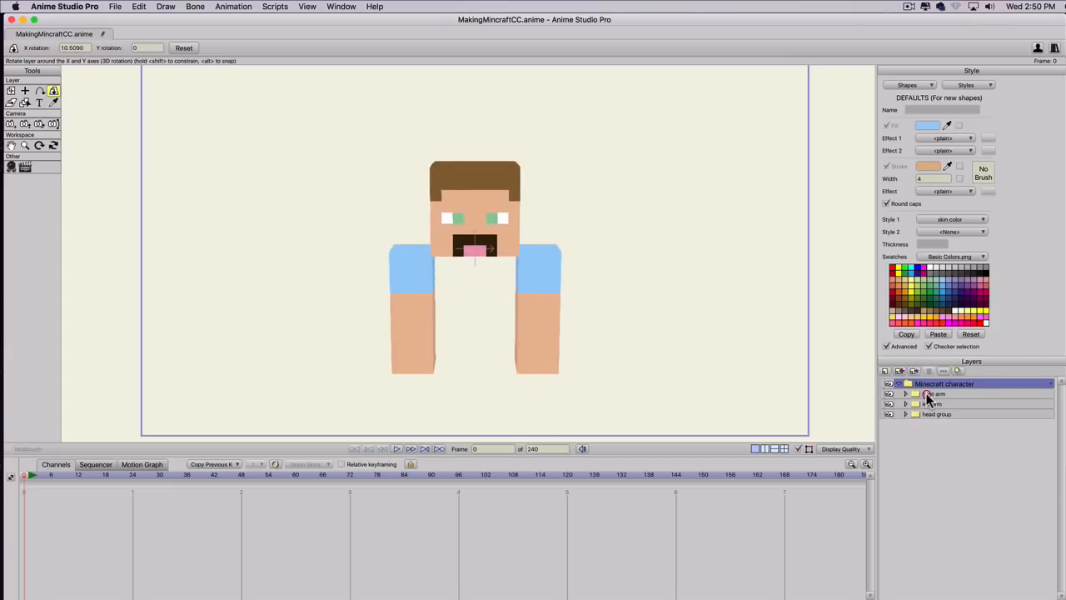
Rotate the right arm group to an angle of 180 degrees with the Transform Layer tool.
click(927, 395)
scroll(497, 260, up, 2)
scroll(499, 262, down, 1)
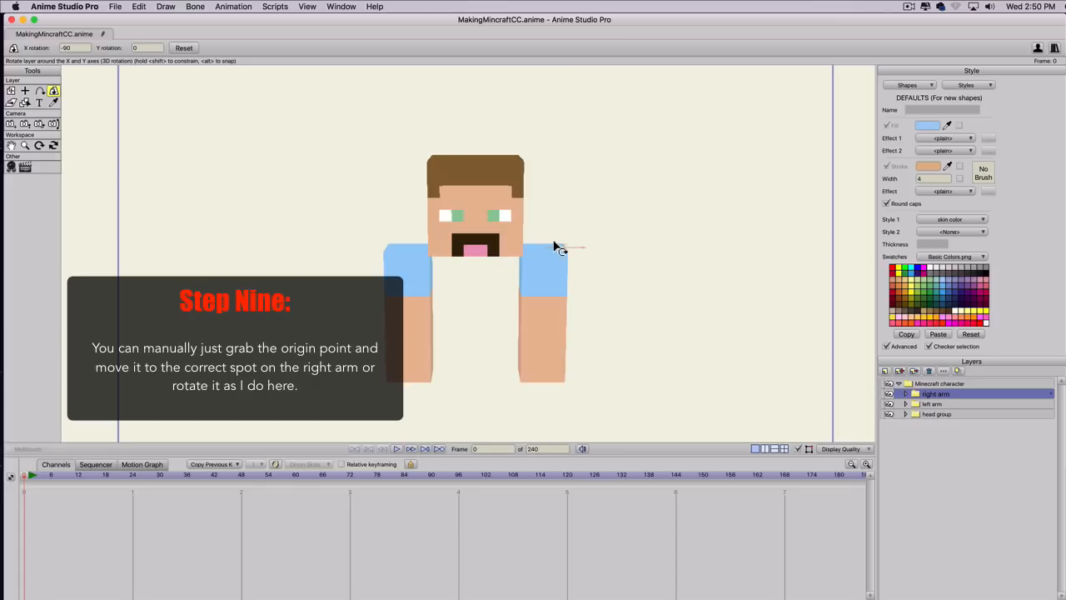
key(t)
key(t)
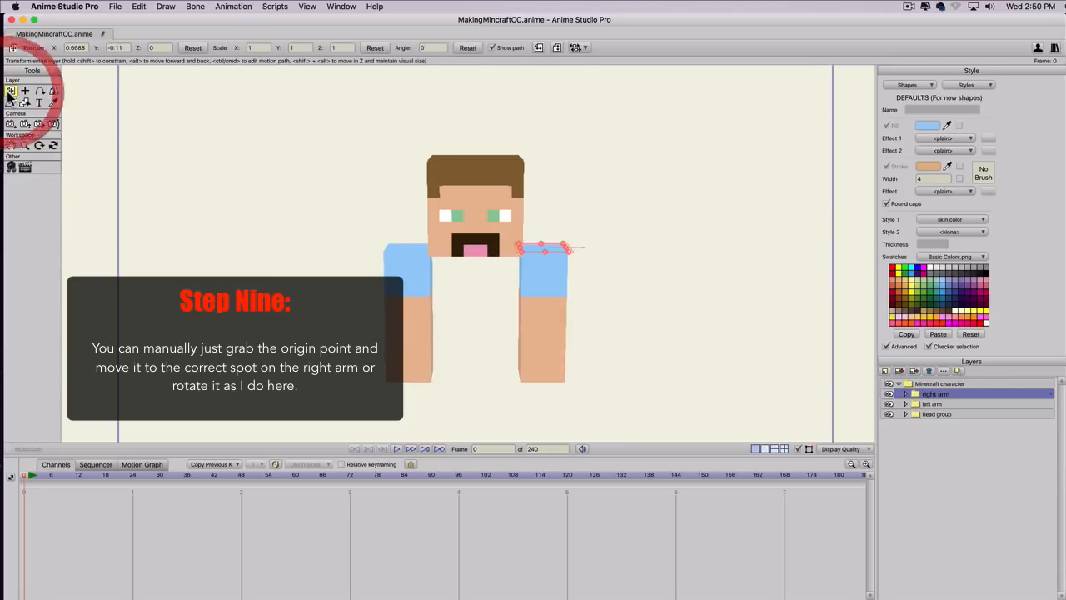
scroll(559, 243, up, 3)
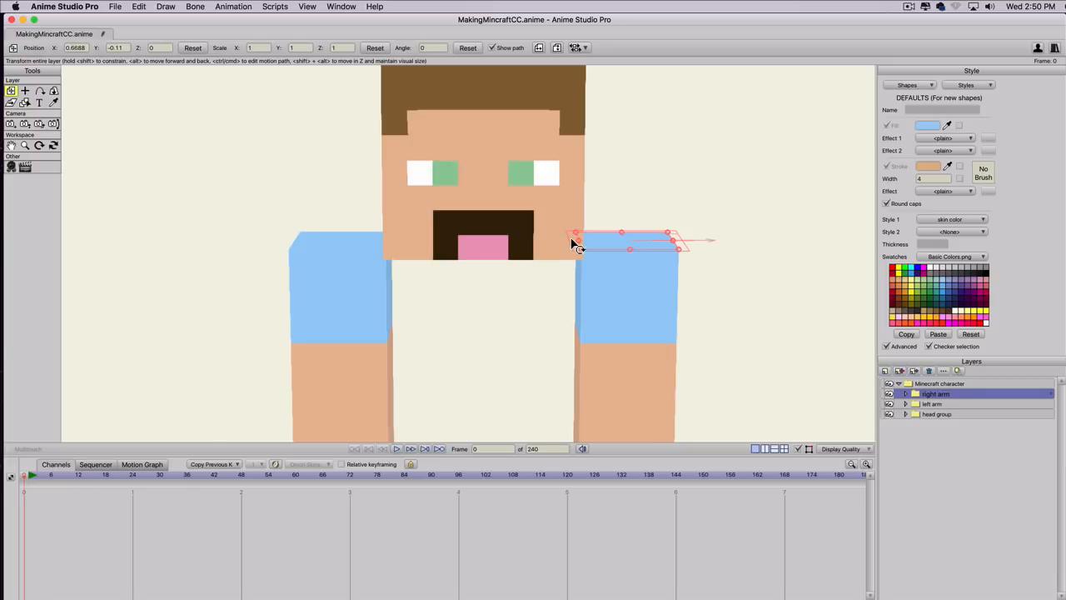
key(shift)
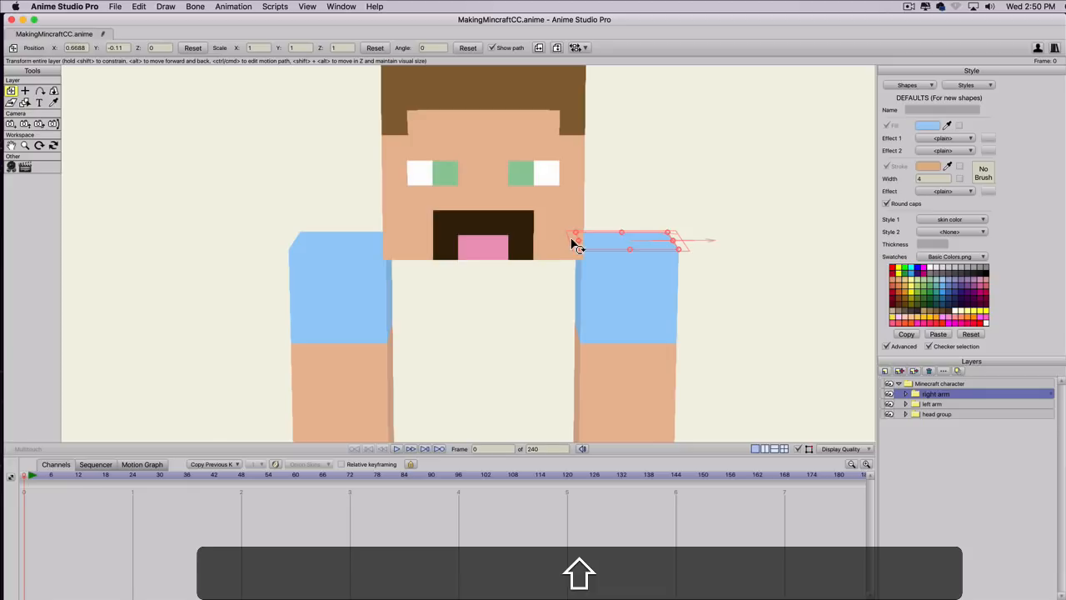
shift+click(572, 242)
mouse_move(572, 243)
mouse_down()
mouse_move(585, 260)
mouse_move(683, 289)
mouse_move(842, 282)
mouse_up()
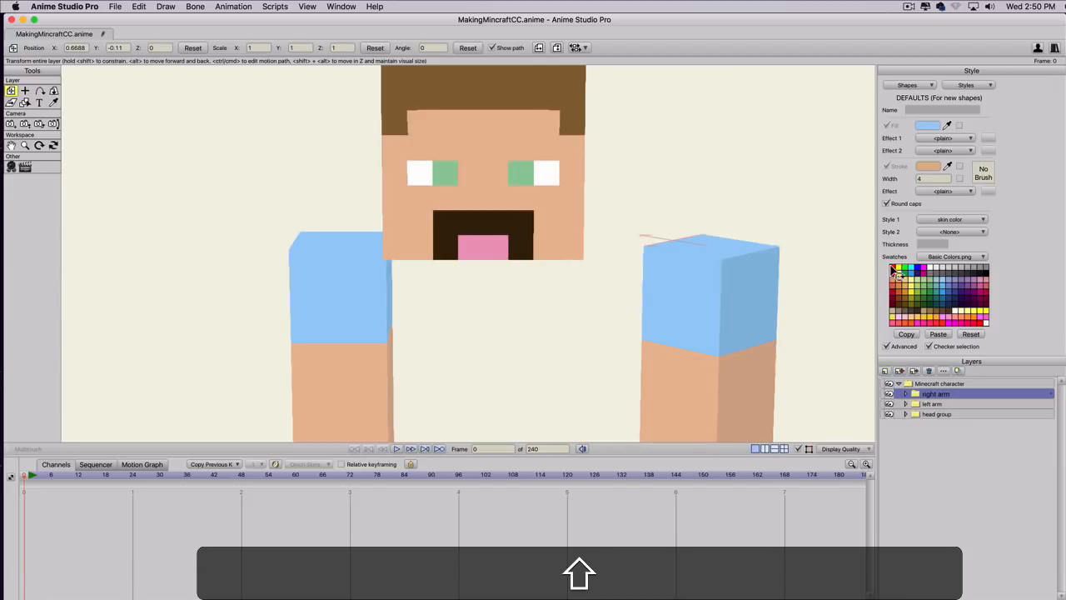
drag(956, 243, 114, 173)
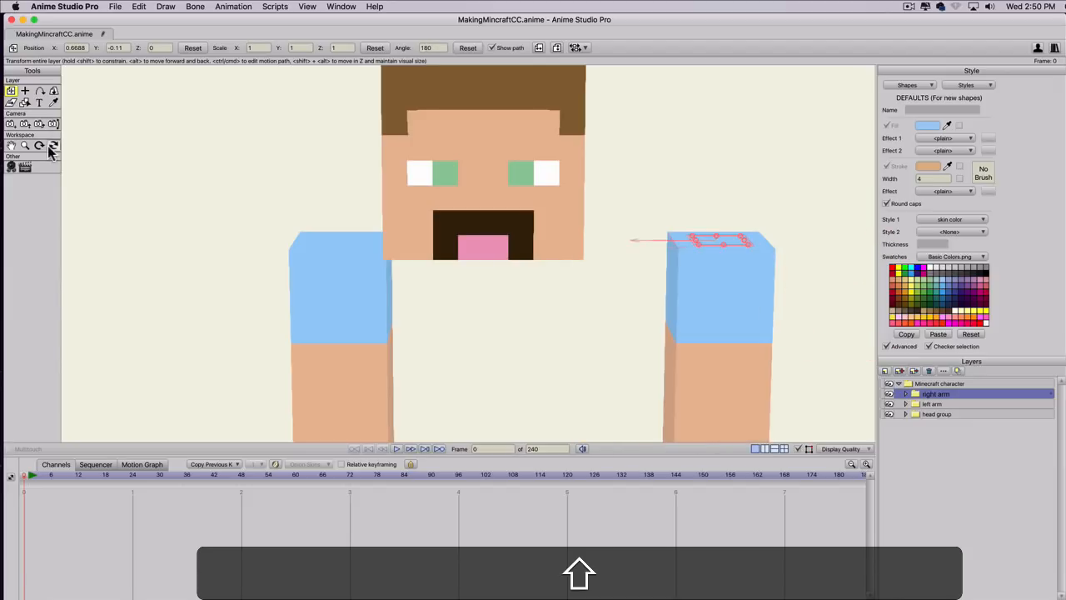
Bring the flipped right arm back against the head by setting its X position to 0.4545.
click(72, 50)
scroll(72, 50, down, 6)
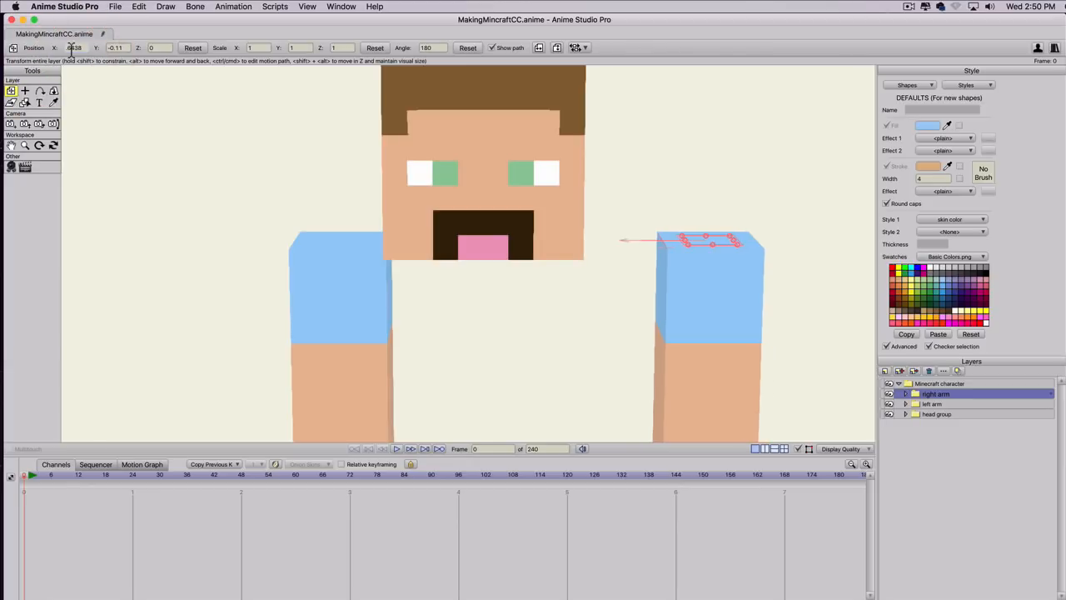
scroll(72, 50, down, 1)
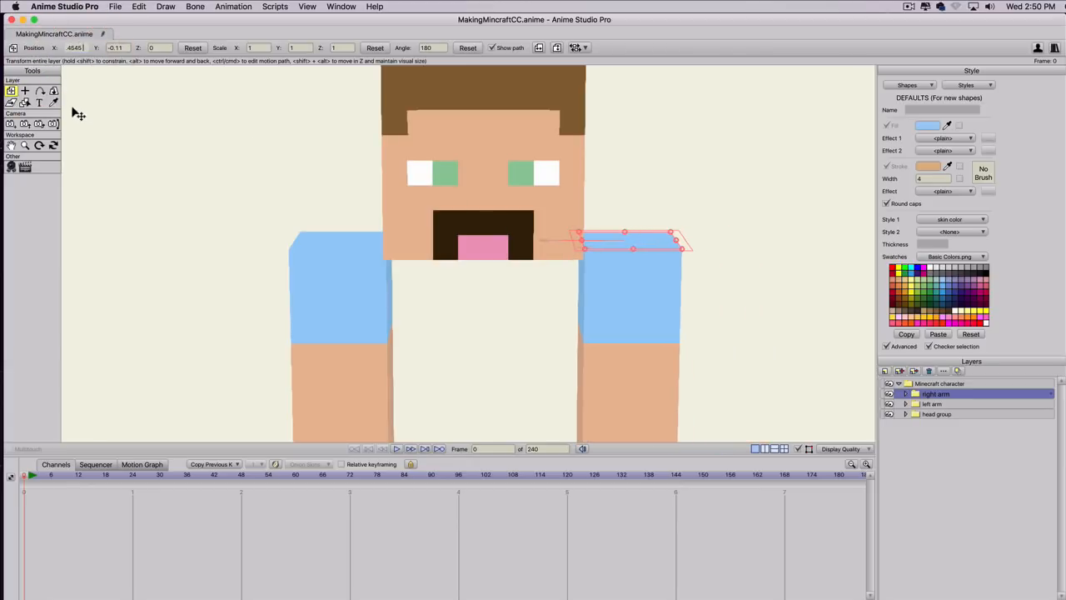
Rotate the right arm and left arm up and outward about X and Y, and tilt the head group, to test how they overlap.
click(52, 91)
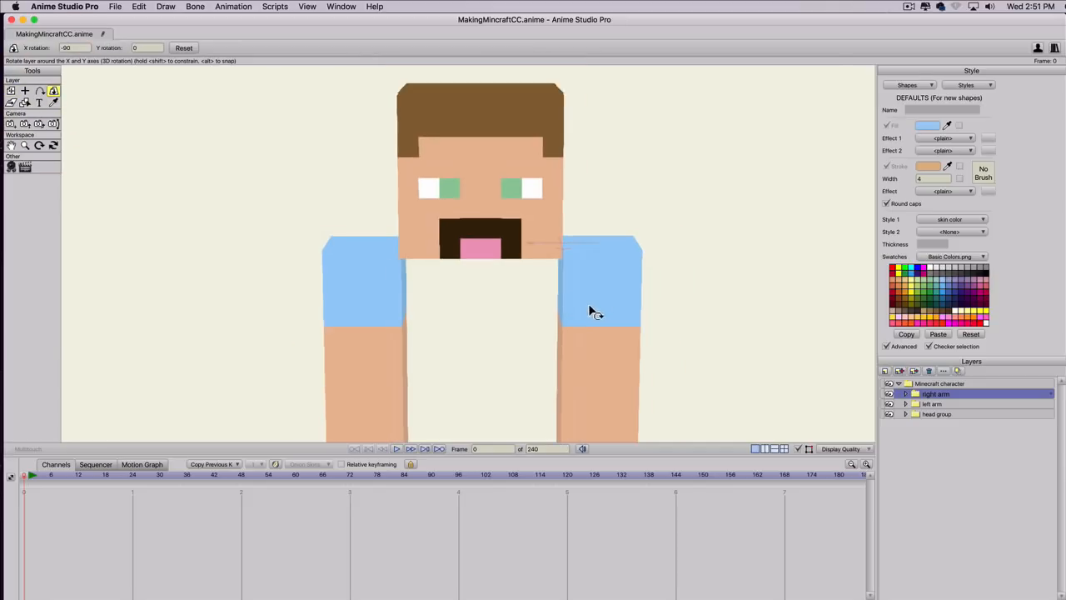
scroll(589, 305, down, 5)
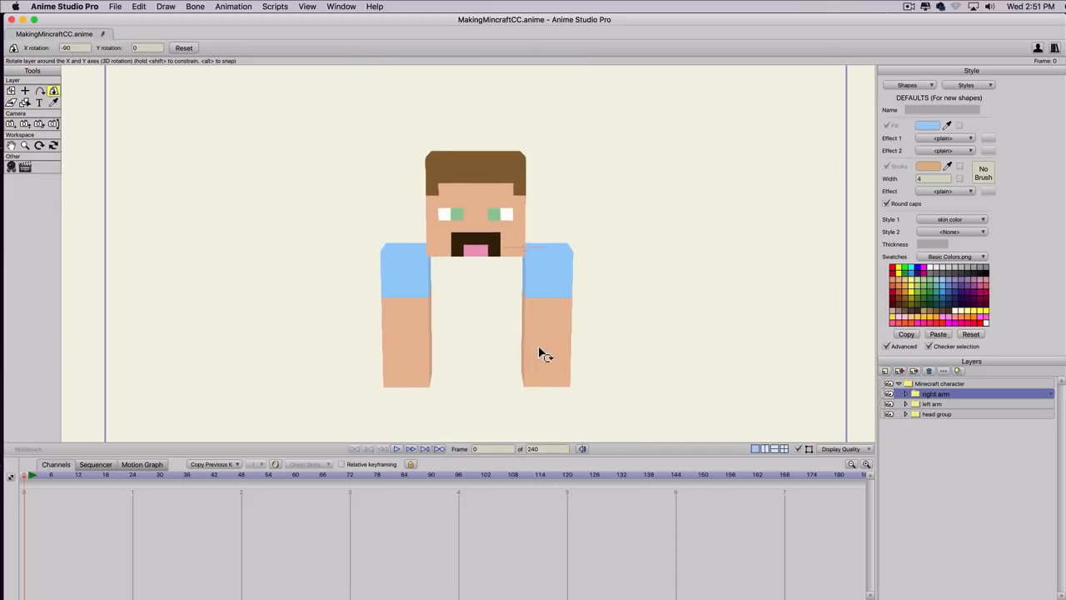
drag(540, 354, 671, 138)
click(933, 404)
drag(412, 351, 231, 139)
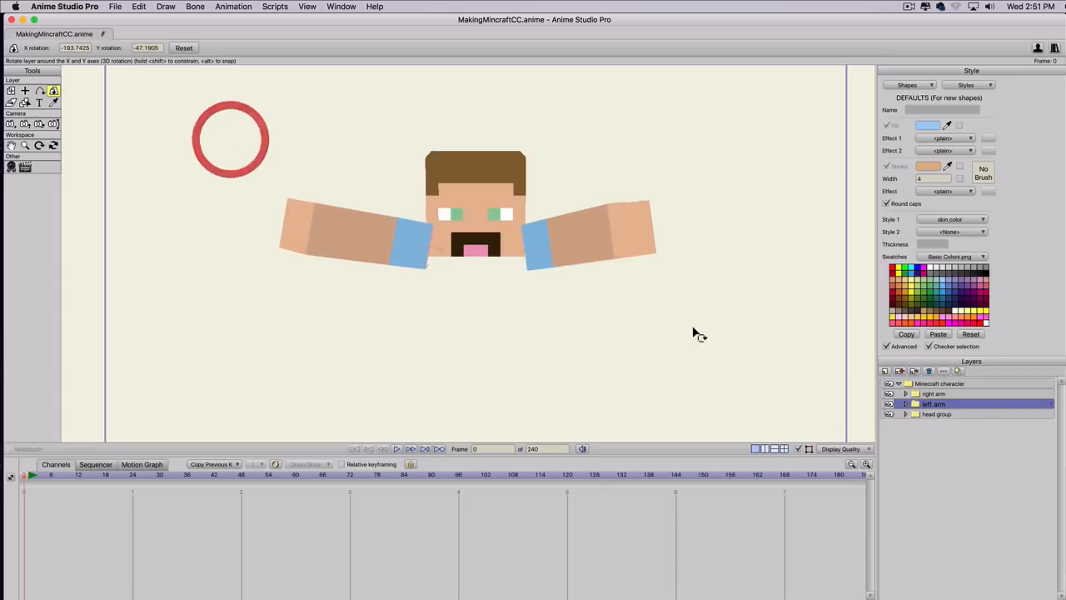
click(933, 414)
drag(550, 184, 461, 173)
Move the head group above both arm groups and disable sorting layers by depth for the Minecraft character group.
drag(937, 416, 933, 393)
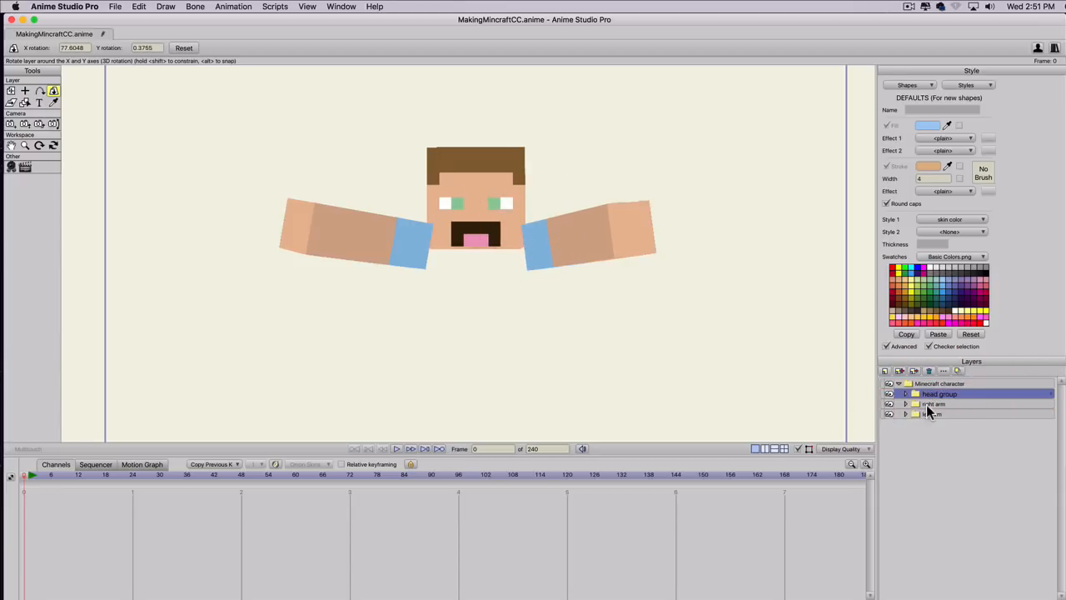
double_click(927, 385)
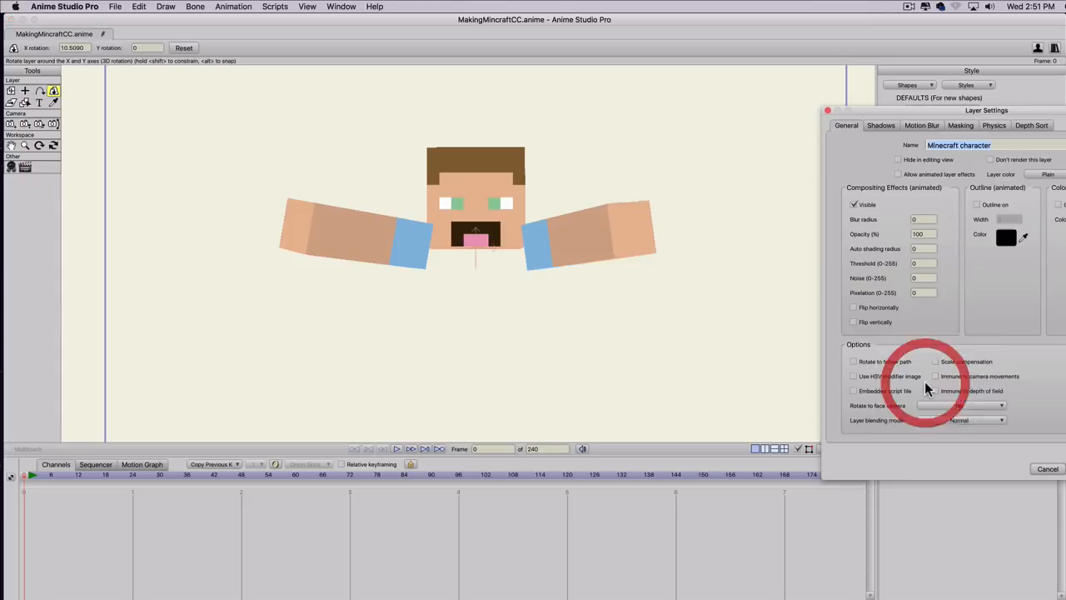
click(1026, 124)
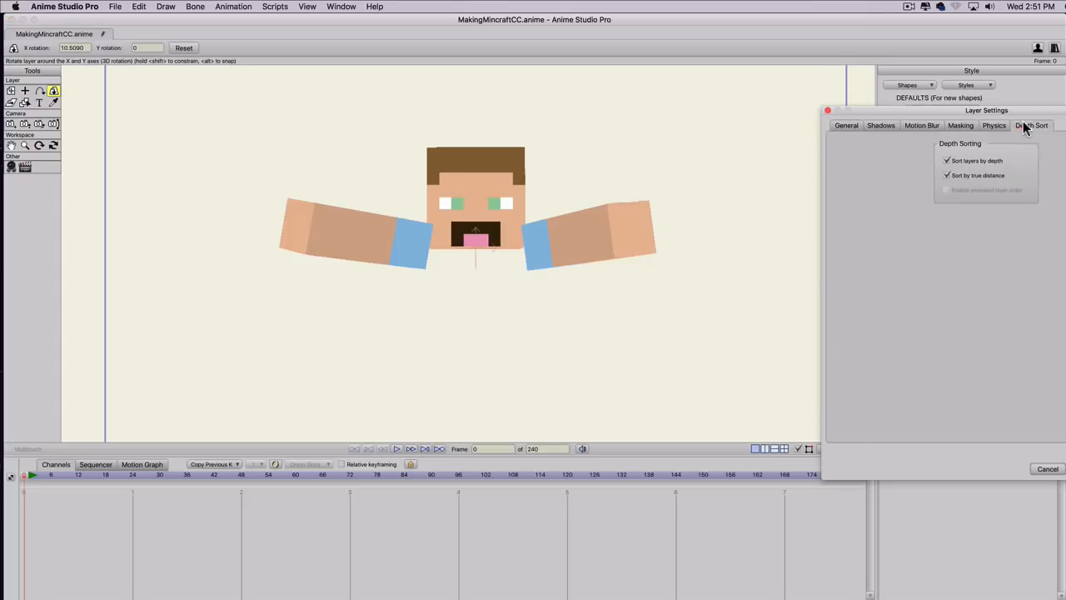
click(947, 162)
click(1060, 466)
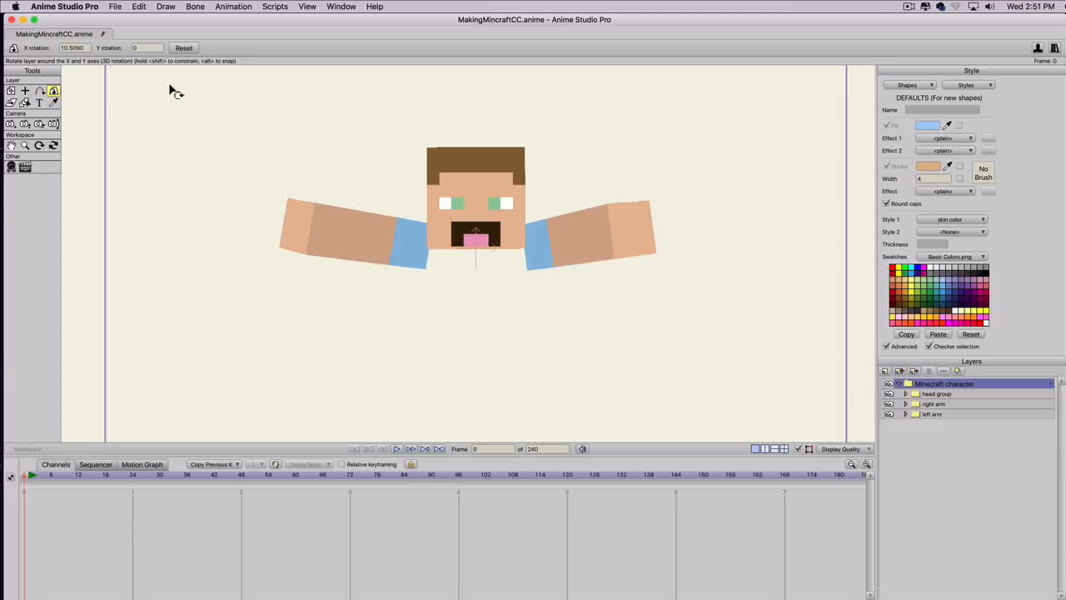
Test the layer order by rotating the right arm to about -149 X and 32.8 Y, the left arm to -178.1 X and -65.1 Y, and the head.
click(923, 406)
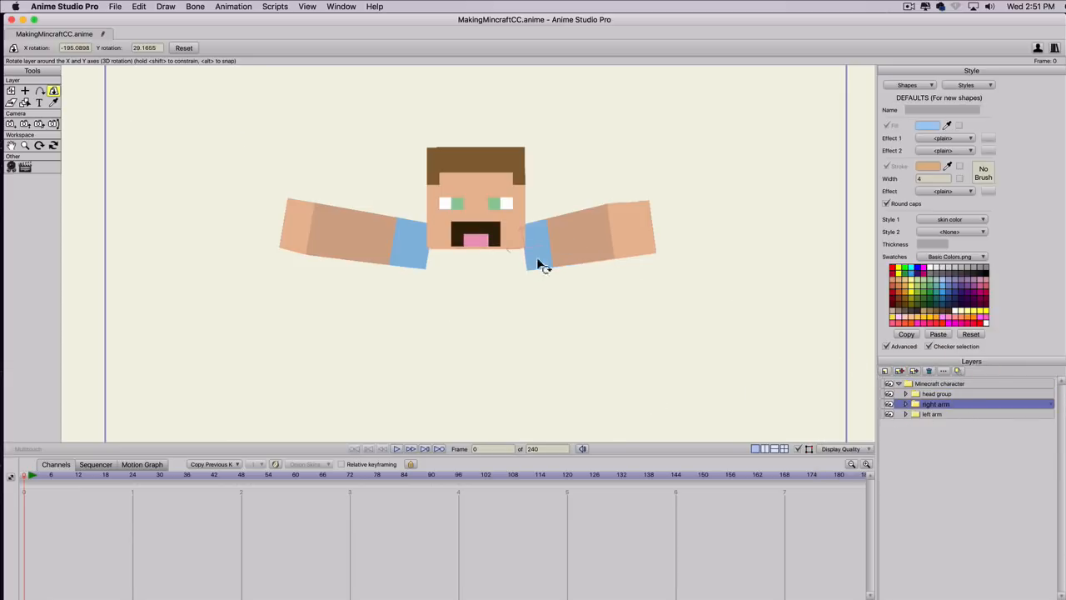
drag(540, 264, 493, 488)
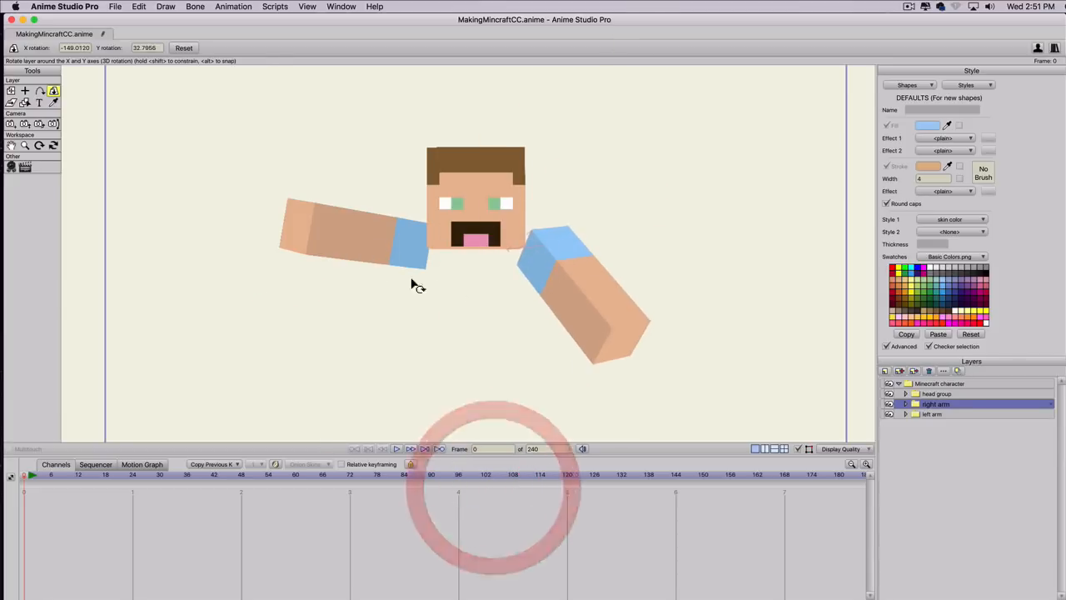
click(930, 414)
drag(400, 291, 255, 332)
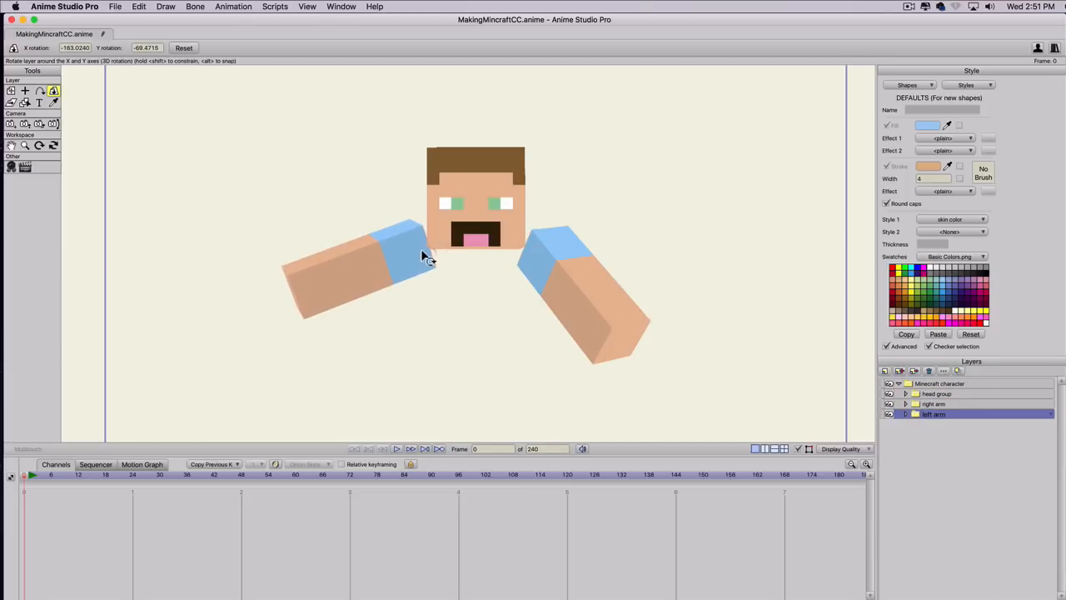
drag(588, 315, 595, 294)
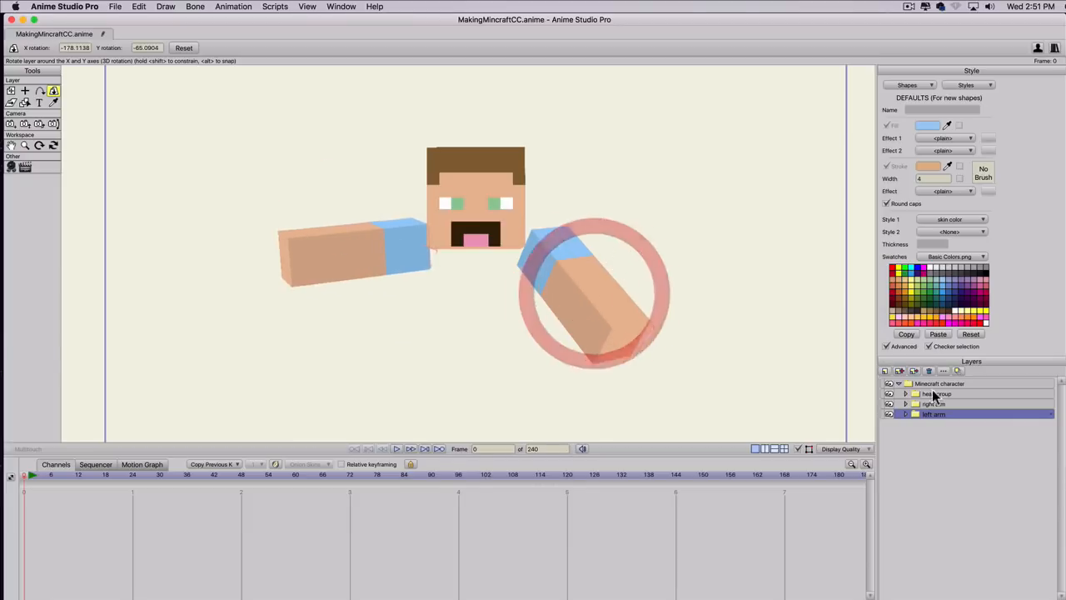
click(939, 393)
drag(763, 333, 438, 277)
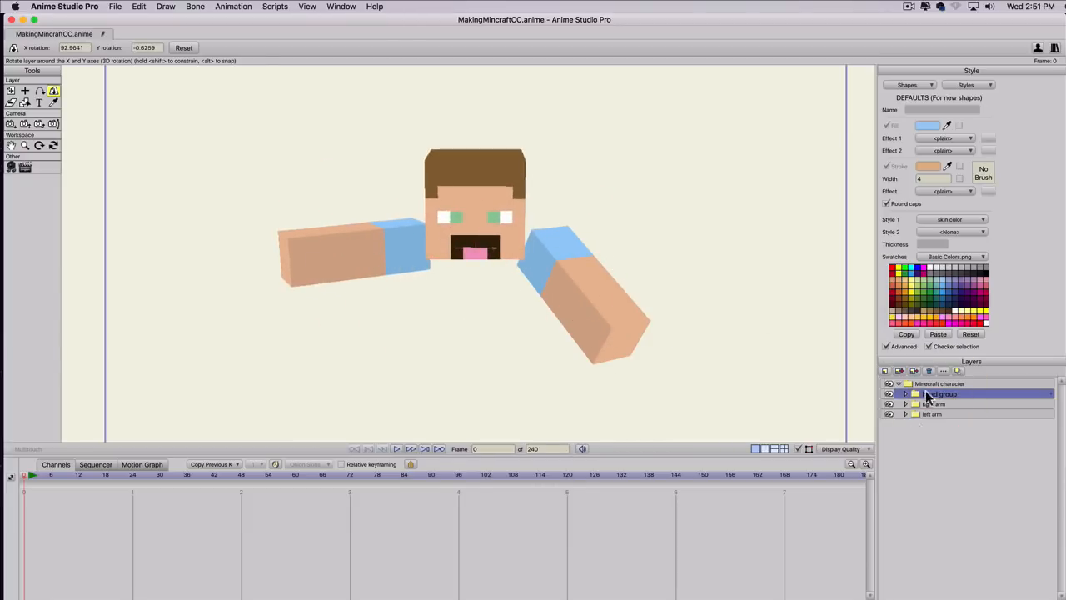
Reset the rotations of the head and both arm groups, turning the head face-forward and each arm to -90 in X.
click(184, 48)
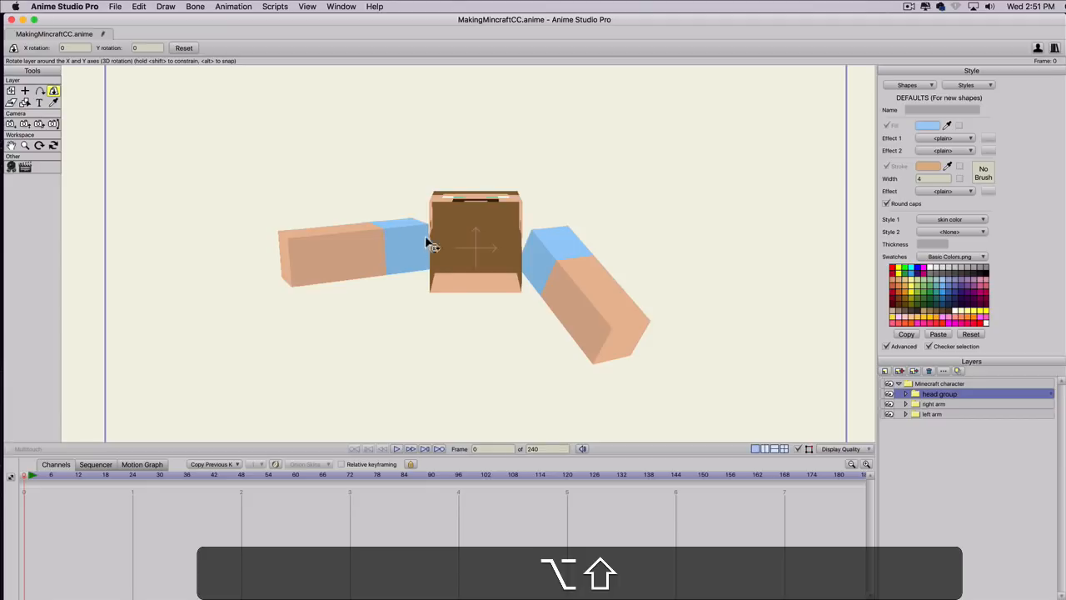
drag(429, 238, 467, 416)
click(941, 405)
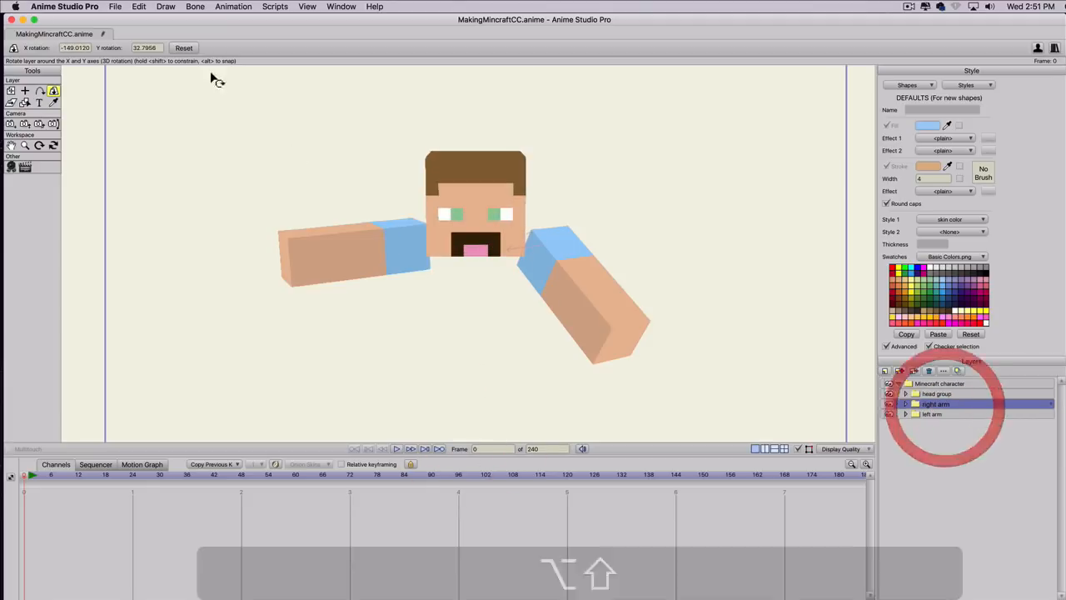
click(185, 47)
click(931, 414)
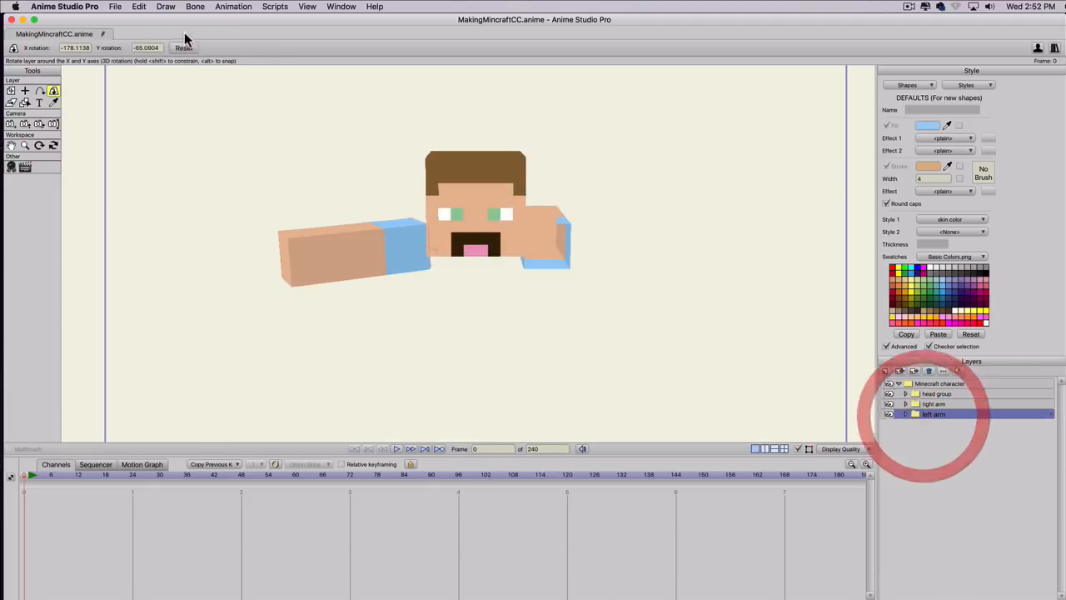
click(184, 47)
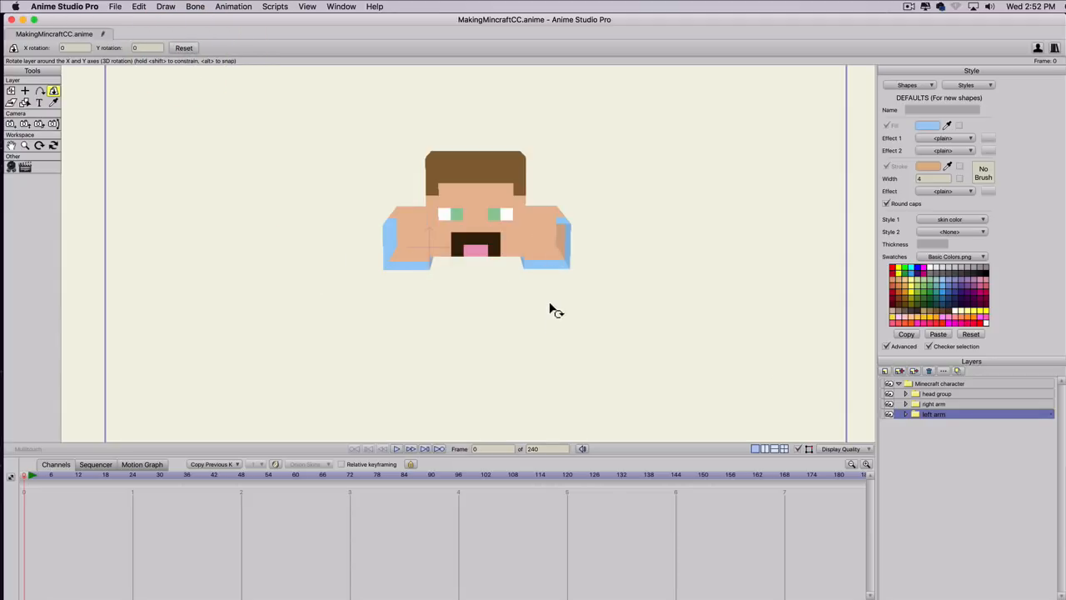
drag(552, 305, 528, 100)
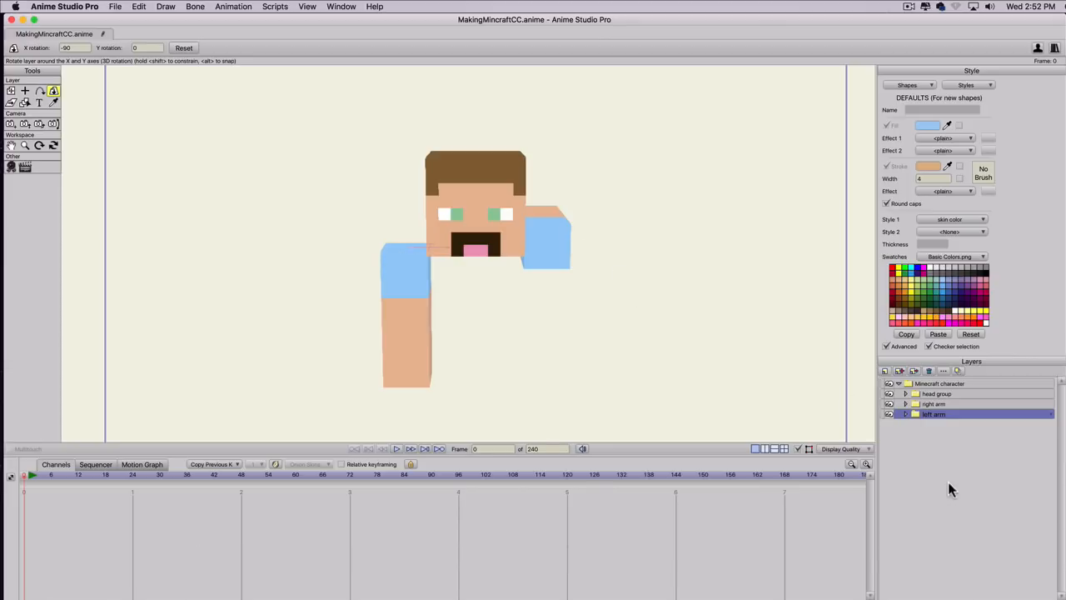
click(924, 404)
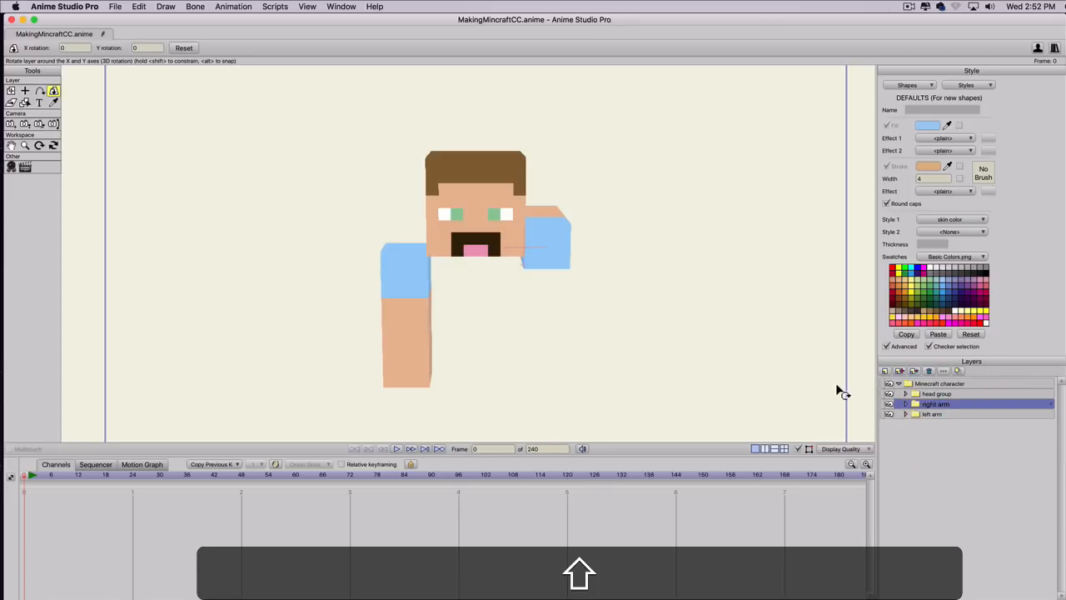
drag(595, 341, 598, 123)
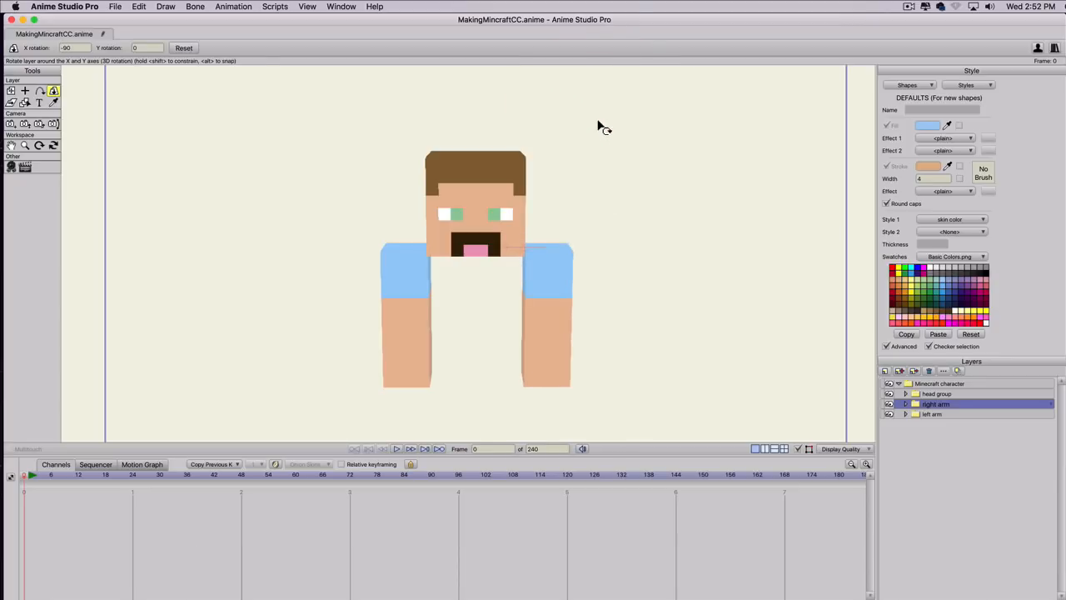
Add a new group layer named body inside the Minecraft character group.
click(886, 371)
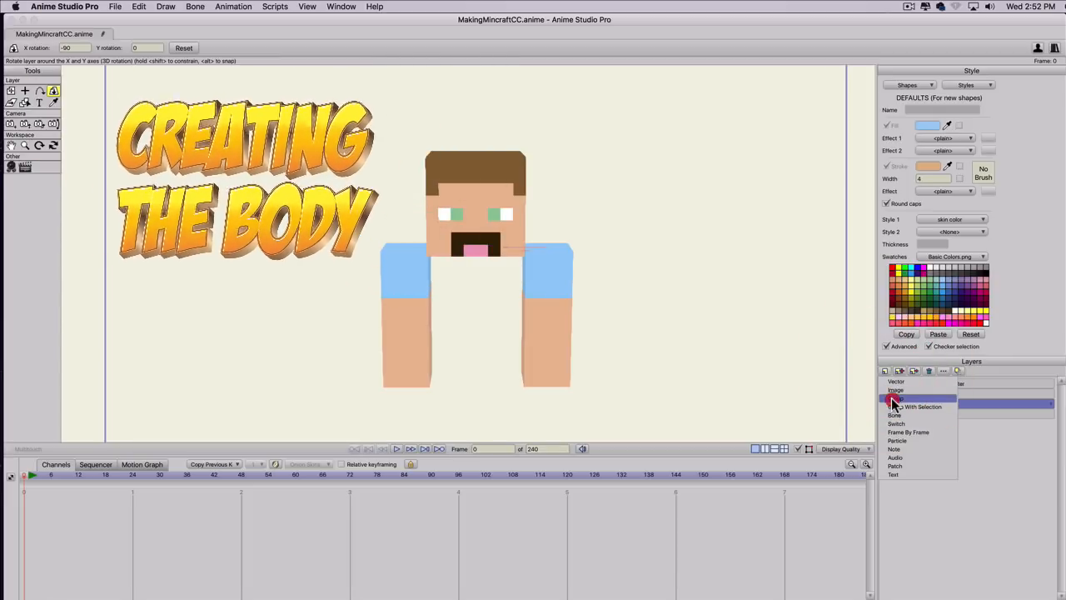
click(893, 400)
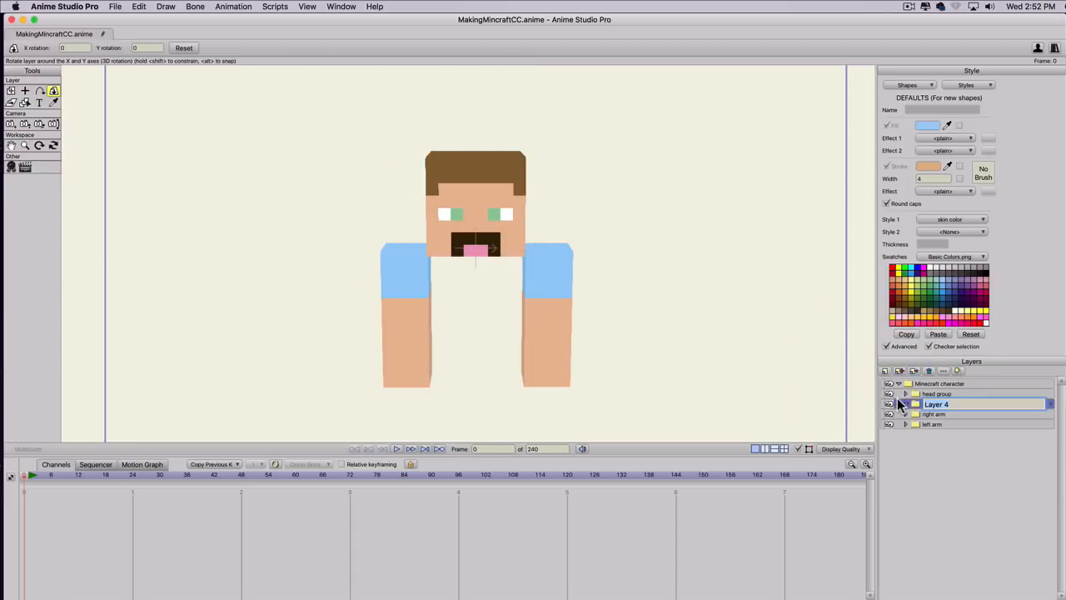
text(body)
key(Return)
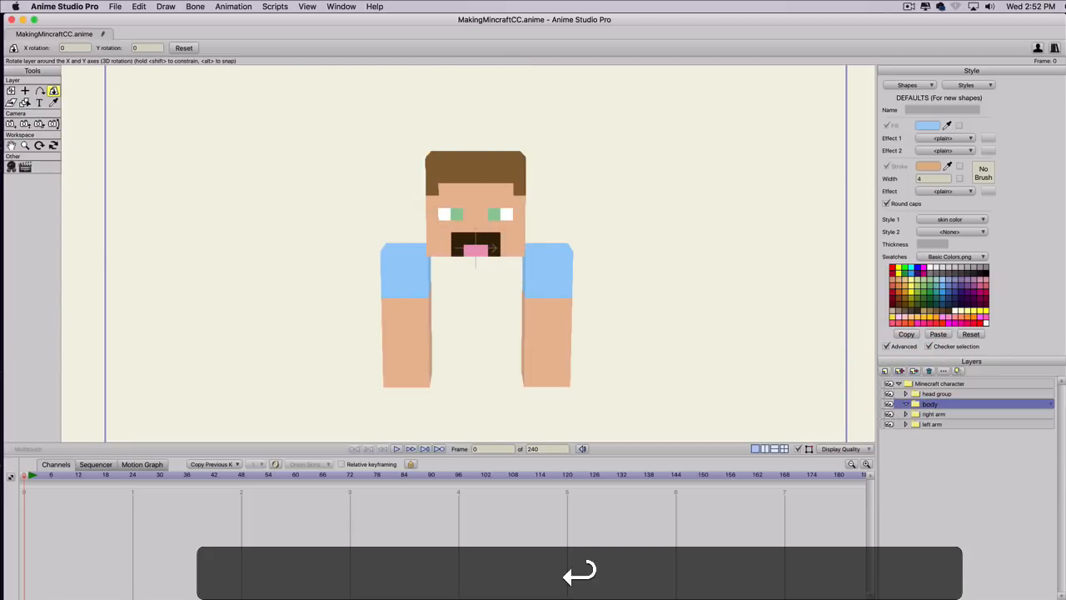
Create a vector layer named front inside the body group and show the grid.
click(884, 372)
click(893, 381)
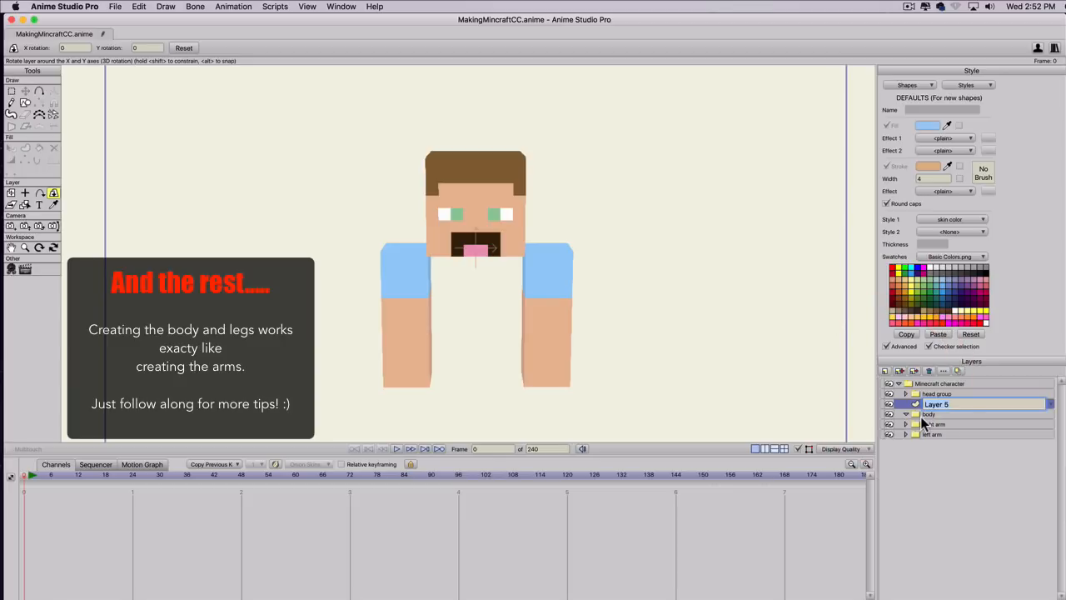
text(frot)
key(BackSpace)
text(nt)
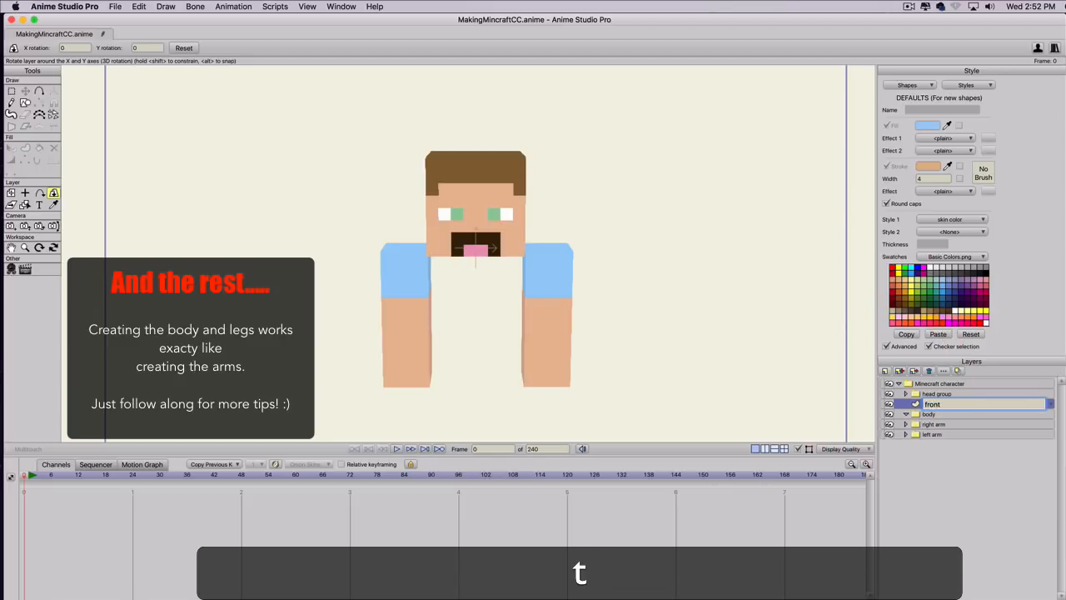
key(Return)
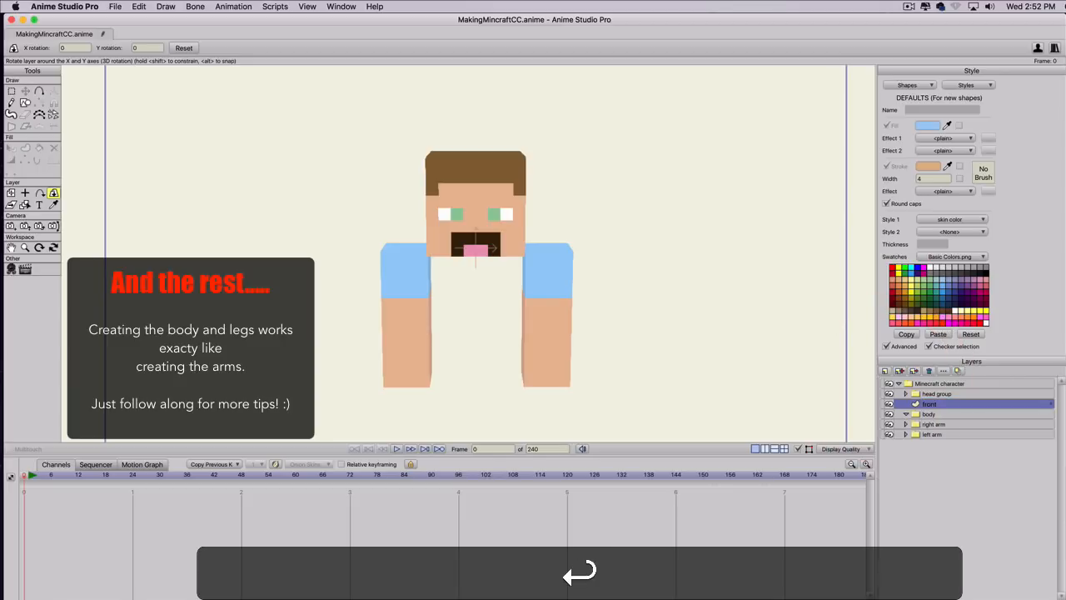
drag(928, 402, 931, 414)
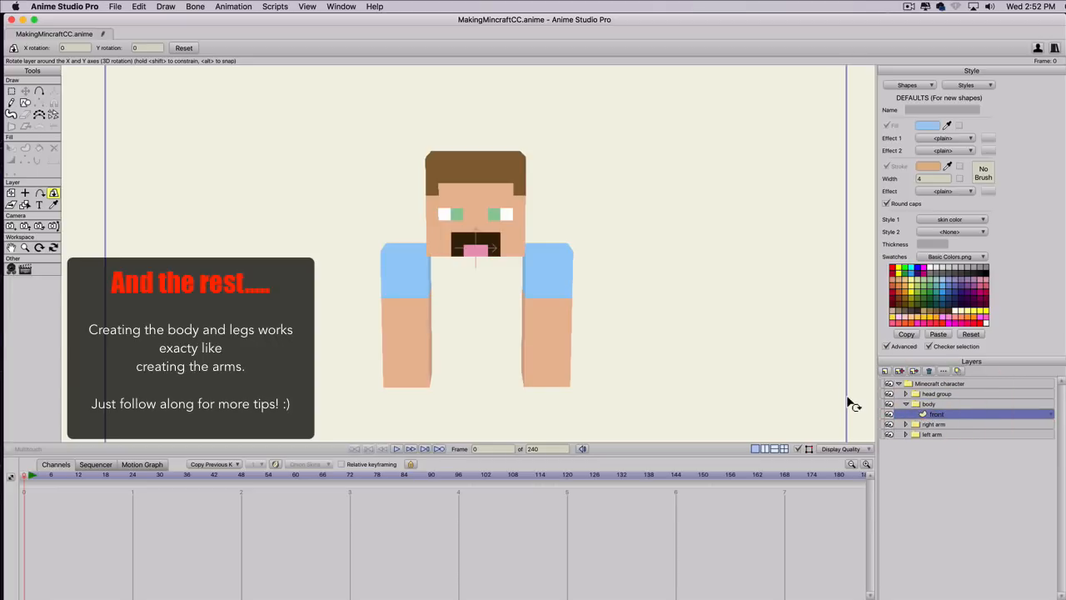
key(super+g)
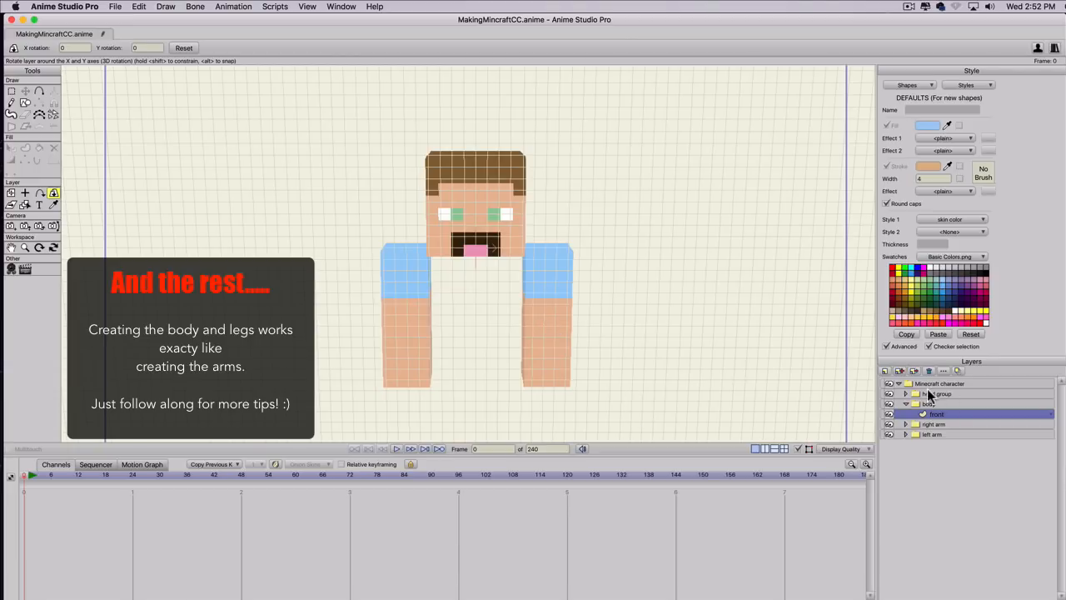
Reset the X and Y rotation of the whole Minecraft character group.
click(926, 405)
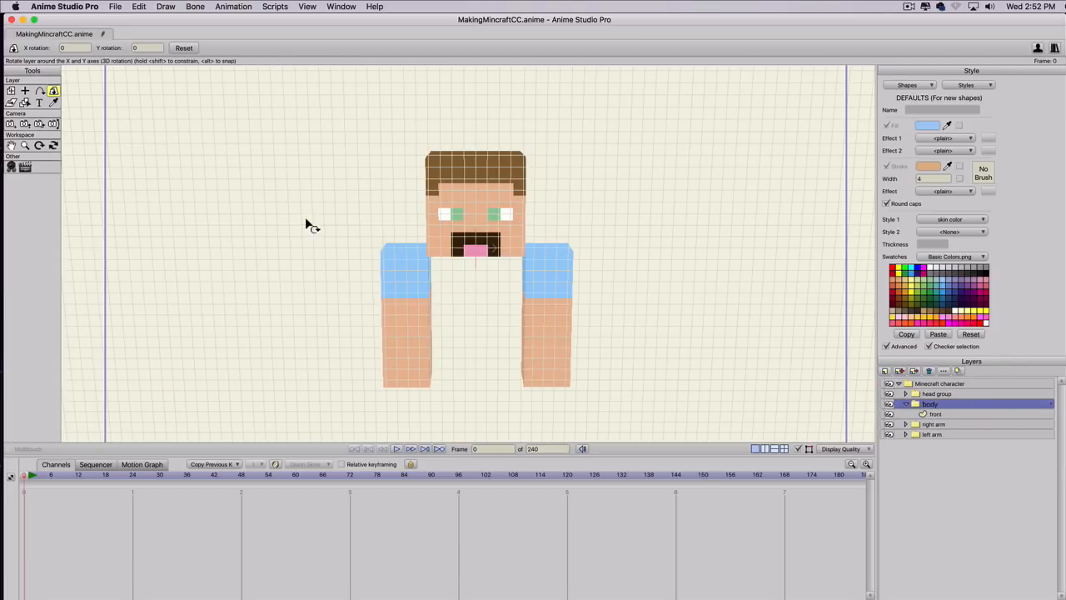
scroll(337, 271, down, 4)
scroll(342, 273, up, 1)
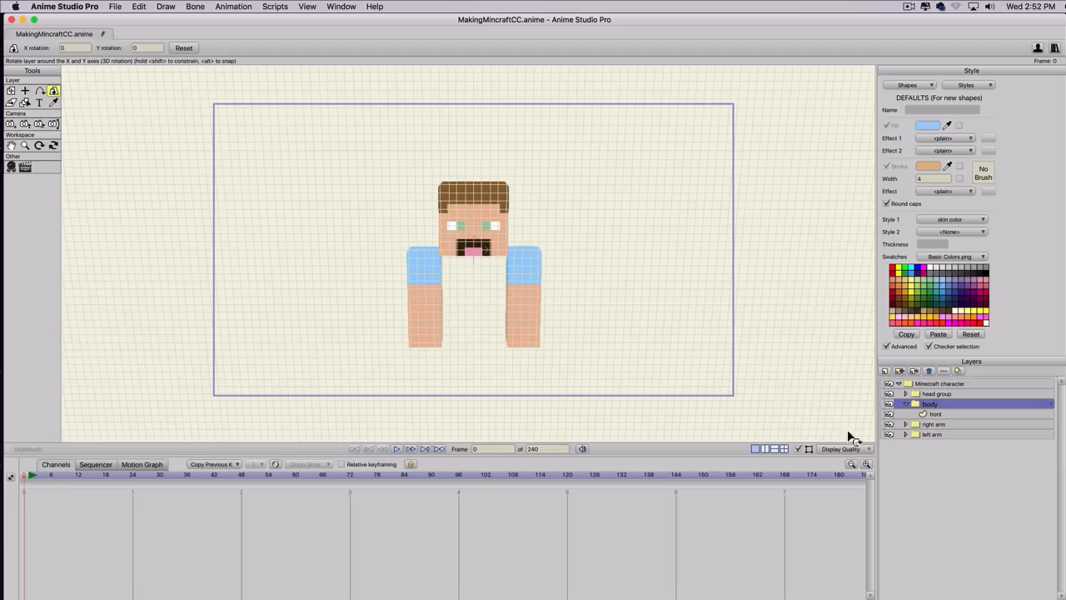
click(925, 383)
click(183, 49)
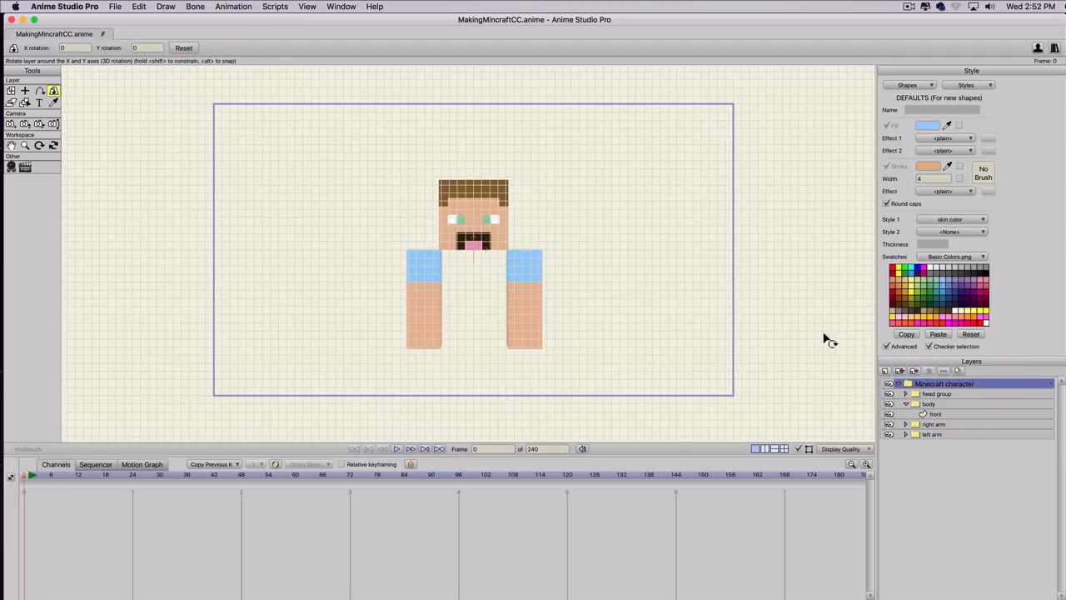
Draw a shirt color rectangle 8 by 11 grid squares between the arms on the body's front layer.
click(929, 414)
scroll(471, 260, up, 3)
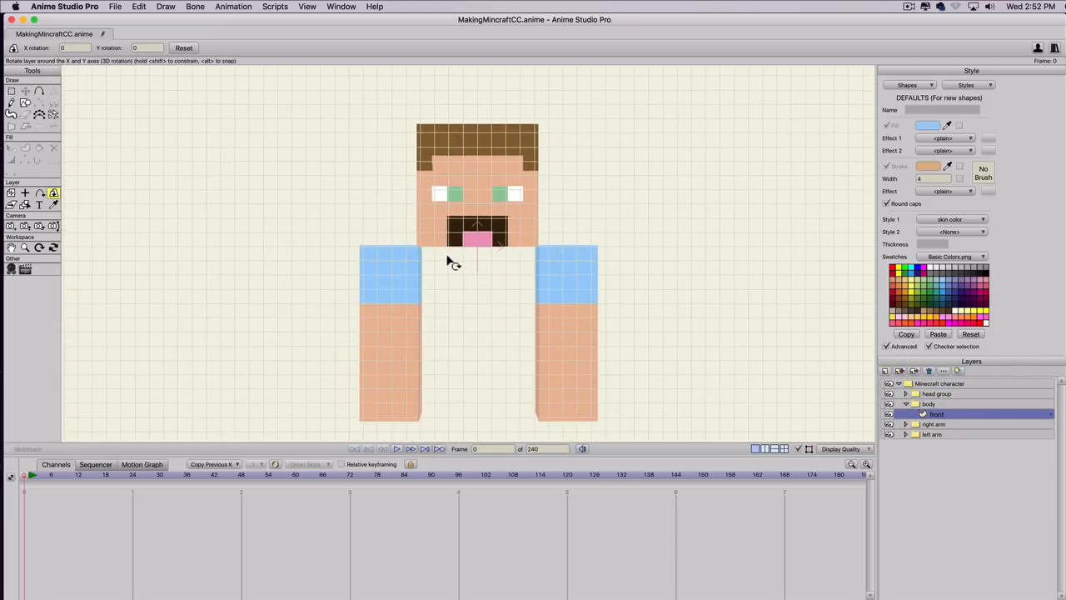
scroll(448, 257, down, 1)
key(s)
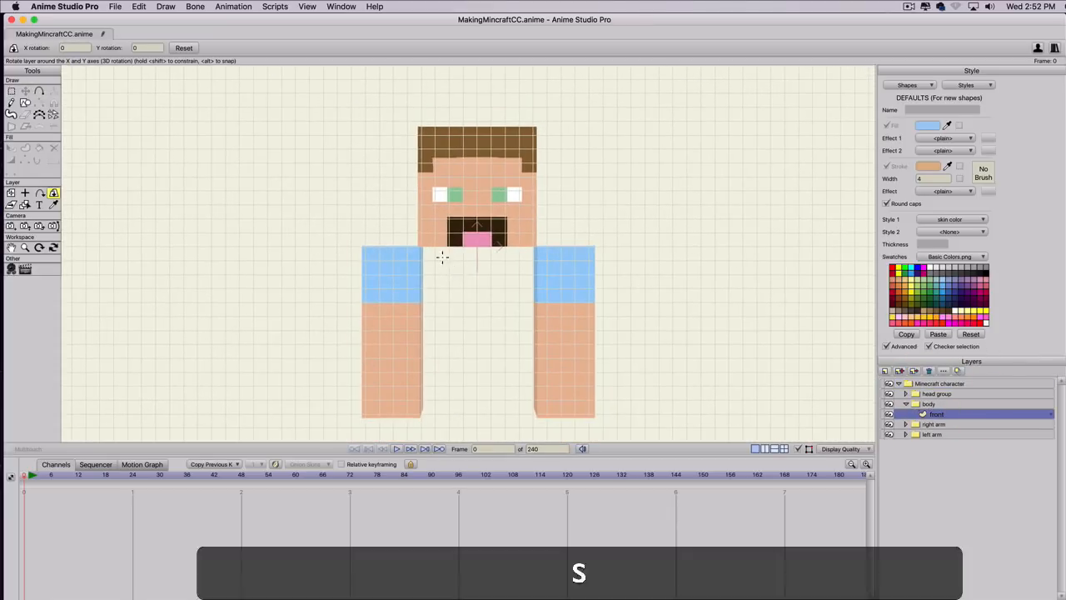
click(941, 219)
click(949, 289)
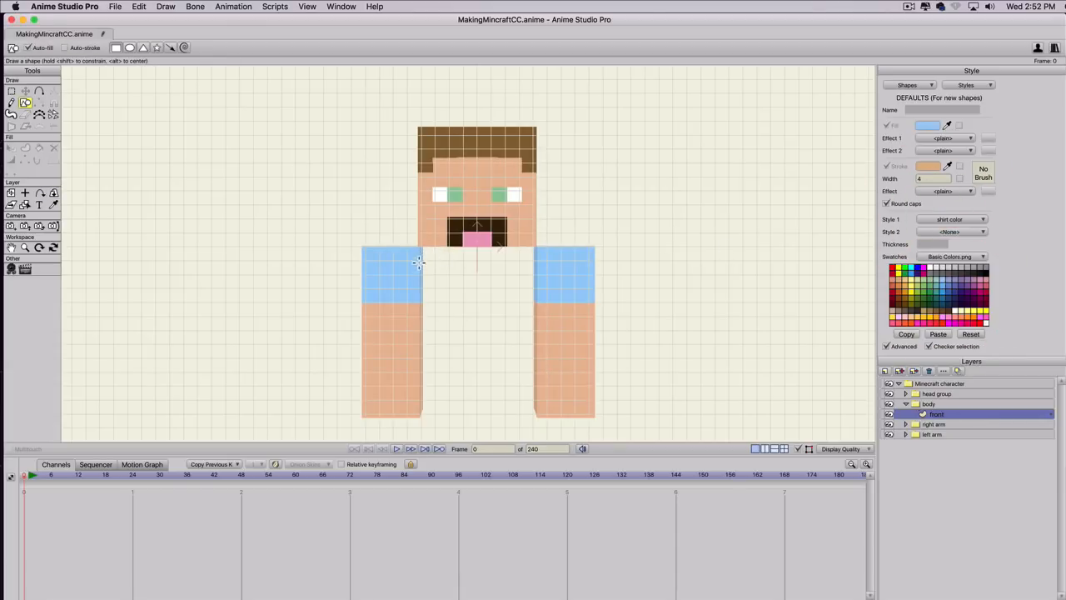
mouse_move(421, 247)
mouse_down()
mouse_move(528, 381)
mouse_move(528, 398)
mouse_up()
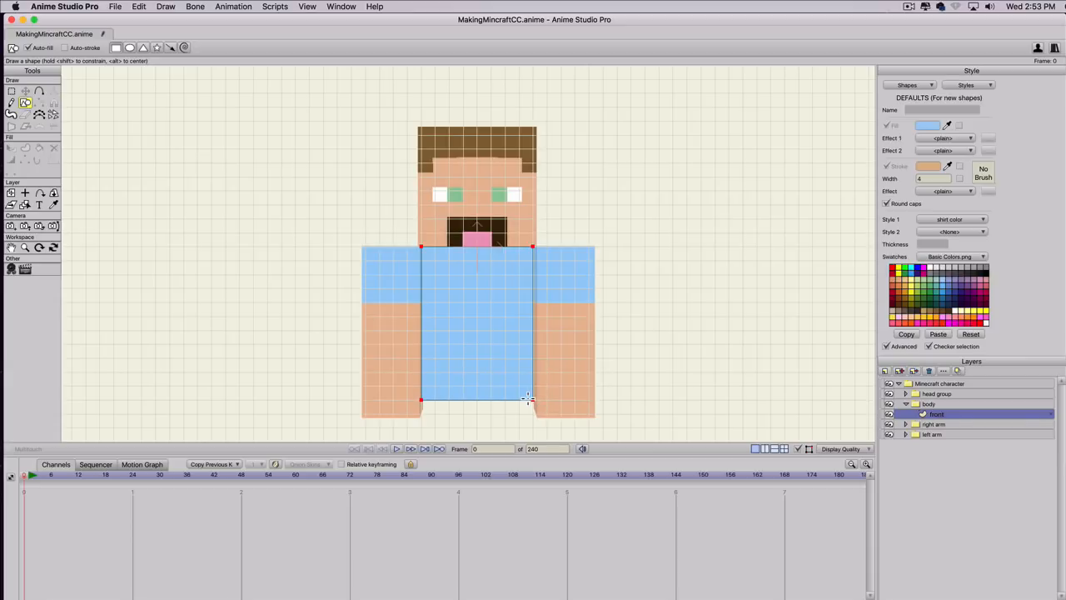
Draw a second rectangle, 8 by 3 grid squares, directly below the shirt rectangle on the front layer.
key(space)
drag(653, 399, 677, 301)
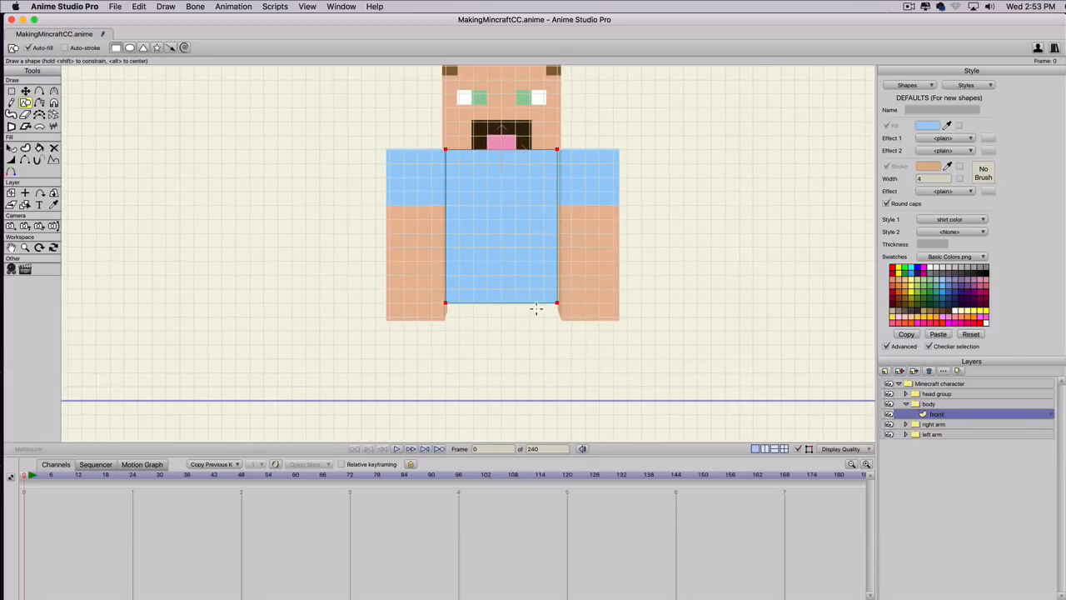
key(s)
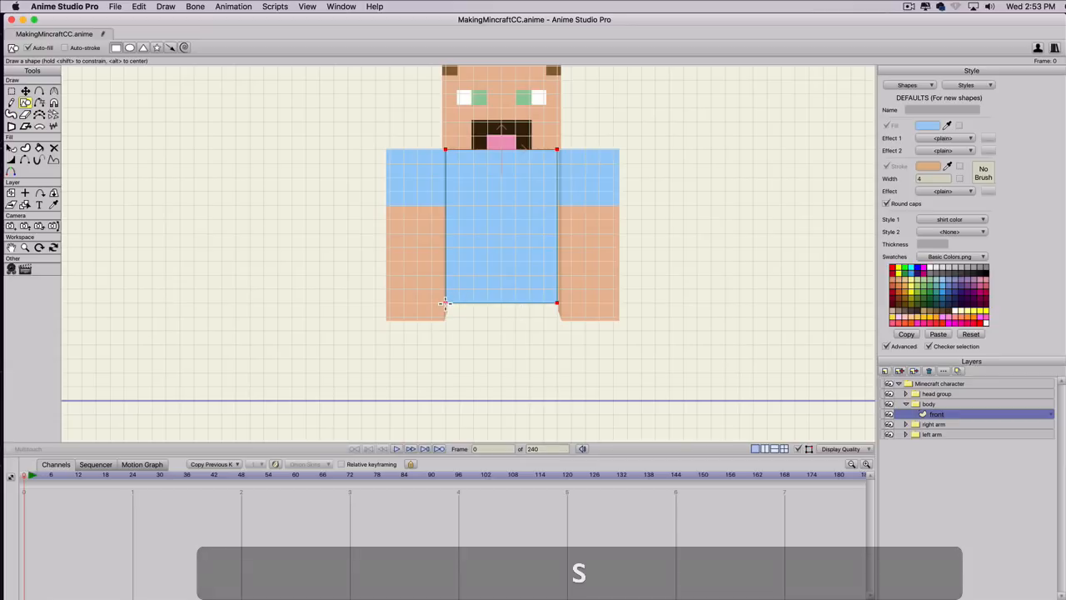
drag(448, 302, 561, 343)
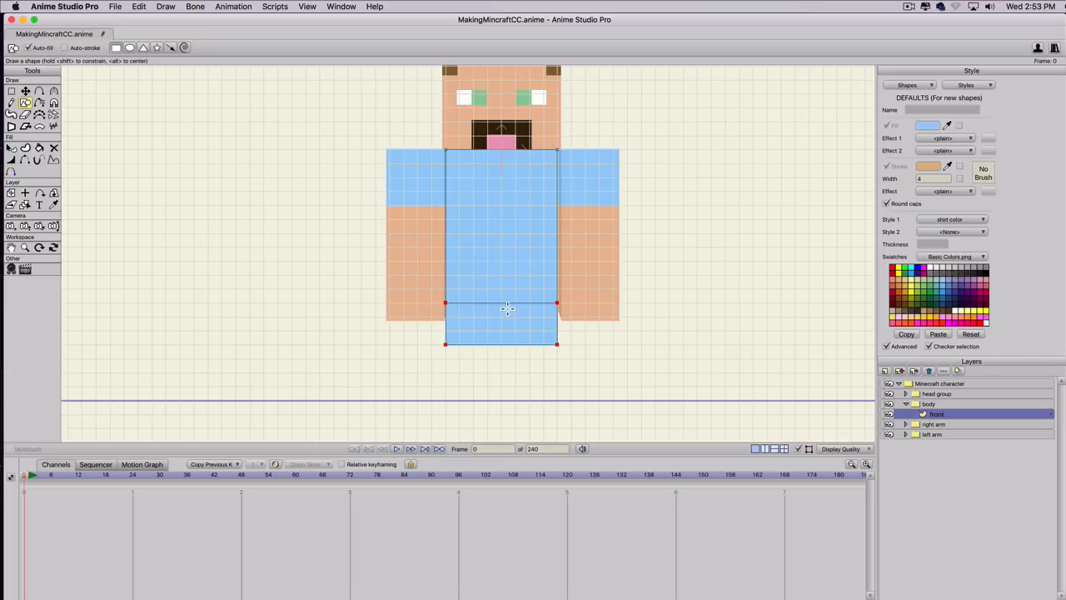
Fill the lower rectangle with dark blue and set its Style 1 to <None>.
key(q)
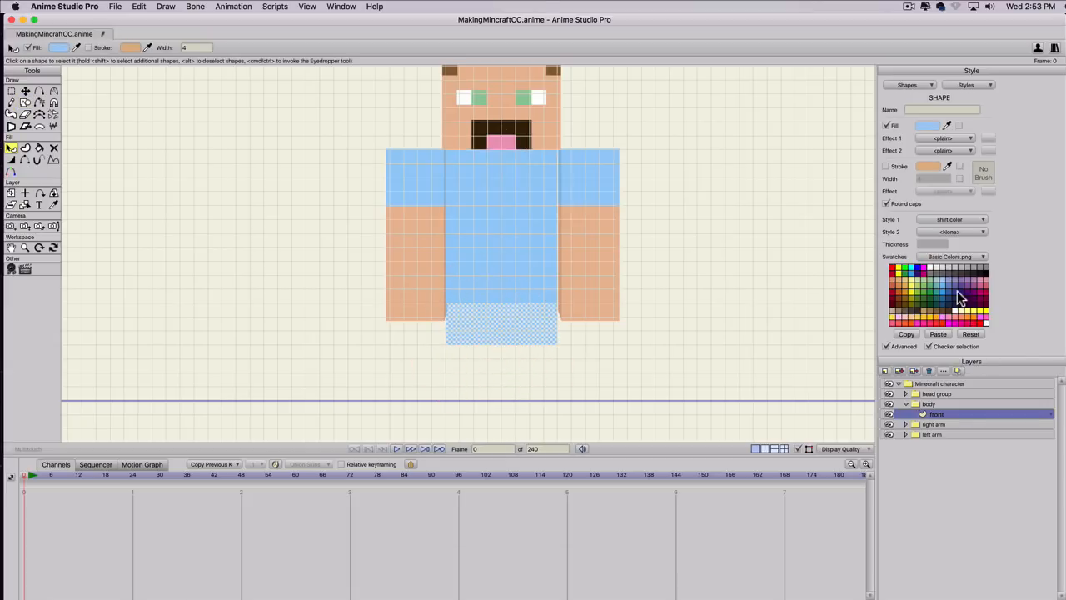
click(949, 289)
click(941, 219)
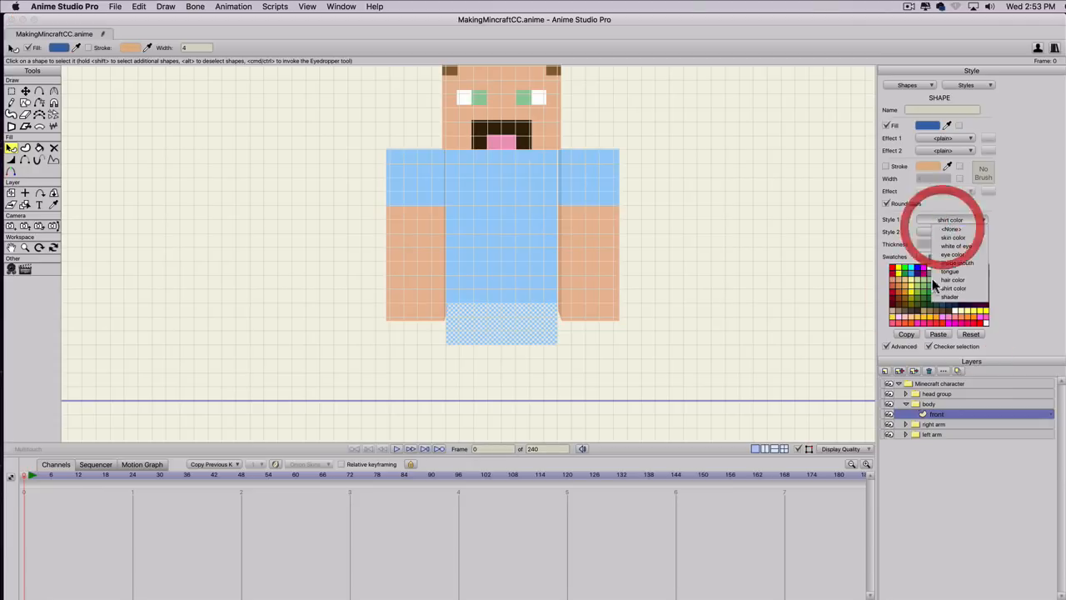
click(951, 228)
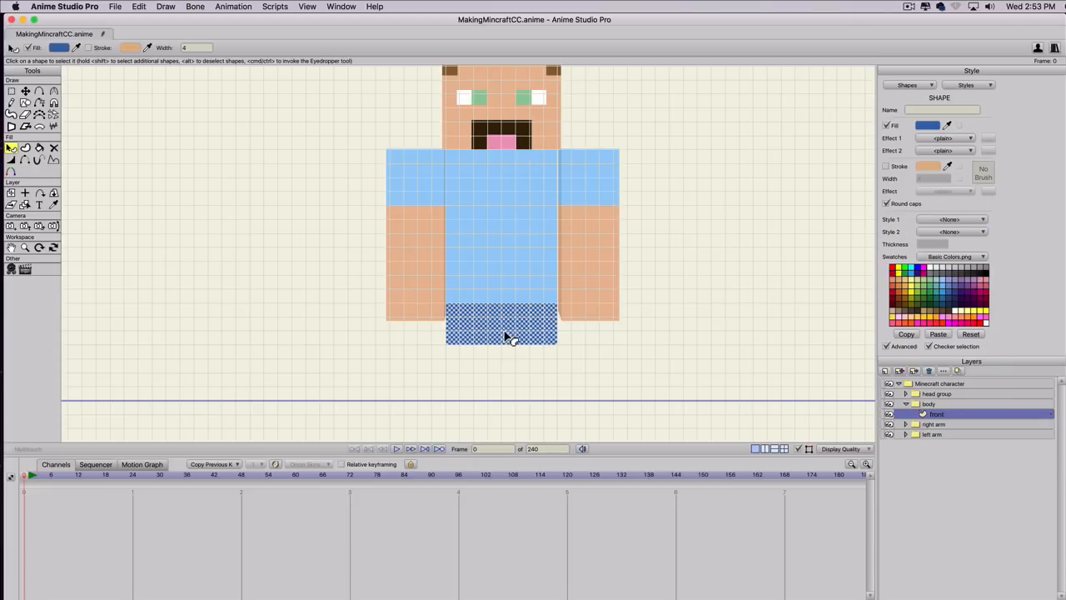
Create a new style named pants color from the dark blue fill.
click(967, 85)
click(964, 98)
text(p)
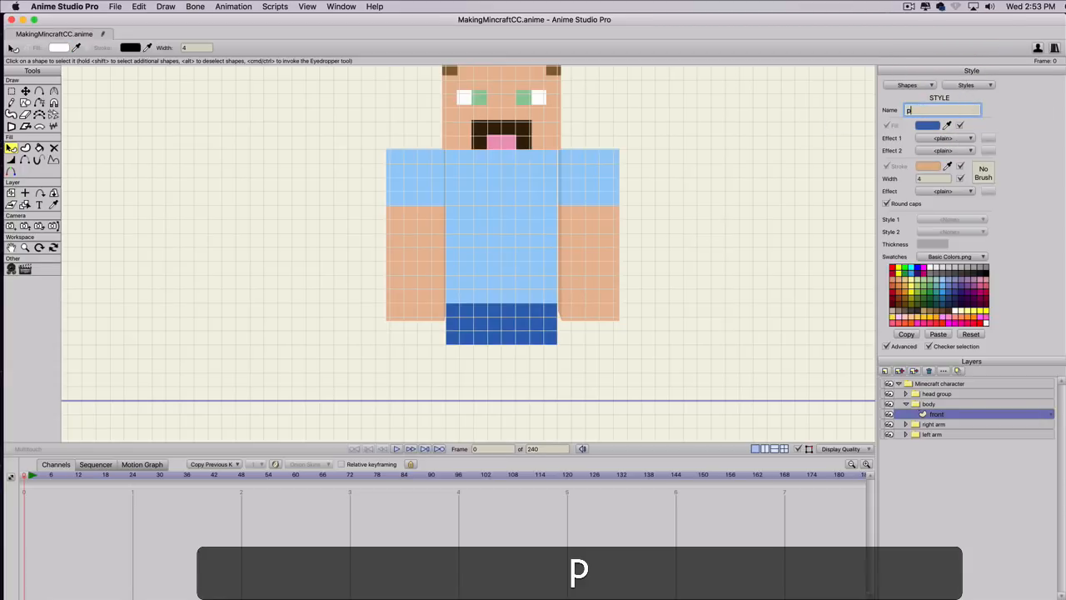
text(ants color)
key(Return)
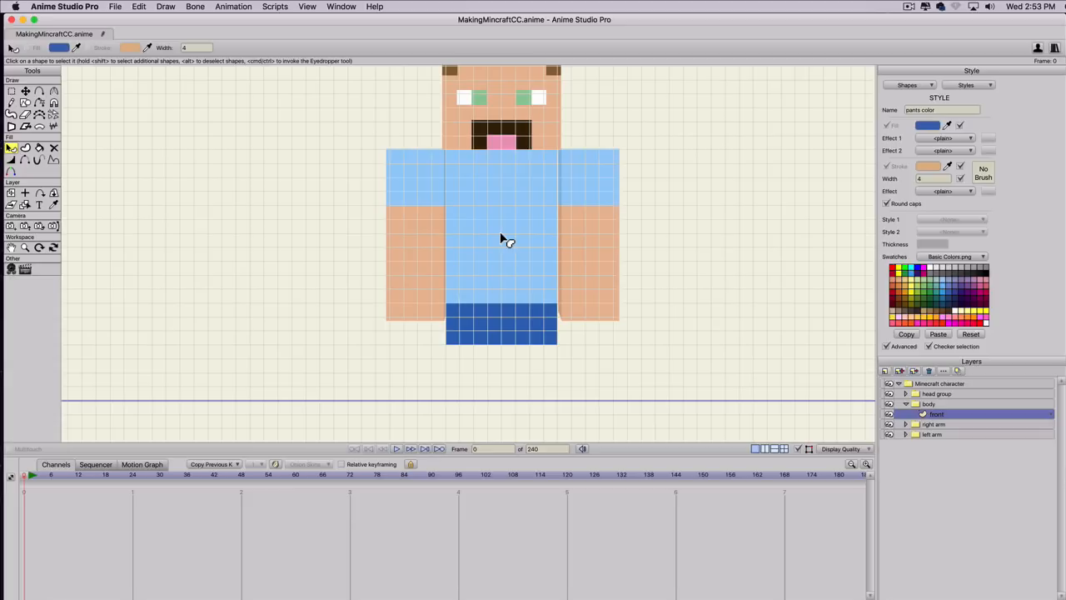
Hide the head group, left arm and right arm layers.
click(889, 394)
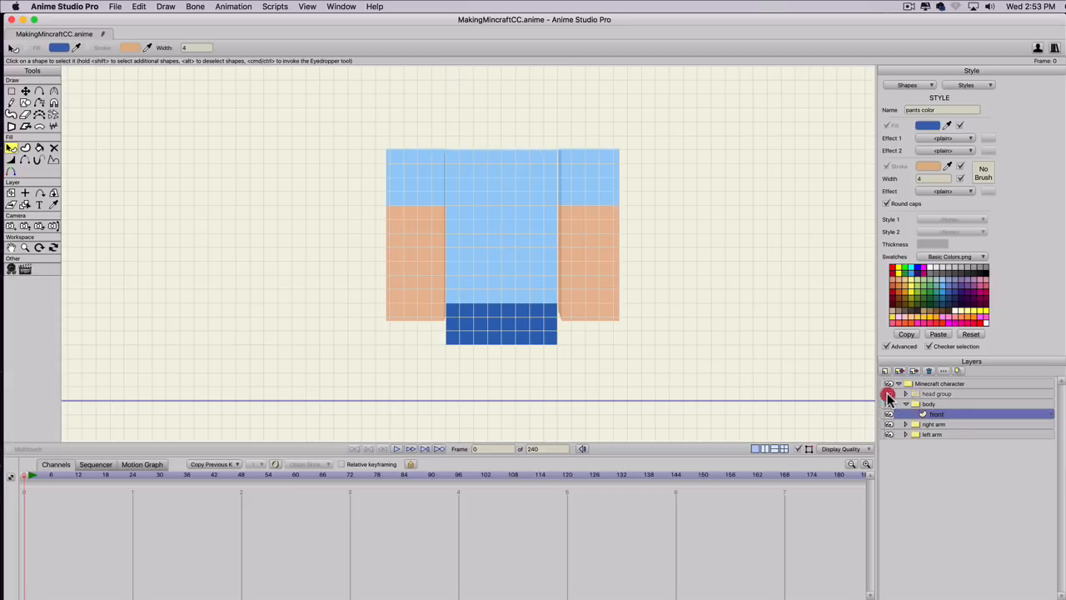
click(889, 436)
click(889, 424)
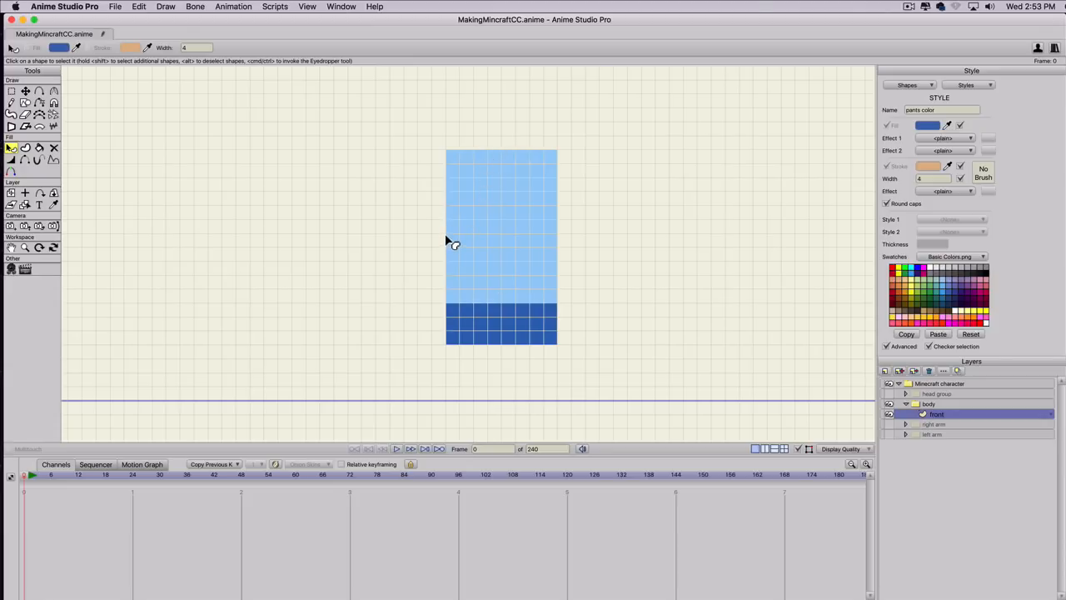
Duplicate the body's front layer and name the copy left.
click(900, 370)
text(le)
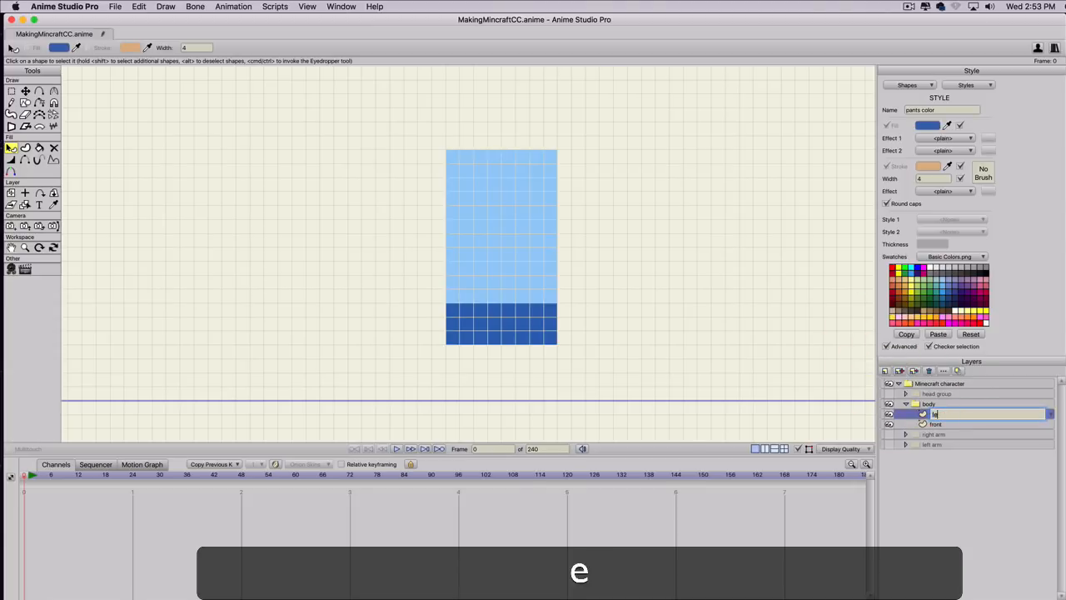
text(ft)
key(Return)
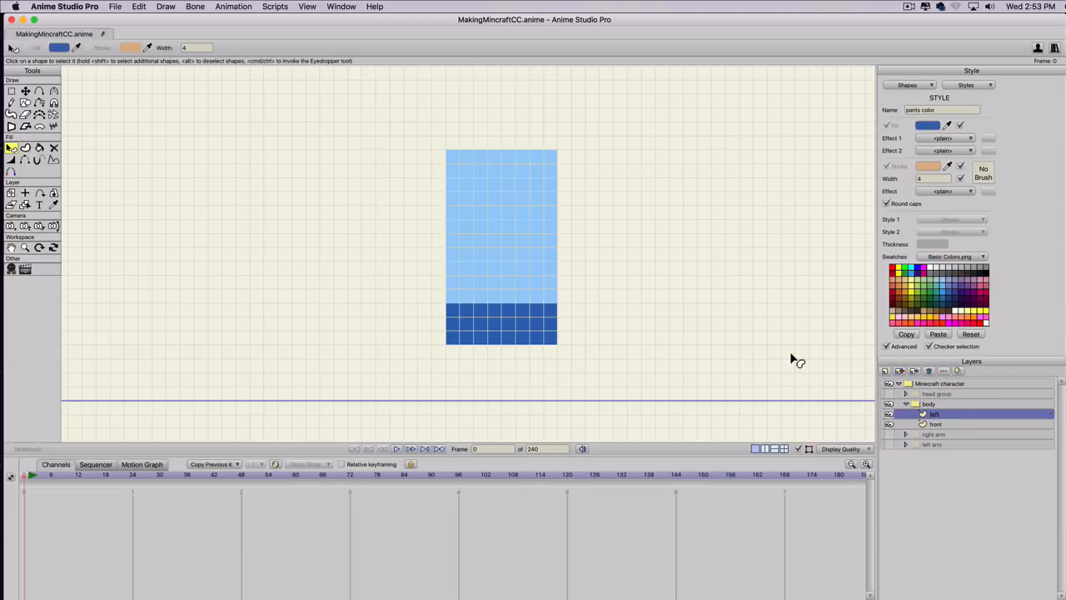
Move all points of the left layer to X -0.4444, flush against the left edge of the front panel.
key(super+a)
key(t)
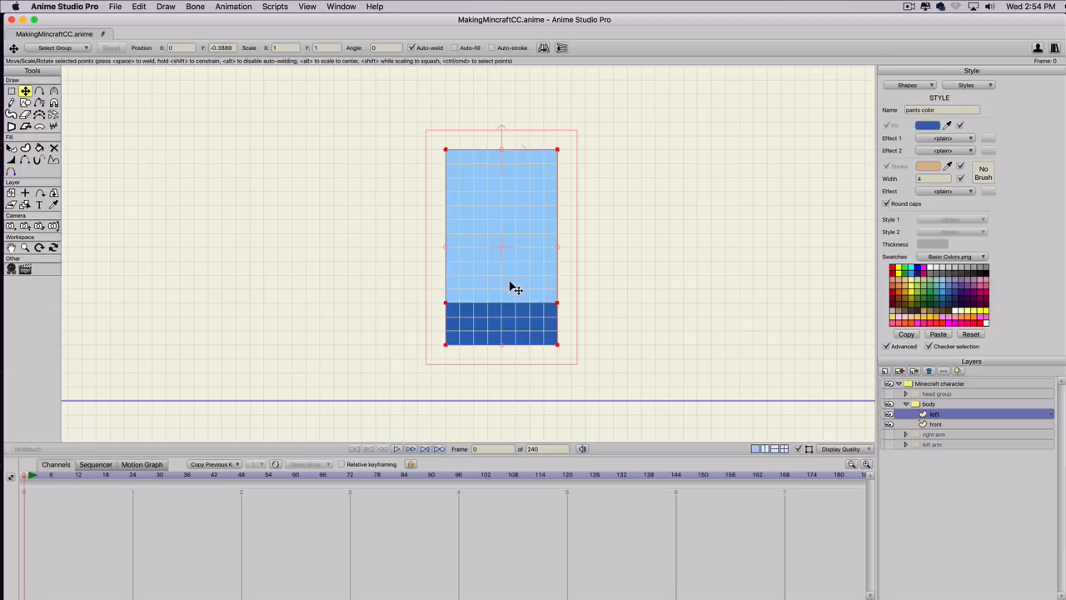
key(super)
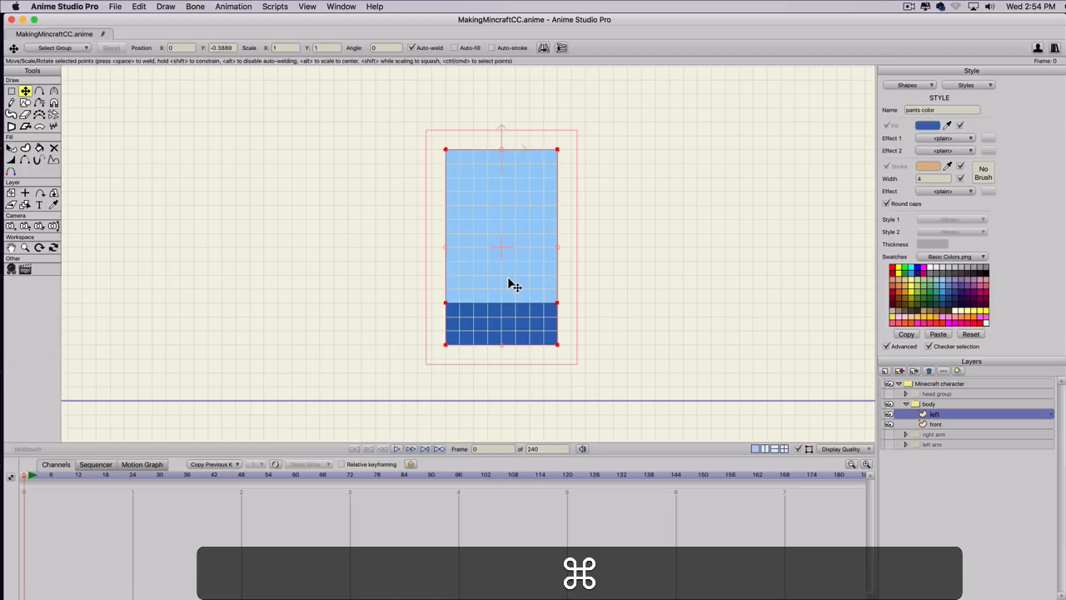
key(t)
key(super+a)
key(t)
drag(505, 272, 390, 278)
key(shift)
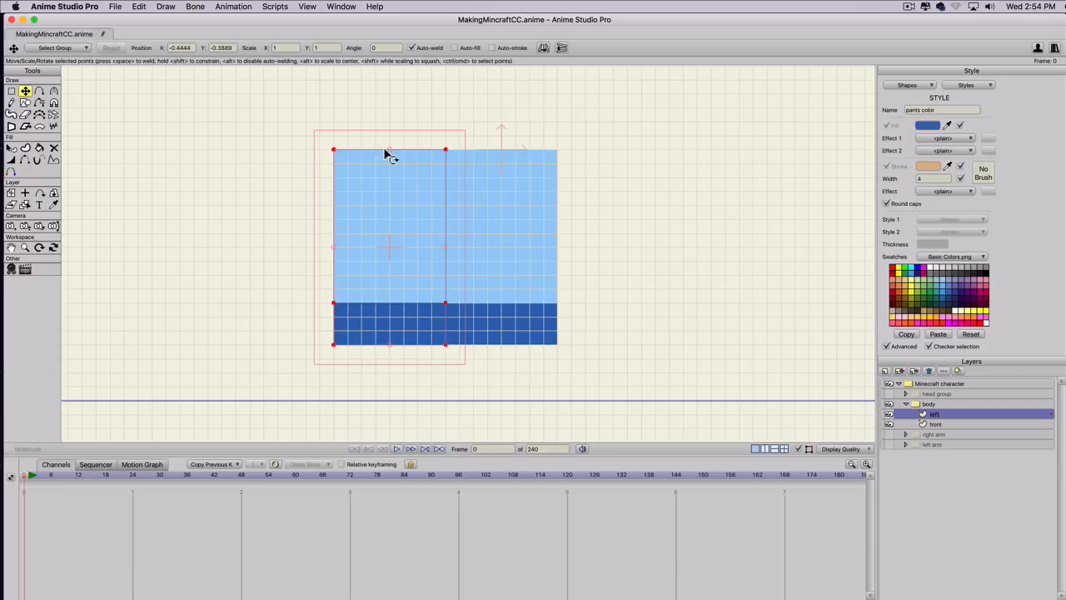
Narrow the left panel to 4 grid squares by moving its outer edge points inward.
key(g)
drag(307, 141, 346, 367)
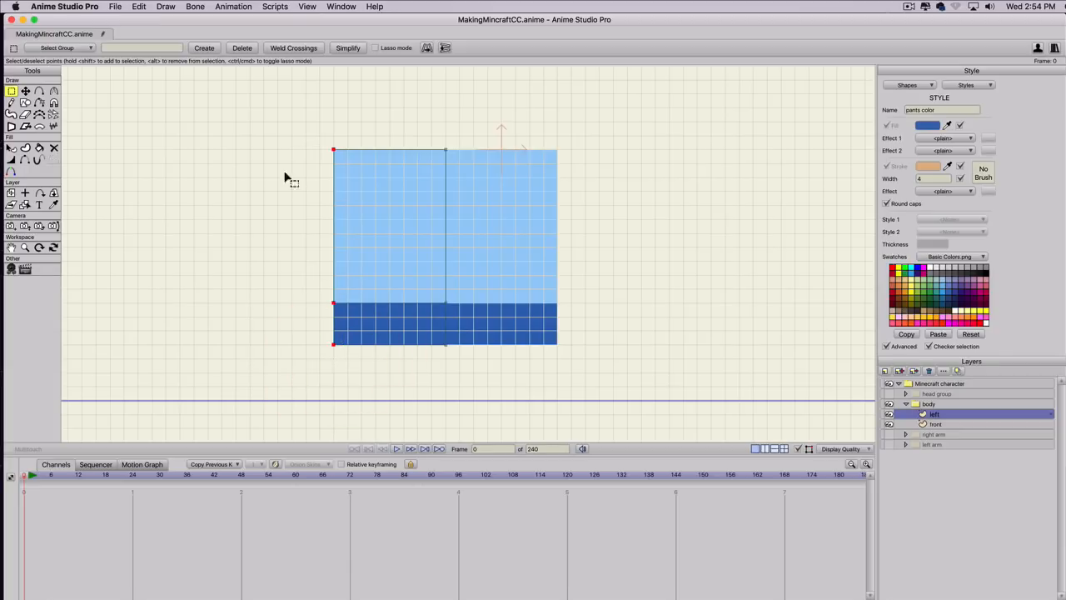
key(t)
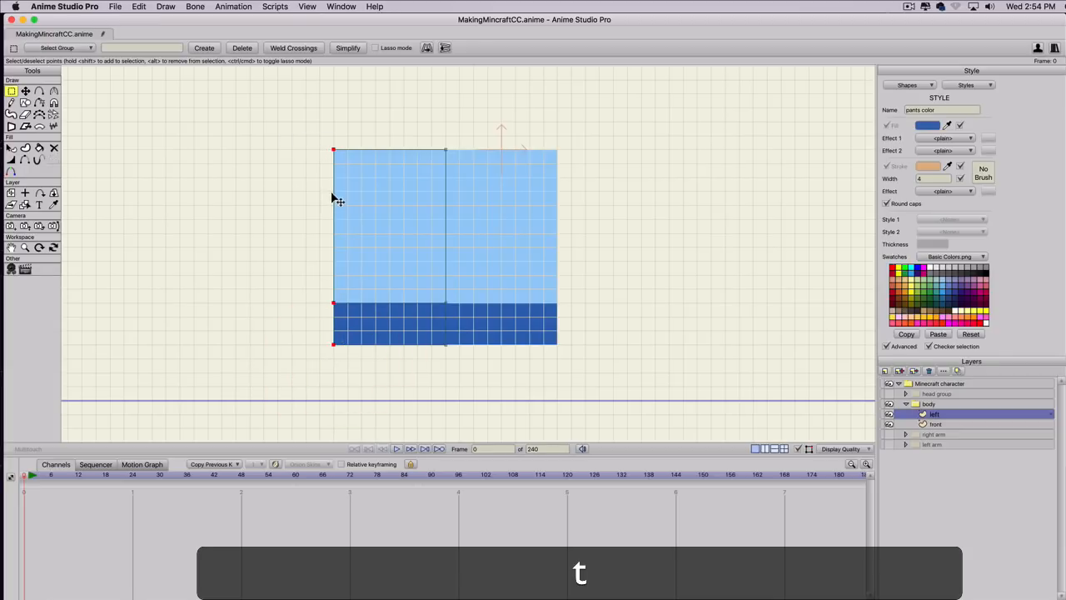
drag(334, 231, 391, 233)
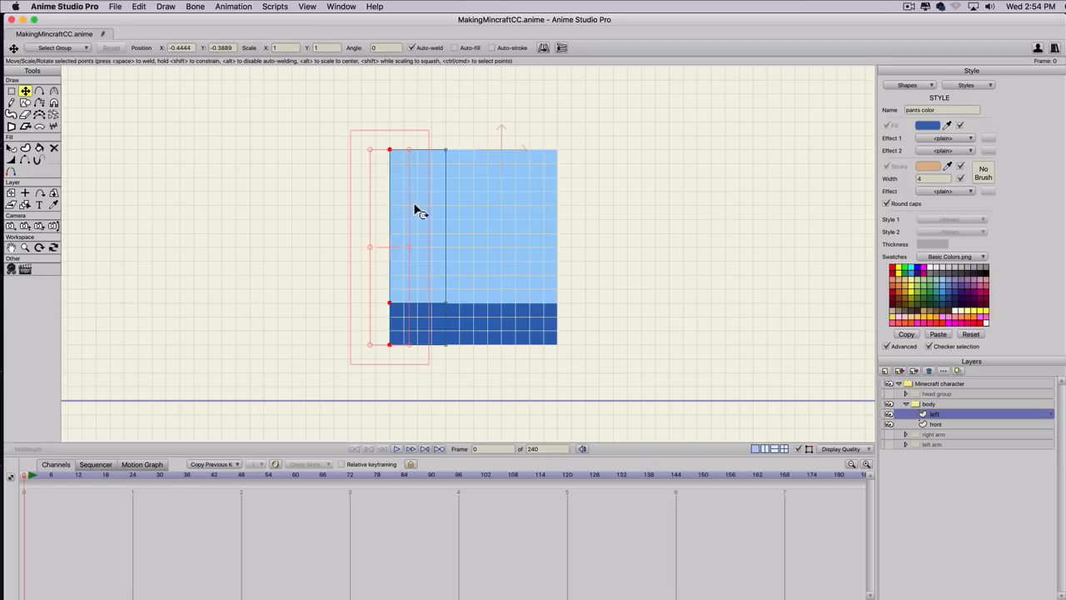
click(586, 250)
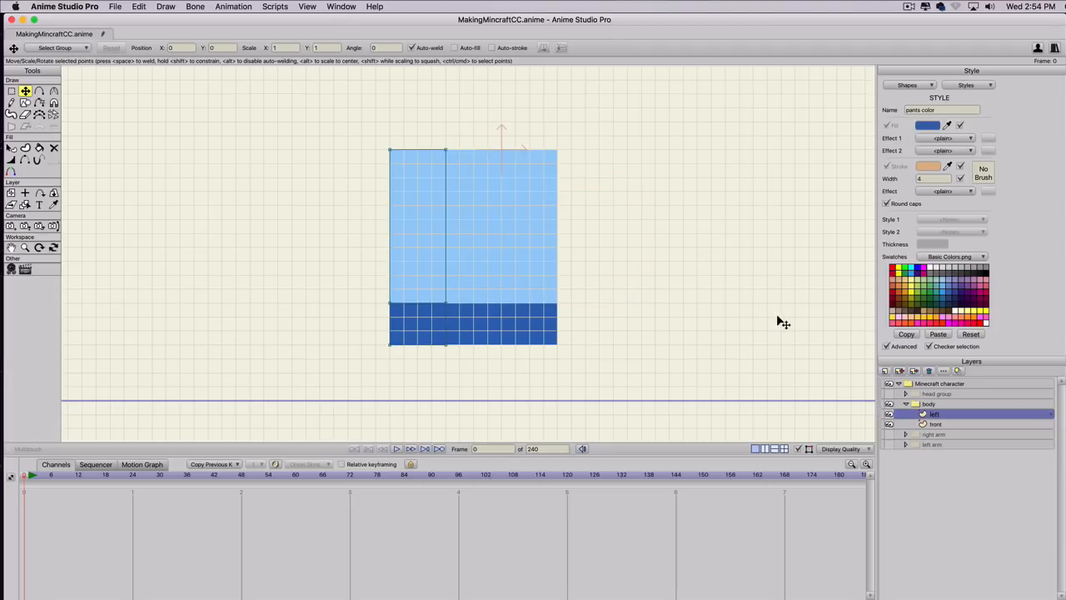
Draw a separate rectangle 4 by 14 grid squares beside the left panel on the same layer.
key(s)
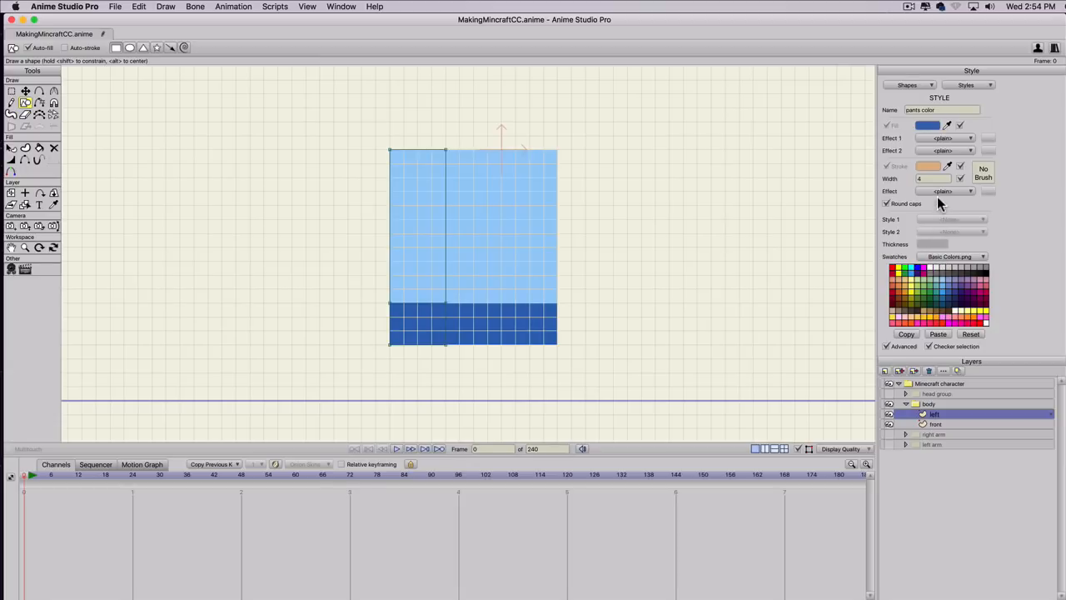
key(s)
drag(330, 148, 371, 210)
key(super+z)
drag(319, 151, 372, 345)
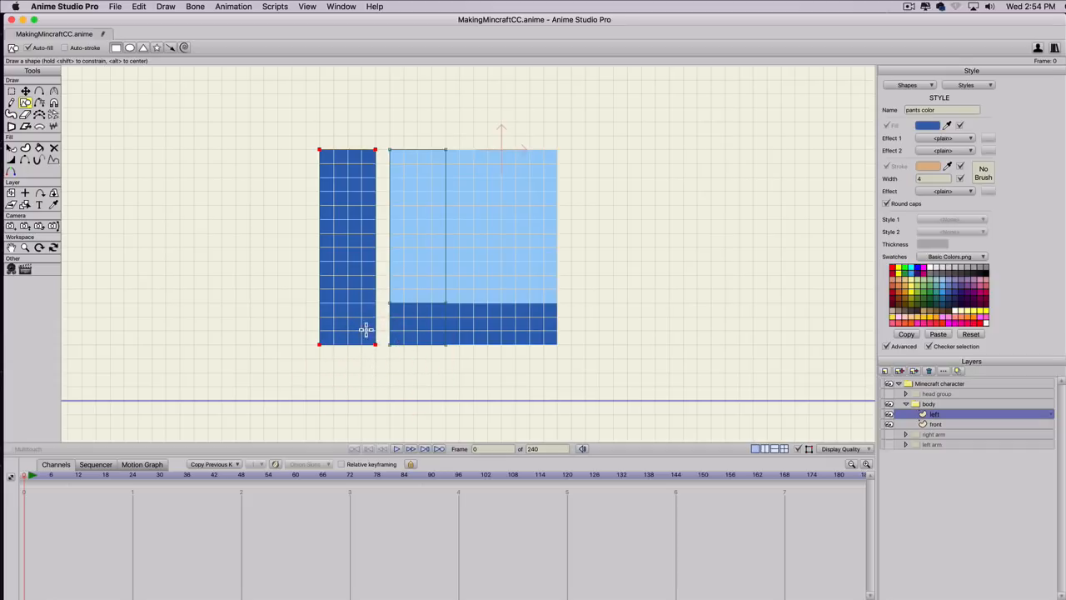
Set Style 1 of the new tall rectangle to shader.
key(q)
click(351, 308)
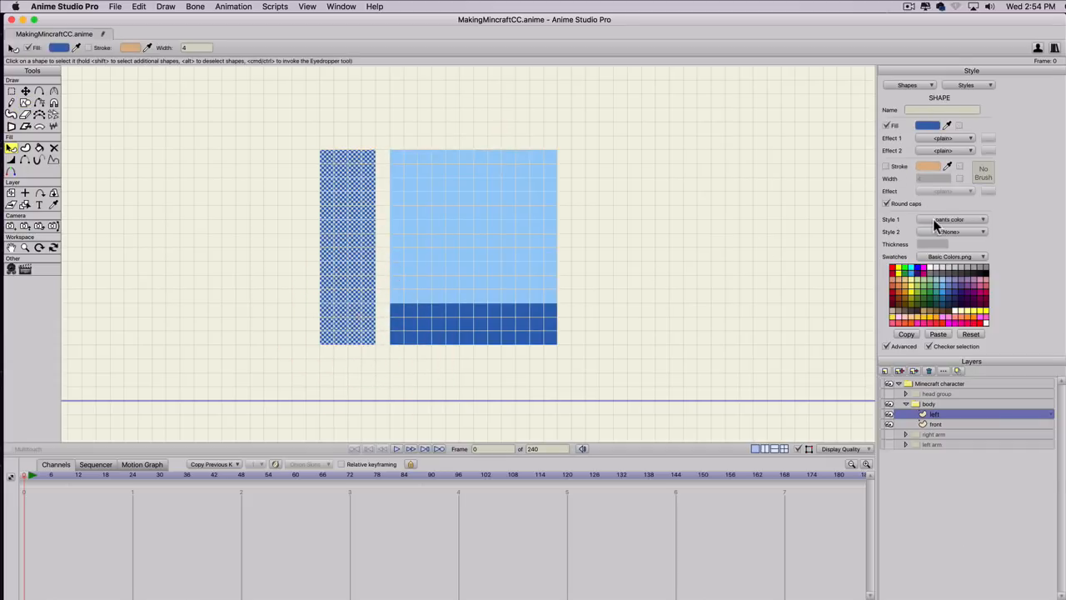
click(933, 219)
click(938, 296)
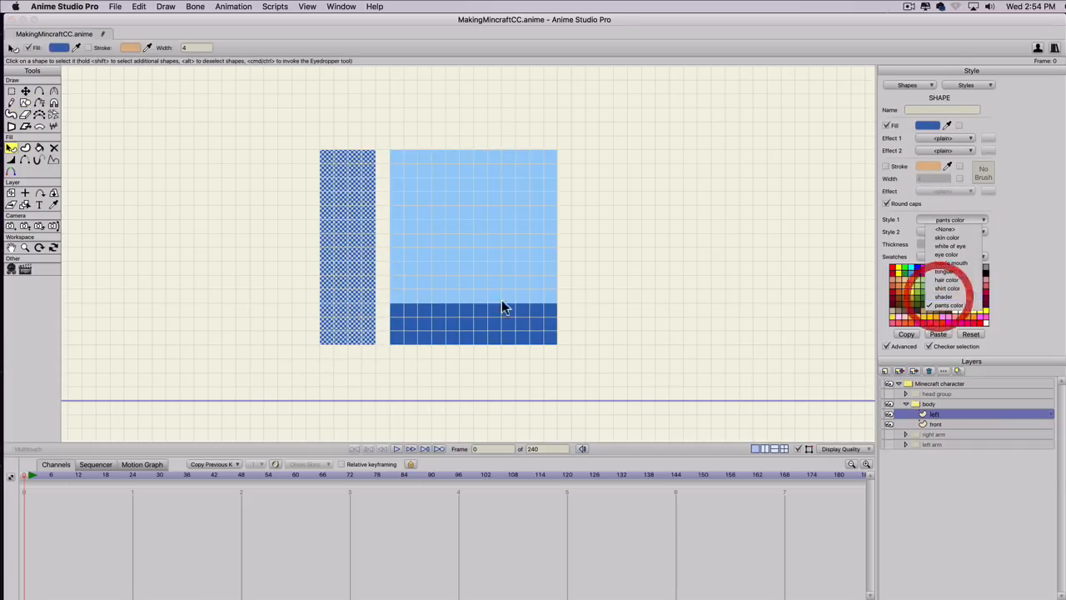
Move the shader rectangle to X -0.3333 so it exactly covers the left panel.
key(t)
click(341, 261)
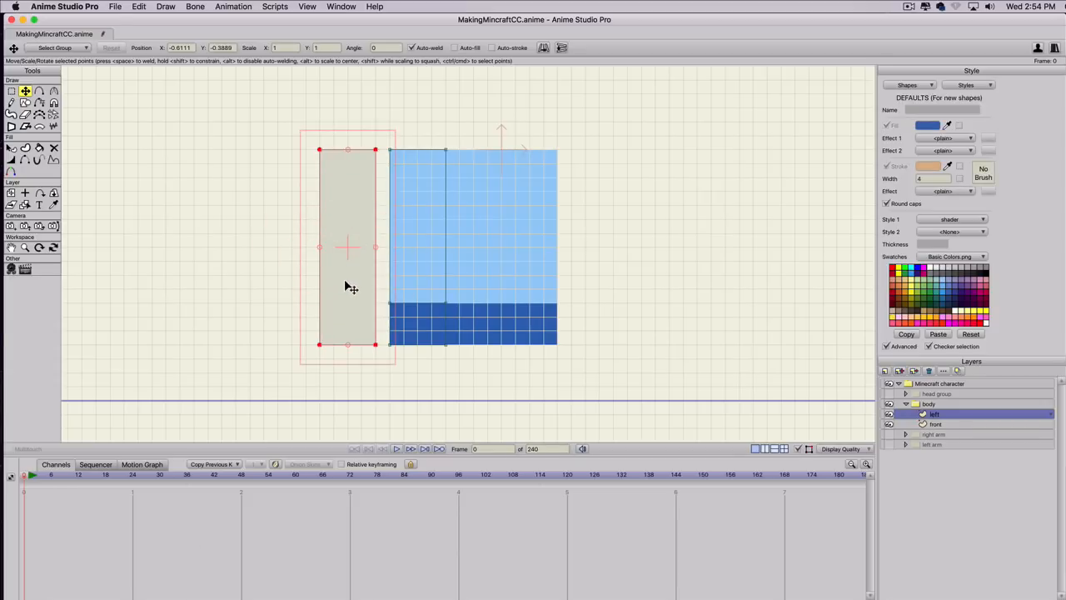
drag(345, 284, 417, 286)
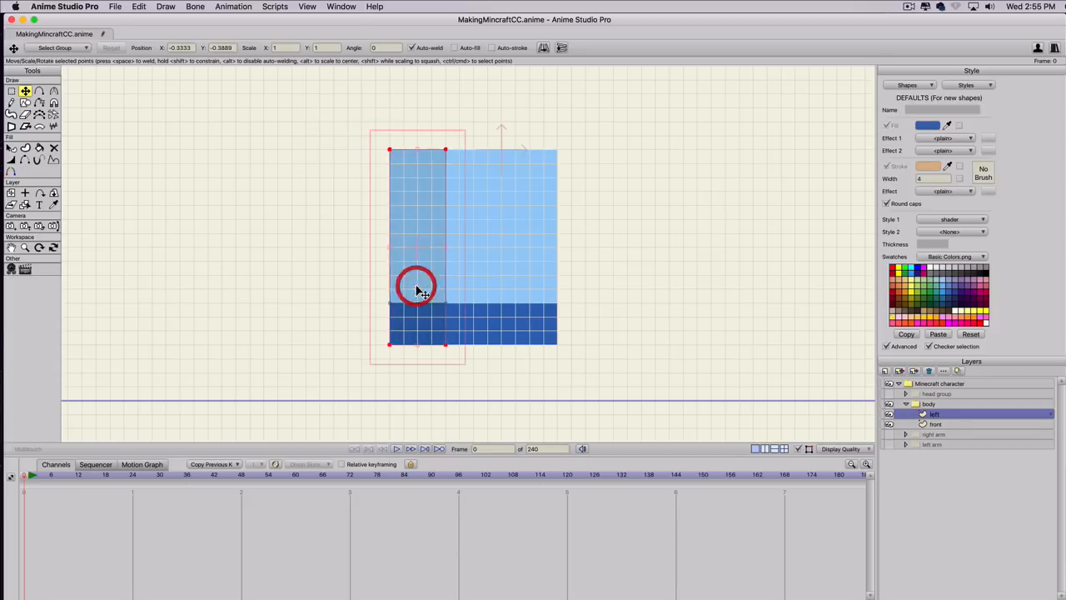
click(338, 271)
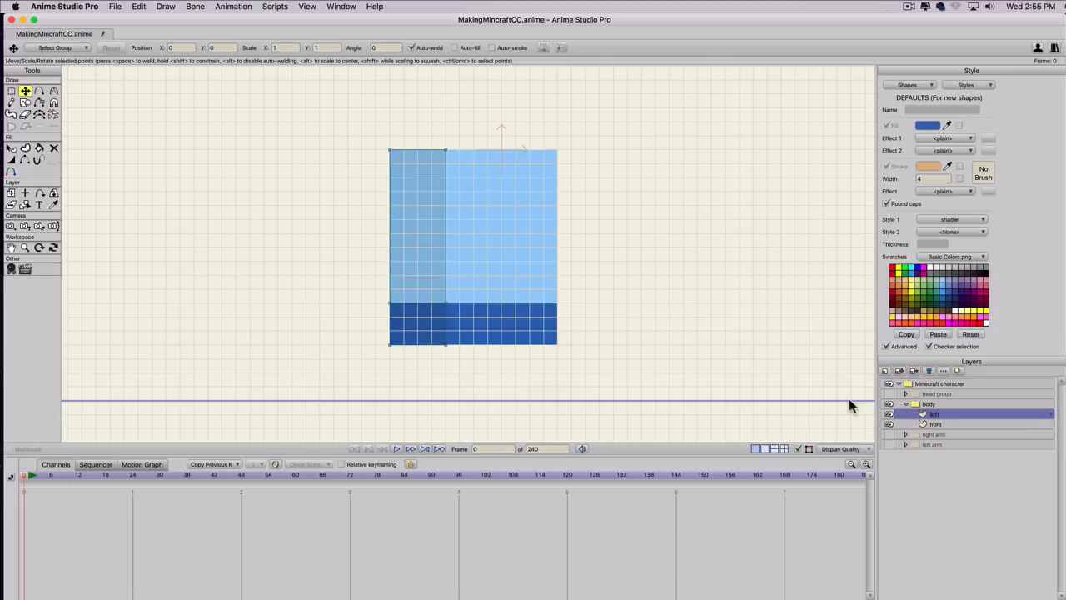
Duplicate the body's left layer and name the copy right.
click(900, 371)
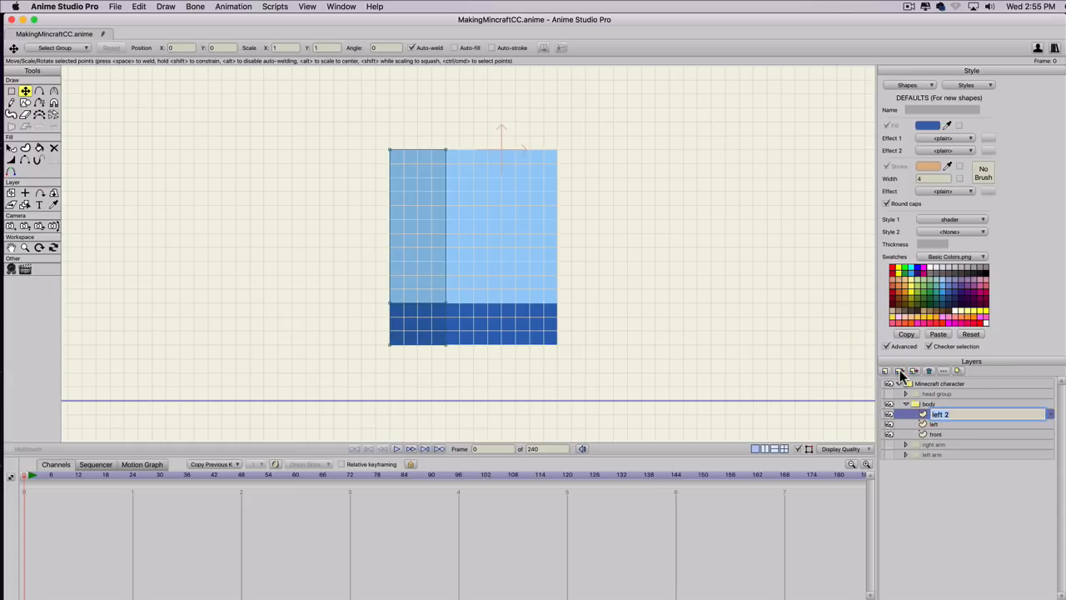
text(right)
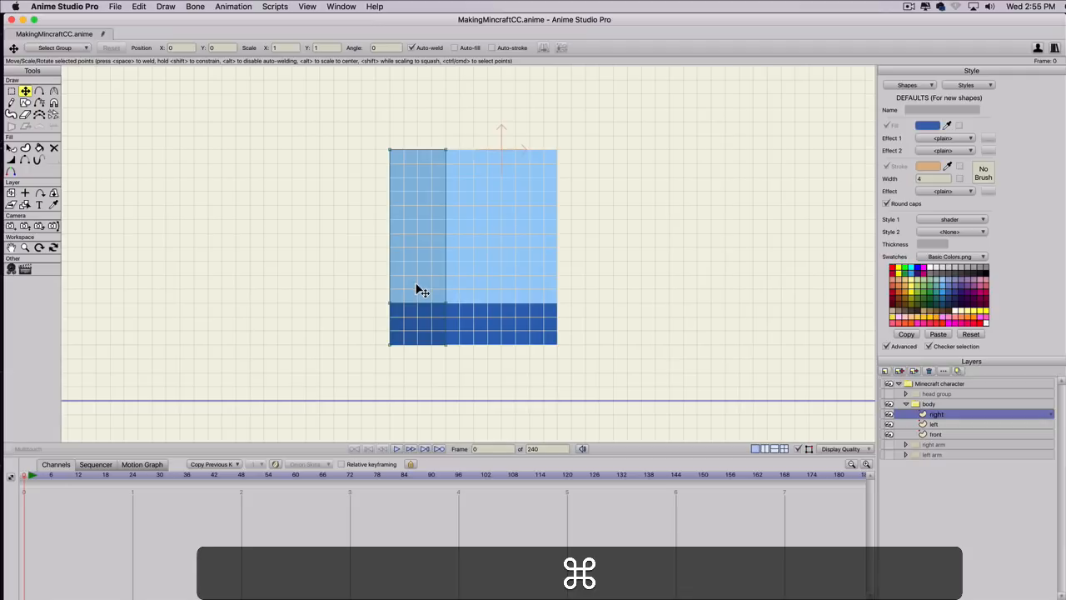
Move all the shapes of the right layer to X 0.3333, flush against the right edge of the front panel.
key(super+a)
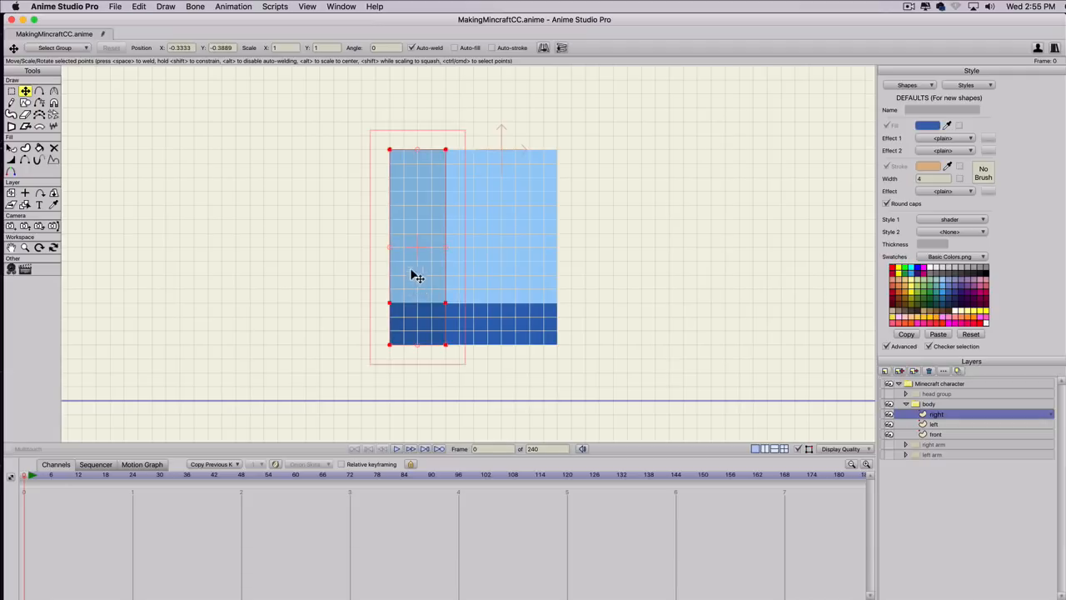
key(t)
drag(419, 272, 580, 268)
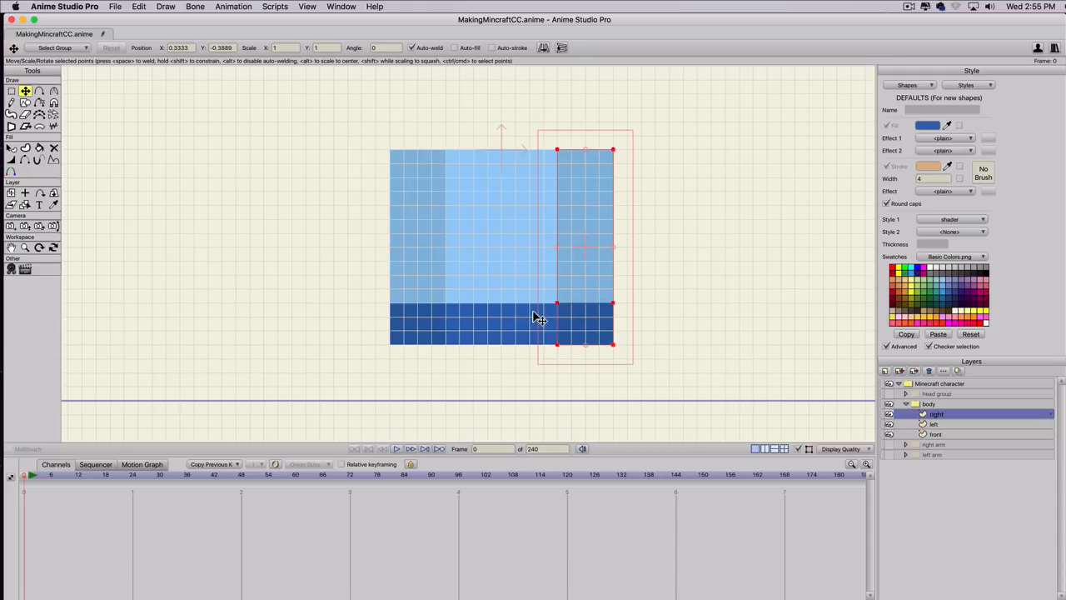
click(502, 349)
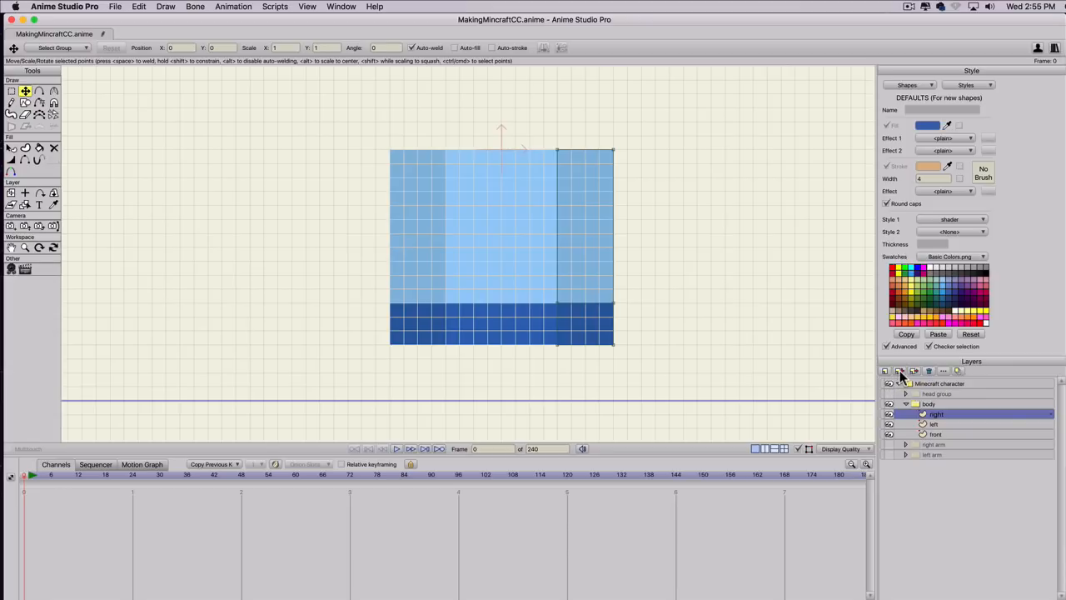
Add a new vector layer named top to the body group.
click(886, 375)
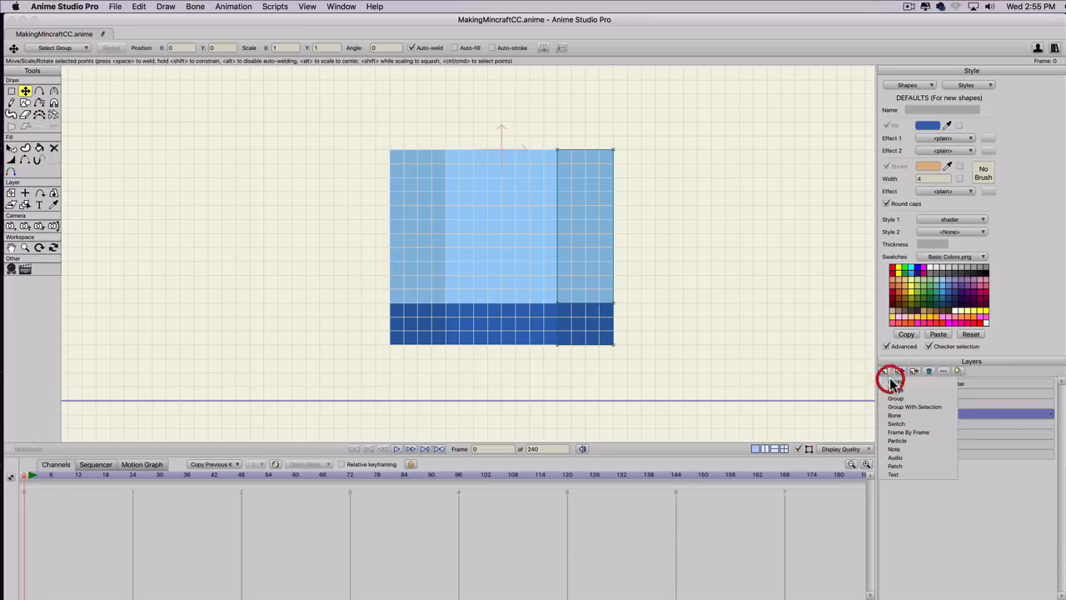
click(890, 385)
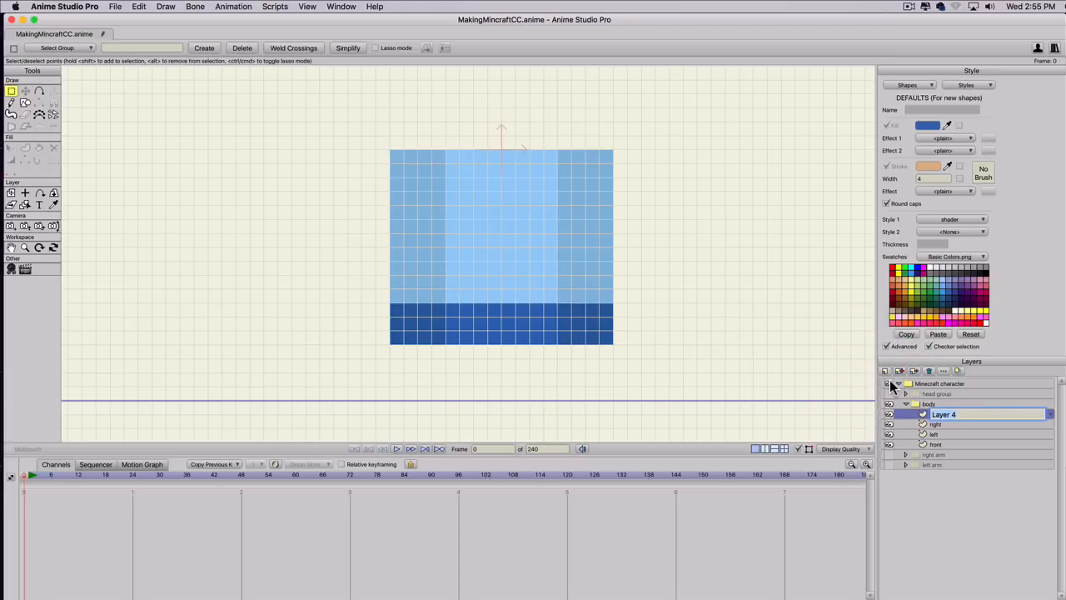
text(top)
key(Return)
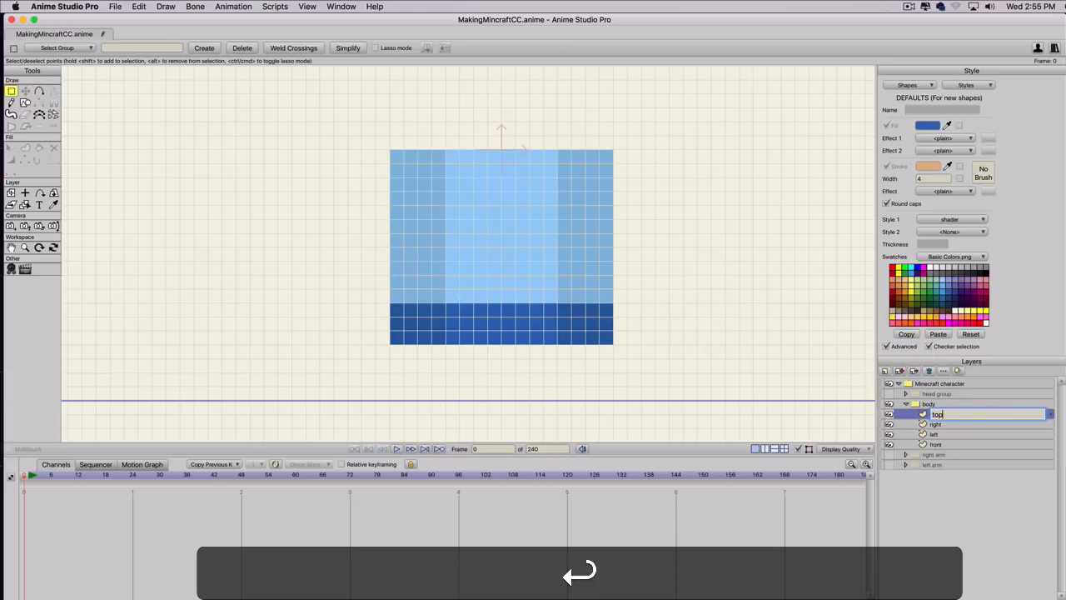
Draw a rectangle 8 by 4 grid squares directly above the front panel, using shirt color as Style 1.
key(s)
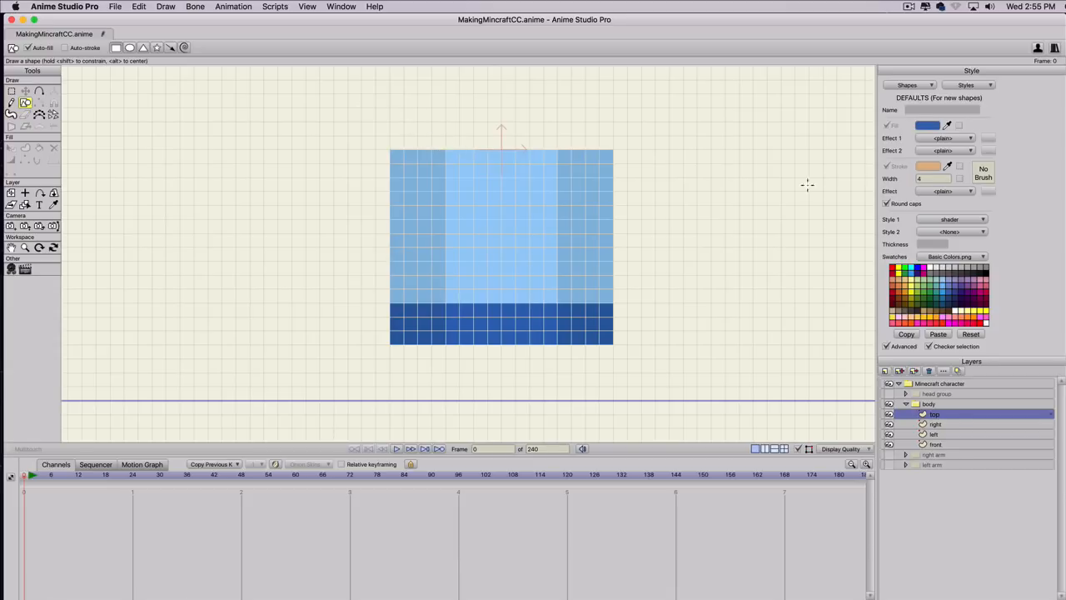
click(950, 219)
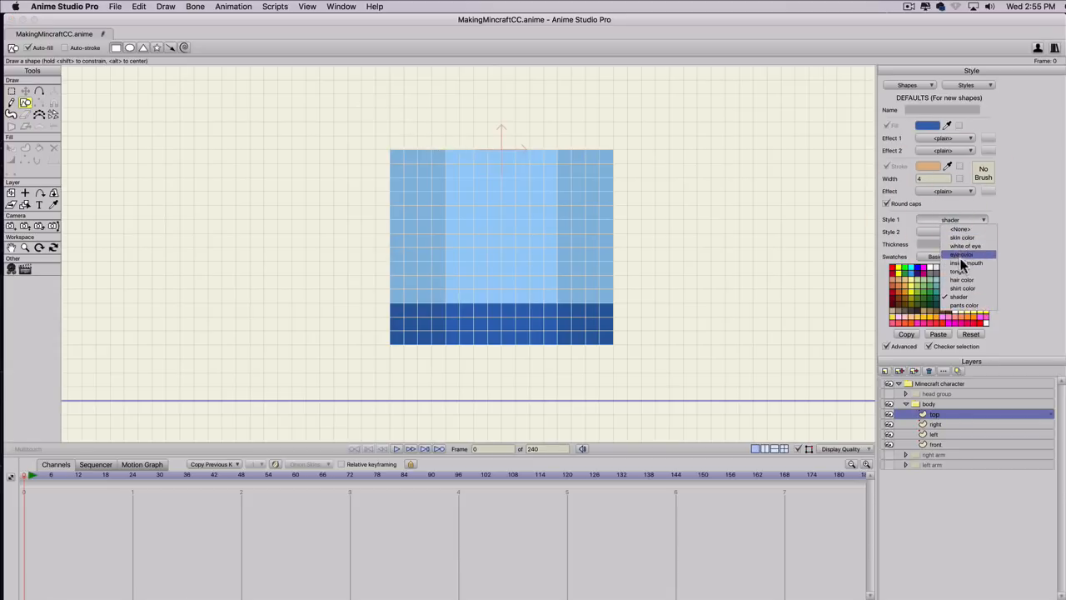
click(963, 288)
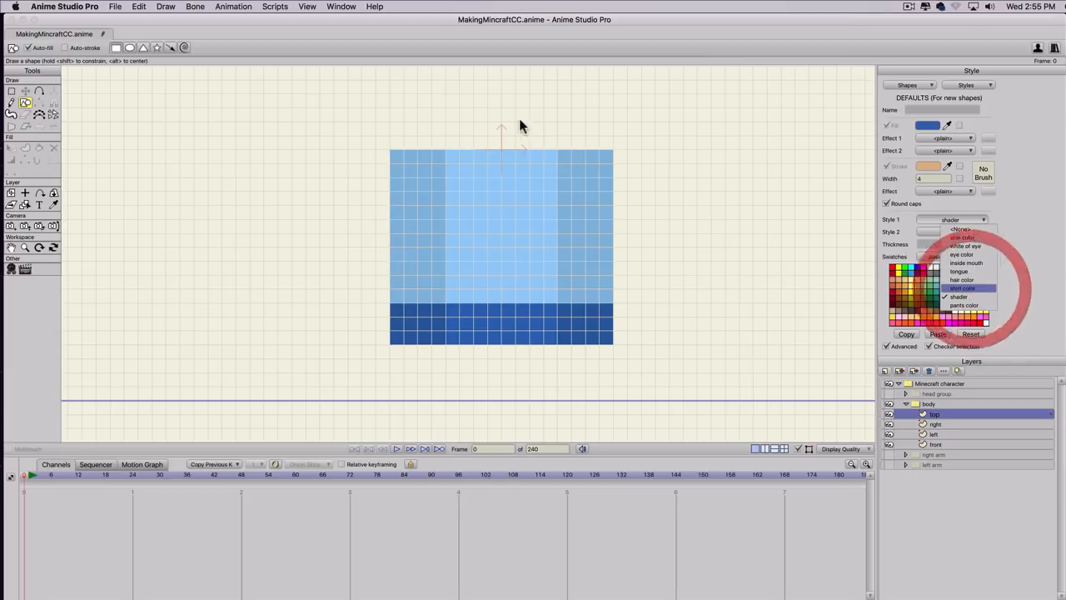
drag(446, 150, 556, 95)
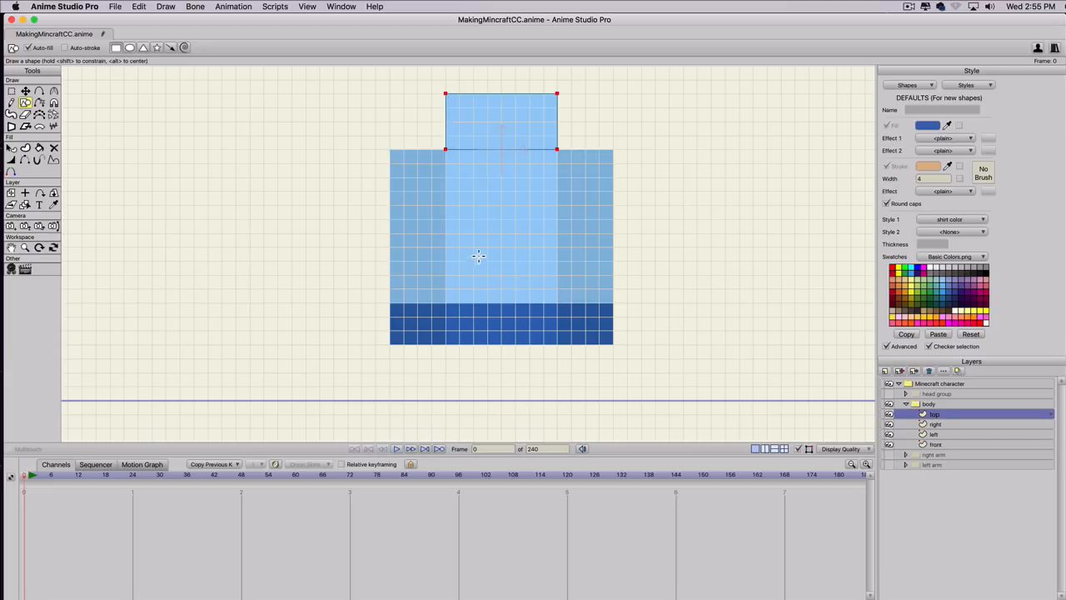
Duplicate the body's top layer and name the copy bottom.
key(t)
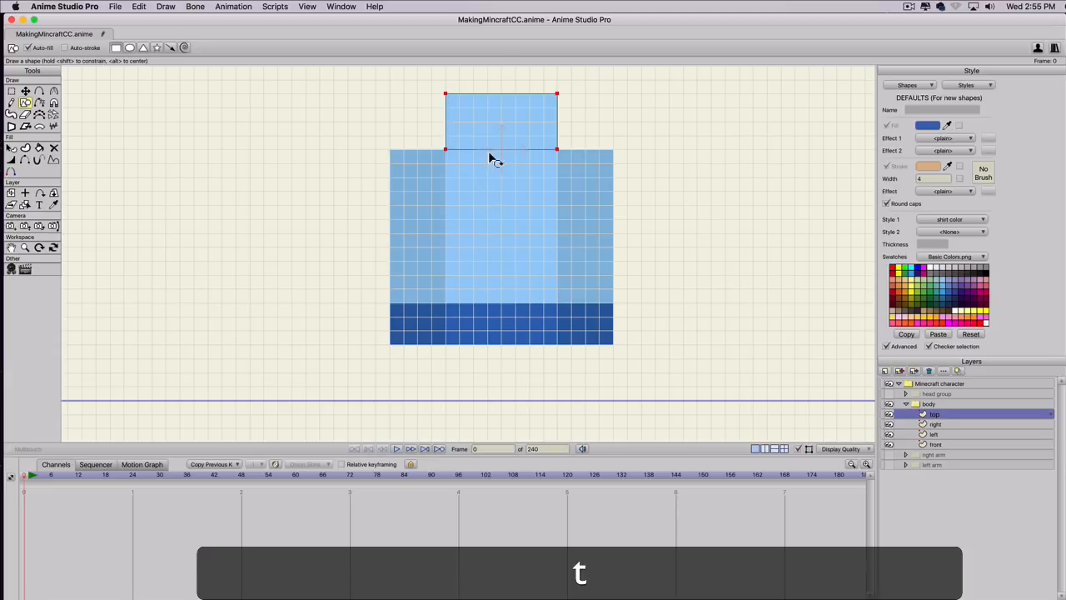
click(495, 138)
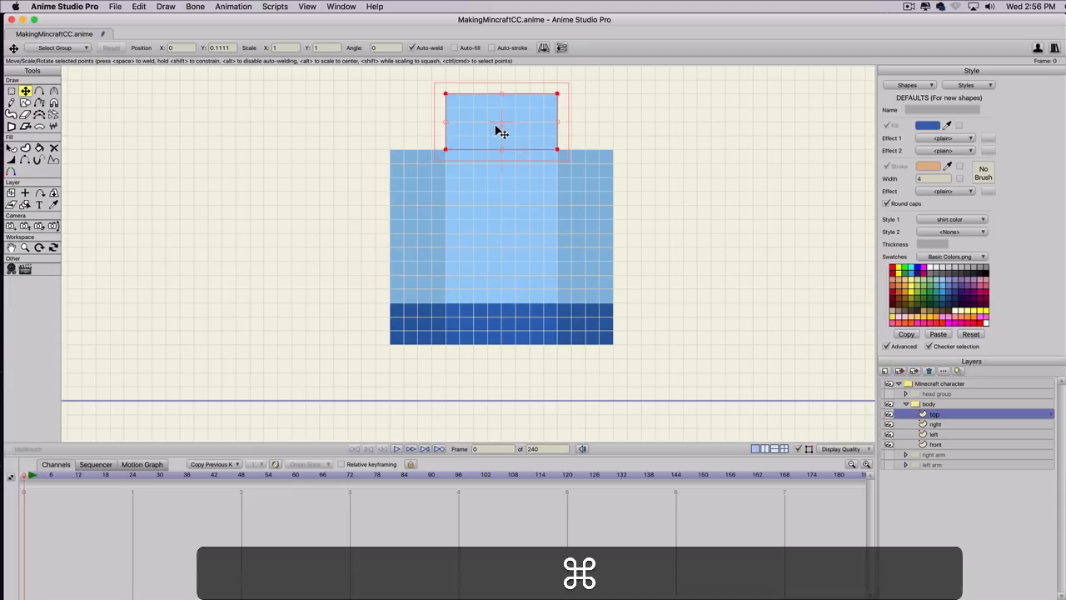
click(903, 370)
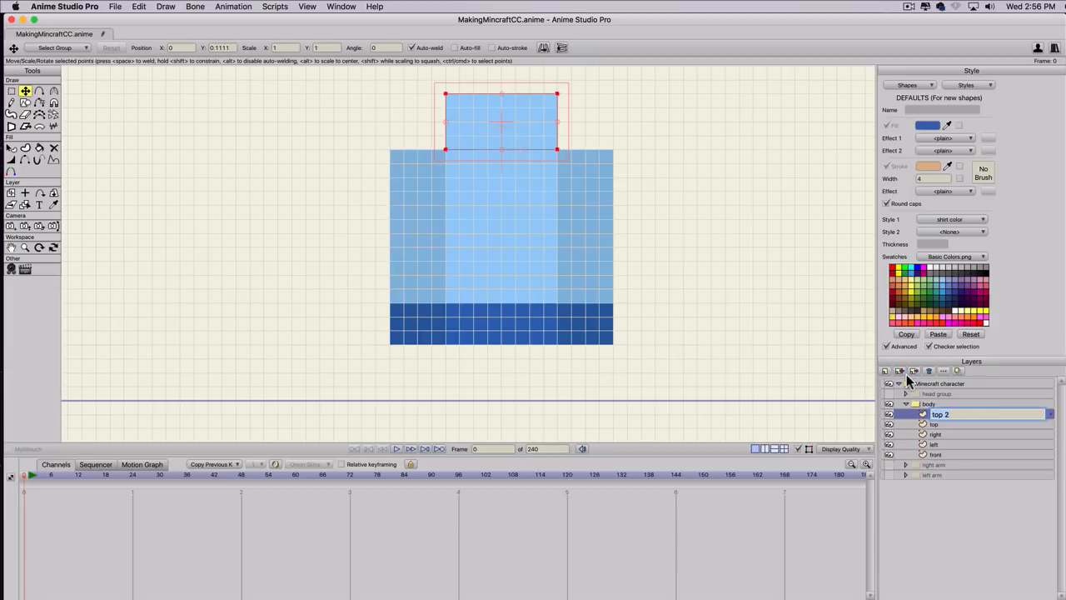
text(bottom)
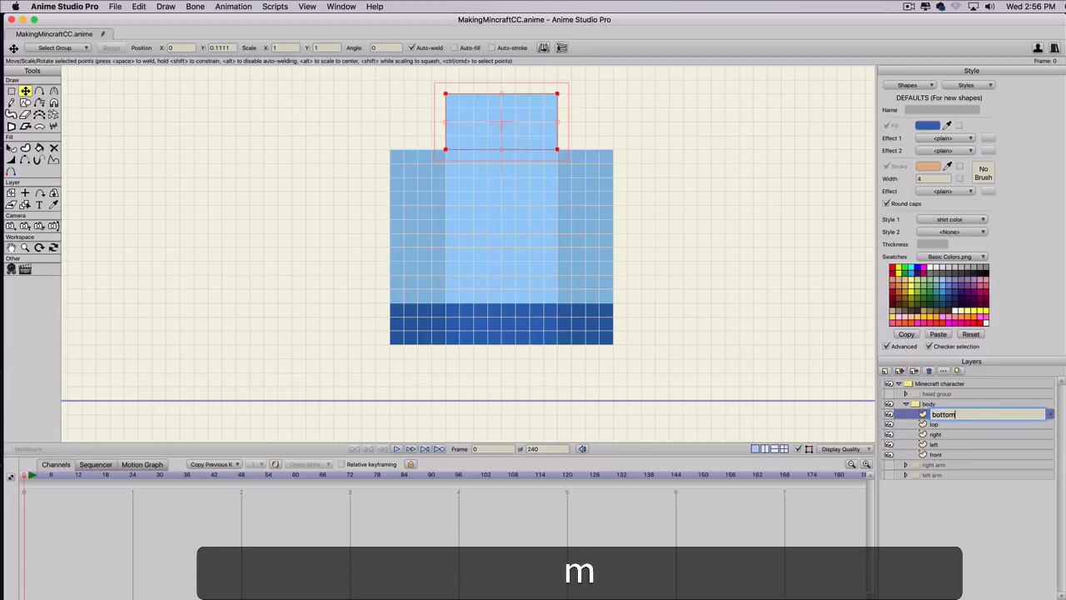
key(Return)
Move the bottom layer's rectangle directly below the front panel and set its Style 1 to pants color.
key(t)
drag(488, 119, 490, 369)
key(shift+q)
click(490, 367)
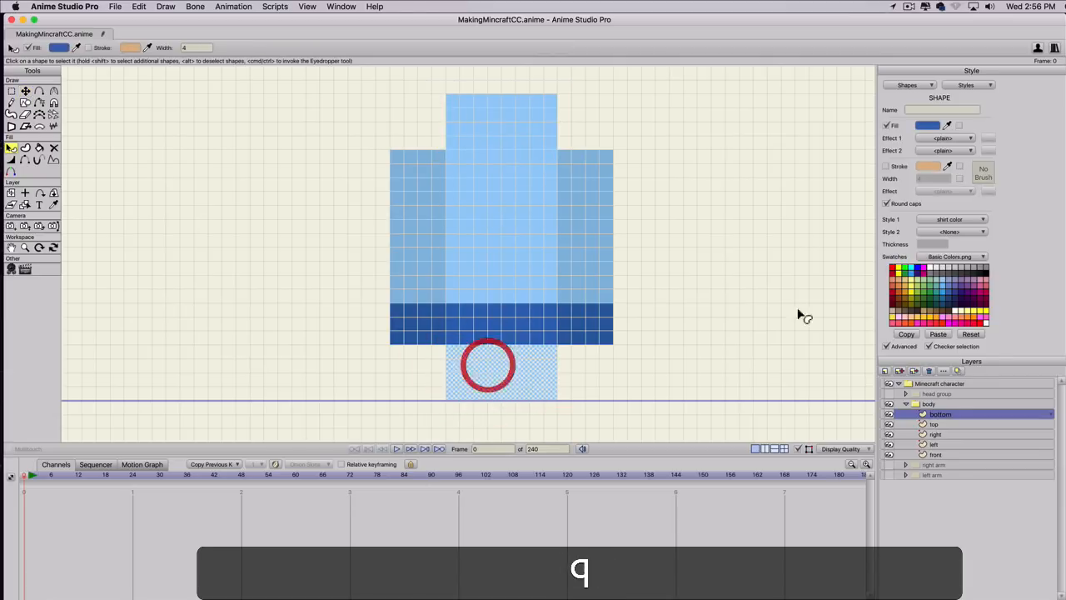
click(924, 219)
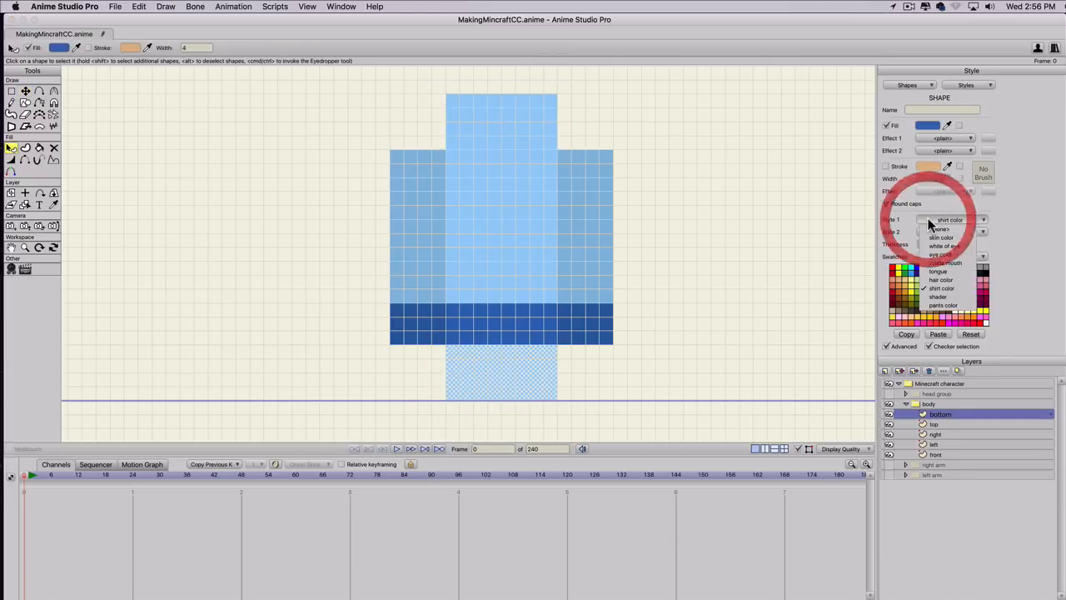
click(932, 306)
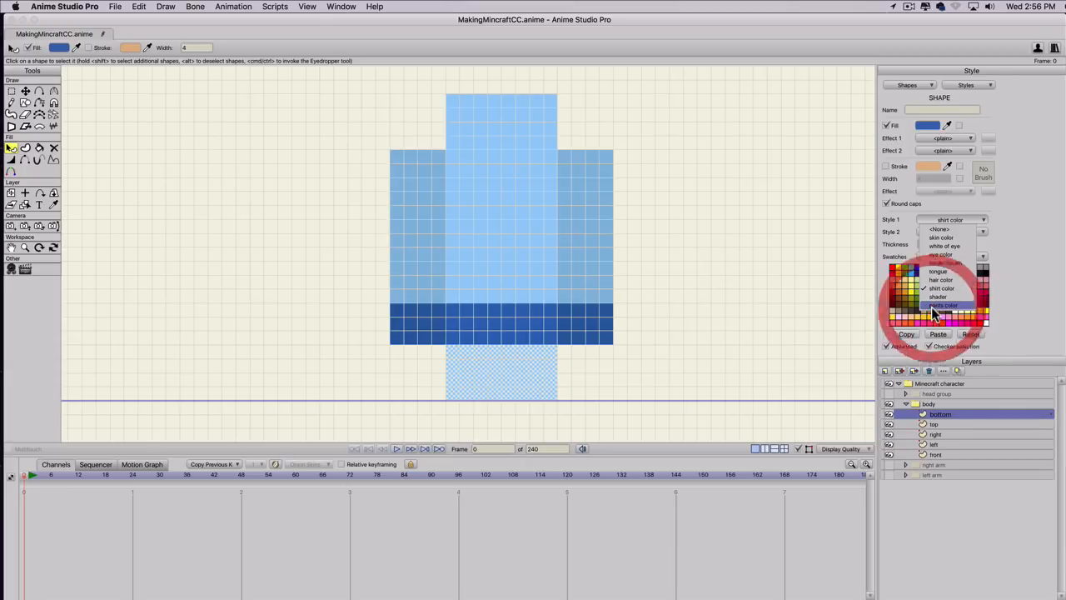
click(648, 150)
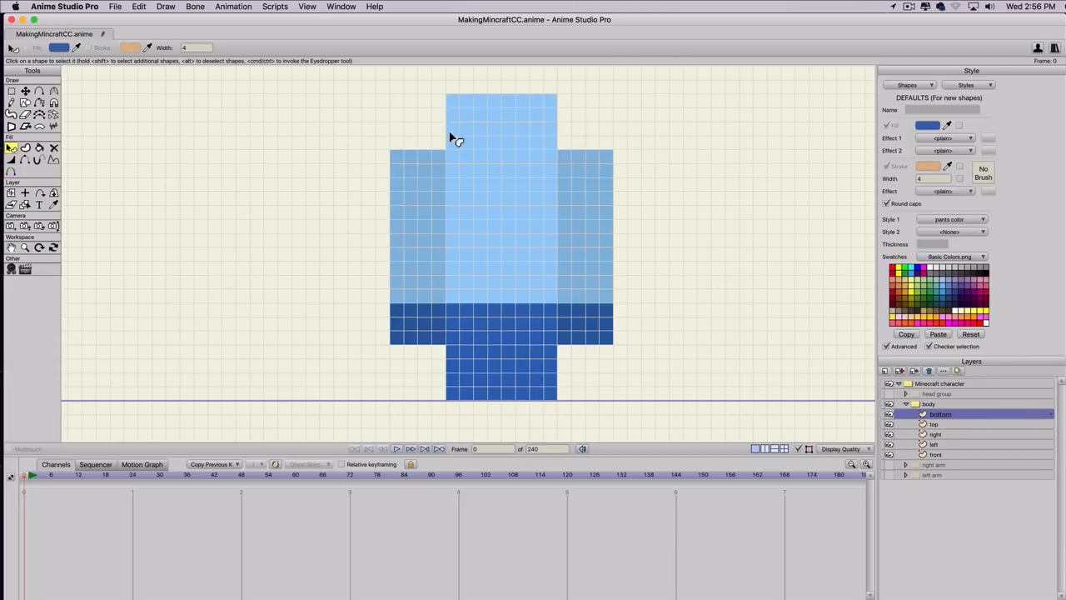
Copy and paste the rectangle within the top layer, placing the copy in the free area beside the original.
click(927, 424)
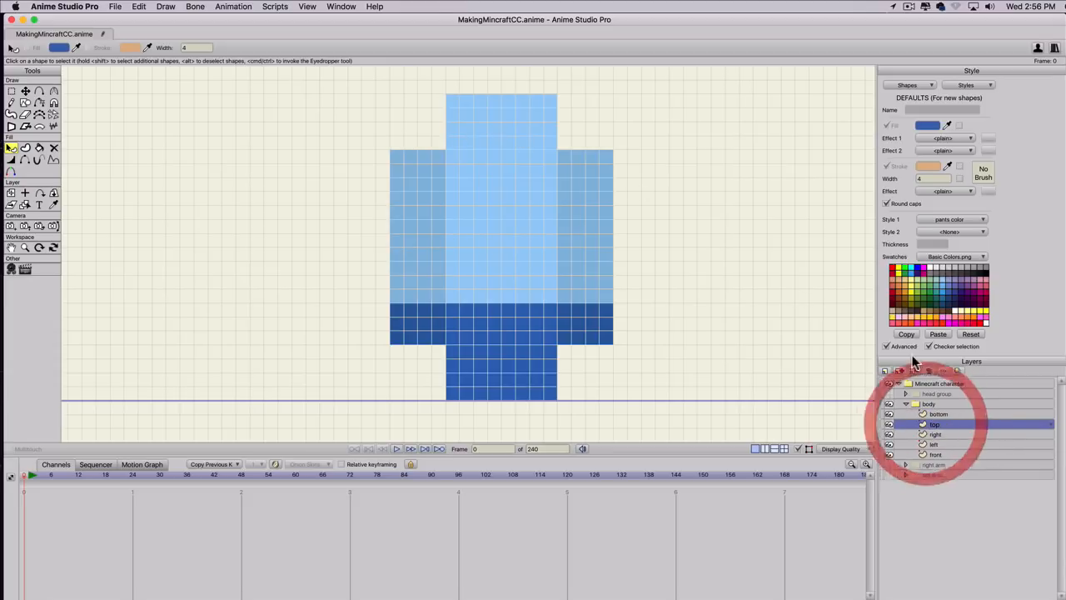
key(s)
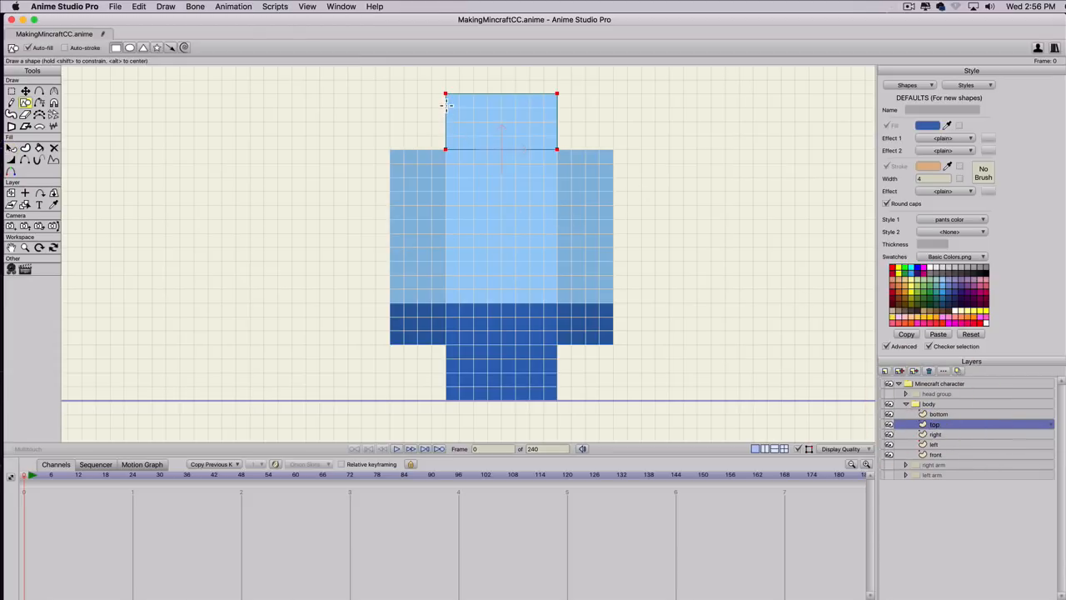
key(super)
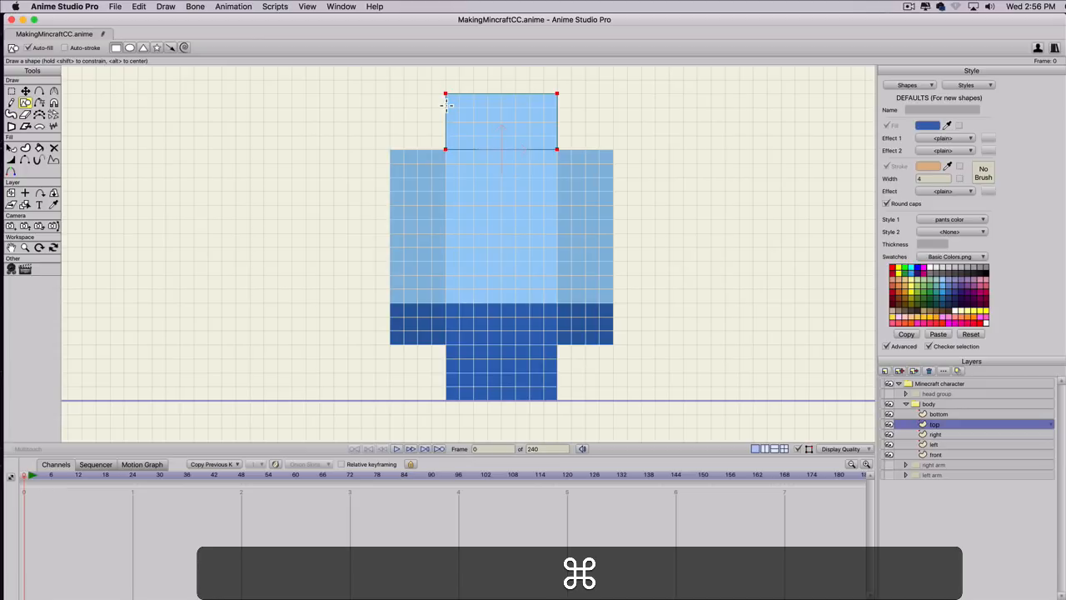
key(super+v)
drag(511, 125, 635, 121)
Set the pasted rectangle's Style 1 to shader and move it to X 0, Y 0.1111, exactly over the original top rectangle.
key(q)
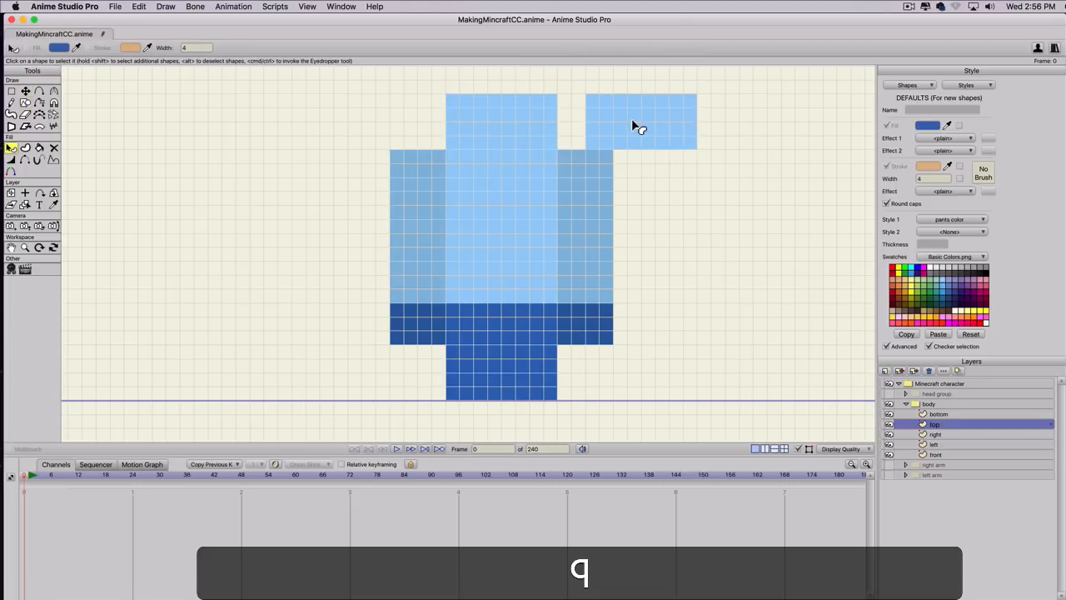
click(638, 125)
click(927, 220)
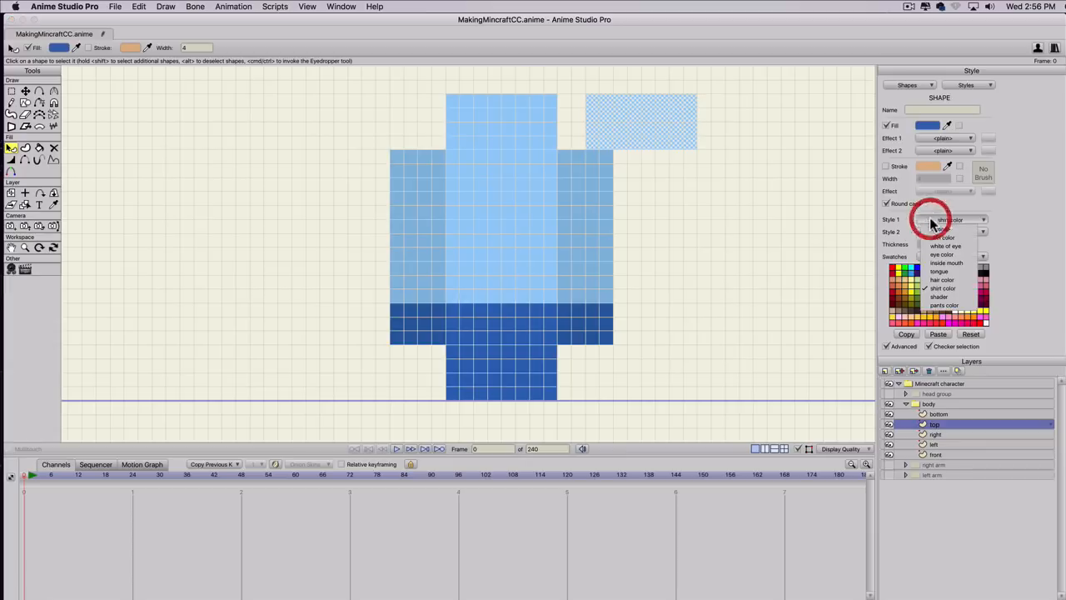
click(939, 297)
key(t)
drag(643, 115, 504, 110)
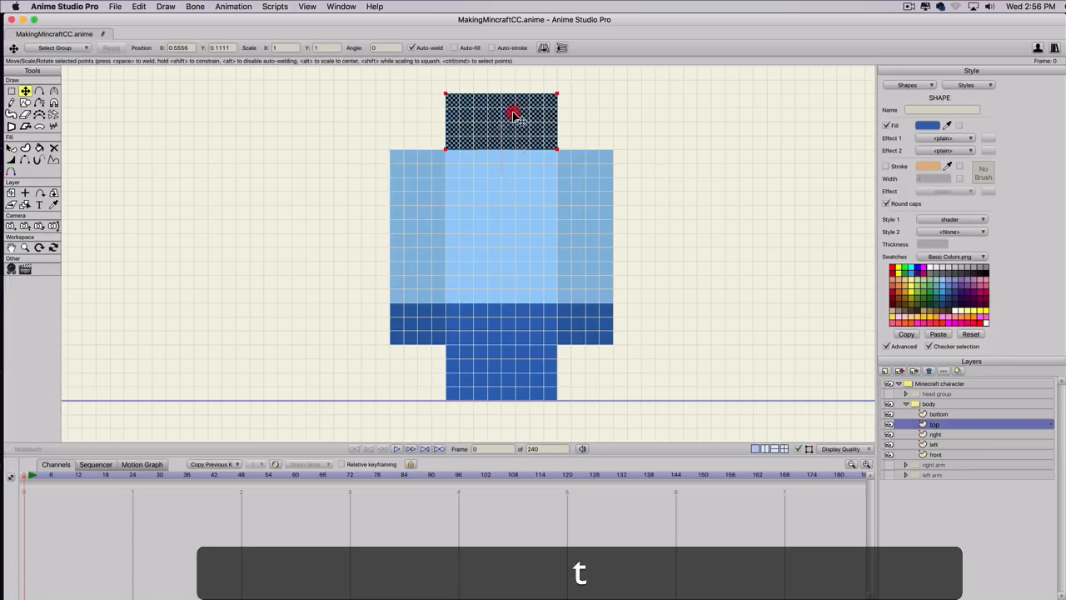
click(409, 102)
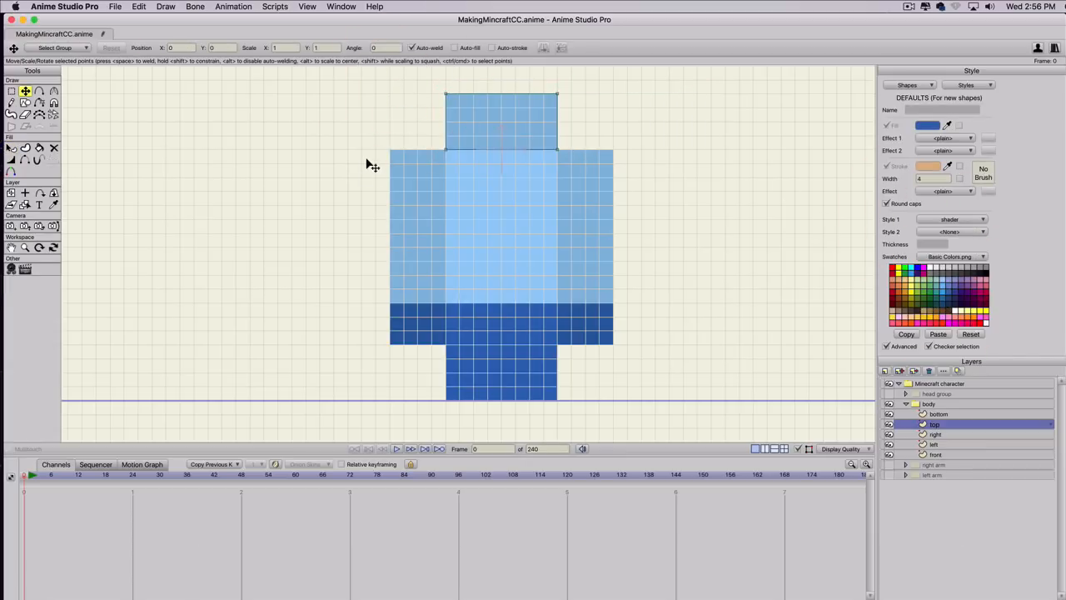
Try to set the top layer's origin X to -0.2222, the position of its rectangle's lower-left point.
key(g)
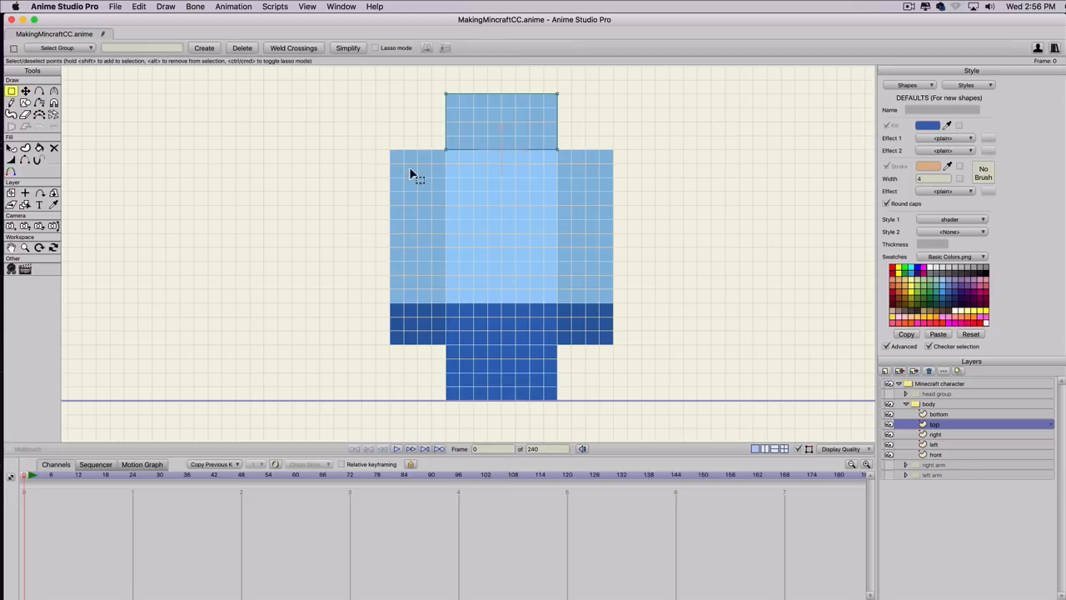
drag(409, 169, 569, 143)
drag(430, 158, 468, 143)
key(t)
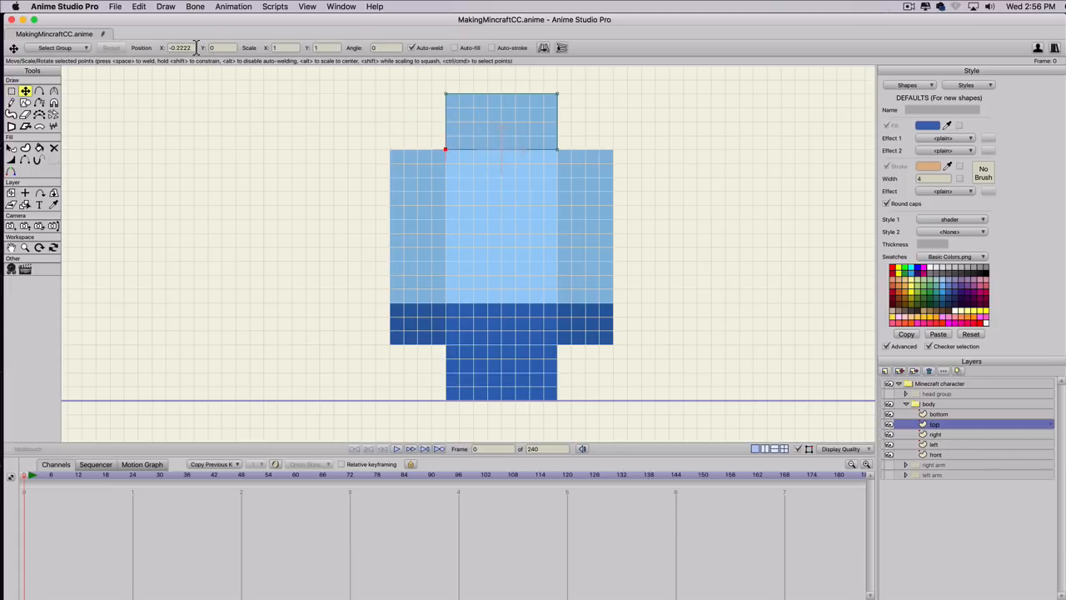
drag(196, 48, 121, 48)
key(super+c)
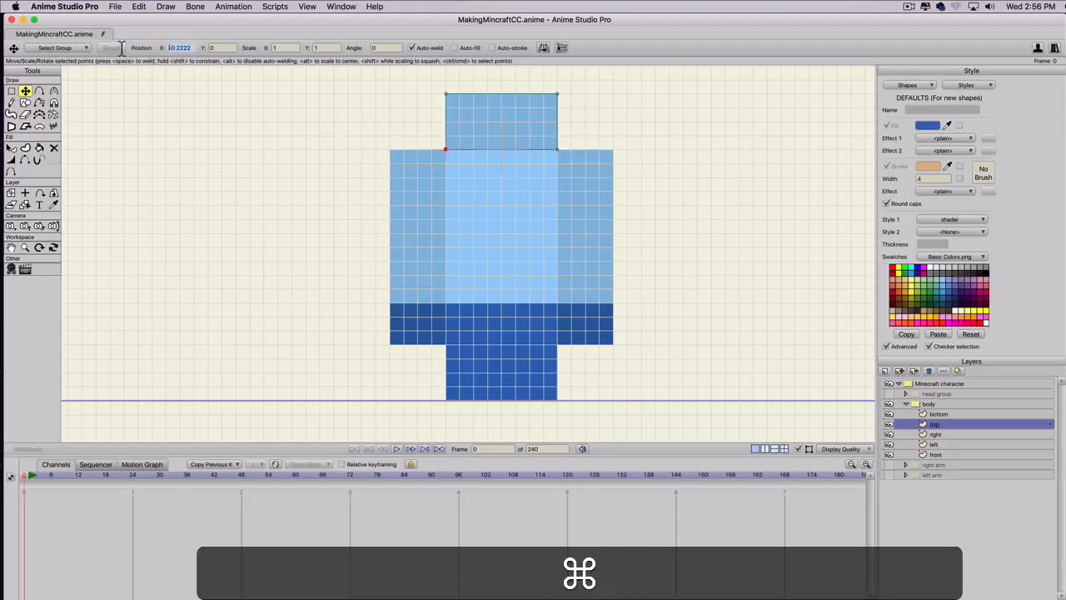
click(25, 193)
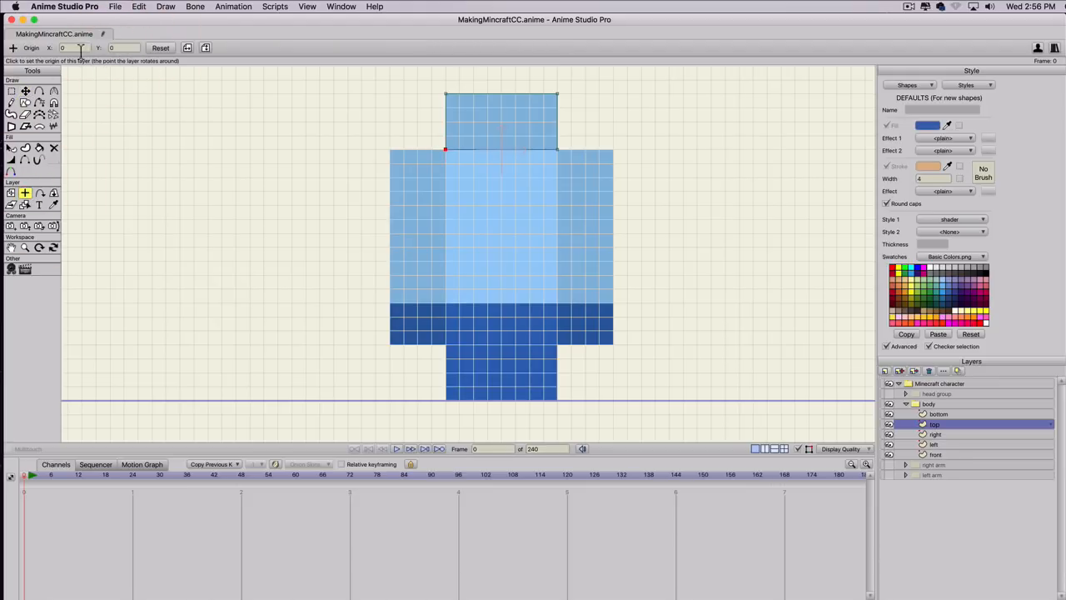
click(81, 49)
key(super+v)
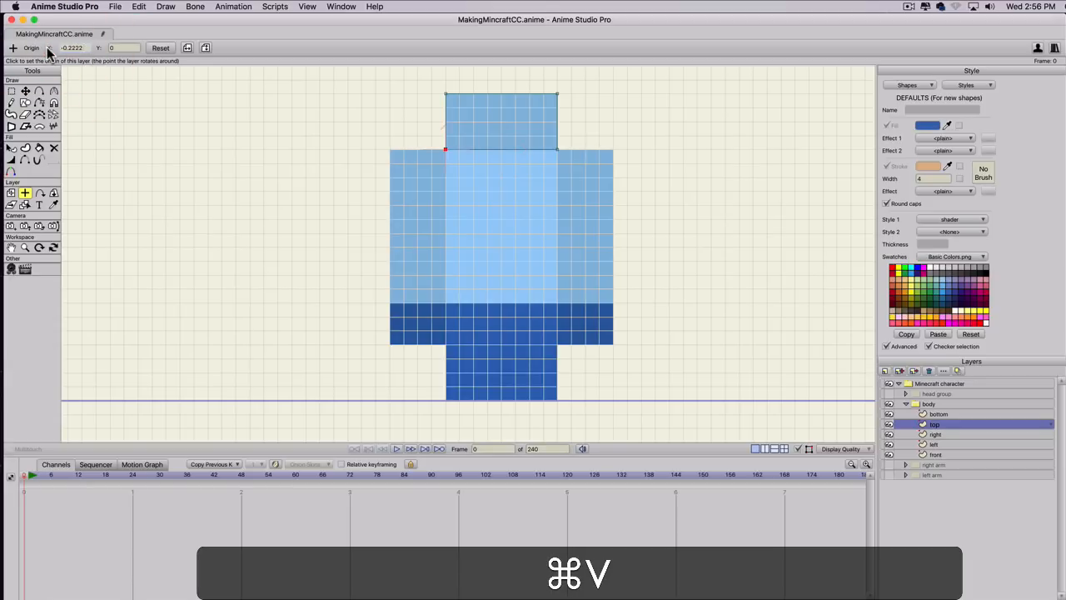
key(super+z)
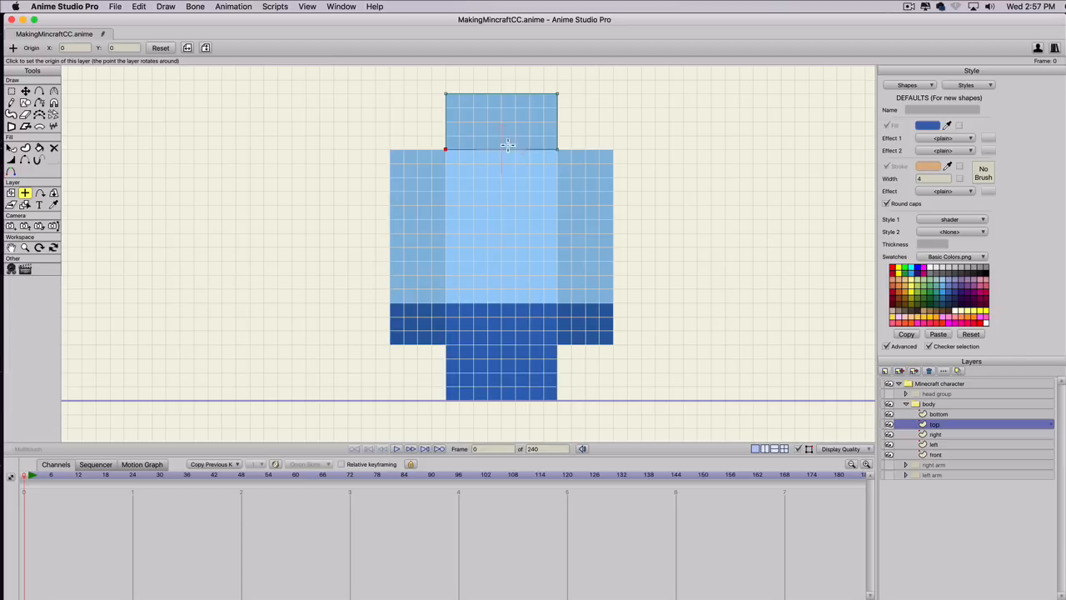
Try a slight Y rotation on the top layer with Rotate Layer XY and reset it.
click(53, 194)
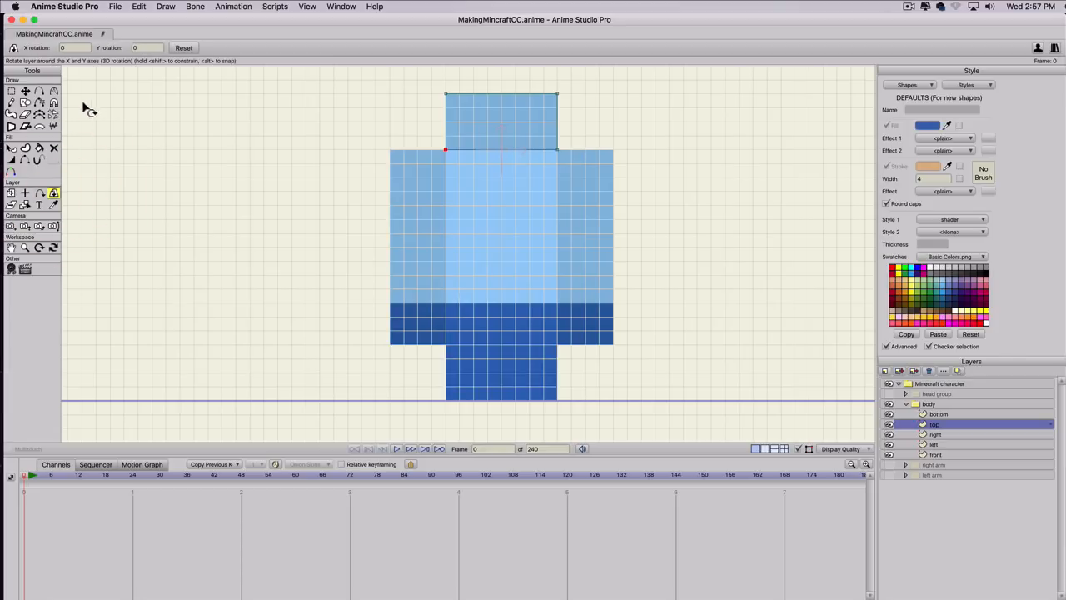
click(144, 49)
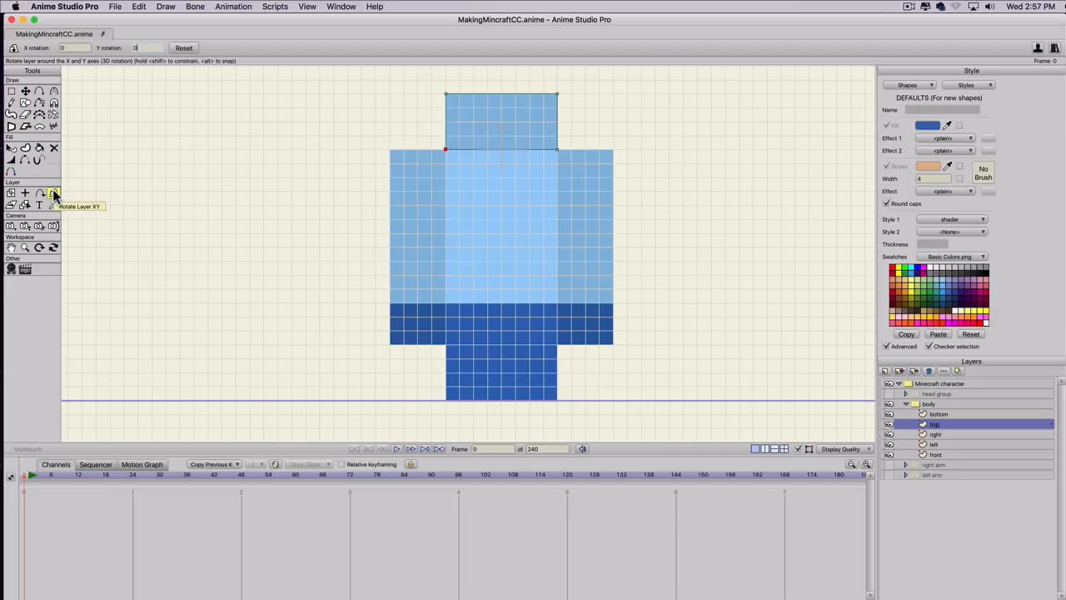
click(143, 47)
scroll(144, 47, up, 4)
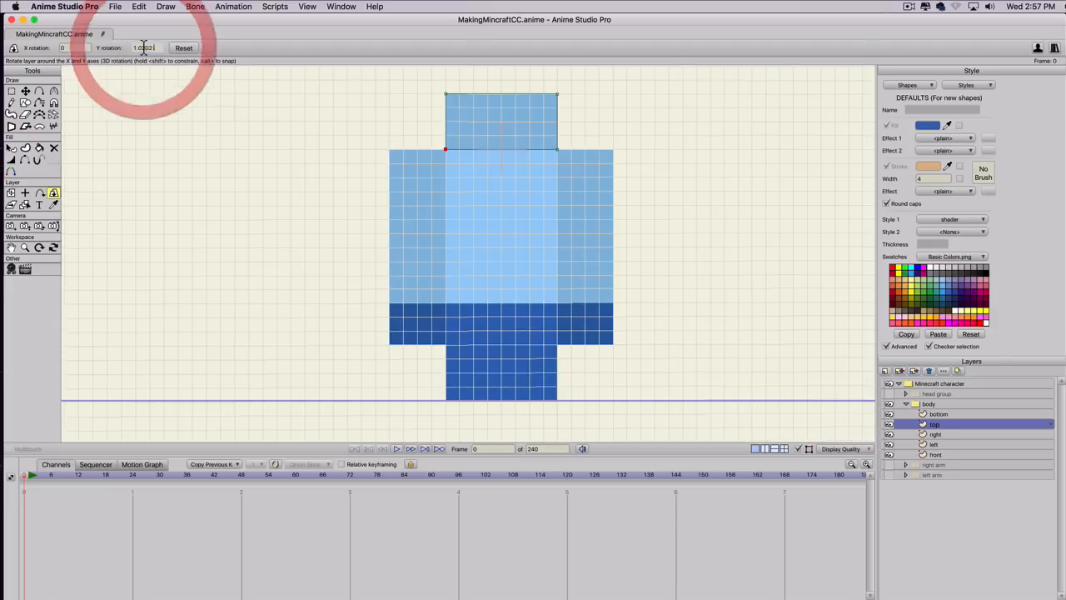
click(179, 48)
Set the top layer's X rotation to -90 to fold the panel back along the body's upper edge.
click(73, 48)
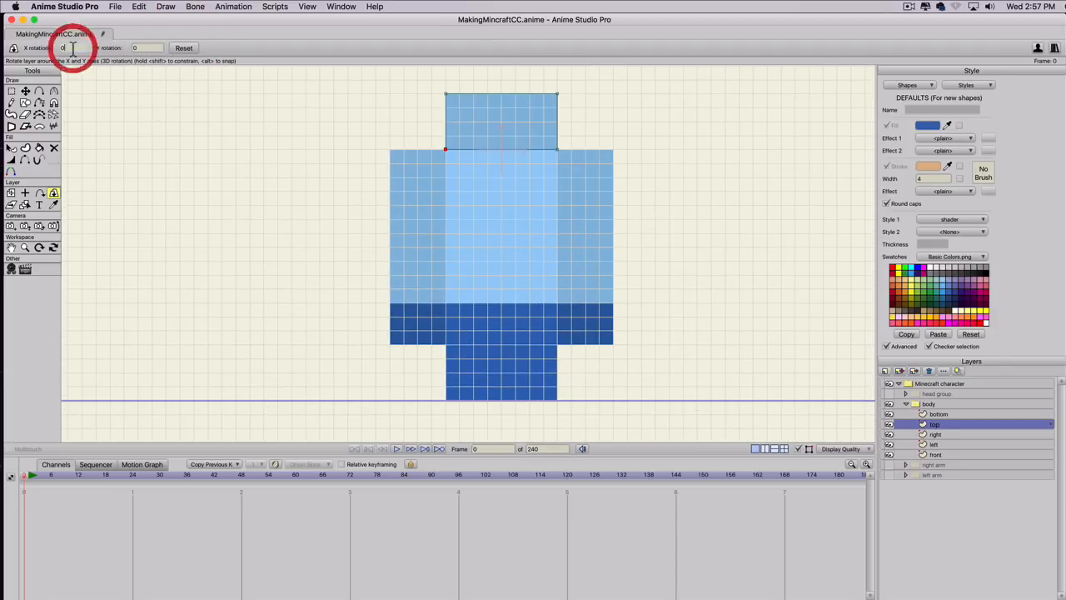
scroll(72, 47, up, 8)
scroll(72, 47, up, 20)
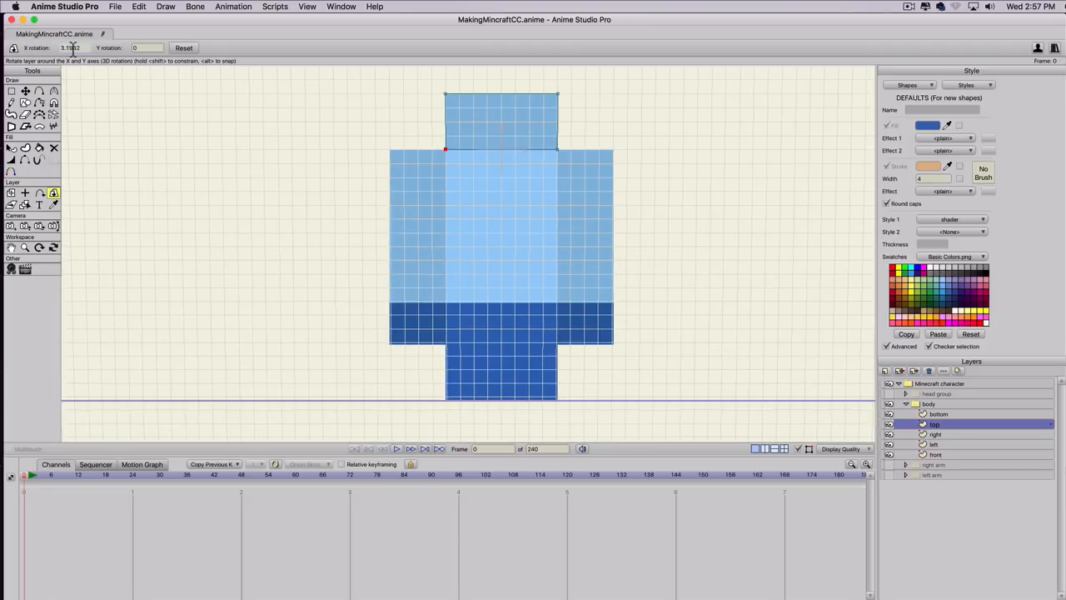
scroll(72, 48, up, 5)
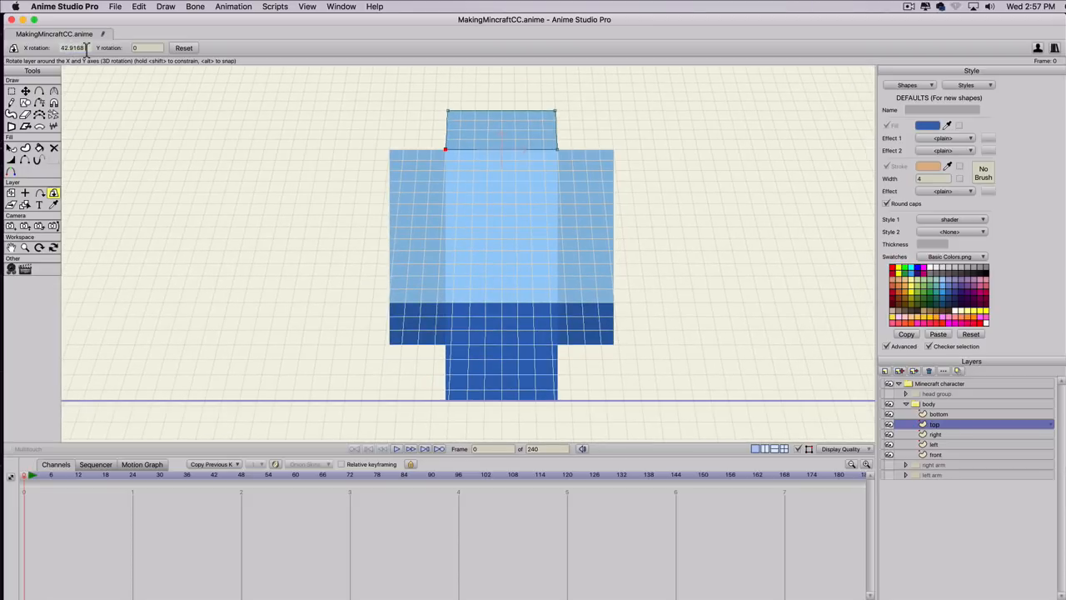
text(-90)
key(Return)
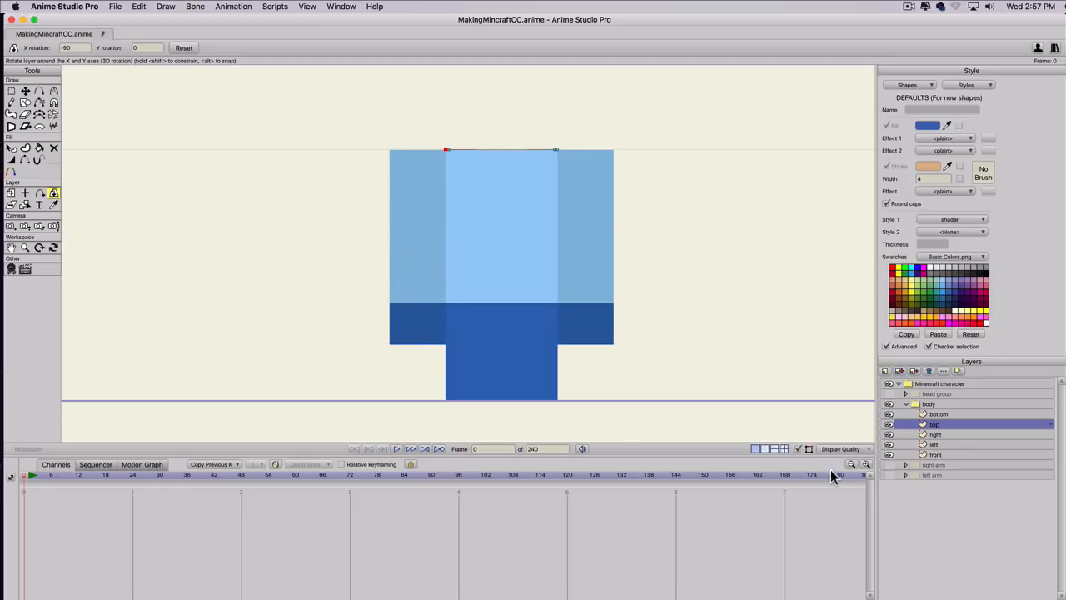
Copy the X position of the right layer's upper-left point and activate the layer Origin tool.
click(936, 432)
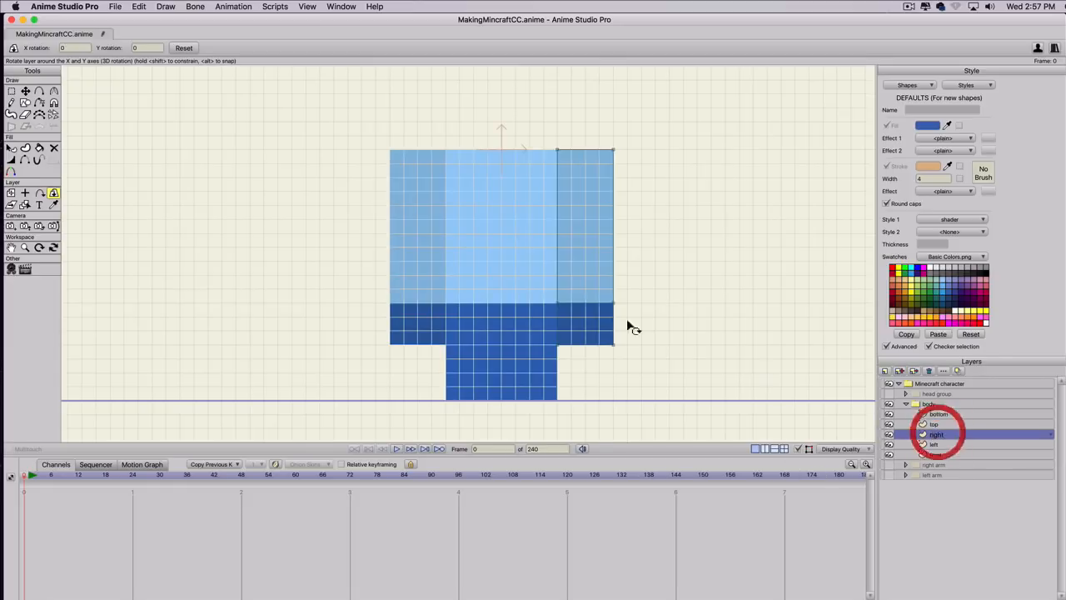
key(g)
drag(544, 148, 570, 178)
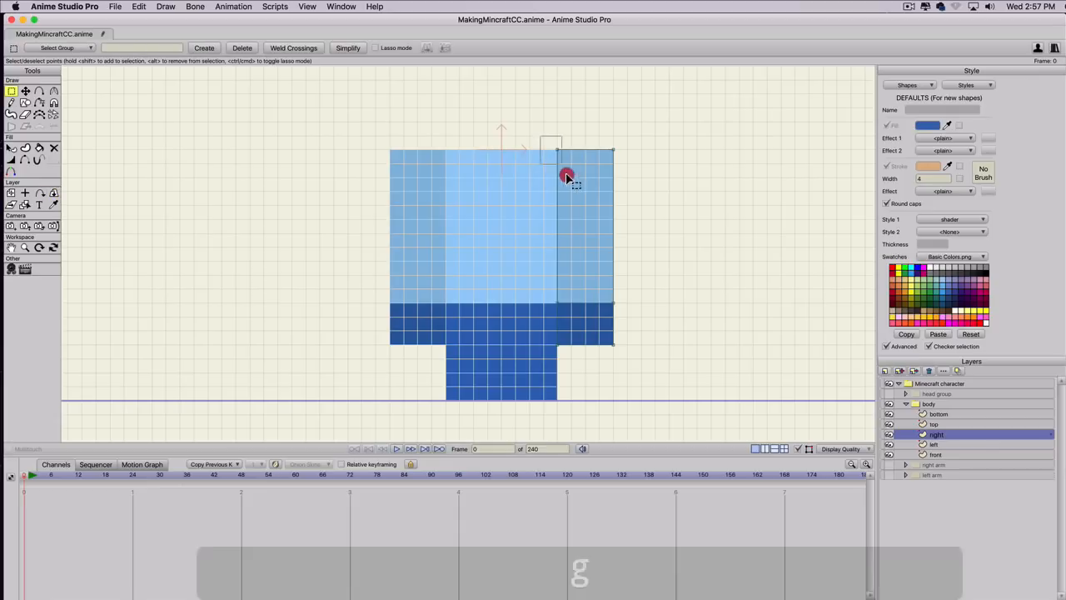
click(11, 193)
key(t)
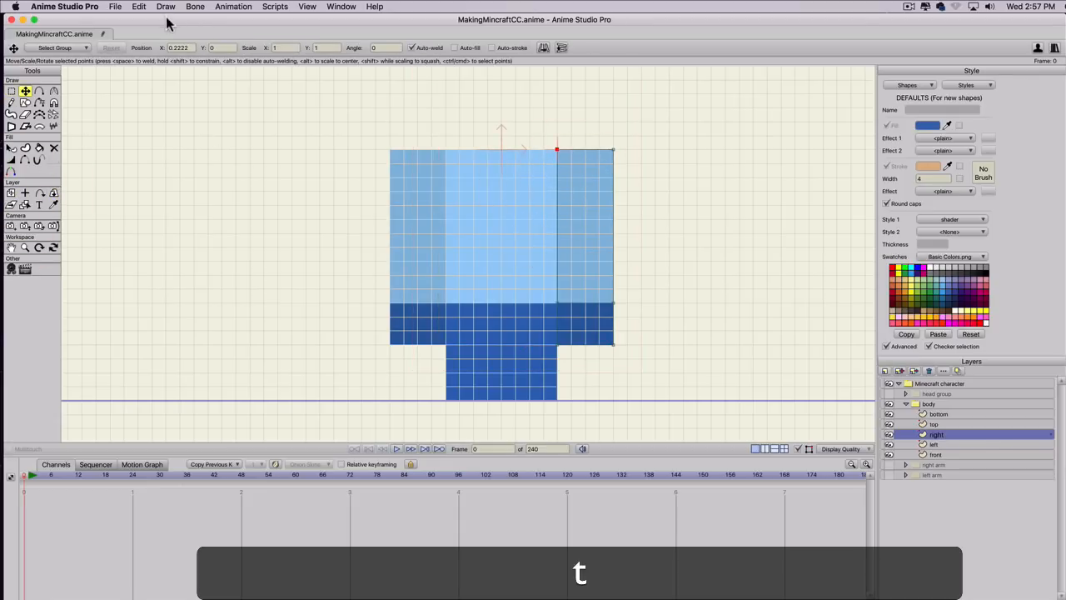
click(108, 48)
key(super+c)
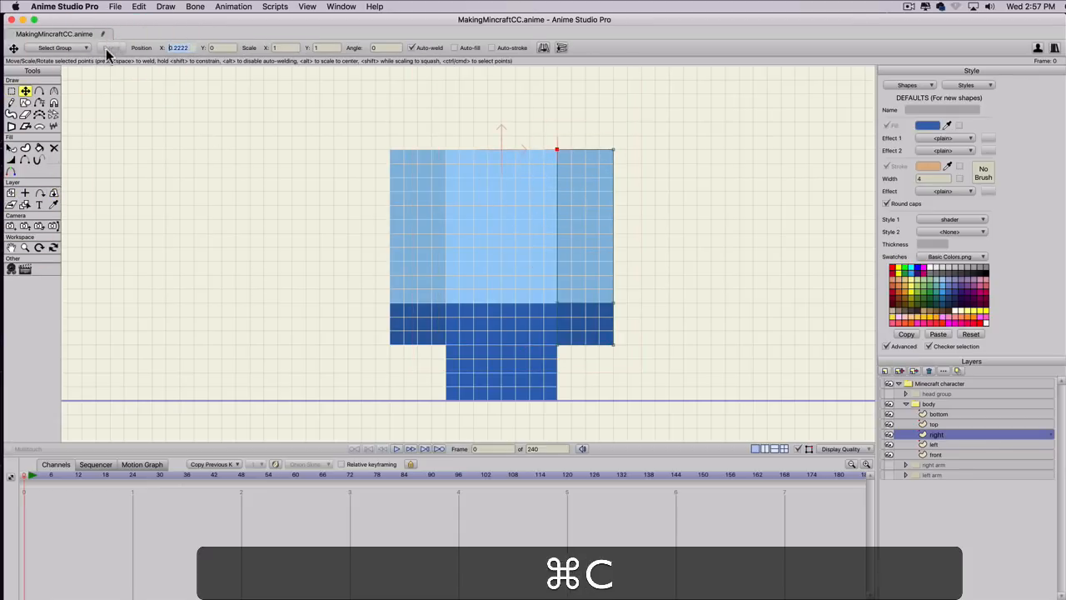
click(25, 193)
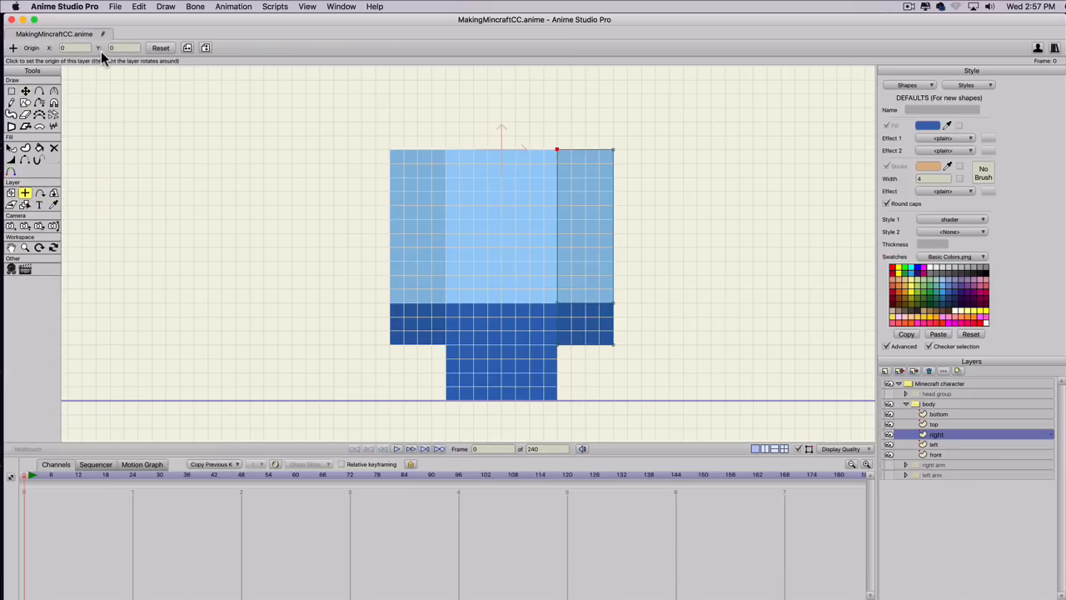
click(119, 47)
click(93, 45)
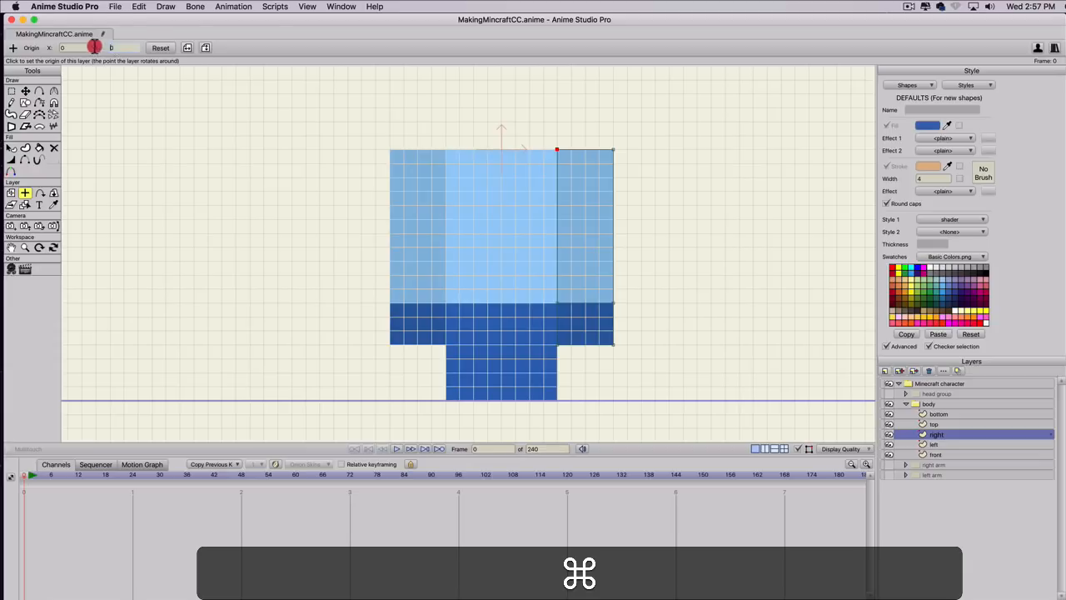
key(cmd+v)
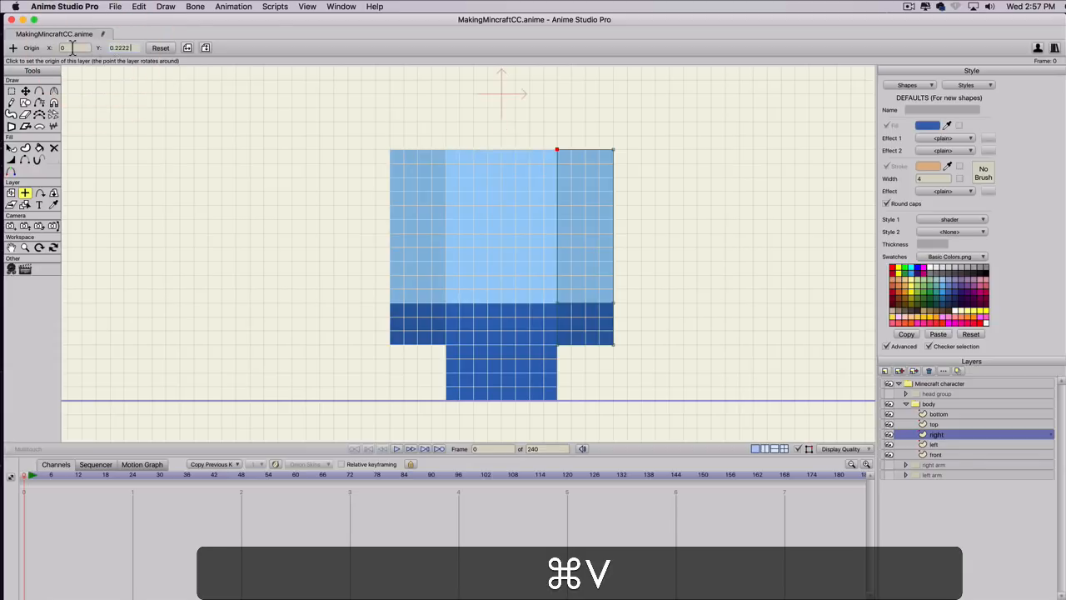
click(160, 48)
Set the right layer's origin X to the copied value 0.2222 and activate Rotate Layer XY.
click(44, 48)
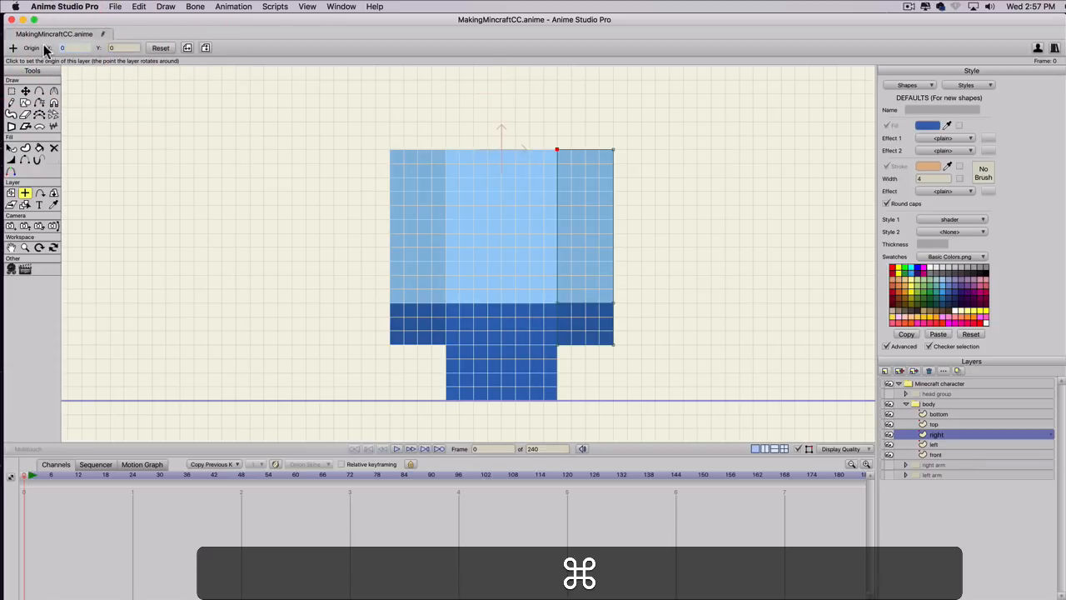
key(cmd+v)
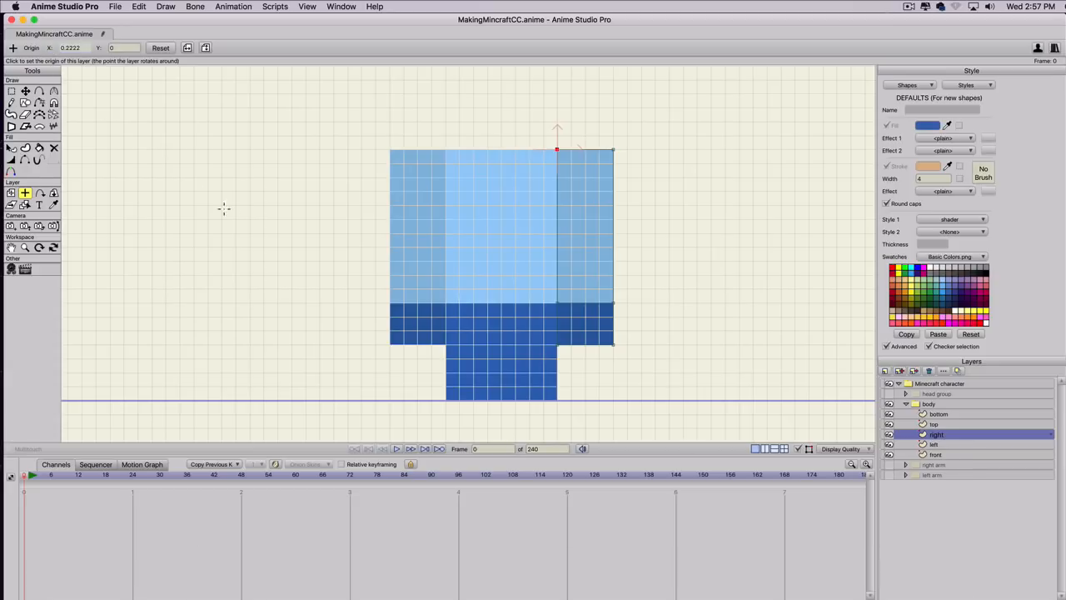
click(54, 192)
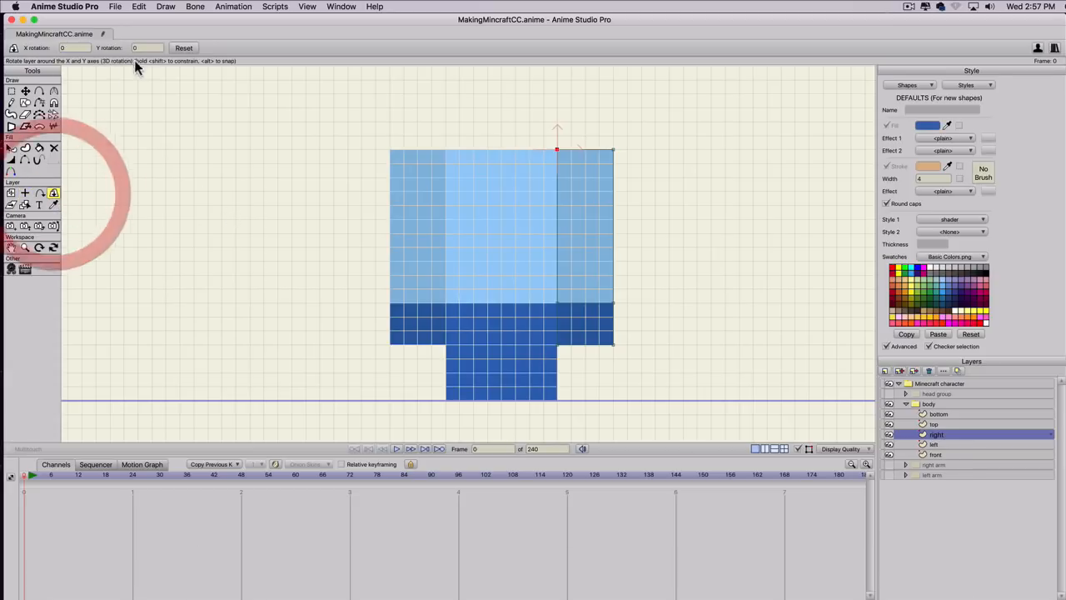
click(63, 49)
scroll(63, 49, up, 5)
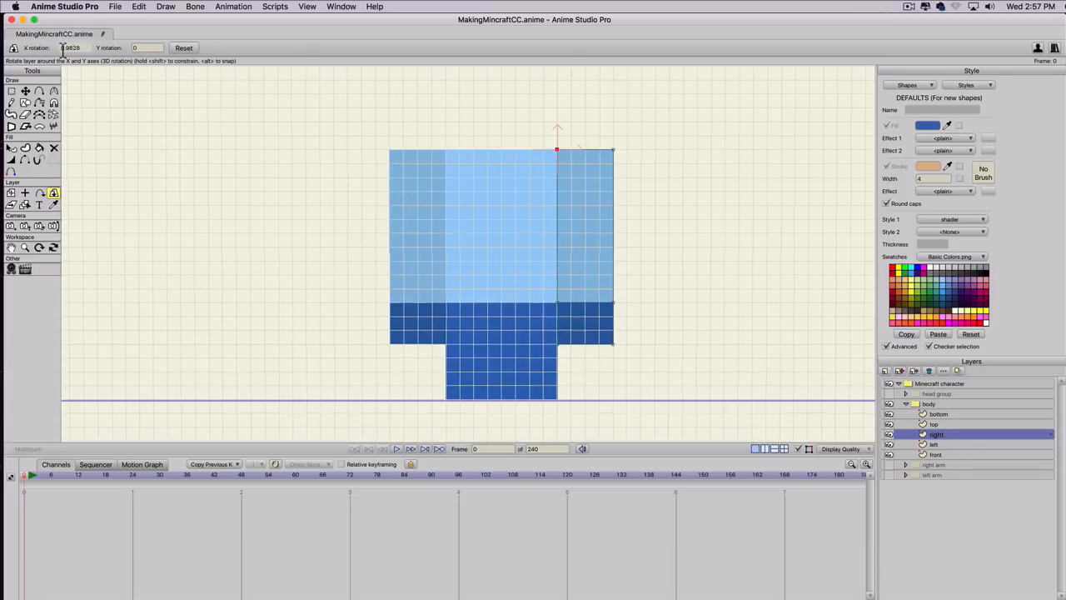
scroll(62, 49, up, 2)
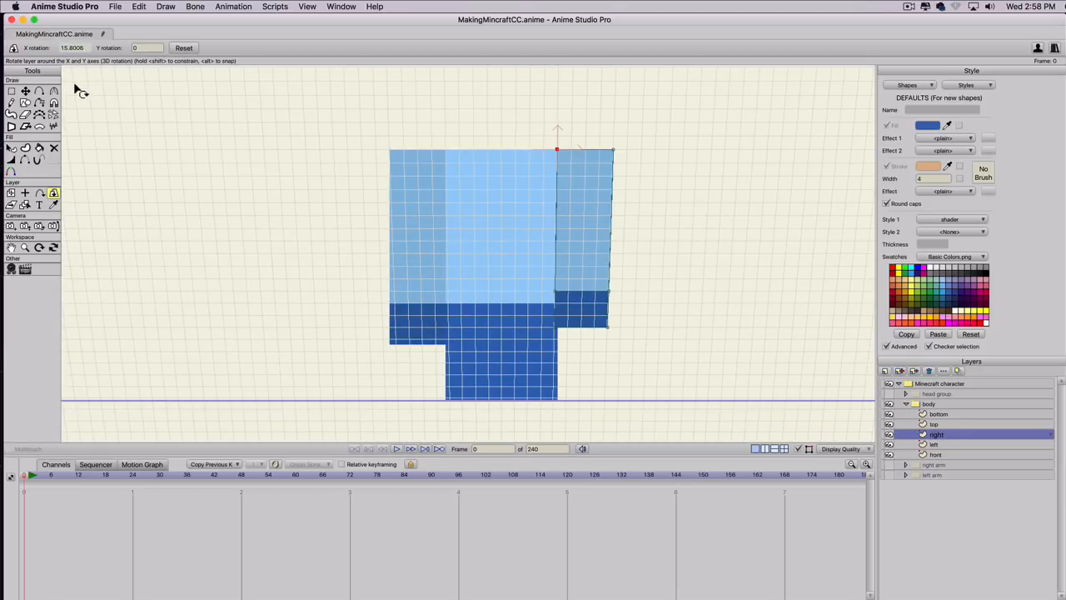
click(184, 48)
Set the right layer's Y rotation to 90 to fold the side panel back from the front.
click(145, 49)
scroll(145, 49, up, 15)
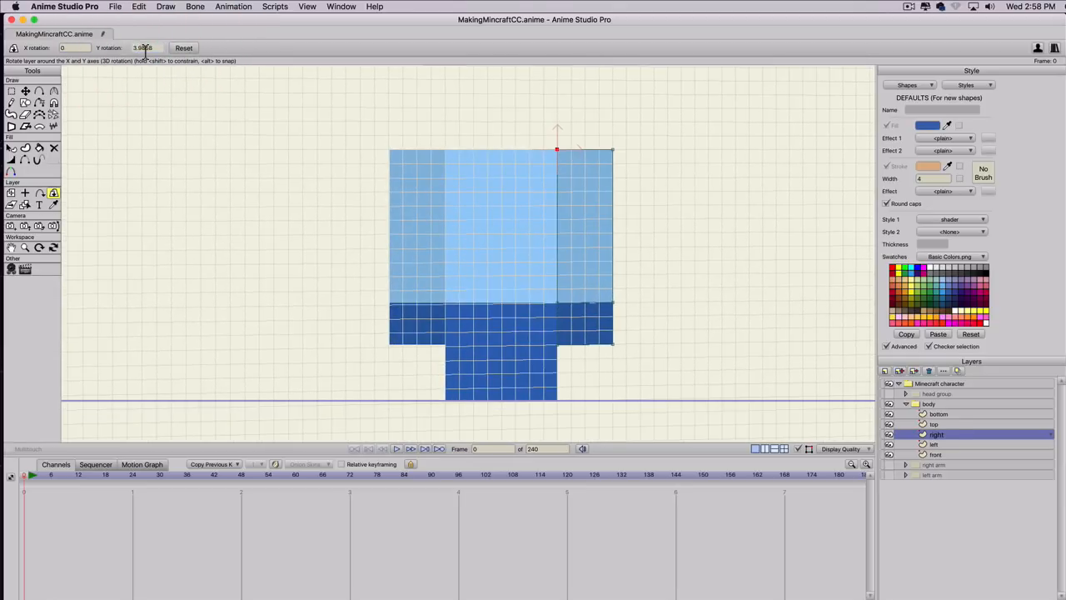
scroll(145, 49, up, 4)
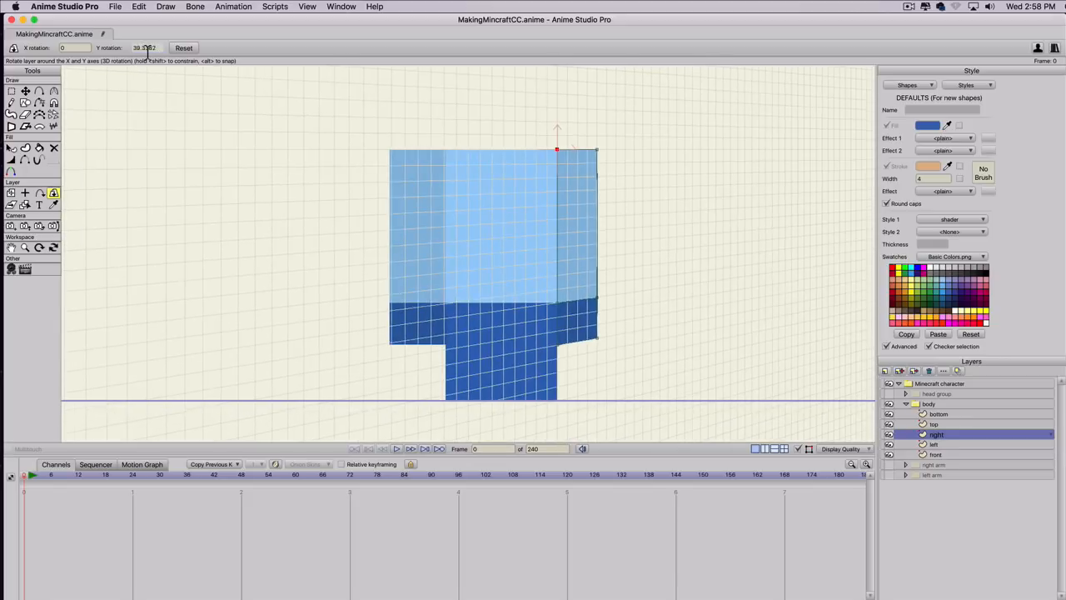
scroll(148, 52, up, 2)
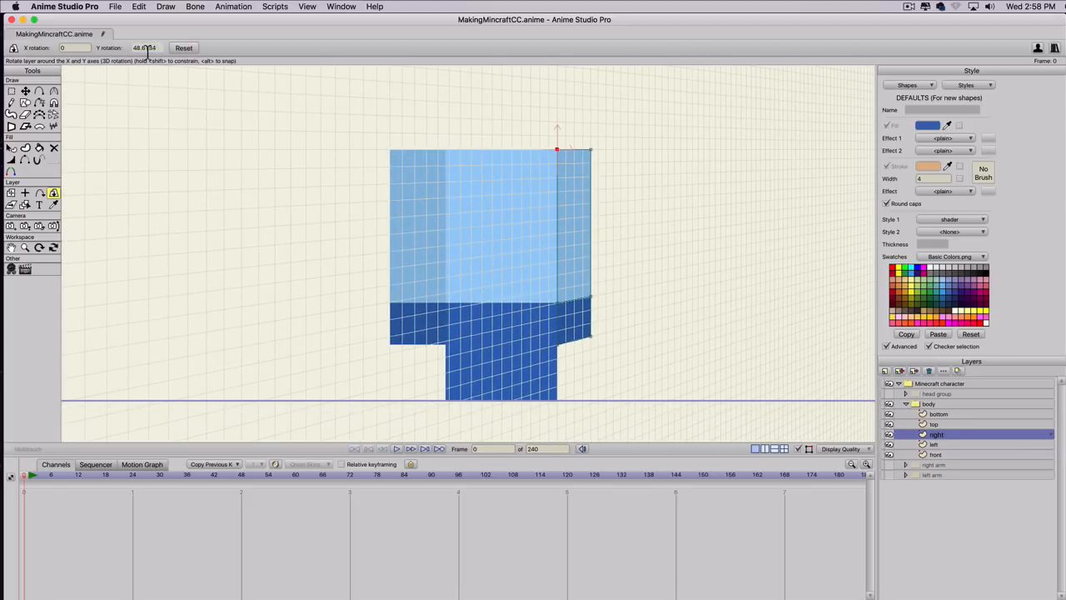
click(60, 48)
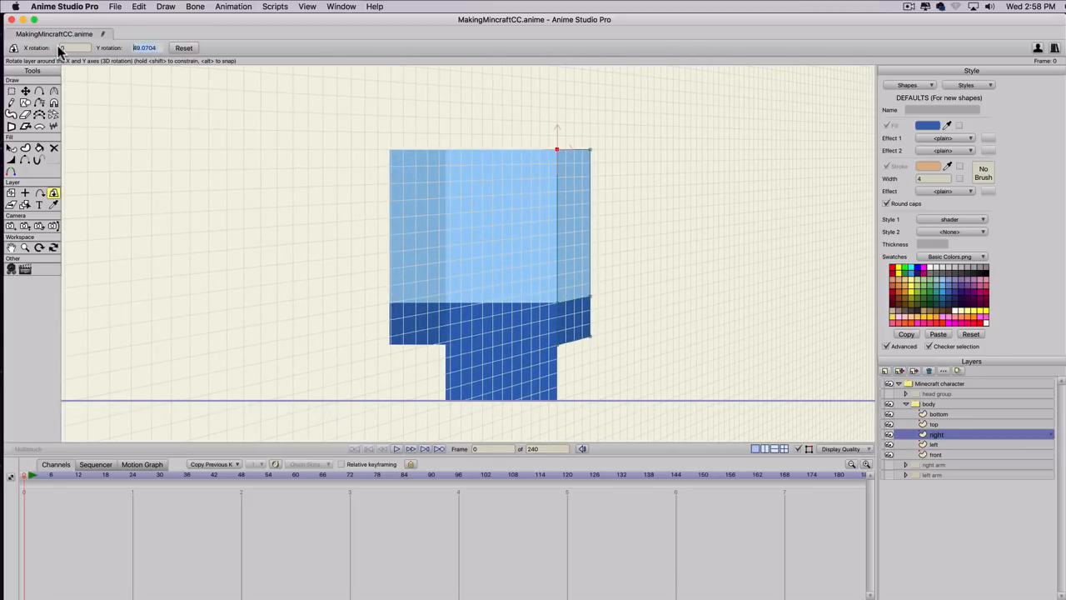
text(90)
key(Return)
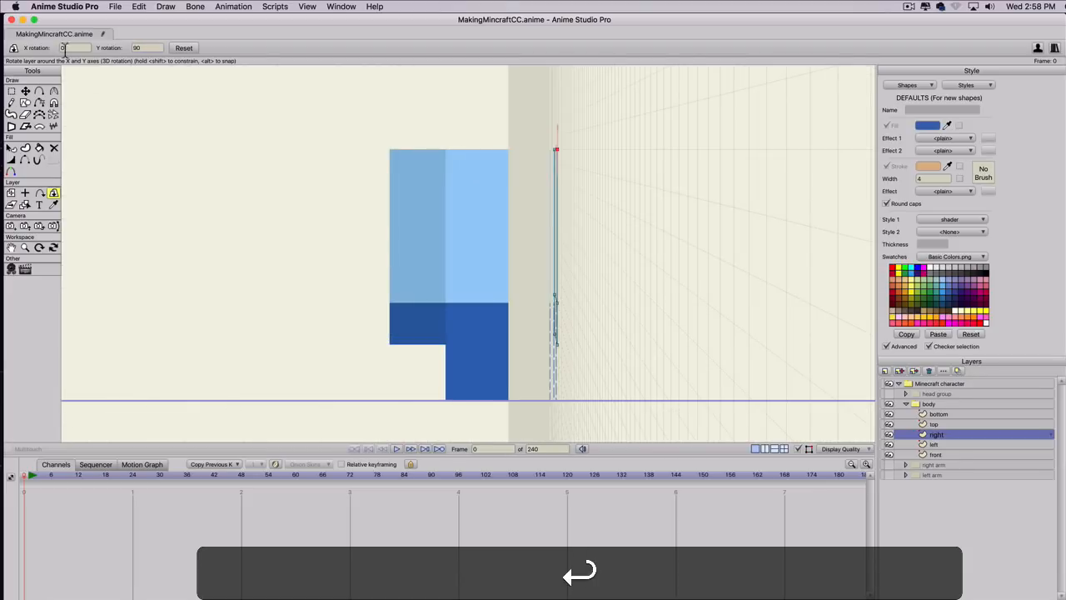
Set the left layer's origin X to -0.2222, copied from the position of its upper-right point.
click(911, 445)
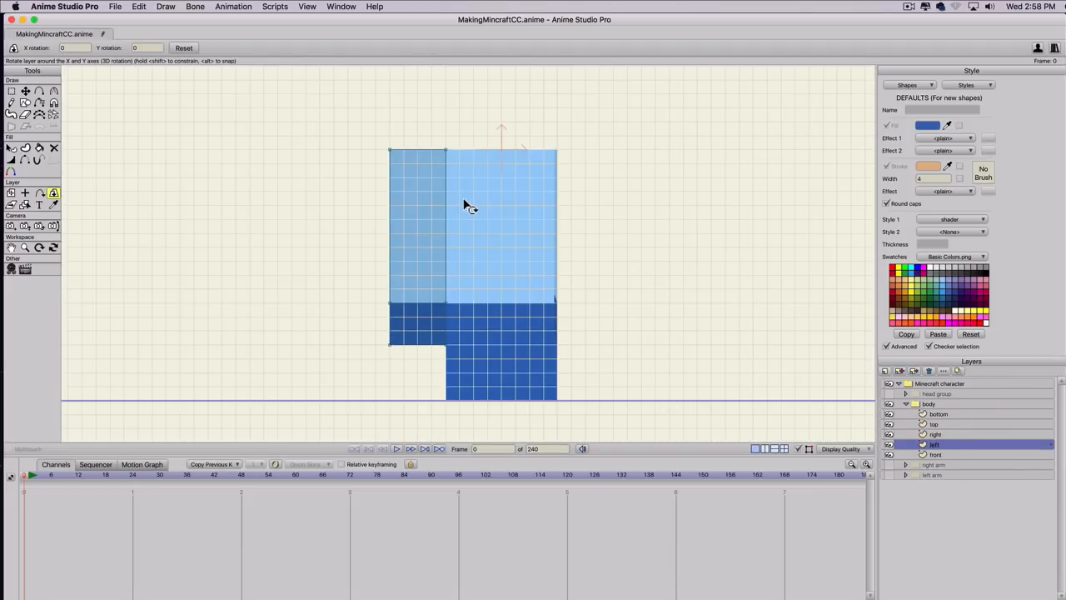
key(g)
click(444, 151)
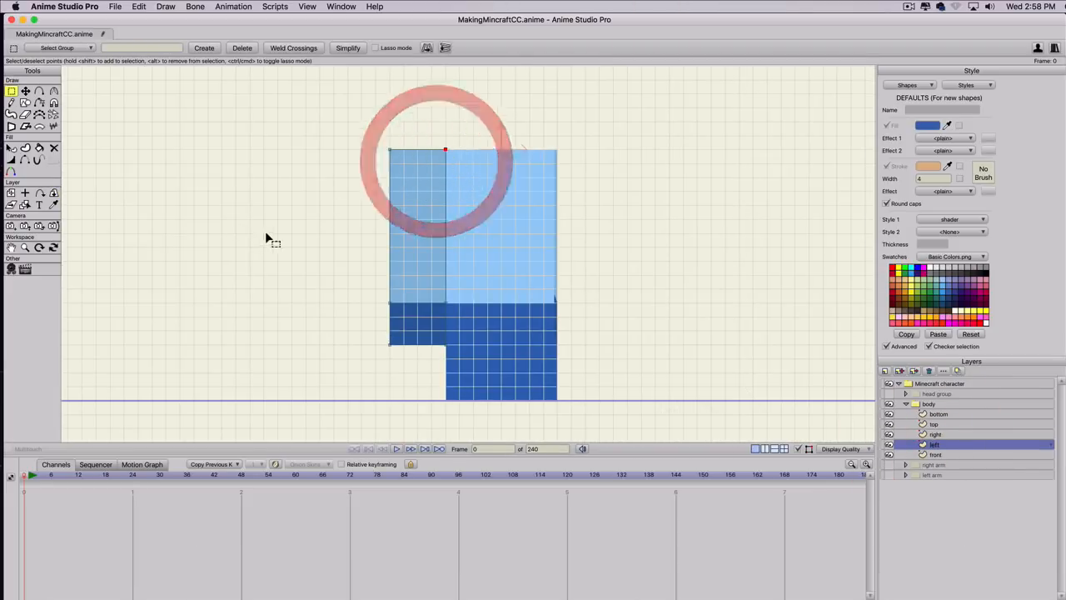
key(t)
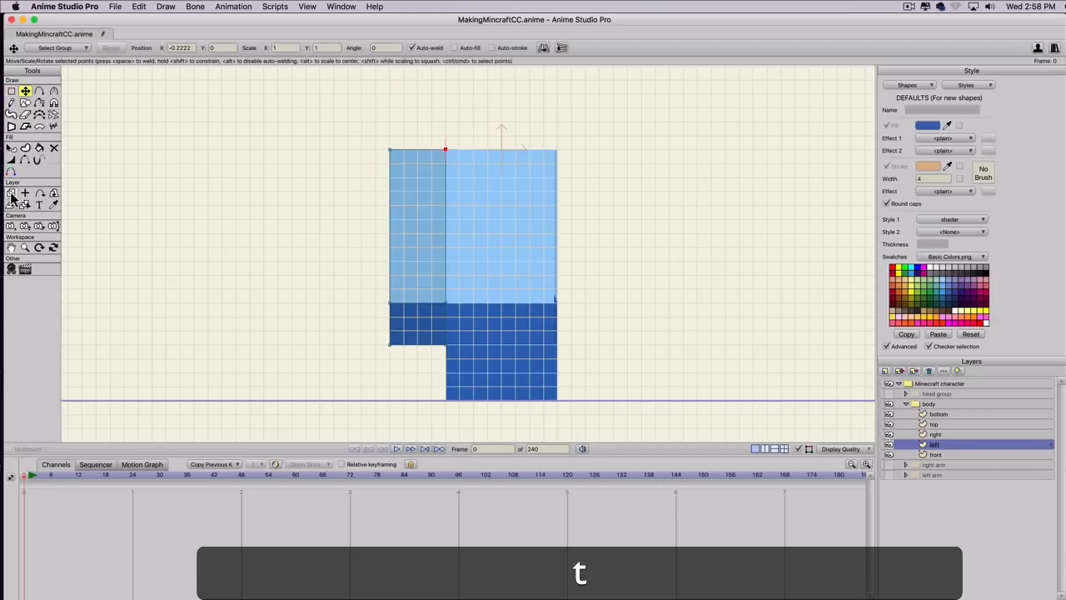
click(143, 46)
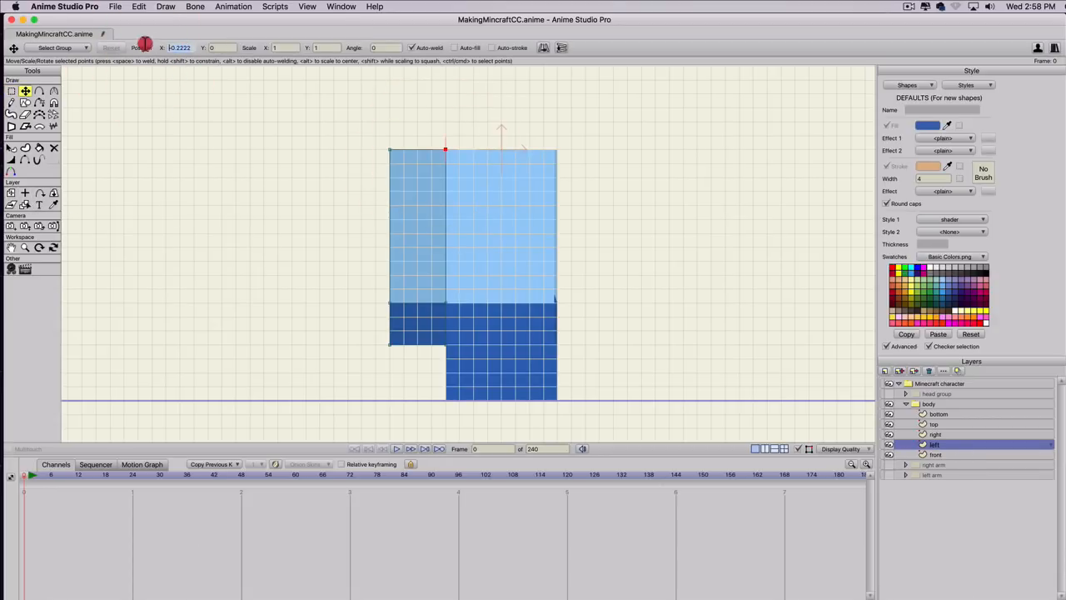
click(106, 43)
key(super+c)
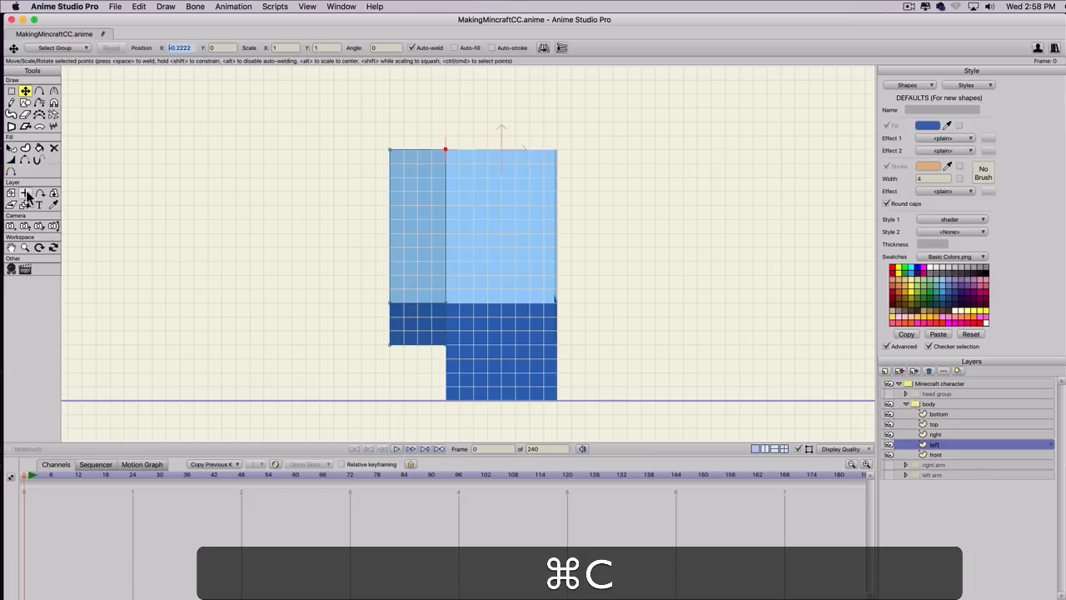
click(25, 193)
click(78, 48)
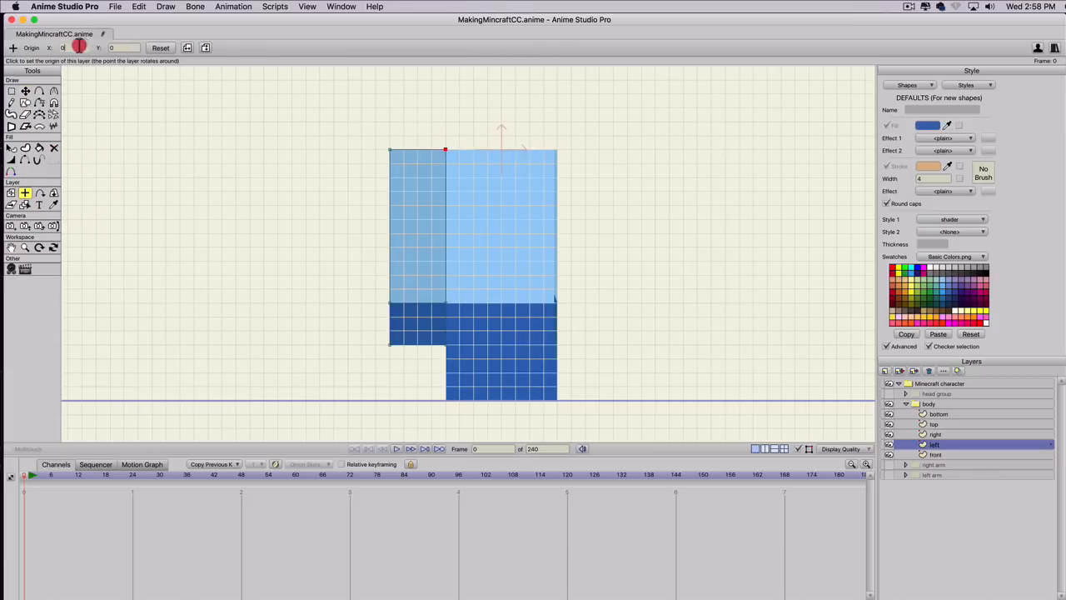
key(super+v)
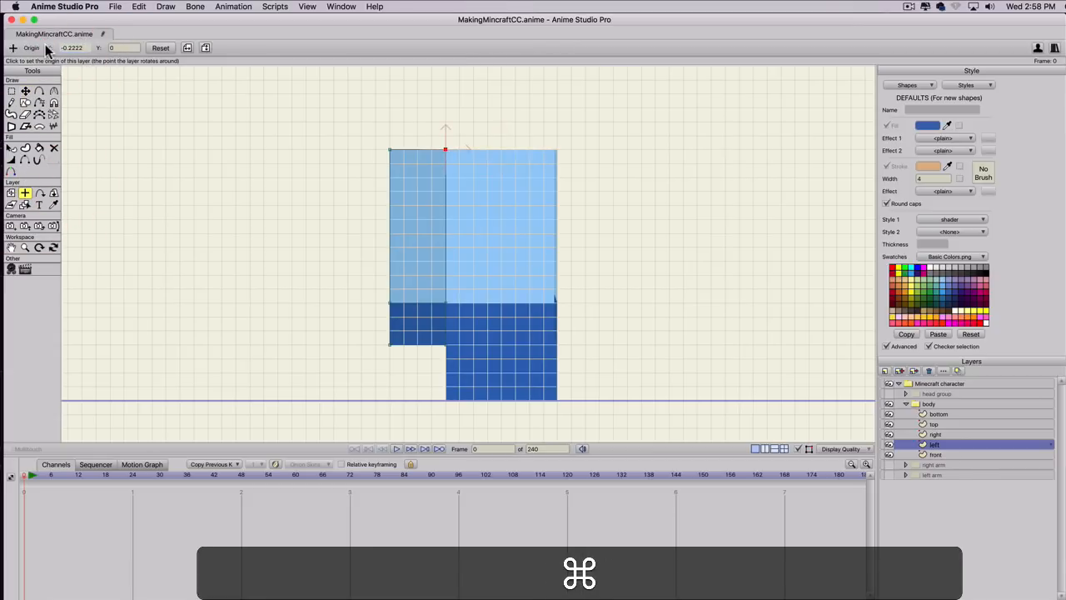
Set the left layer's Y rotation to -90 with Rotate Layer XY to fold the side panel back.
click(50, 193)
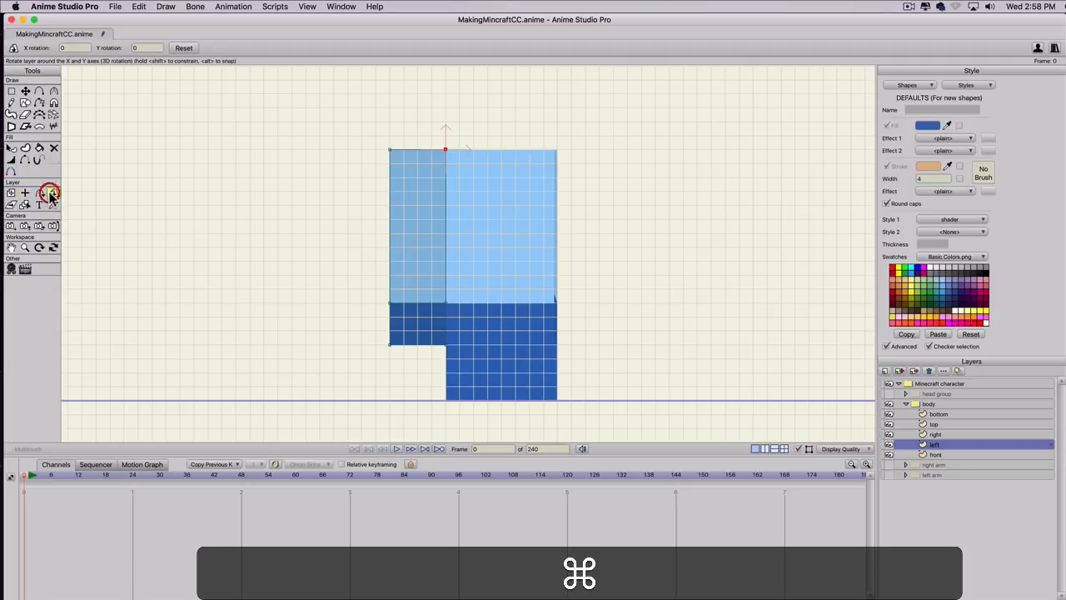
click(150, 48)
key(super+v)
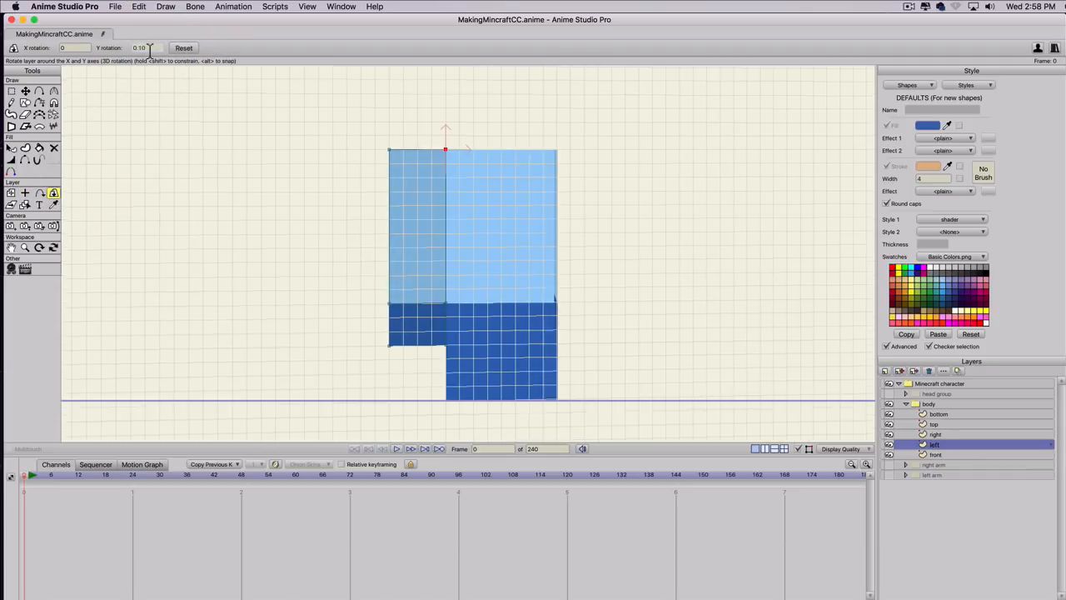
scroll(150, 50, down, 10)
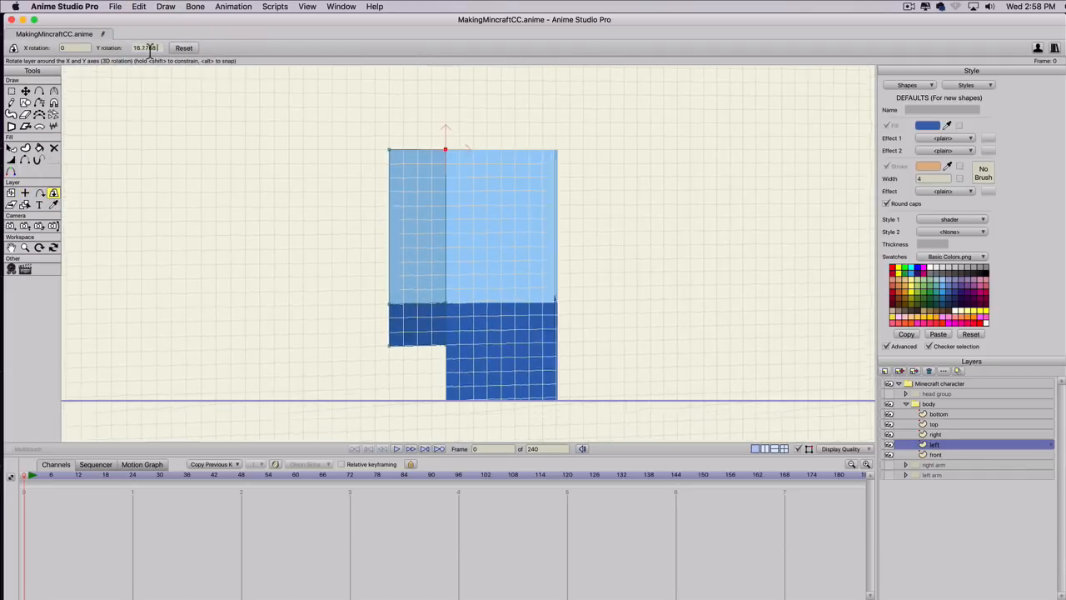
scroll(152, 49, up, 10)
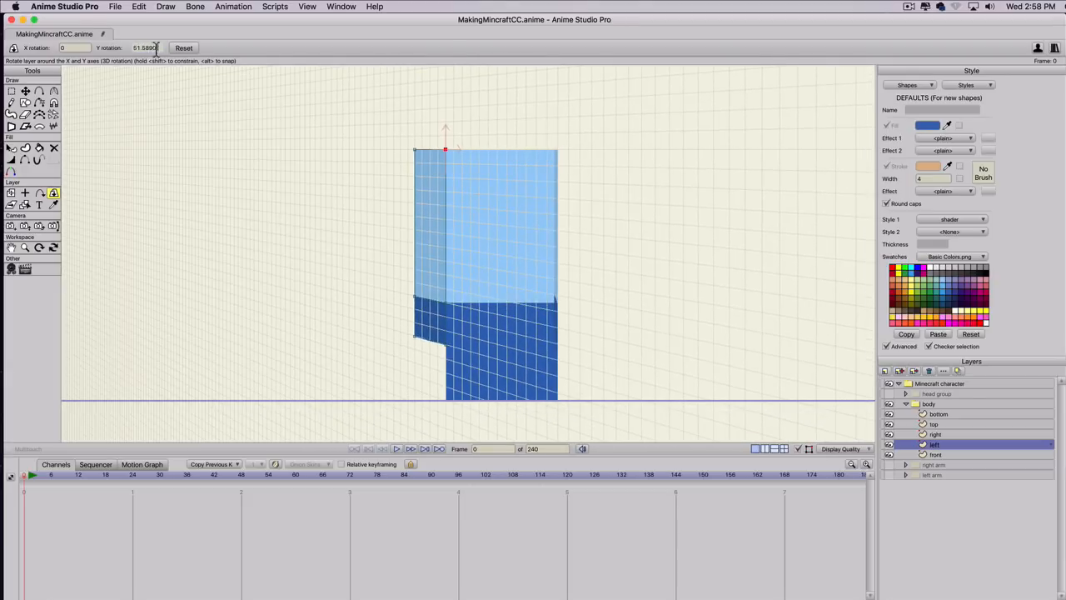
drag(159, 47, 53, 46)
text(-90)
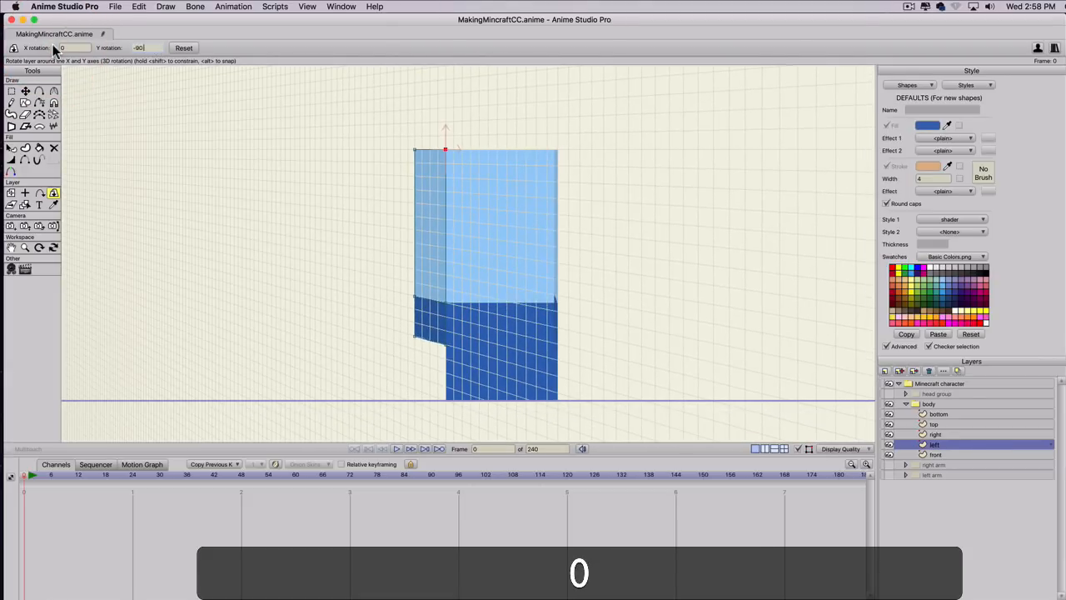
key(Return)
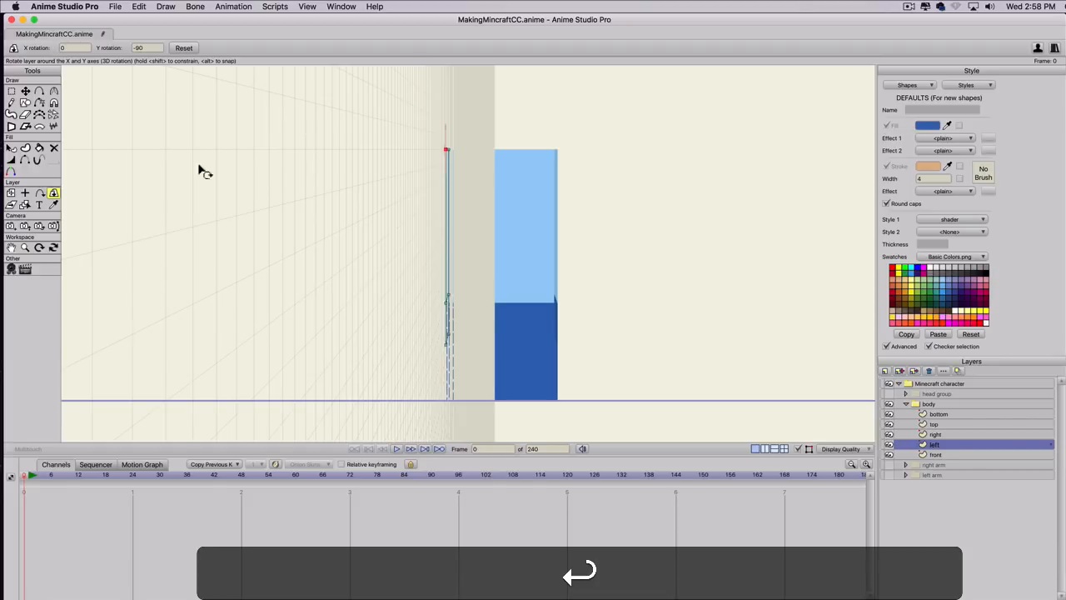
Select the bottom layer and activate Select Points at its rectangle's corner points.
click(937, 413)
key(space)
drag(557, 362, 659, 250)
key(g)
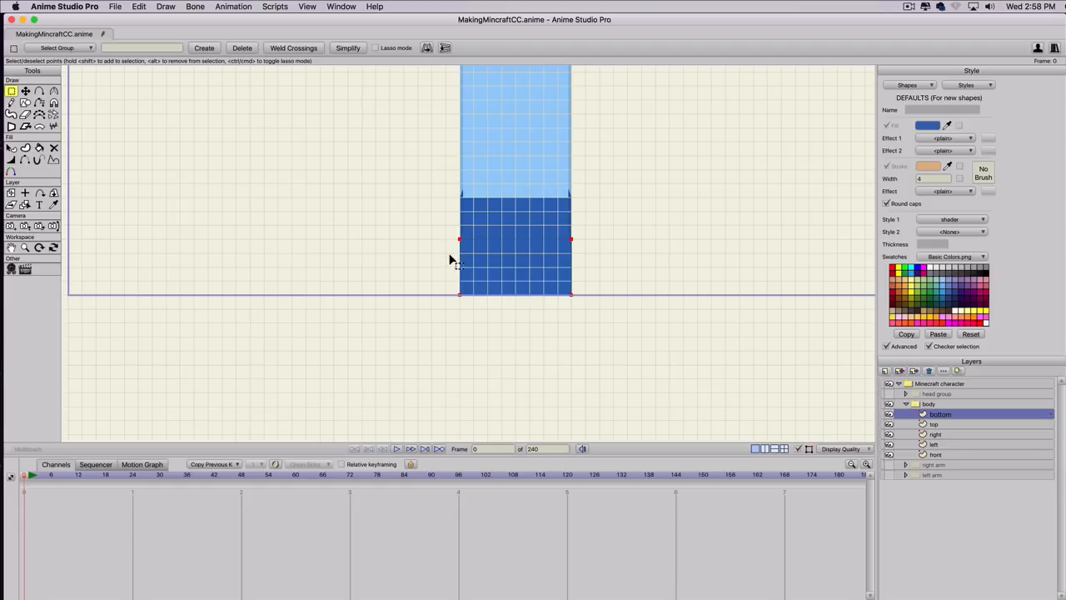
Select only the upper-left point of the bottom layer's rectangle and activate Transform Points.
key(g)
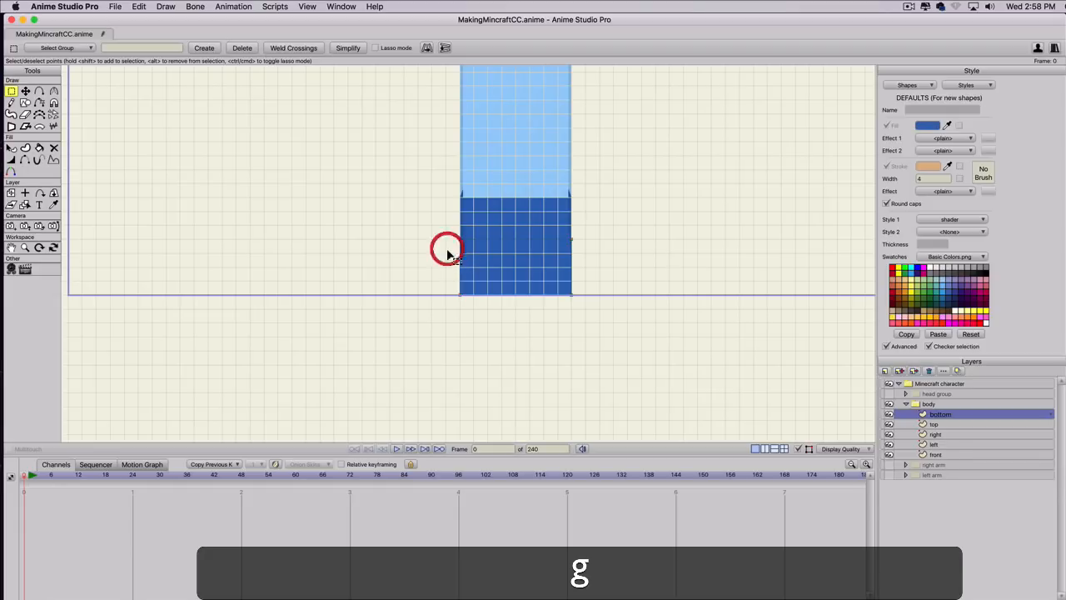
click(447, 249)
drag(447, 246, 488, 236)
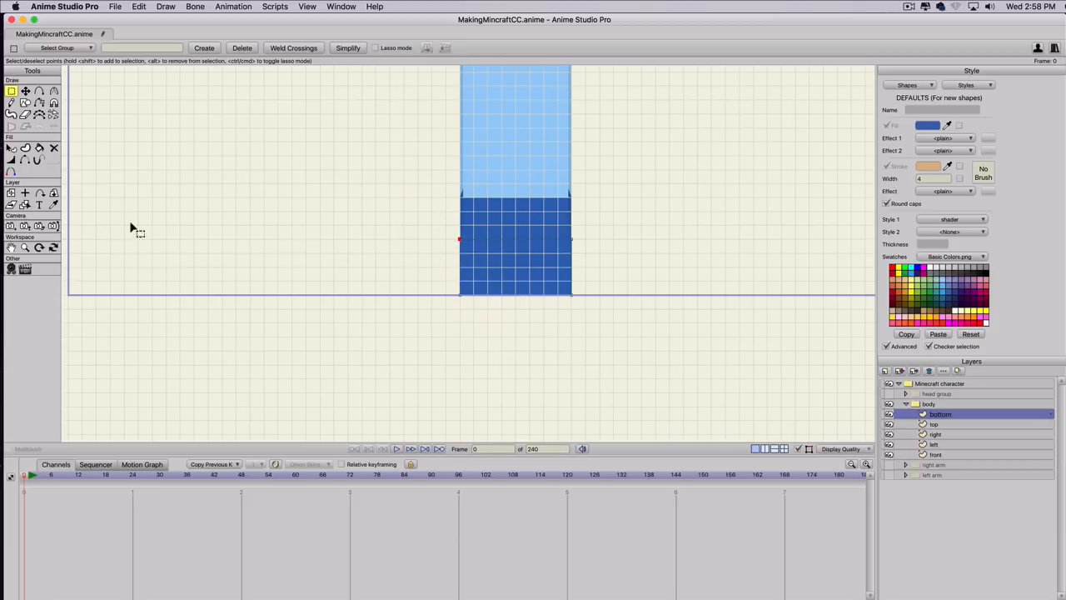
key(t)
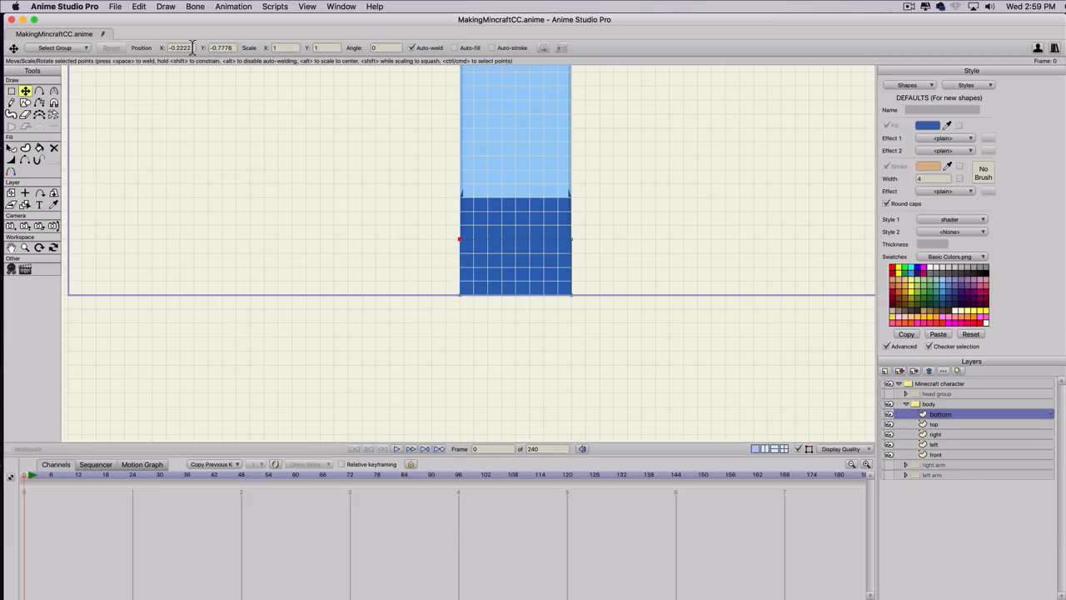
click(146, 47)
drag(146, 48, 131, 47)
key(super+c)
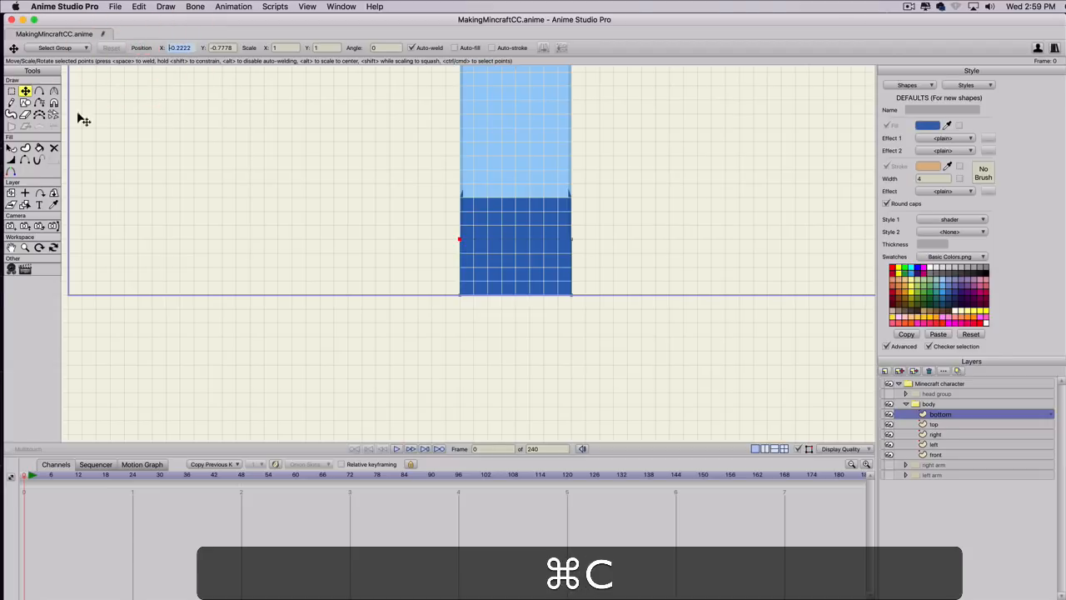
click(25, 192)
click(52, 46)
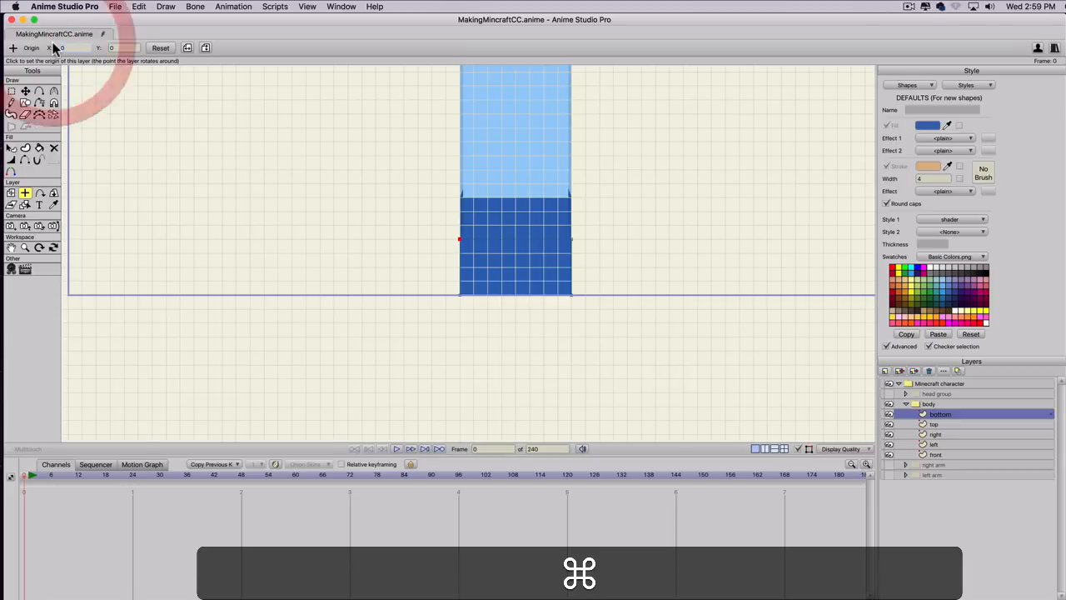
key(super+v)
scroll(452, 188, down, 4)
scroll(453, 189, up, 1)
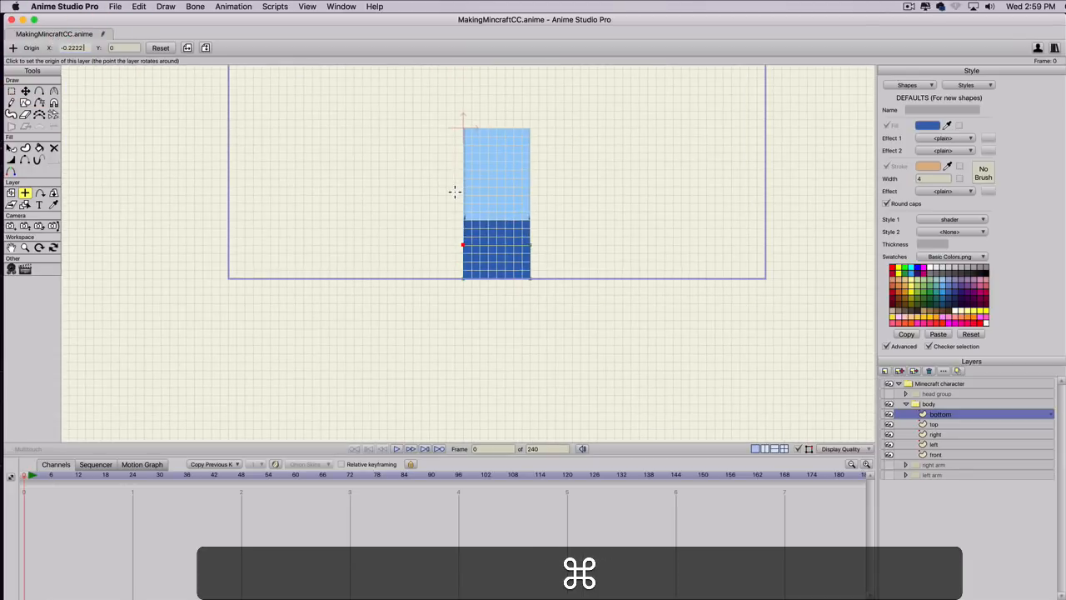
click(153, 50)
click(83, 47)
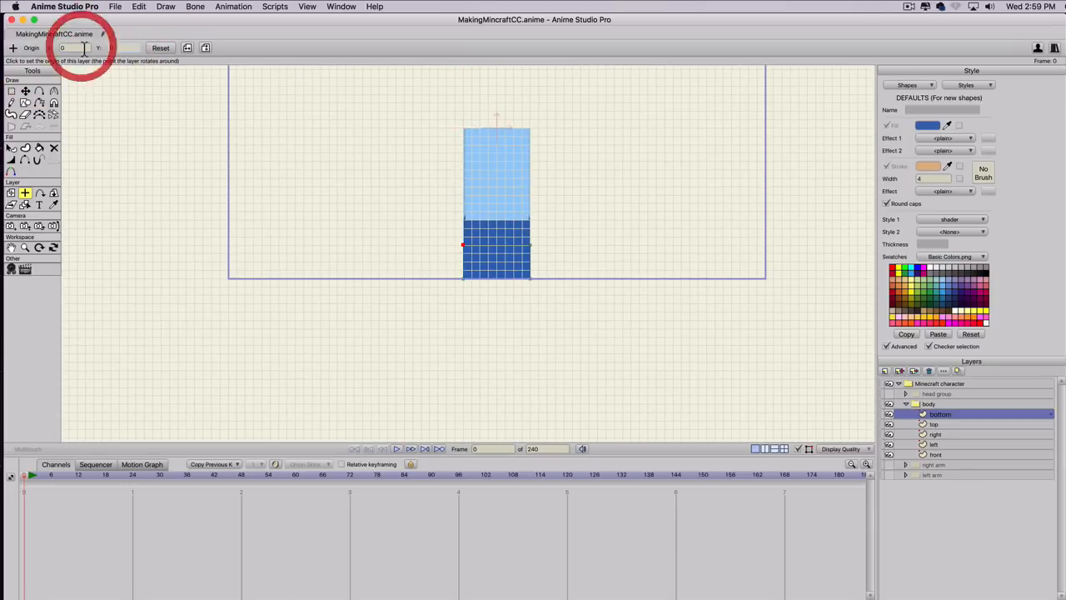
key(Tab)
key(super+v)
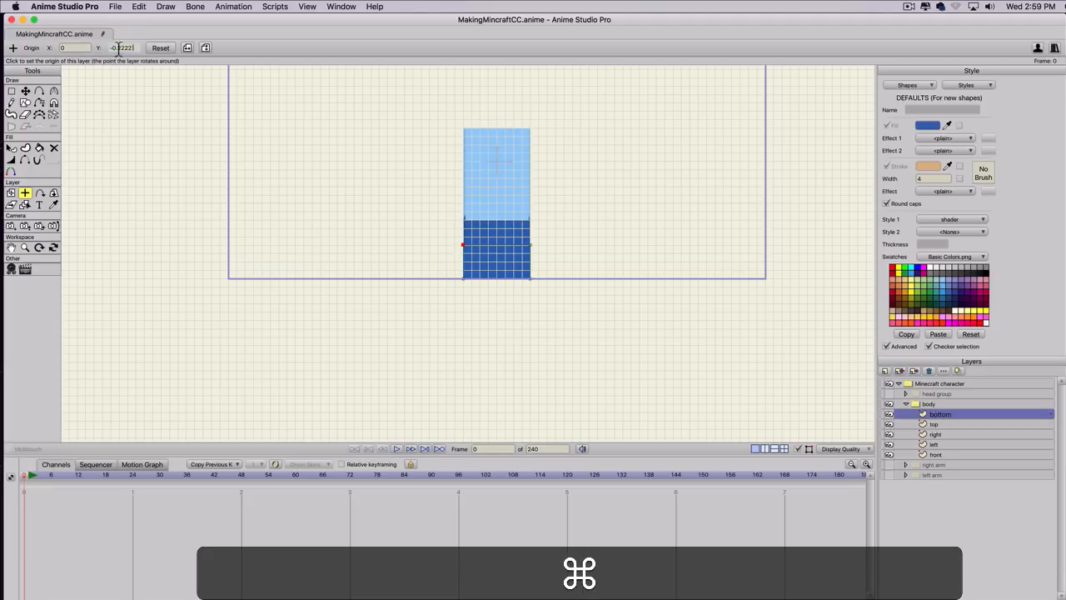
click(160, 48)
click(10, 193)
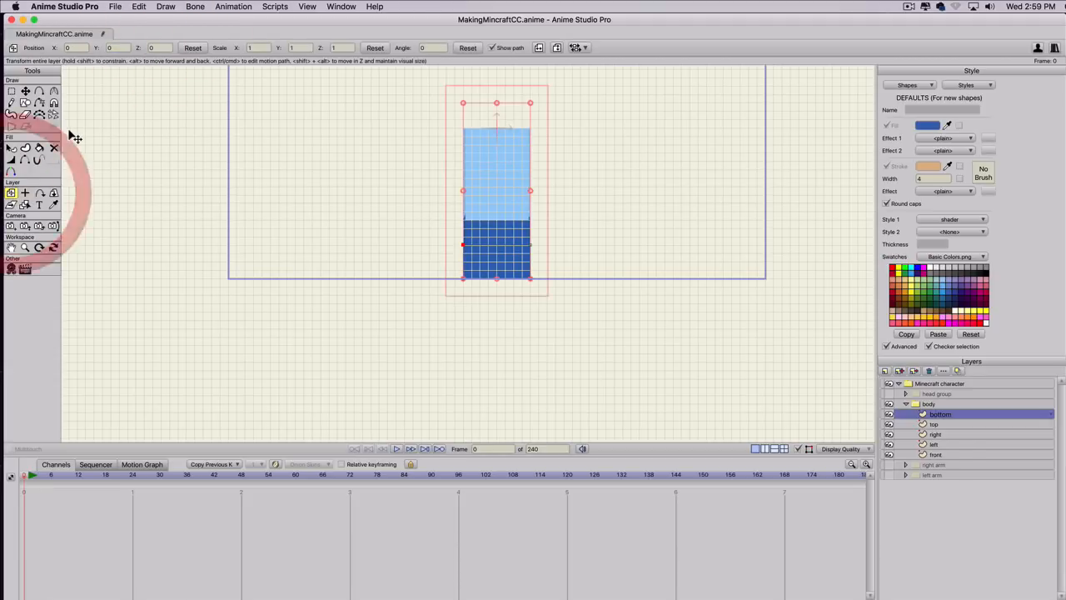
Set the bottom layer's origin Y to -0.7778, copied from the Y position of the selected point.
key(t)
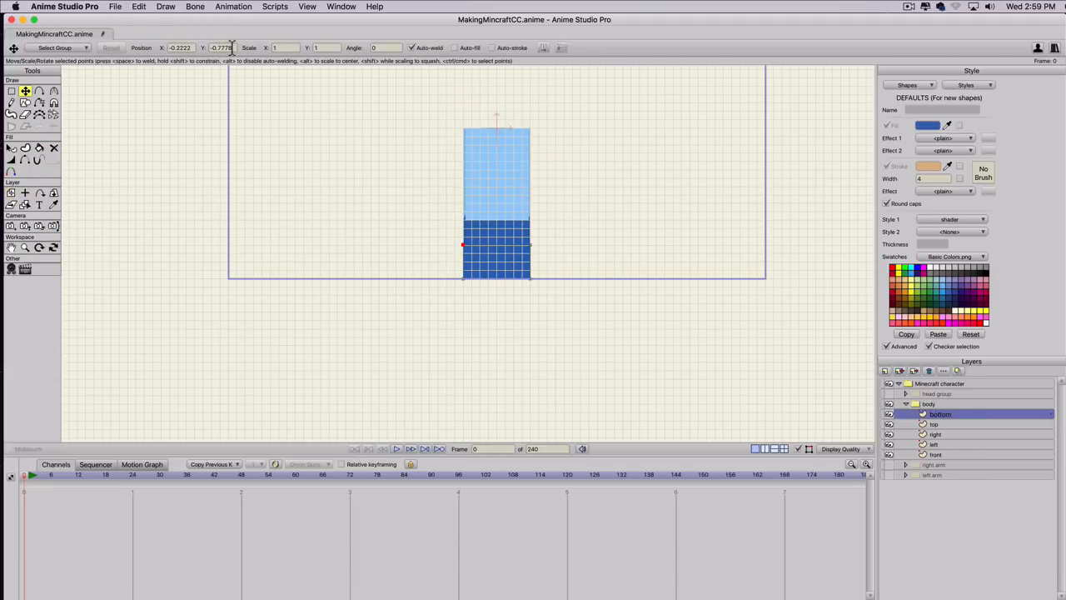
click(197, 47)
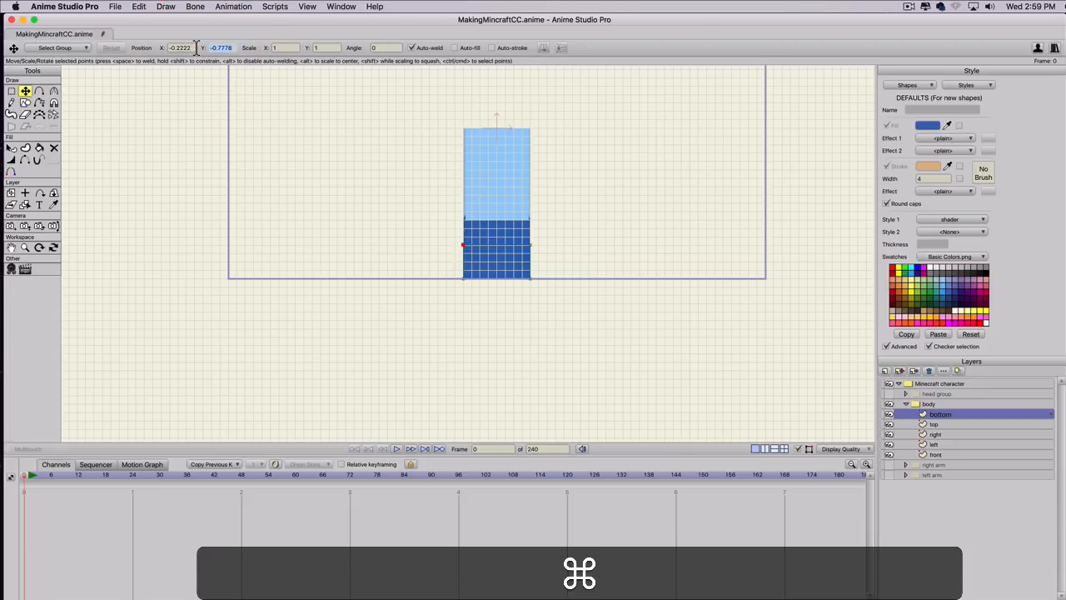
key(super+c)
click(25, 192)
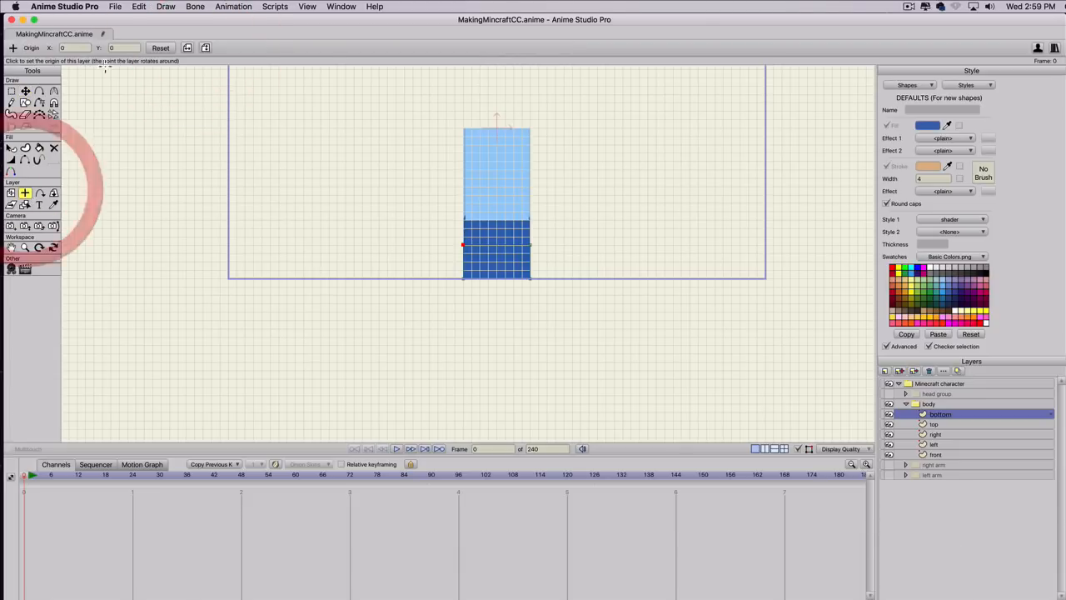
click(70, 40)
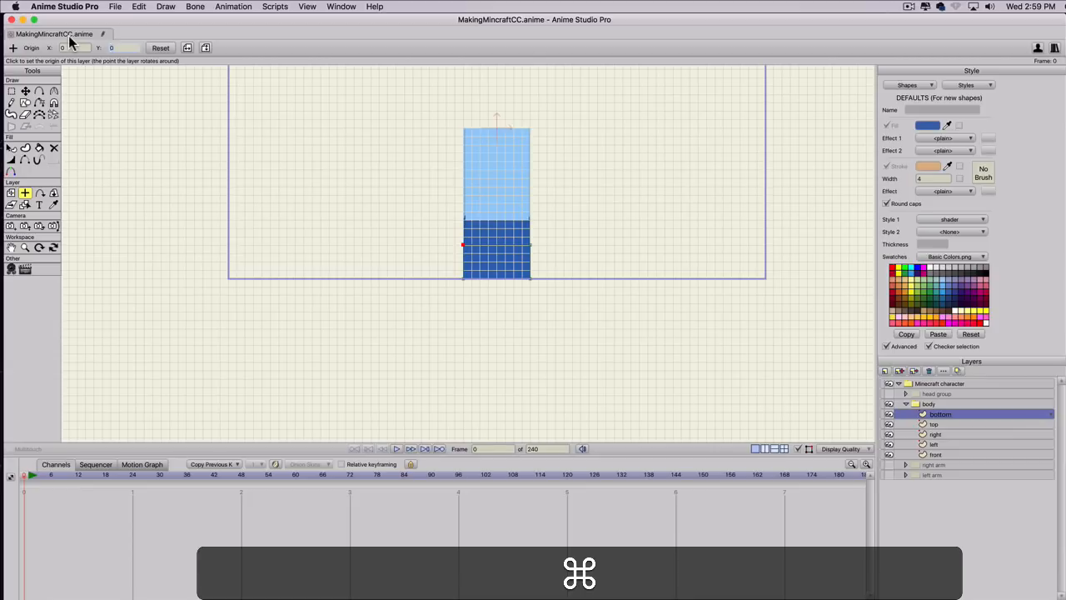
key(super+v)
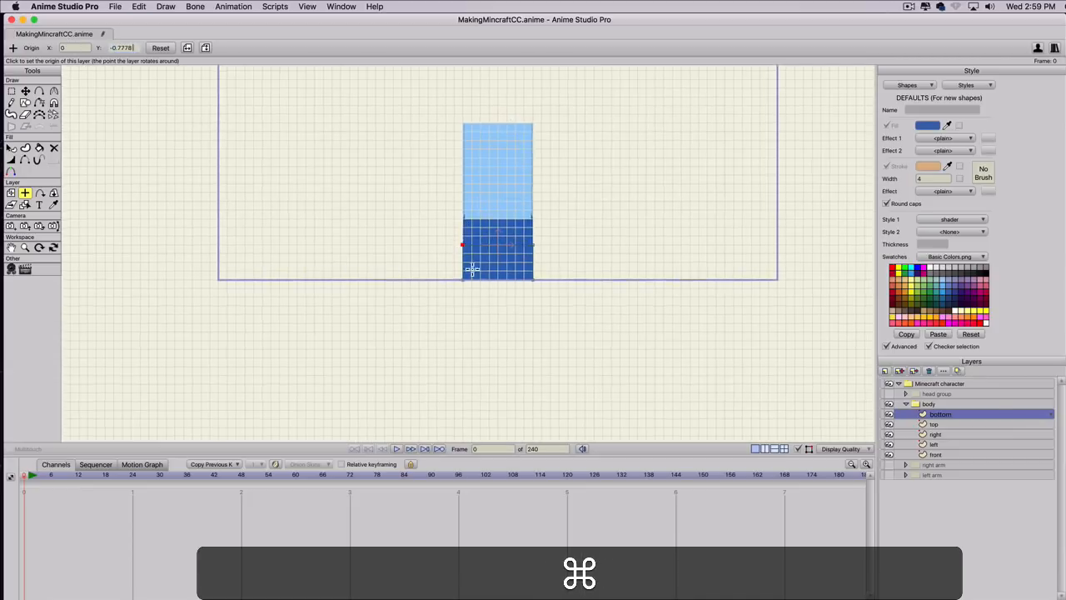
scroll(476, 267, up, 2)
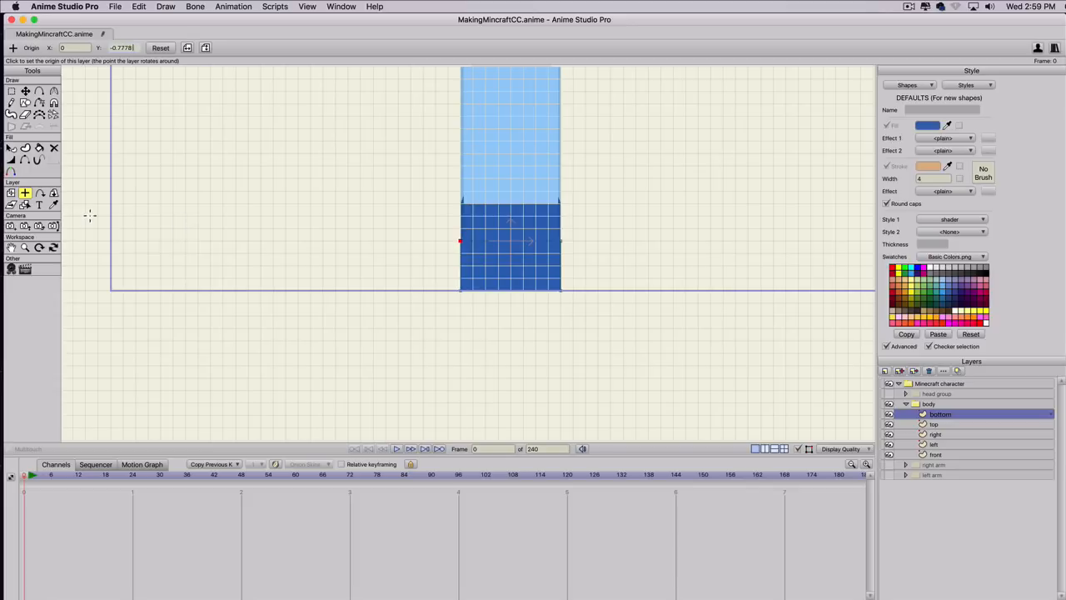
Set the bottom layer's X rotation to 90 with Rotate Layer XY to fold the panel back.
click(53, 193)
click(138, 48)
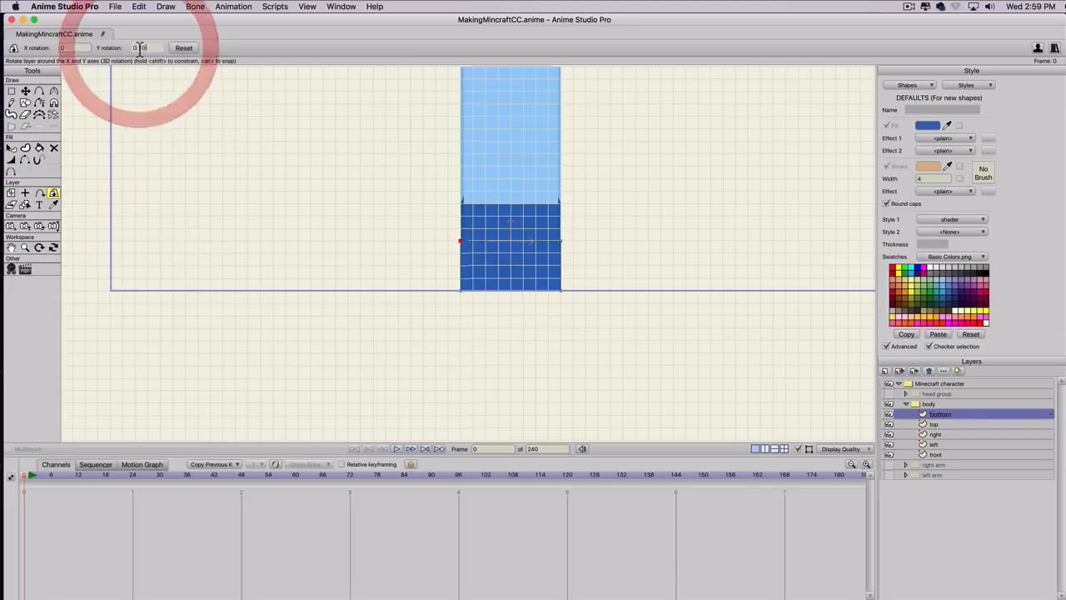
scroll(140, 49, up, 3)
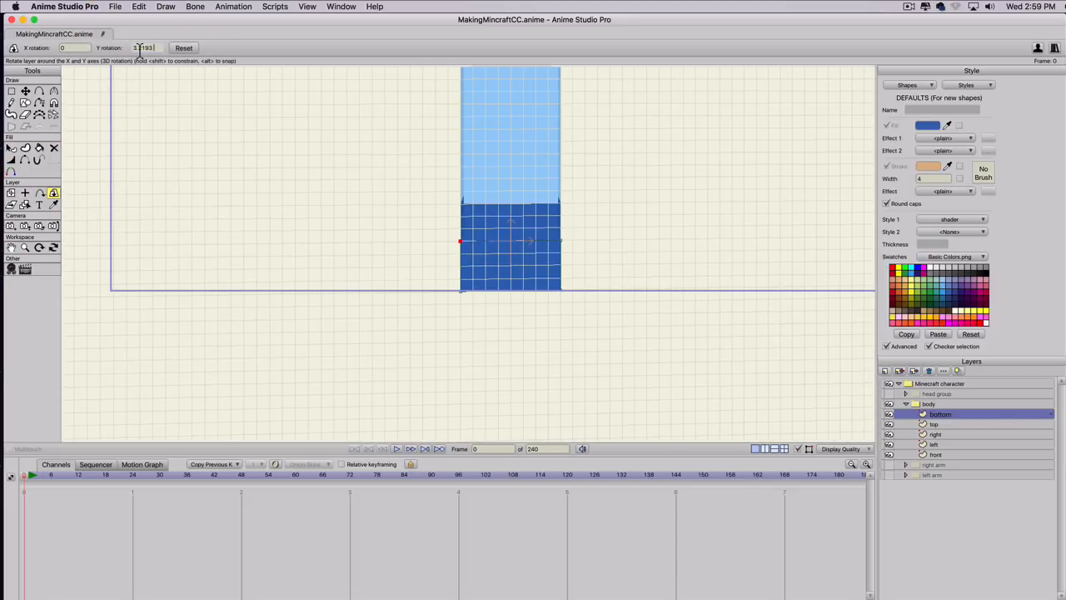
click(183, 47)
click(75, 48)
scroll(76, 47, up, 5)
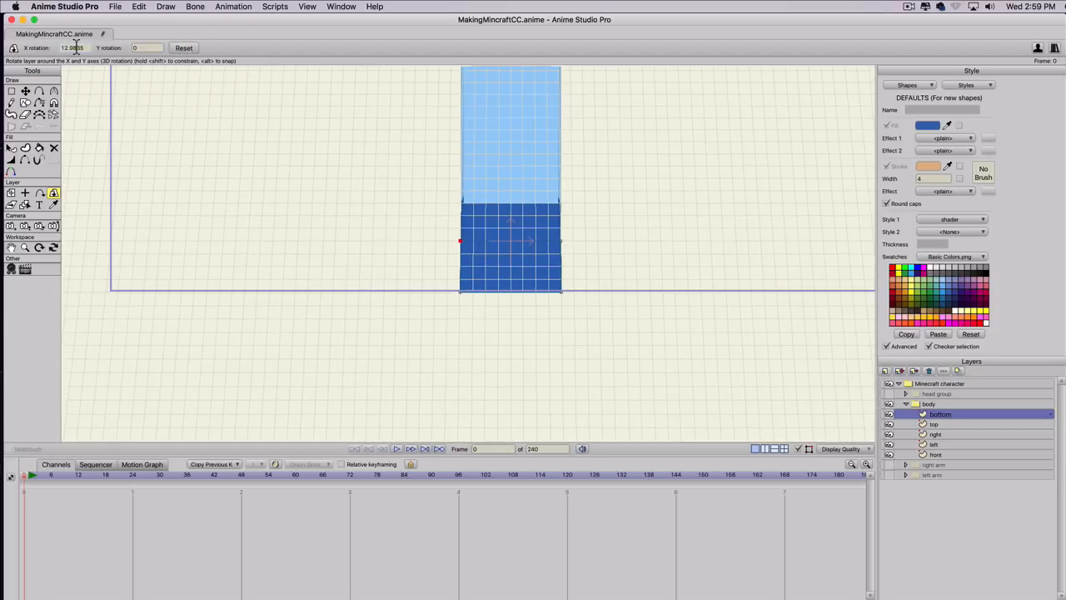
scroll(76, 48, up, 3)
scroll(76, 48, up, 8)
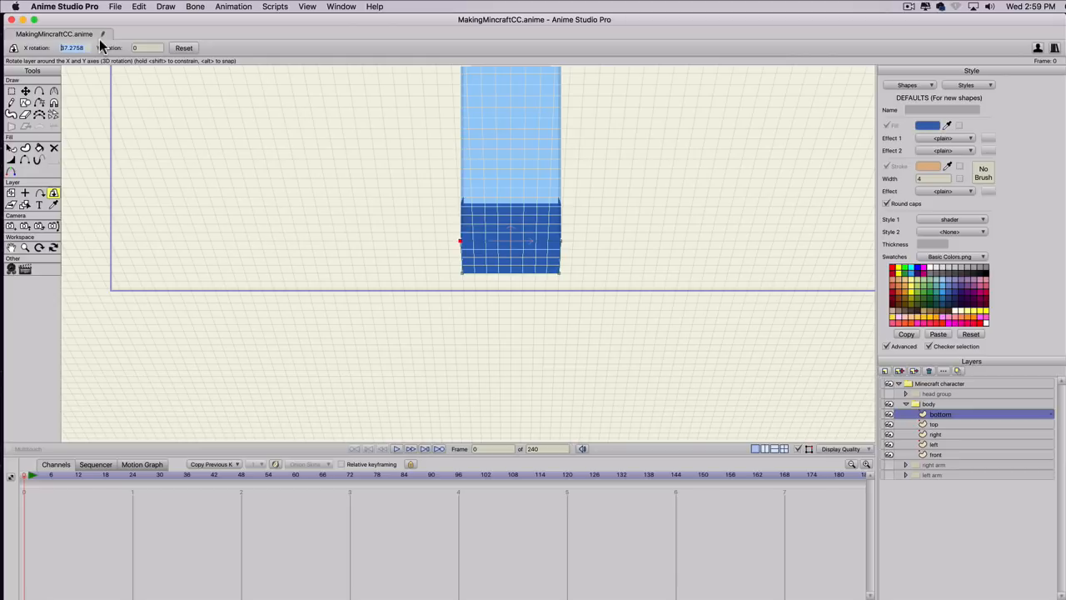
text(90)
key(Return)
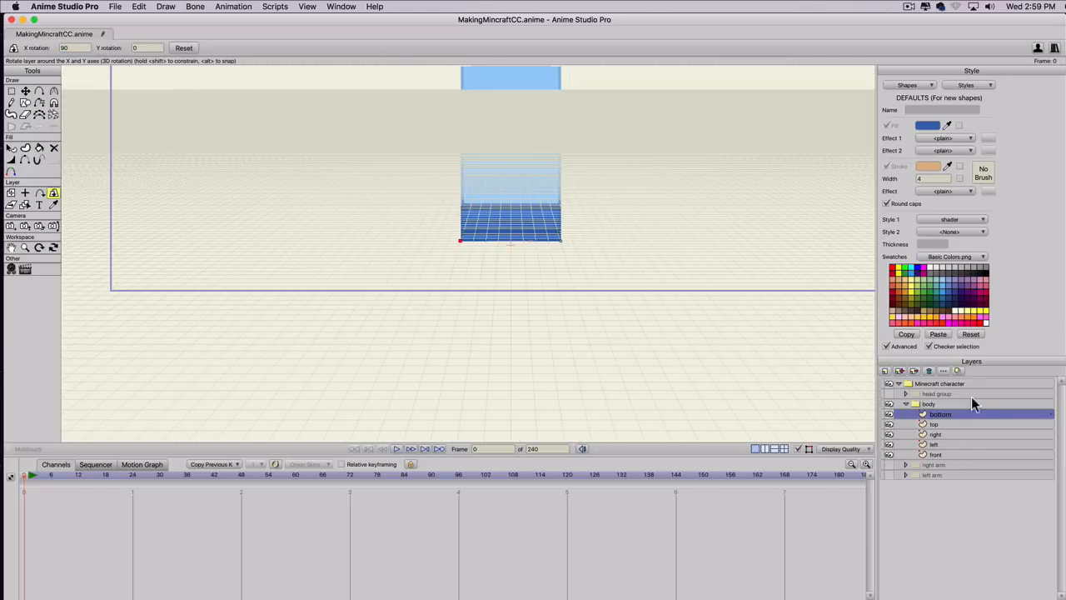
Enable Sort layers by depth and Sort by true distance for the body group.
double_click(937, 403)
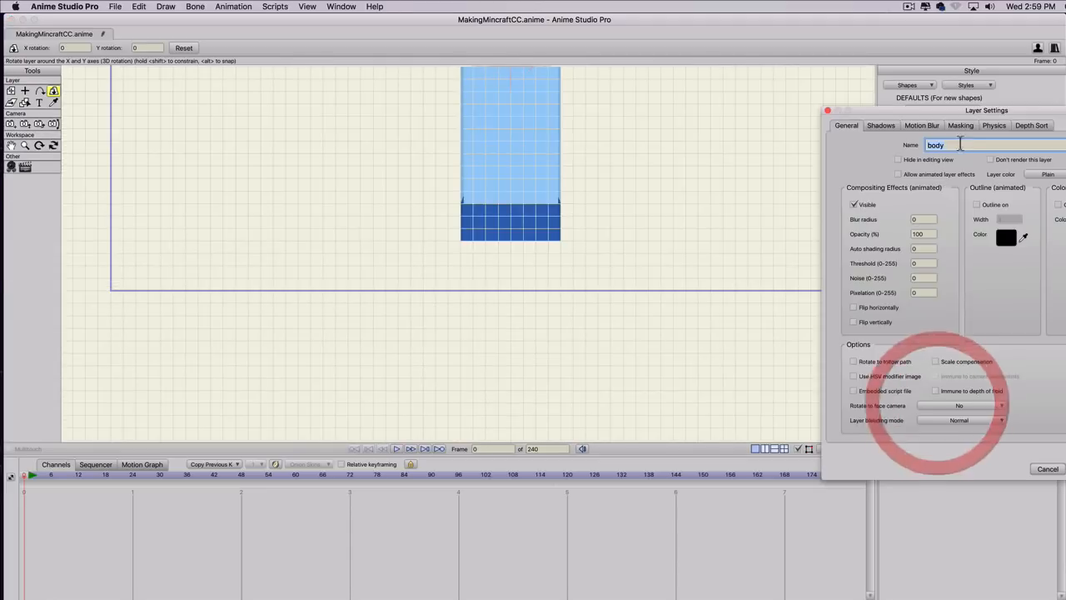
click(1031, 125)
click(947, 160)
click(947, 175)
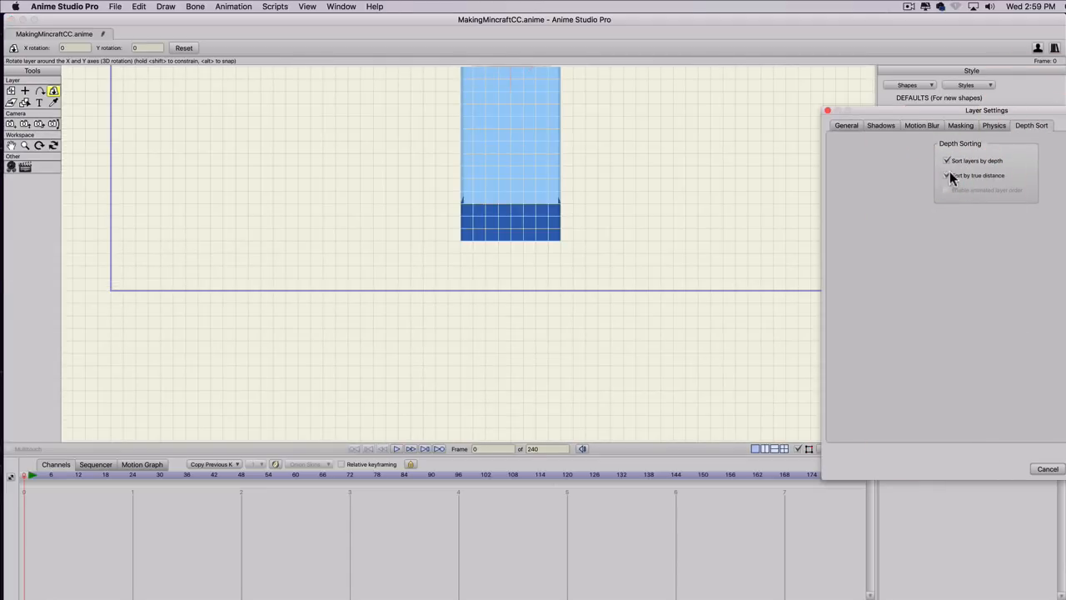
click(1051, 467)
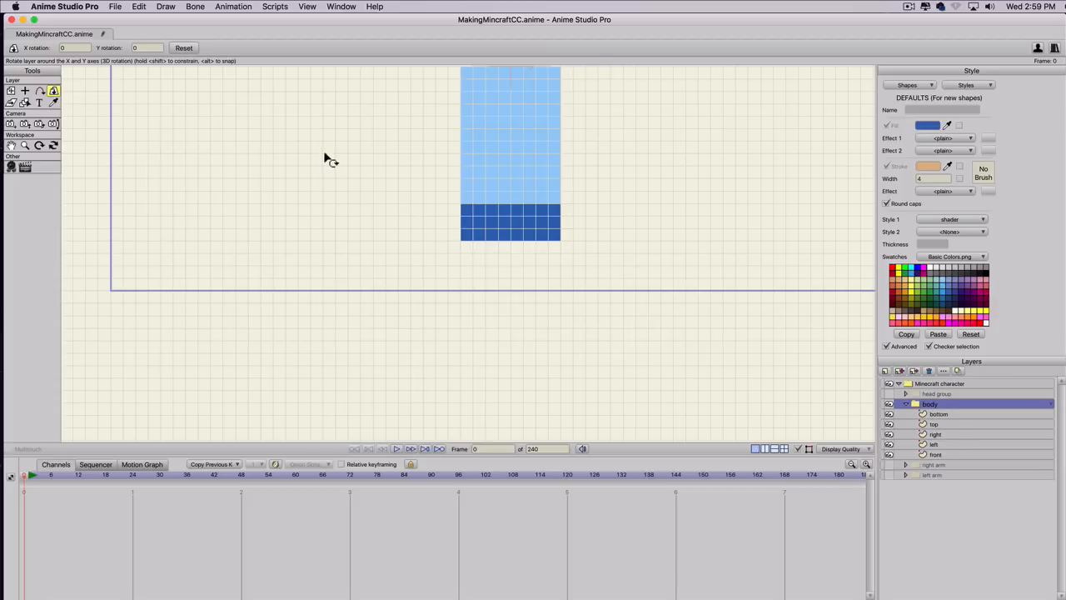
Hide the grid and rotate the body group in 3D to check its folded panels from several sides.
drag(325, 158, 581, 164)
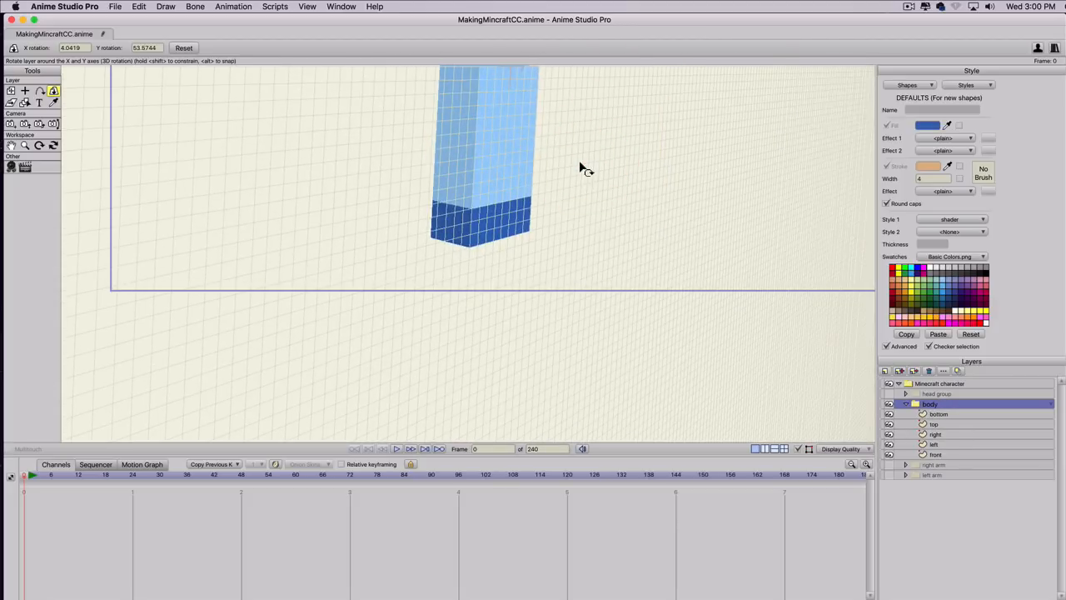
key(super+g)
drag(411, 171, 503, 203)
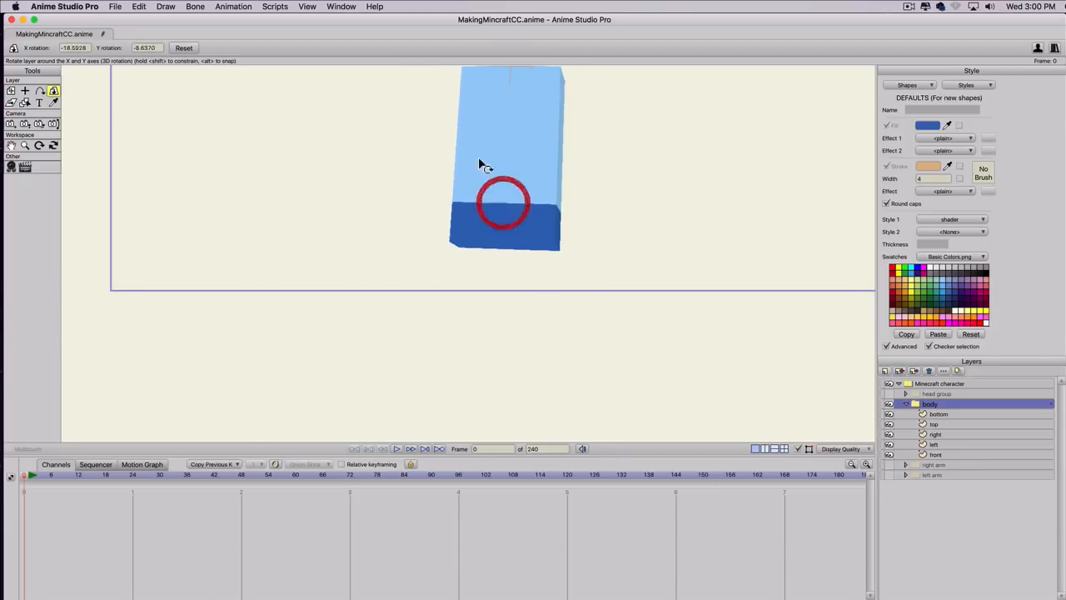
key(space)
drag(422, 157, 427, 277)
drag(402, 217, 481, 214)
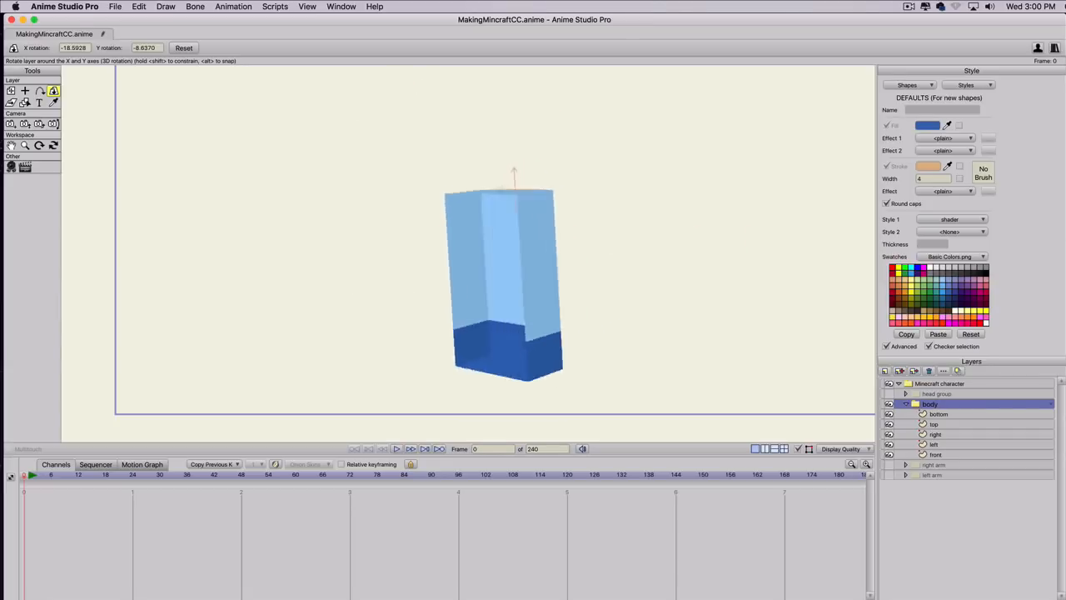
drag(1058, 217, 522, 260)
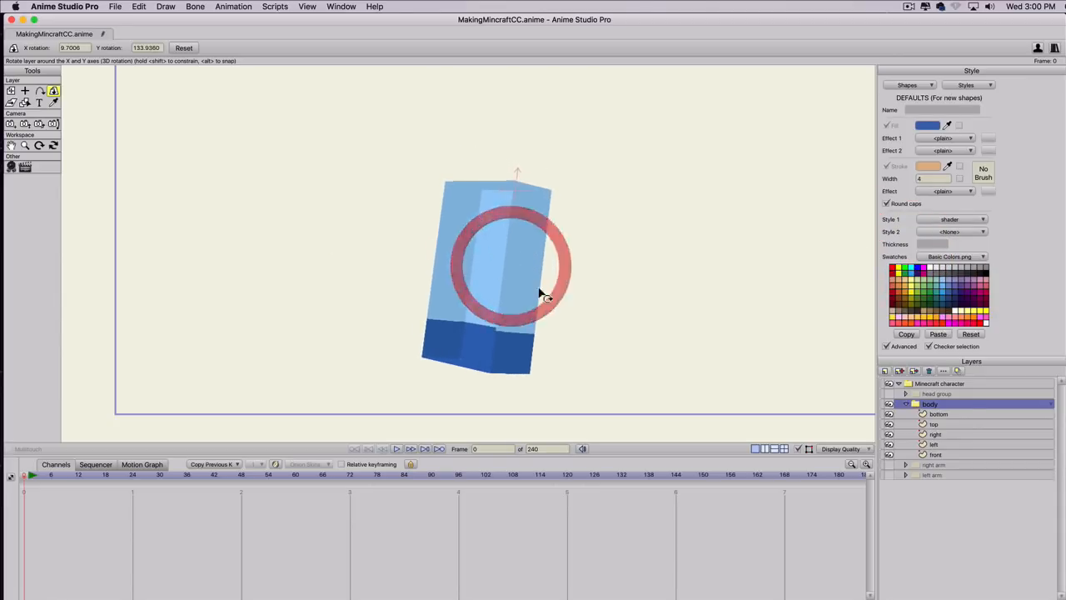
Duplicate the body's front layer and name the copy back.
click(934, 456)
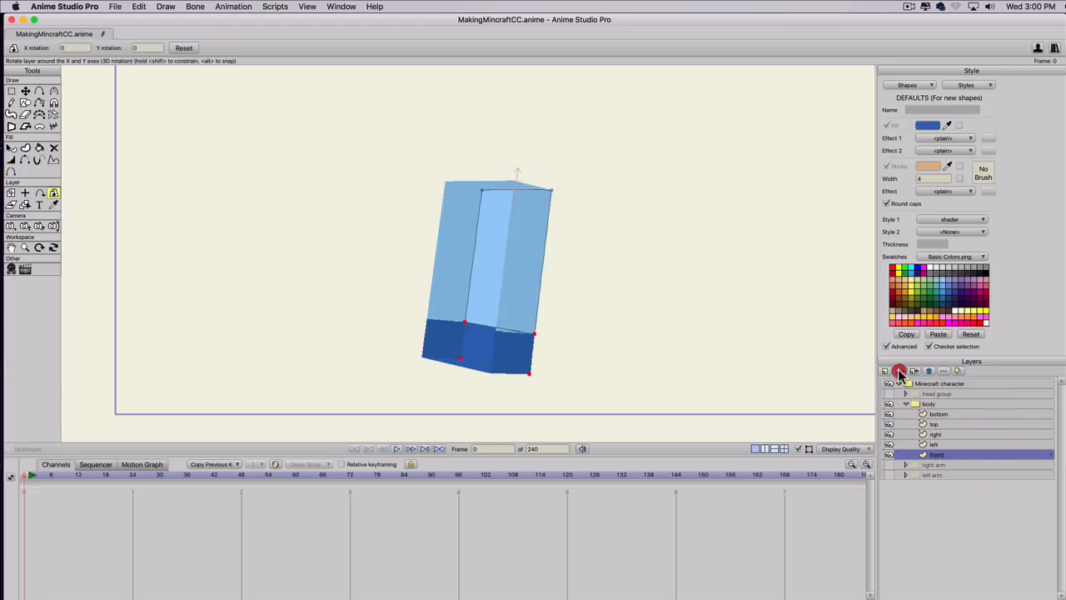
click(900, 372)
text(back)
key(Return)
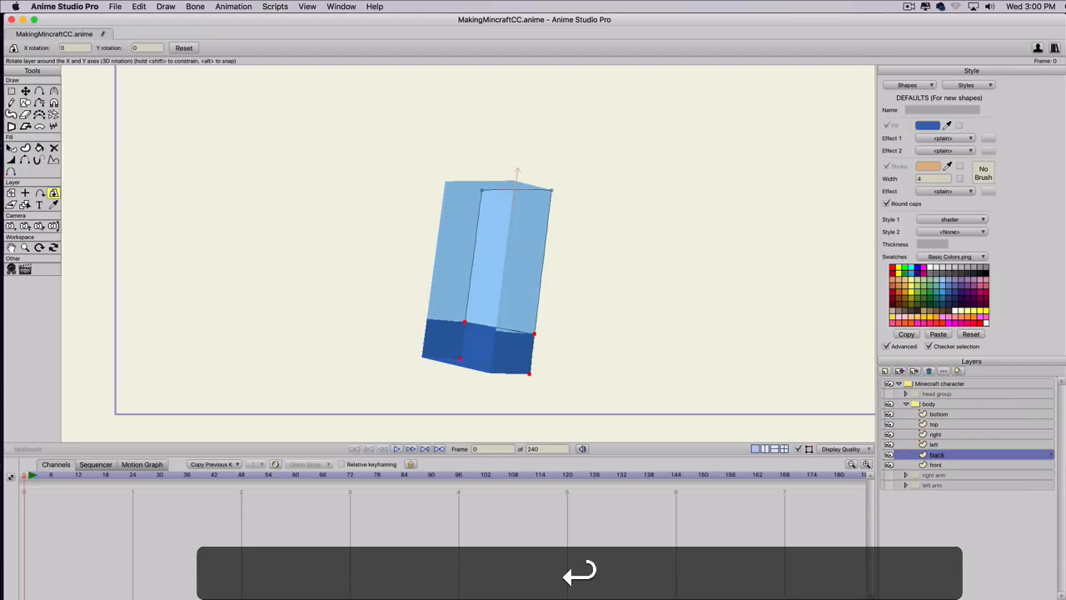
Offset the back layer by .2233 in Z to close the rear of the body.
click(11, 192)
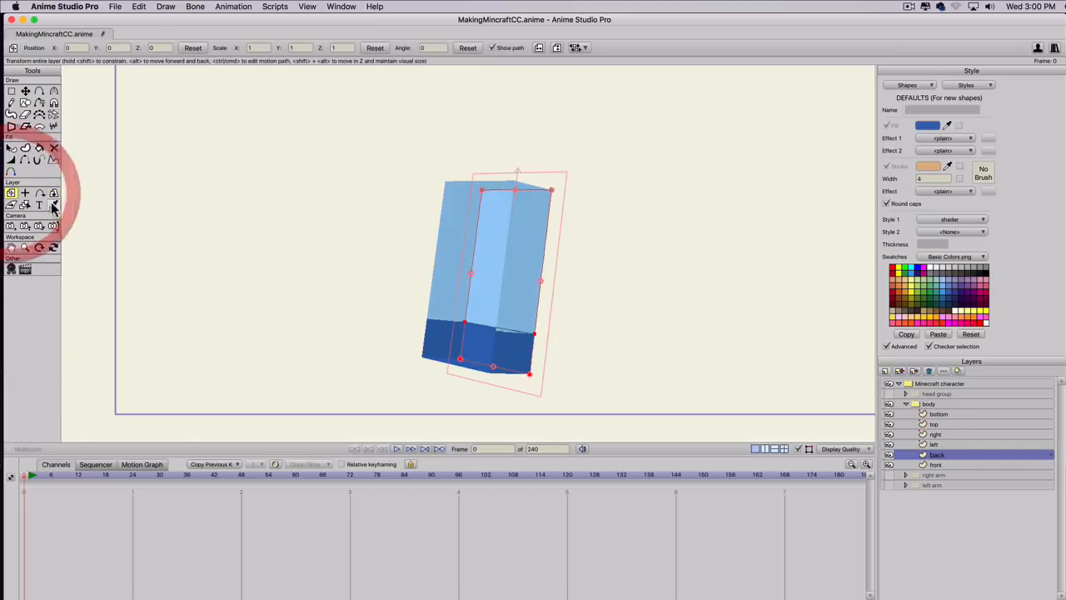
double_click(154, 48)
text(0.233)
key(Return)
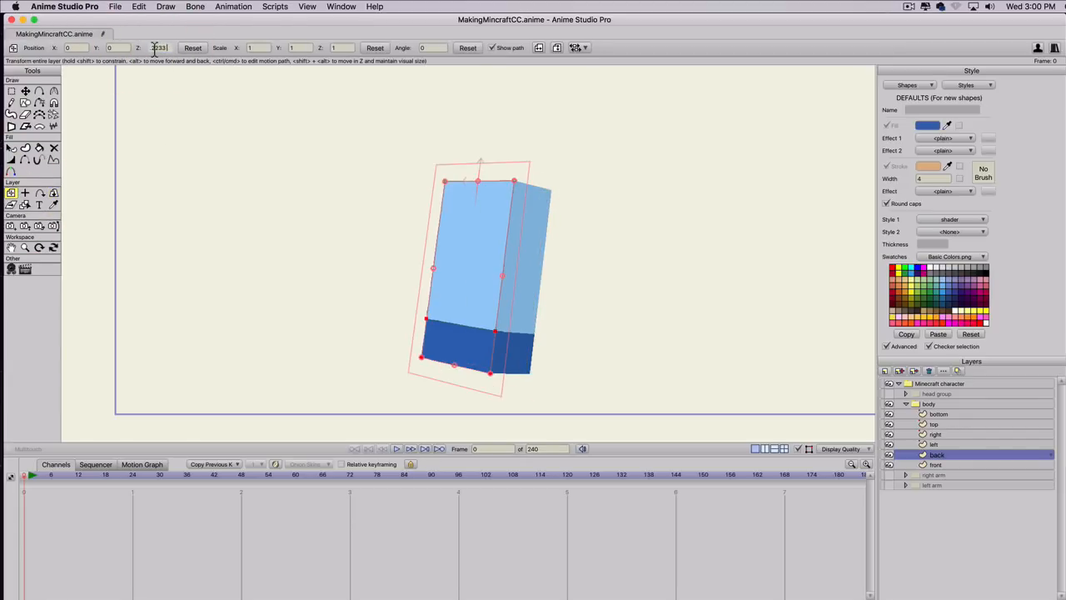
scroll(459, 208, down, 1)
scroll(448, 204, up, 5)
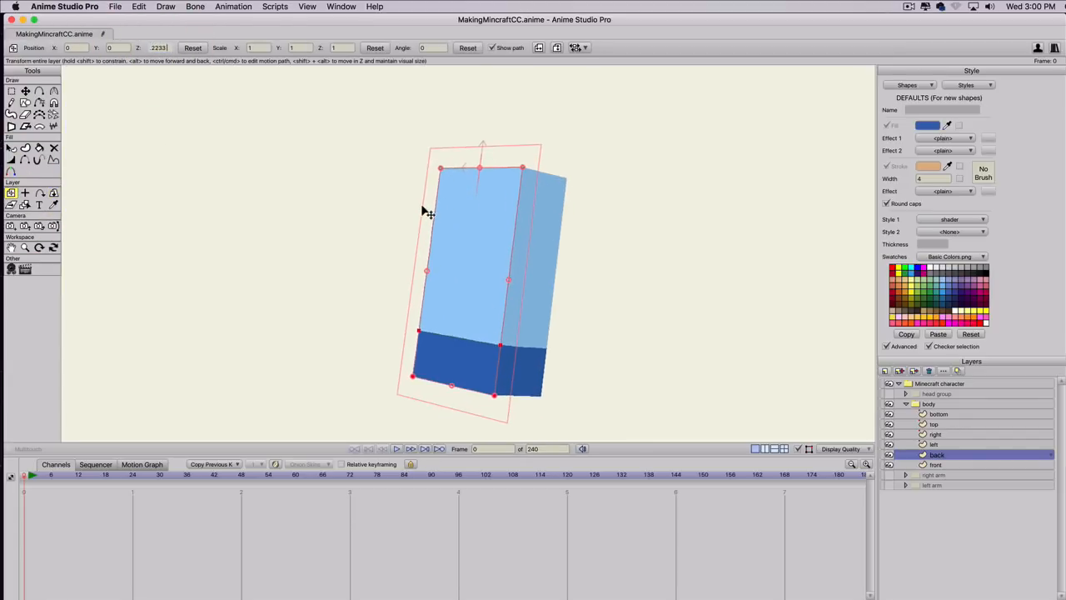
scroll(422, 210, down, 1)
scroll(423, 209, down, 2)
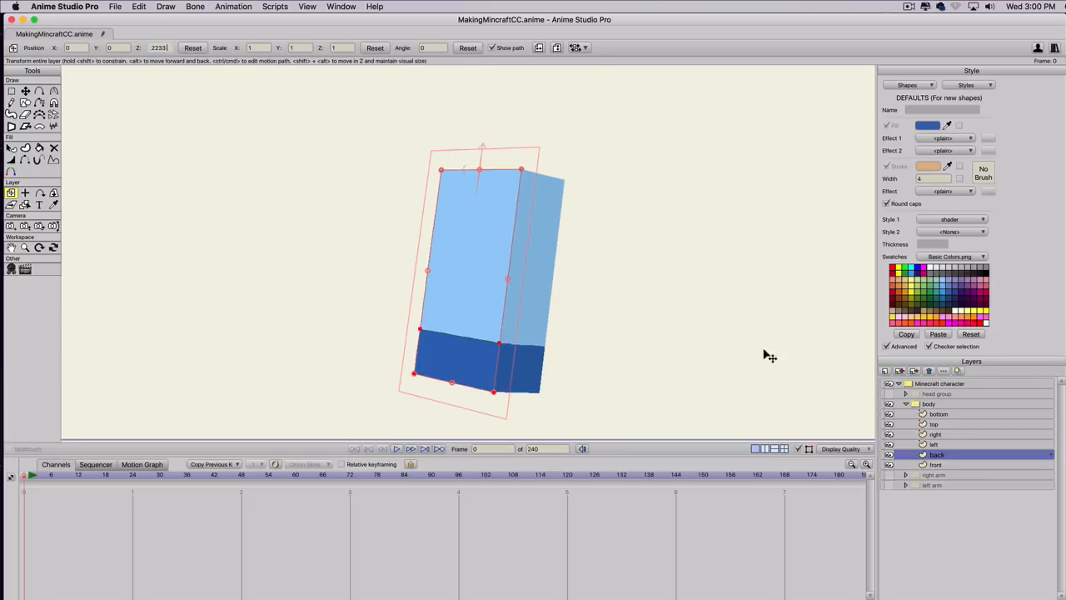
Rotate the whole body group with Rotate Layer XY to inspect the closed box from behind and above.
click(932, 405)
click(53, 91)
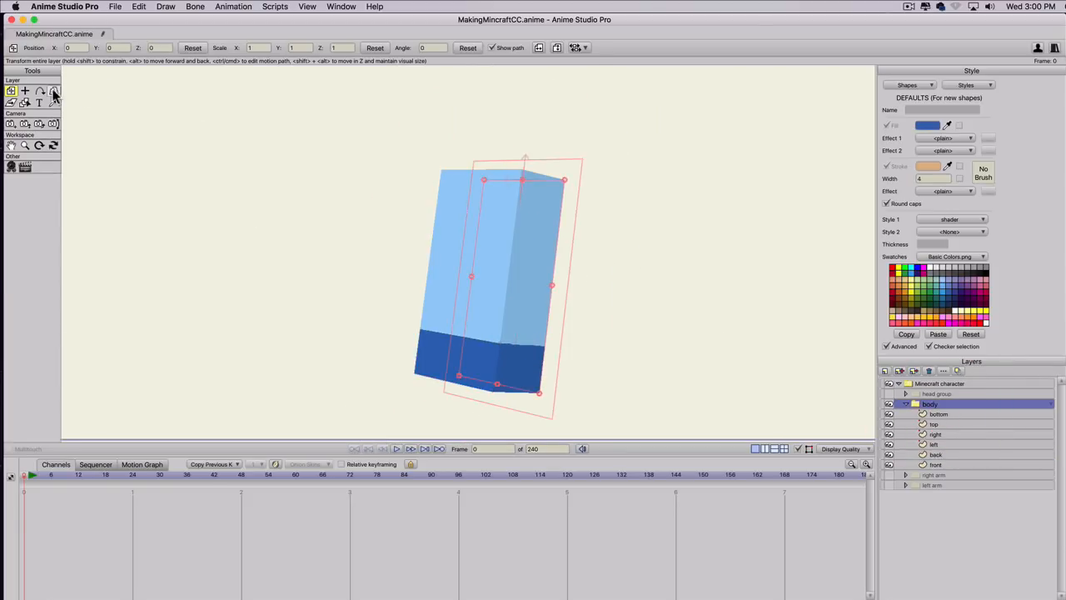
drag(623, 301, 403, 385)
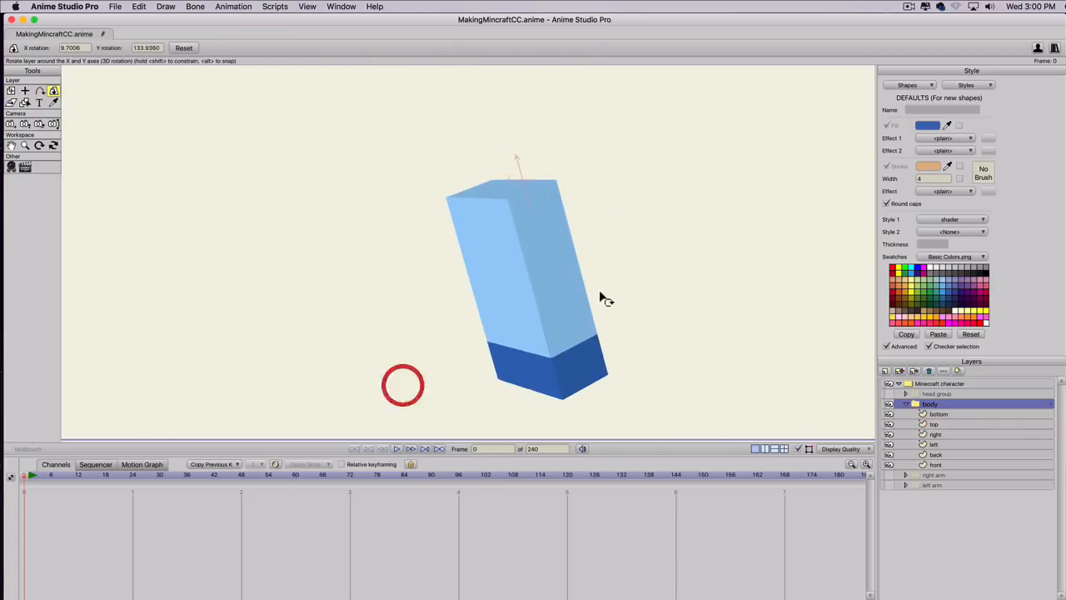
Show the head group and both arm groups again, and reset the body group's 3D rotation.
click(890, 475)
click(889, 485)
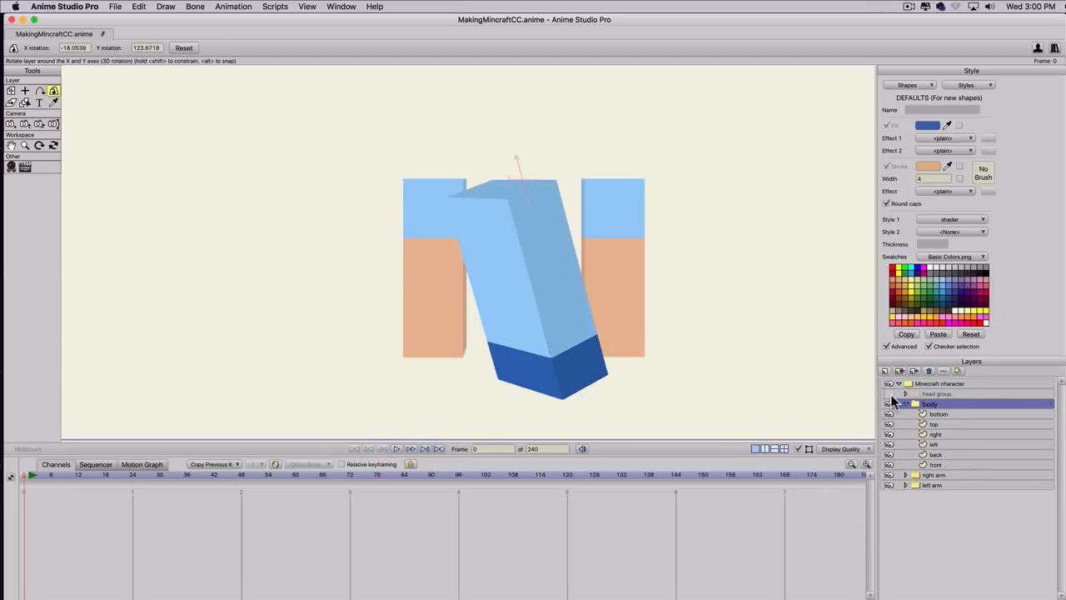
click(890, 394)
click(906, 404)
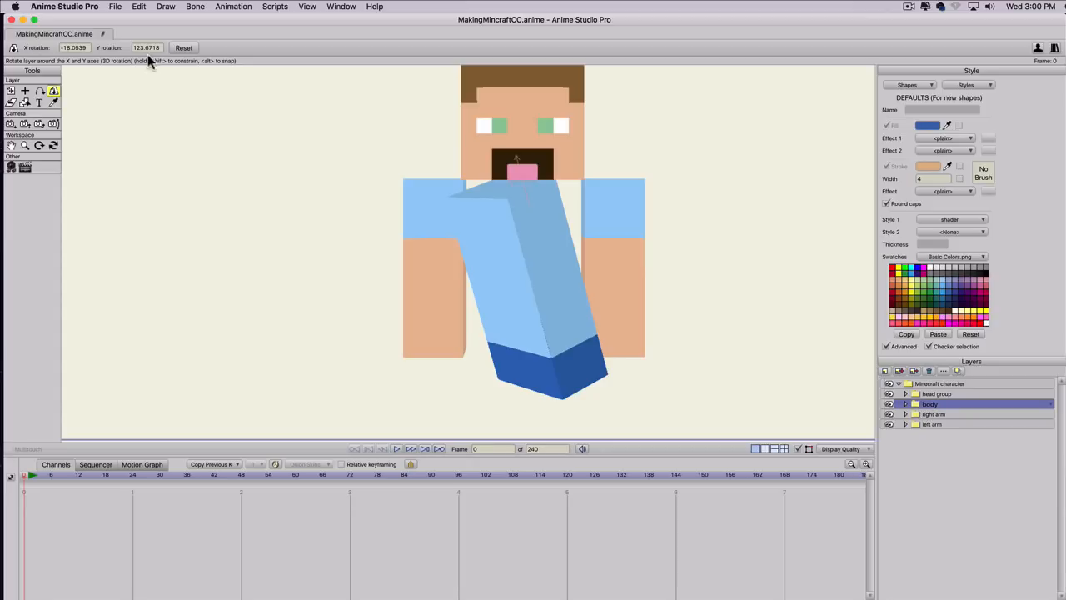
click(184, 47)
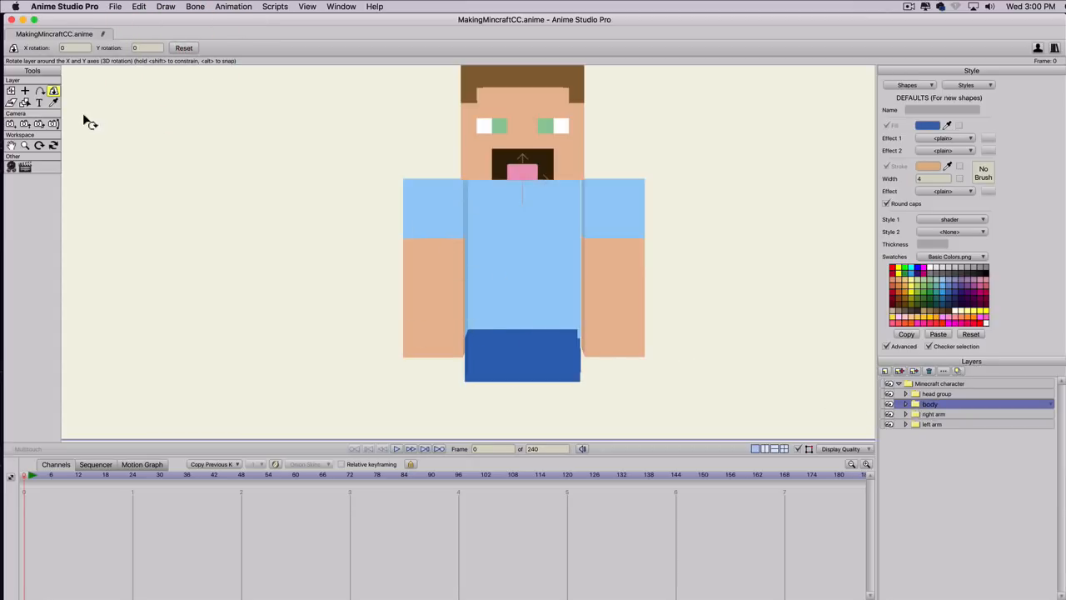
Rotate the whole Minecraft character group to 90 in Y for an exact side view.
drag(291, 253, 414, 250)
key(super+z)
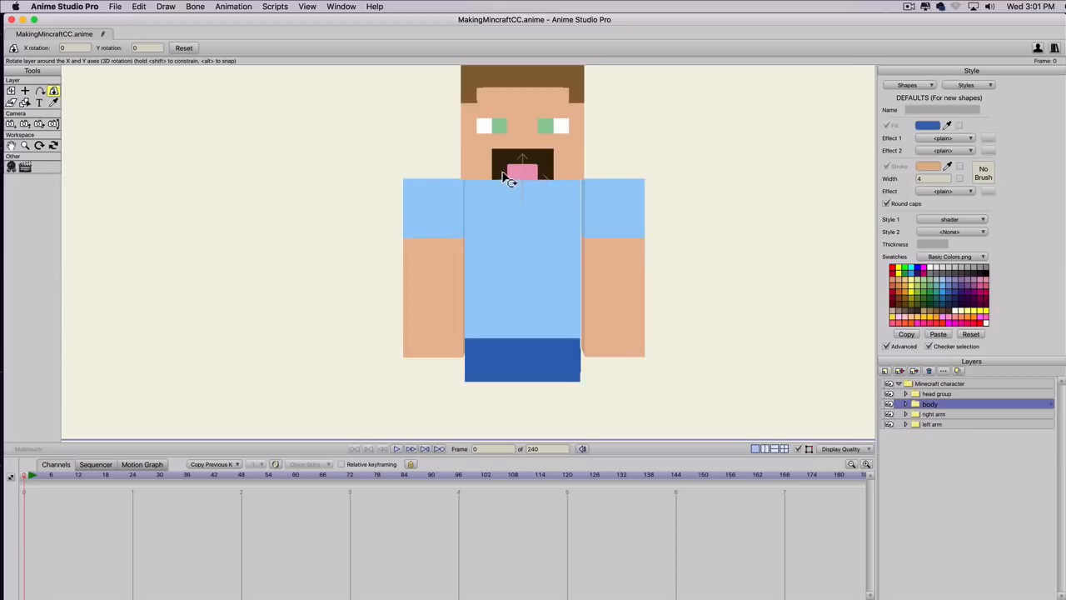
click(932, 384)
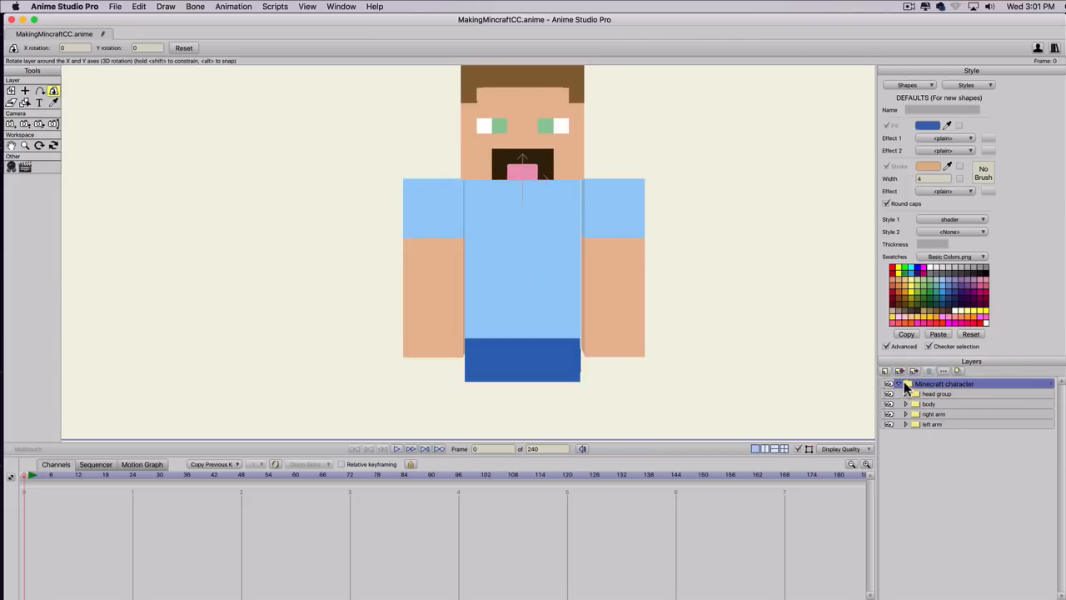
drag(475, 287, 842, 282)
key(super+z)
drag(95, 115, 483, 172)
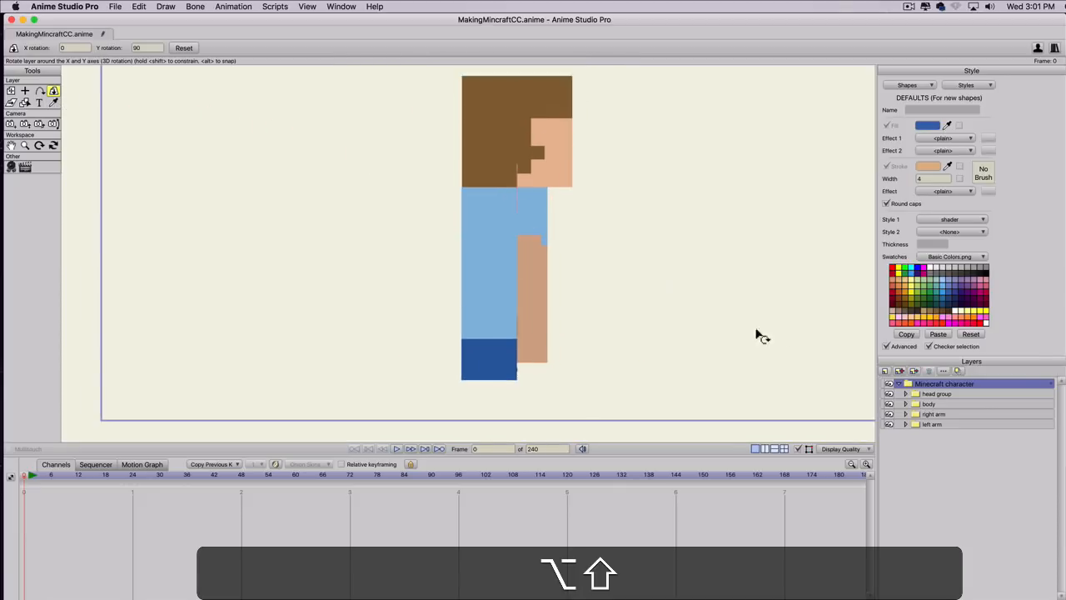
Set the body group's X position to 0 with Transform Layer.
click(933, 405)
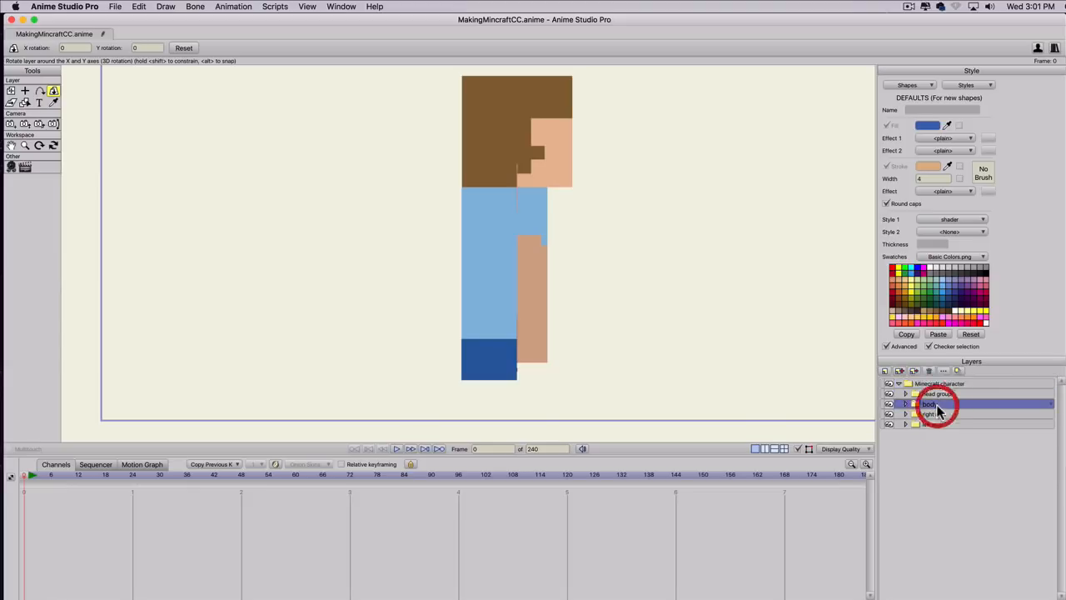
click(11, 91)
click(79, 48)
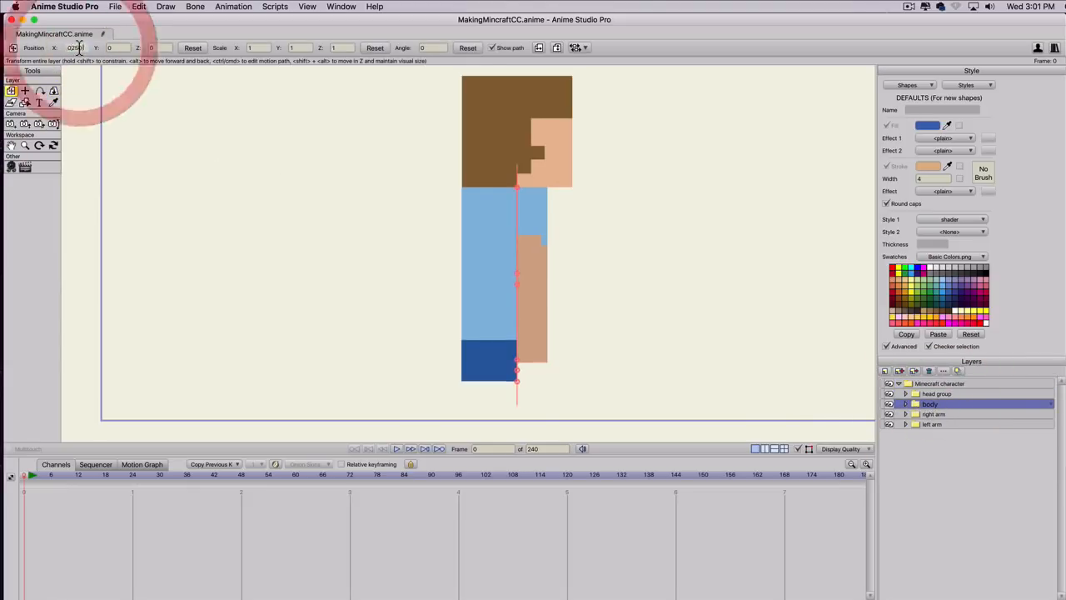
key(BackSpace)
key(BackSpace)
key(BackSpace)
key(BackSpace)
key(BackSpace)
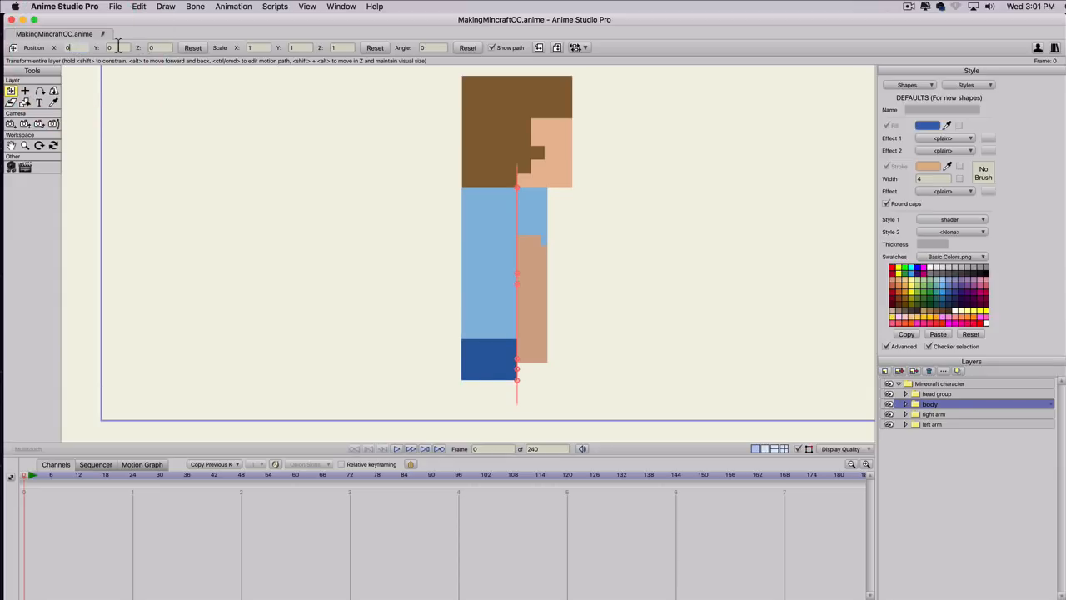
click(117, 48)
Move the body group forward to a Z position of 0.10 so it sits centred under the head.
click(155, 48)
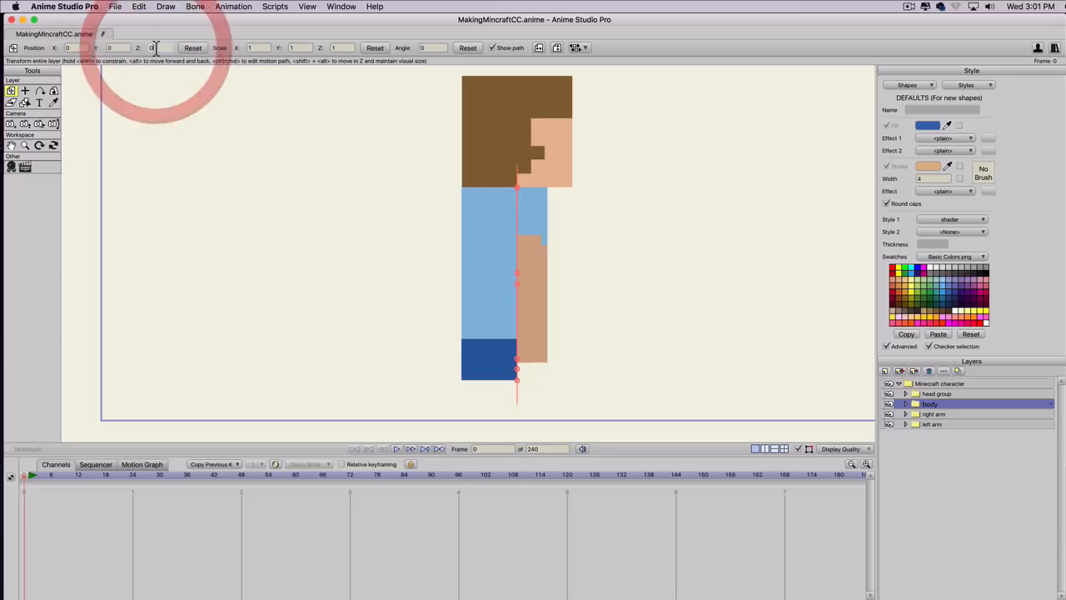
scroll(156, 48, up, 1)
scroll(156, 47, up, 2)
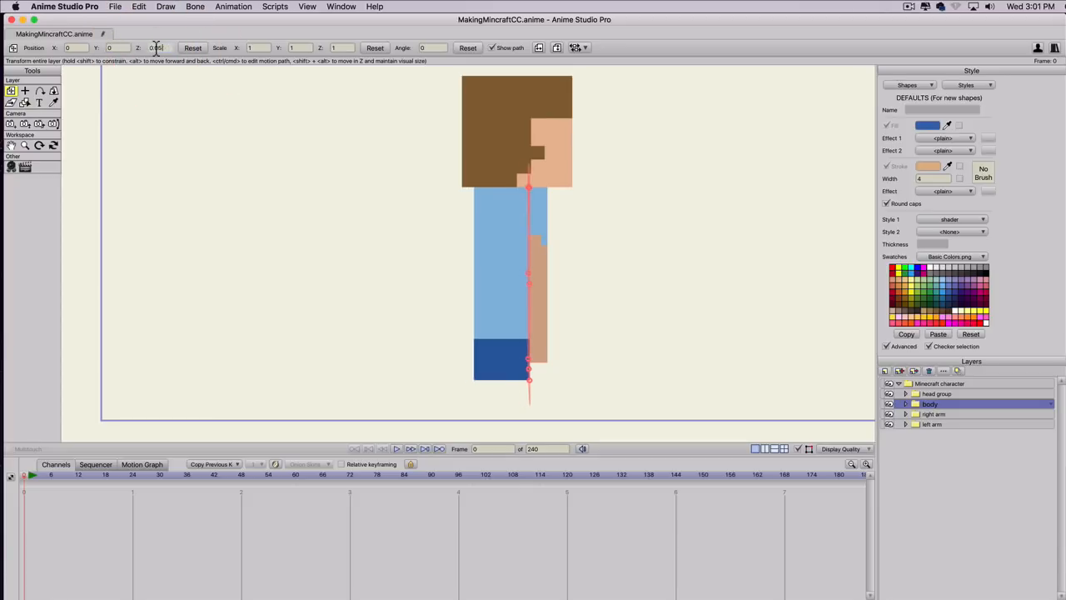
scroll(155, 48, up, 1)
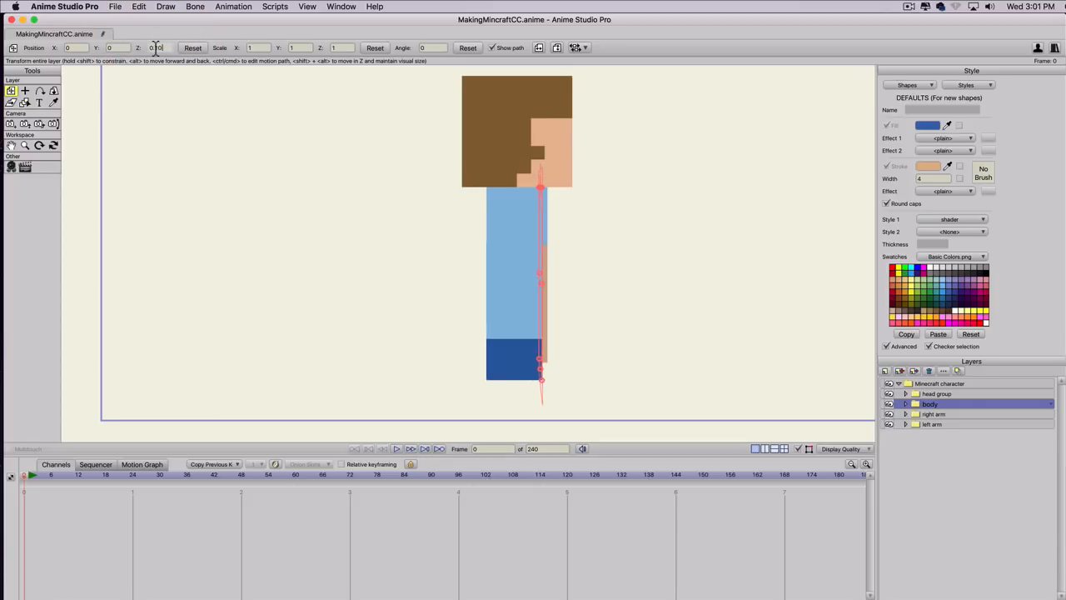
scroll(155, 48, up, 1)
scroll(156, 48, down, 1)
Rotate the Minecraft character group to face nearly front and enable Sort by true distance in its depth sorting.
click(928, 383)
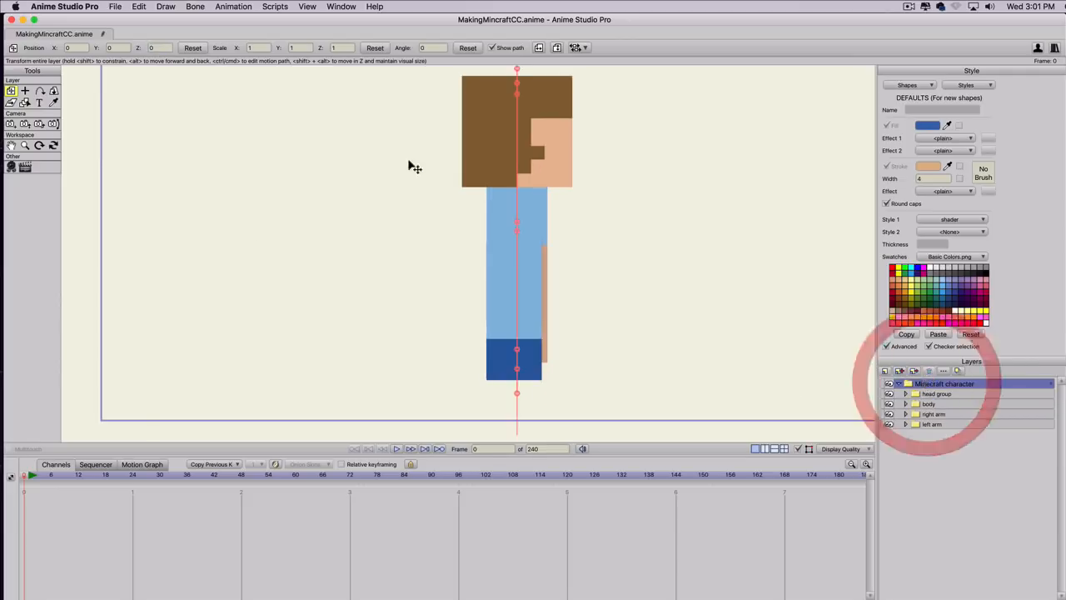
click(53, 90)
drag(659, 277, 276, 214)
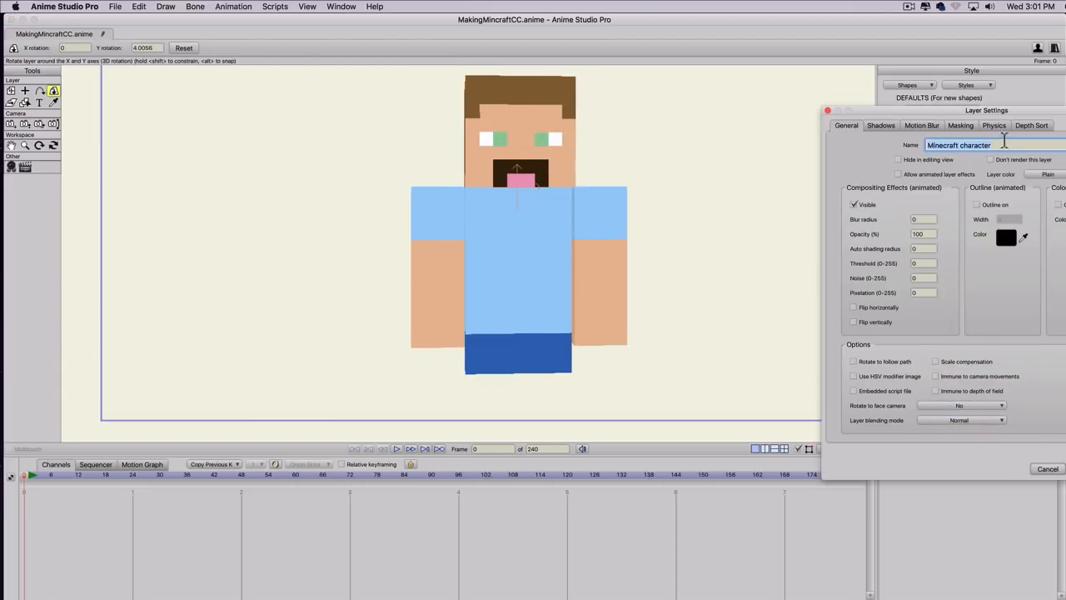
click(1032, 125)
click(945, 178)
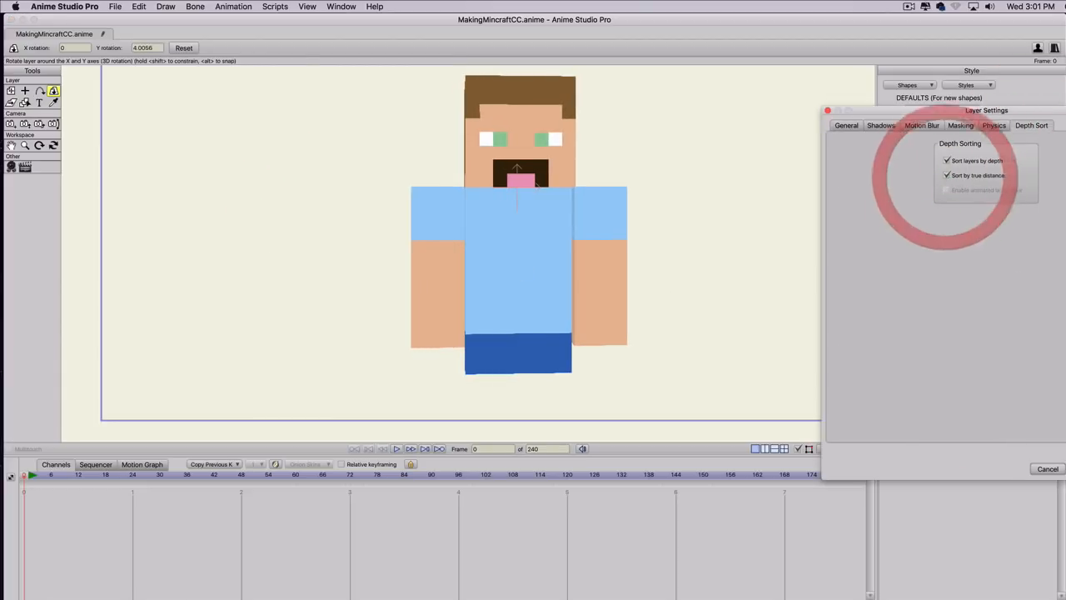
key(Return)
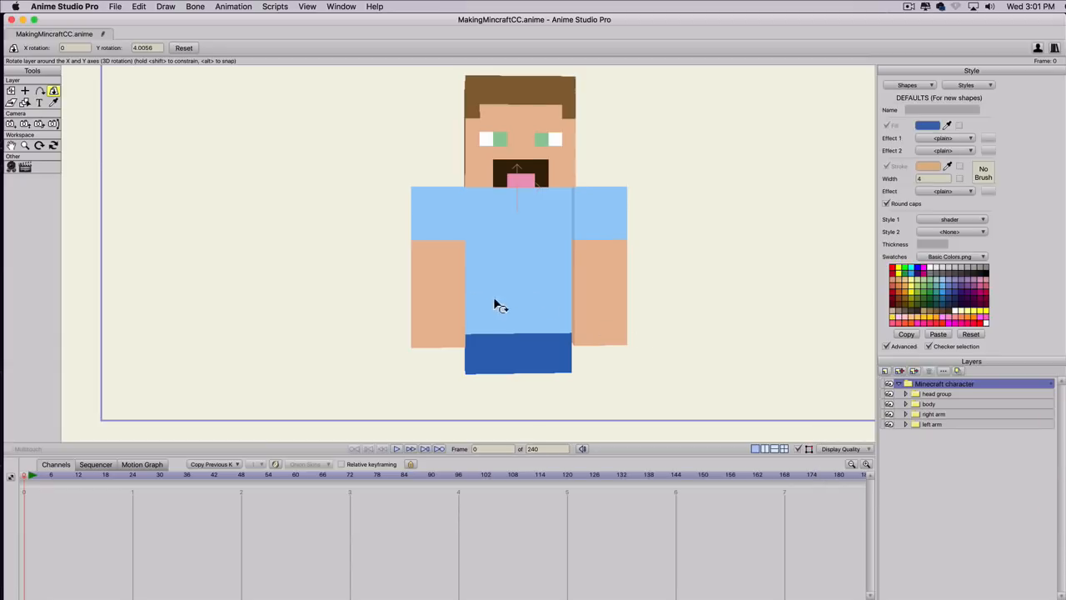
Test the head group's rotation and pose both arms in 3D, turning the left arm to about -165 in X and -63 in Y.
drag(471, 307, 500, 279)
scroll(554, 268, down, 1)
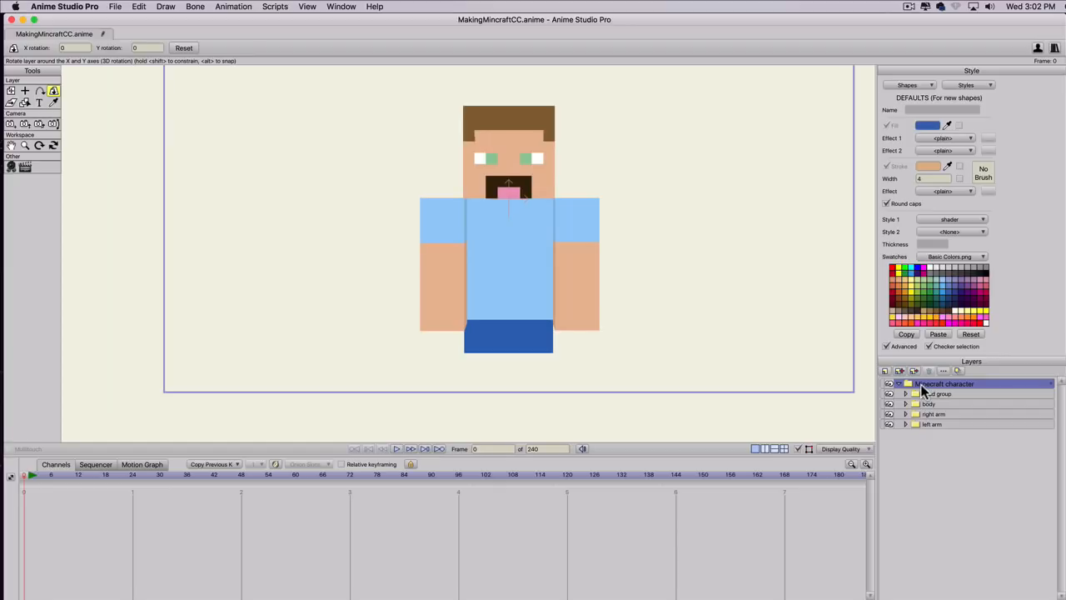
click(926, 393)
drag(419, 157, 488, 178)
click(934, 414)
drag(635, 317, 141, 147)
click(933, 424)
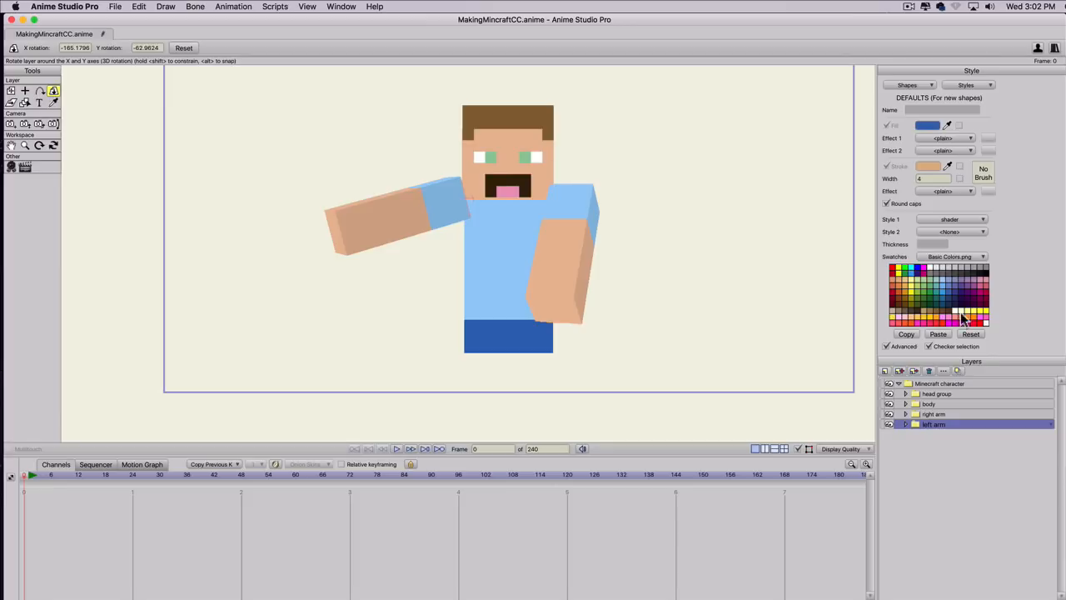
Rotate the whole character to about 12 in X and 56 in Y, and change the skin color style's fill to light green.
click(952, 383)
drag(231, 161, 590, 177)
click(966, 85)
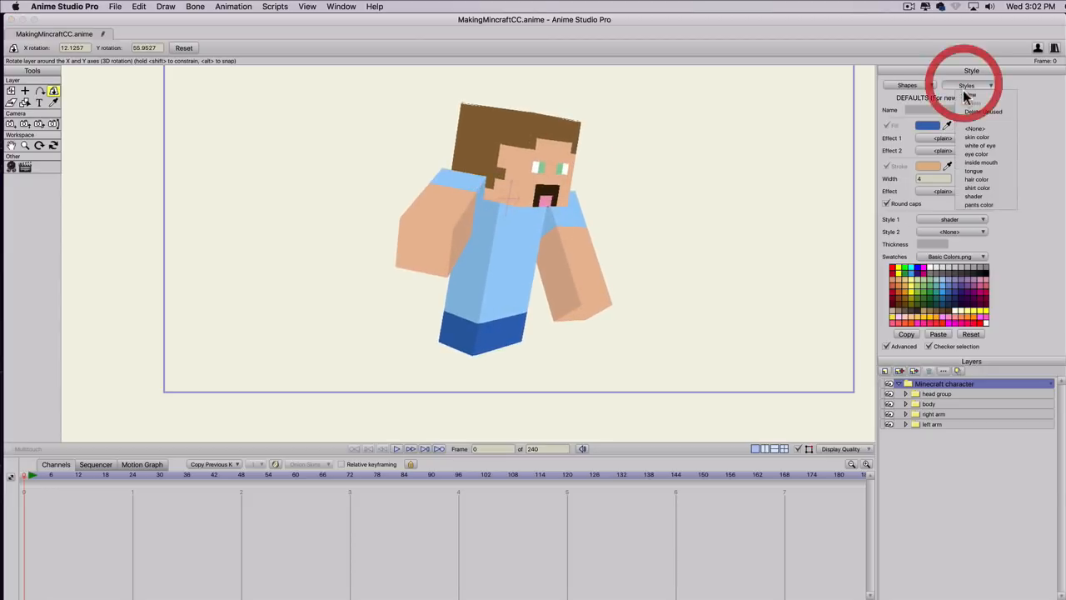
click(974, 137)
drag(923, 305, 924, 276)
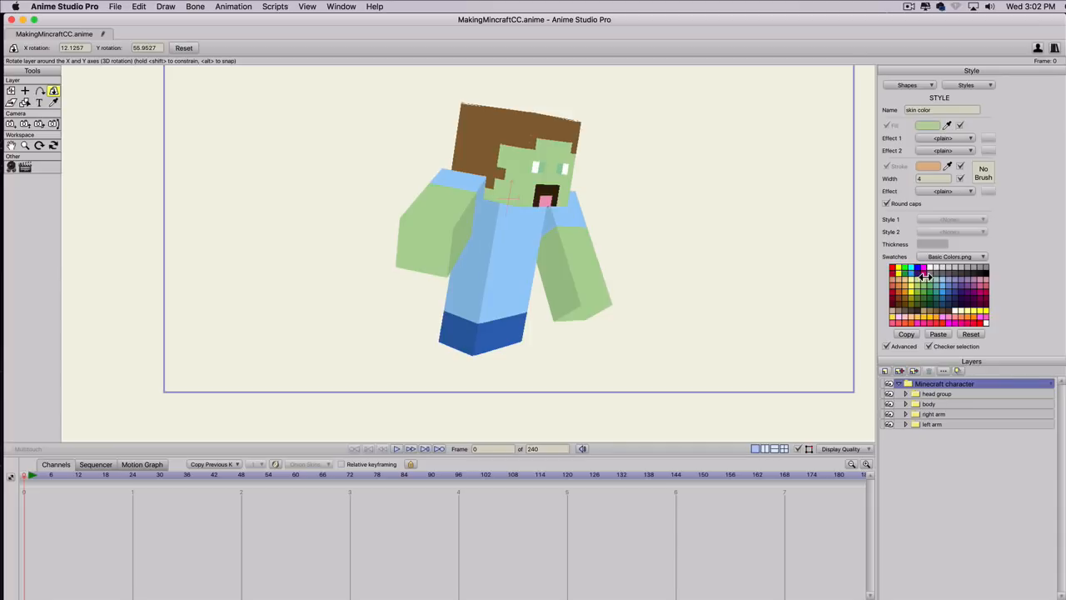
Change the eye color style's fill to teal.
click(976, 80)
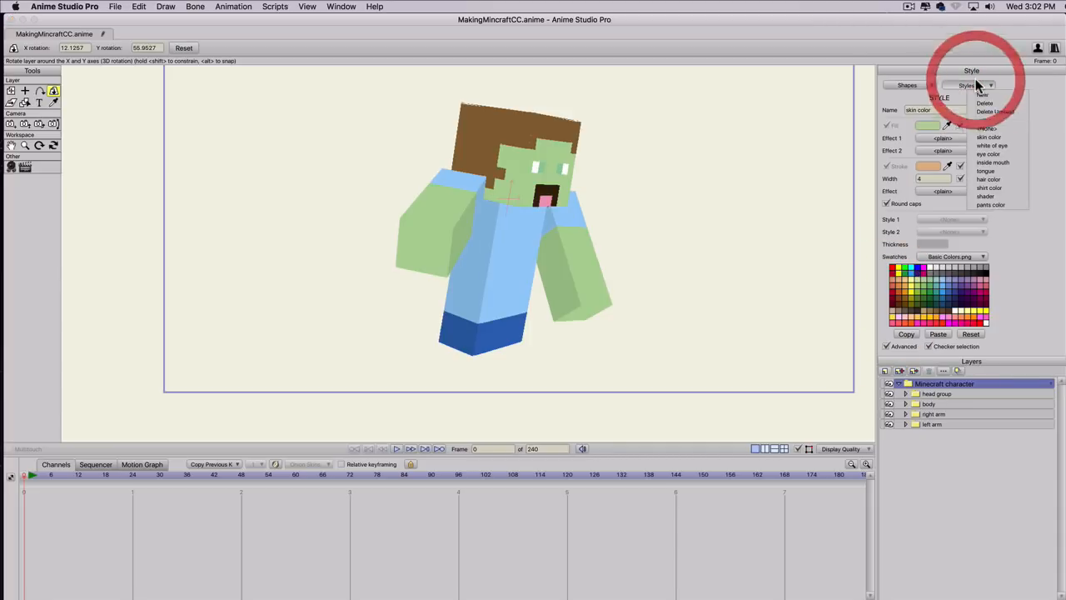
click(988, 154)
mouse_move(932, 267)
mouse_down()
mouse_move(915, 293)
mouse_move(936, 283)
mouse_up()
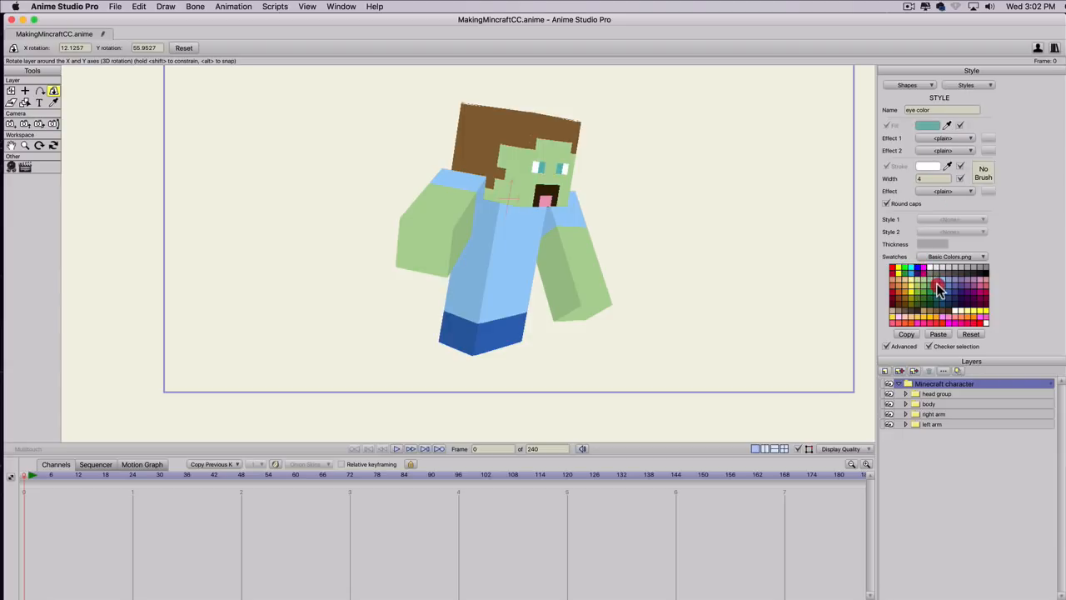
Change the hair color style's fill to dark purple.
click(962, 86)
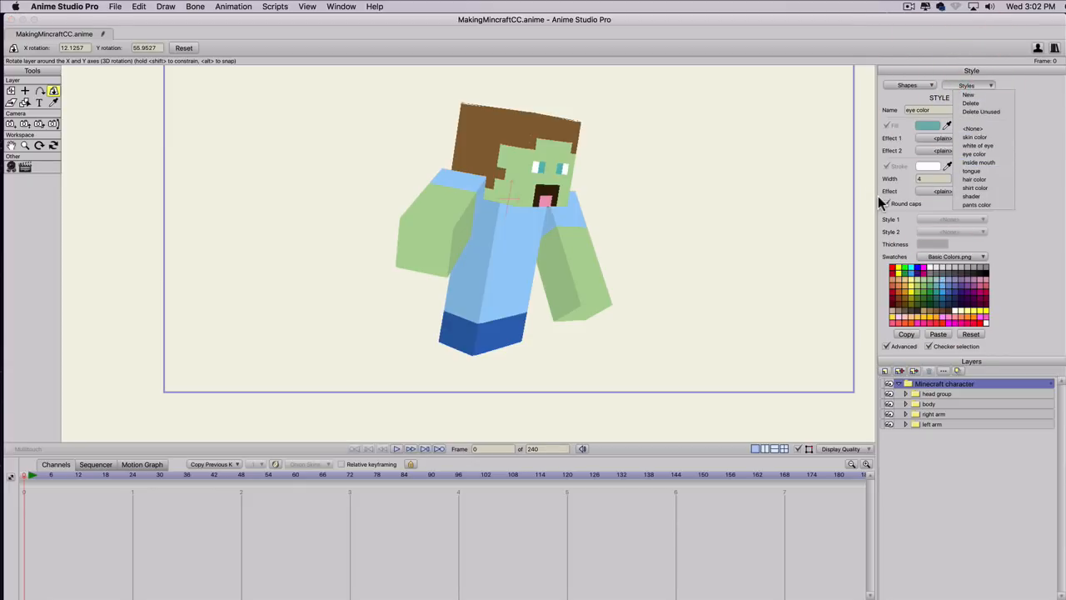
click(961, 186)
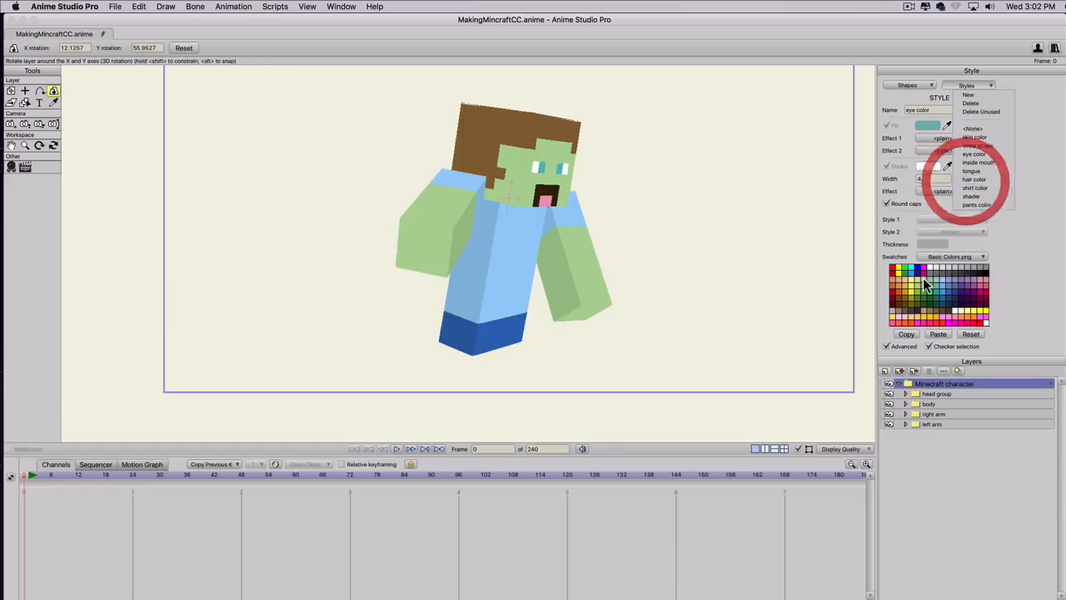
mouse_move(920, 269)
mouse_down()
mouse_move(893, 279)
mouse_move(917, 286)
mouse_move(934, 270)
mouse_move(910, 269)
mouse_move(919, 271)
mouse_up()
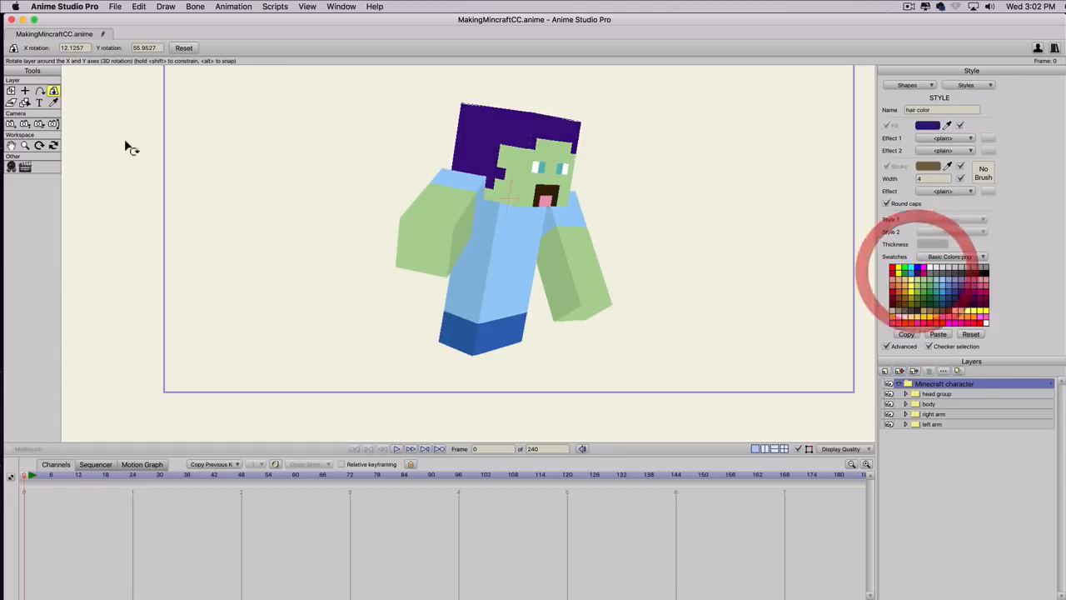
Rotate the character to about 8 in X and 38 in Y, and change the pants color style's fill to dark gray.
drag(307, 199, 602, 133)
click(969, 85)
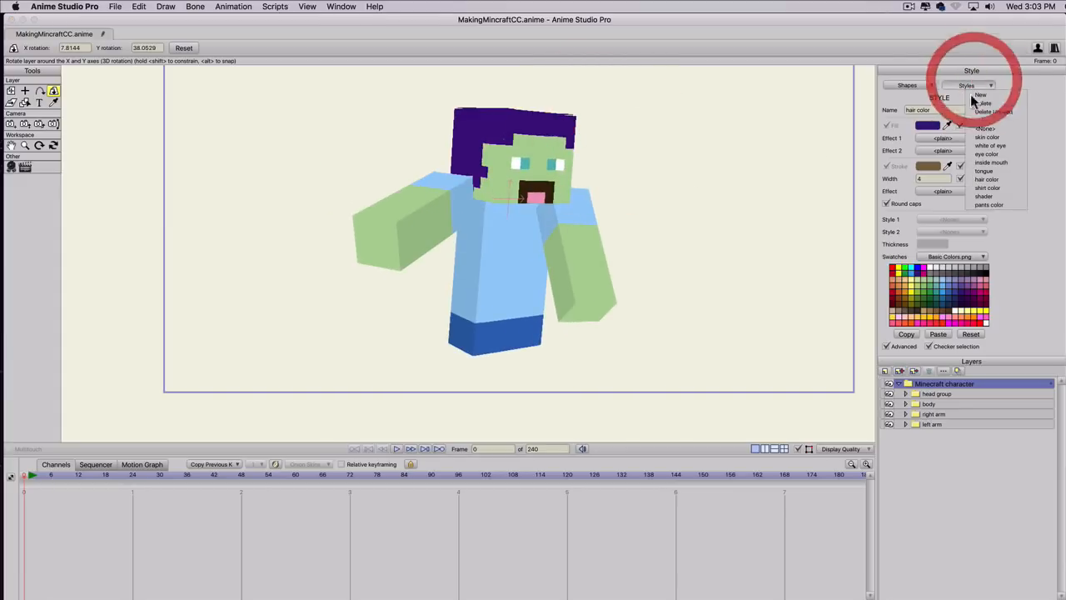
click(989, 204)
mouse_move(927, 275)
mouse_down()
mouse_move(885, 310)
mouse_move(952, 295)
mouse_move(947, 274)
mouse_up()
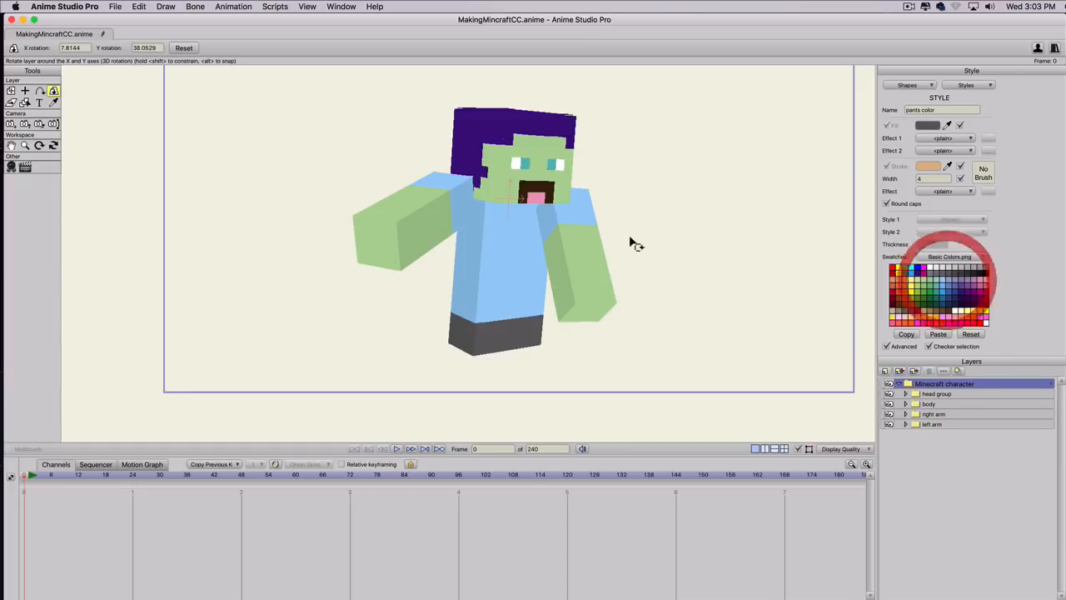
Undo the style recoloring and the whole character's rotations.
drag(412, 372, 392, 338)
key(super+z)
key(super+z)
key(super+z)
key(super+z)
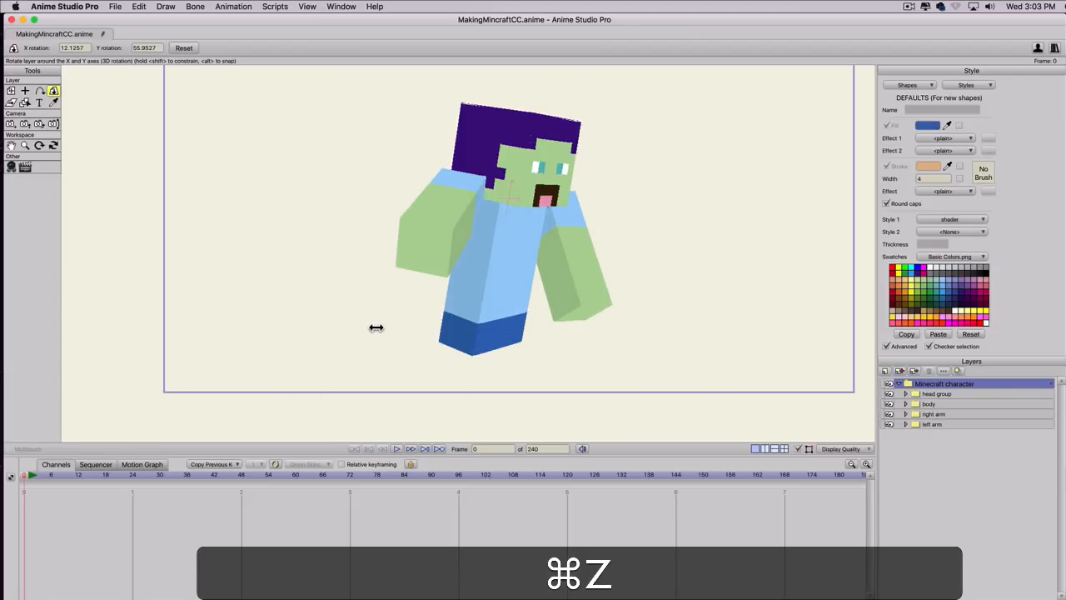
key(super+z)
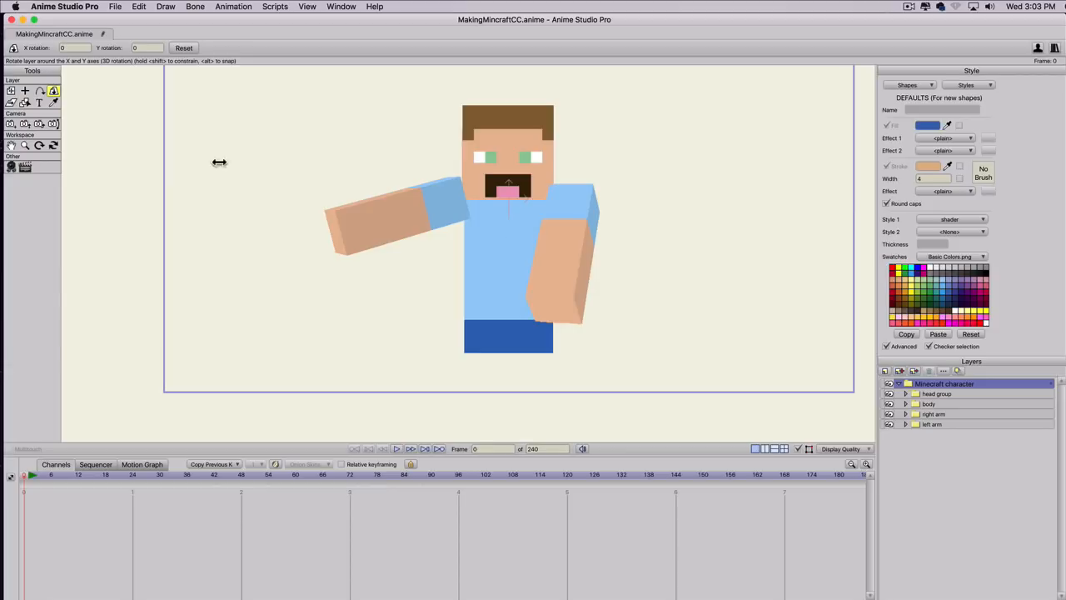
Rotate the whole character to about 8 in X and 55 in Y, and view the list of saved styles.
drag(272, 214, 534, 239)
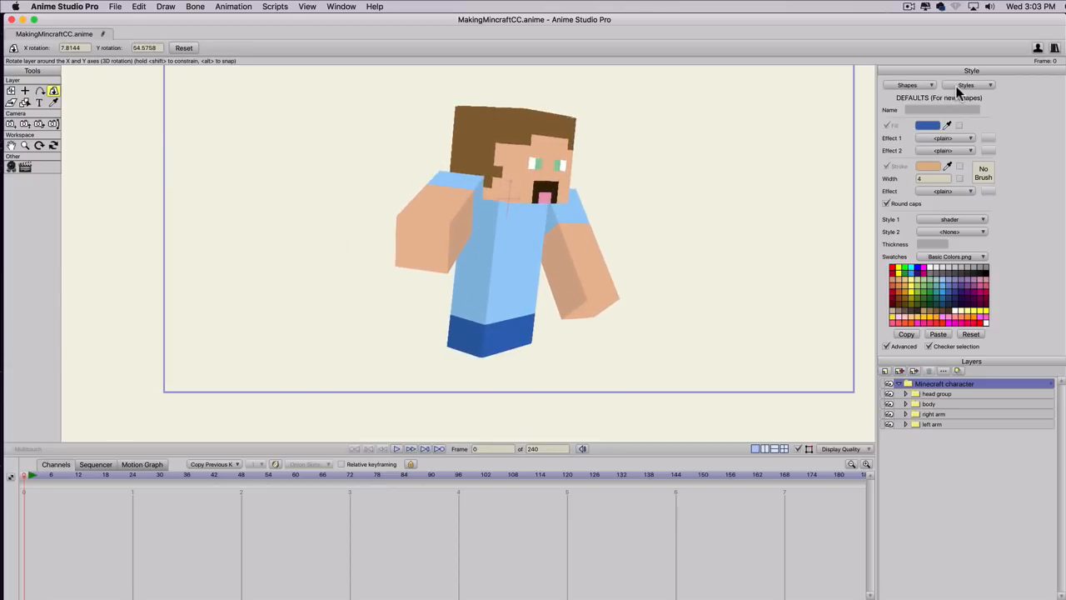
click(957, 85)
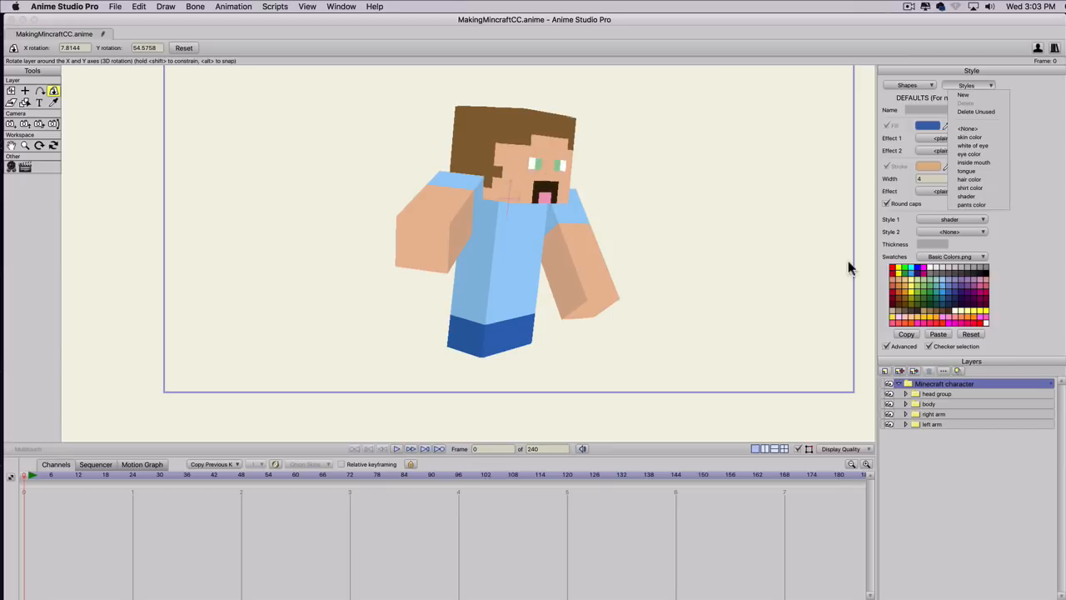
Expand the head group and select its left side layer for editing with Transform Points.
click(907, 394)
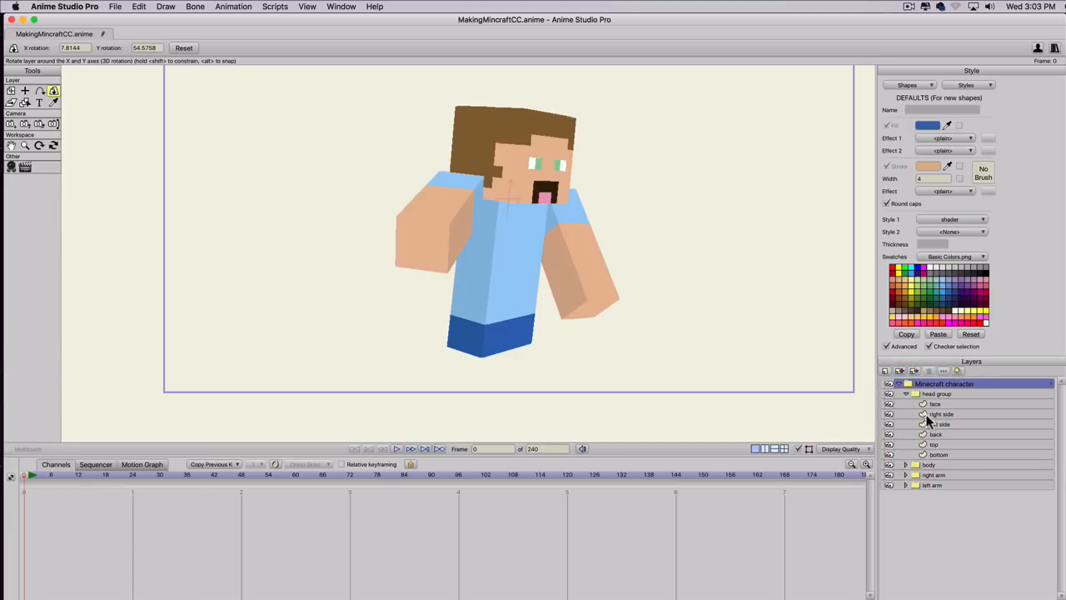
click(937, 403)
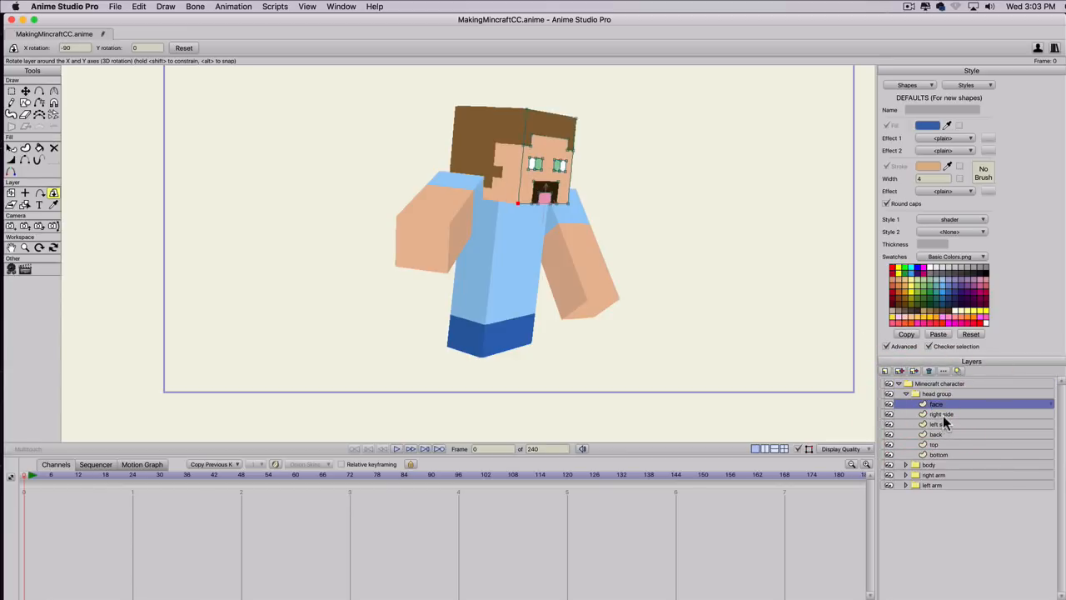
click(941, 414)
click(944, 425)
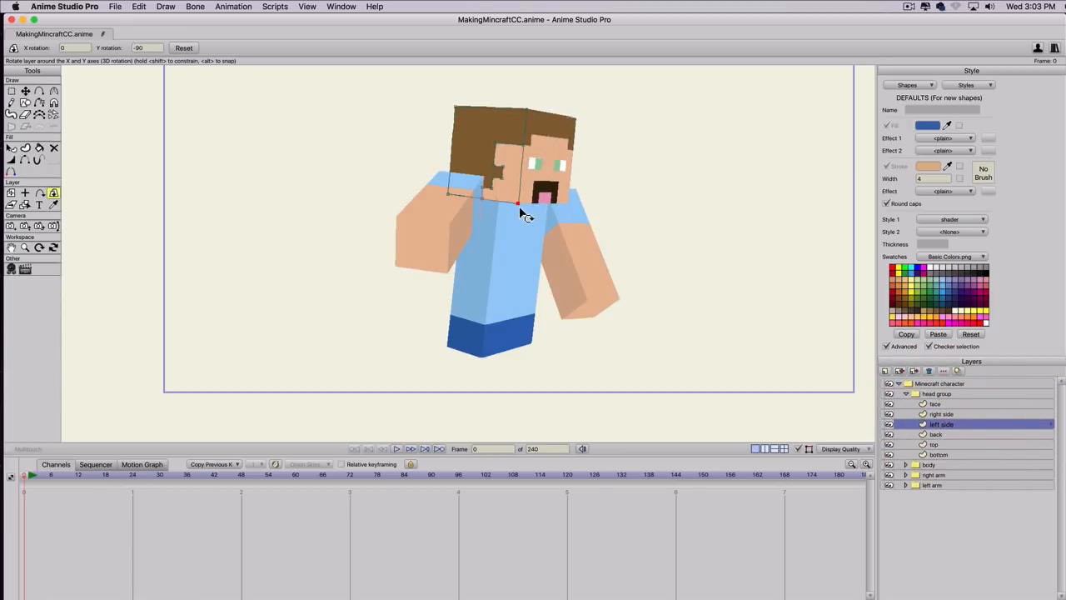
key(t)
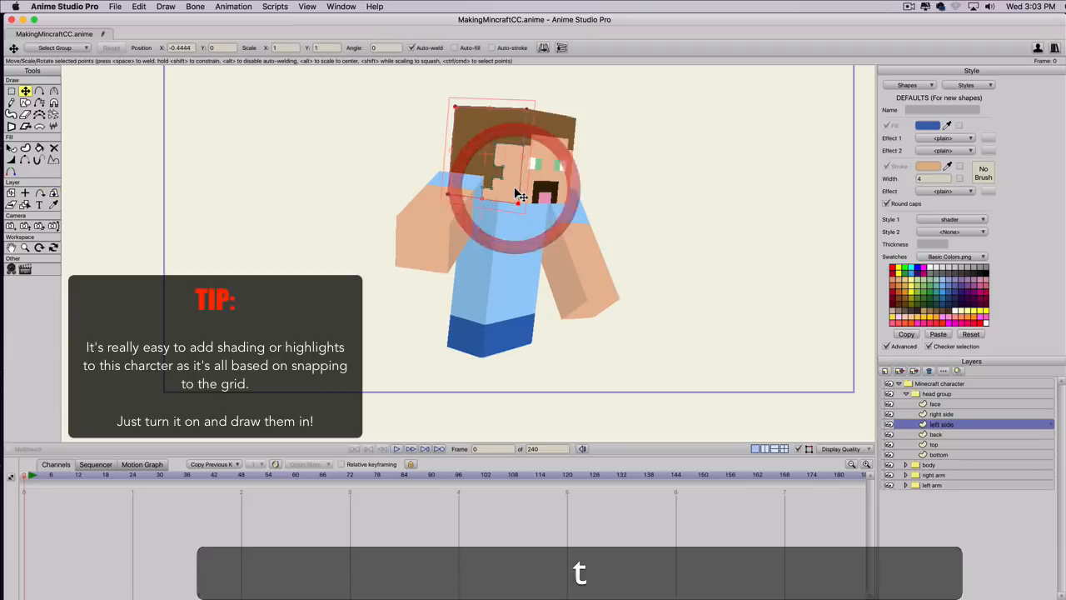
click(509, 150)
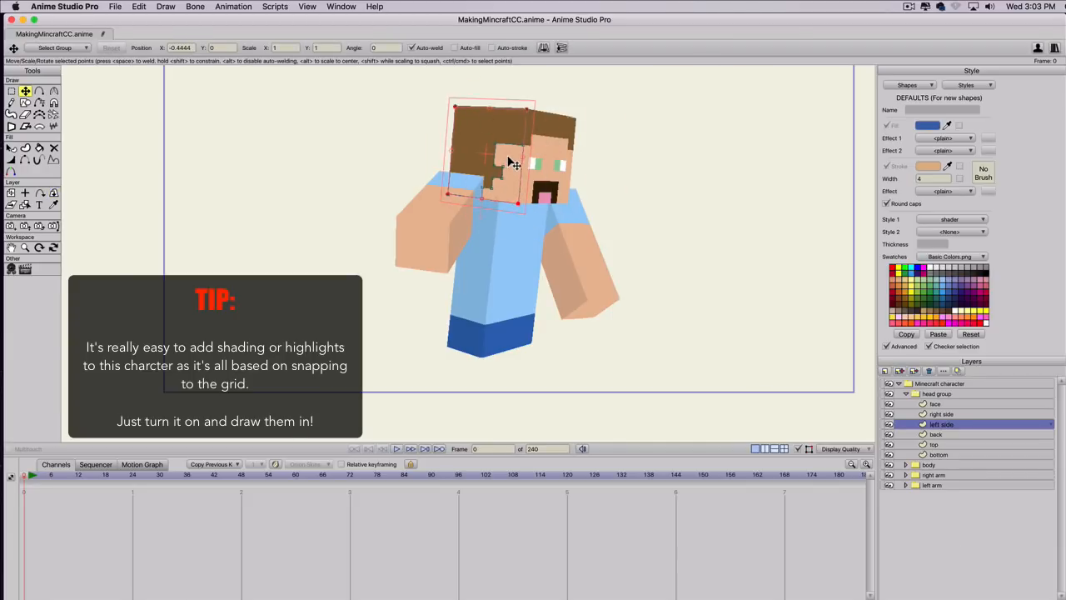
drag(512, 162, 795, 162)
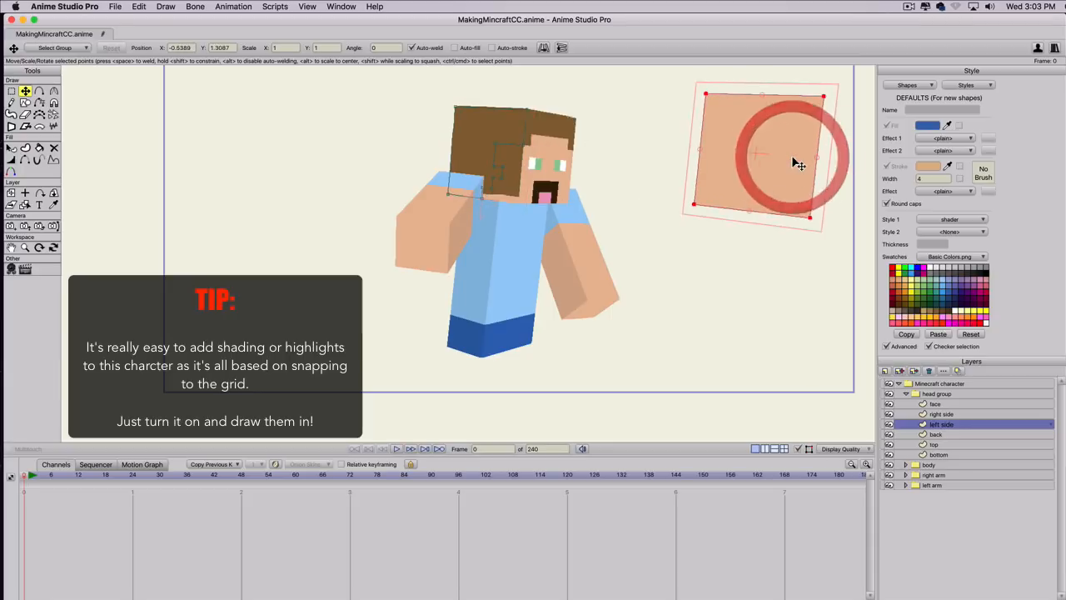
key(super+z)
Turn on the grid and draw a shader-style rectangle across the upper skin area on the head's left side layer.
scroll(524, 142, up, 5)
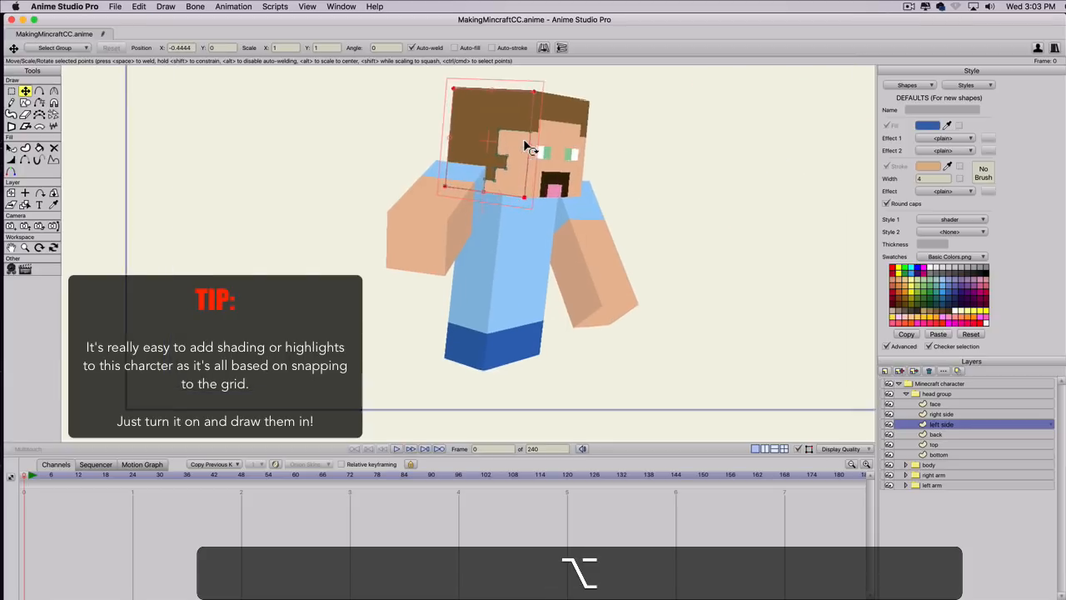
drag(554, 188, 590, 284)
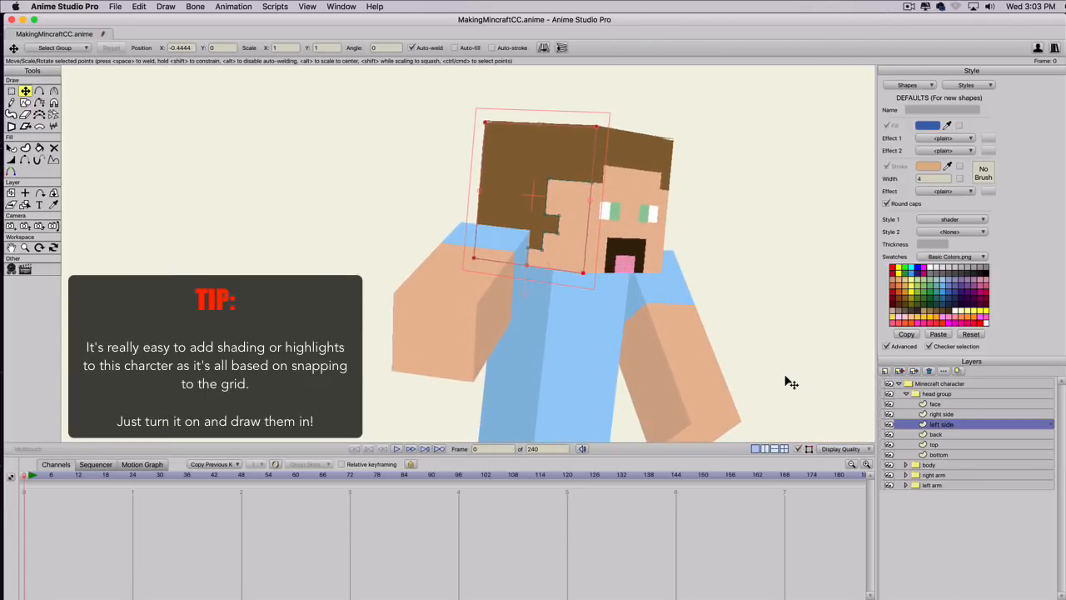
key(s)
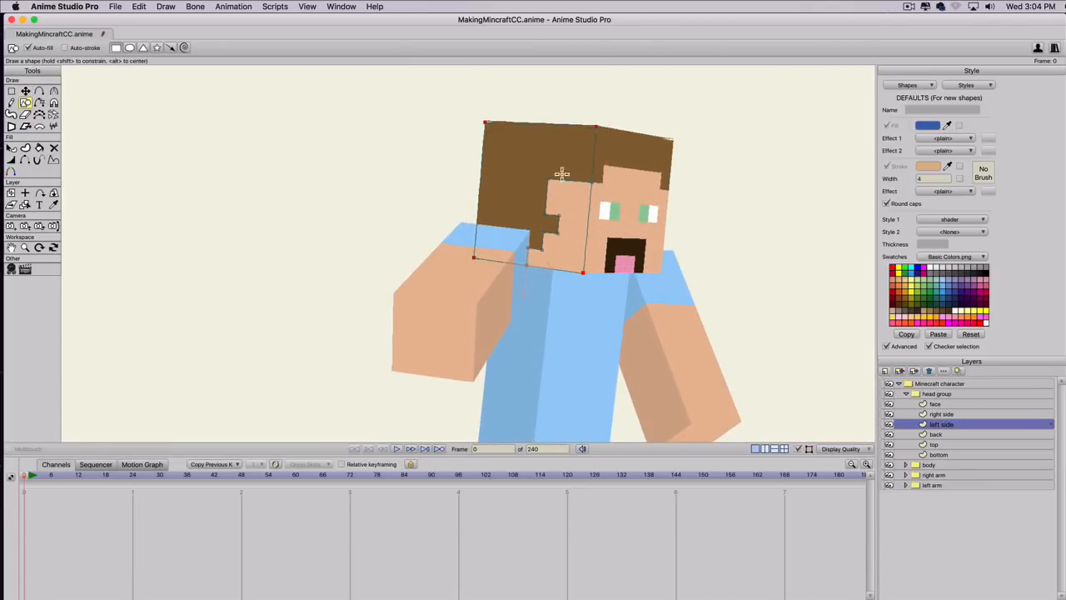
key(super+g)
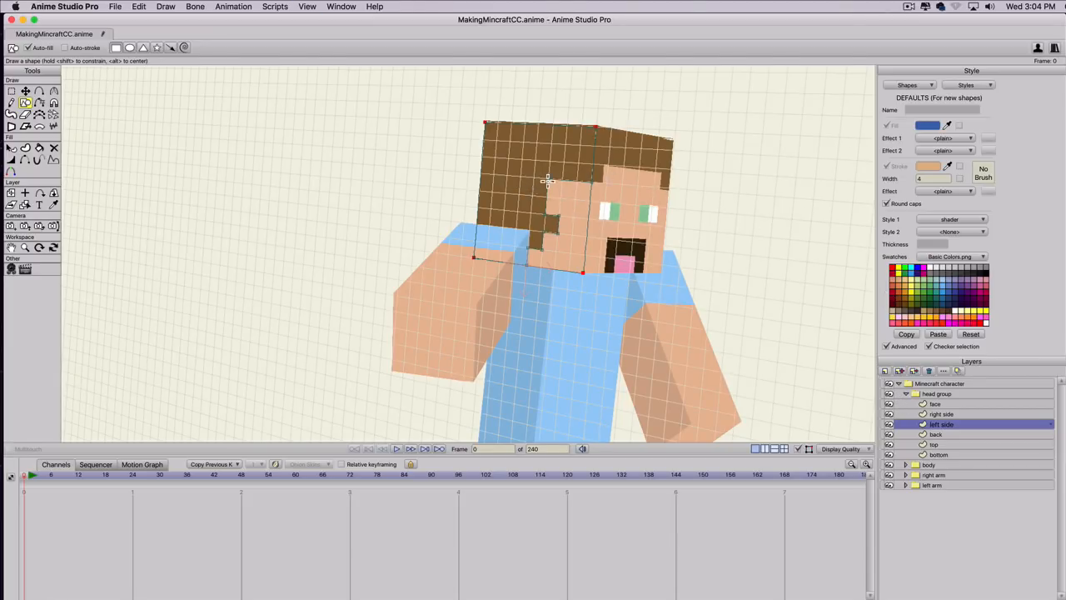
mouse_move(563, 200)
mouse_down()
mouse_move(571, 208)
mouse_move(553, 191)
mouse_move(590, 200)
mouse_up()
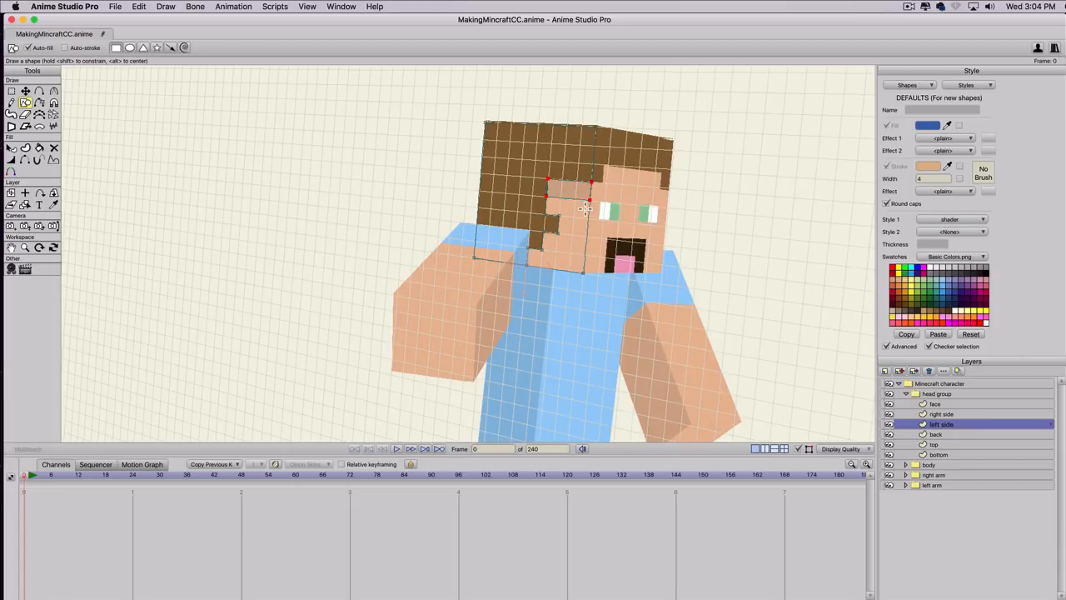
Move the shading rectangle's lower points and add points so it follows the hairline and covers the left side's skin area.
key(t)
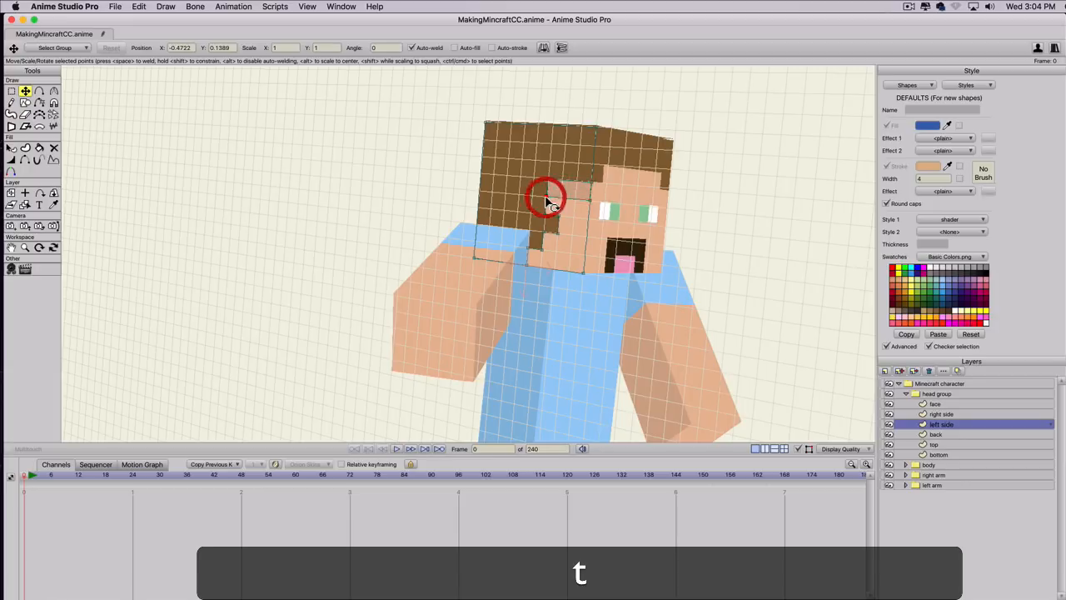
drag(542, 200, 582, 271)
key(a)
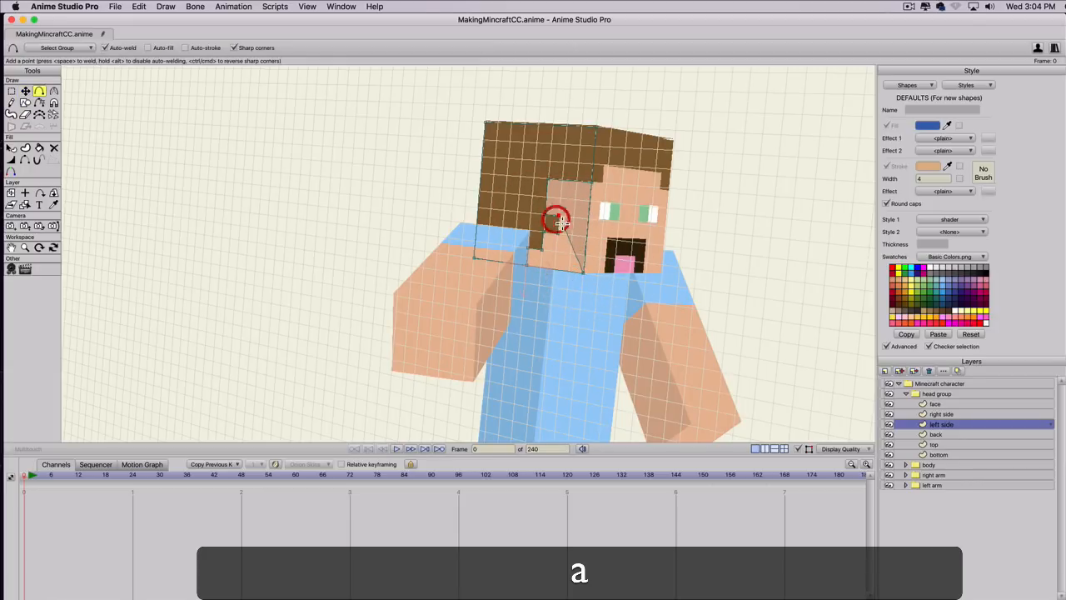
mouse_move(566, 233)
mouse_down()
mouse_move(543, 244)
mouse_move(541, 234)
mouse_move(546, 250)
mouse_move(527, 249)
mouse_move(525, 267)
mouse_up()
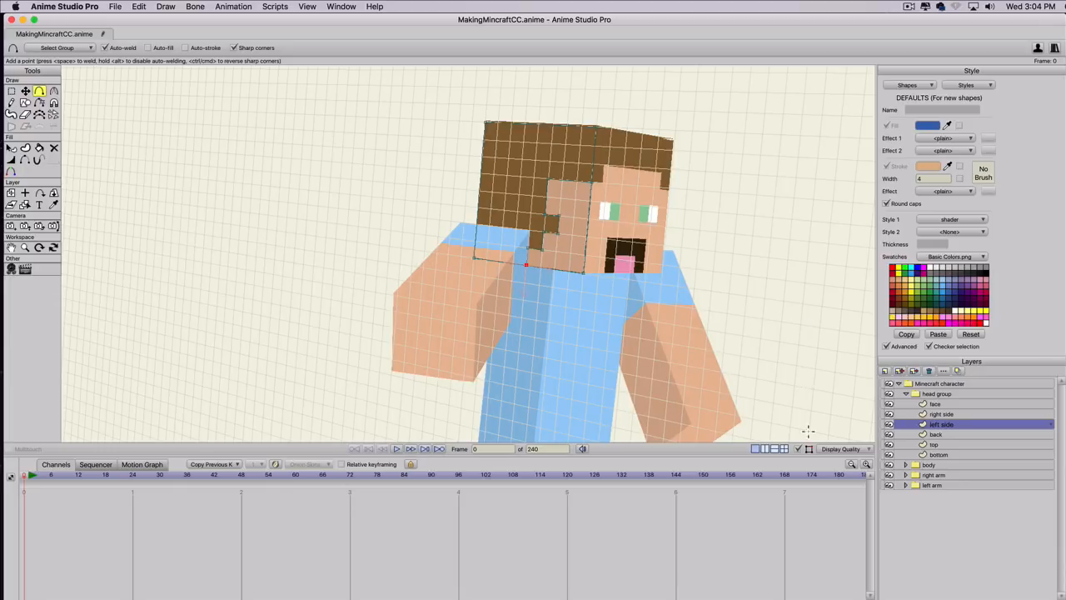
Rotate the whole character to about 14 in X and -68 in Y, exposing the other side of the head.
click(926, 384)
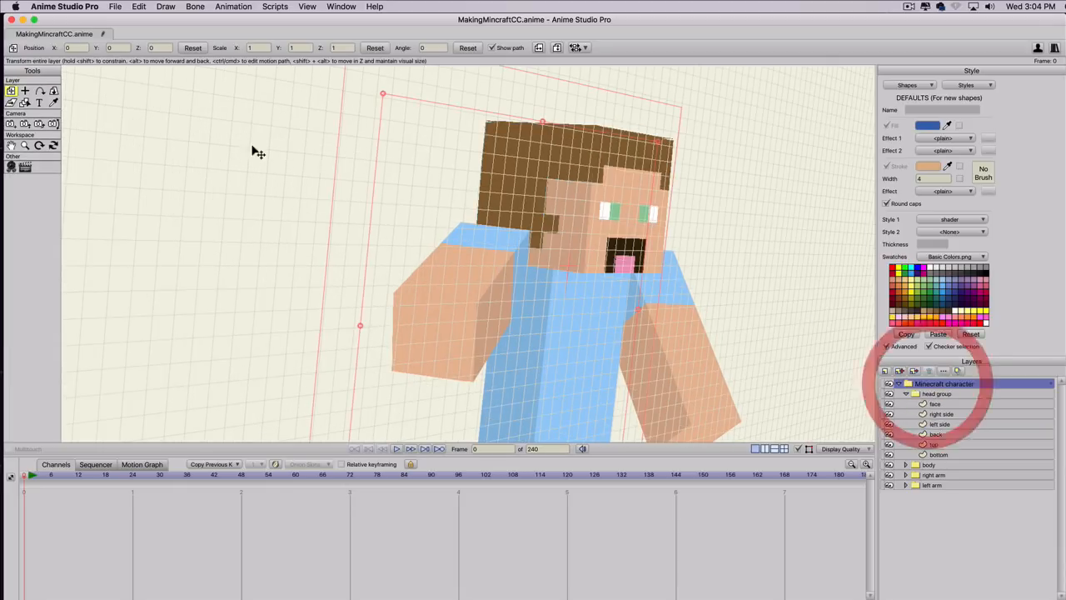
click(54, 90)
drag(596, 261, 233, 291)
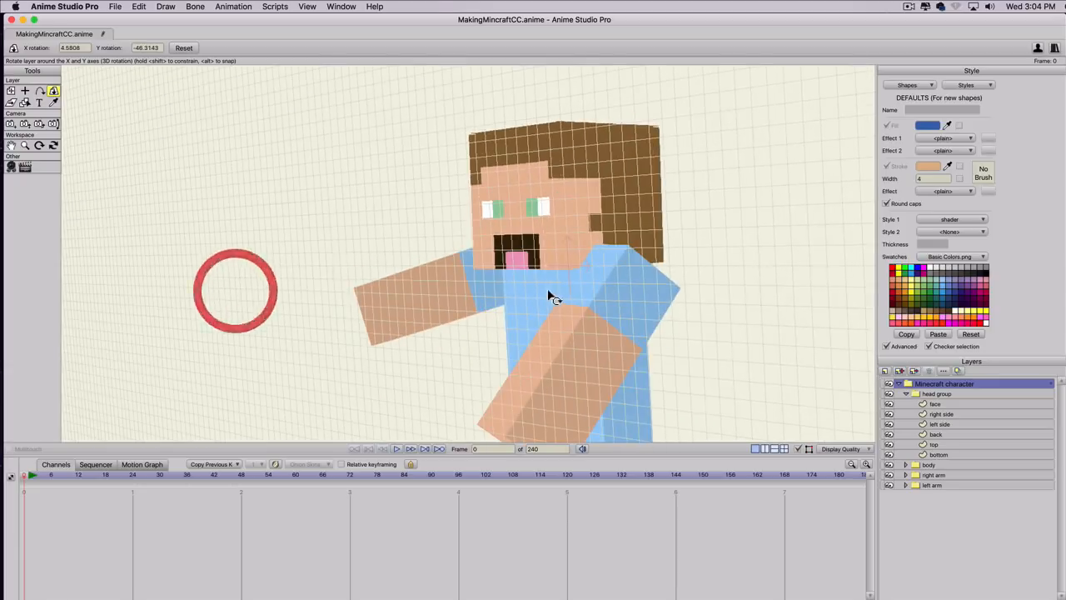
drag(549, 295, 448, 310)
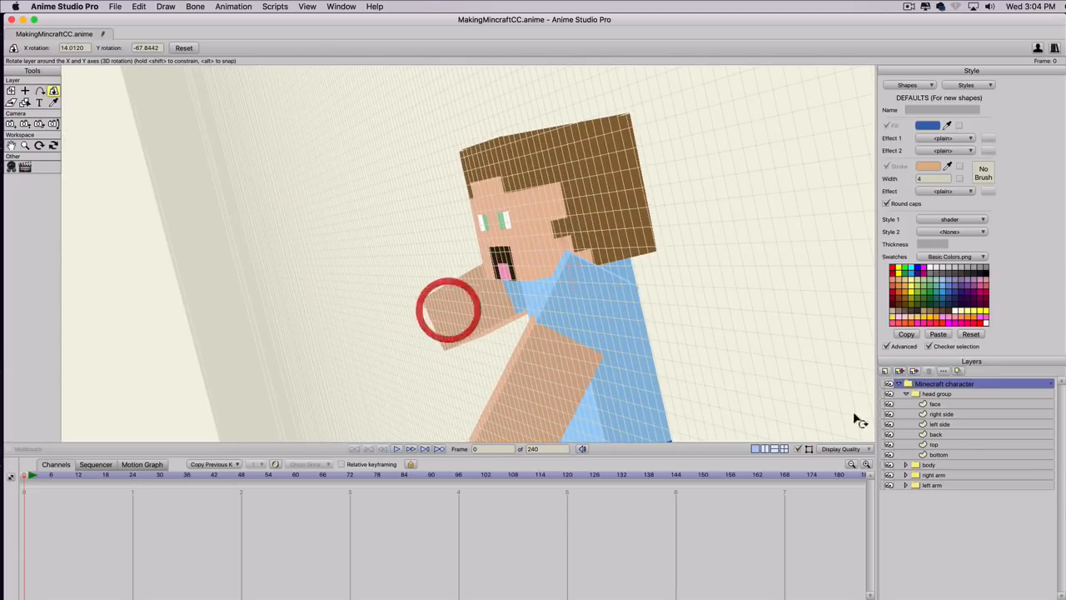
Draw a shader-style rectangle over the upper skin area on the head's right side layer.
click(938, 425)
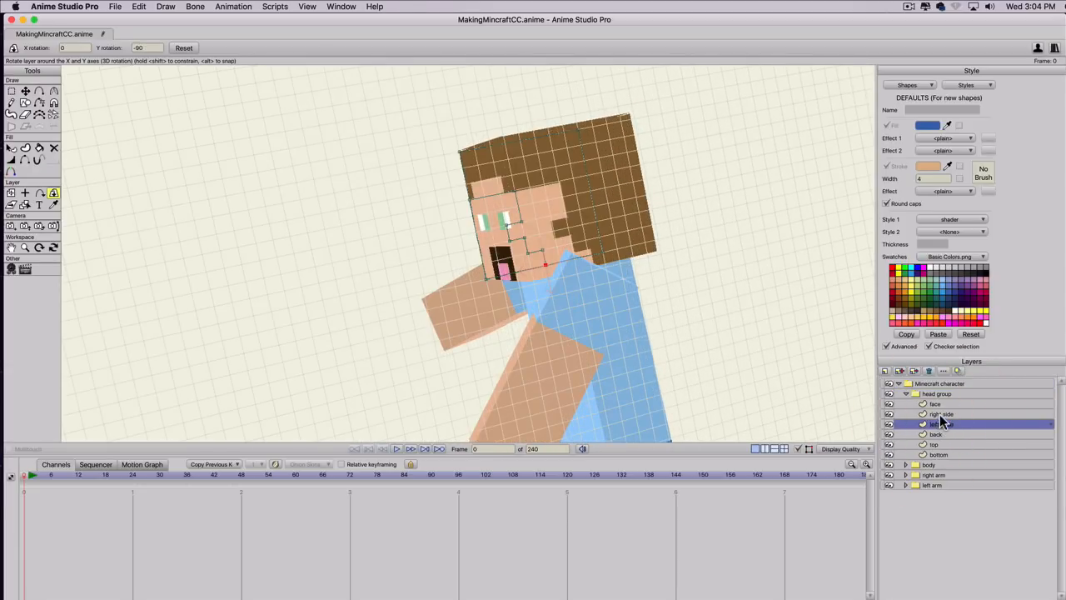
click(941, 414)
key(s)
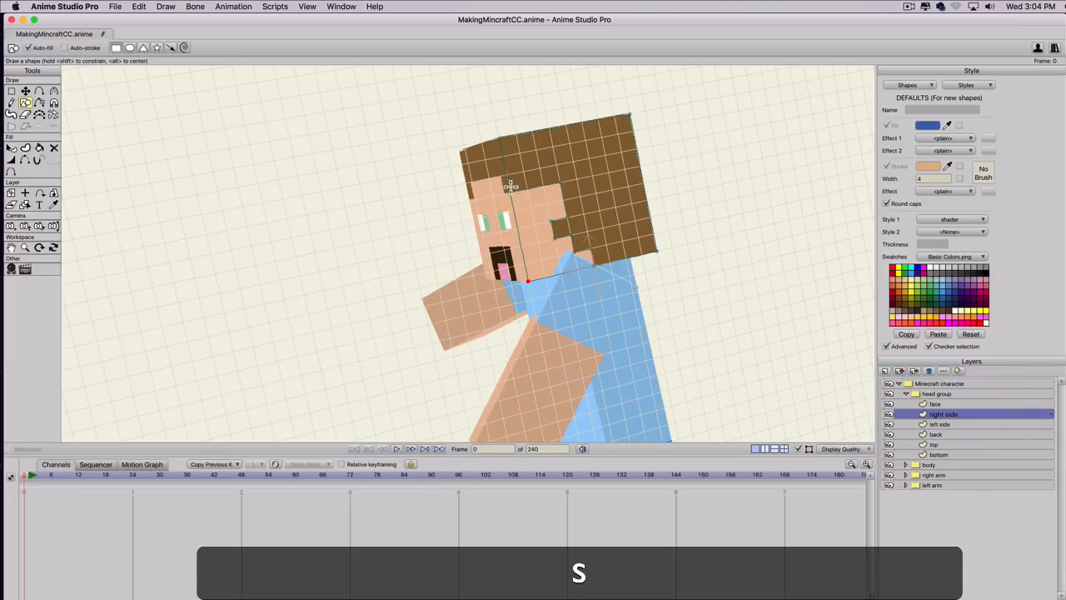
mouse_move(510, 193)
mouse_down()
mouse_move(528, 209)
mouse_move(562, 212)
mouse_up()
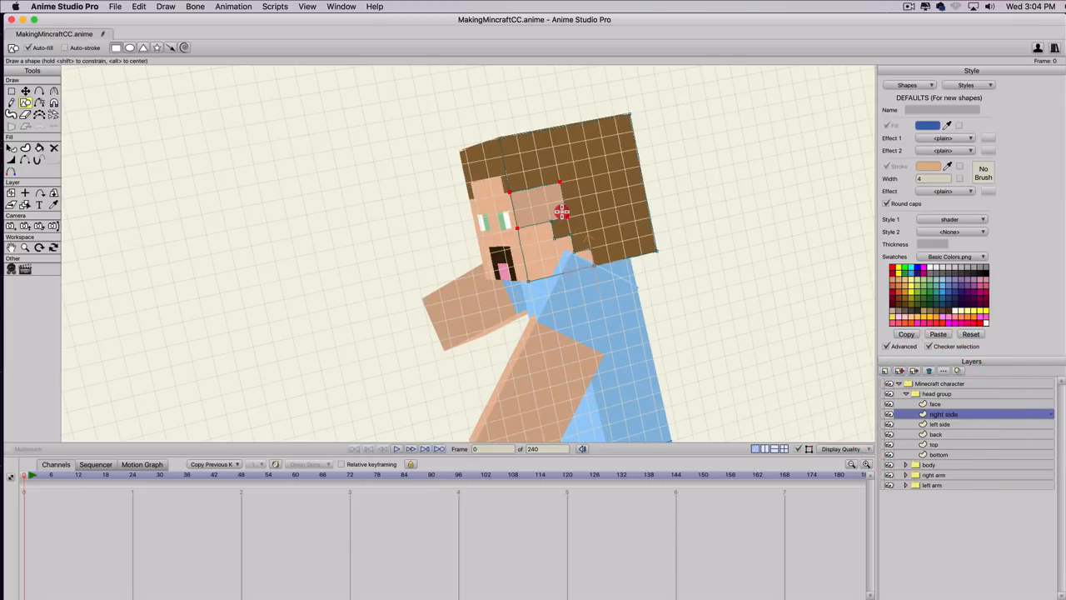
Add and weld points so the right side's shading follows the stepped hairline down to the jaw, and turn off the grid.
key(a)
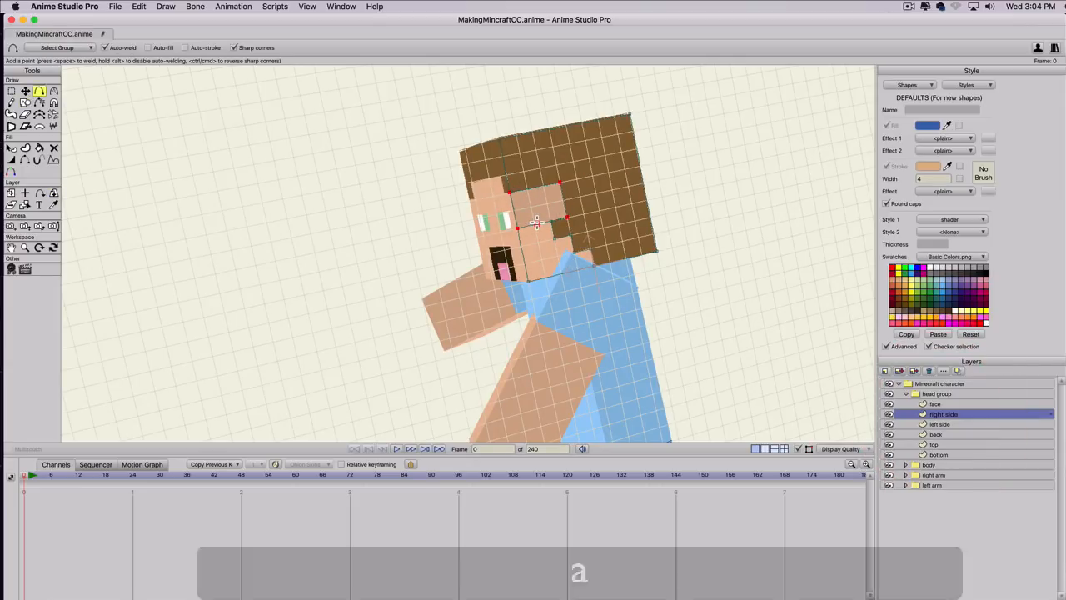
drag(537, 225, 590, 265)
click(596, 267)
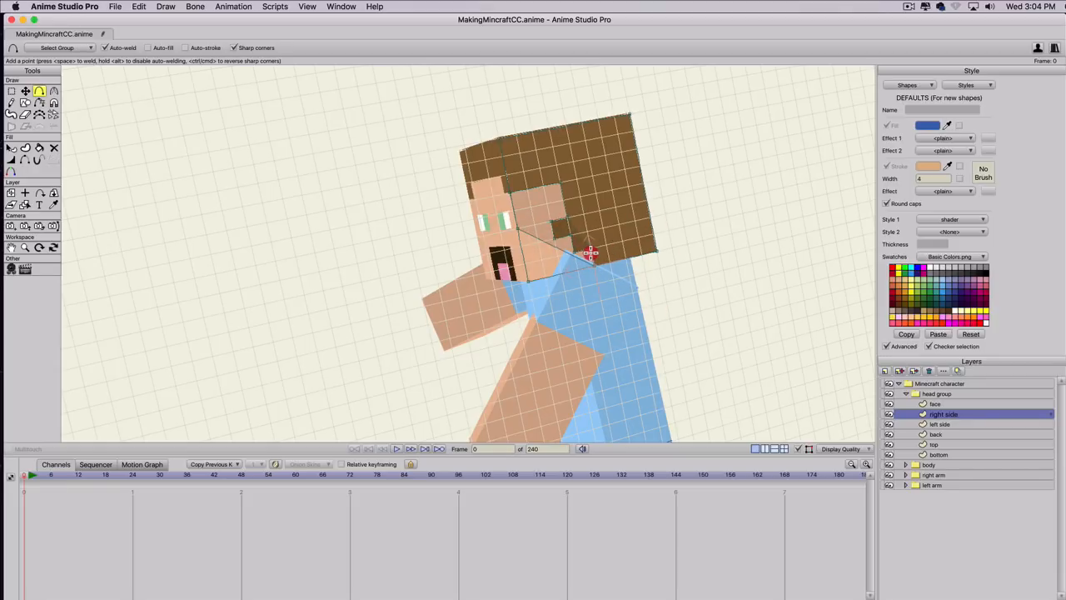
click(576, 247)
click(566, 229)
click(560, 237)
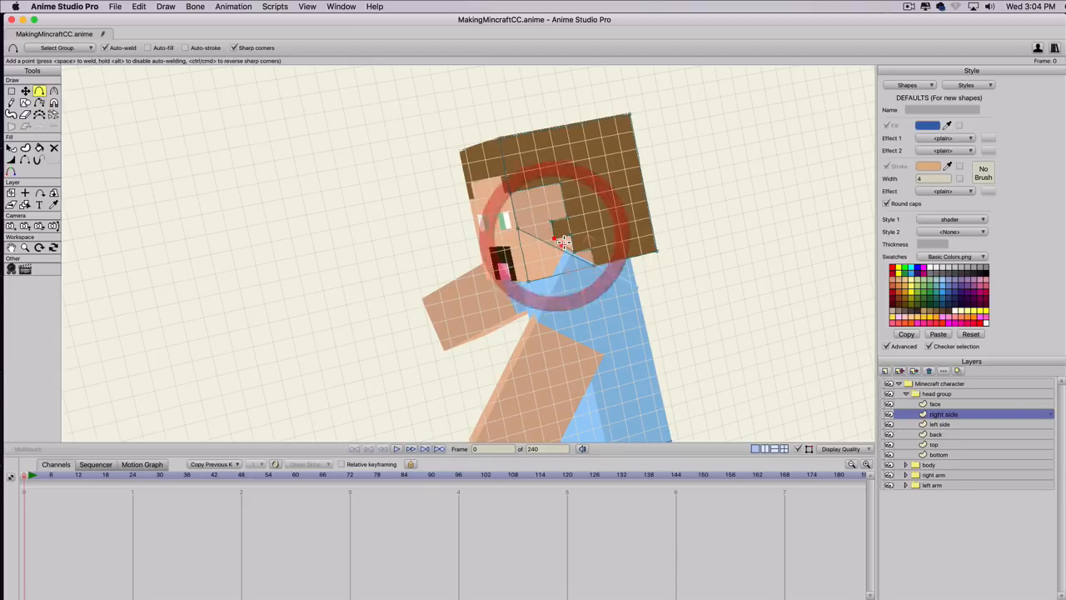
click(571, 233)
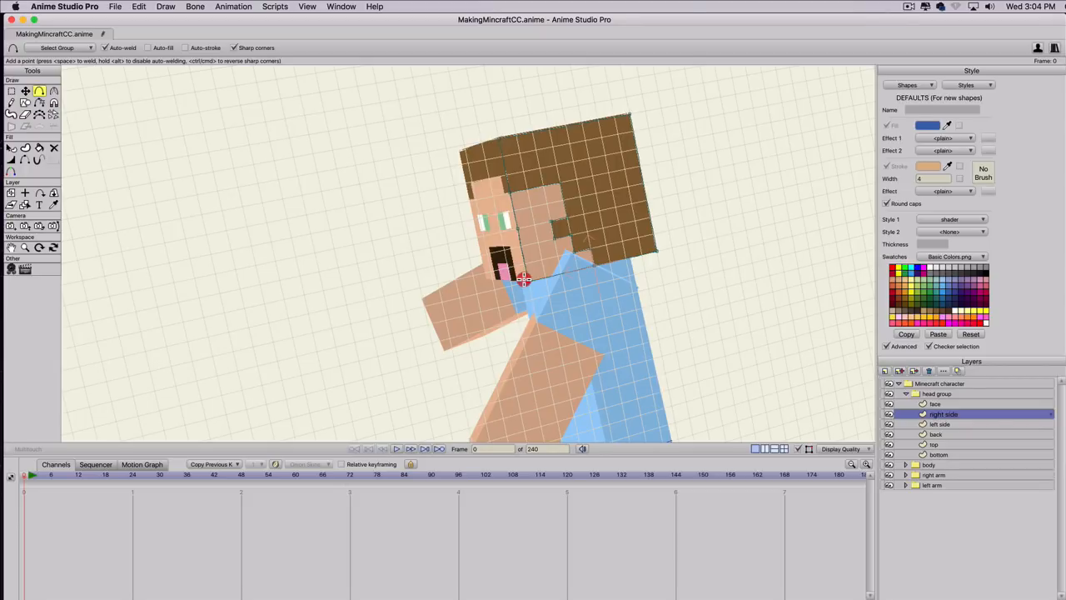
click(524, 279)
key(super+g)
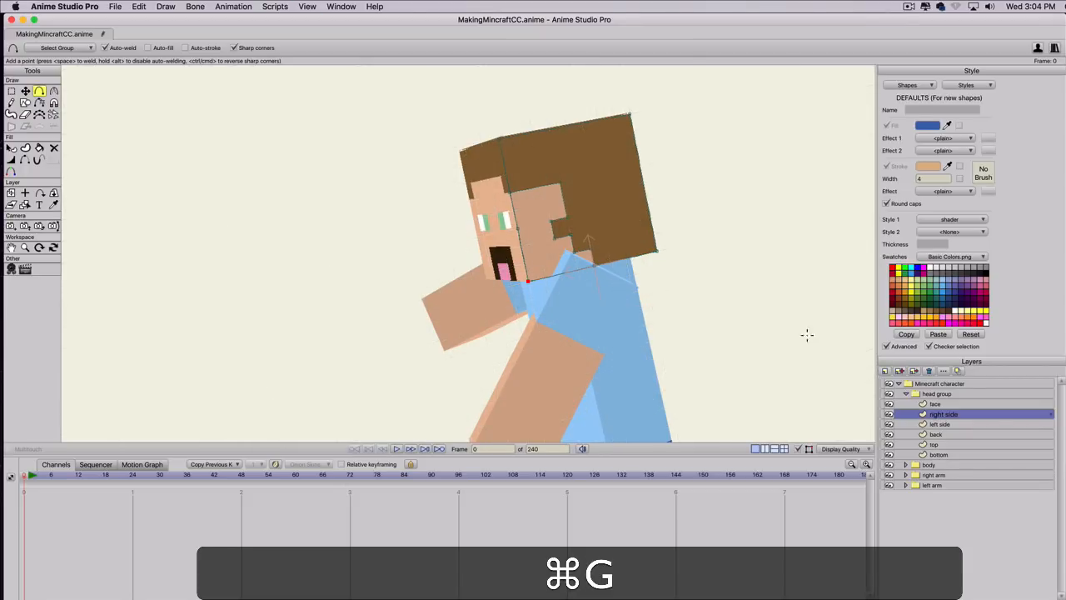
Rotate the whole character to a nearly frontal view, about 3 in X and 1 in Y.
click(919, 383)
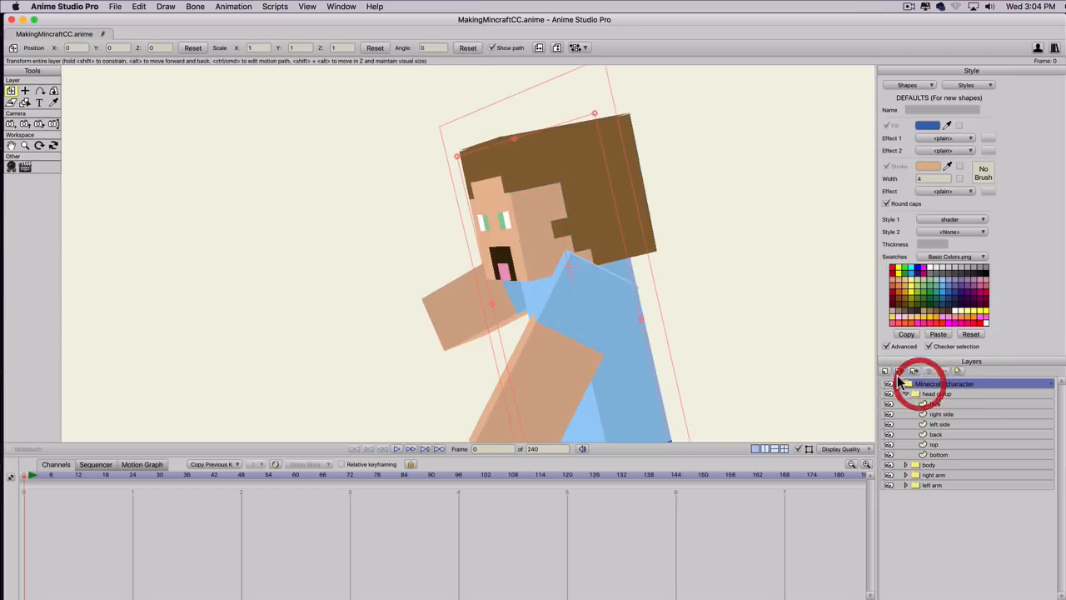
click(54, 90)
drag(454, 335, 871, 286)
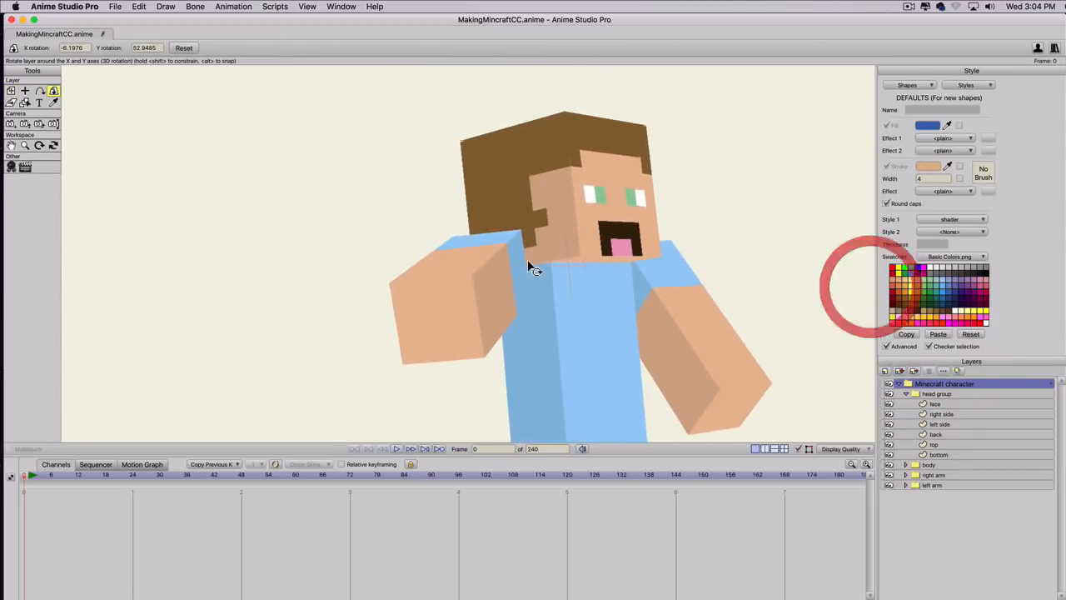
scroll(523, 260, down, 3)
mouse_move(520, 260)
mouse_down()
mouse_move(500, 278)
mouse_move(750, 312)
mouse_move(444, 295)
mouse_move(490, 271)
mouse_up()
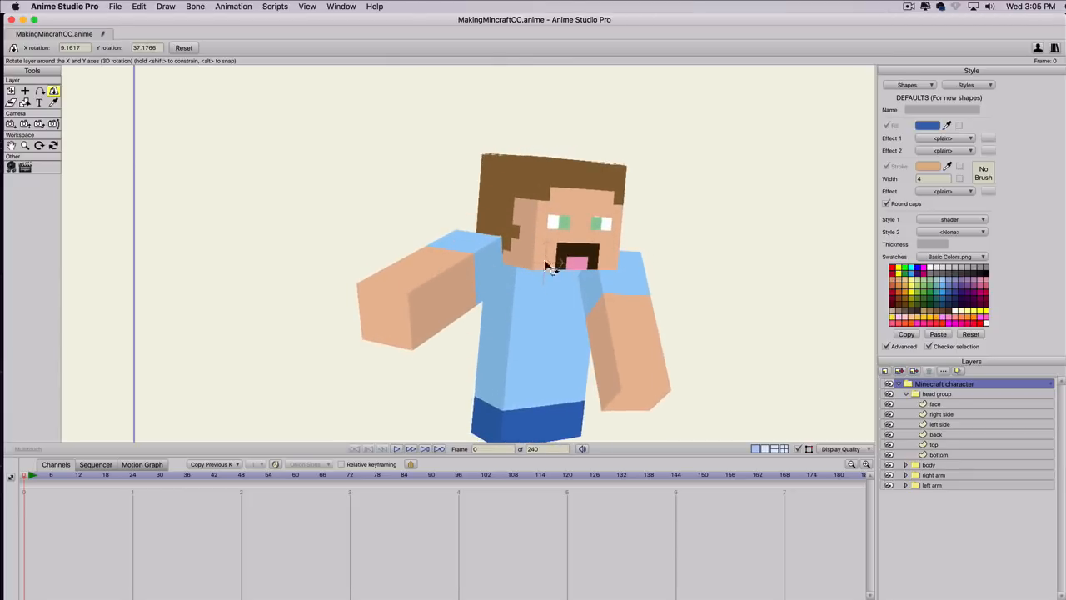
mouse_move(442, 286)
mouse_down()
mouse_move(657, 305)
mouse_move(175, 290)
mouse_move(790, 288)
mouse_move(350, 305)
mouse_move(259, 274)
mouse_move(265, 266)
mouse_up()
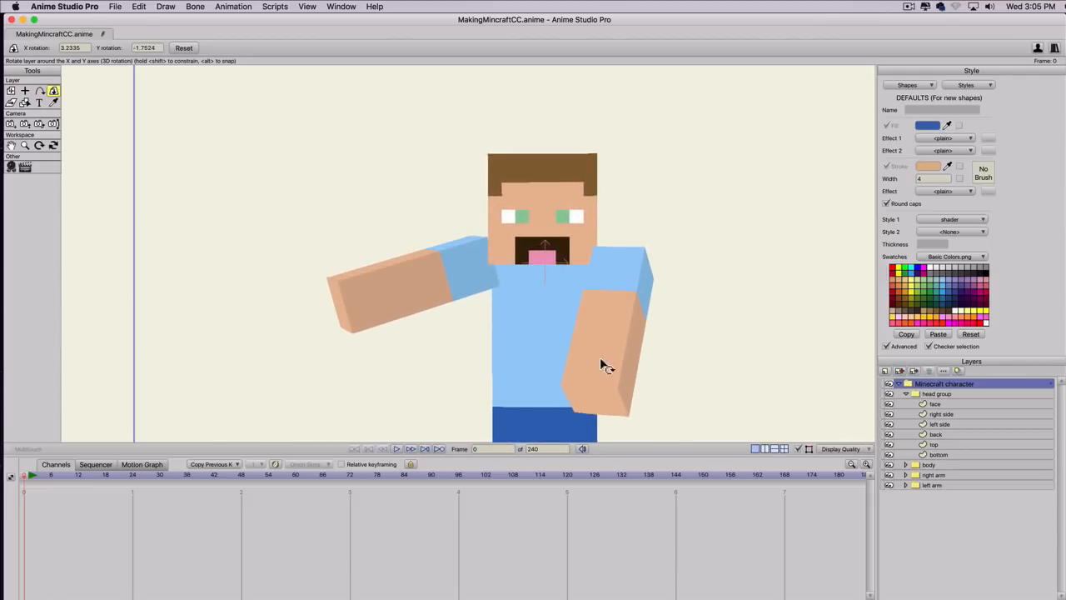
mouse_move(601, 364)
mouse_down()
mouse_move(655, 374)
mouse_move(599, 369)
mouse_move(609, 367)
mouse_up()
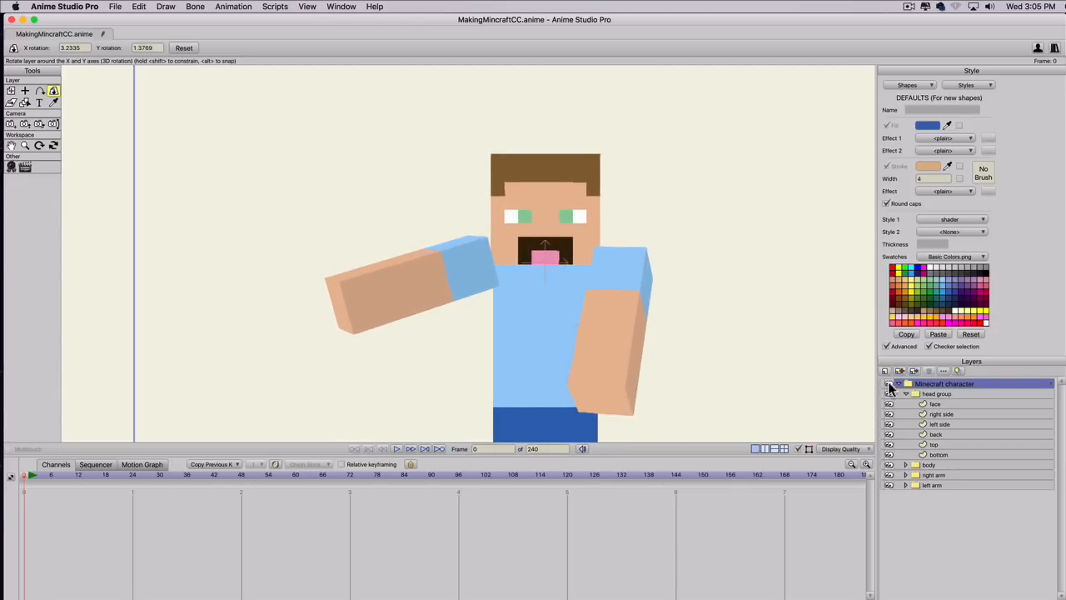
Turn on the grid and draw one-cell shading squares on the face layer, one on the cheek and one on the forehead.
click(934, 405)
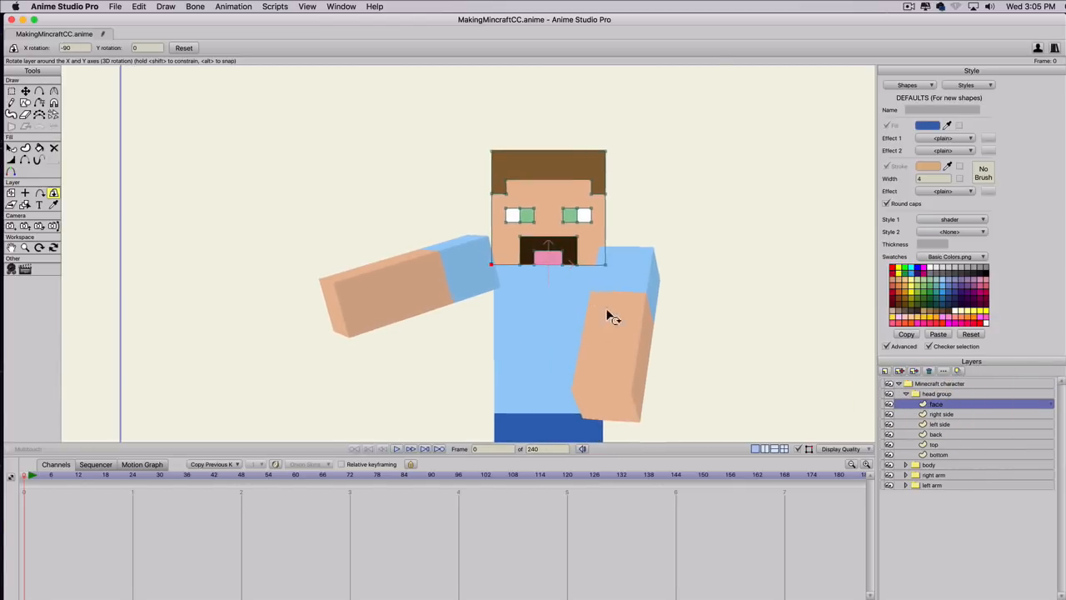
scroll(617, 312, up, 2)
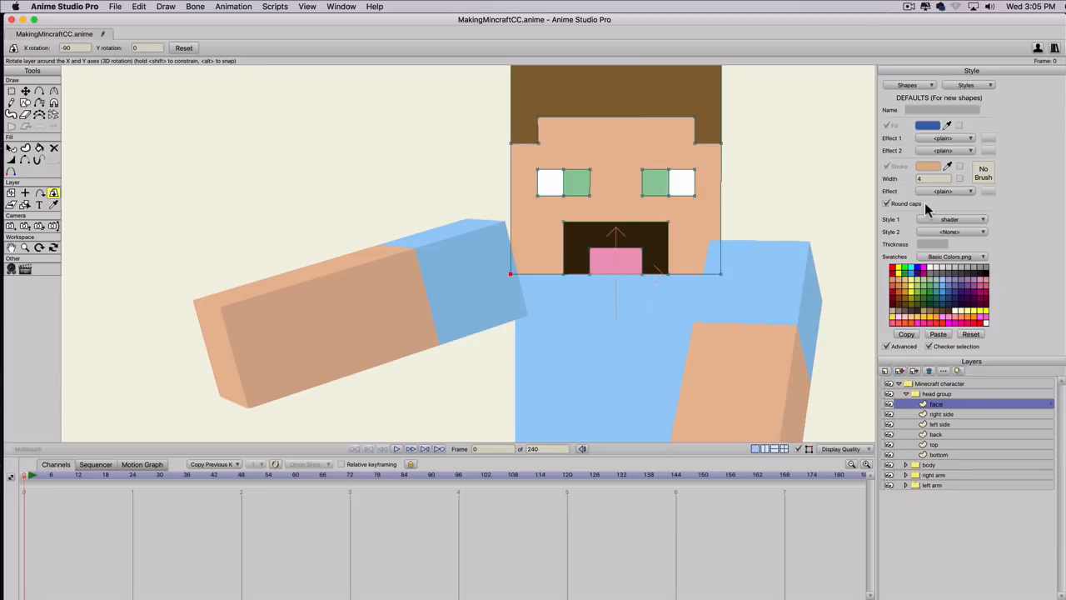
key(super+g)
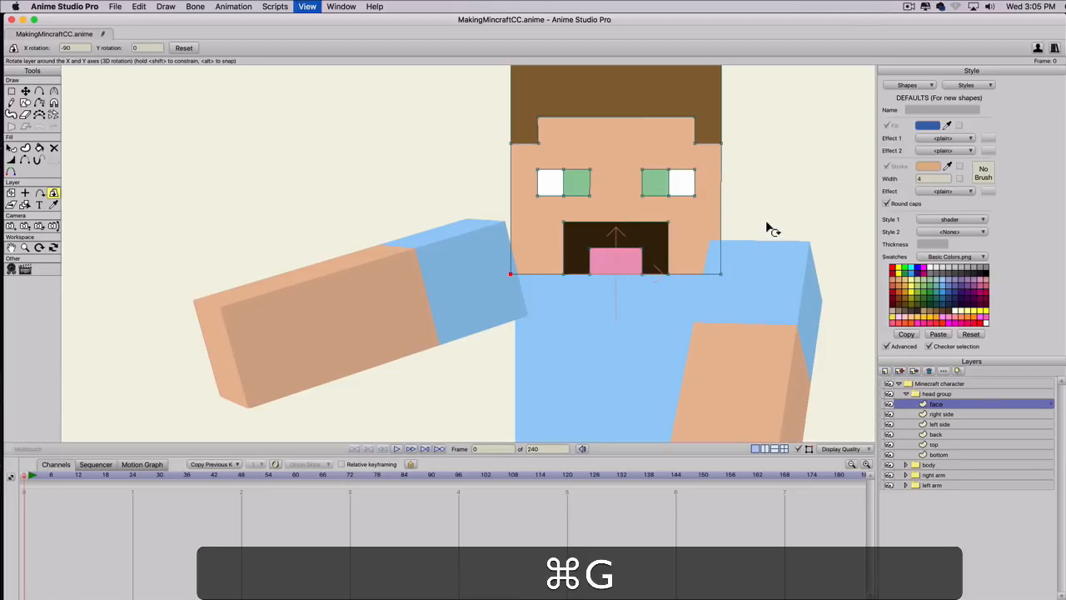
key(super+s)
key(s)
scroll(693, 219, down, 1)
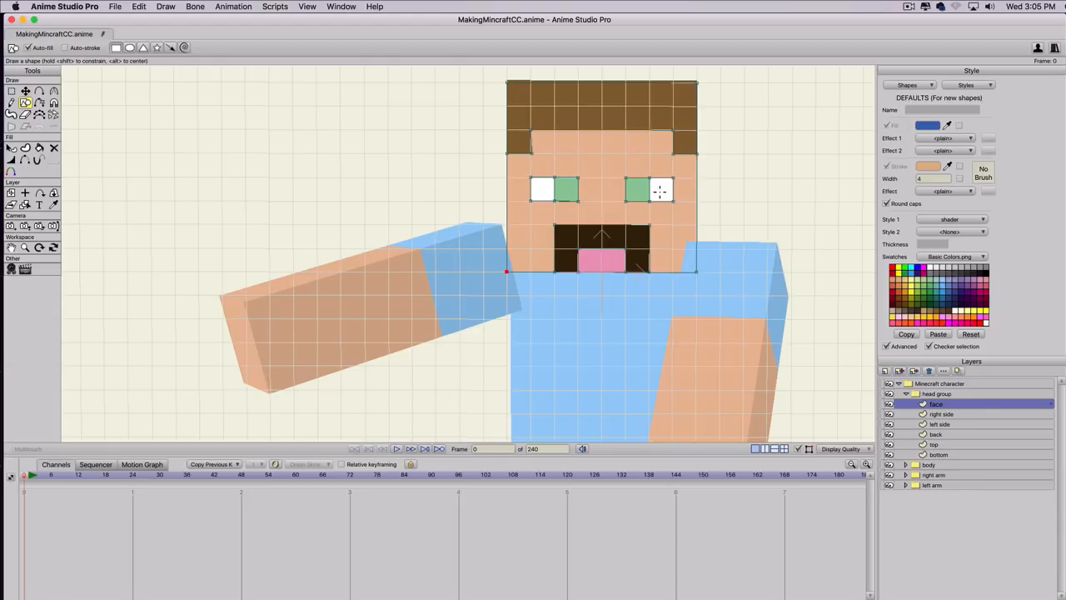
drag(672, 223, 696, 200)
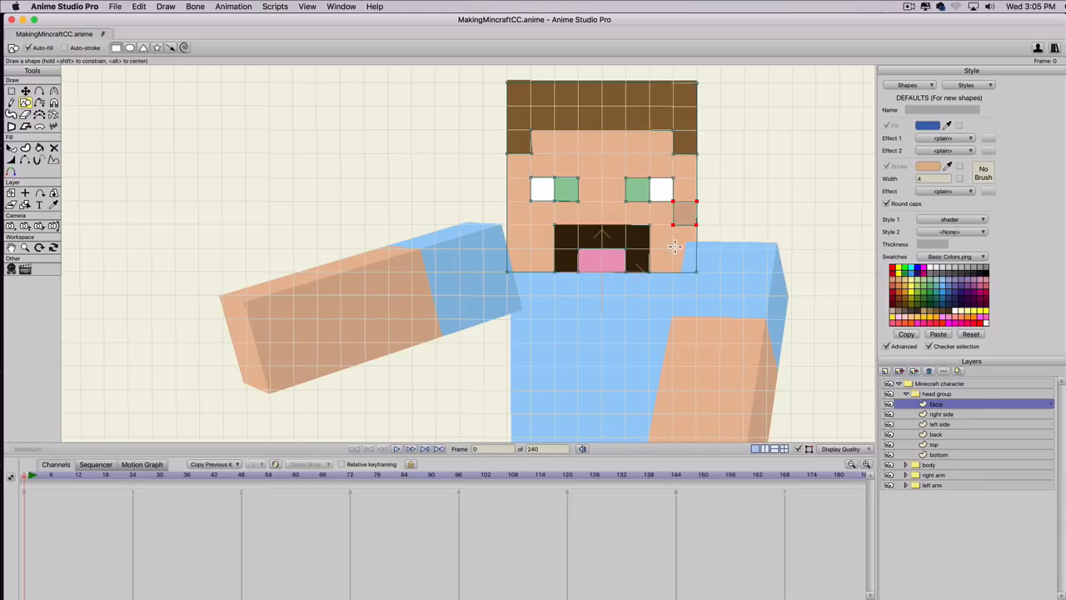
drag(626, 138, 625, 135)
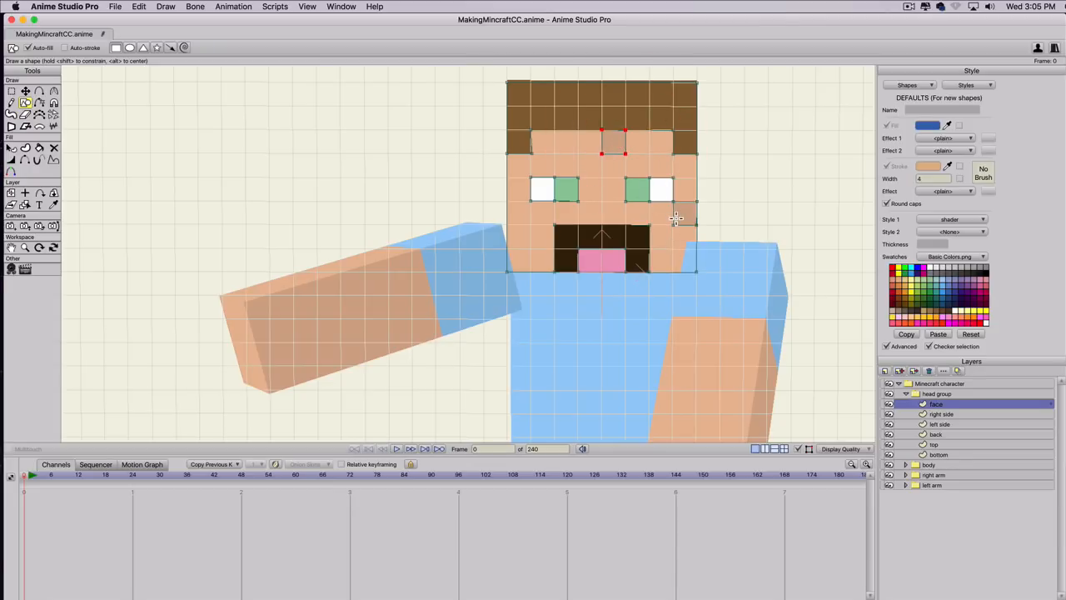
Select the cheek square on the face and set its Style 1 to <None>.
key(super)
key(super+q)
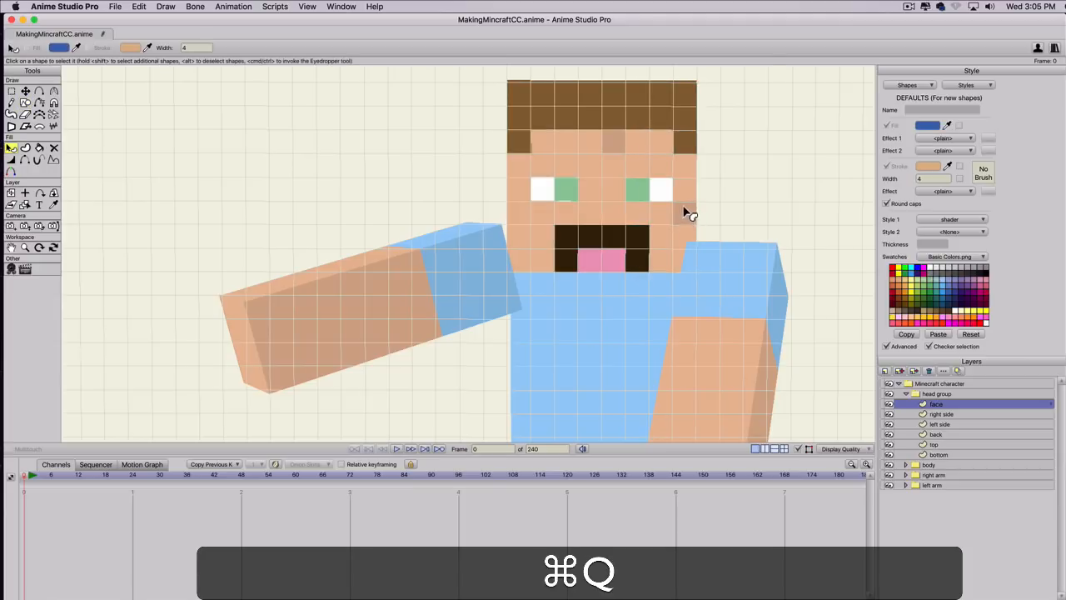
click(683, 212)
click(927, 221)
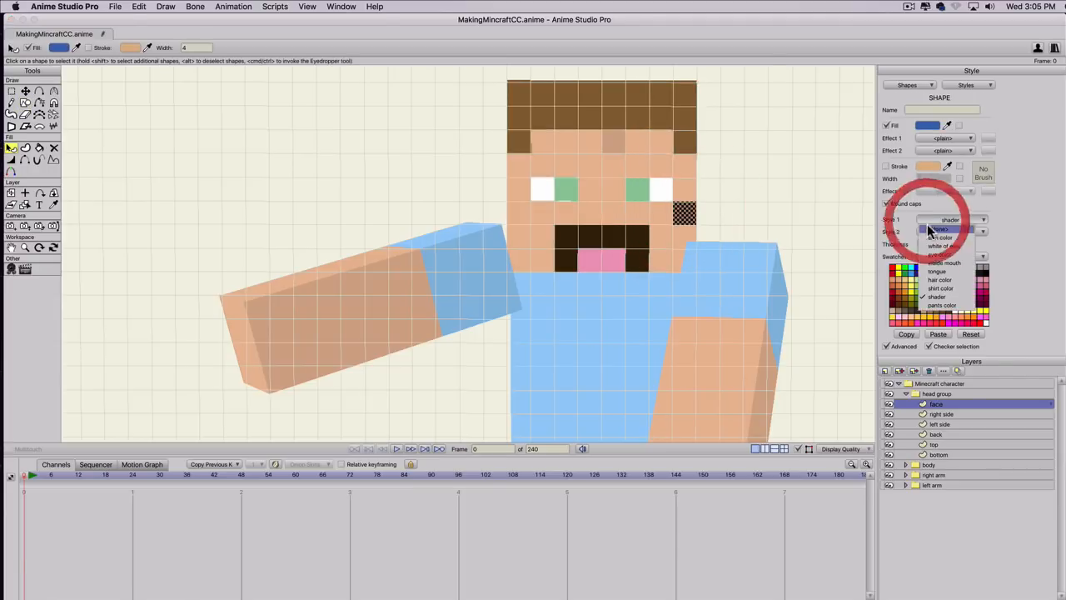
click(929, 228)
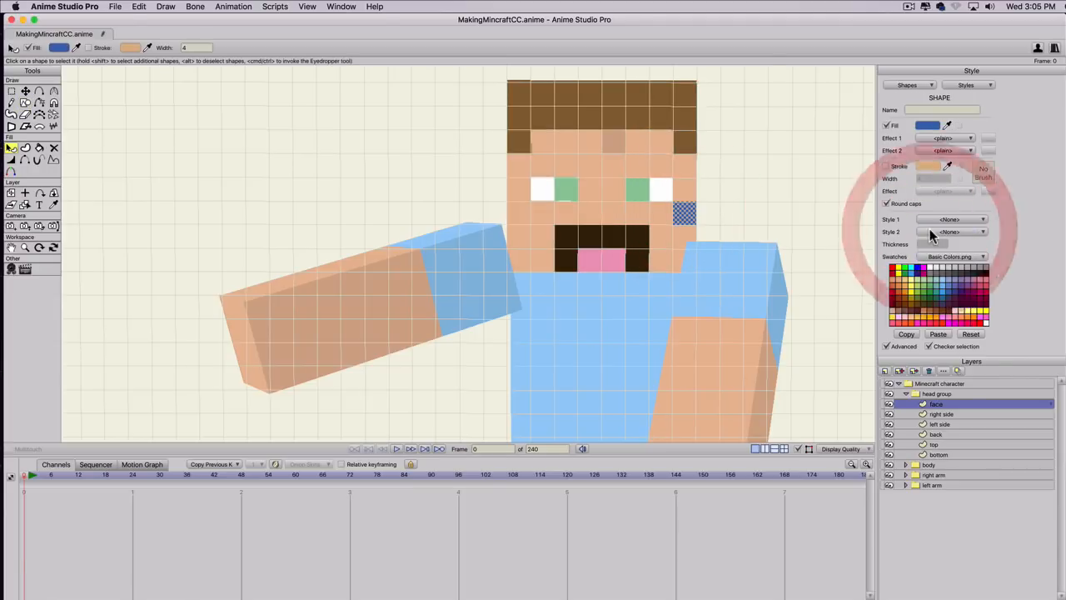
Give the cheek square on the face a semi-transparent black fill with an alpha of 47.
click(986, 273)
click(927, 125)
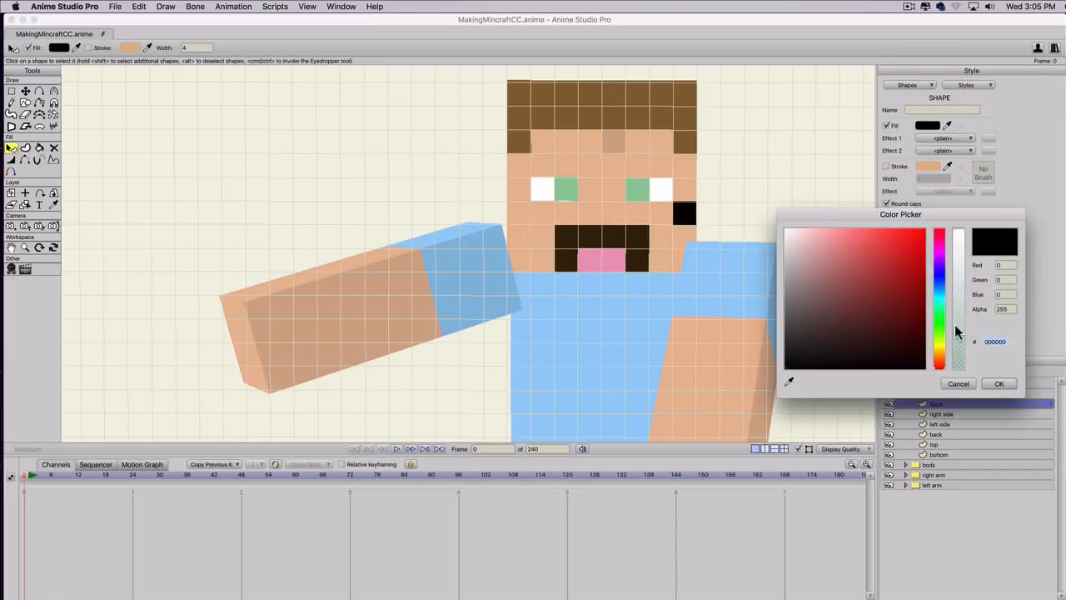
drag(956, 331, 963, 345)
click(1000, 383)
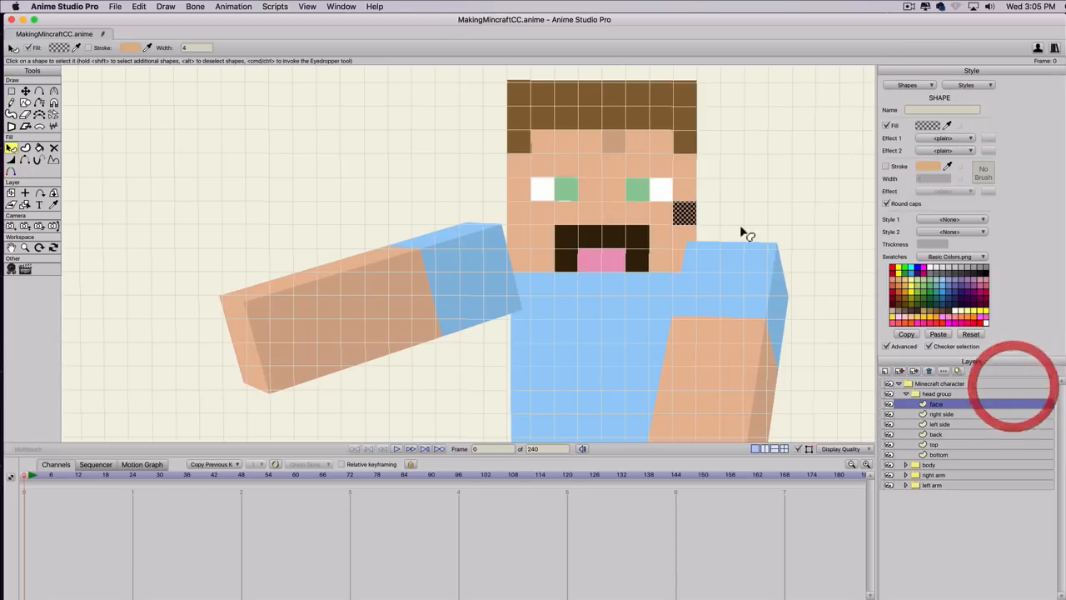
Delete the old shading square from the forehead.
key(t)
click(624, 144)
key(BackSpace)
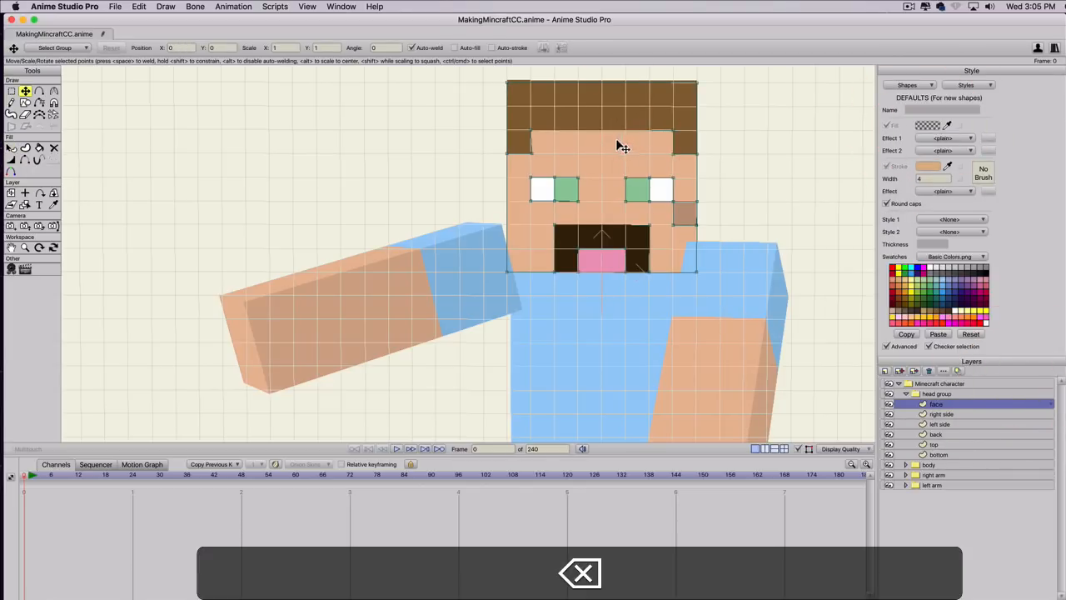
Copy the cheek square and arrange three adjoining shading squares in a row on the forehead, leaving none on the cheek or hair.
click(690, 221)
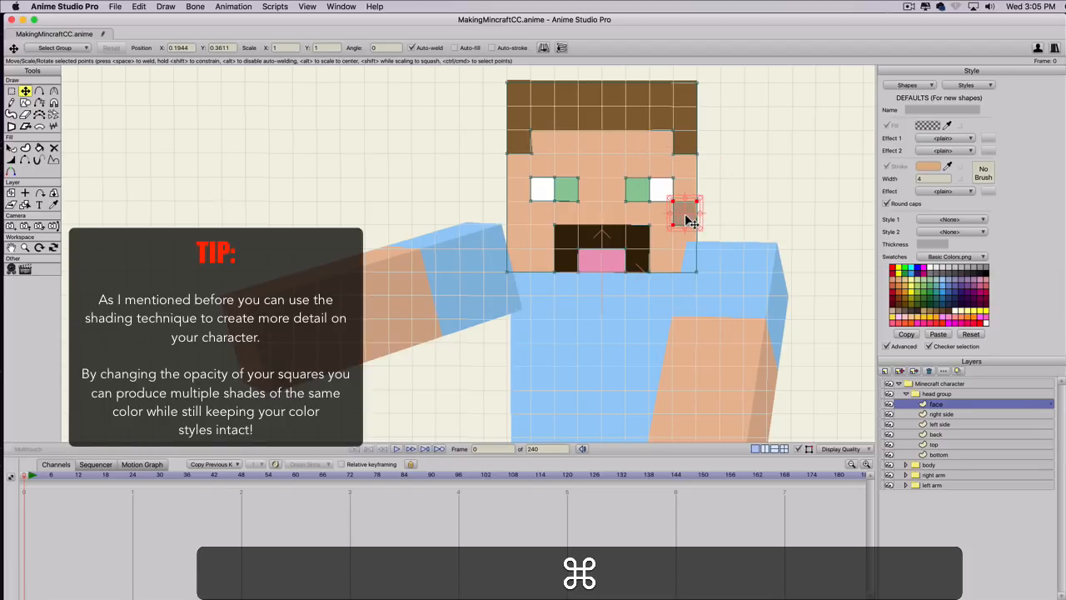
drag(683, 217, 592, 141)
key(super+v)
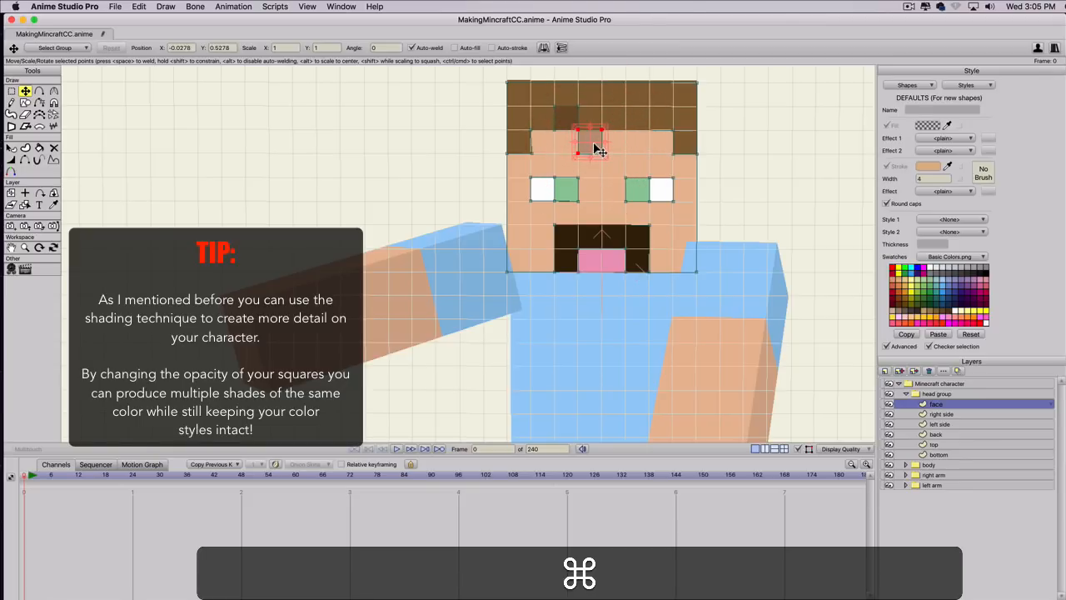
key(super+c)
key(super+v)
drag(591, 139, 615, 135)
click(623, 143)
key(super+c)
click(563, 114)
Darken the middle forehead square by setting its black fill's alpha to 71, and turn off the grid.
key(q)
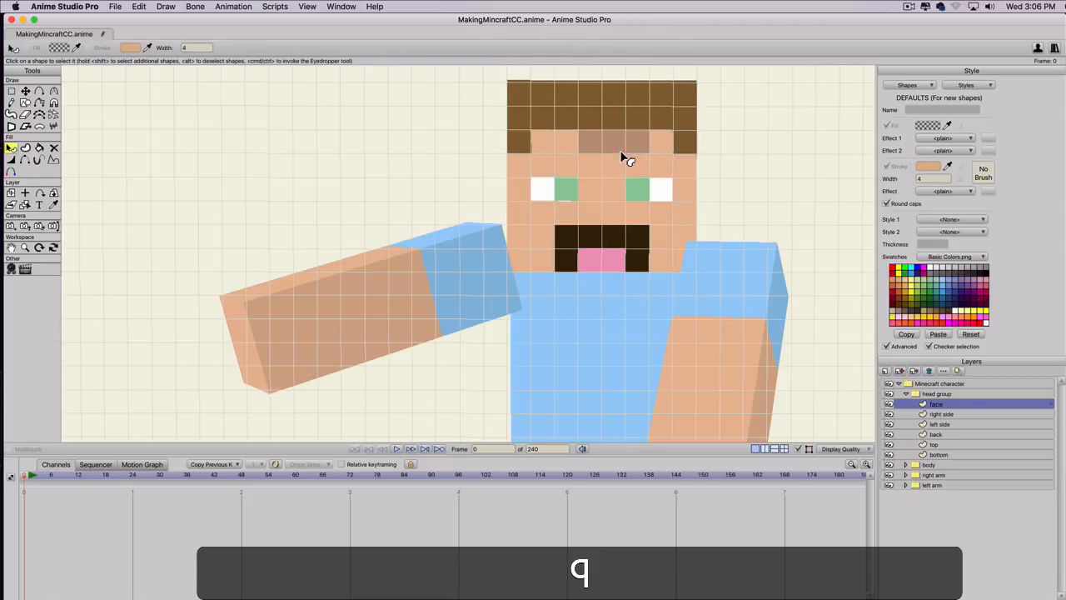
click(624, 153)
click(927, 125)
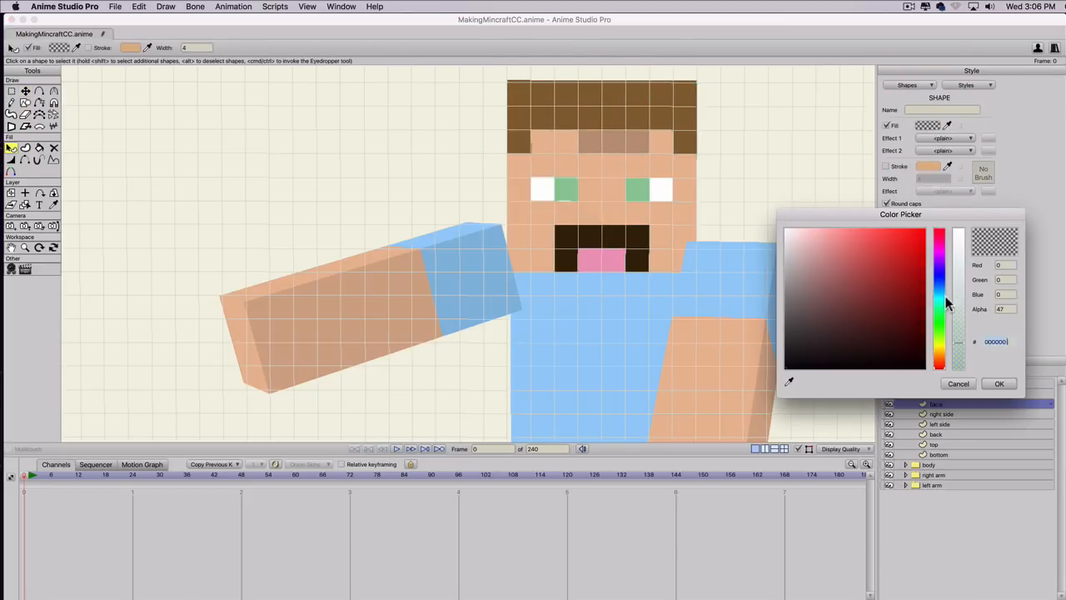
drag(958, 327, 959, 326)
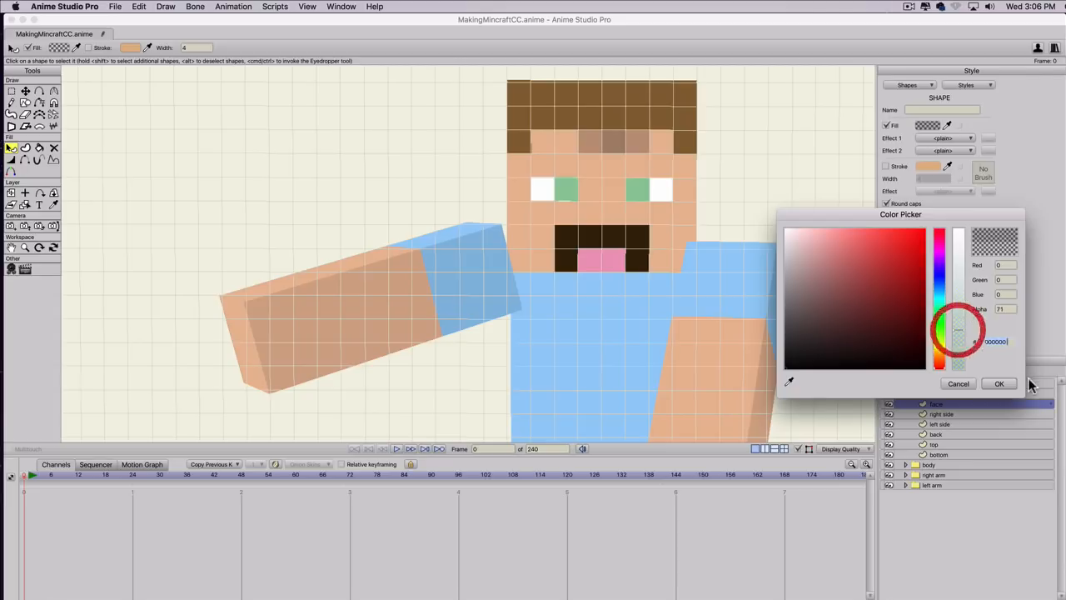
click(1001, 384)
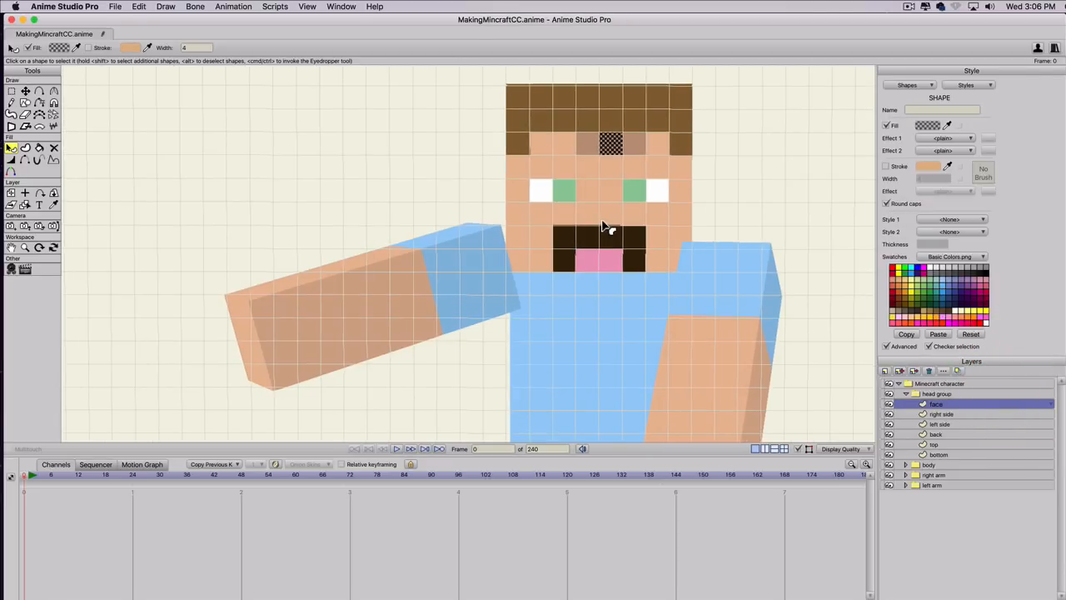
key(super+g)
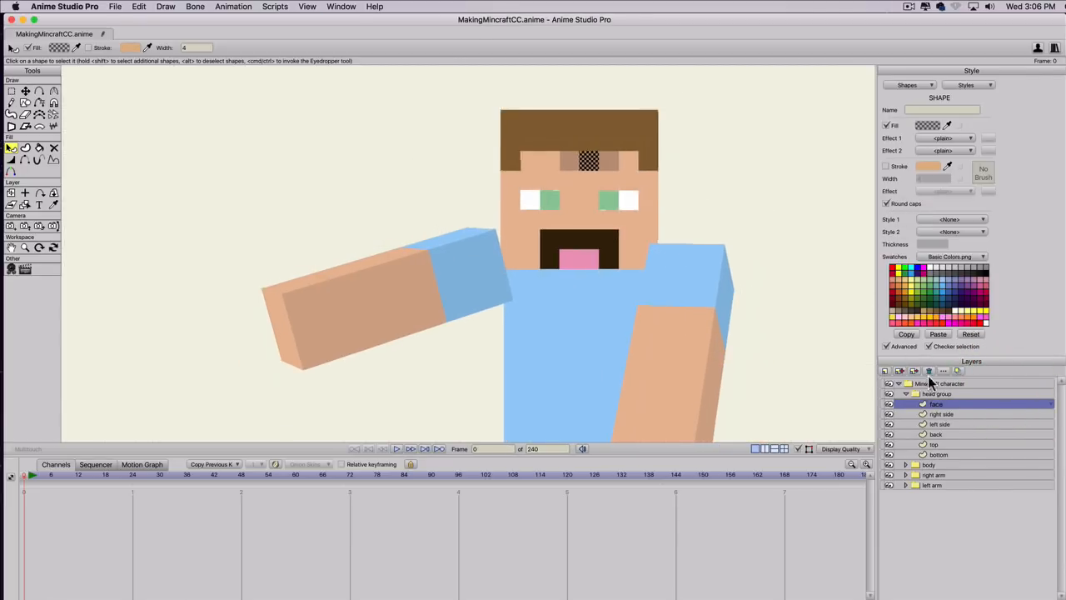
Select the Minecraft character group and try swatch colors on the skin color style, going from green to teal.
click(927, 384)
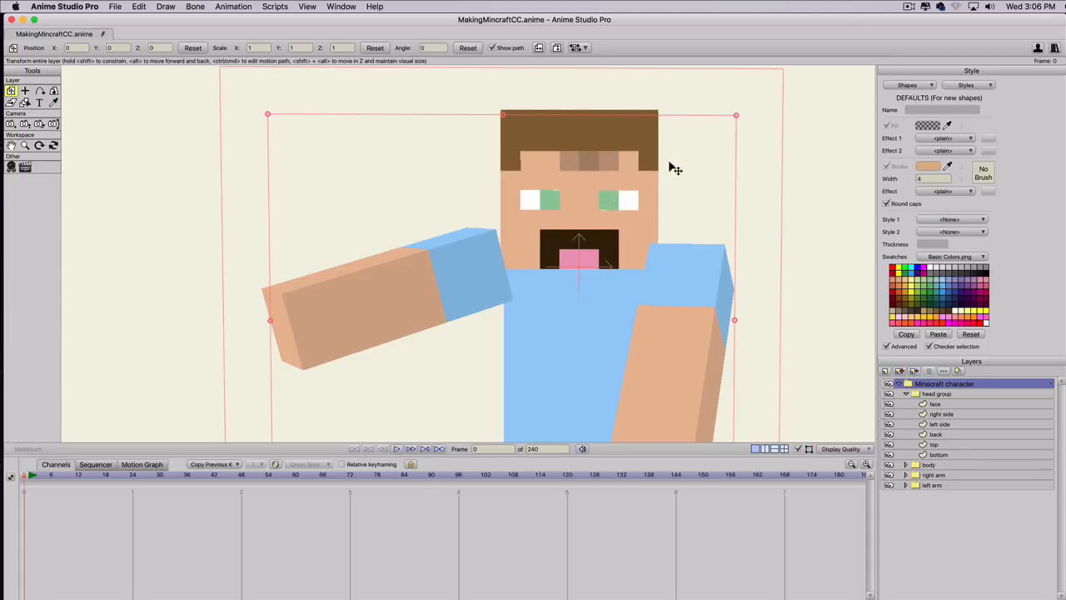
click(965, 85)
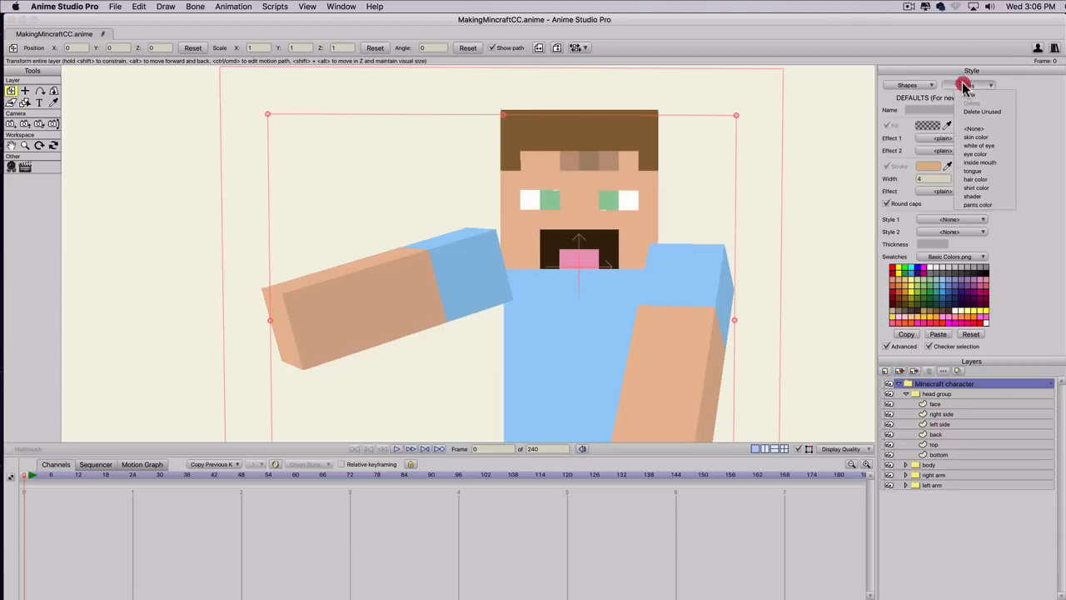
click(977, 138)
click(930, 289)
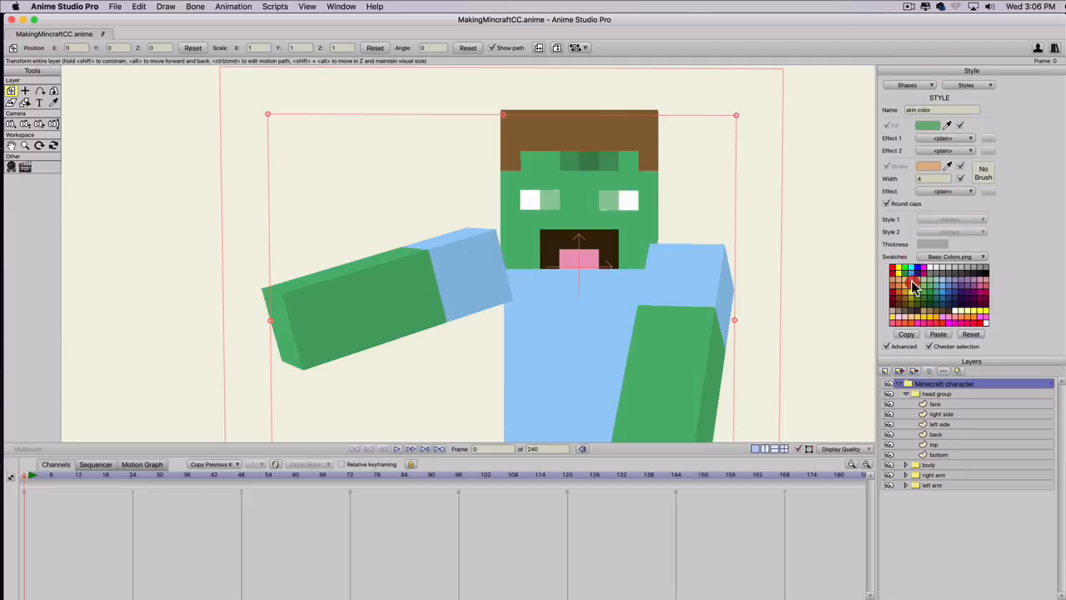
click(911, 285)
click(909, 305)
click(917, 310)
click(935, 311)
click(944, 300)
click(936, 291)
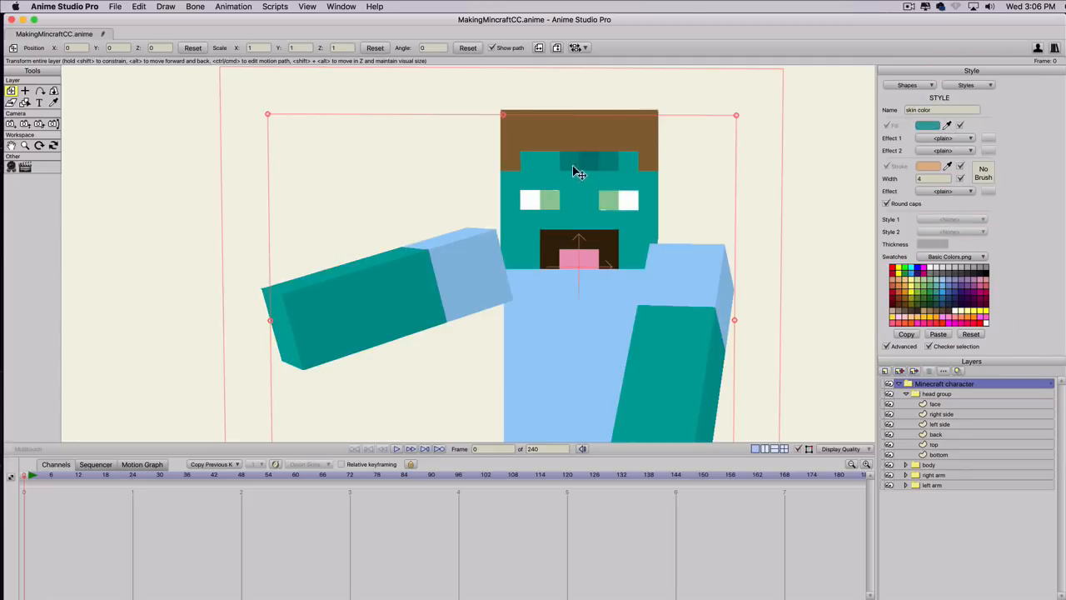
Try further swatches, including purple, on the skin color style and undo them back to teal.
click(968, 273)
click(985, 273)
click(962, 289)
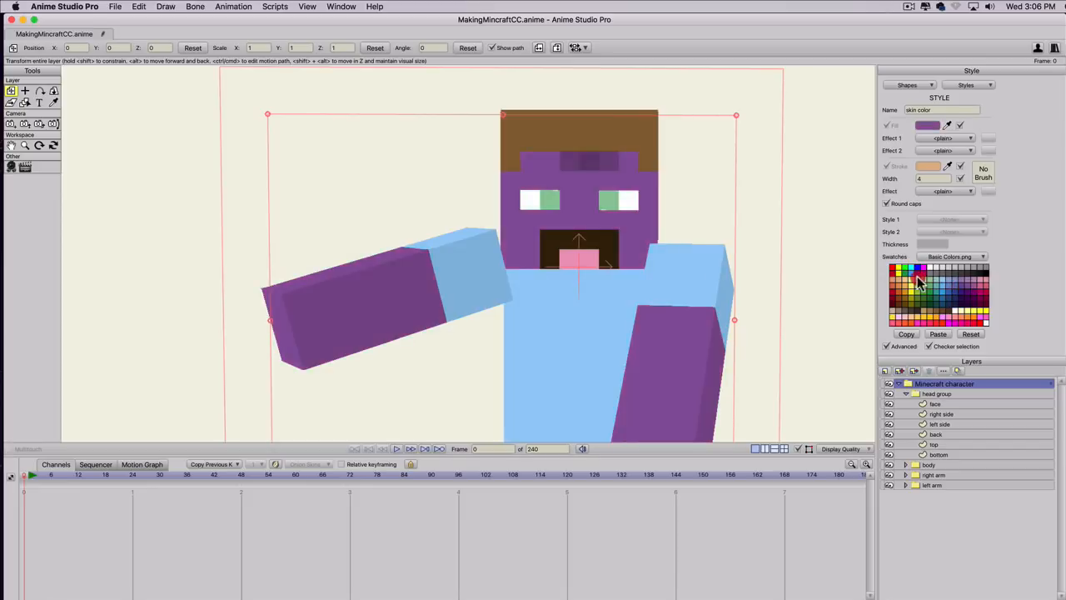
click(915, 277)
key(super+z)
key(super+z)
key(super+z)
key(super+z)
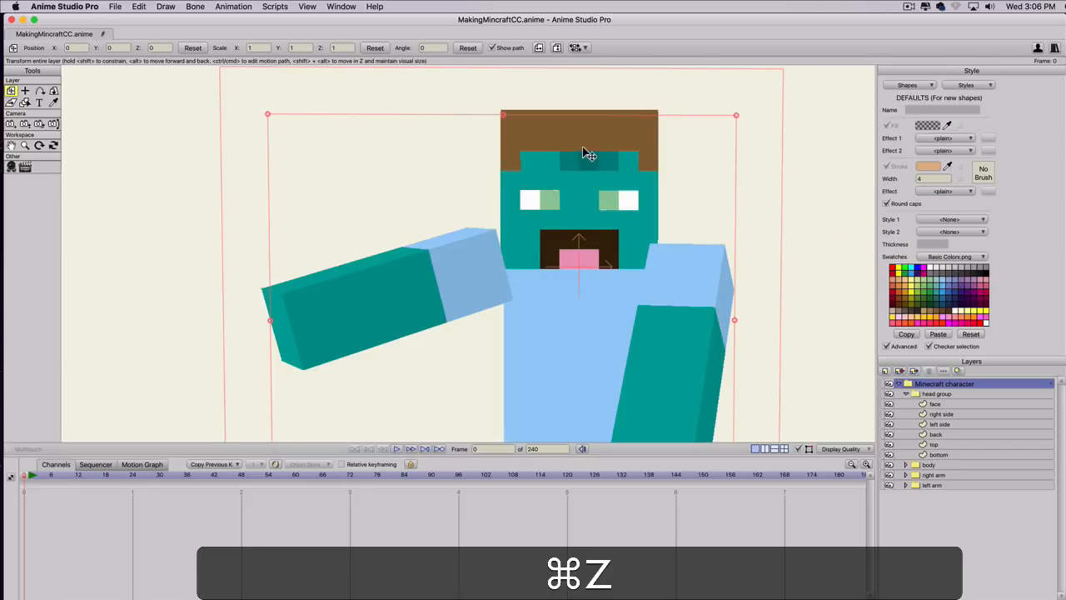
Try to delete a forehead shading square on the face layer, and undo the stray layer shift.
key(t)
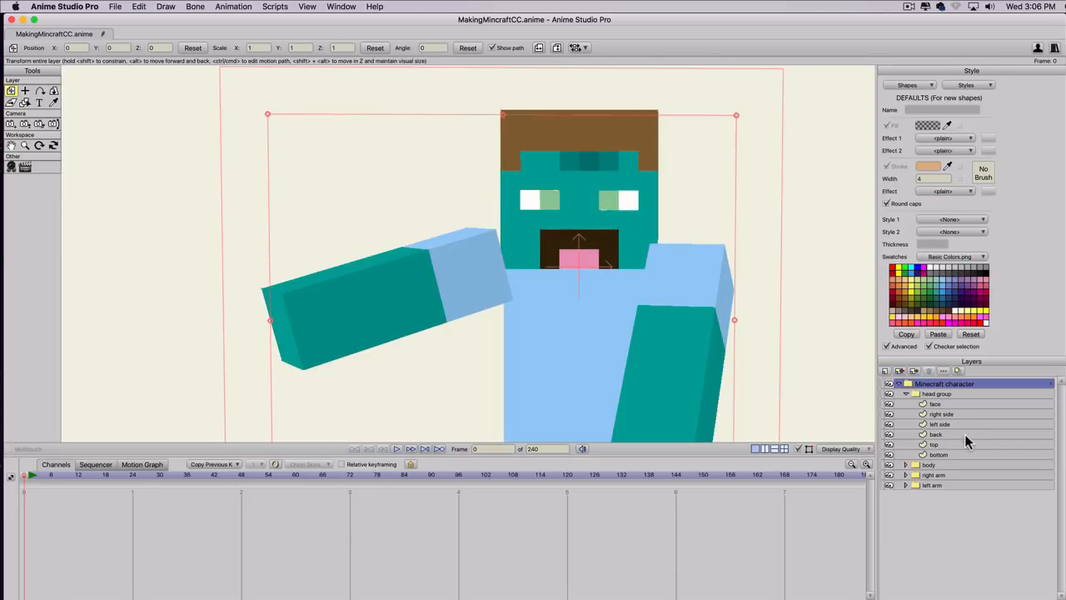
click(936, 404)
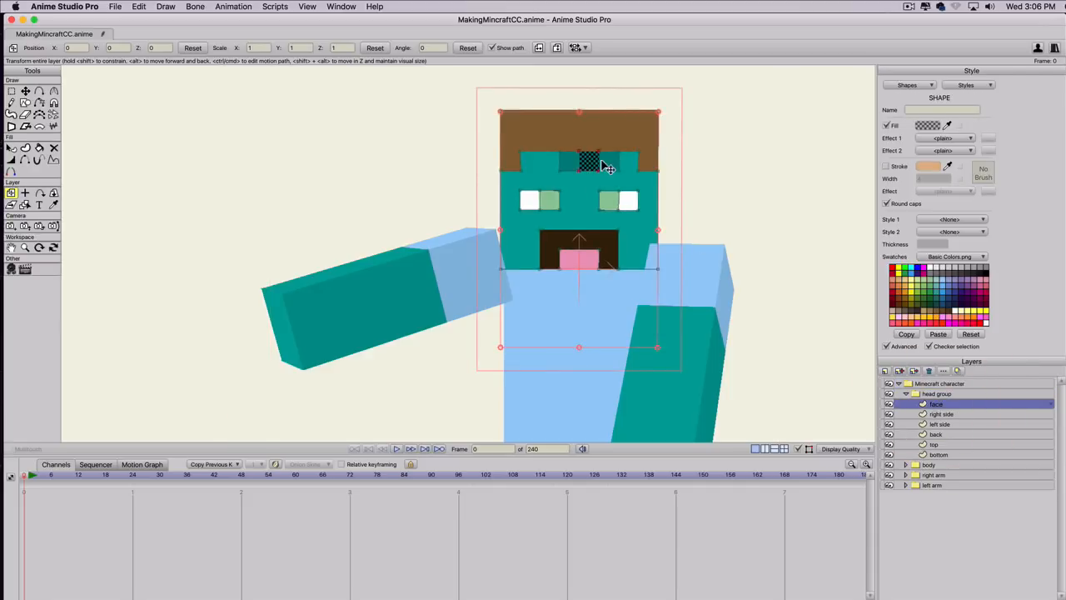
click(610, 170)
key(BackSpace)
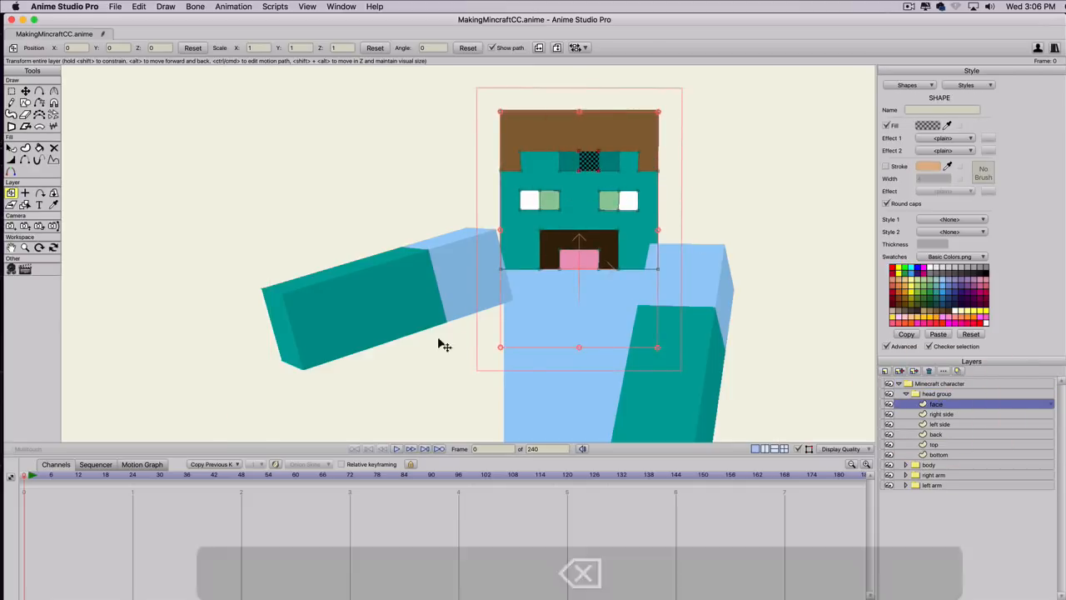
click(729, 230)
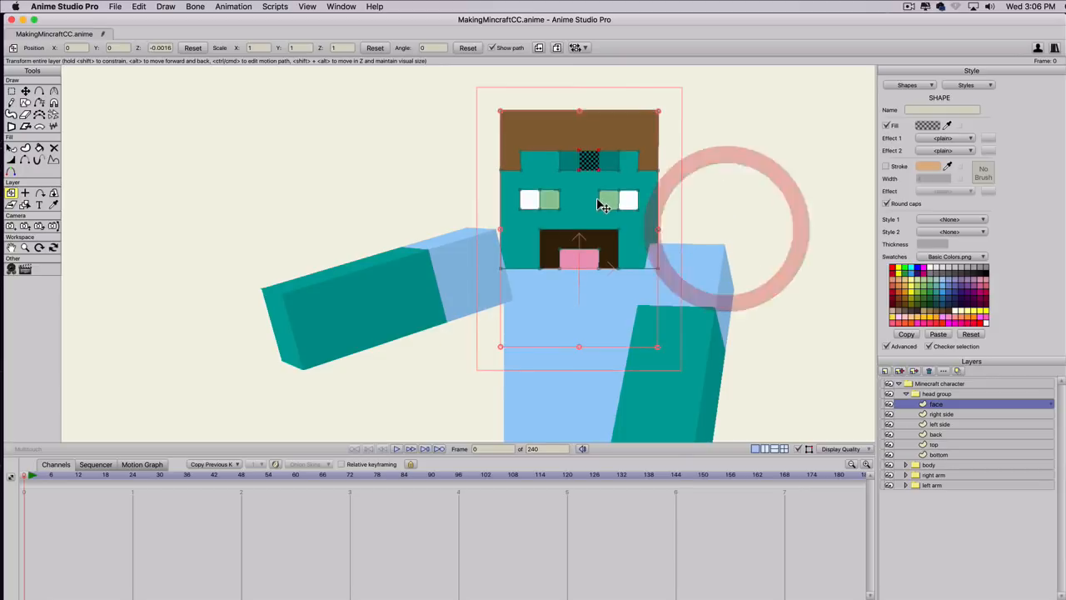
key(super+z)
Delete the three shading squares from the teal forehead one after another.
key(t)
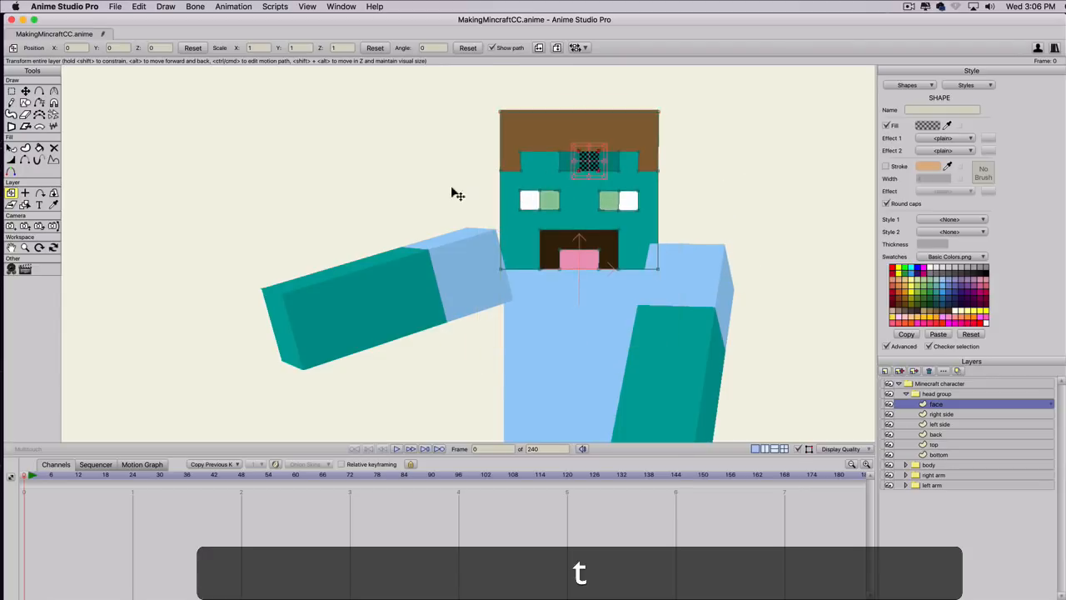
click(430, 189)
click(564, 161)
key(BackSpace)
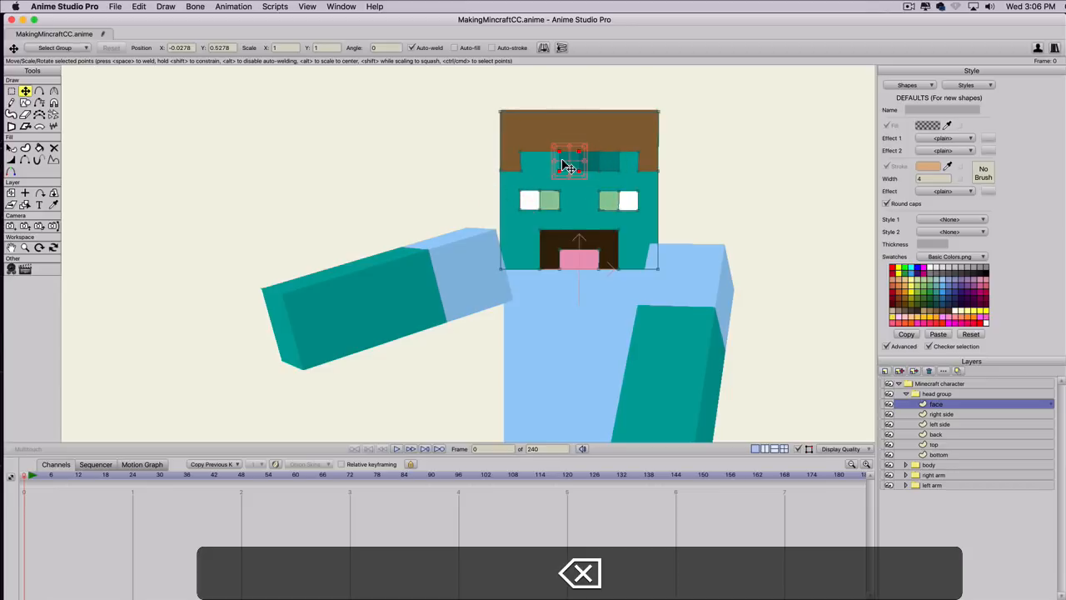
click(589, 164)
key(BackSpace)
click(614, 161)
key(BackSpace)
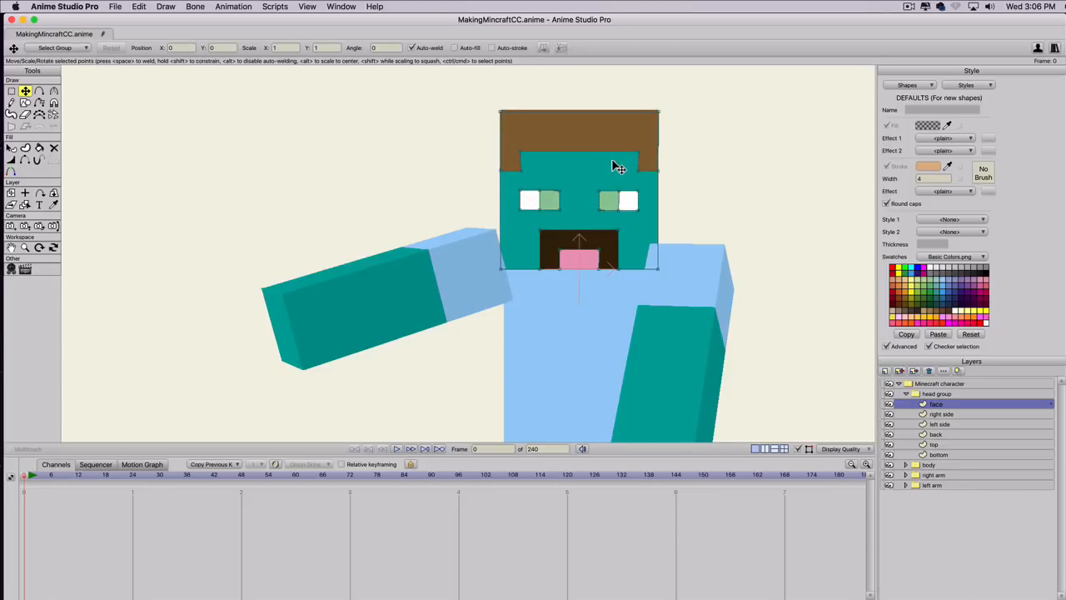
Undo the deletion of the forehead squares and the teal recoloring of the skin color style.
key(super+z)
key(super+z)
key(super+z)
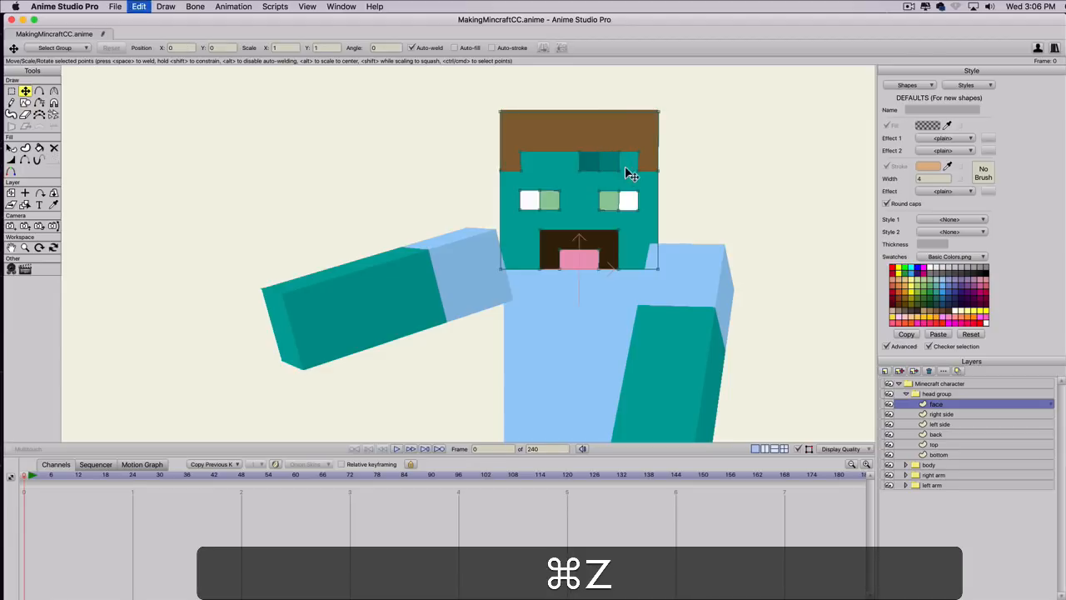
key(super+z)
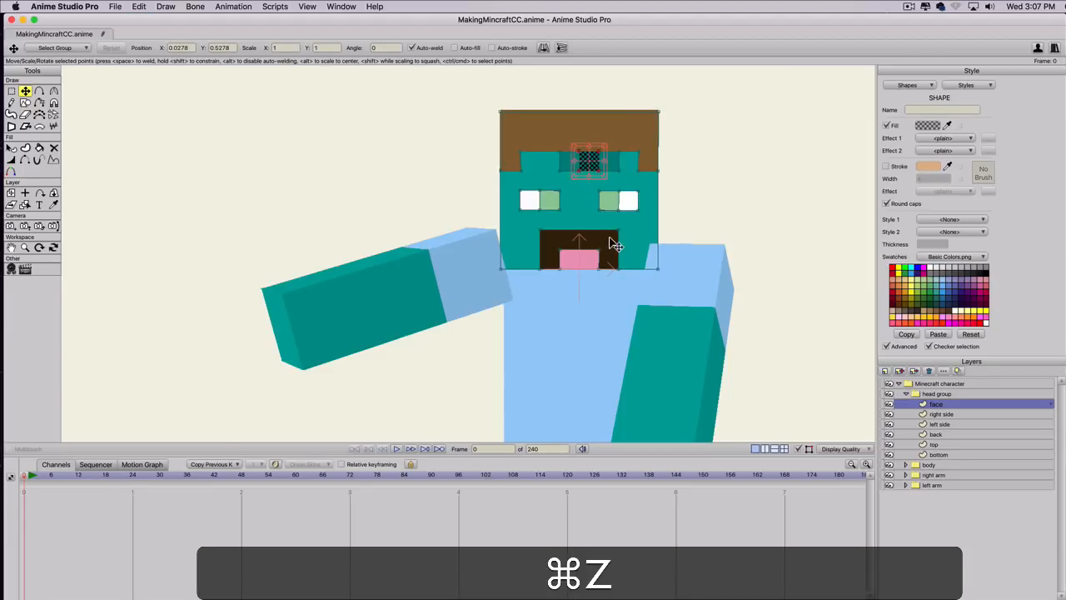
key(super+z)
Undo the forehead copies step by step until the original cheek and forehead shading squares are back.
key(super+z)
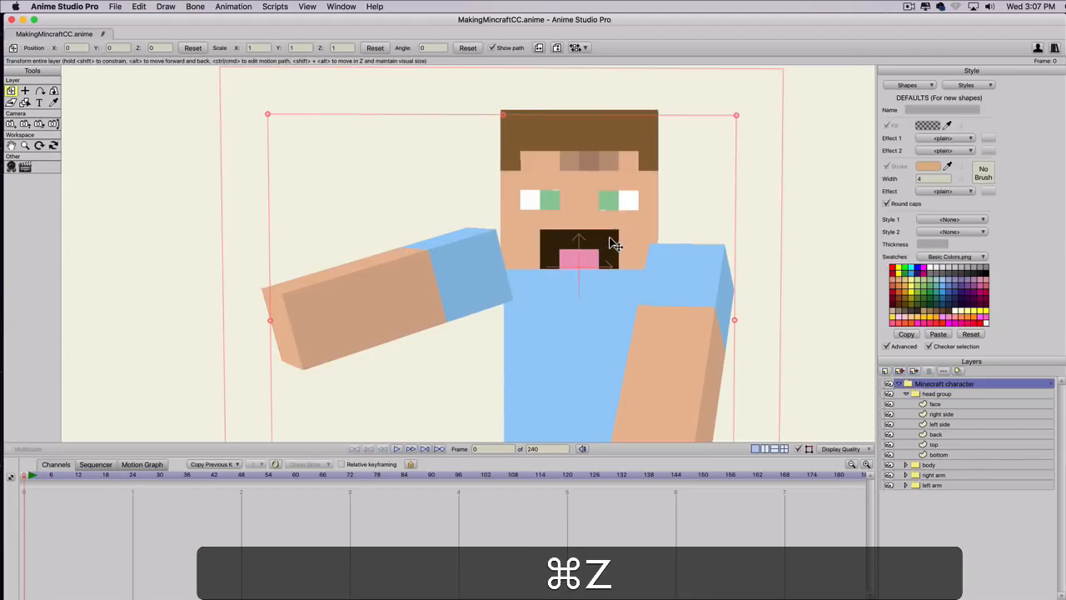
key(super+z)
key(super+z)
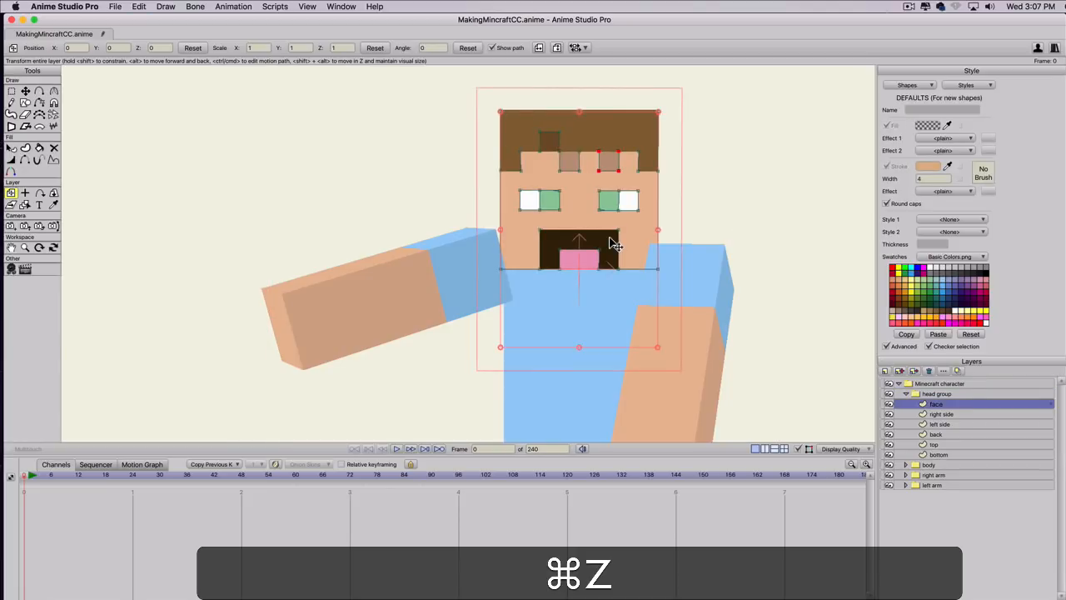
key(super+z)
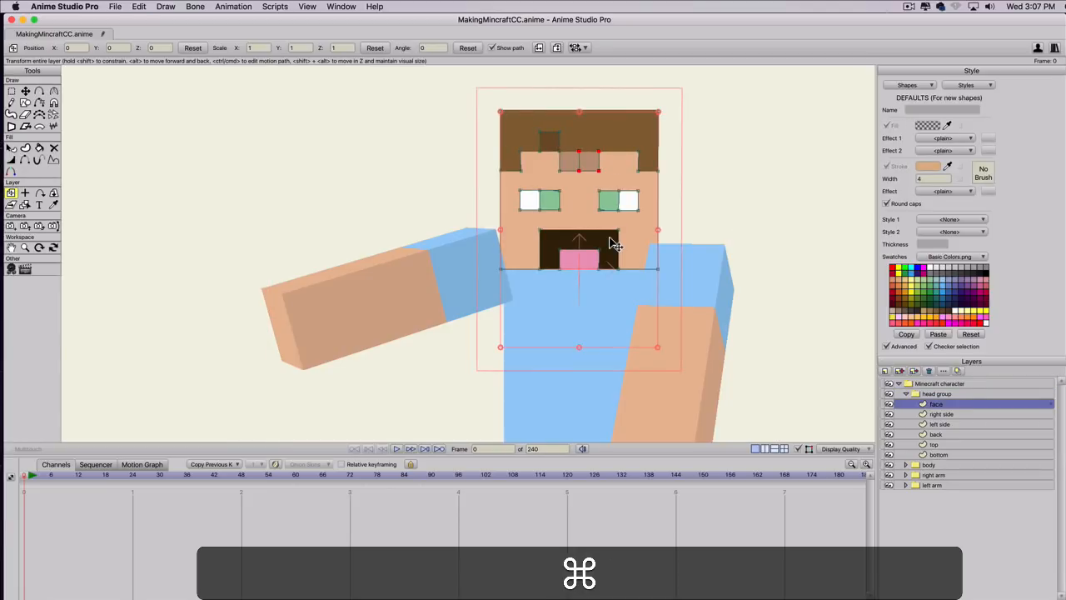
key(super+z)
key(super+z)
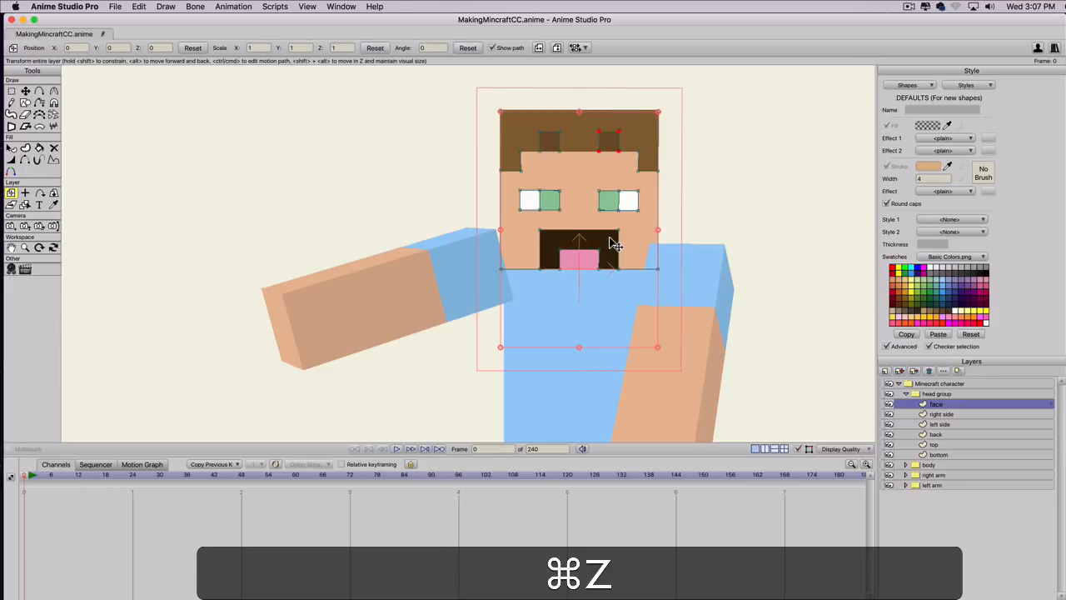
key(super+z)
key(super+z)
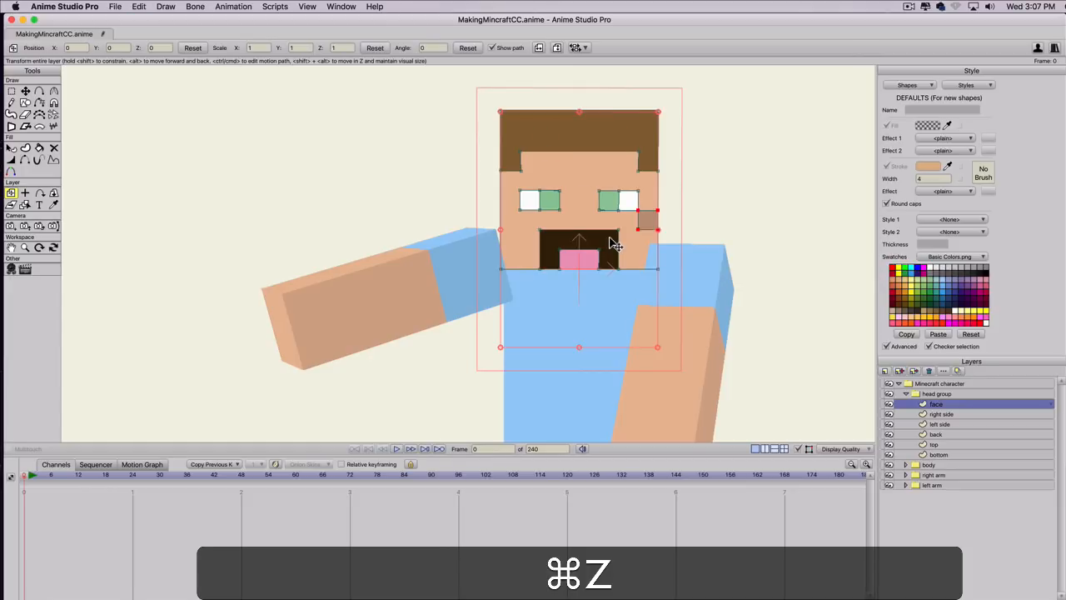
key(super+z)
key(super+z)
Delete the cheek and forehead shading squares from the face layer and select the Minecraft character group.
click(646, 225)
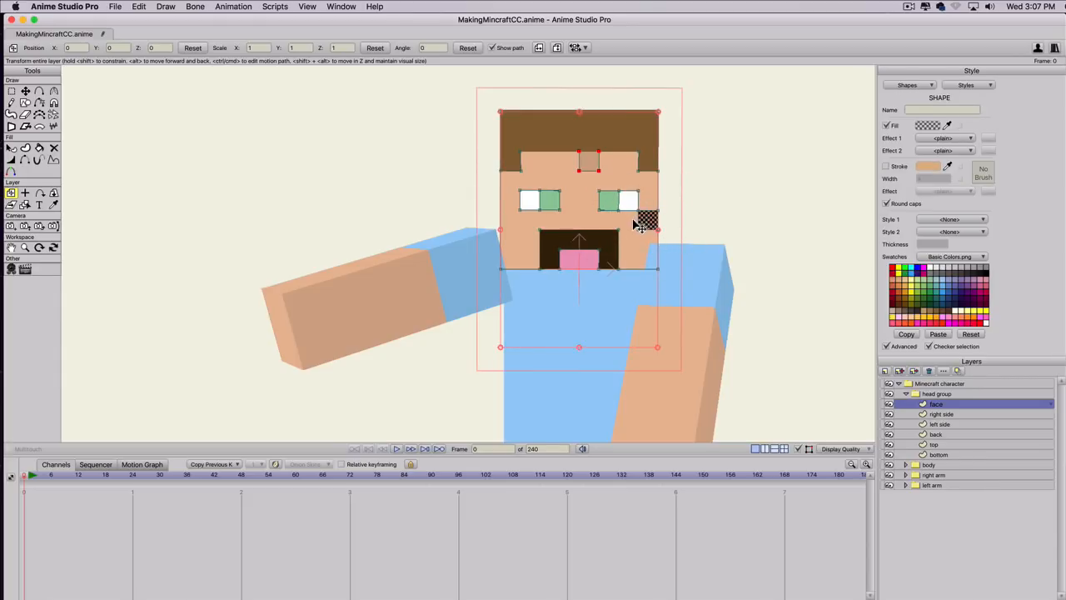
key(BackSpace)
key(t)
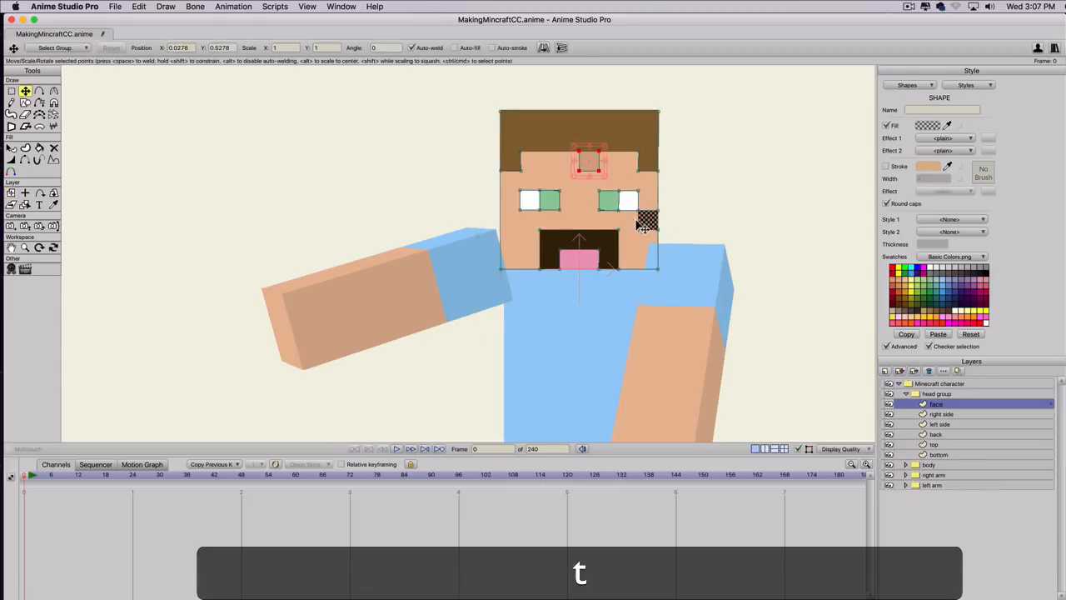
click(690, 208)
click(652, 223)
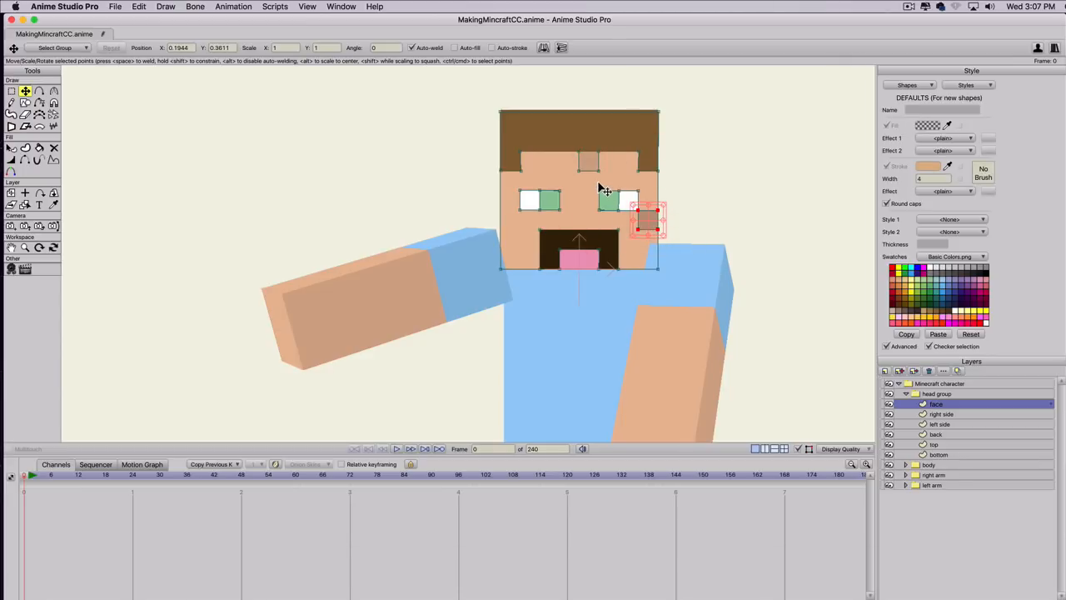
key(BackSpace)
click(581, 159)
key(BackSpace)
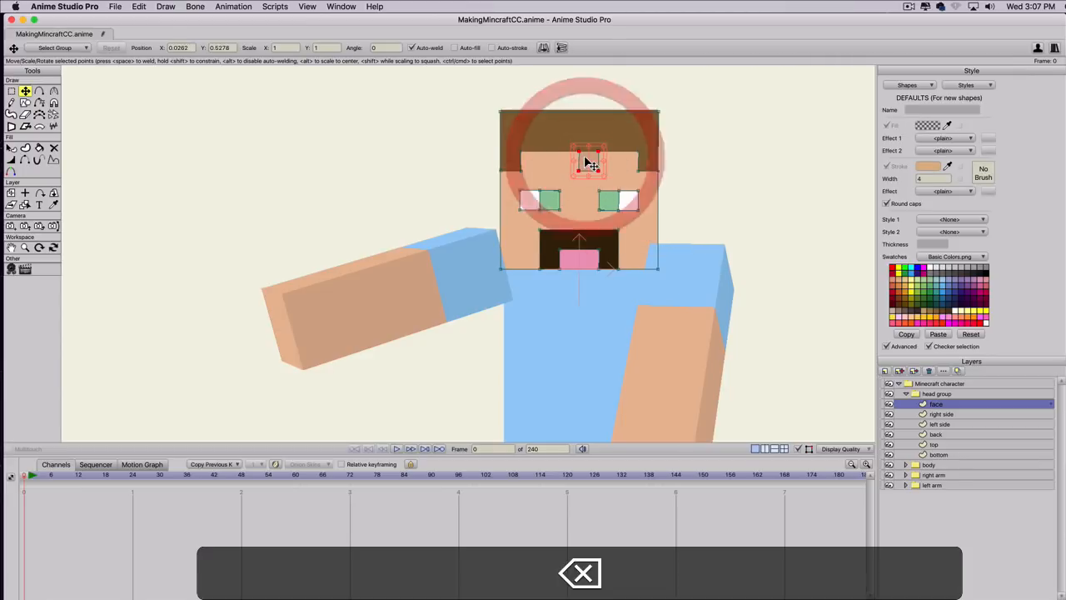
click(923, 383)
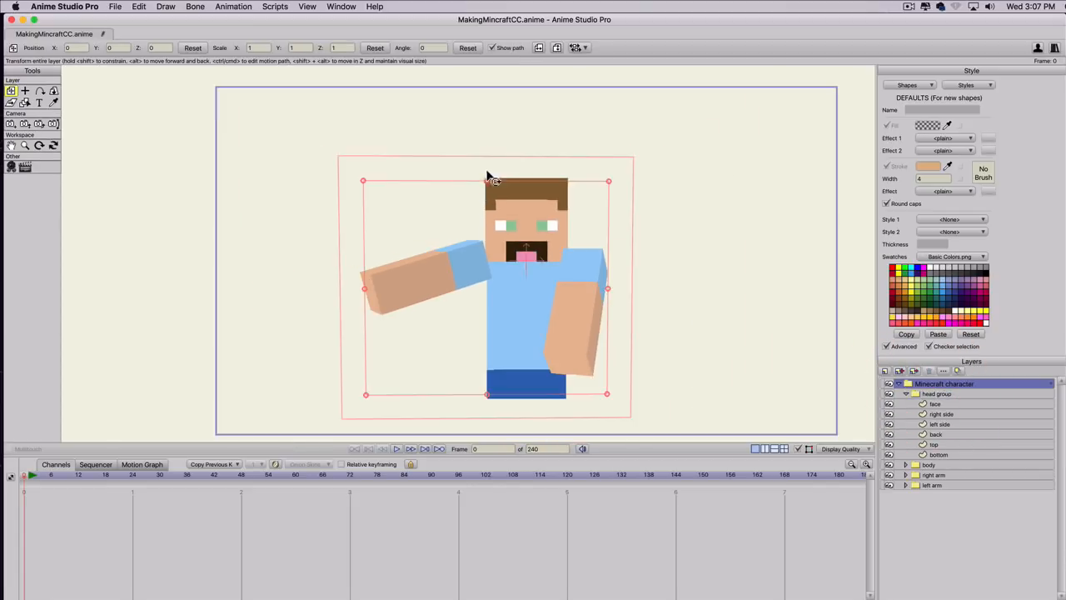
Rotate the Minecraft character group in 3D to view it from both sides, ending at about X -0.27, Y -6.01.
click(53, 90)
drag(499, 295, 405, 276)
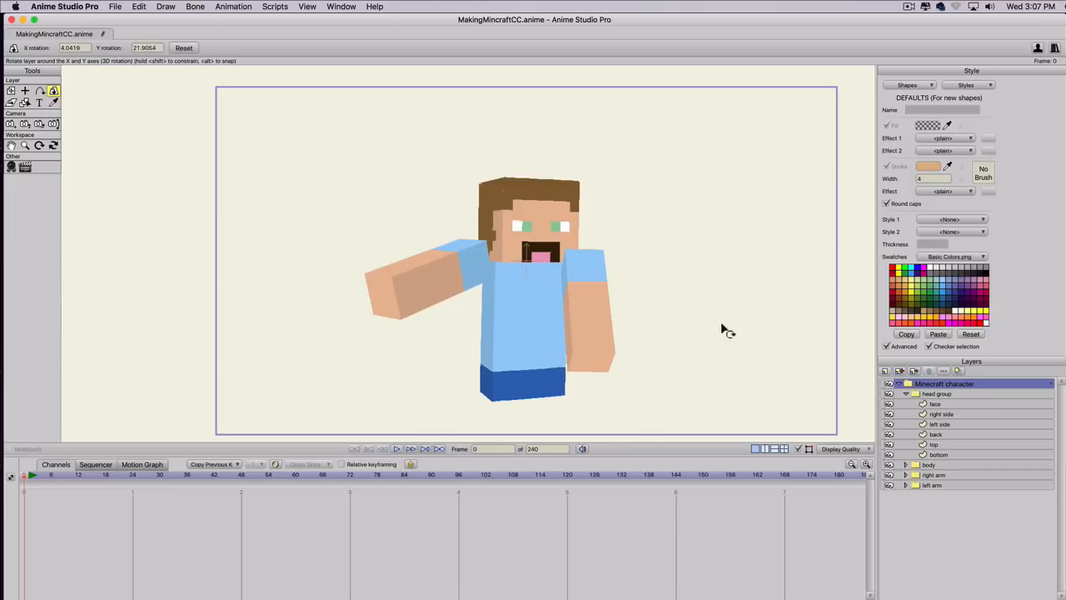
drag(570, 290, 452, 291)
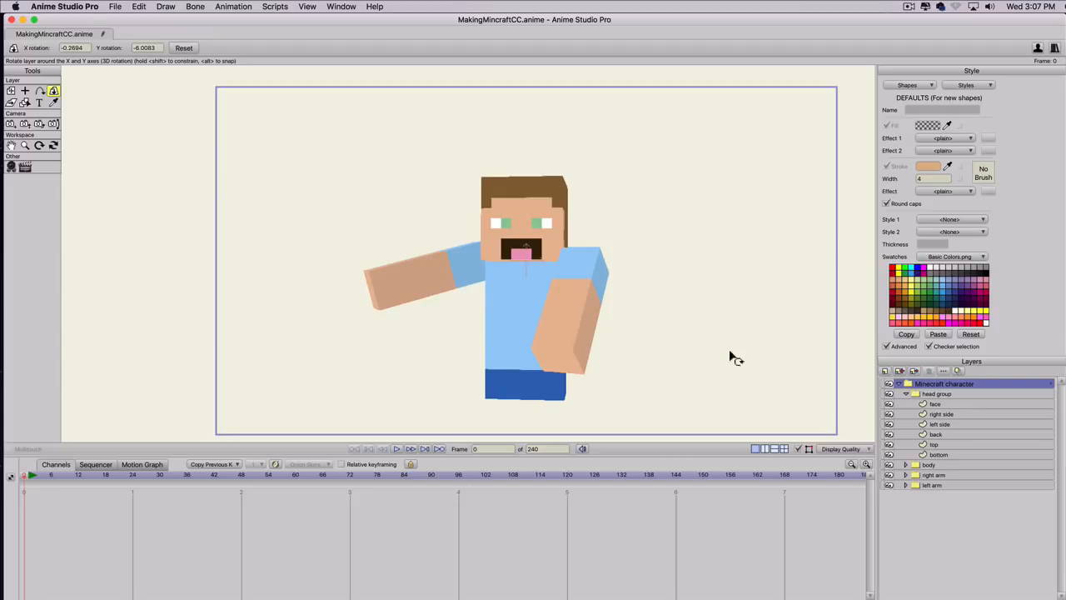
Rotate the right arm group to about X -100.78, Y -41.43 and the left arm group to about X -181.62, Y -25.66.
click(906, 393)
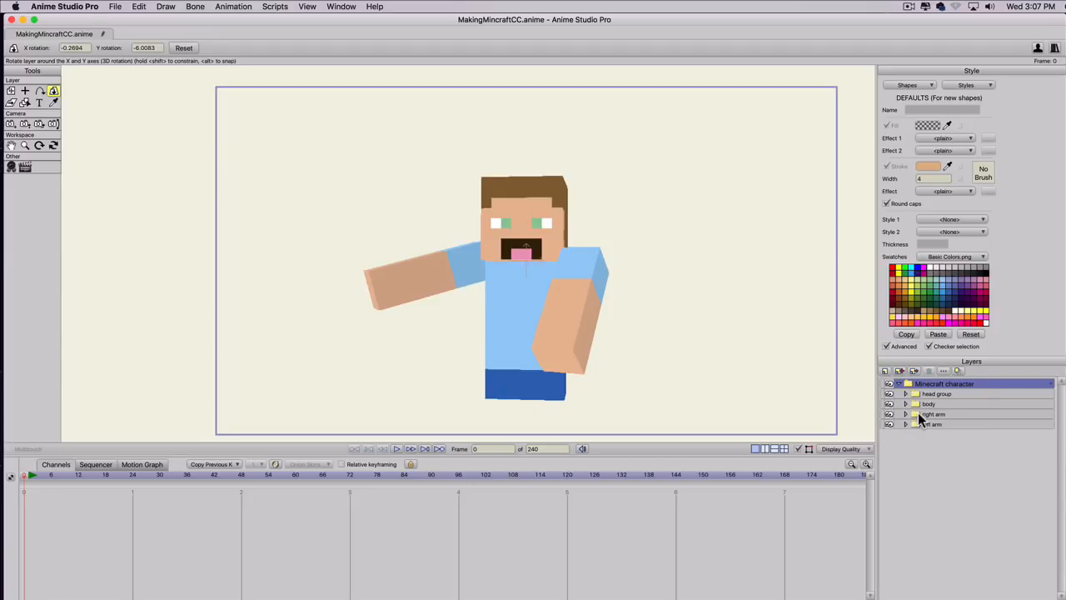
click(918, 414)
drag(508, 286, 409, 350)
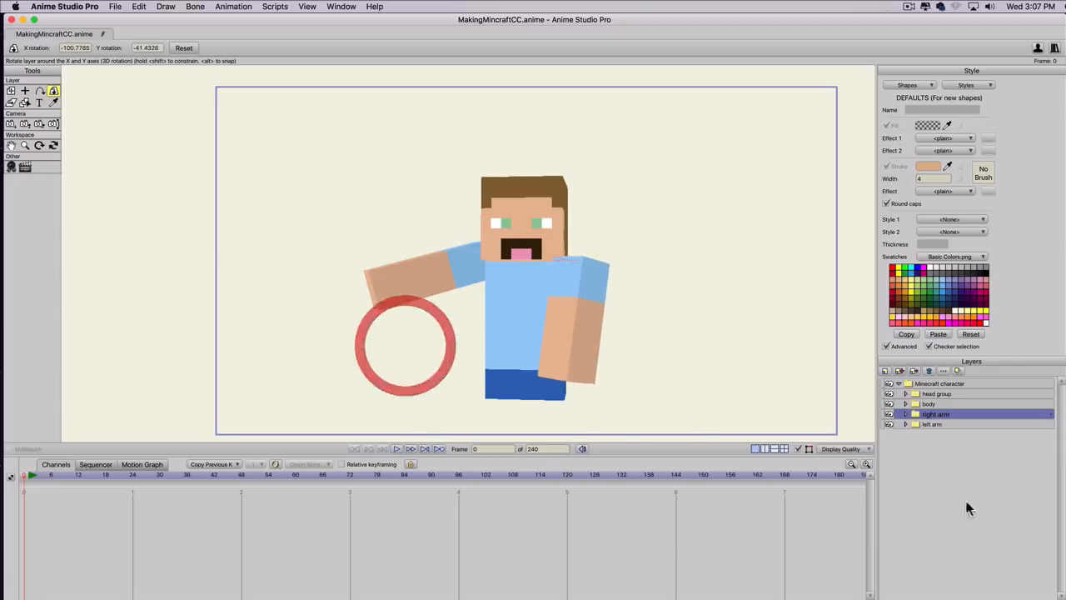
click(926, 425)
drag(447, 329, 296, 286)
drag(410, 286, 497, 289)
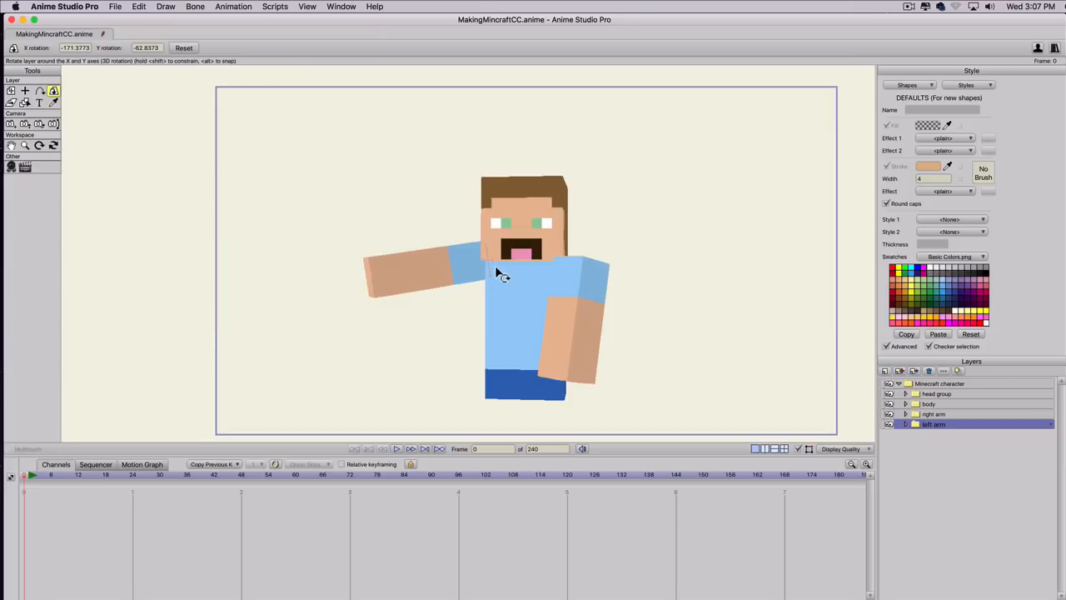
drag(416, 273, 238, 324)
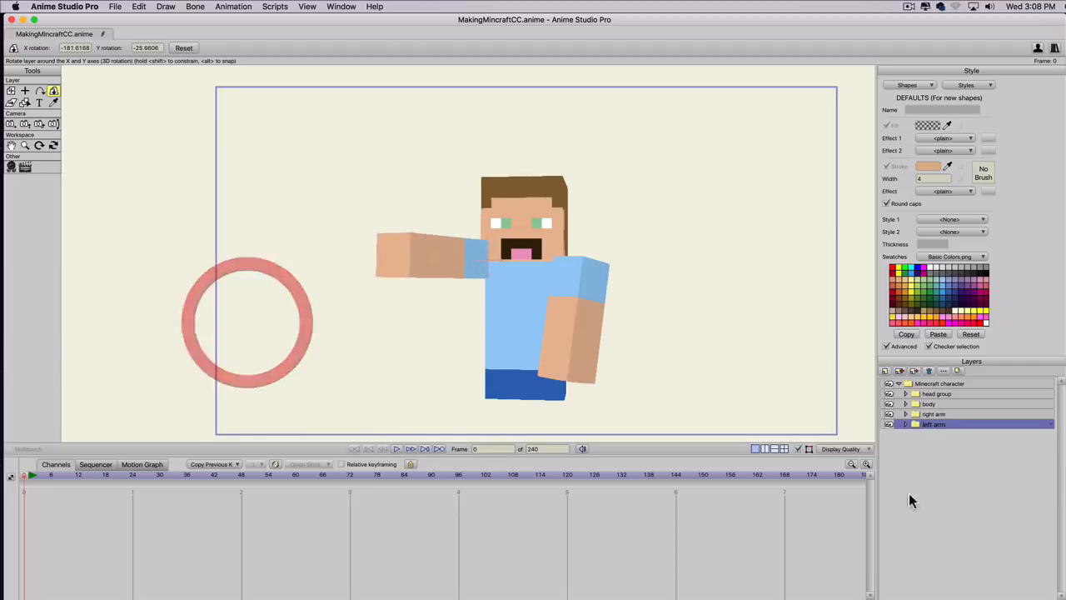
Swing the right arm outward to about X -156.83, Y 34.55 and turn the head group to about X 81.92, Y 6.38.
click(934, 414)
drag(566, 326, 895, 196)
click(943, 394)
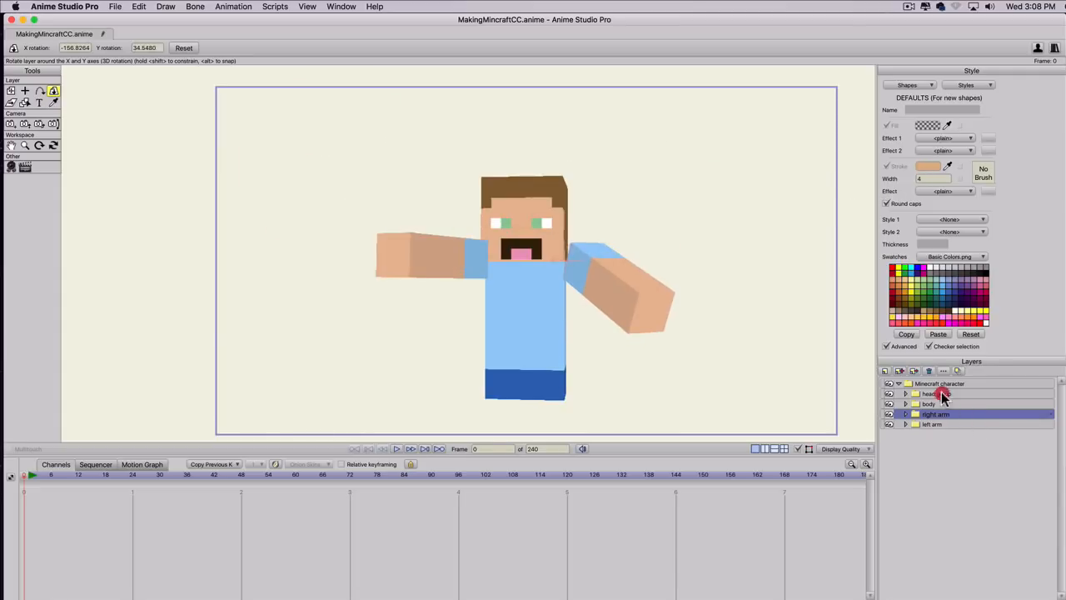
drag(644, 236, 485, 280)
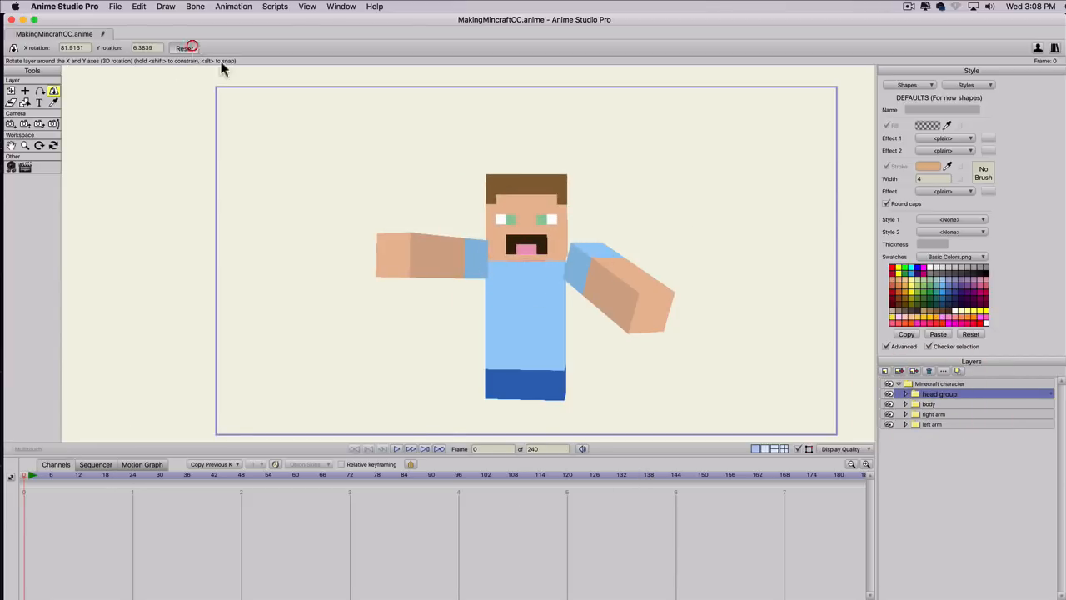
Reset the X and Y rotation of the head group, body, Minecraft character group, right arm and left arm.
click(184, 47)
click(930, 405)
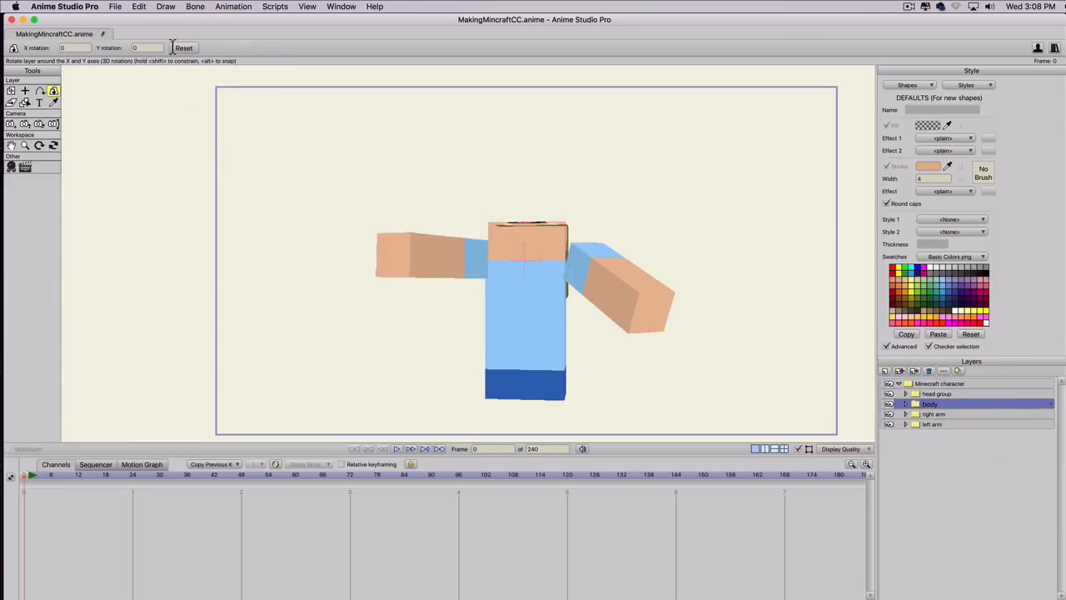
click(175, 48)
click(941, 384)
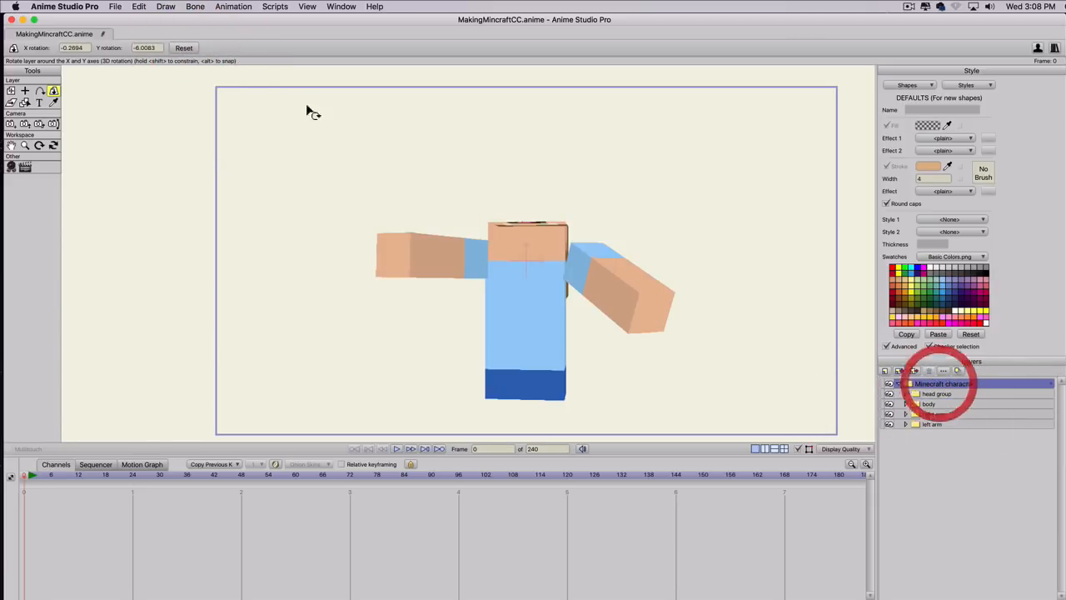
click(184, 47)
click(935, 414)
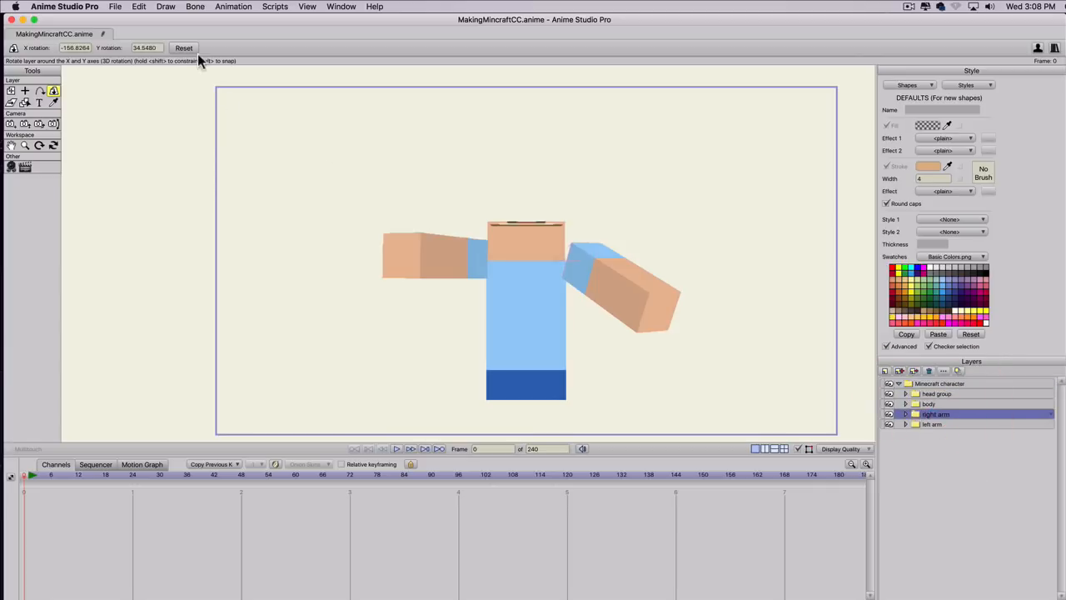
click(186, 49)
click(938, 424)
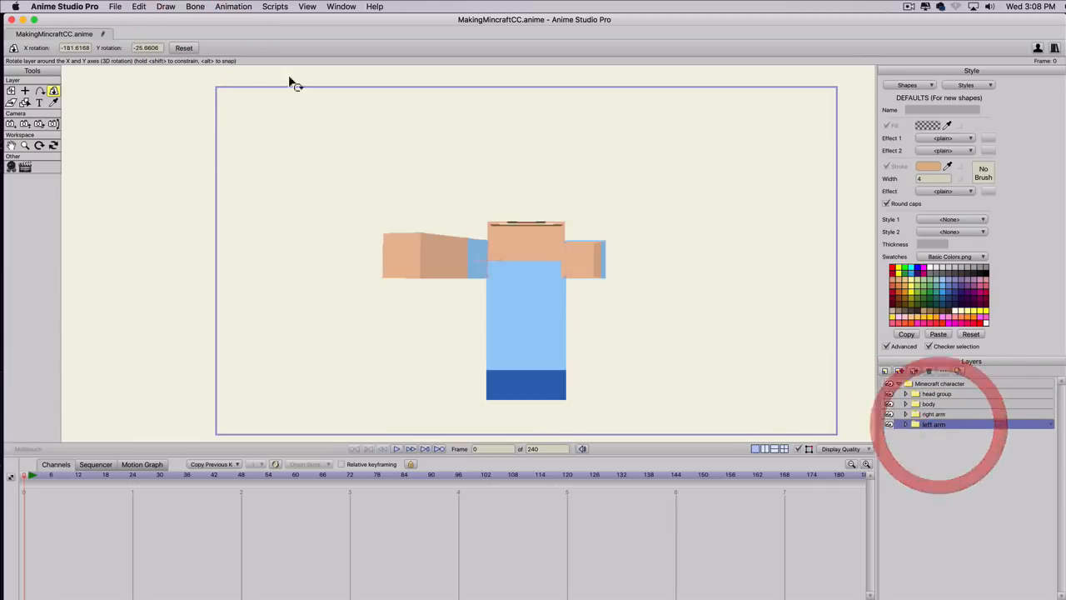
click(184, 48)
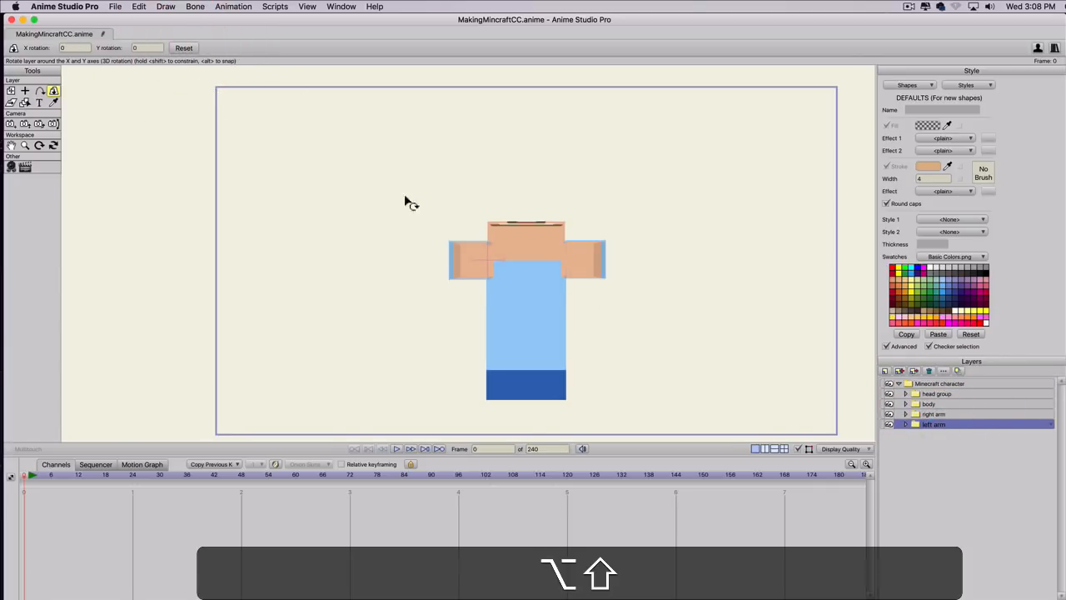
Rotate the left and right arm groups to exactly -90 degrees in X and the head group to 90 degrees in X.
drag(405, 203, 498, 88)
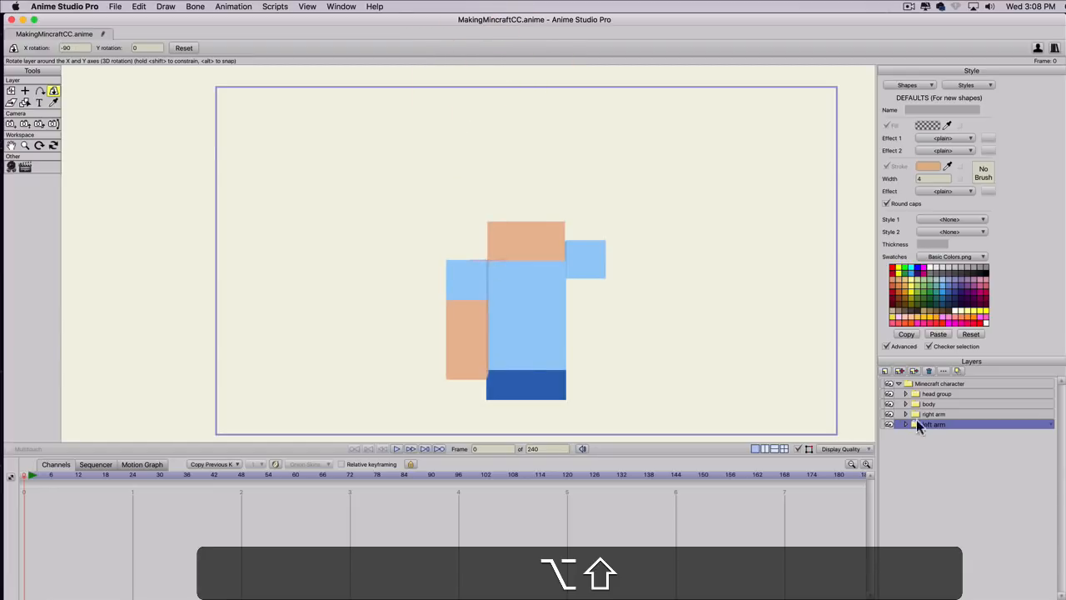
click(933, 414)
drag(678, 245, 659, 148)
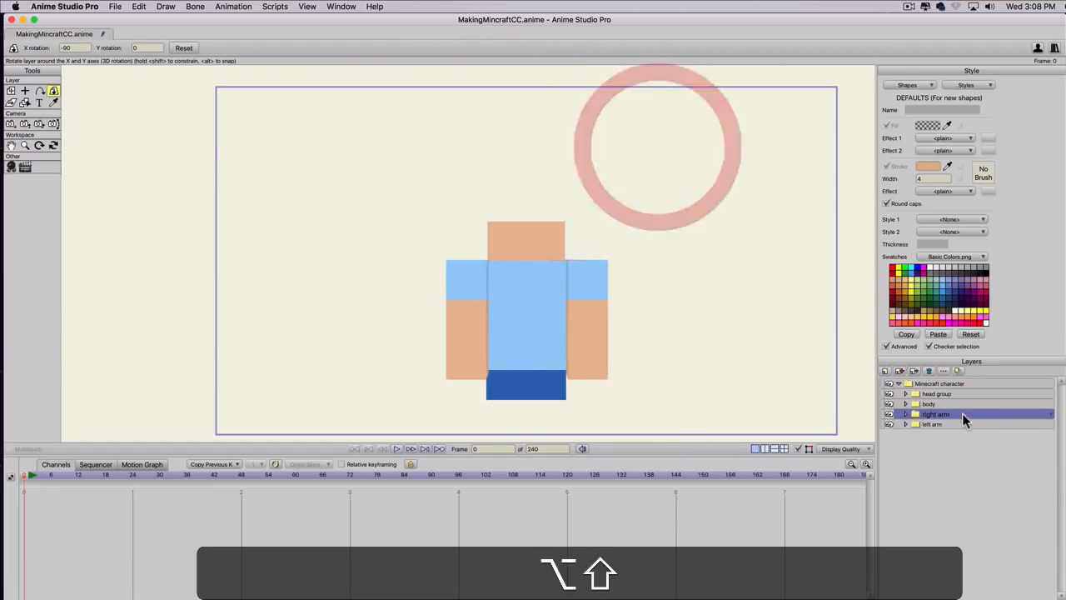
click(938, 393)
drag(638, 250, 631, 405)
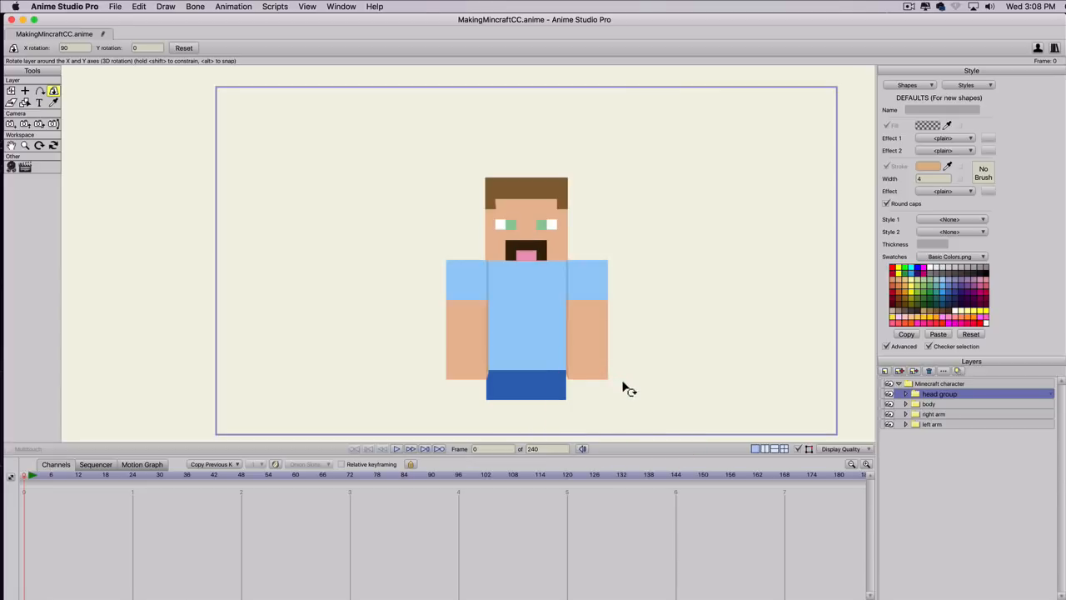
Duplicate the left arm group and name the copy "left left".
key(space)
drag(658, 380, 693, 335)
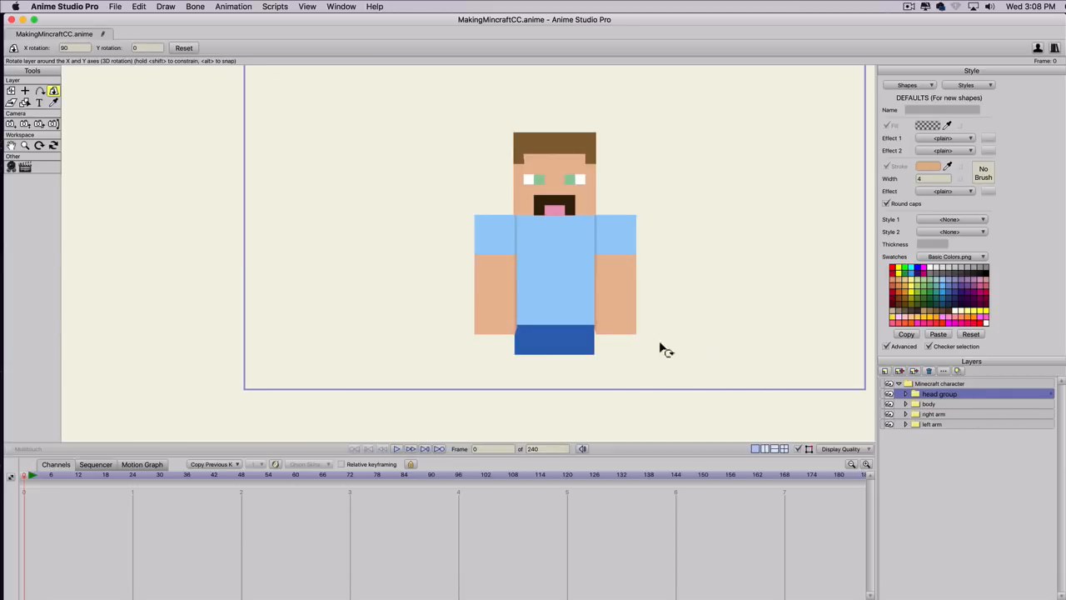
click(929, 414)
click(929, 423)
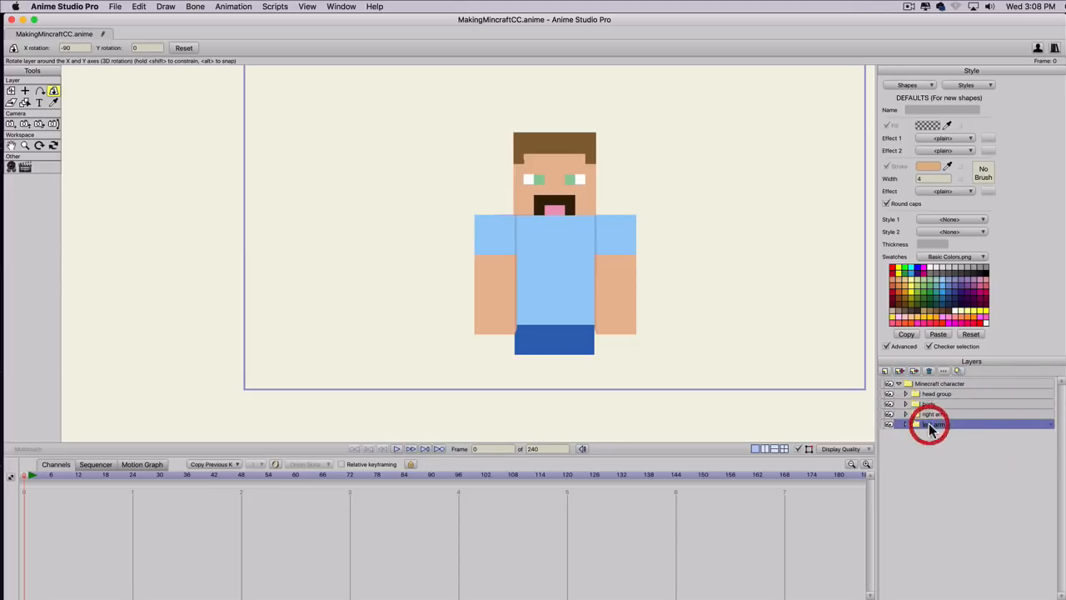
click(899, 371)
text(left left)
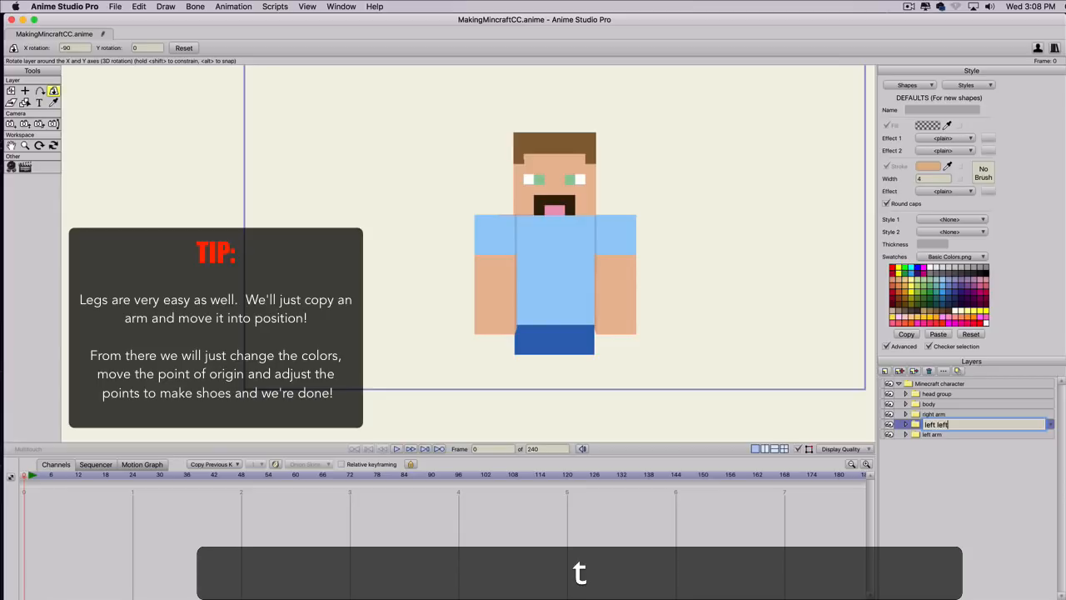
key(Return)
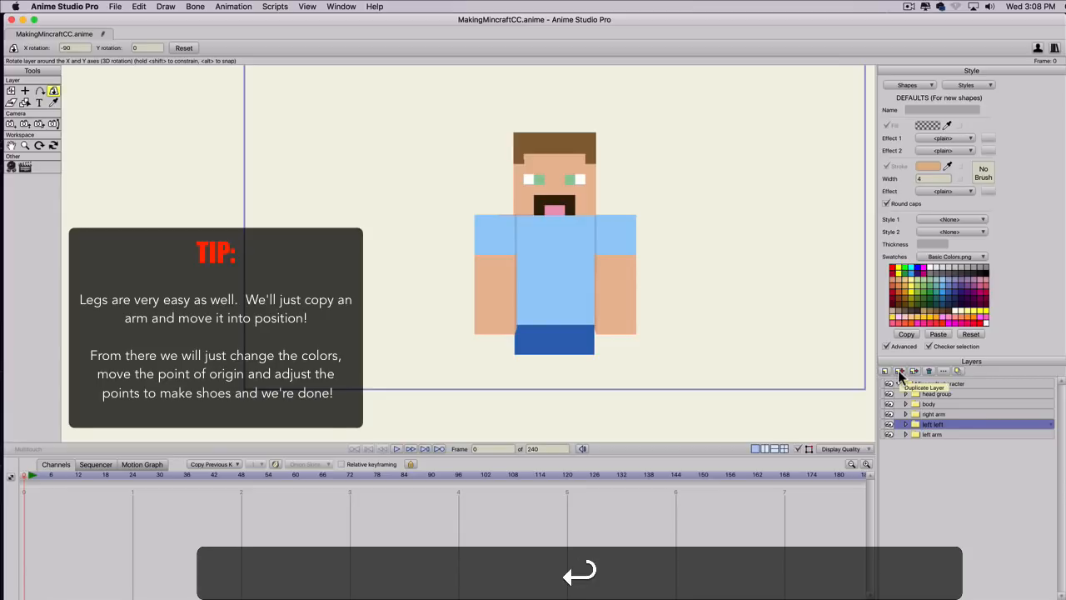
Rename the "left left" group as "left leg" in its layer settings.
double_click(934, 425)
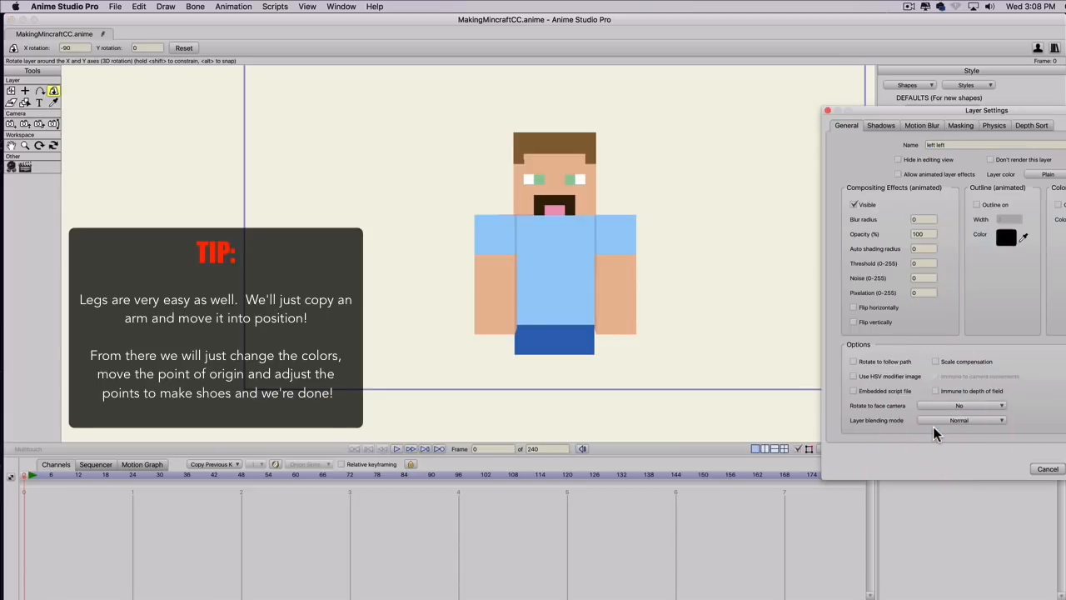
click(949, 145)
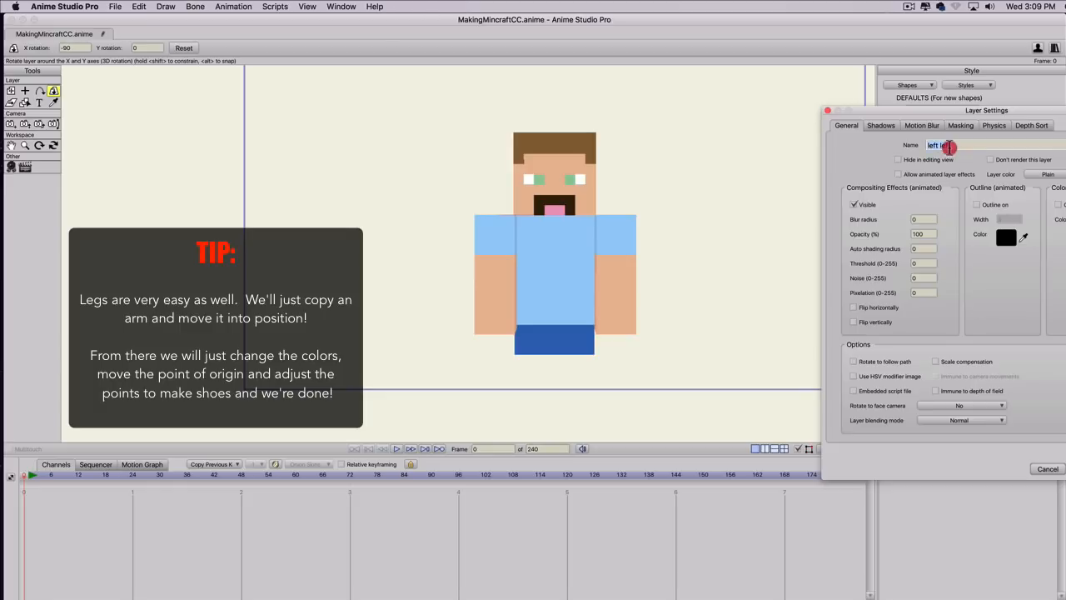
drag(953, 148, 824, 146)
text(l)
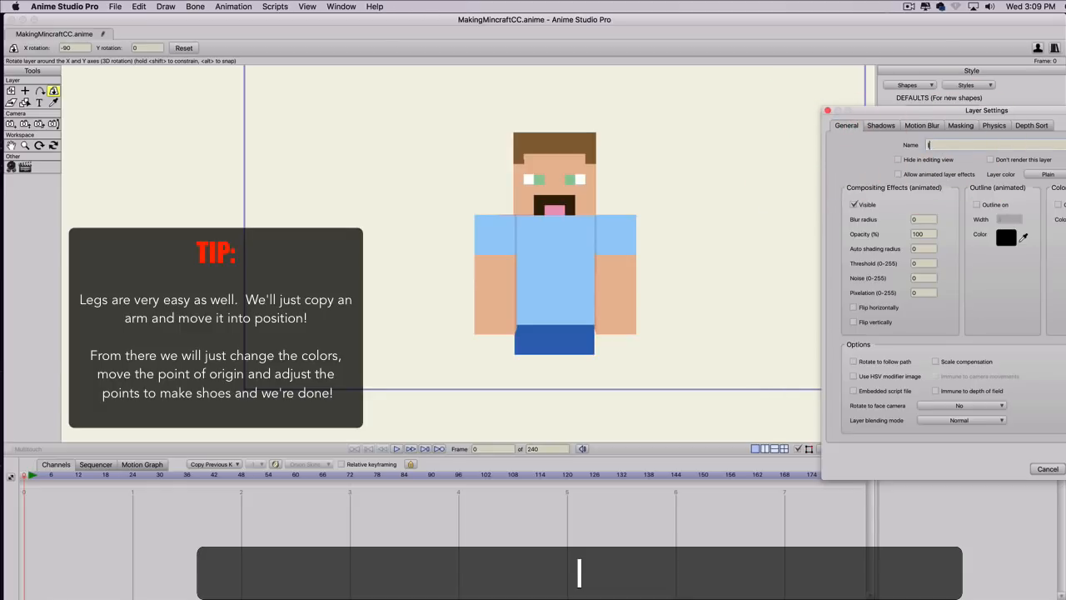
text(eft leg)
key(Return)
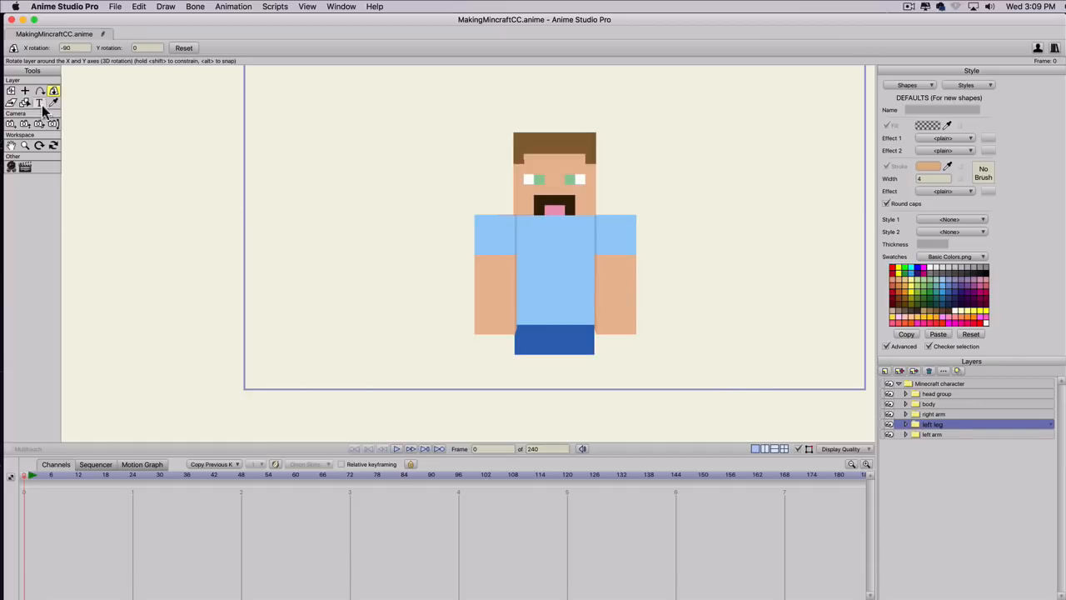
Move the left leg group sideways under the body by setting its X position to 0.2197.
click(11, 92)
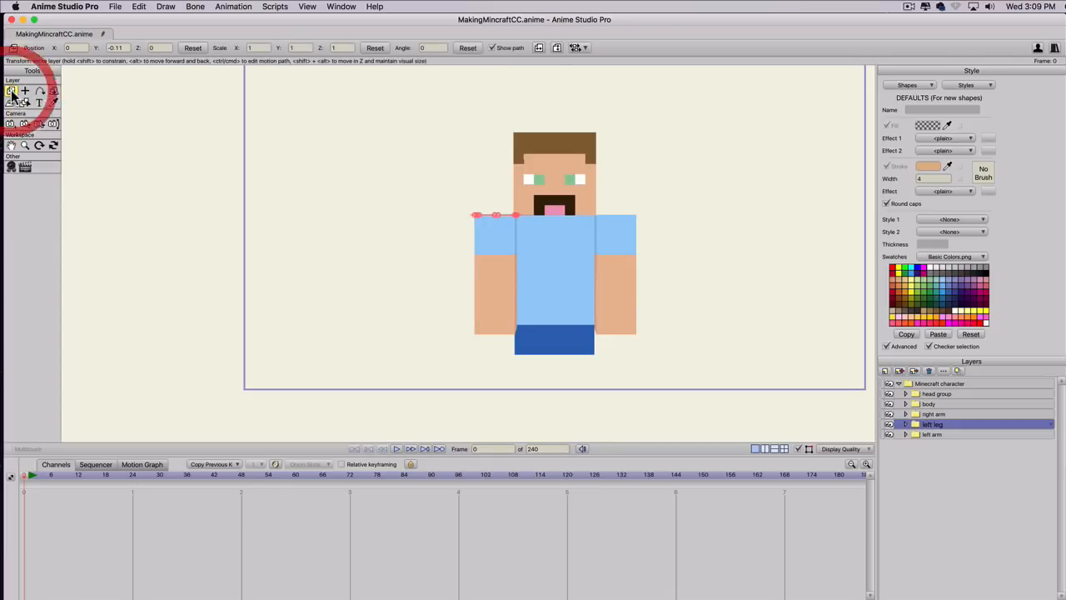
click(77, 48)
scroll(76, 47, up, 5)
scroll(76, 48, up, 4)
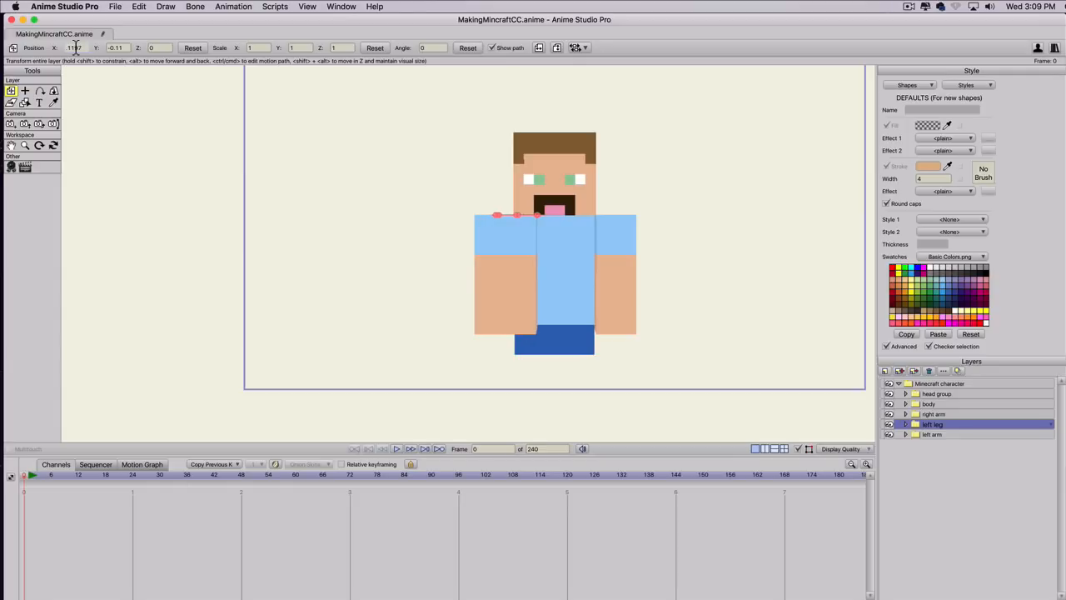
scroll(76, 48, up, 12)
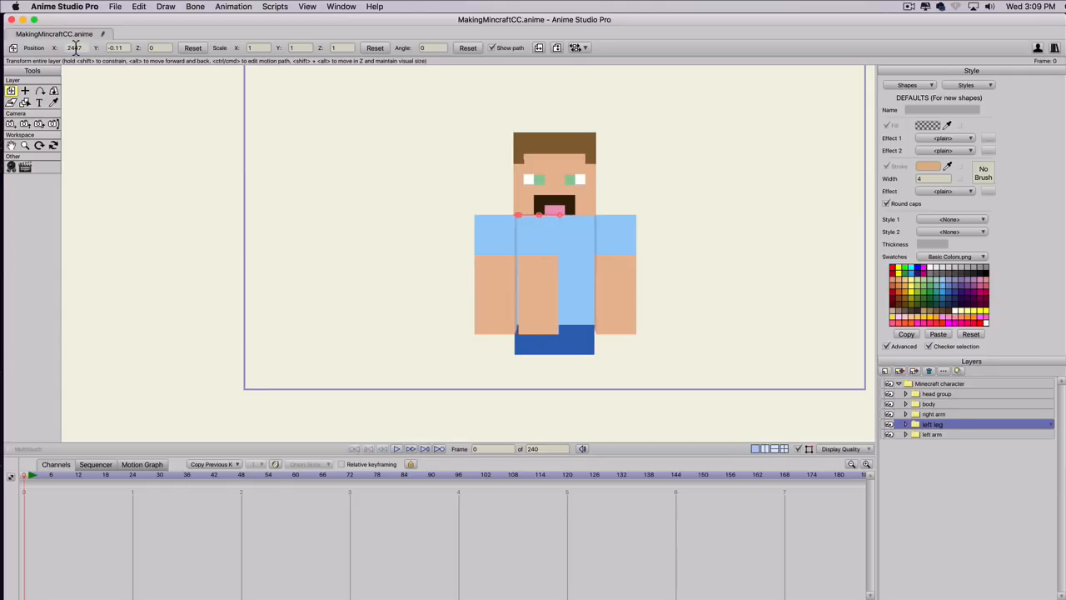
scroll(76, 48, down, 3)
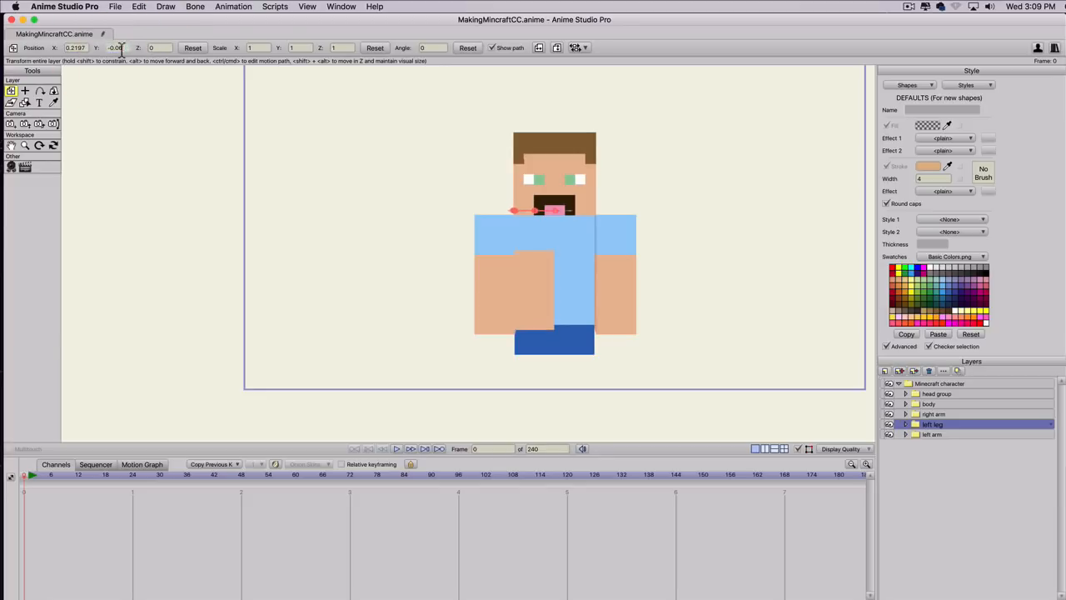
Lower the left leg group to the character's hips by setting its Y position to -0.7926.
scroll(120, 47, down, 15)
scroll(121, 48, down, 10)
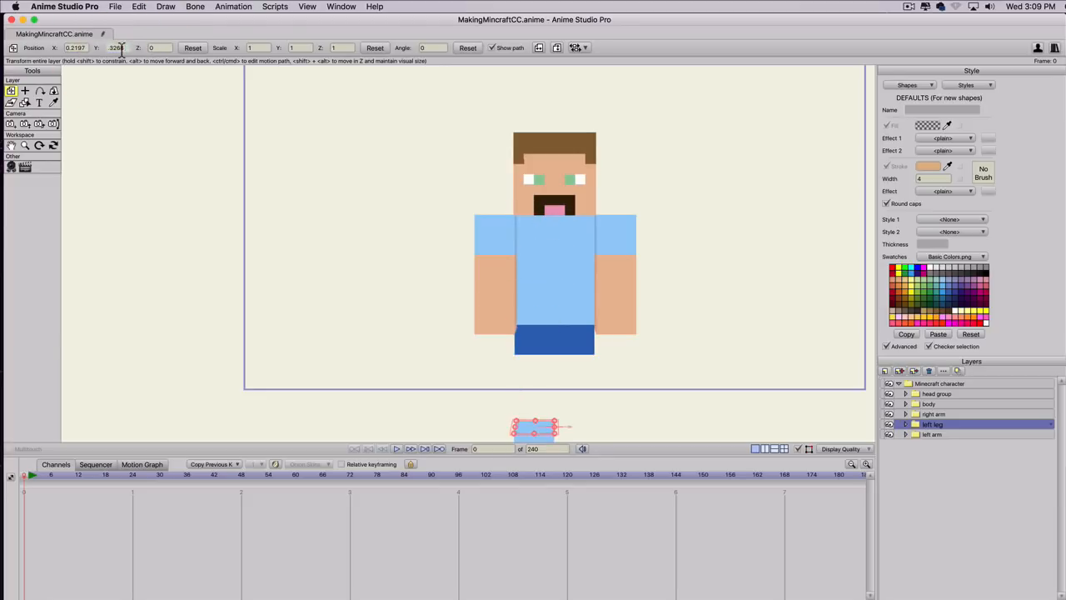
scroll(120, 48, up, 5)
scroll(121, 48, up, 5)
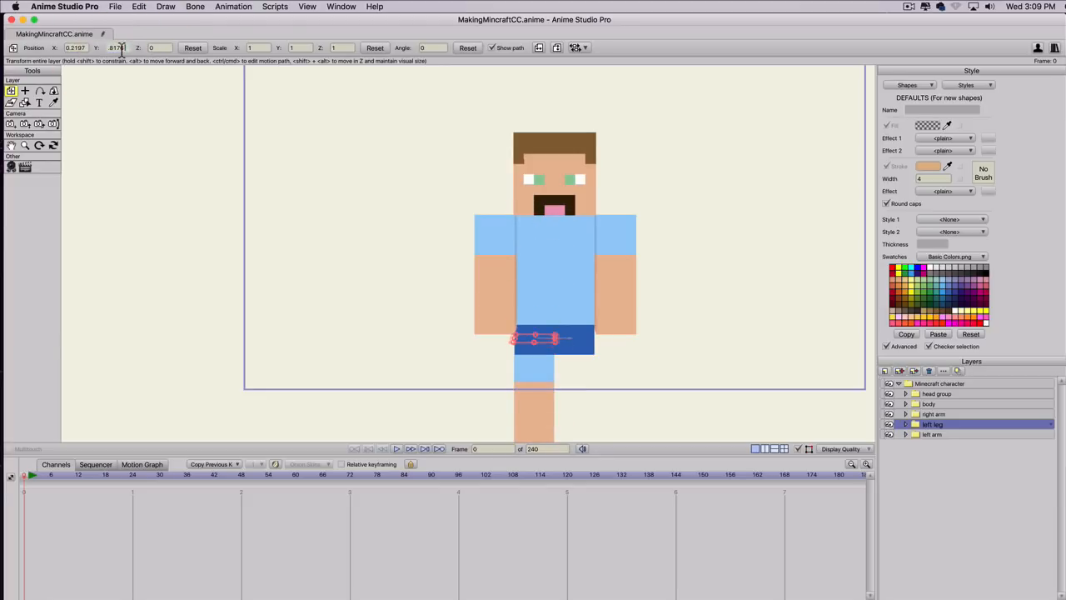
scroll(121, 48, up, 3)
key(space)
drag(355, 278, 344, 178)
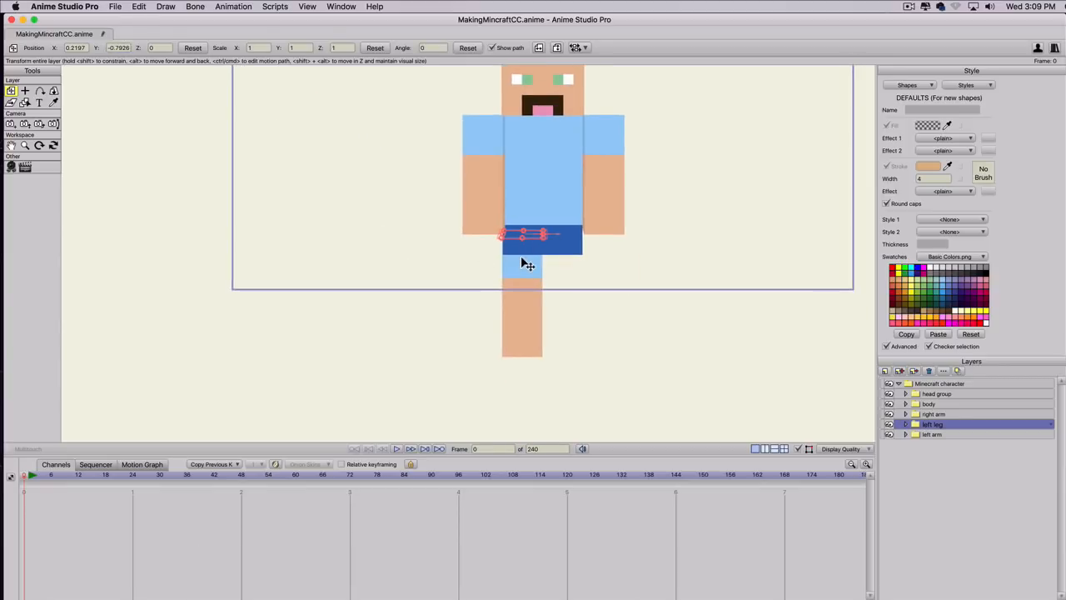
scroll(520, 250, up, 2)
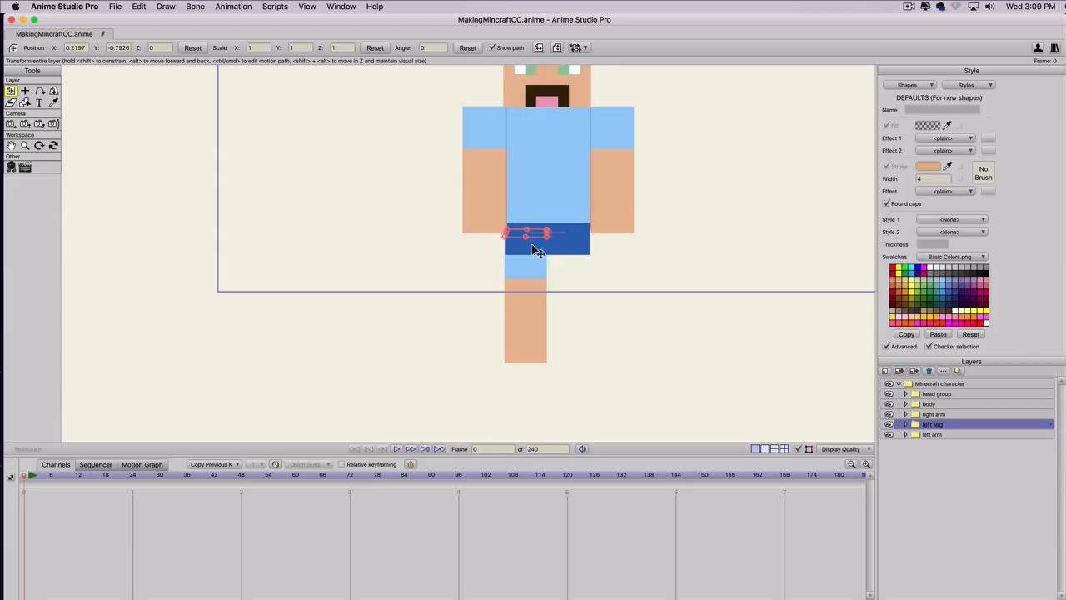
scroll(520, 268, up, 2)
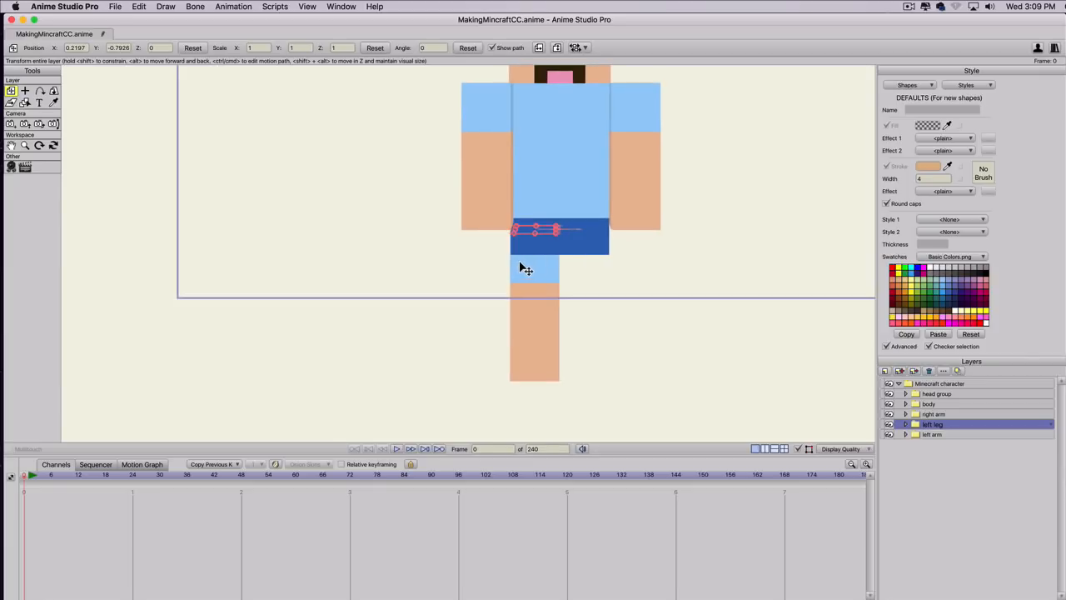
scroll(503, 240, up, 1)
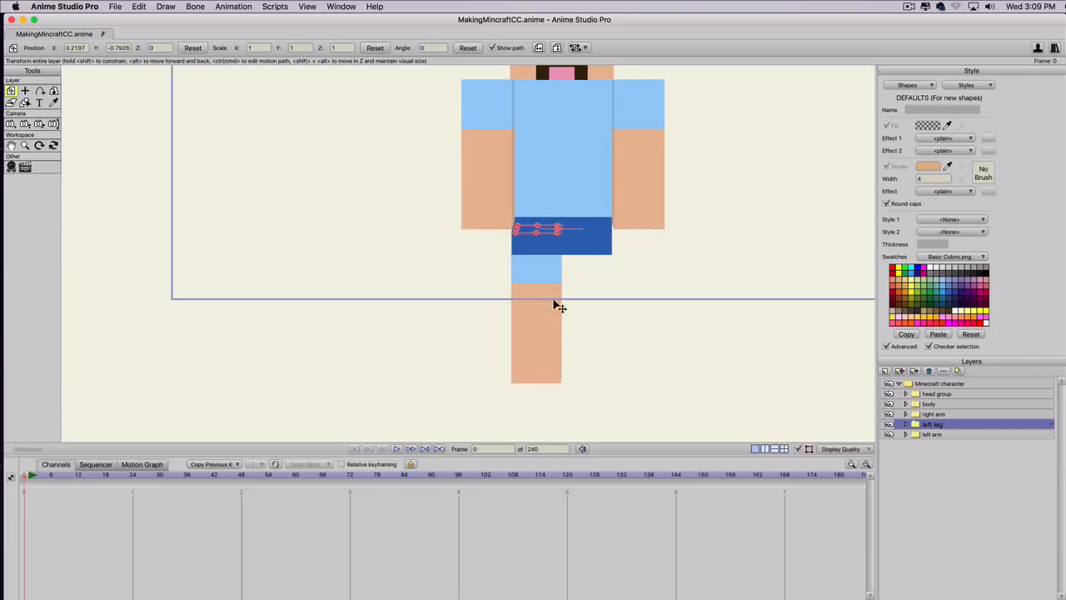
scroll(530, 312, up, 1)
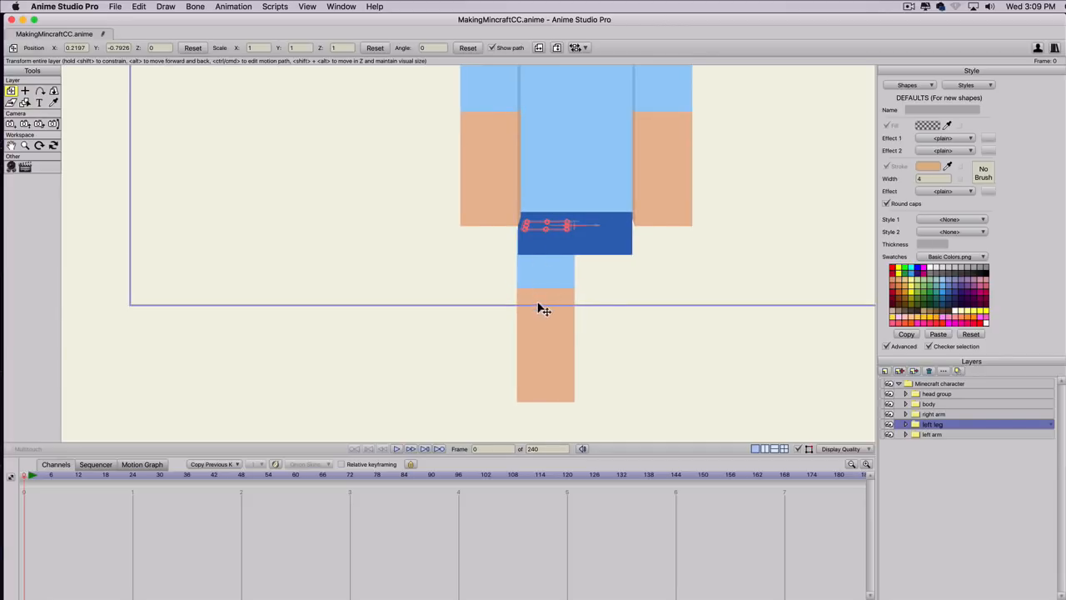
Lower the left leg group just below the hips by setting its Y position to -0.9343.
scroll(538, 305, up, 1)
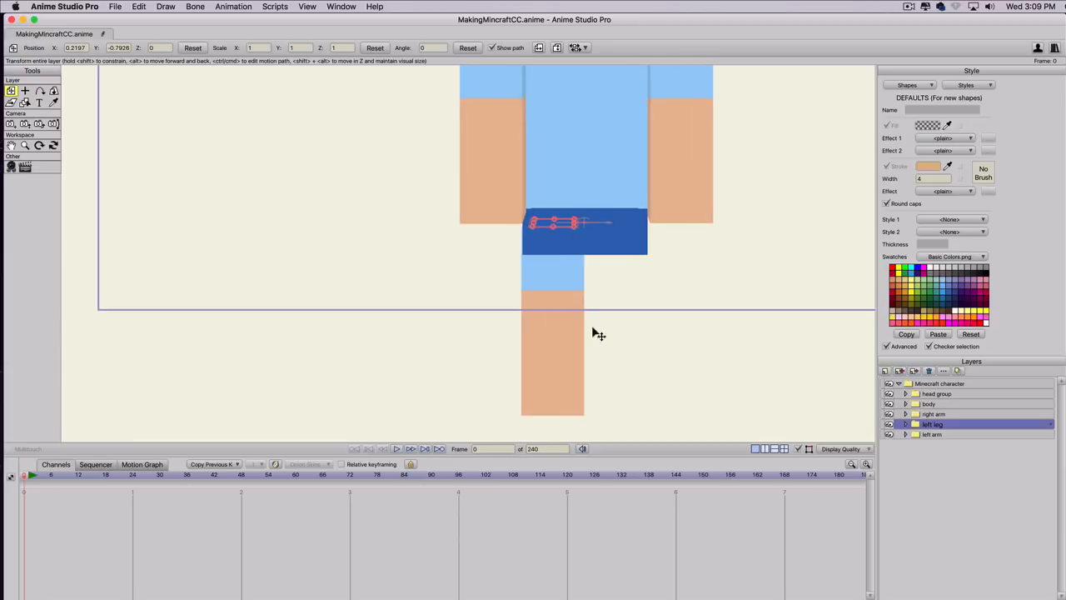
click(119, 48)
scroll(119, 48, down, 3)
scroll(119, 49, up, 1)
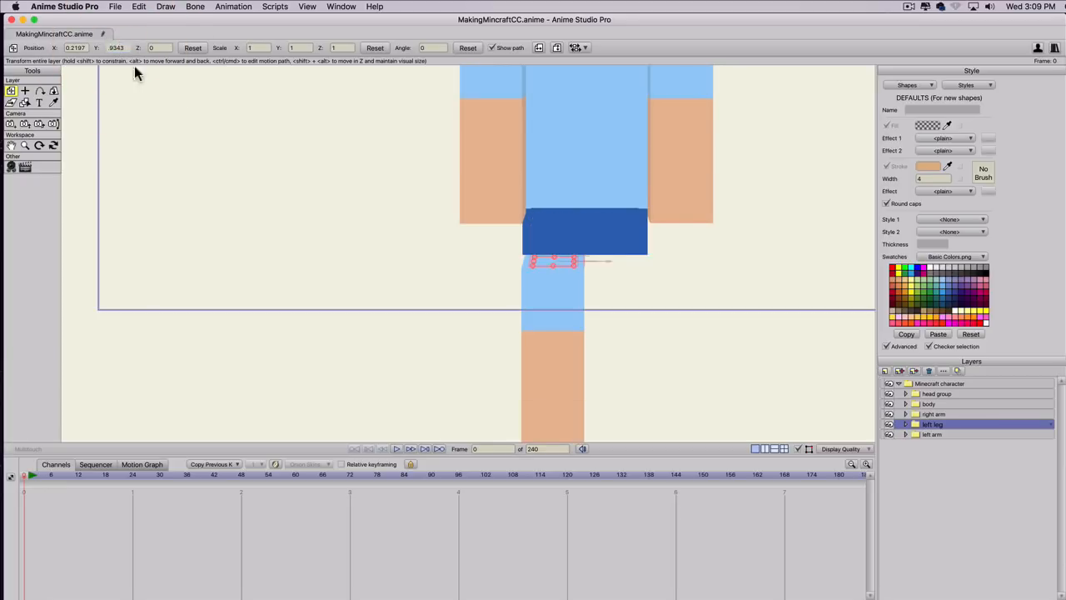
drag(430, 255, 361, 207)
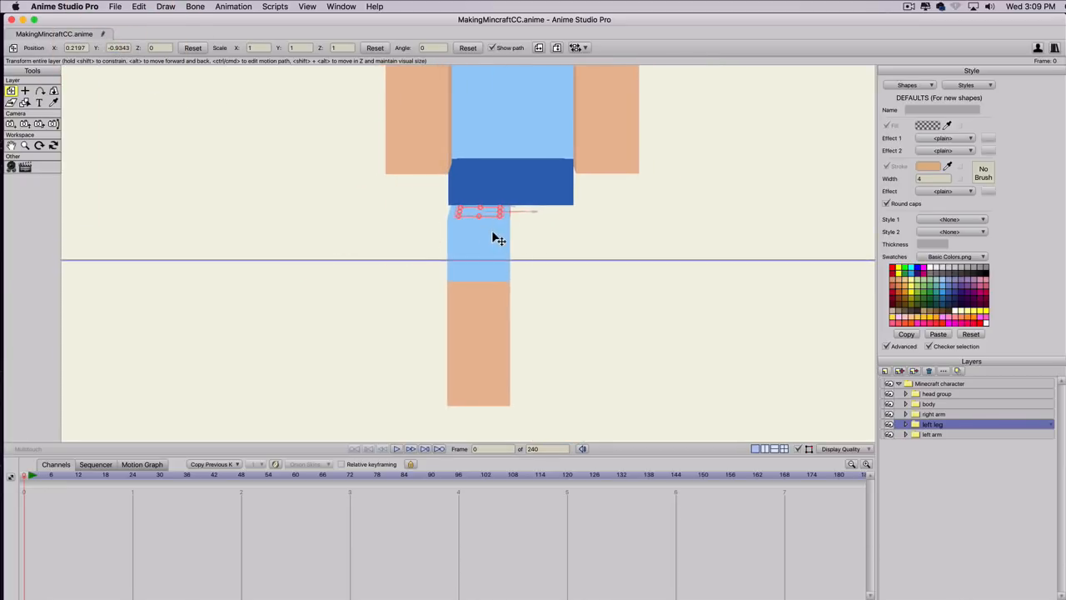
scroll(492, 230, down, 1)
scroll(492, 230, up, 2)
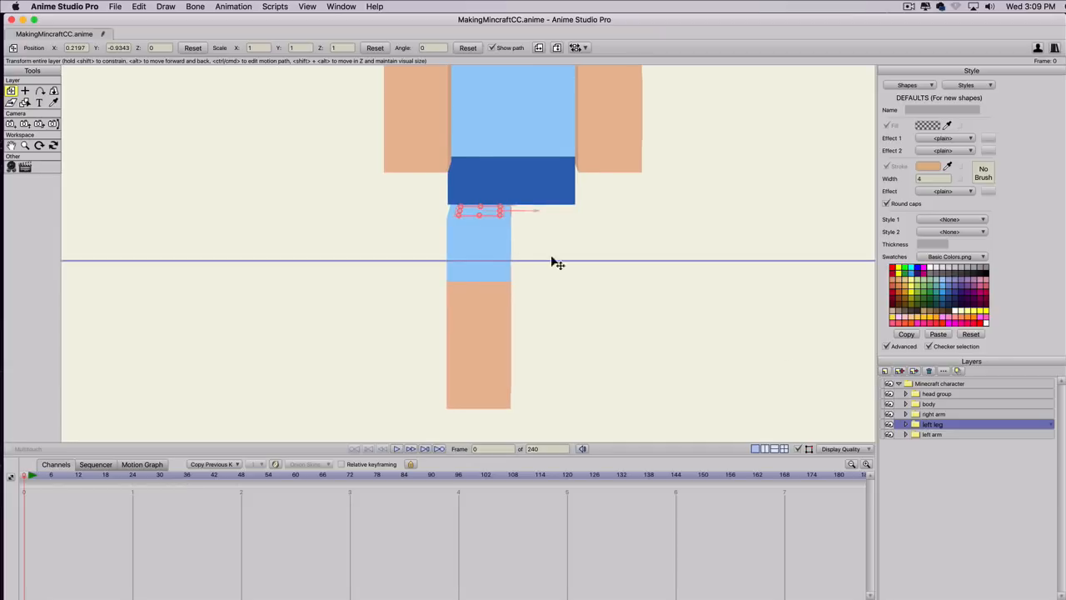
Apply the pants color style to the upper shape on the left leg's front layer.
click(906, 425)
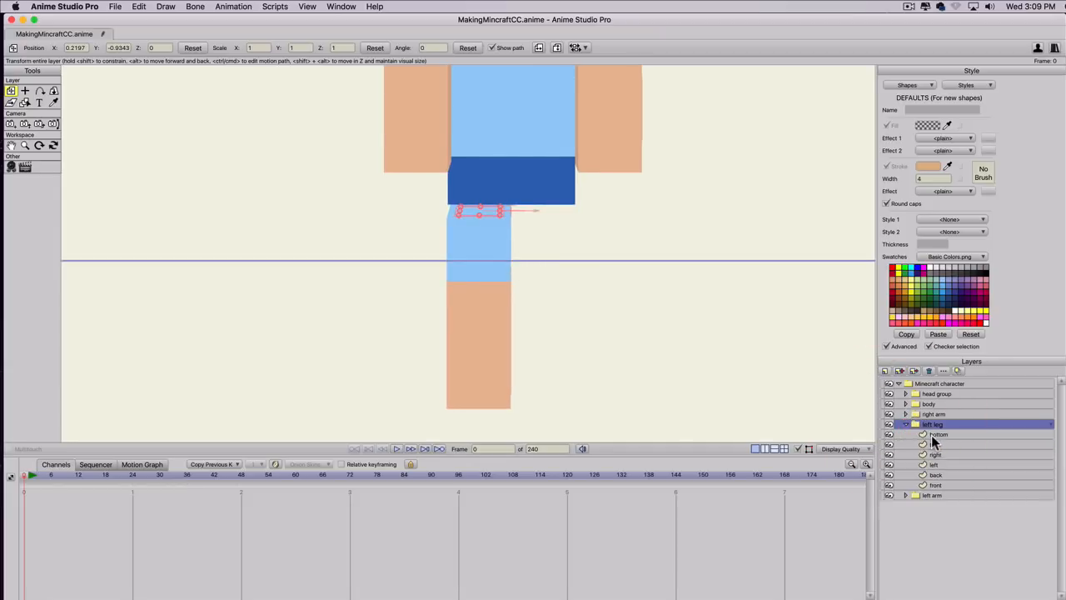
click(936, 484)
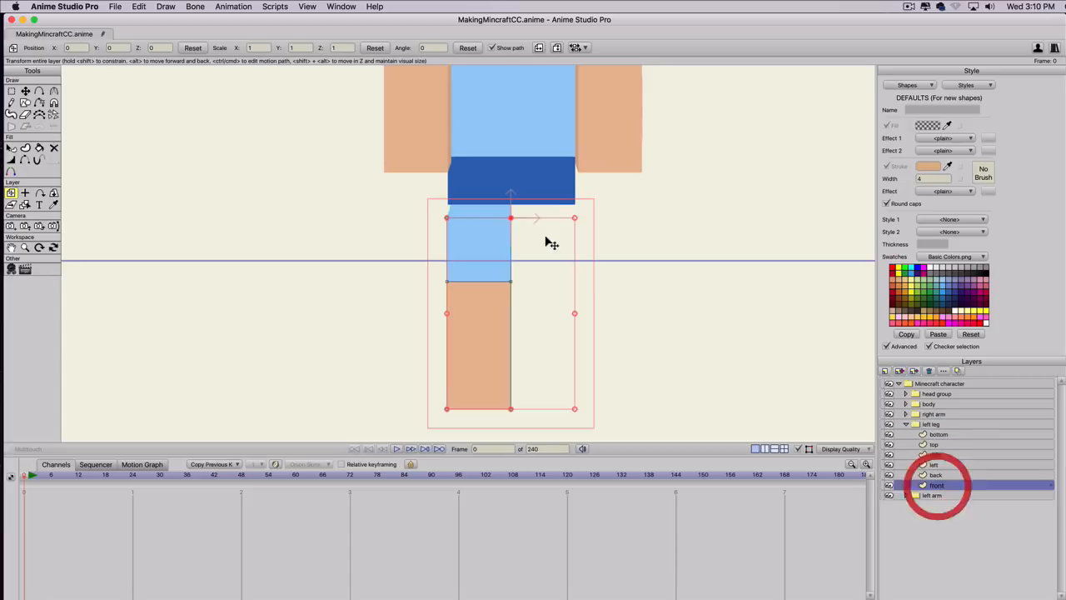
key(q)
click(488, 261)
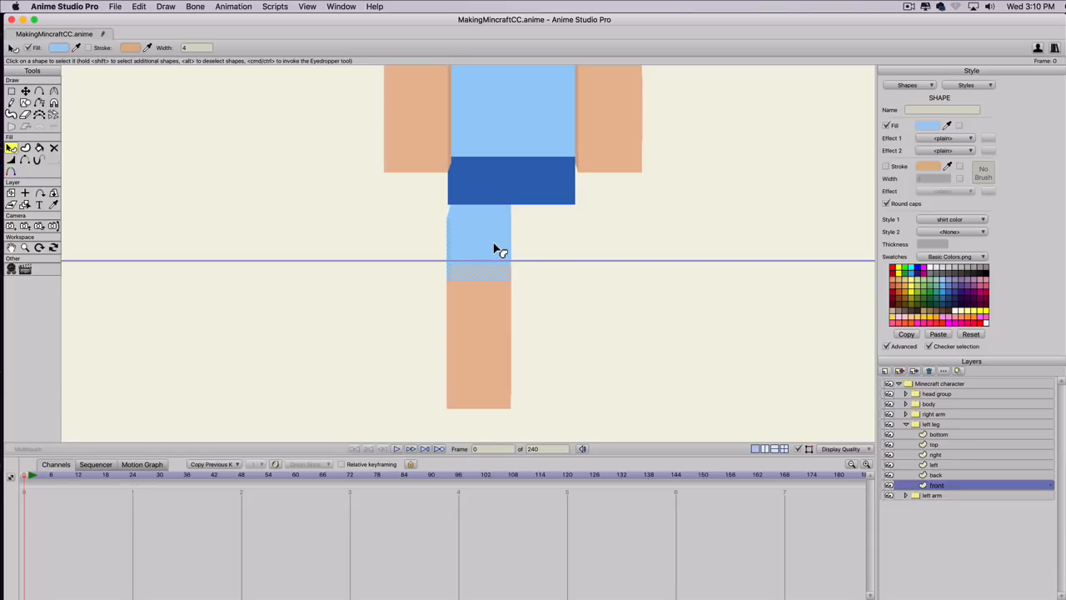
click(937, 217)
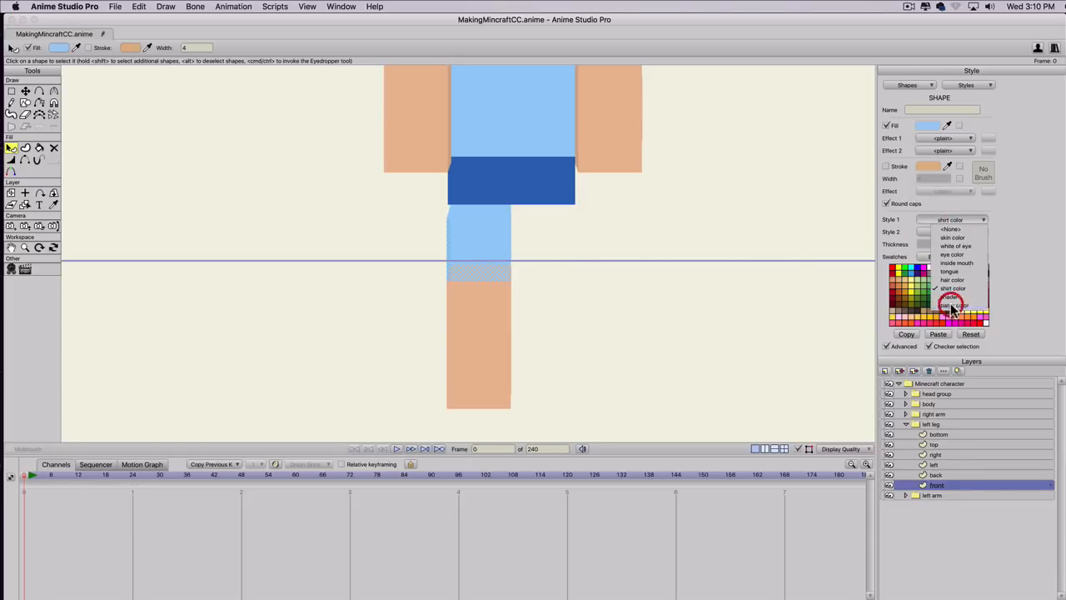
click(952, 305)
Fill the lower shape on the left leg's front layer with gray and set its Style 1 to None.
click(490, 353)
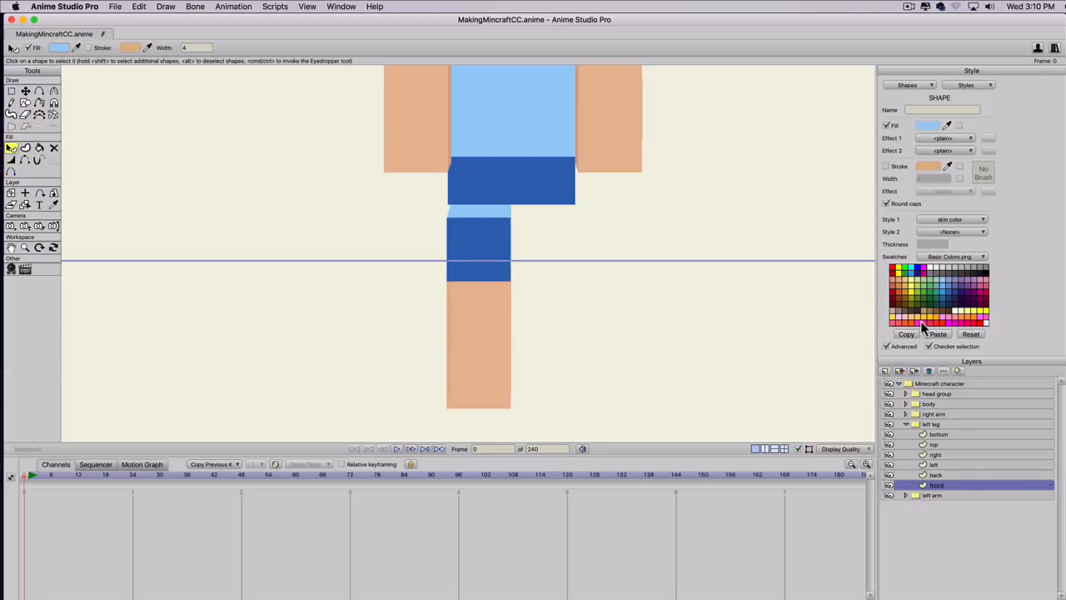
click(975, 269)
click(947, 220)
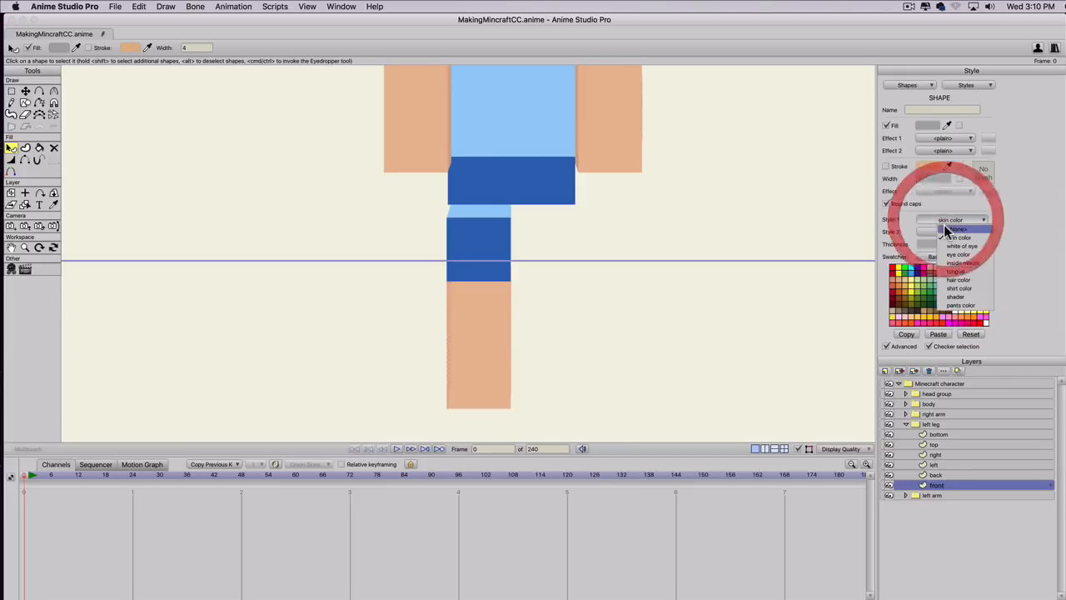
click(944, 227)
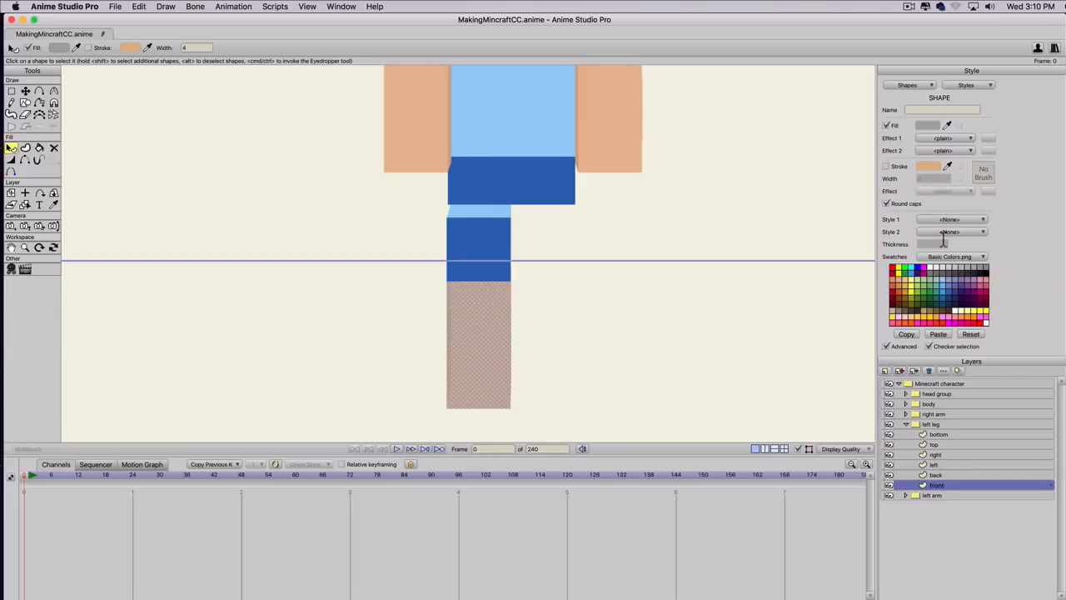
Create a new style named "shoe color" from the gray fill.
click(958, 86)
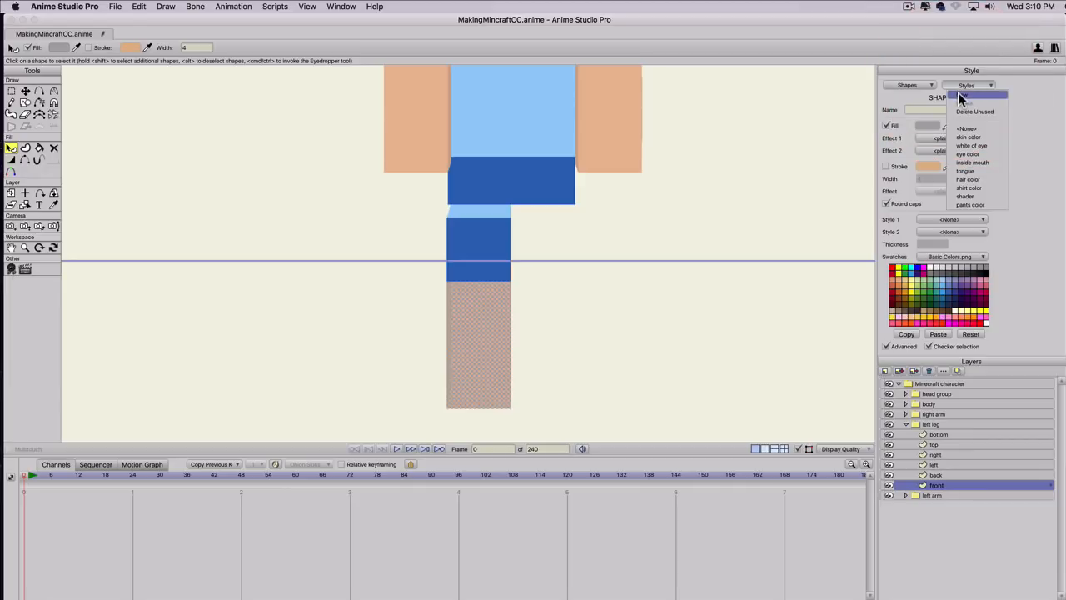
click(959, 98)
text(shoe color)
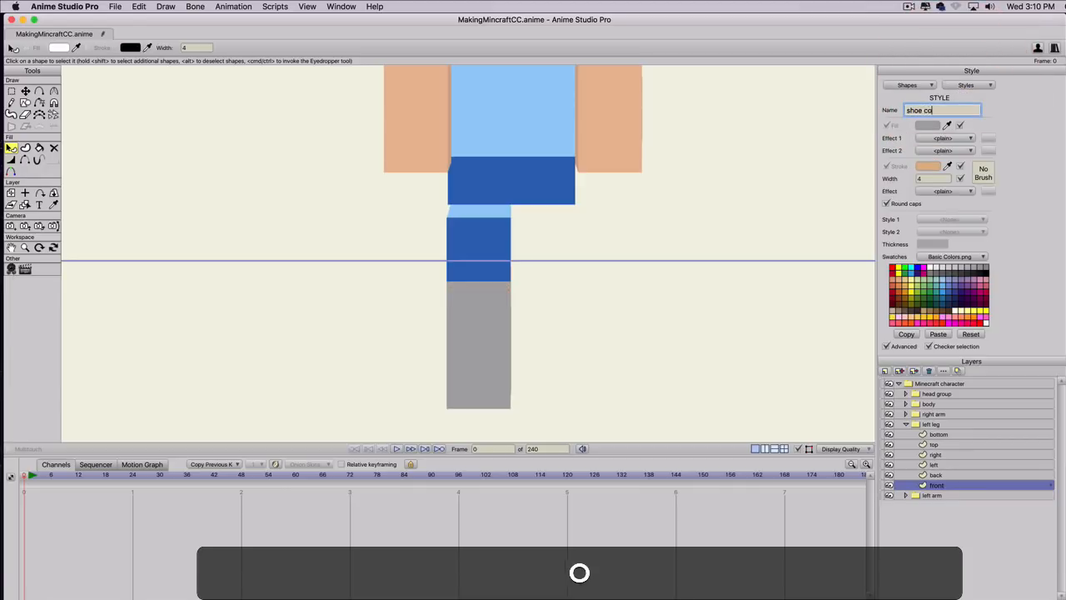
key(Return)
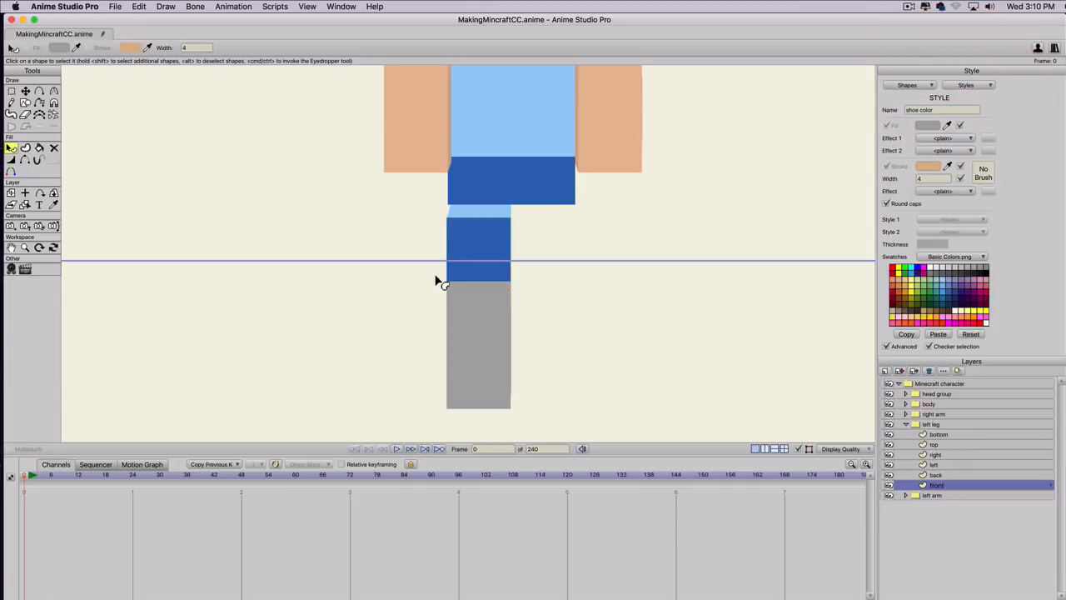
Show the grid and lower the front layer's two middle points so the shoe is two grid squares high.
key(g)
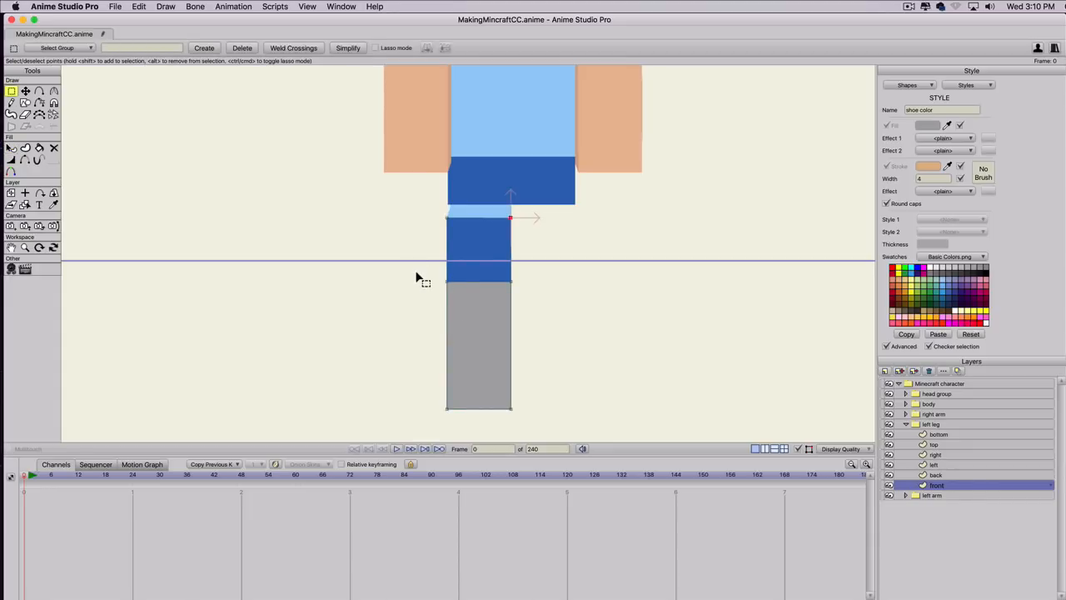
key(super+g)
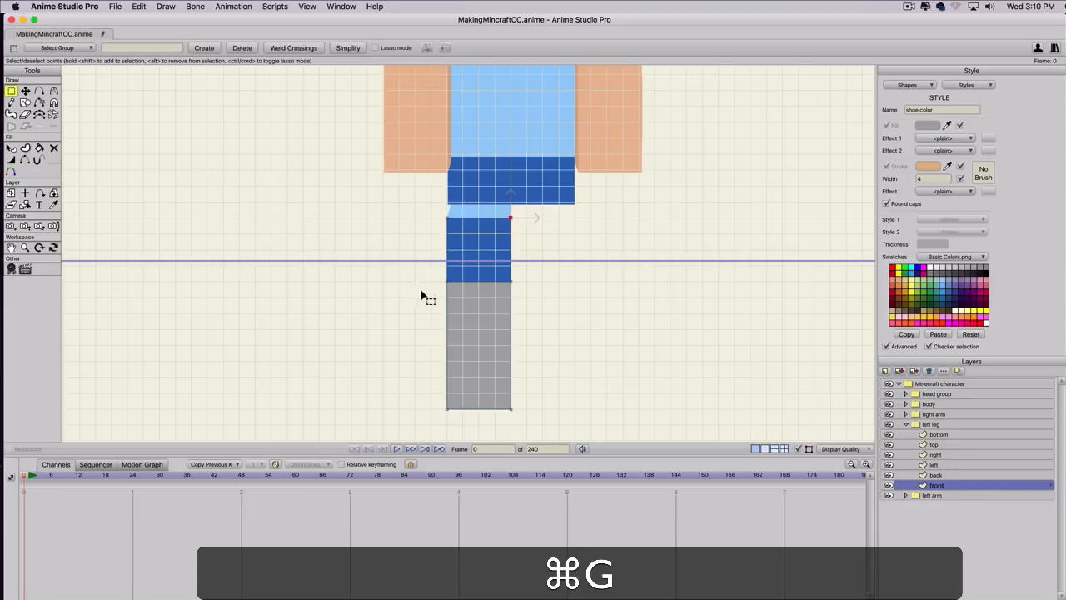
key(g)
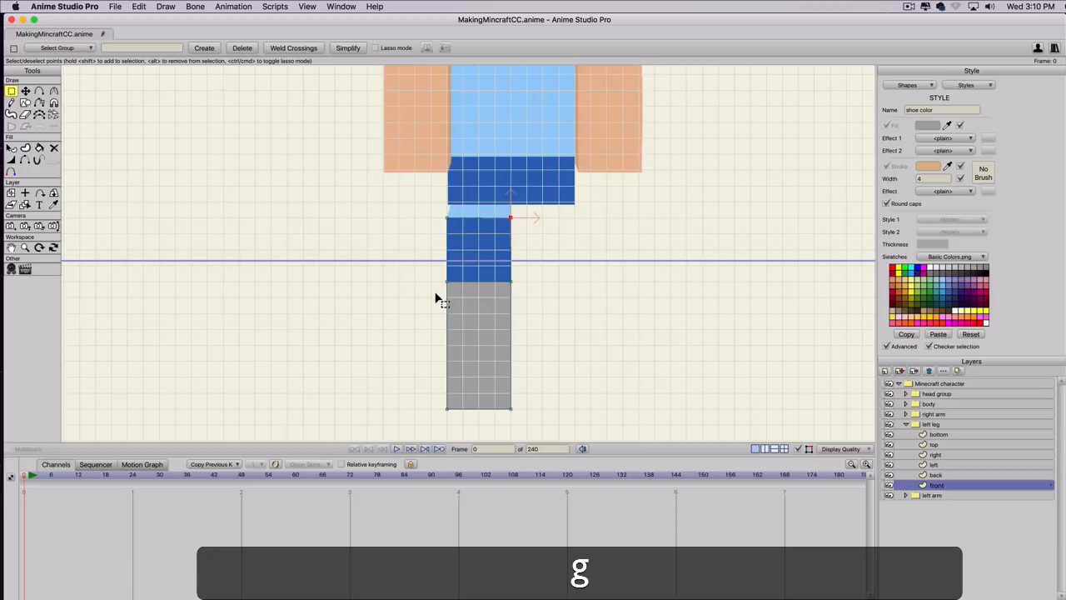
drag(435, 298, 488, 392)
key(t)
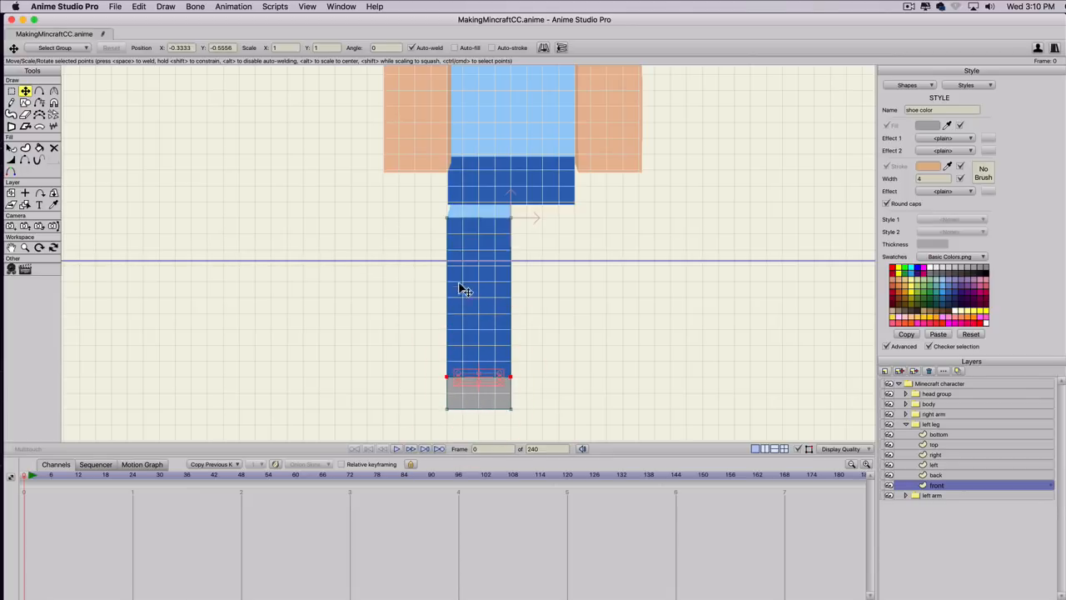
Apply the pants color style to the shape on the left leg's top layer.
click(933, 444)
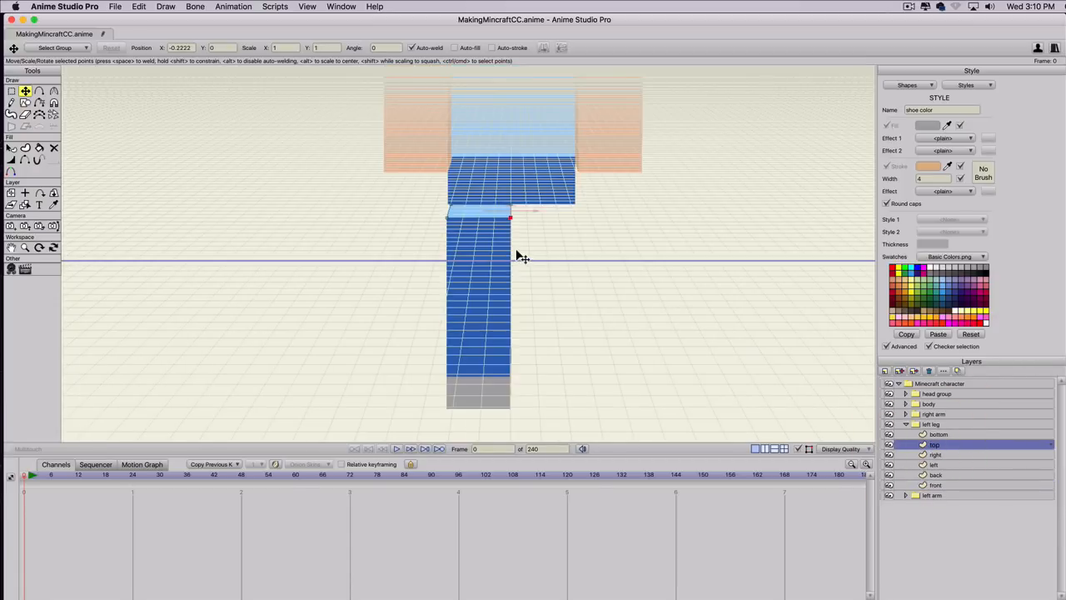
key(q)
click(478, 213)
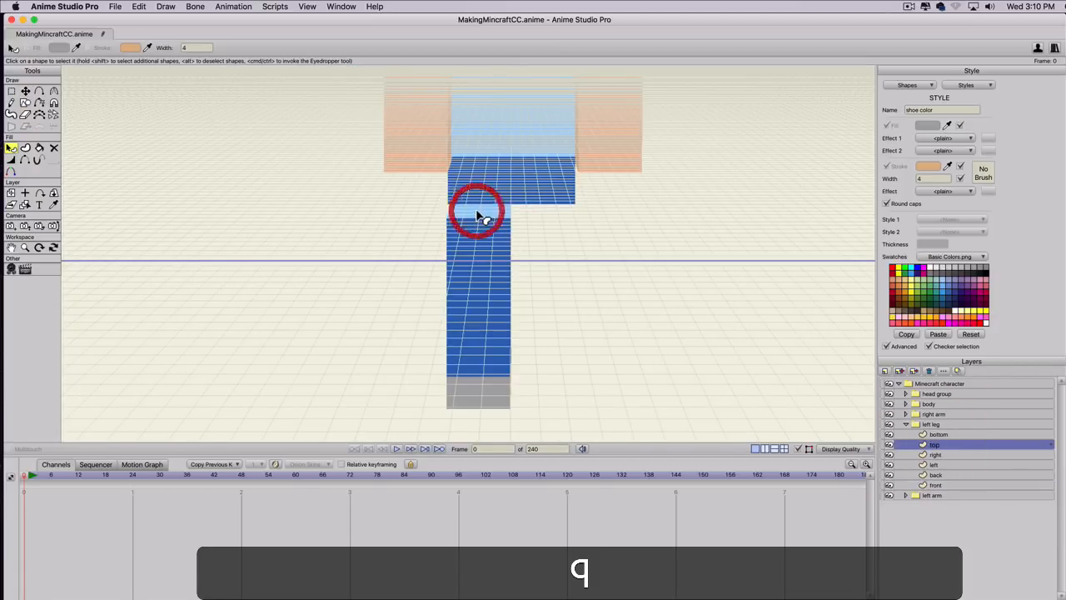
click(950, 220)
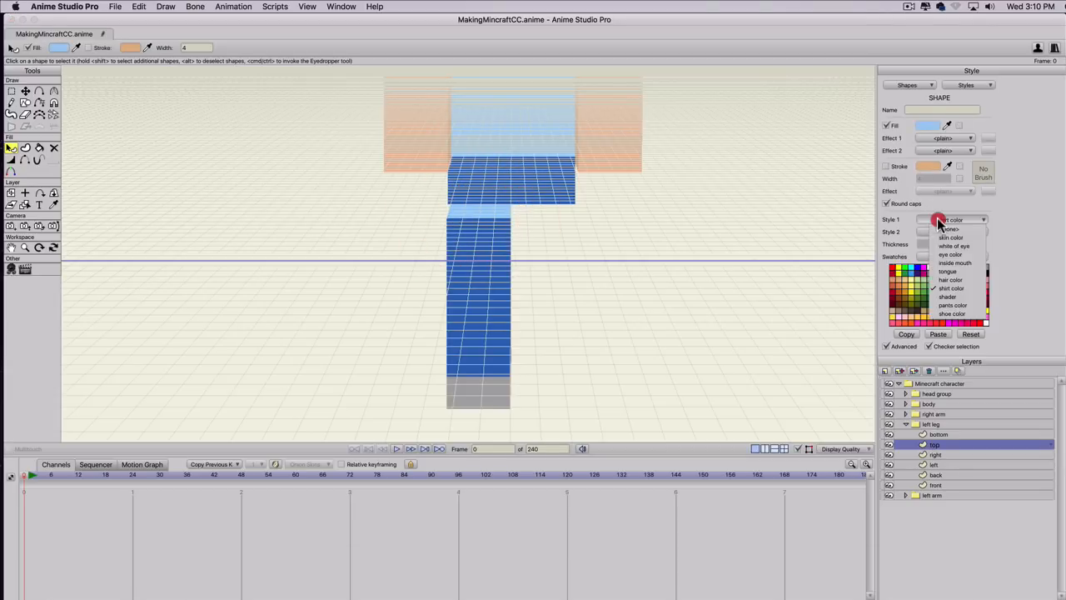
click(944, 303)
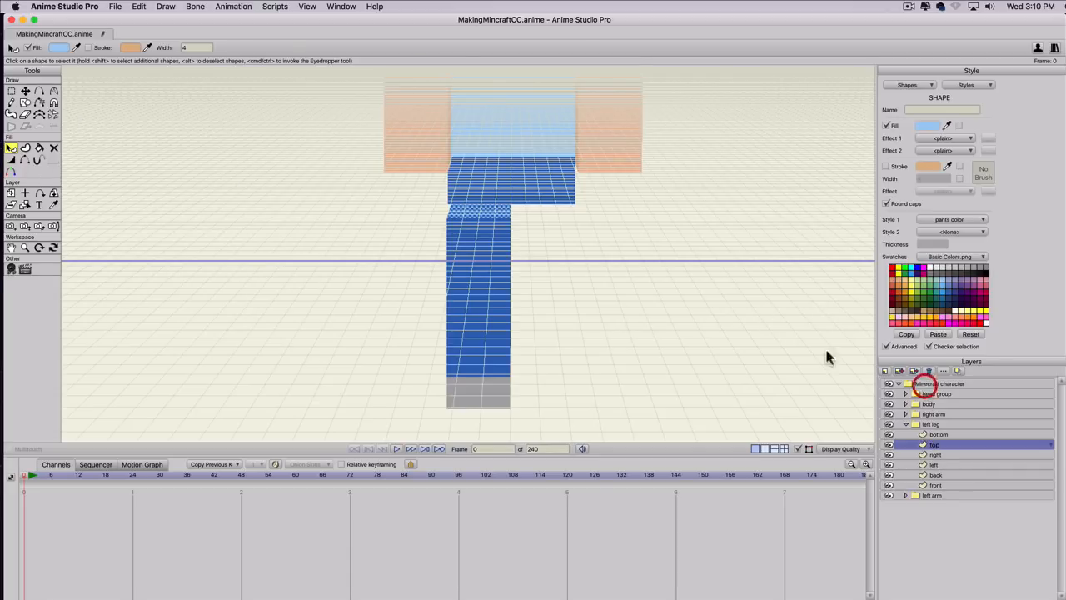
Rotate the whole Minecraft character group about 59 degrees around the Y axis to expose the leg's side face.
click(925, 385)
click(54, 92)
drag(266, 250, 527, 255)
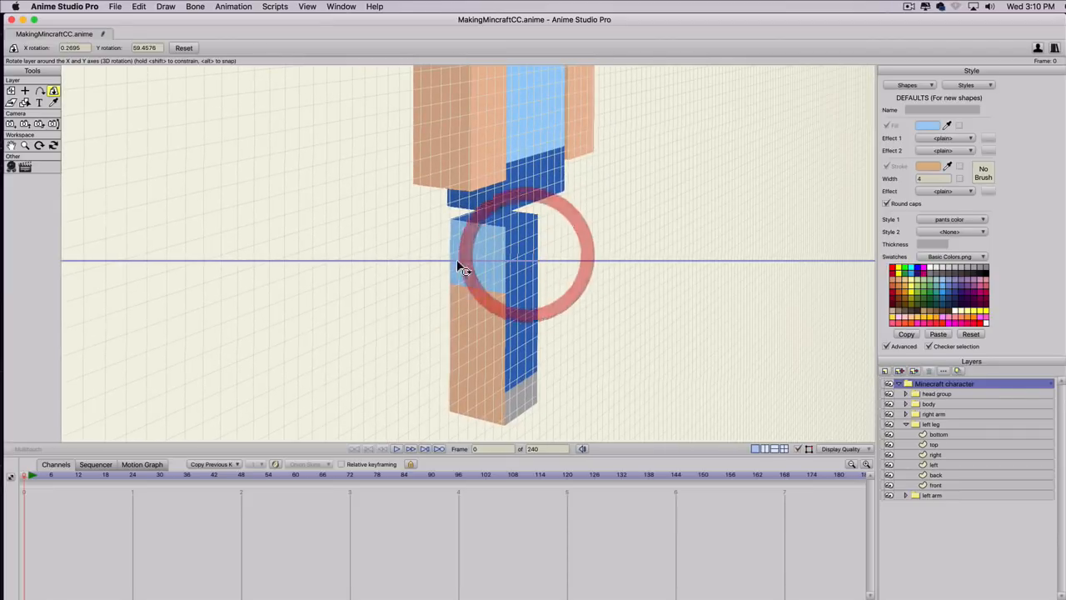
Lower the two middle points of the left leg's left layer to align with the front face's pants and shoe boundary.
click(935, 464)
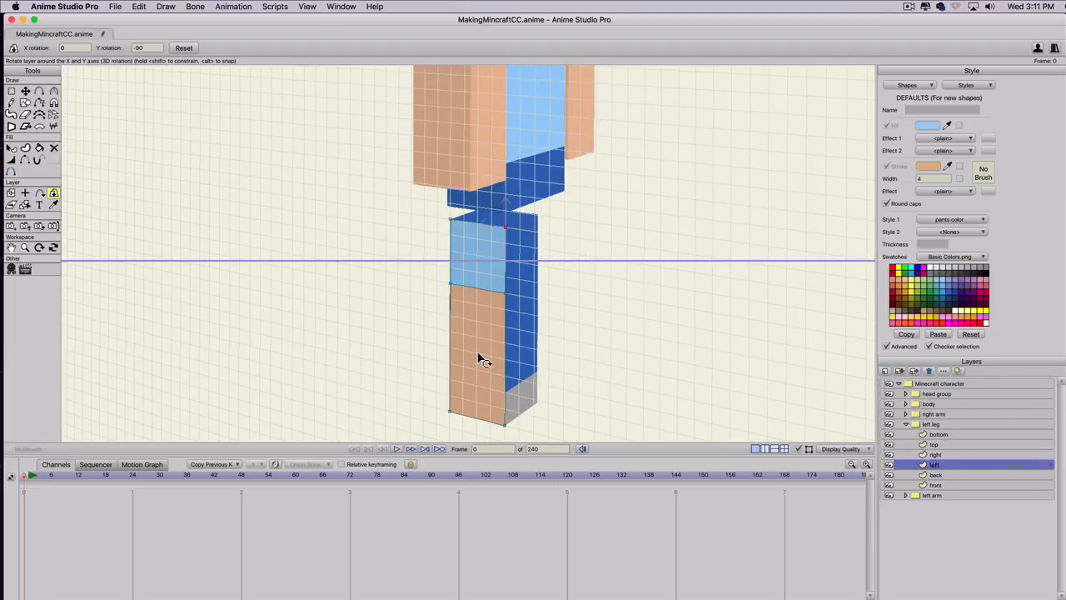
key(g)
drag(426, 314, 545, 264)
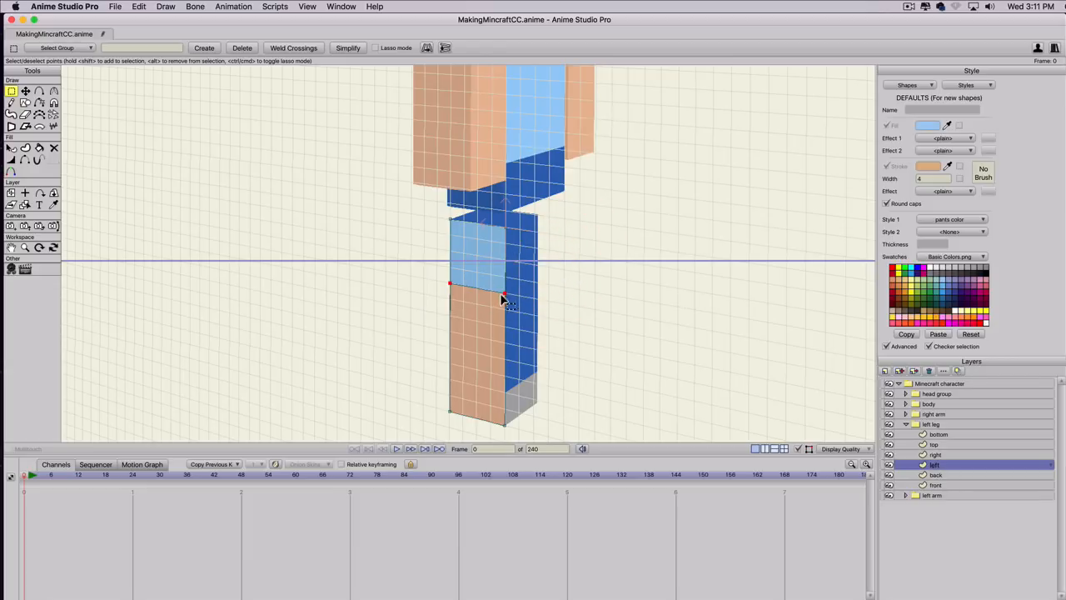
key(t)
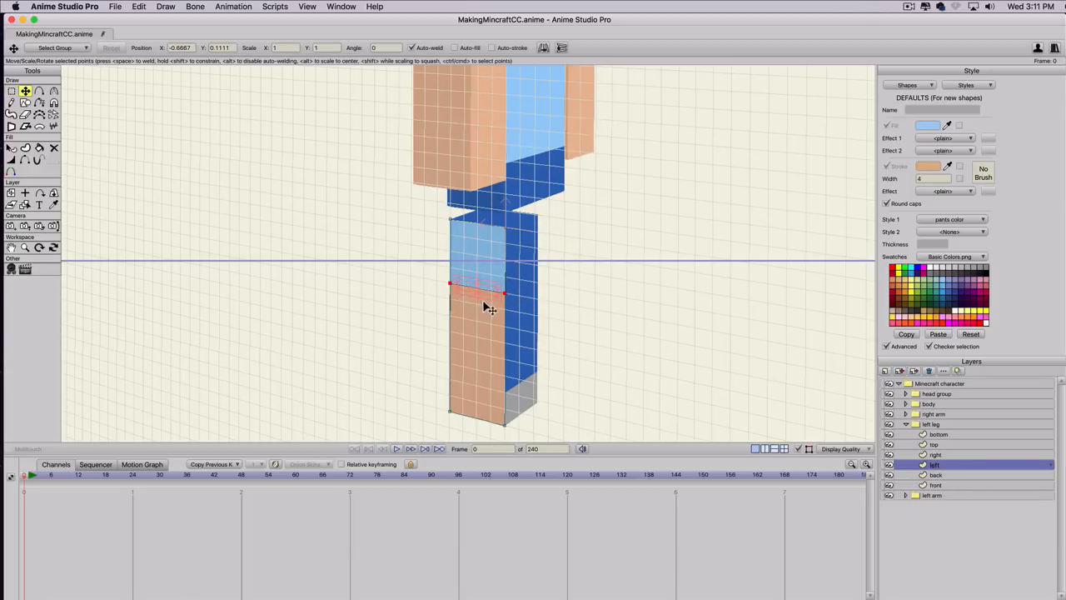
drag(504, 293, 488, 334)
key(super+z)
drag(485, 295, 488, 393)
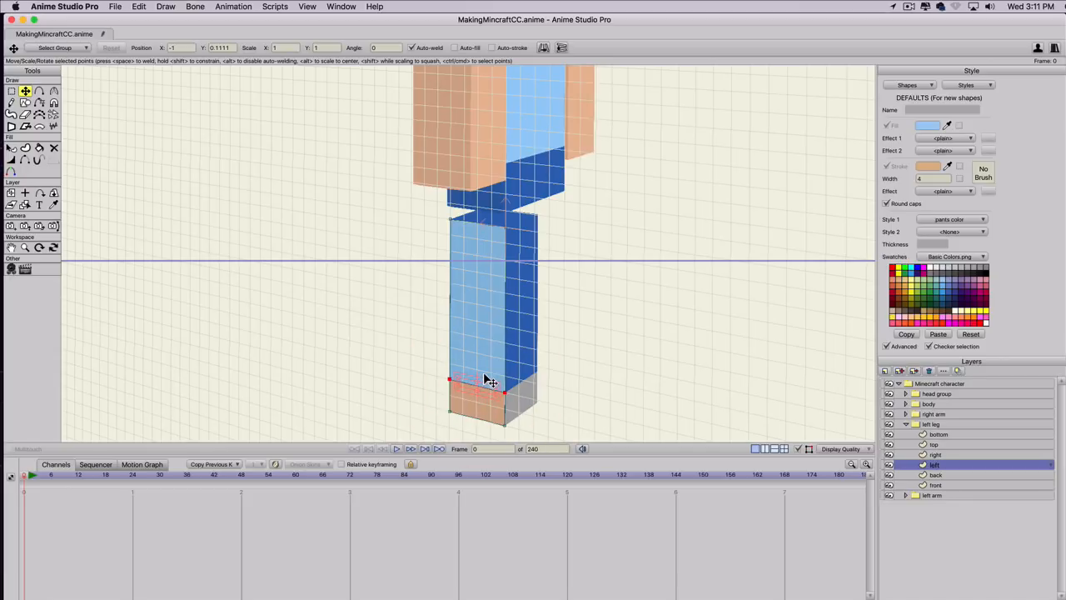
Move the shader shape off the left leg's left face to open space beside the leg.
key(q)
click(487, 341)
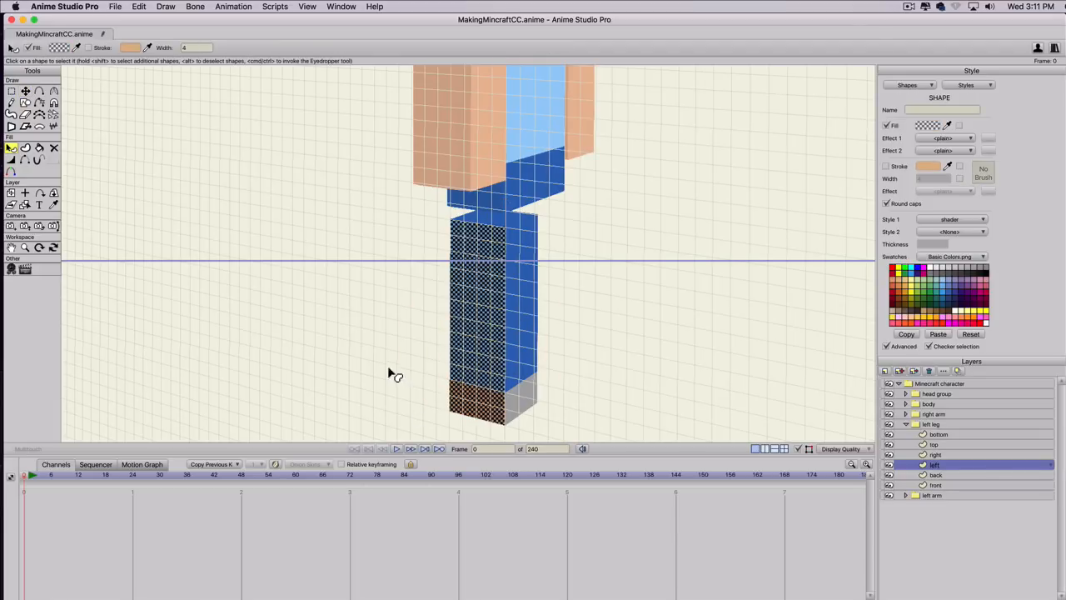
key(t)
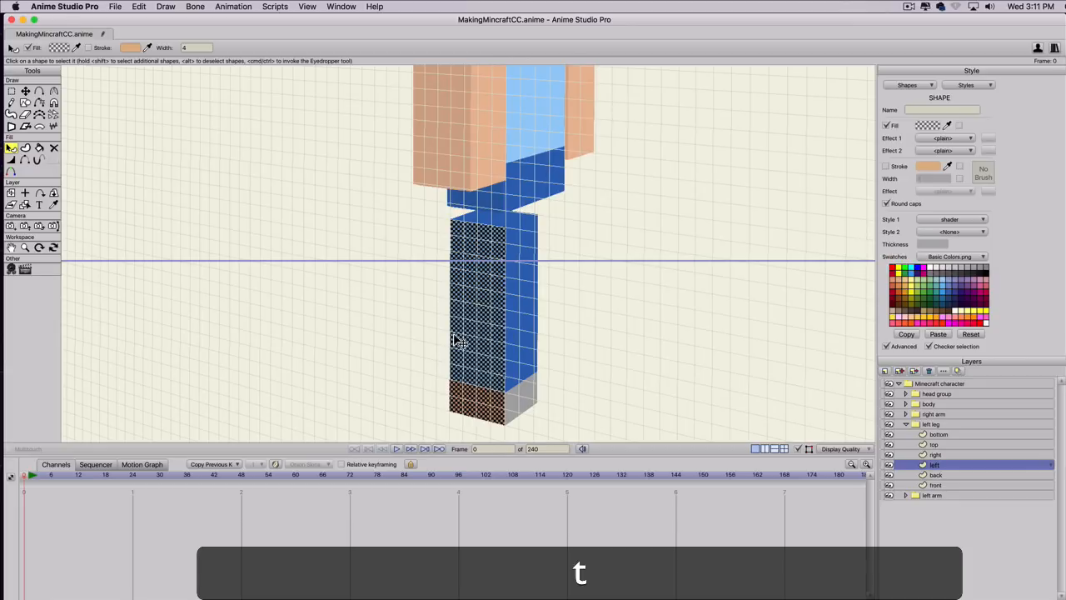
drag(478, 341, 393, 290)
key(super+z)
click(610, 342)
click(475, 306)
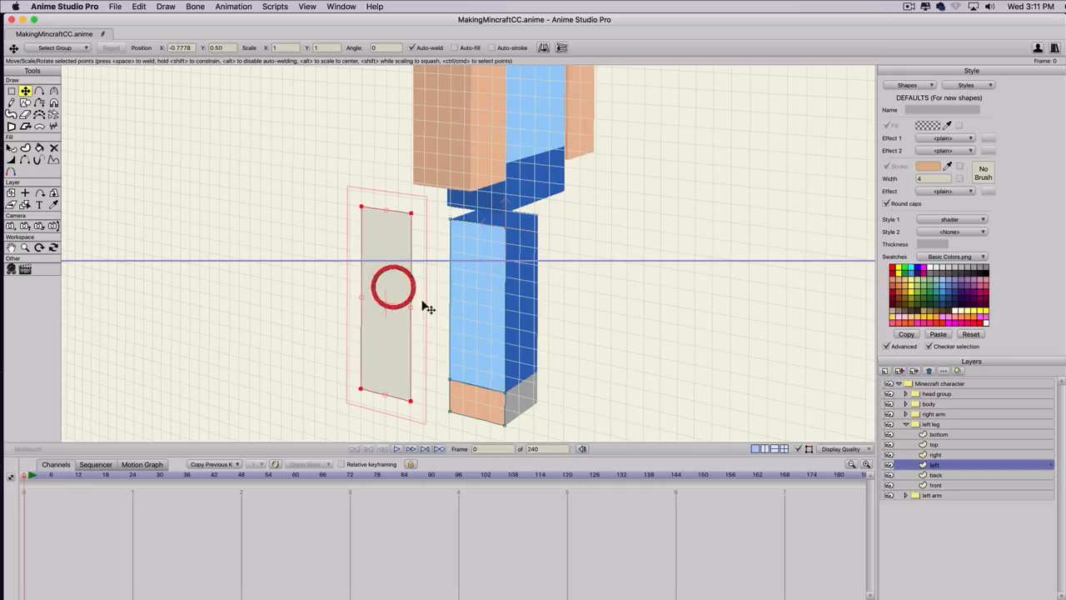
Apply the pants color style to the upper shape on the left leg's left layer.
key(q)
click(476, 338)
click(945, 221)
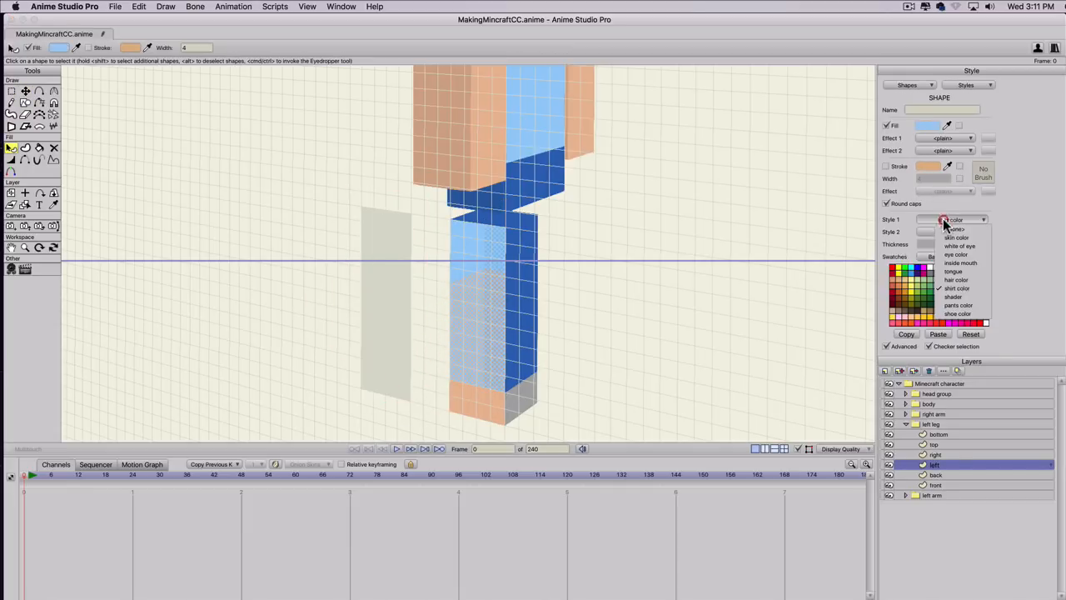
click(958, 305)
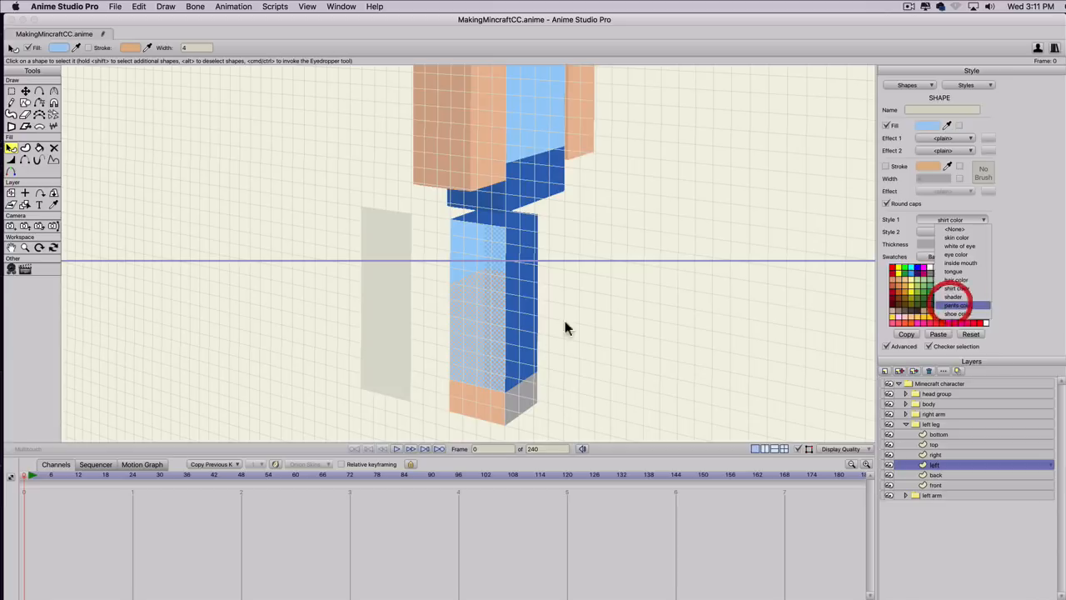
Apply the shoe color style to the left layer's lower shape and move the shader shape back over the whole face.
click(481, 416)
click(483, 408)
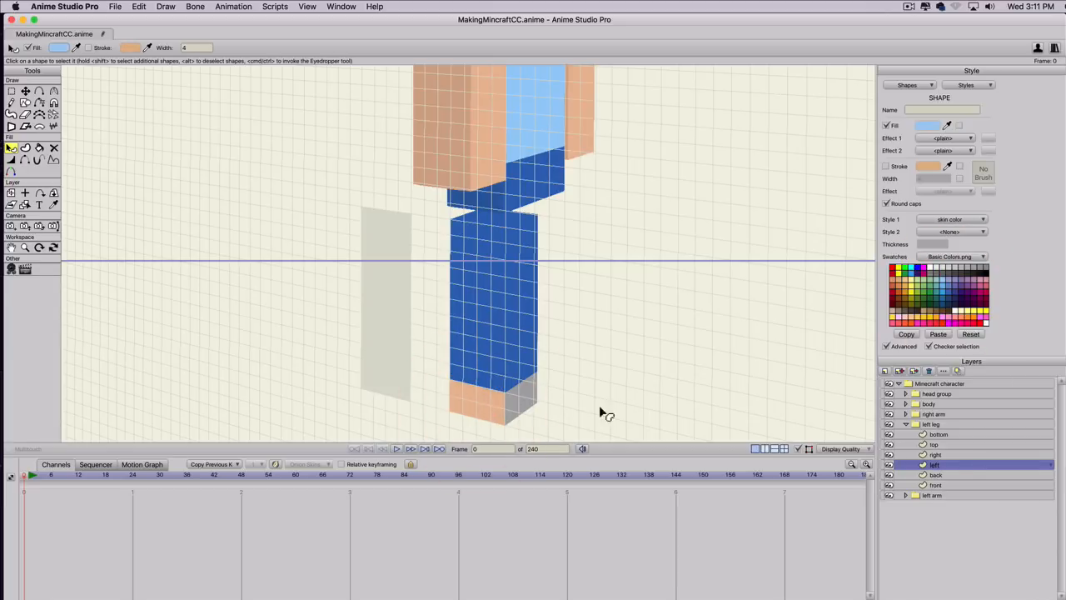
key(q)
click(477, 412)
click(937, 221)
click(948, 313)
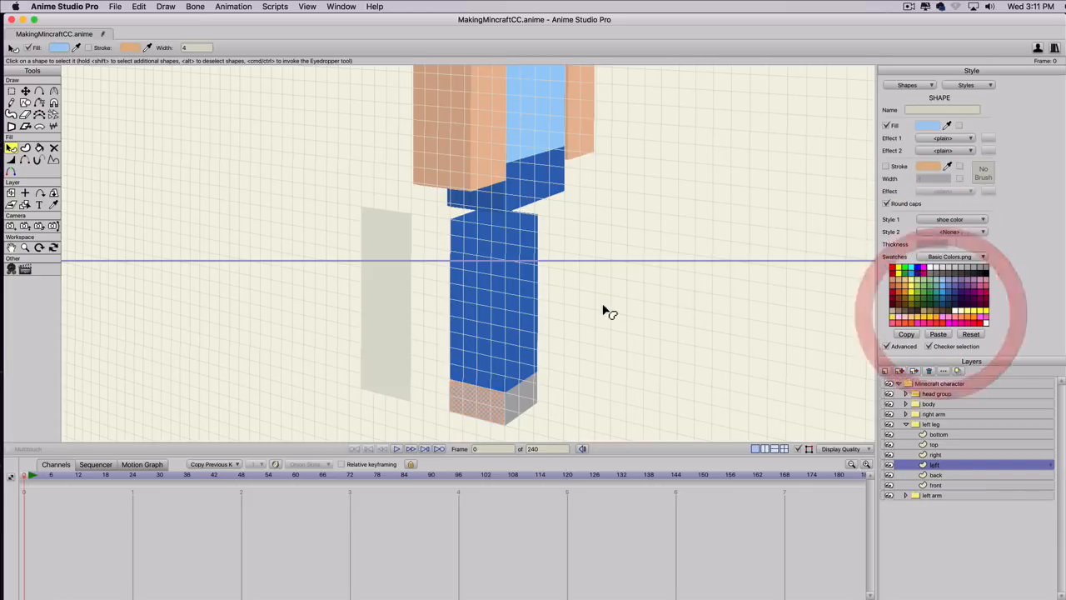
key(t)
drag(388, 281, 484, 302)
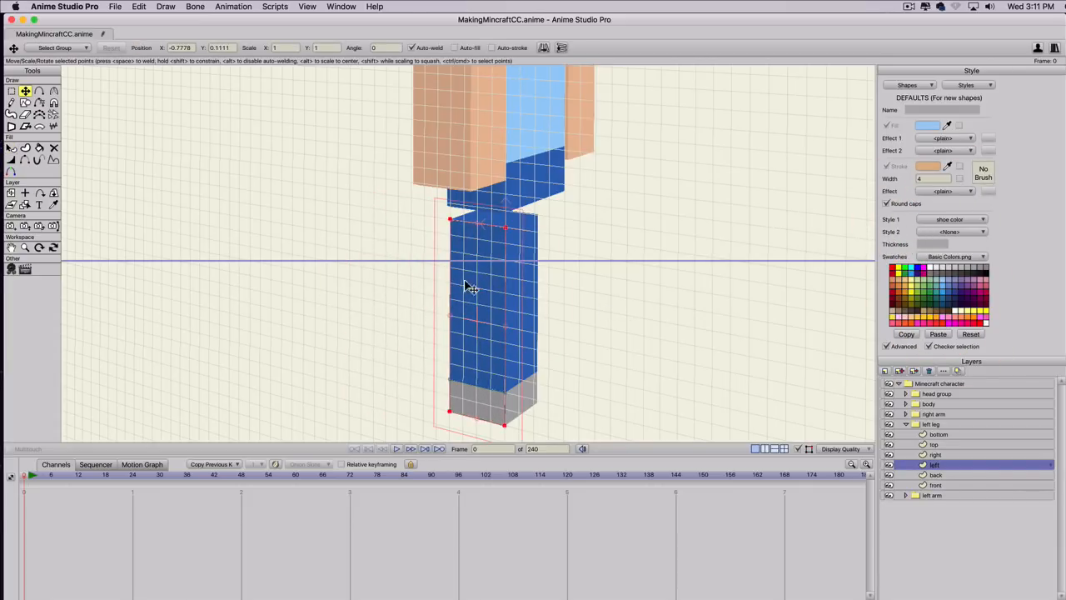
Rotate the whole character to expose the left leg's rear and apply the pants color style to its back layer's upper shape.
click(927, 424)
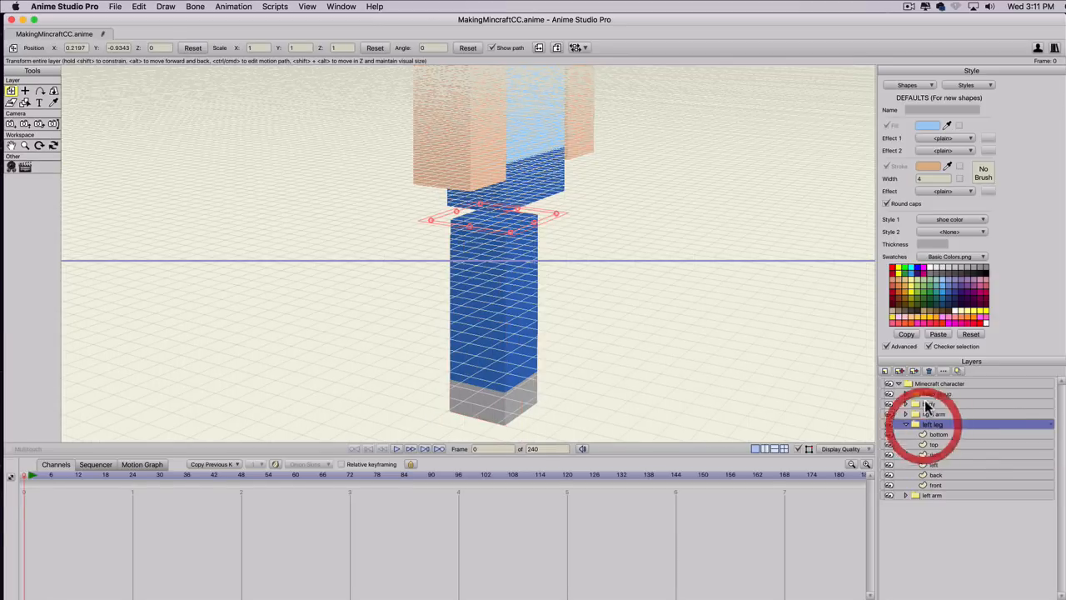
click(935, 383)
click(53, 90)
drag(200, 273, 617, 129)
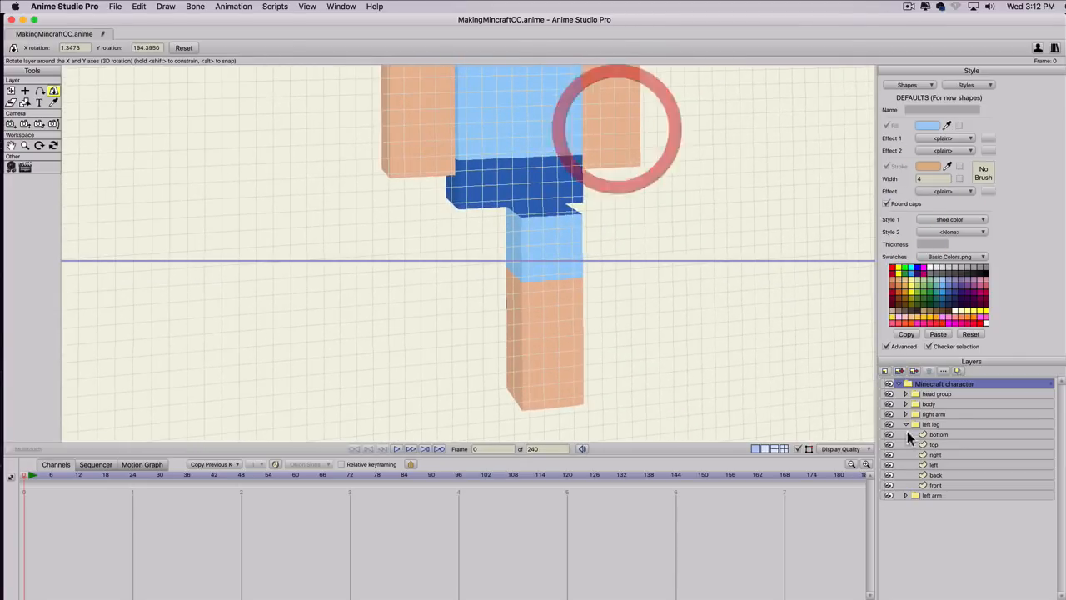
click(936, 475)
key(q)
click(545, 266)
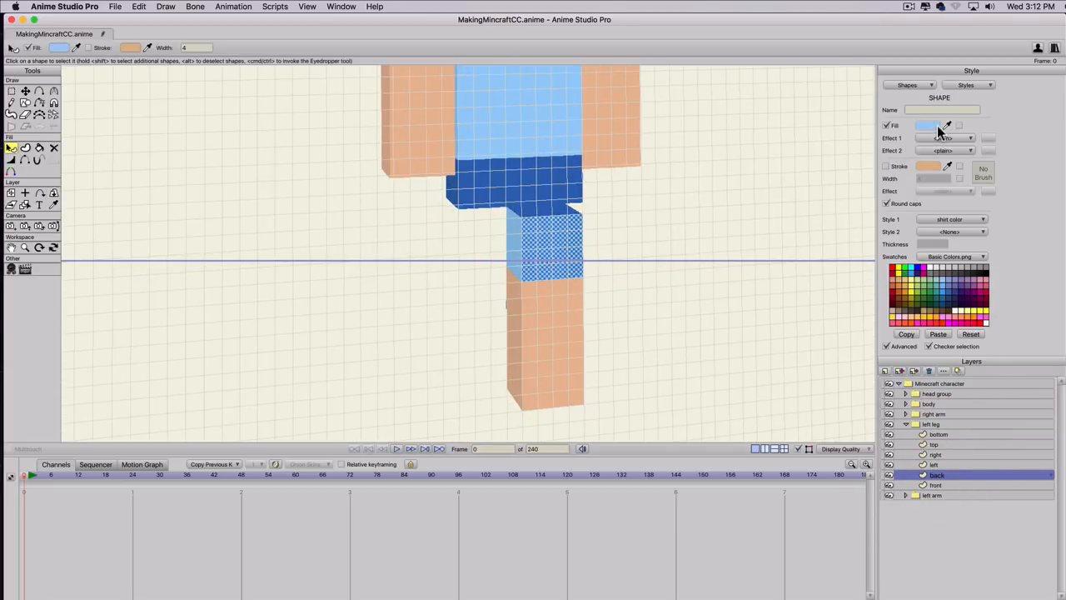
click(933, 220)
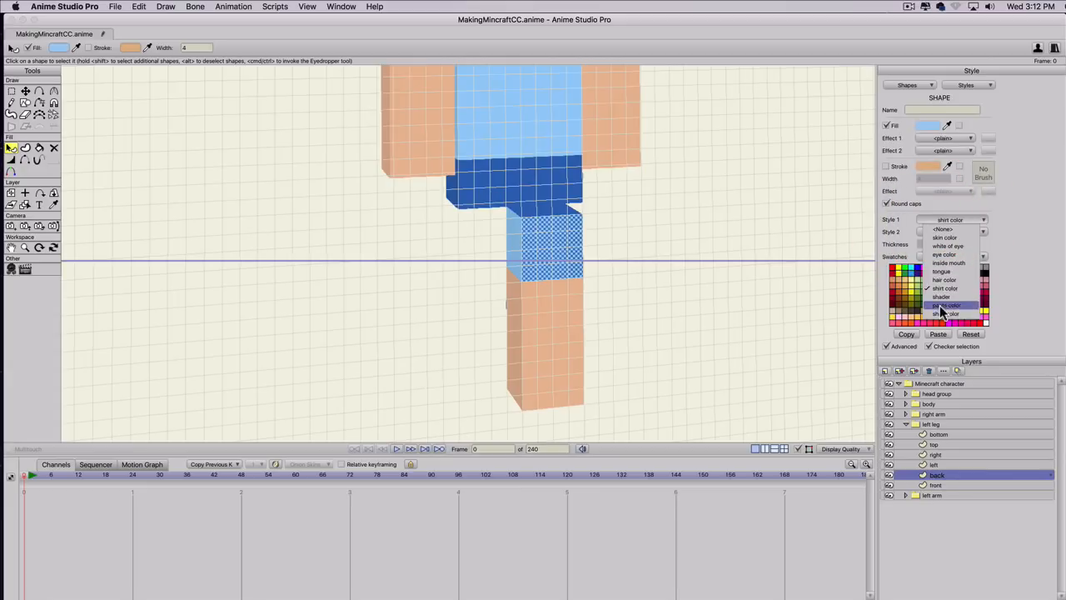
click(916, 312)
Apply the shoe color style to the back layer's lower shape and lower the two middle points to the neighbouring shoe boundary.
click(565, 341)
click(949, 219)
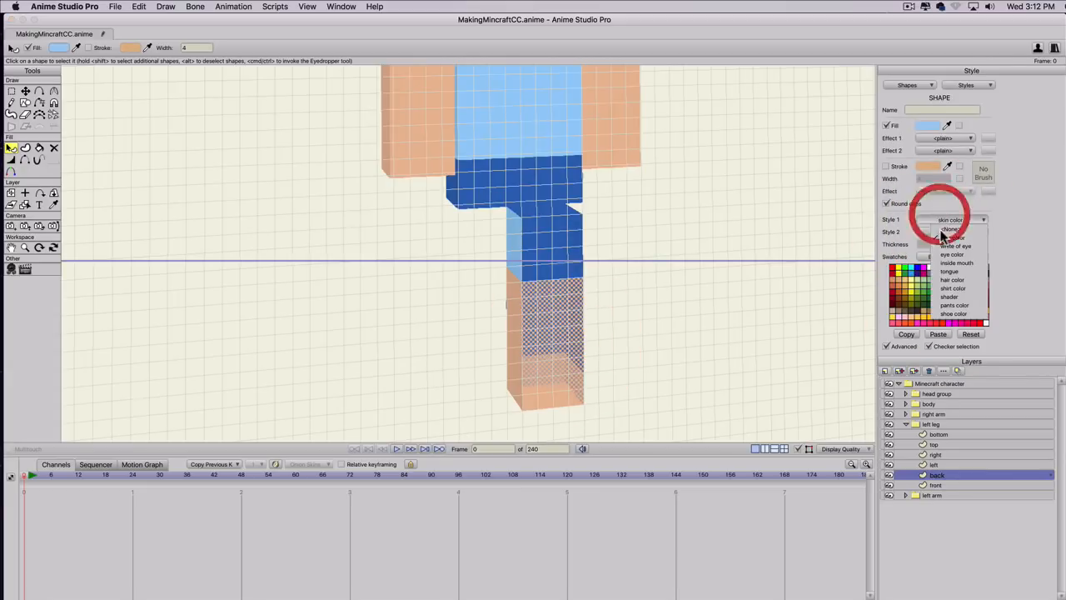
click(937, 309)
key(g)
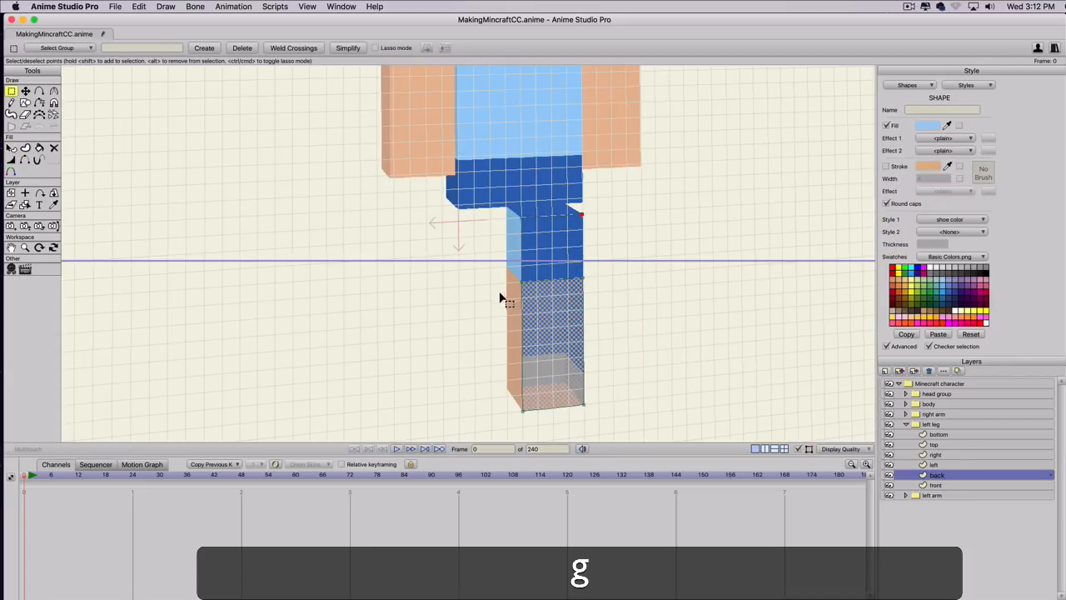
click(604, 261)
key(t)
drag(569, 284, 552, 378)
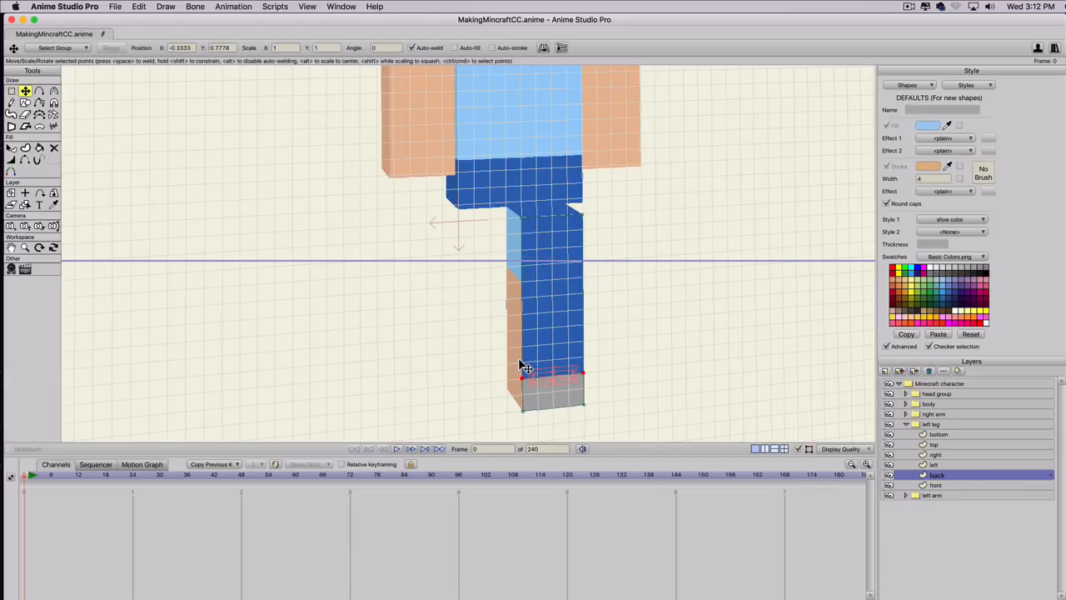
Turn the character toward the left leg's right face and move that layer's shader shape into open space beside the leg.
click(935, 455)
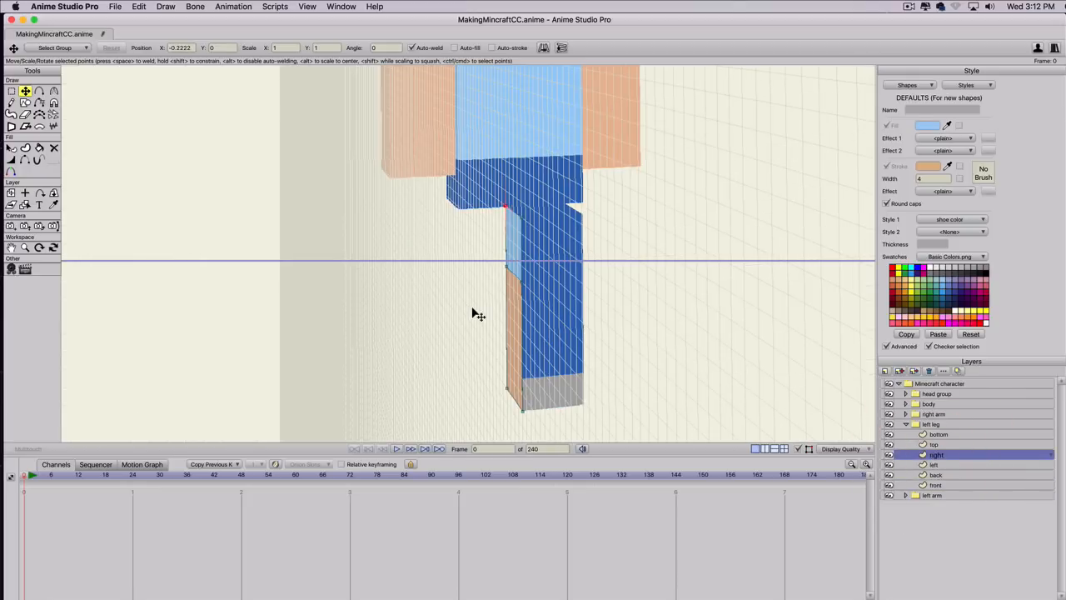
click(917, 382)
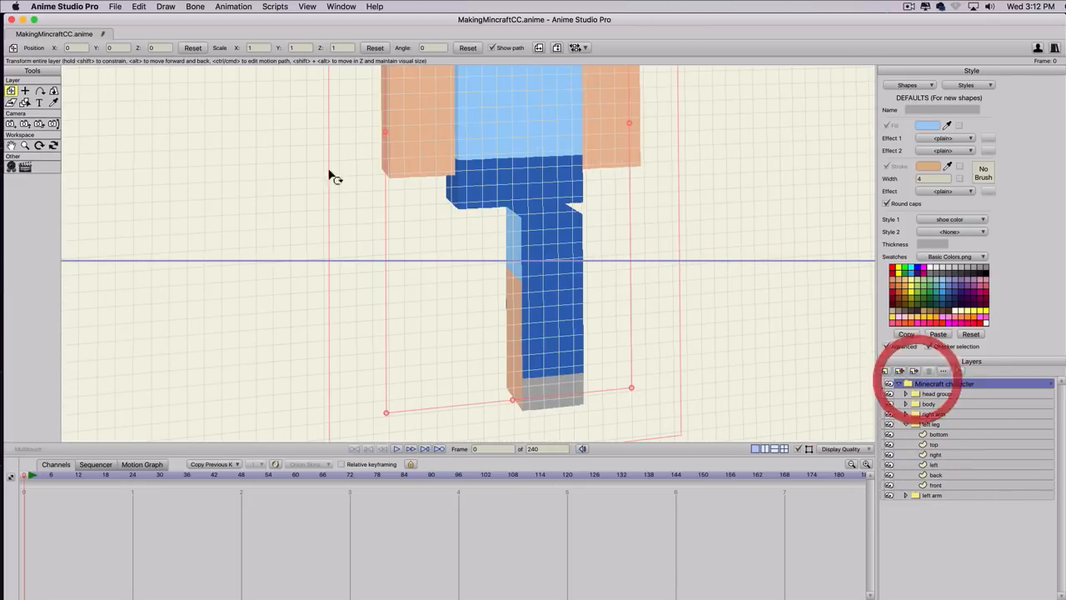
click(54, 90)
mouse_move(492, 258)
mouse_down()
mouse_move(519, 261)
mouse_move(467, 259)
mouse_move(481, 262)
mouse_up()
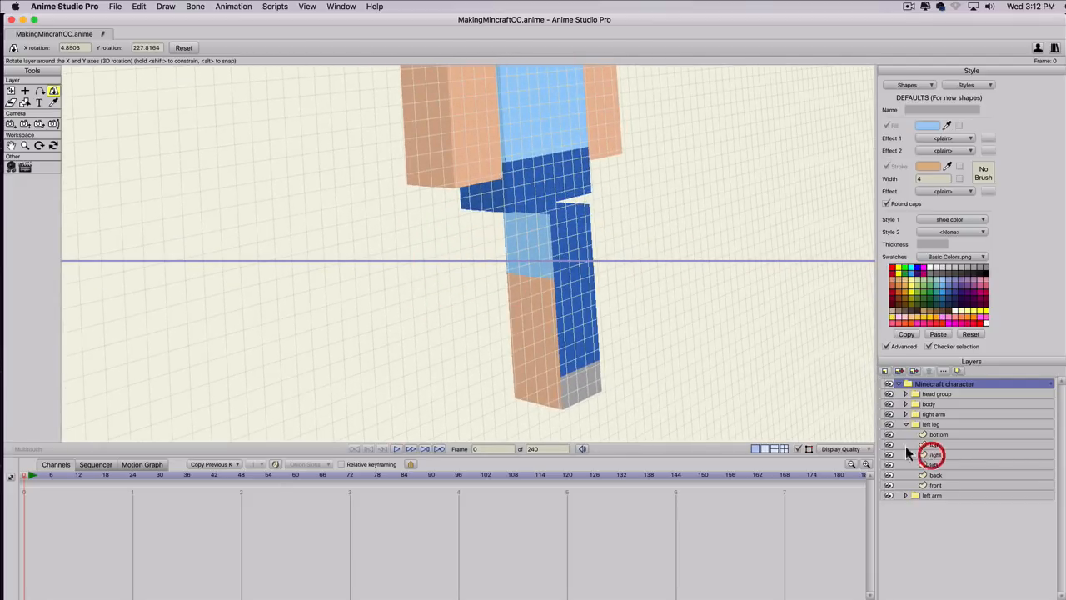
click(932, 454)
key(t)
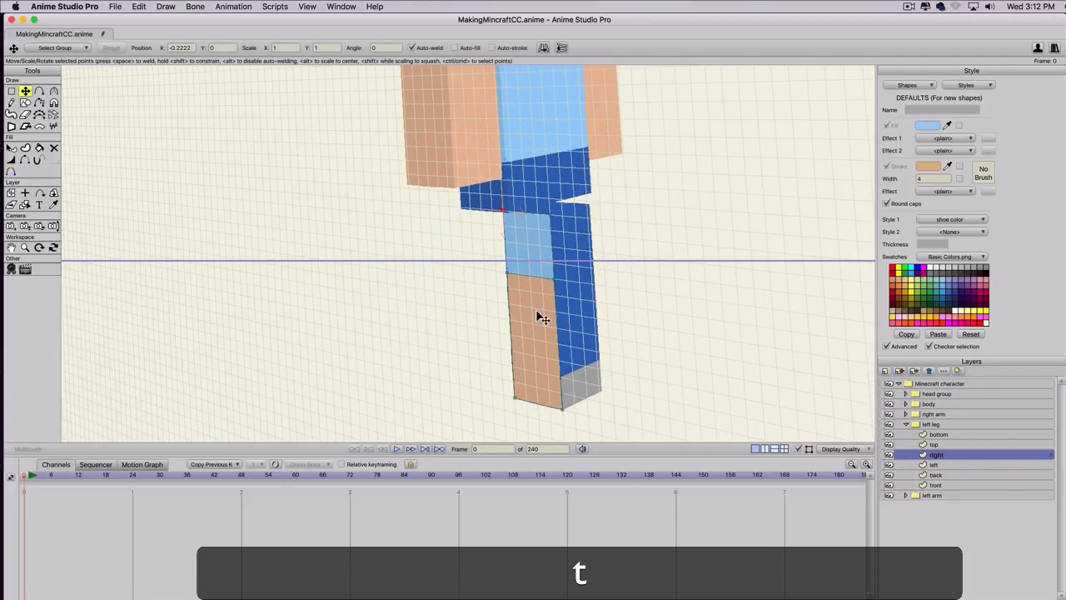
double_click(535, 309)
mouse_move(531, 304)
mouse_down()
mouse_move(428, 302)
mouse_move(438, 288)
mouse_move(440, 300)
mouse_up()
Apply the pants color style to the right layer's upper shape and the shoe color style to its lower shape.
key(q)
click(542, 261)
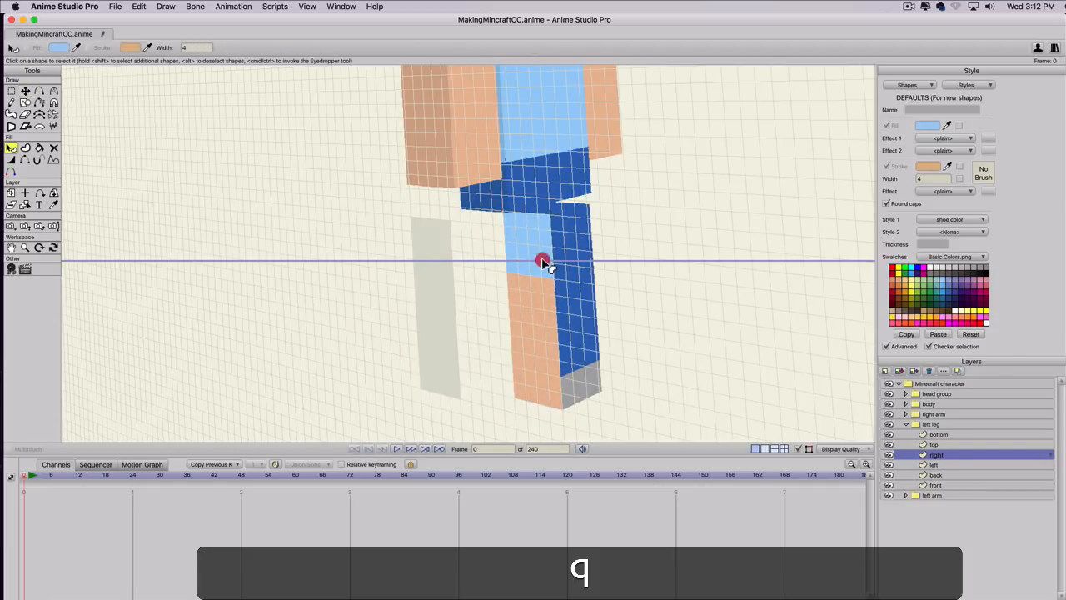
click(941, 218)
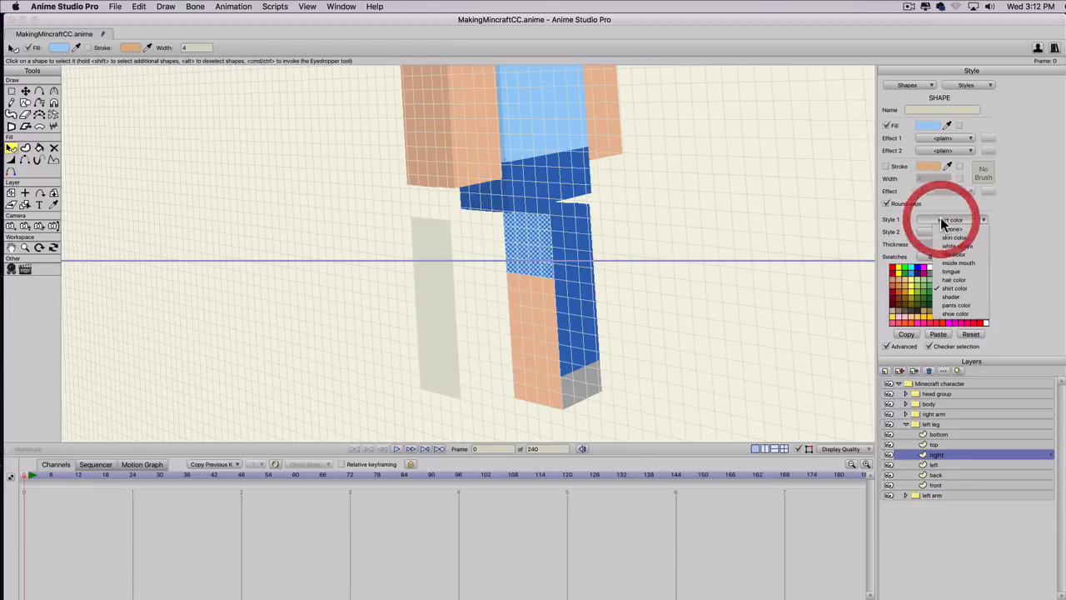
click(947, 304)
click(528, 353)
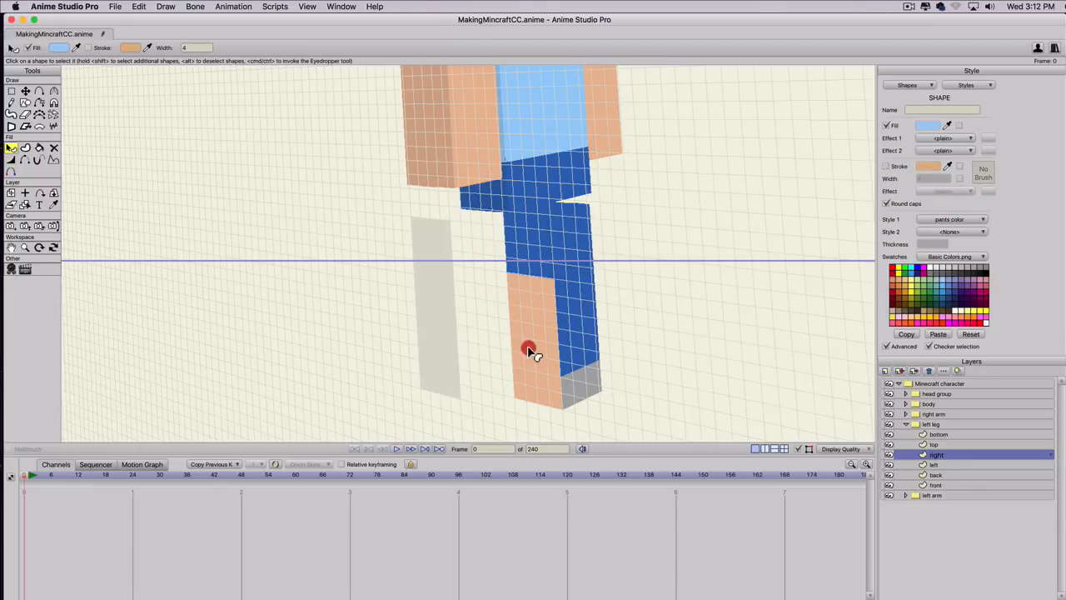
click(950, 219)
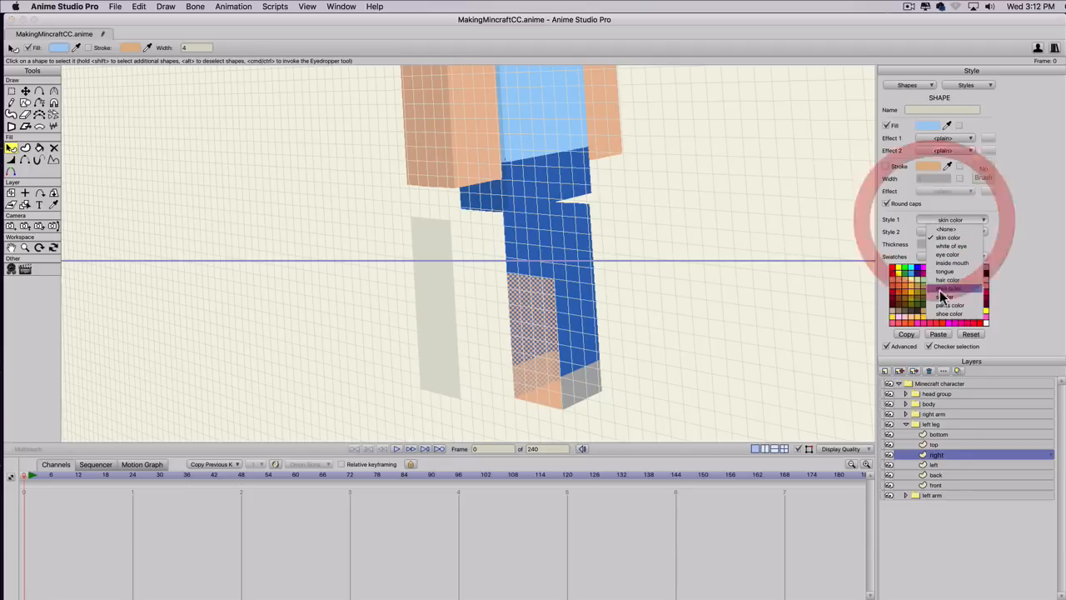
click(945, 320)
Lower the two middle points of the left leg's right layer to align with the back face's shoe boundary.
key(t)
click(440, 285)
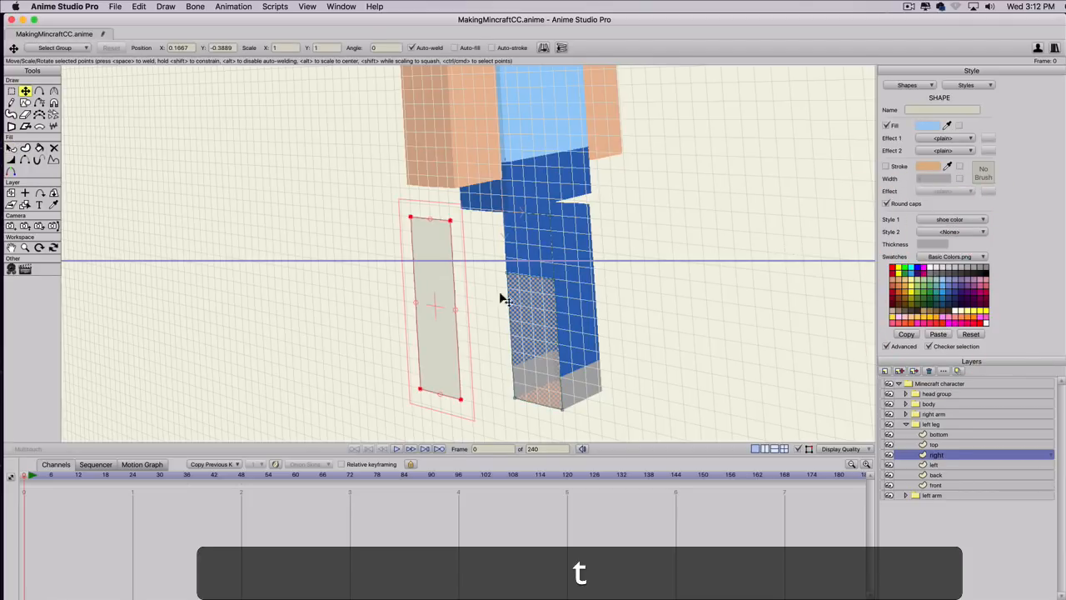
key(g)
drag(607, 259, 538, 373)
key(t)
click(522, 367)
Move the shader shape back over the whole right face of the left leg.
key(t)
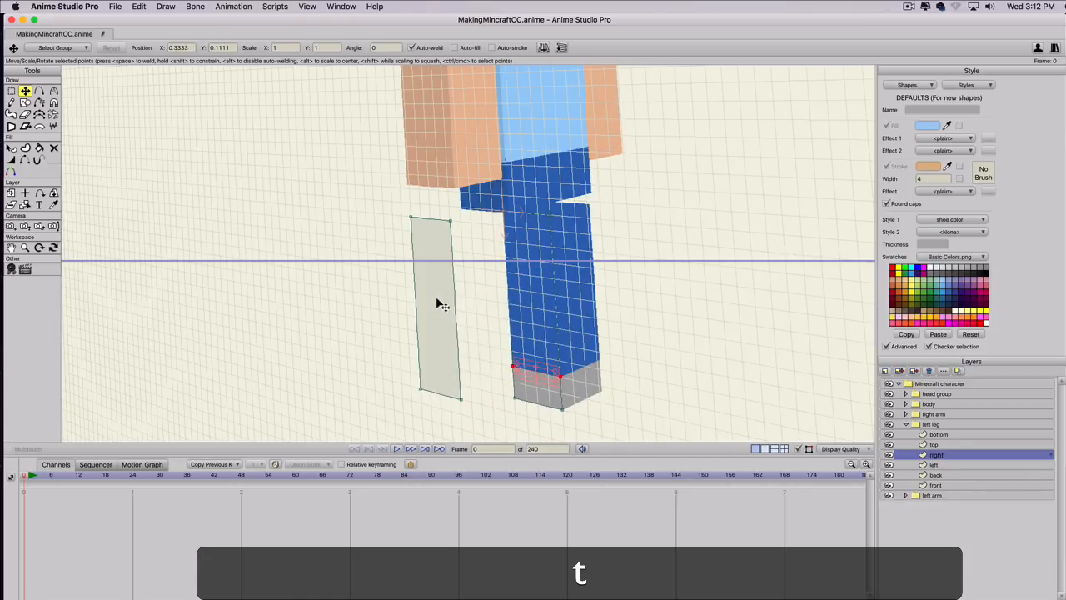
click(436, 298)
drag(434, 298, 510, 287)
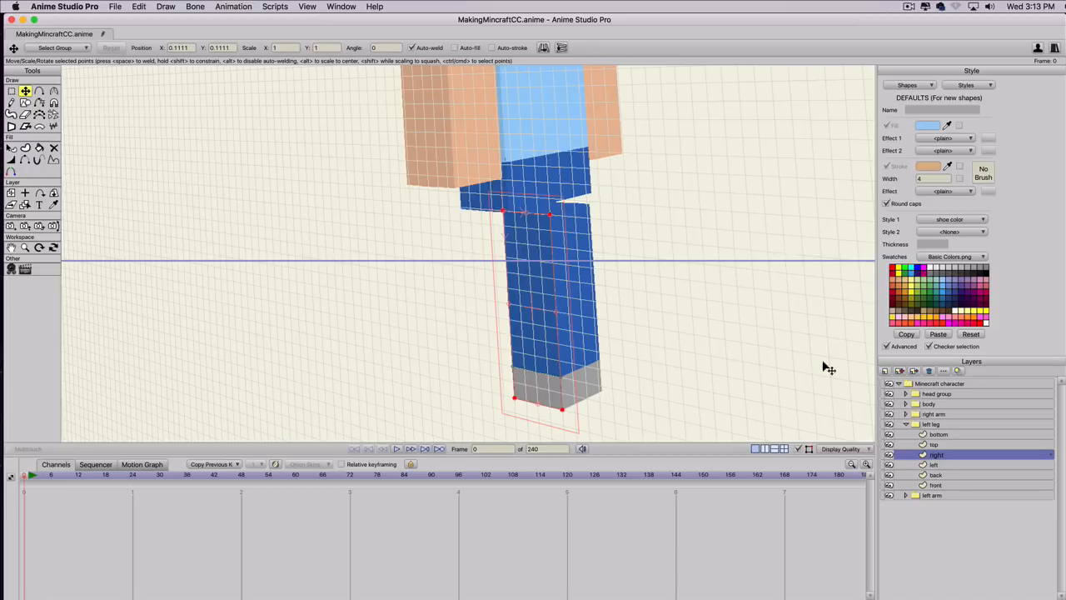
Rotate the character to expose the left leg's underside, apply the shoe color style to the bottom layer, and collapse the leg group.
click(924, 383)
click(53, 90)
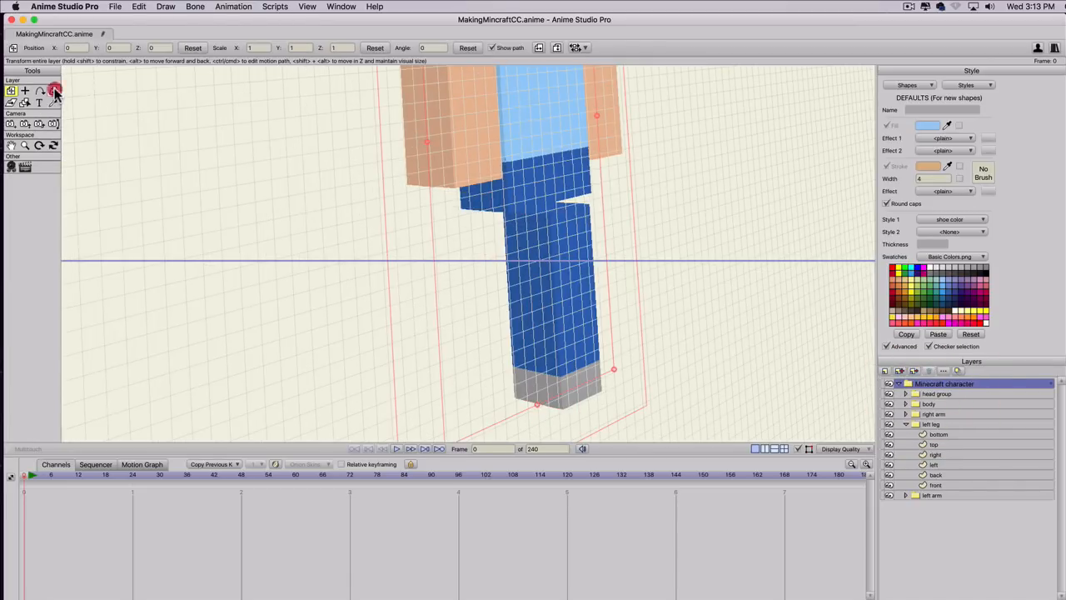
drag(476, 376, 135, 498)
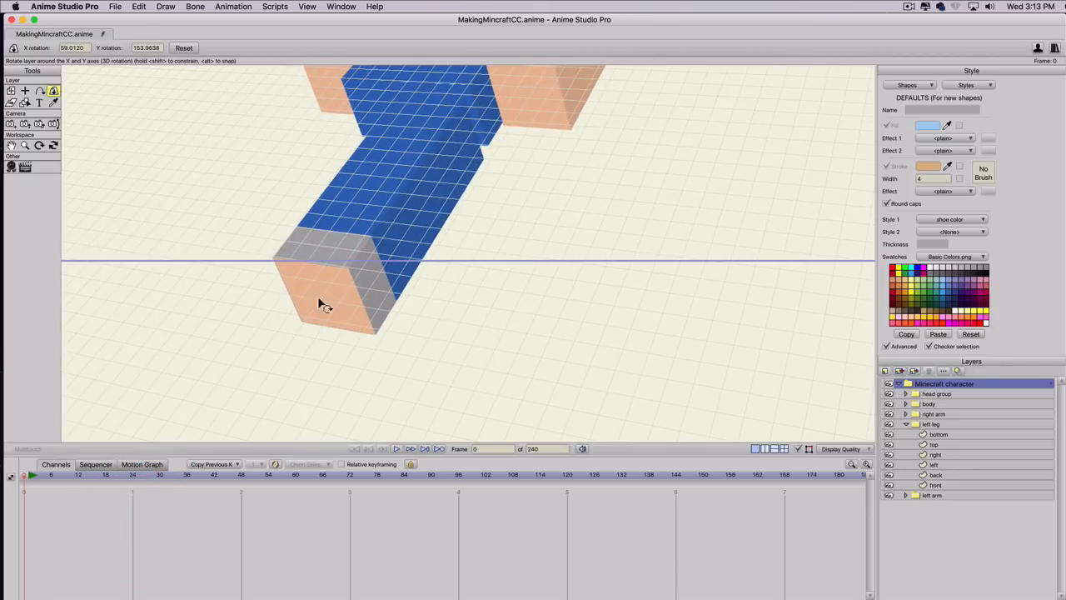
click(942, 435)
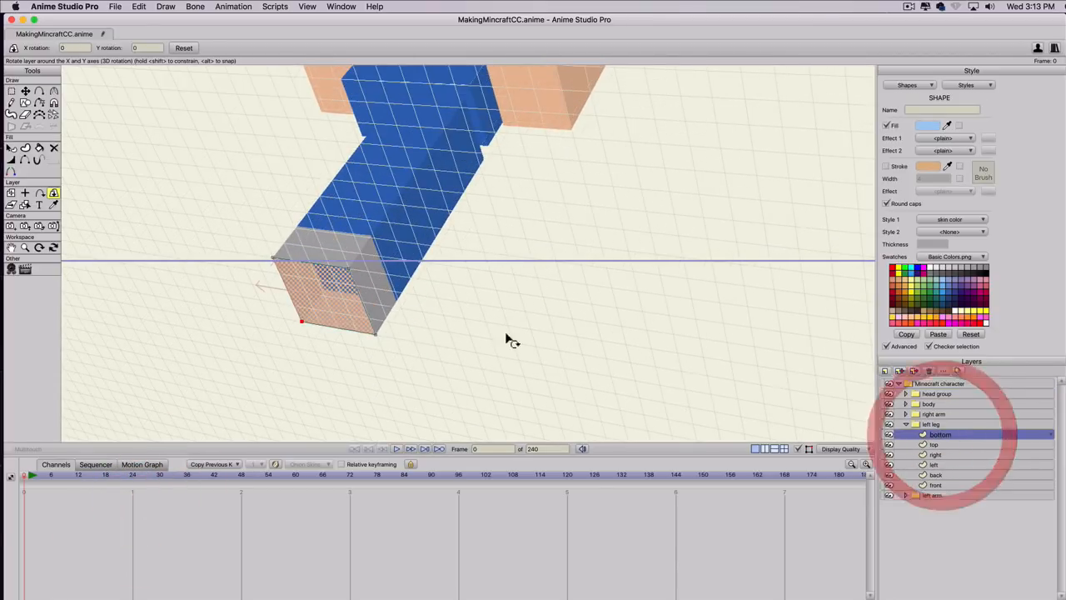
click(945, 219)
click(951, 313)
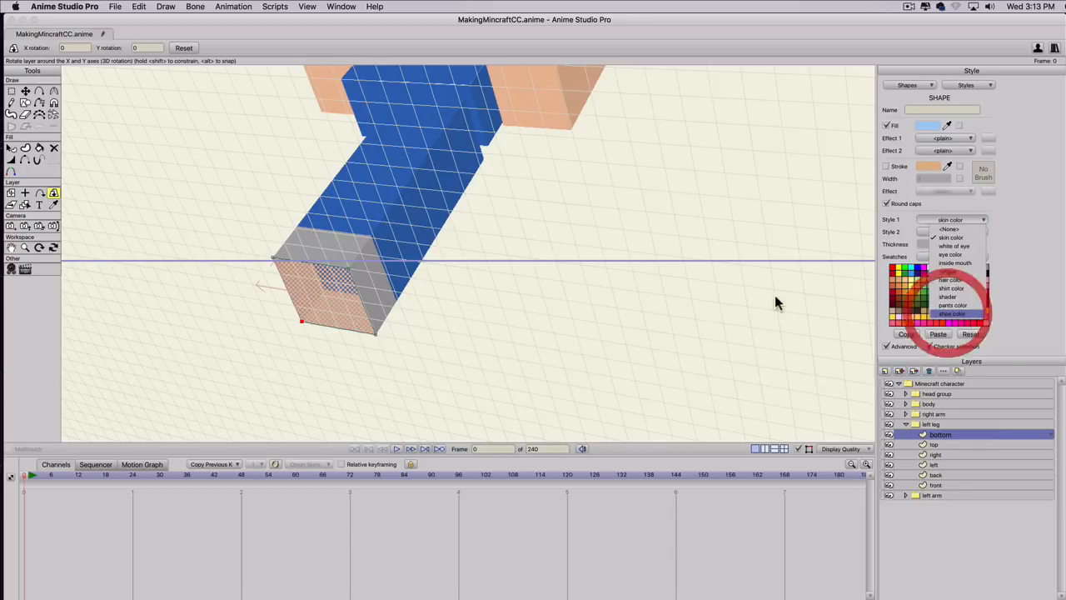
click(906, 424)
Reset the Minecraft character group's 3D rotation so it faces front, and hide the grid.
click(926, 384)
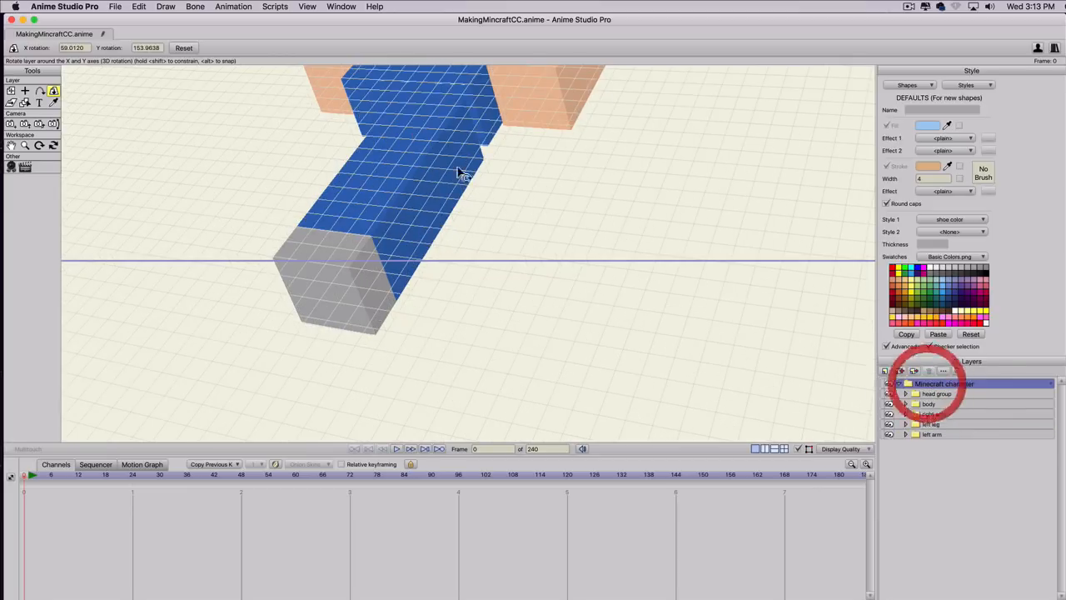
click(179, 48)
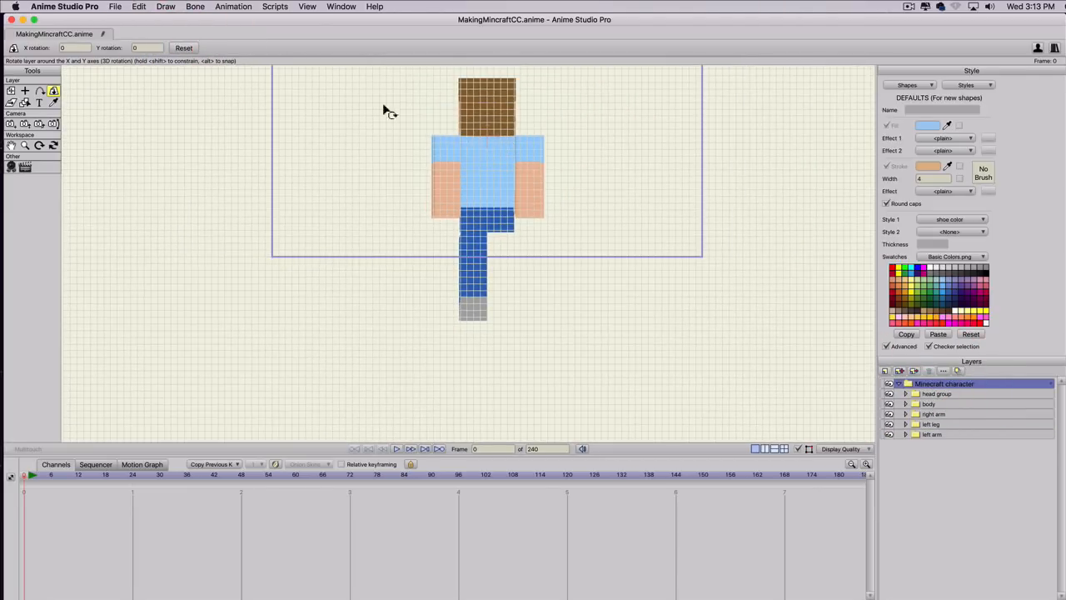
drag(374, 214, 400, 226)
key(shift+super+z)
key(super+z)
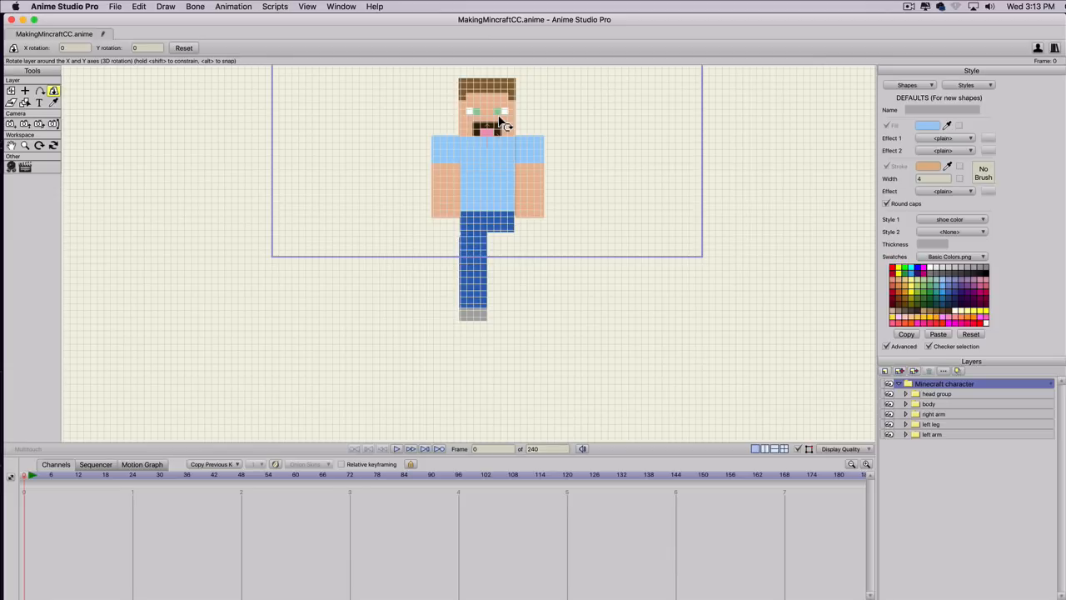
key(super)
key(super+g)
Set the left leg group's Y position to -0.82.
scroll(417, 131, up, 5)
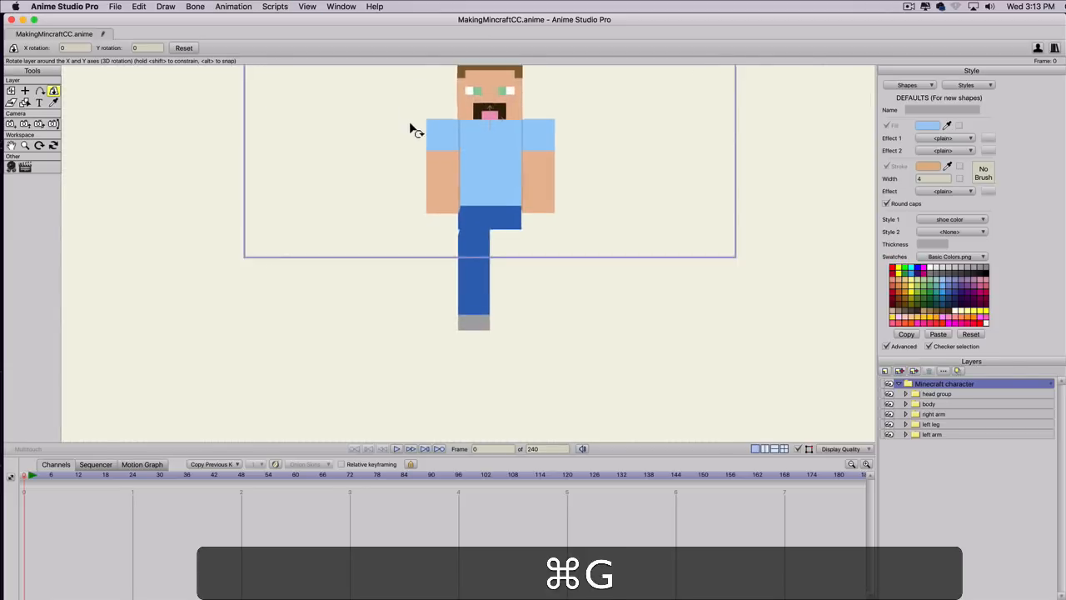
scroll(465, 248, up, 1)
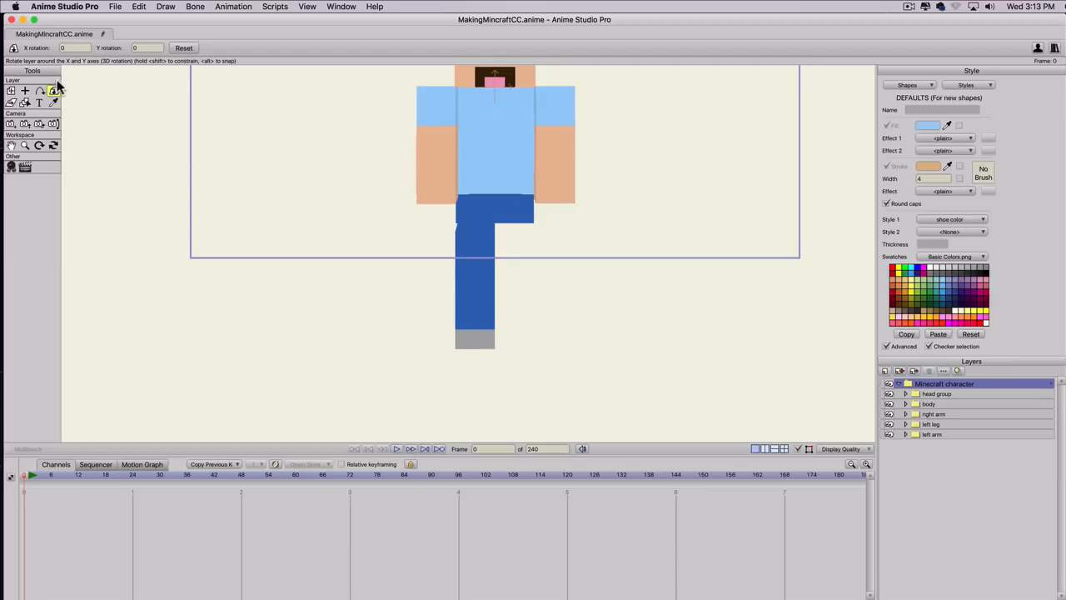
click(930, 424)
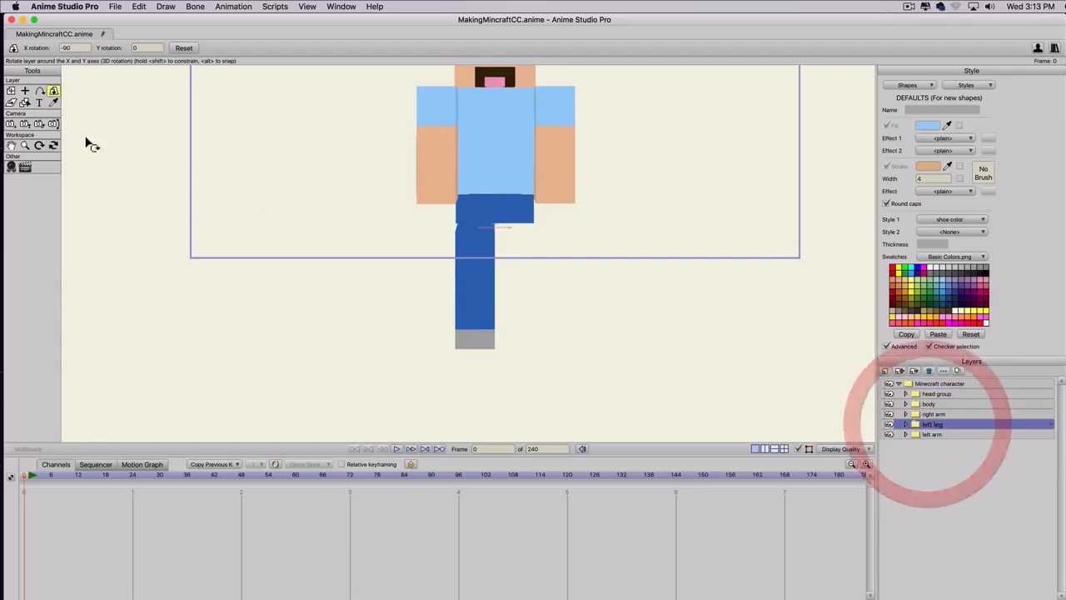
click(11, 92)
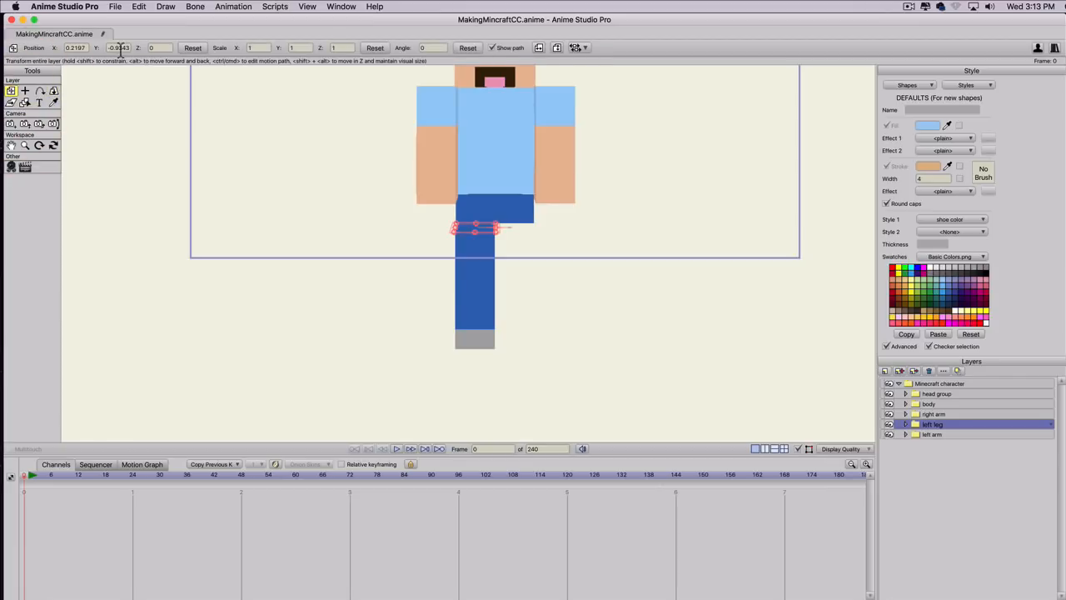
click(119, 47)
text(-0.82)
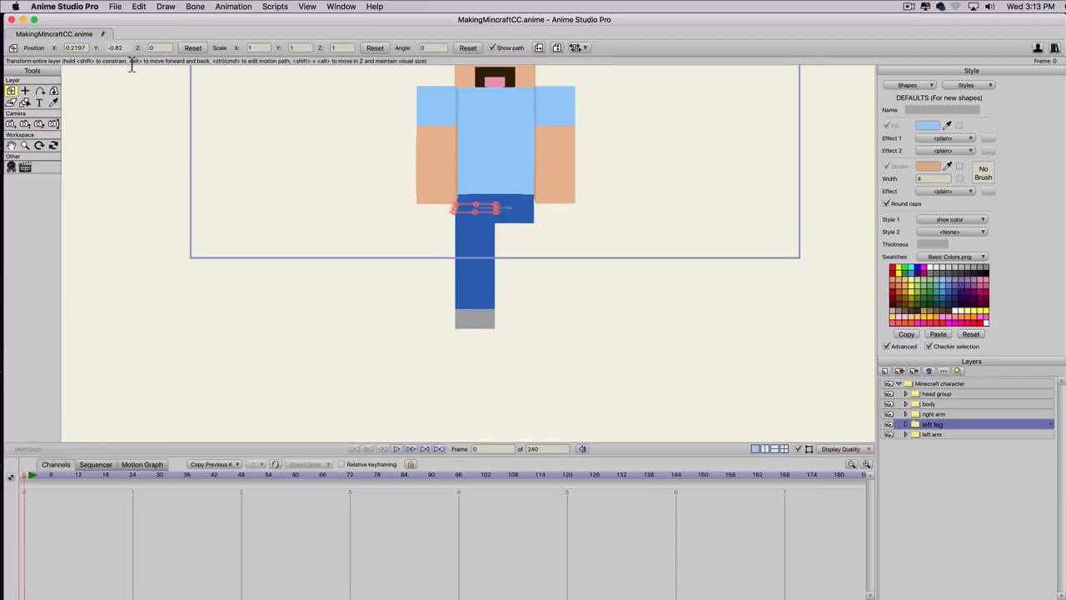
Rotate the Minecraft character group 90 degrees around the Y axis and examine the left leg's side alignment with the body.
click(925, 384)
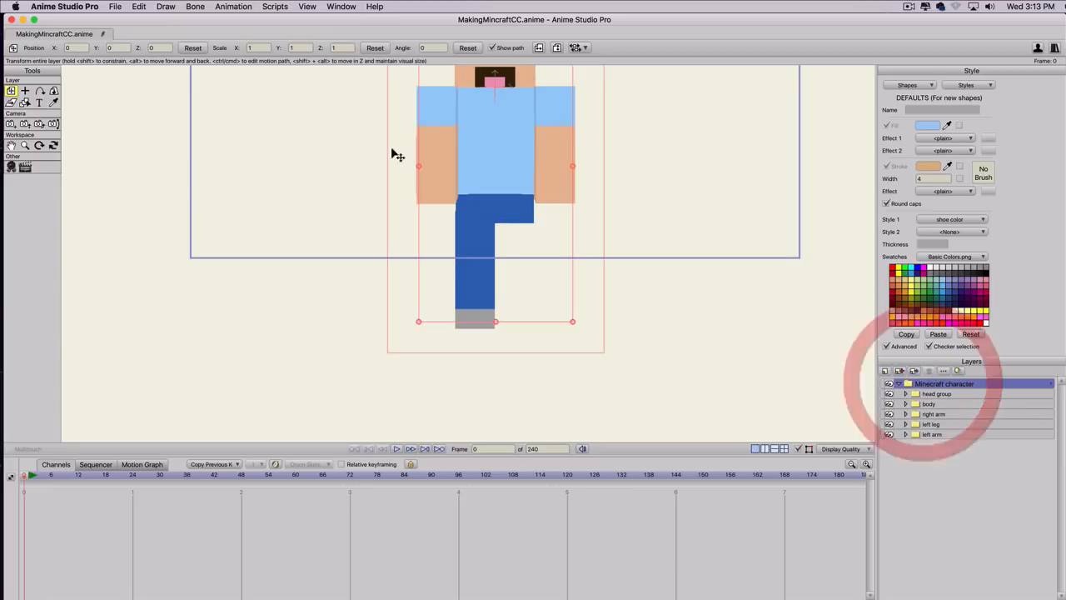
click(54, 91)
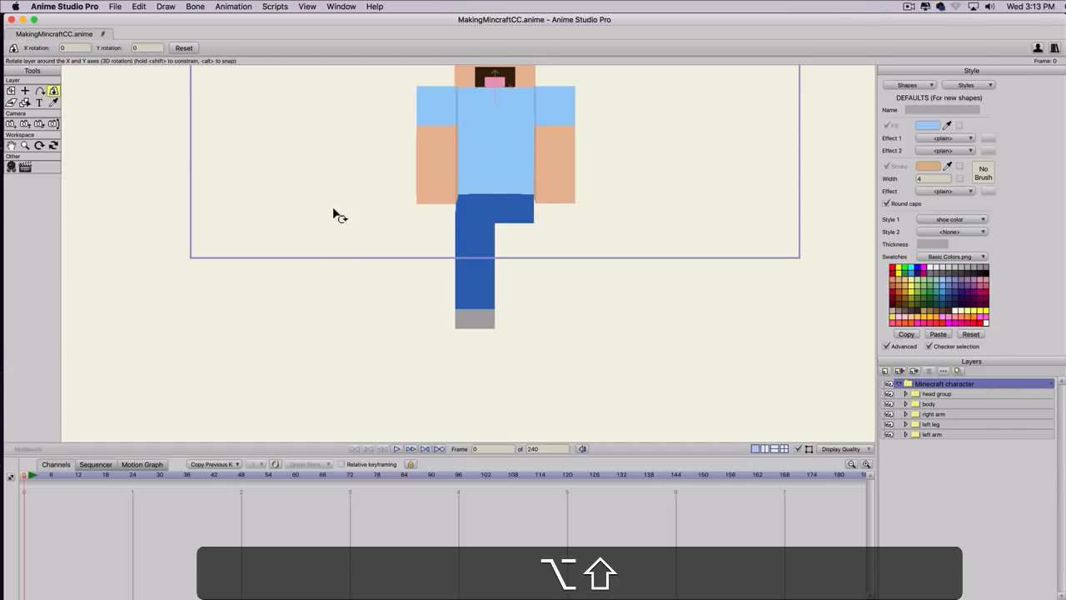
drag(445, 221, 755, 240)
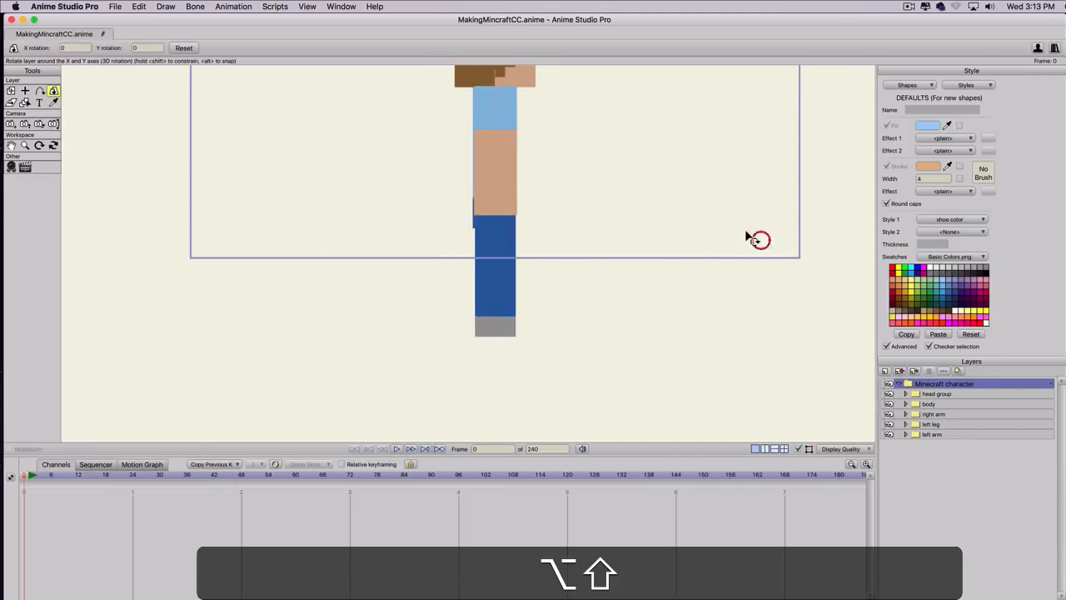
scroll(278, 163, up, 1)
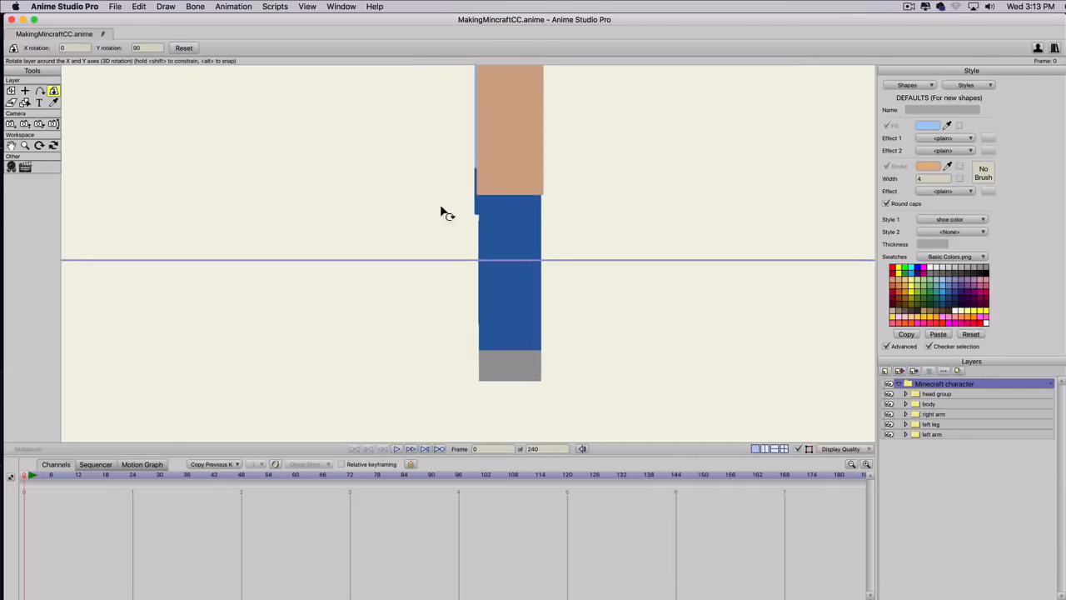
scroll(437, 222, up, 1)
scroll(594, 283, up, 1)
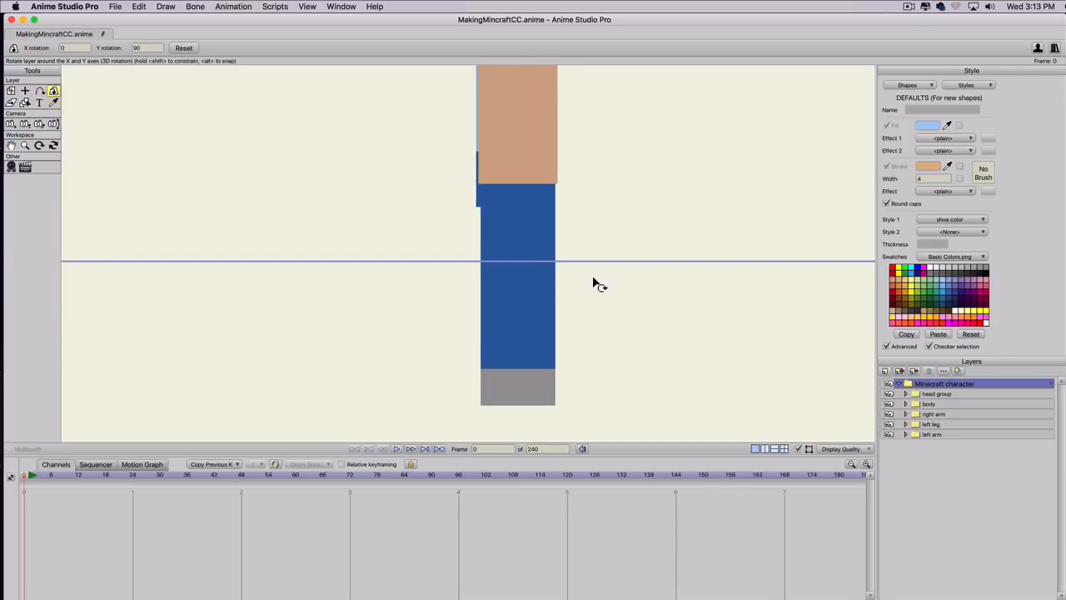
Shift the left leg group 0.025 along the Z axis to adjust its side alignment with the body.
click(932, 425)
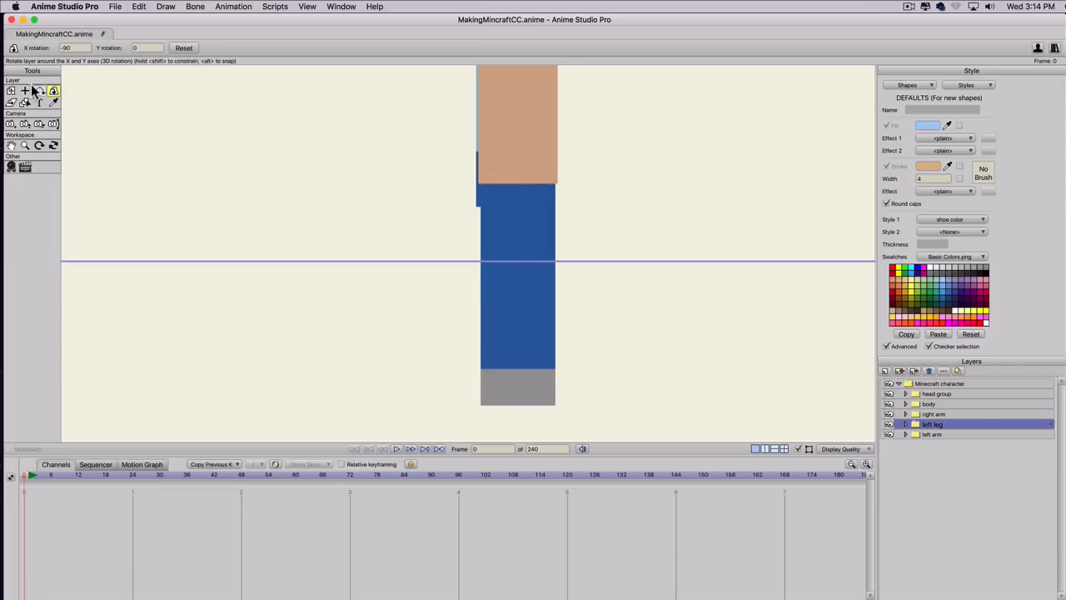
click(11, 90)
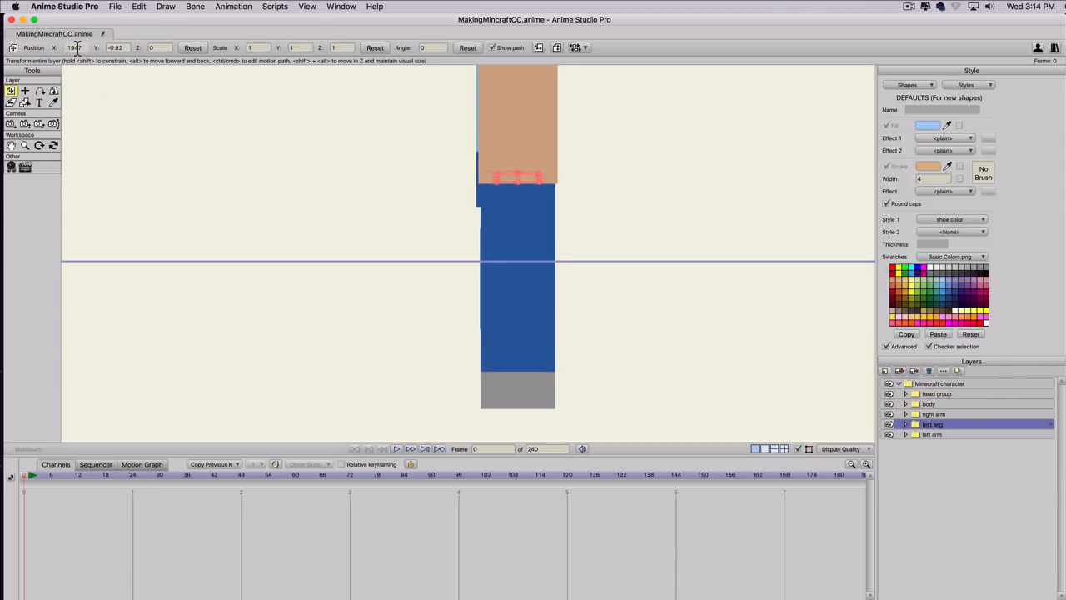
scroll(78, 49, up, 2)
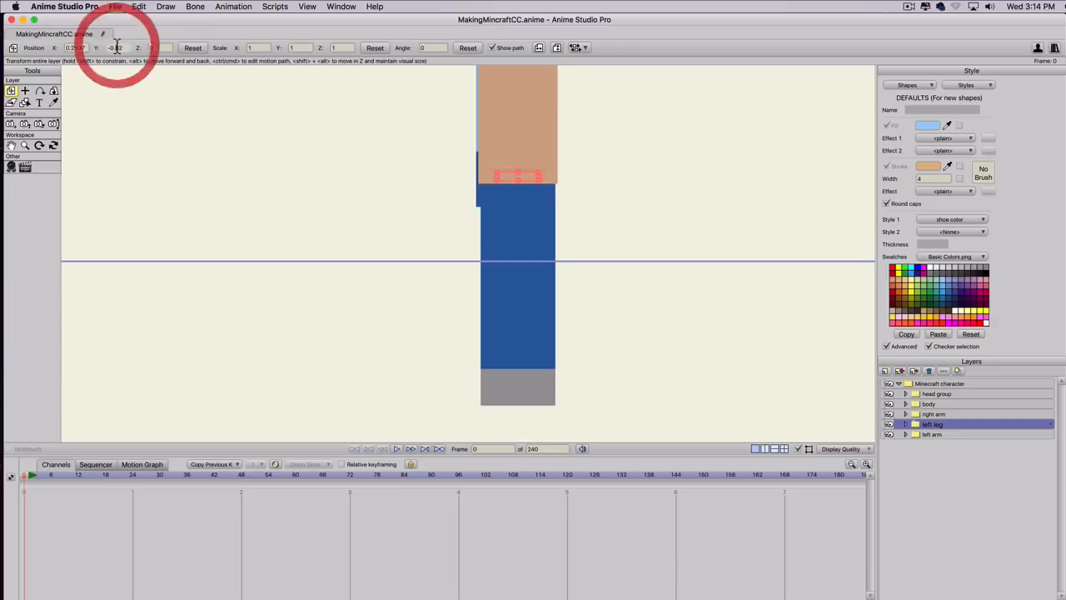
scroll(157, 47, down, 2)
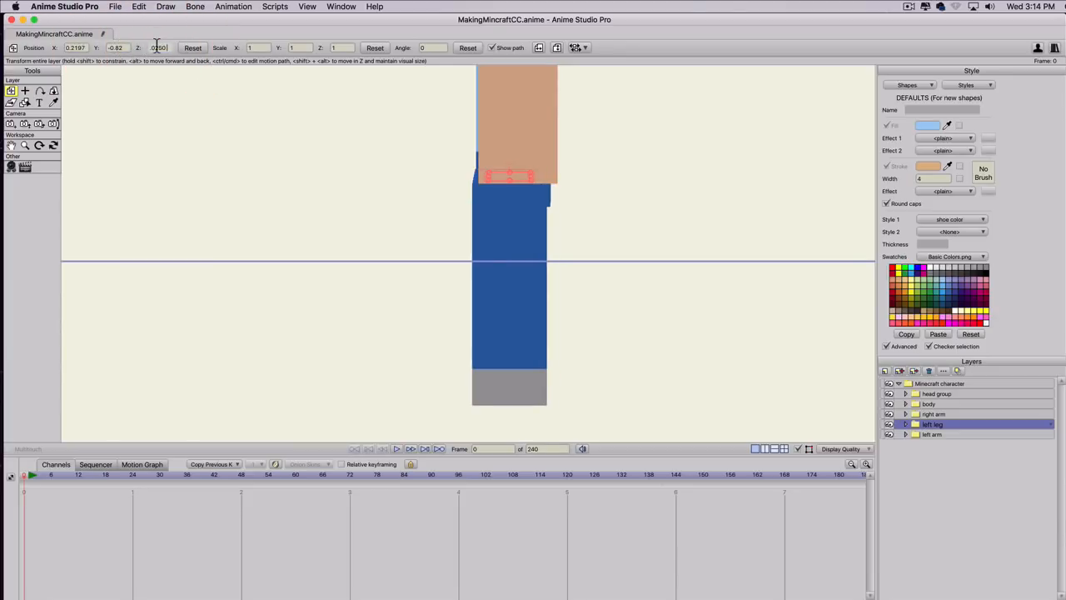
scroll(157, 47, up, 1)
scroll(503, 203, down, 1)
scroll(503, 201, up, 3)
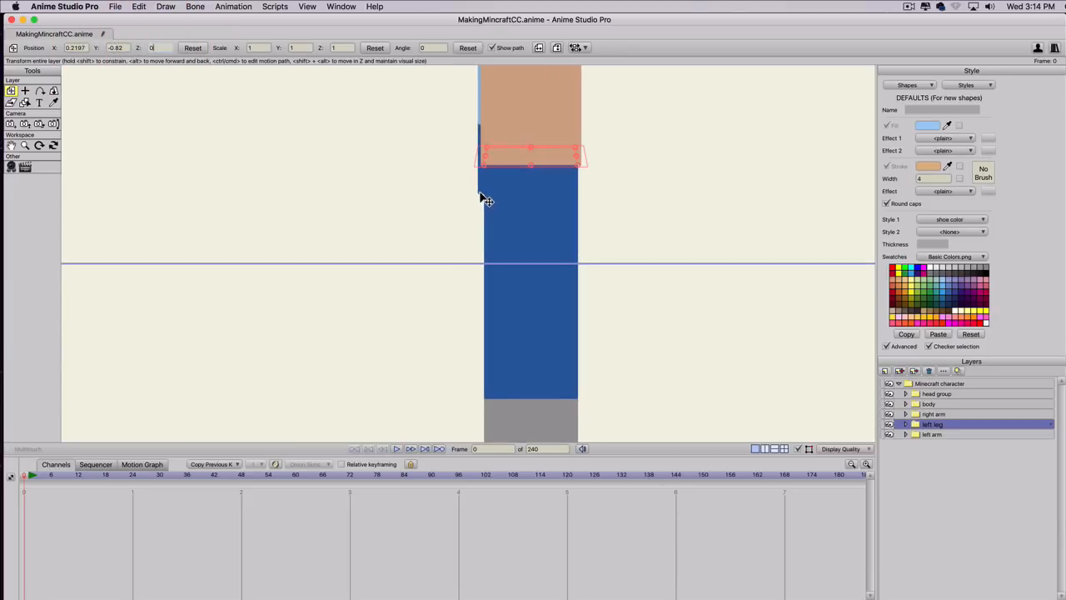
scroll(485, 195, up, 2)
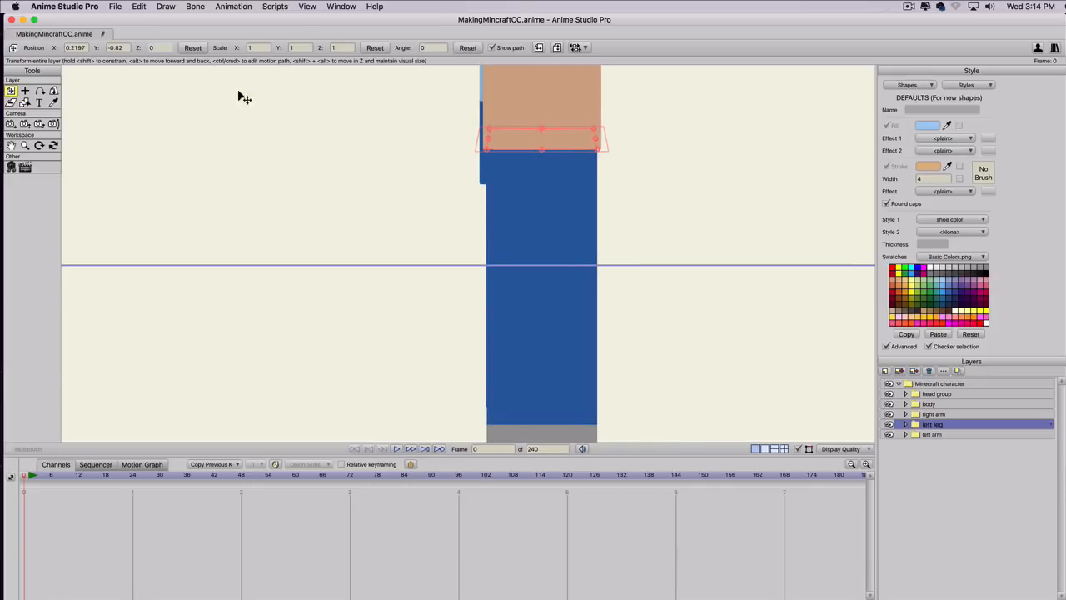
scroll(155, 48, down, 1)
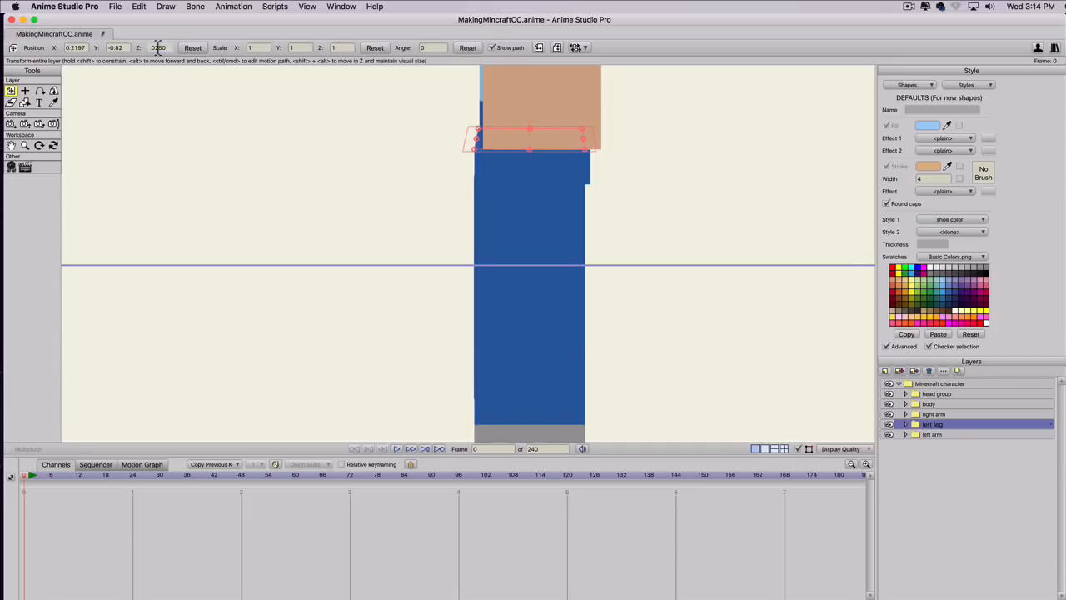
Try Z positions of -0.020 and -0.022 for the left leg layer.
click(162, 49)
key(BackSpace)
click(125, 48)
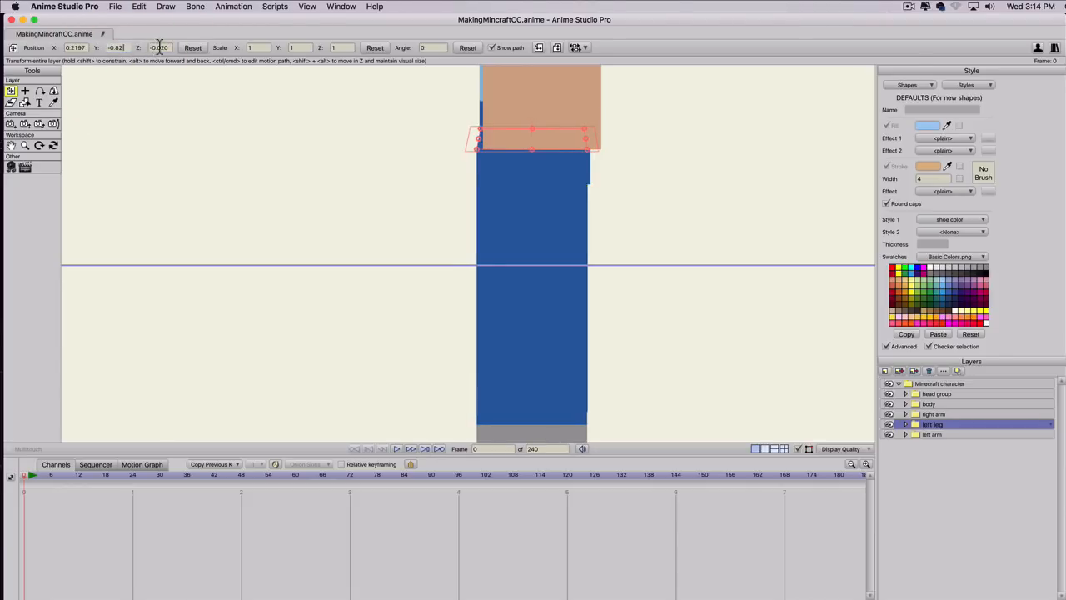
click(164, 47)
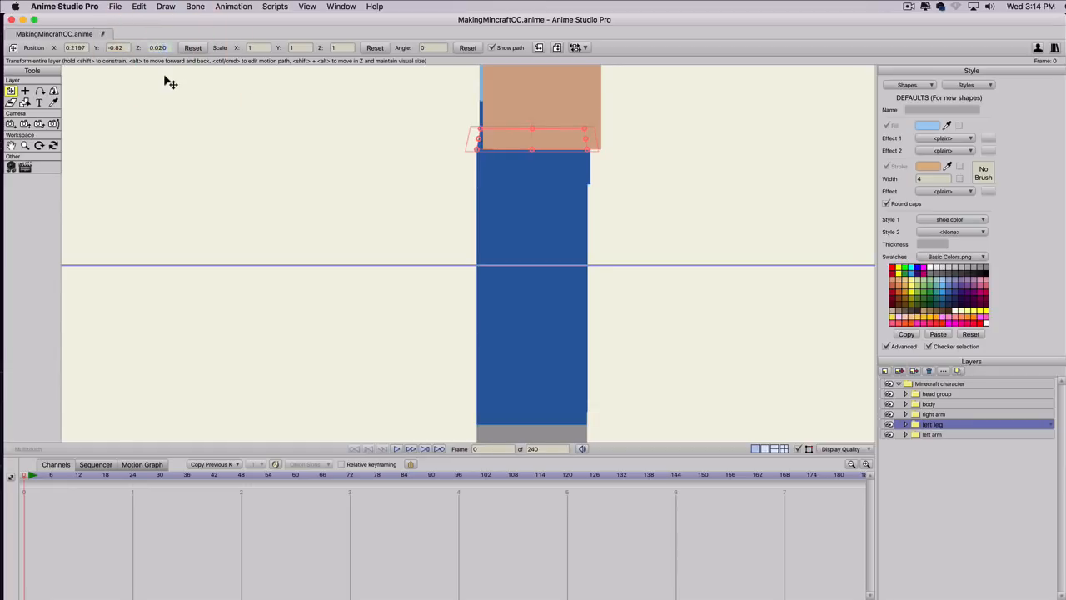
text(0.022)
key(Return)
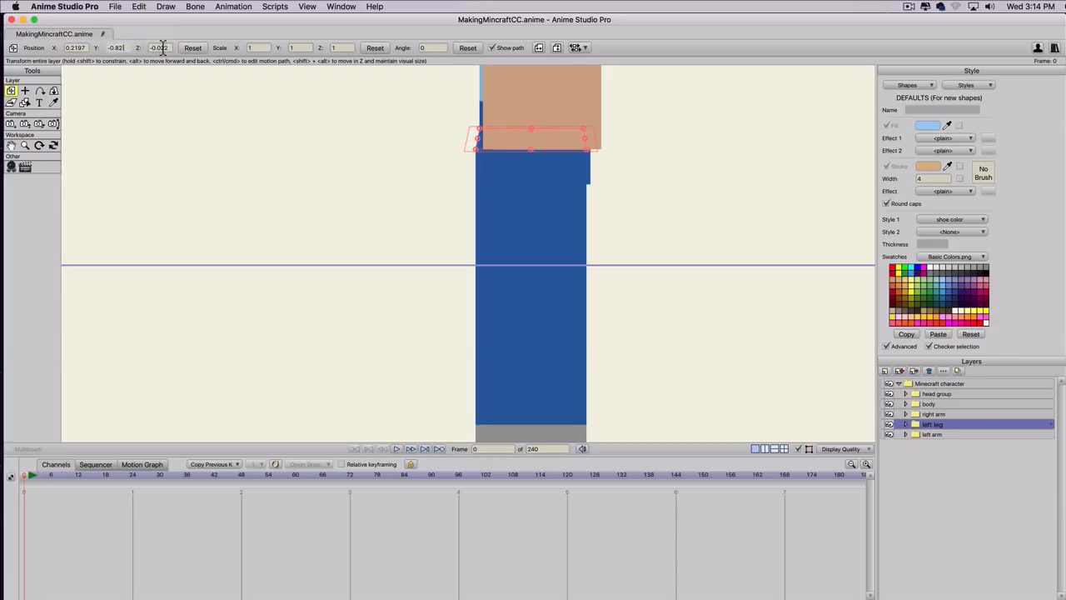
Try Z positions of -0.018 and -0.019 for the left leg layer.
click(164, 48)
click(163, 48)
double_click(167, 52)
text(-0.018)
click(125, 50)
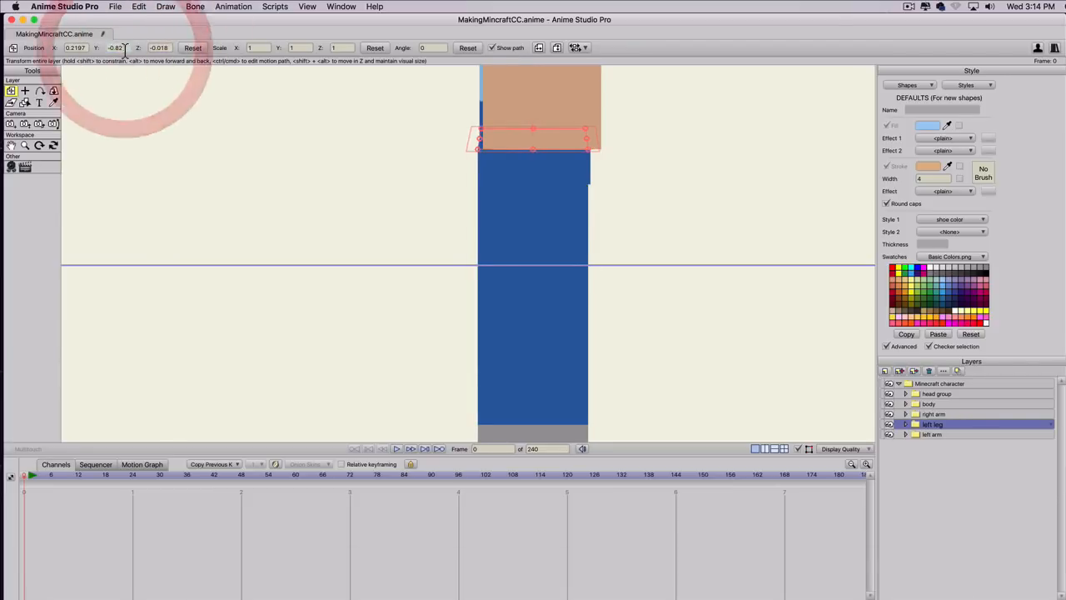
click(165, 48)
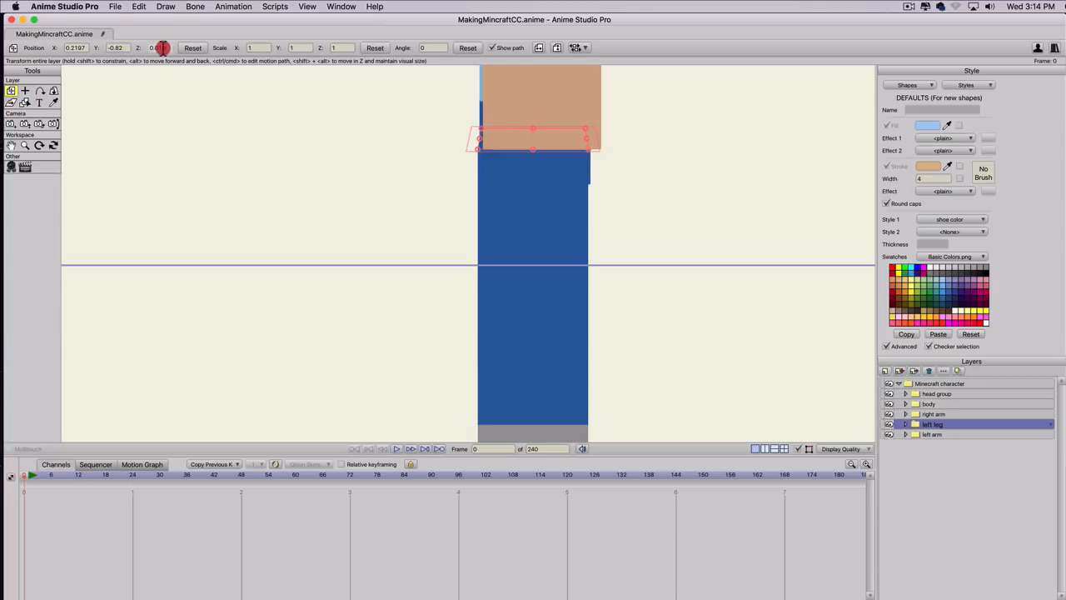
text(9)
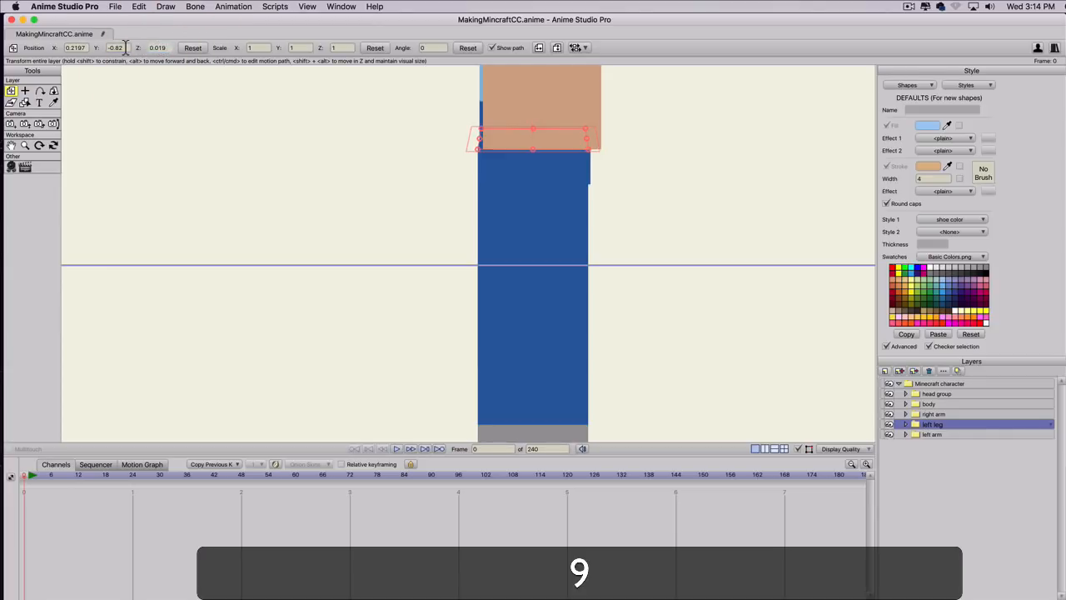
click(125, 47)
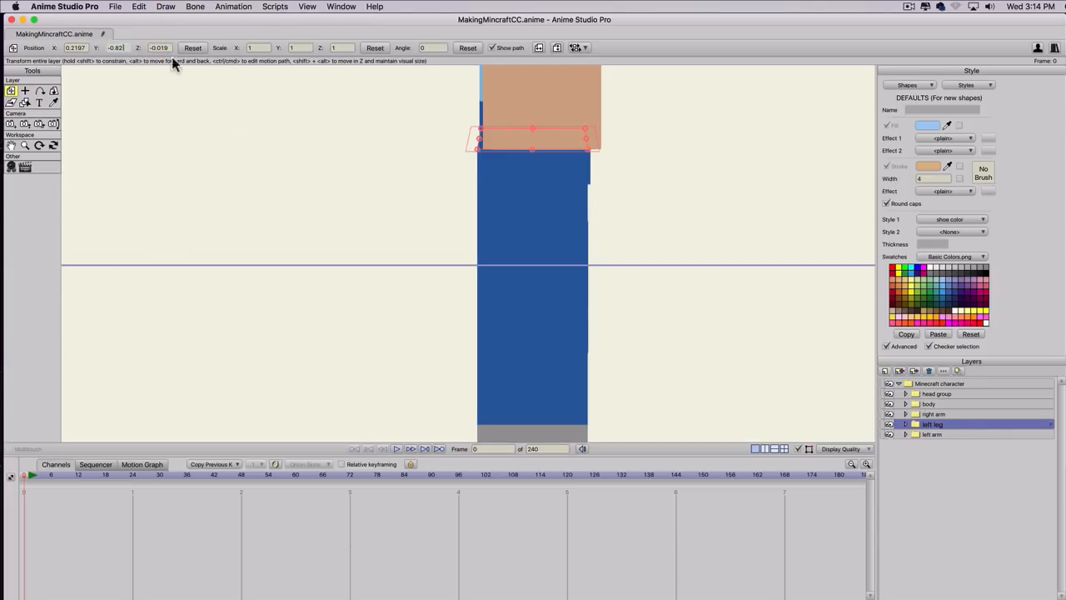
Try Z positions of -0.017 and -0.016 for the left leg layer.
drag(162, 47, 166, 48)
text(7)
click(125, 47)
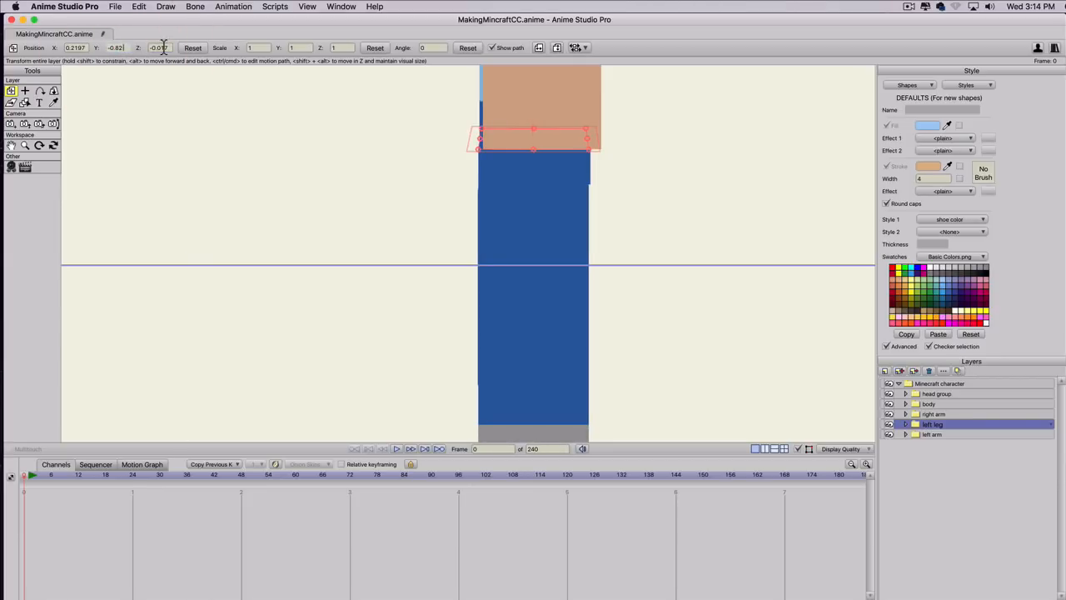
click(165, 47)
key(BackSpace)
text(6)
click(127, 47)
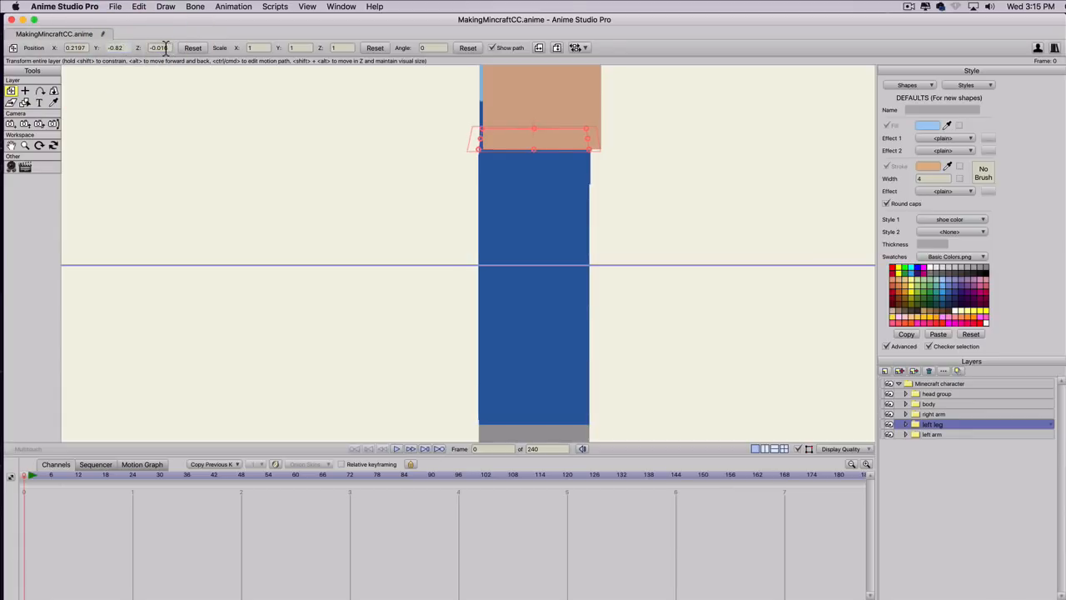
Try Z positions of -0.015, -0.0155 and again -0.016 for the left leg layer.
click(166, 48)
text(5)
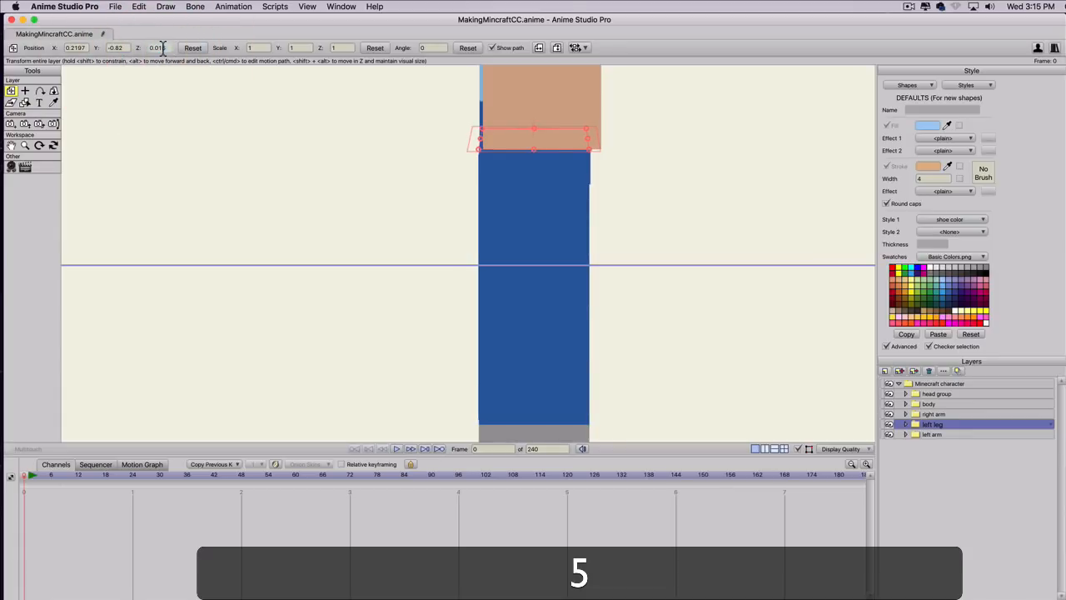
click(125, 48)
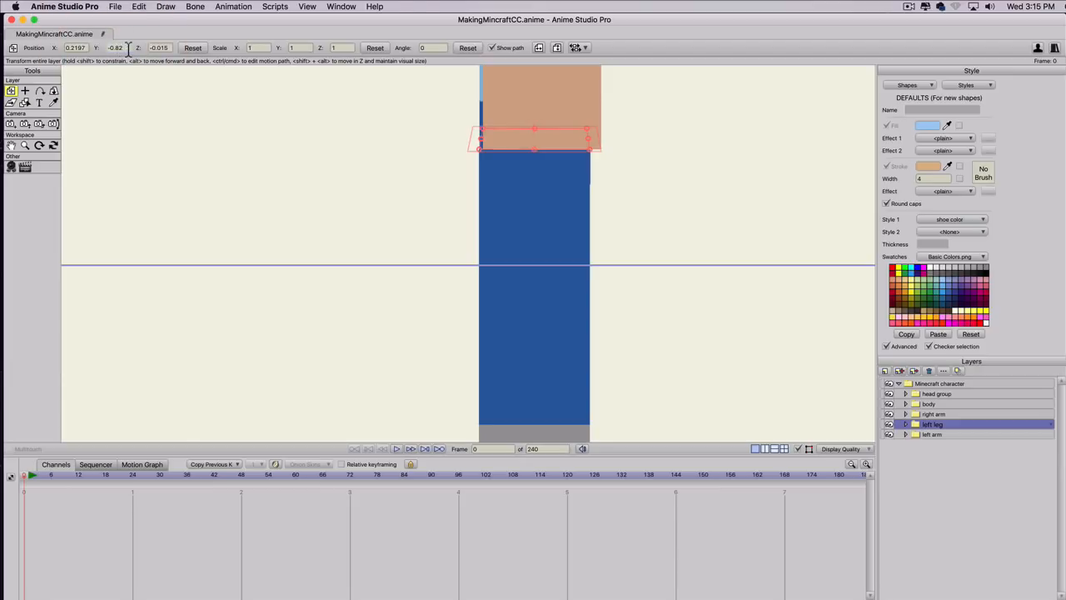
click(165, 48)
text(5)
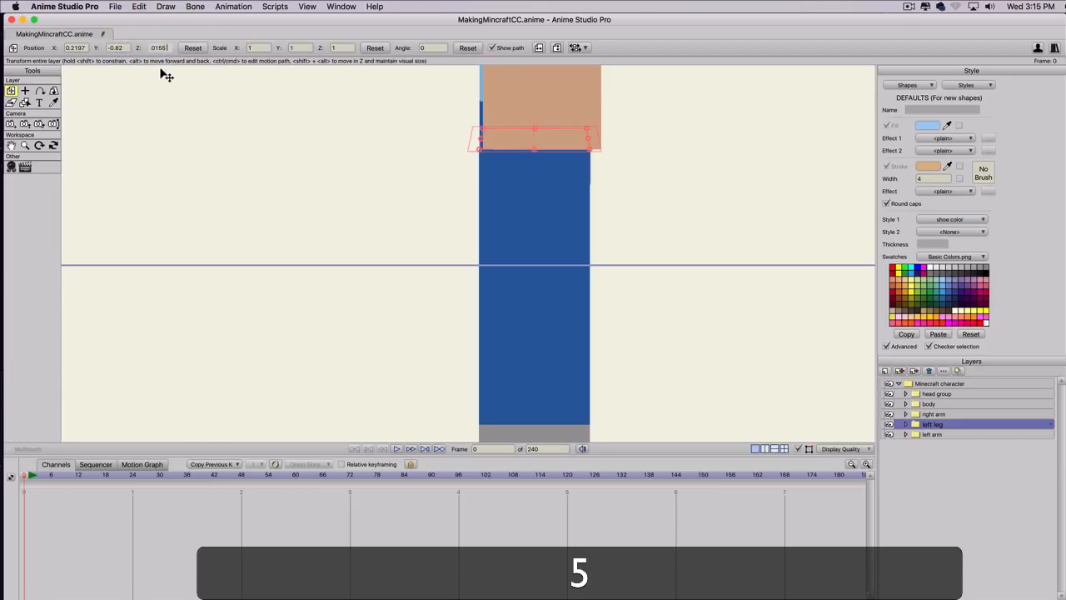
click(116, 47)
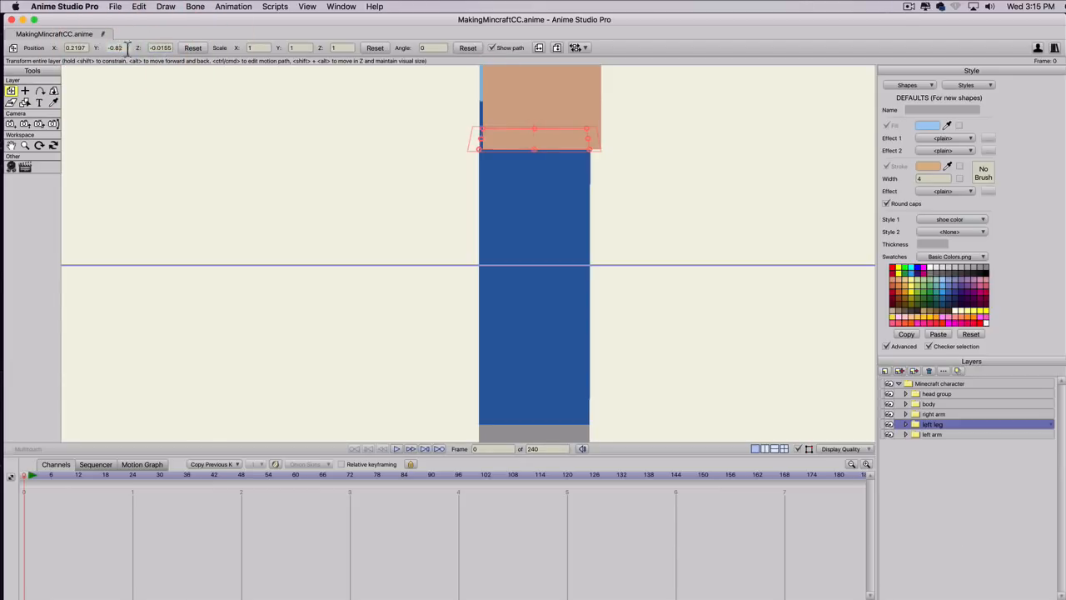
click(166, 47)
drag(165, 49, 160, 47)
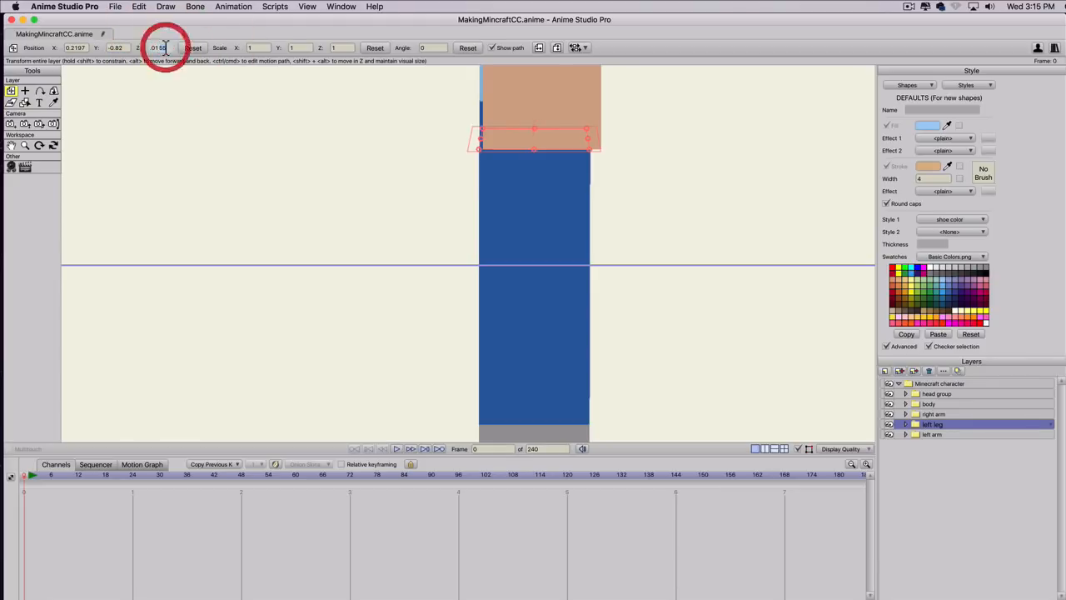
text(6)
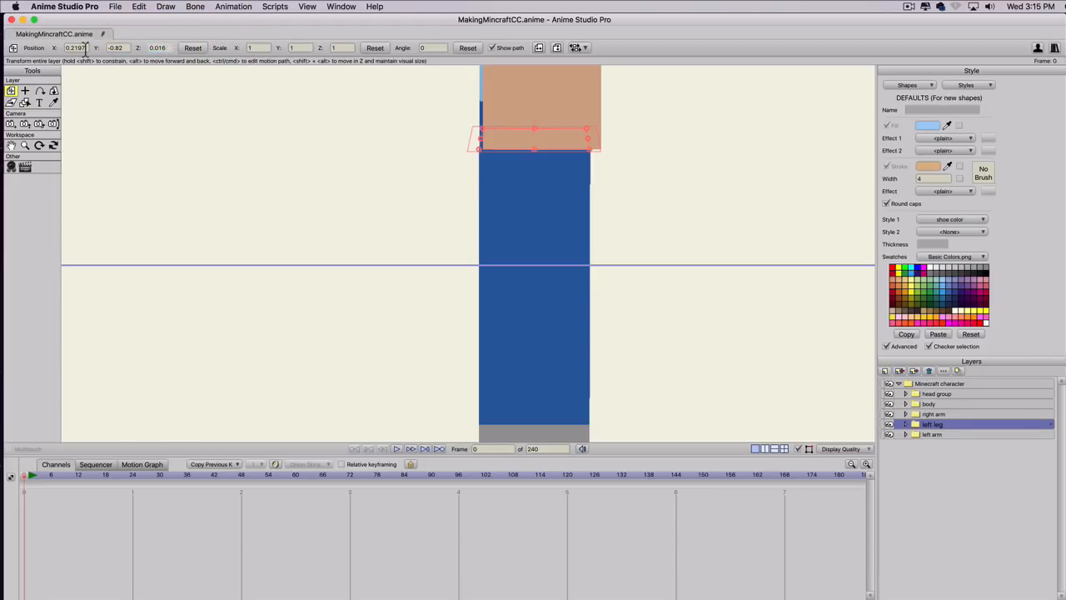
click(85, 49)
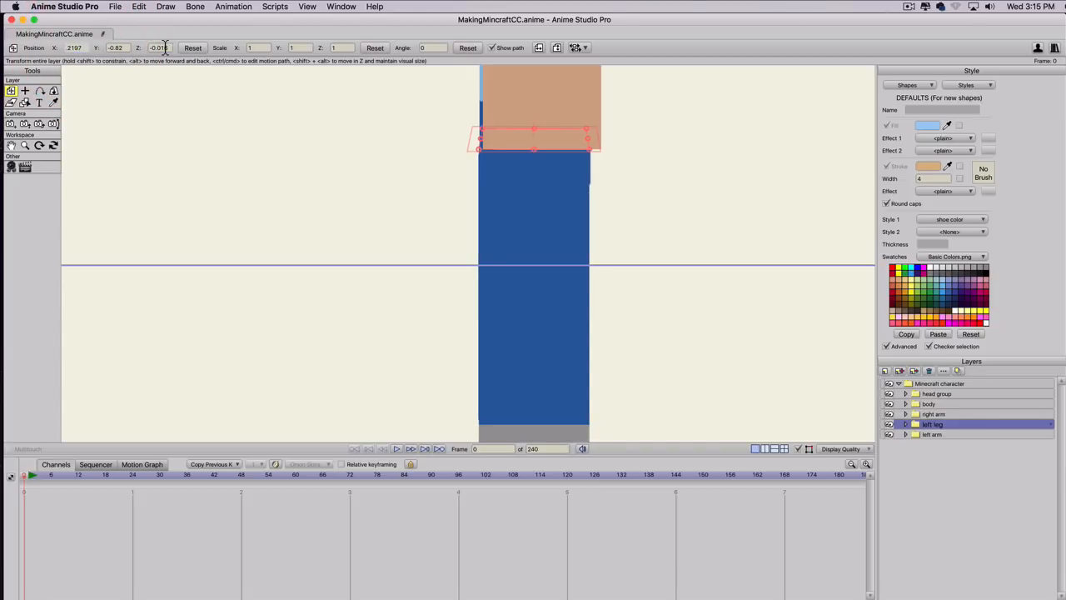
Set the left leg layer's Z position to -0.014 to line it up with the body.
drag(166, 47, 161, 47)
text(4)
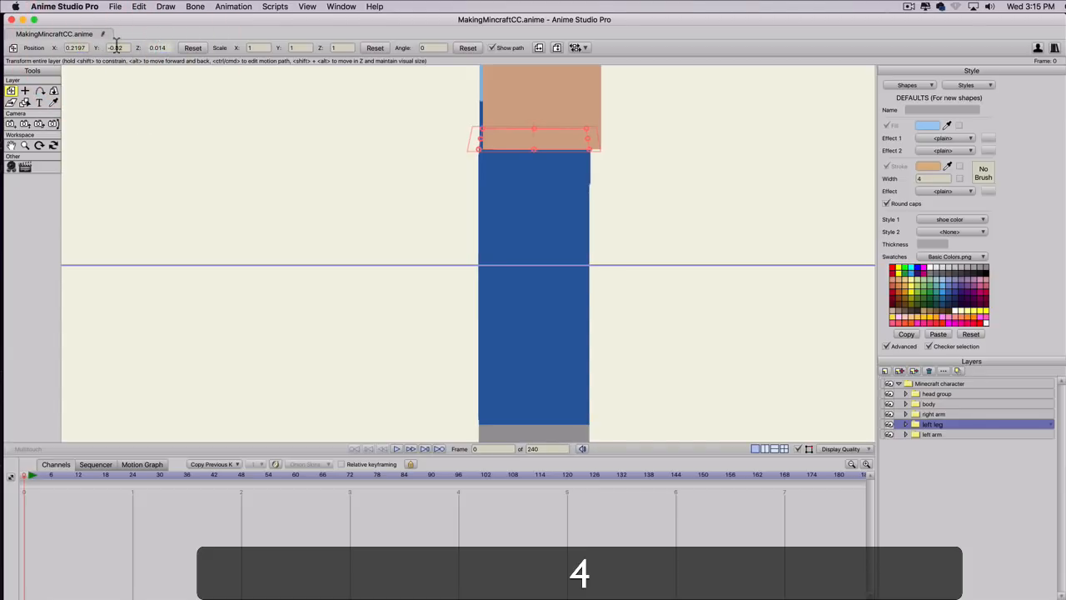
click(122, 50)
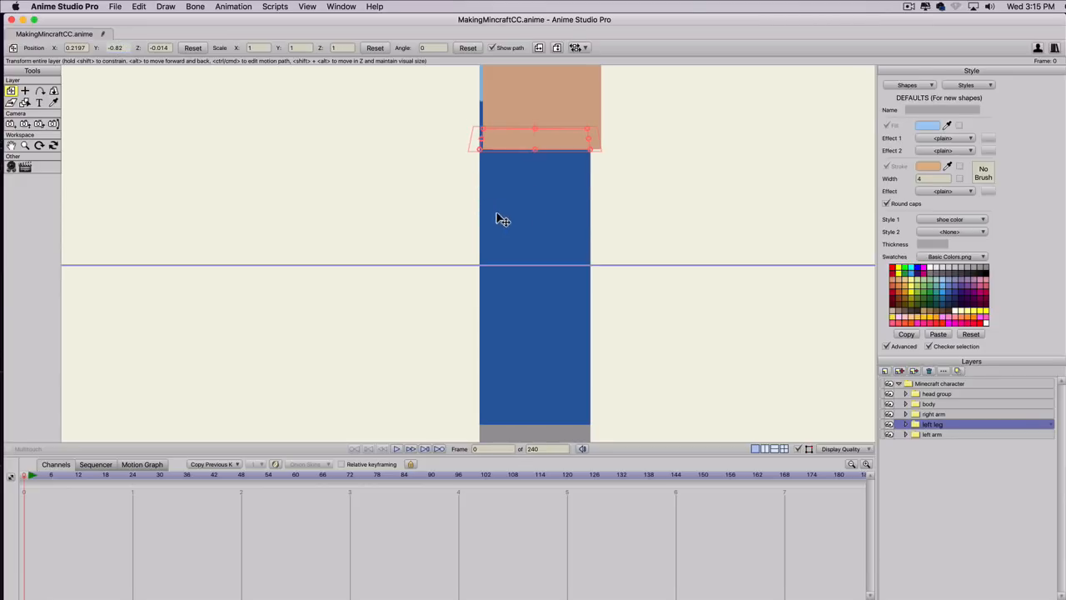
Reset the 3D rotation of the whole Minecraft character group so the character faces front.
scroll(567, 198, down, 3)
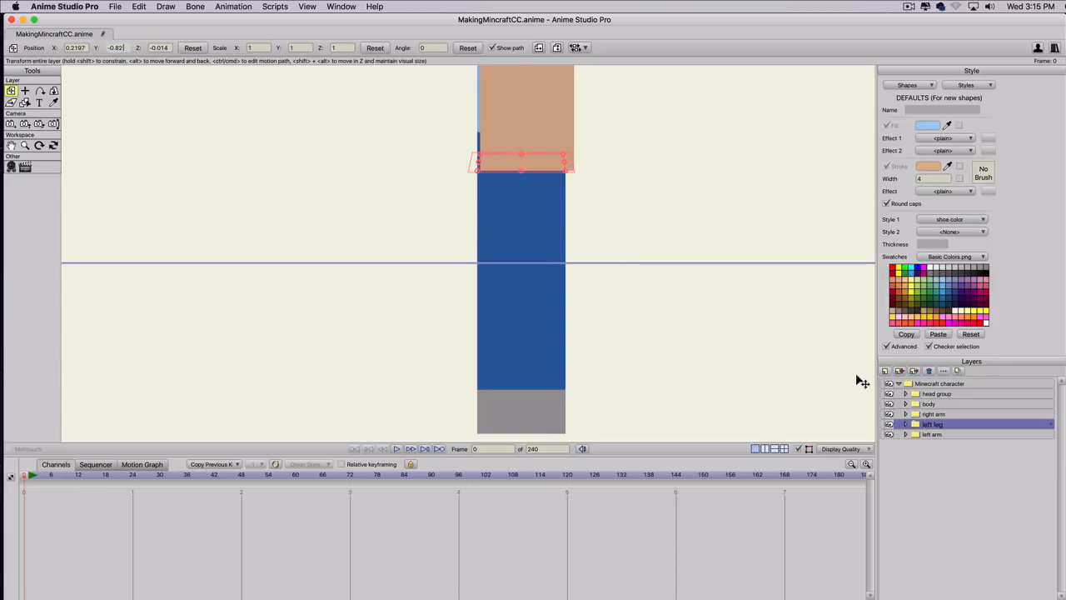
click(916, 384)
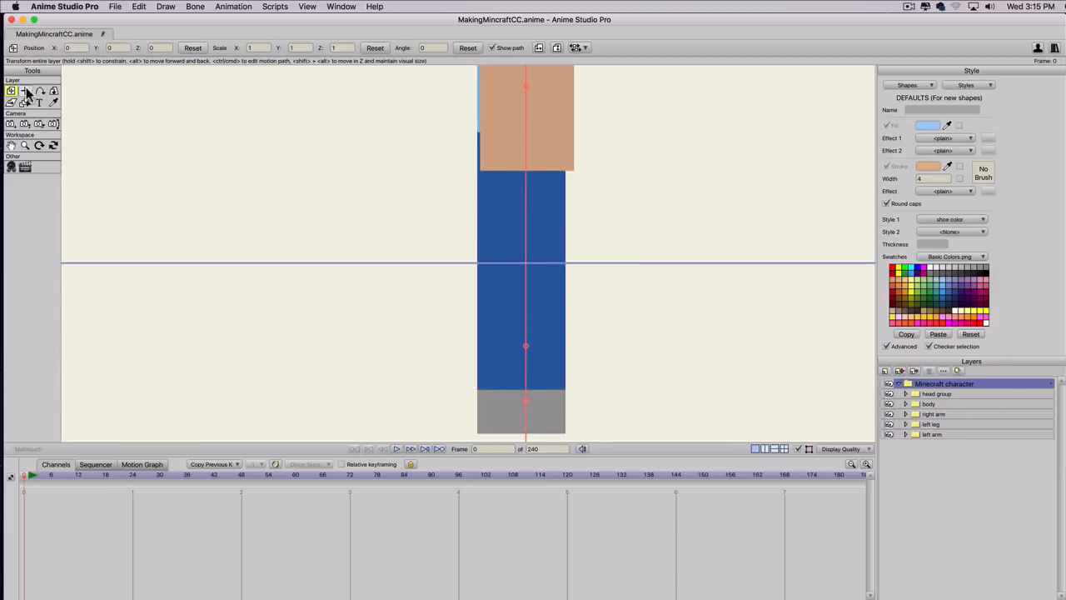
click(53, 90)
click(183, 48)
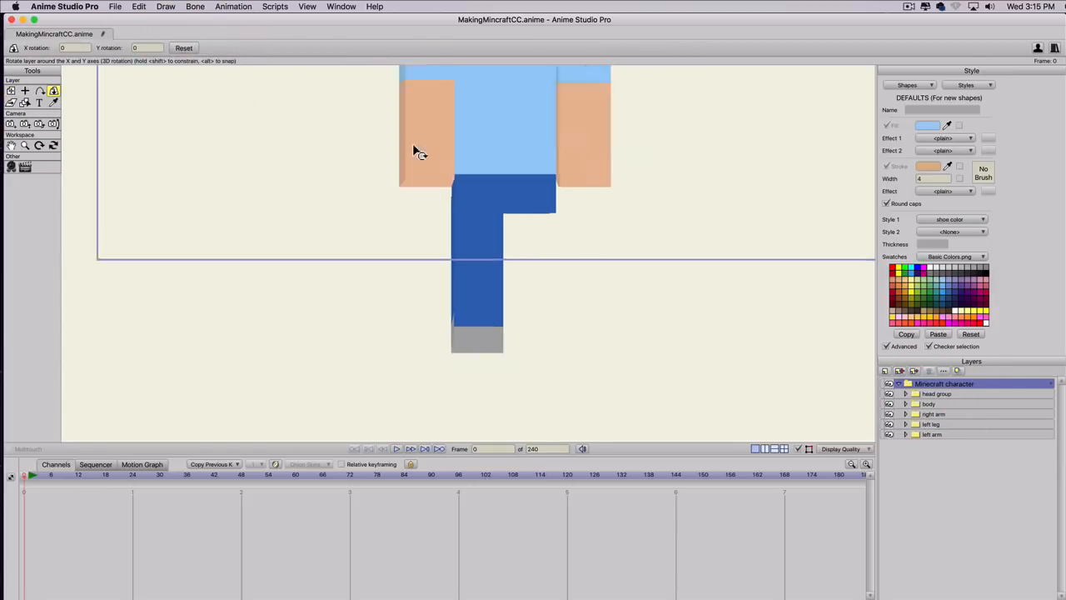
scroll(413, 145, down, 5)
scroll(414, 147, up, 1)
key(space)
drag(435, 185, 408, 241)
scroll(404, 245, up, 1)
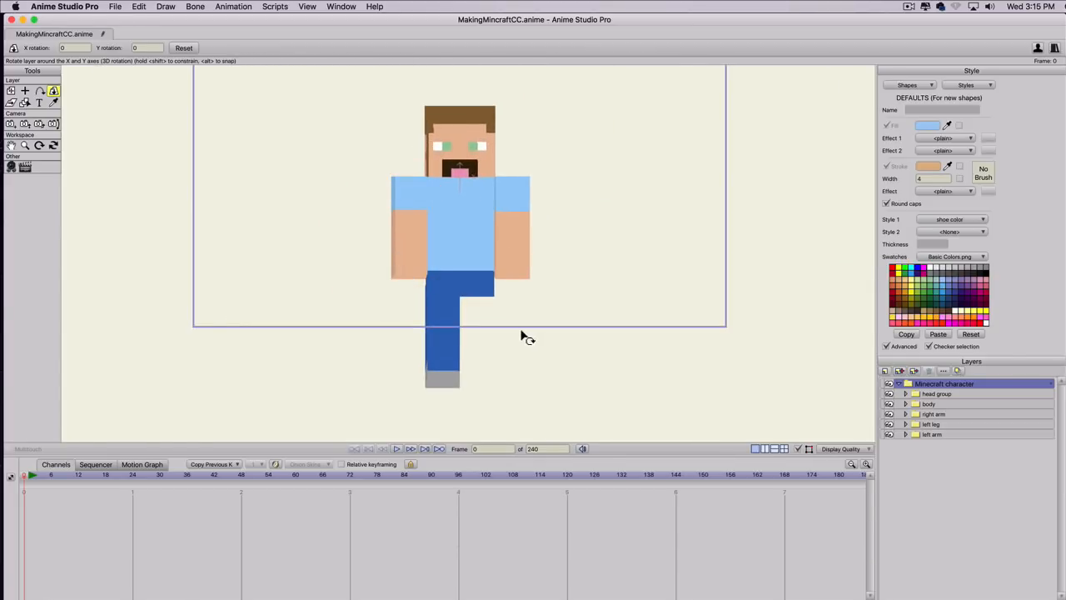
Try swinging the left leg layer in 3D around its current origin.
click(928, 424)
drag(452, 328, 457, 298)
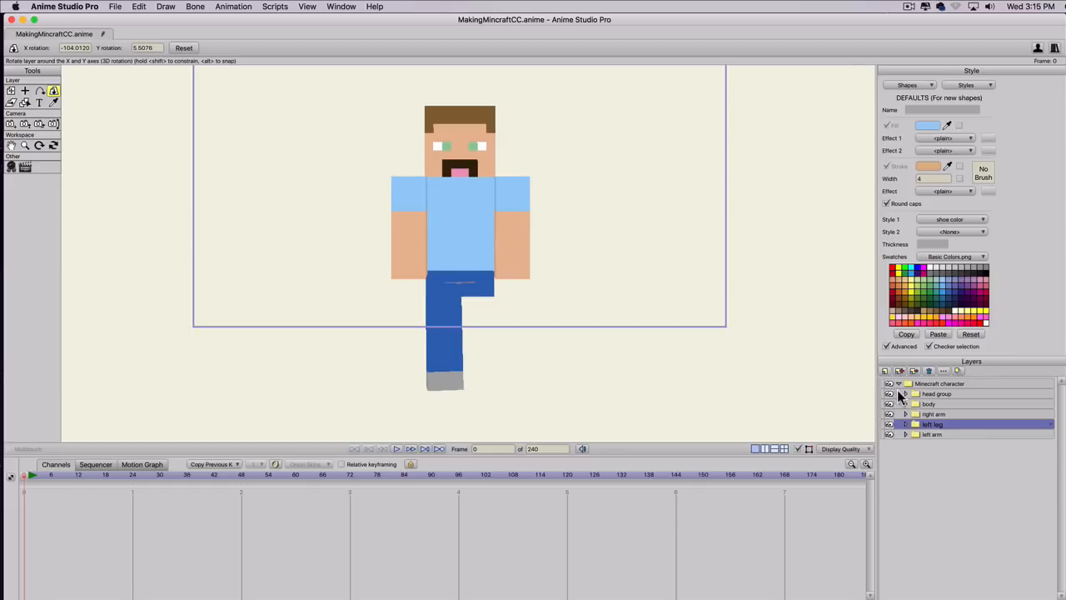
Hide the head group, body, right arm and left arm layers, and reset the left leg's X and Y rotation.
drag(888, 419, 889, 393)
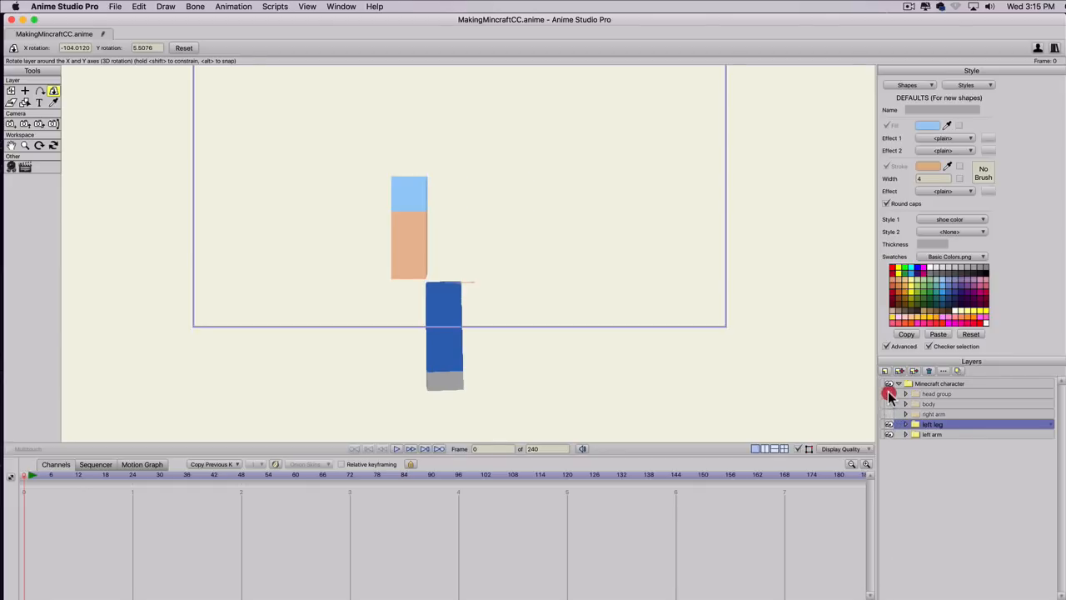
click(888, 434)
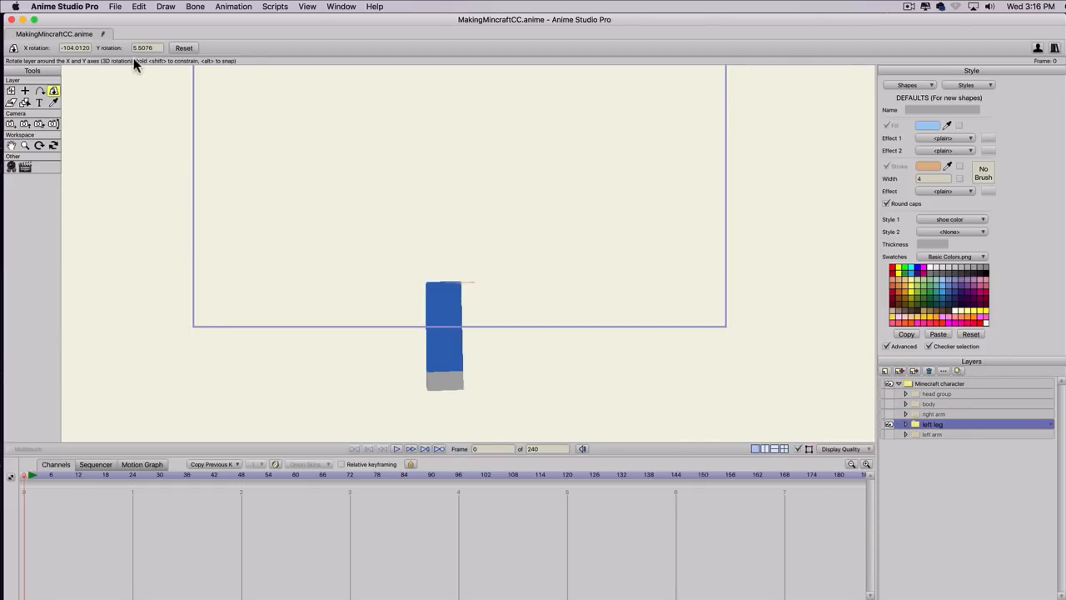
click(184, 48)
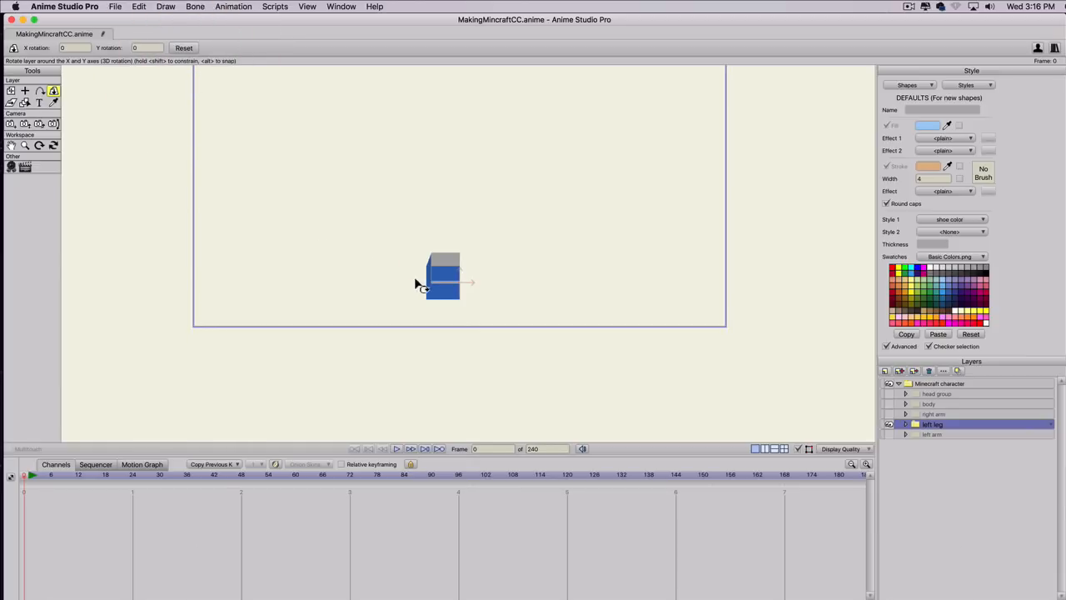
Try a slight 3D rotation of the isolated left leg and undo it.
drag(417, 284, 416, 275)
key(super+shift+z)
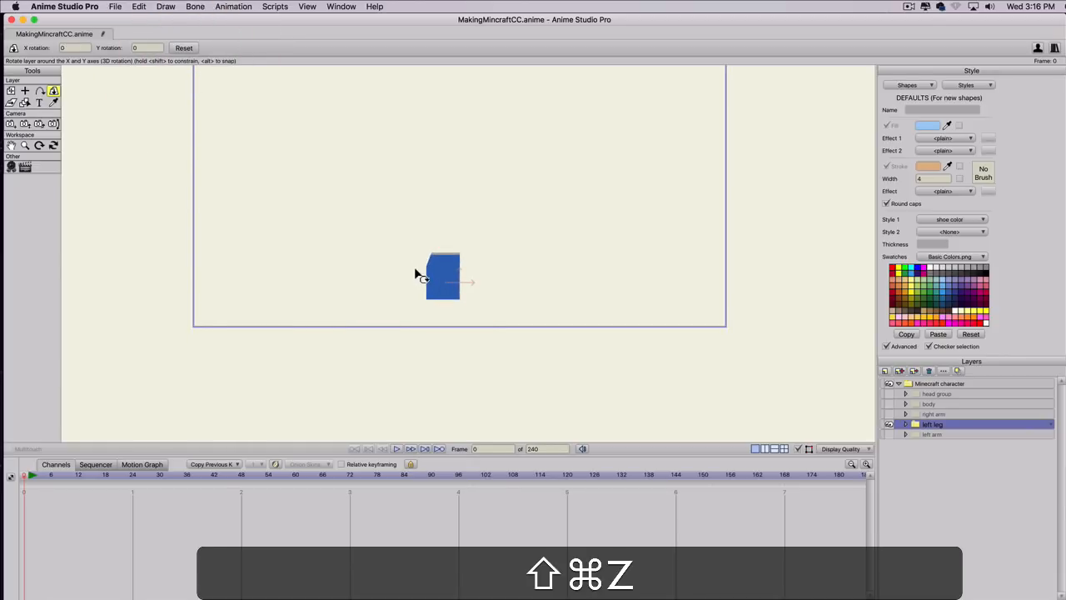
key(super+z)
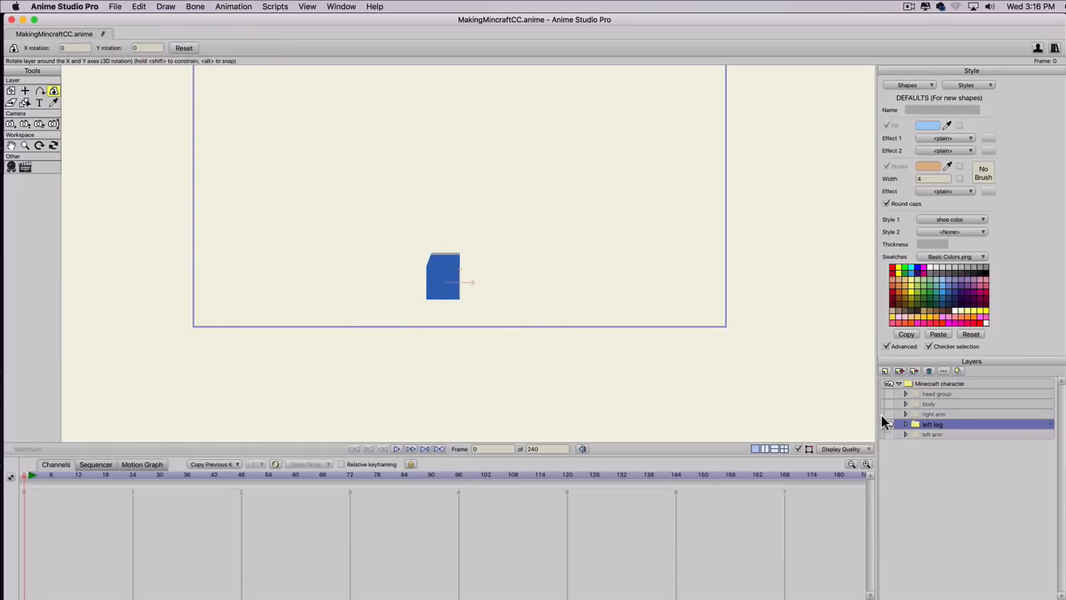
Show the grid and place the left leg's origin at the centre of its square face, at about X -0.3332, Y 0.1104.
key(super+g)
scroll(541, 359, up, 5)
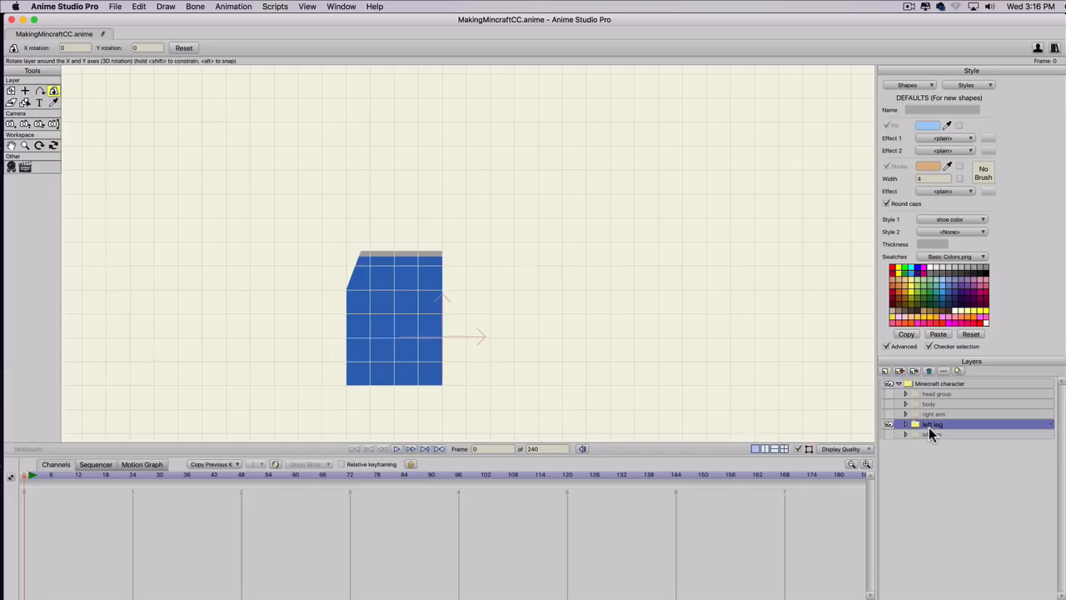
click(26, 91)
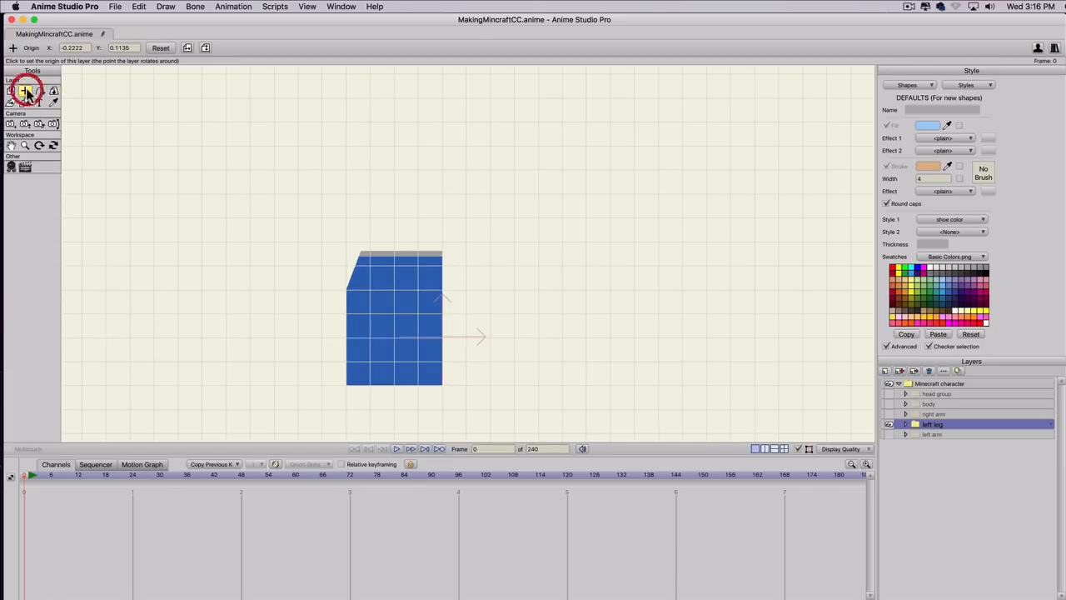
shift+click(395, 337)
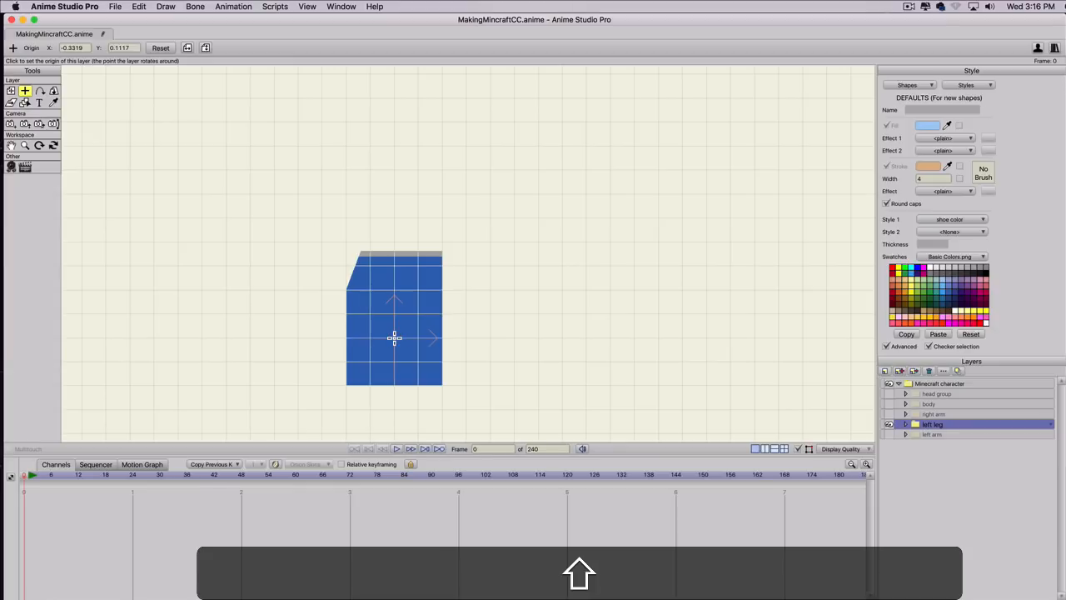
shift+click(395, 338)
Show the left arm, right arm, body and head group layers again, keeping the left leg's centred origin.
click(889, 433)
click(889, 414)
click(889, 404)
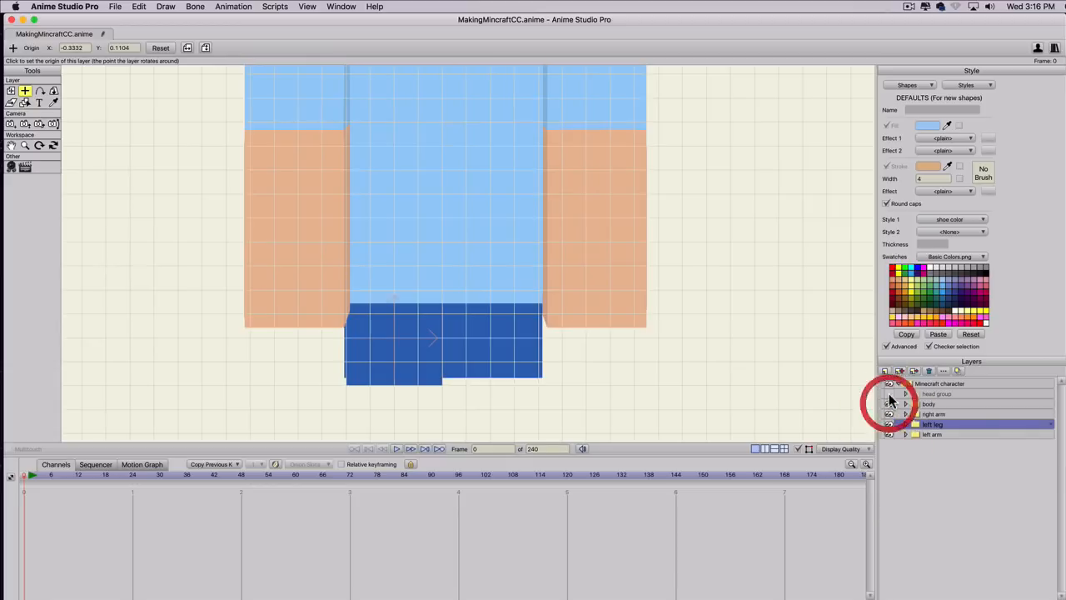
click(889, 393)
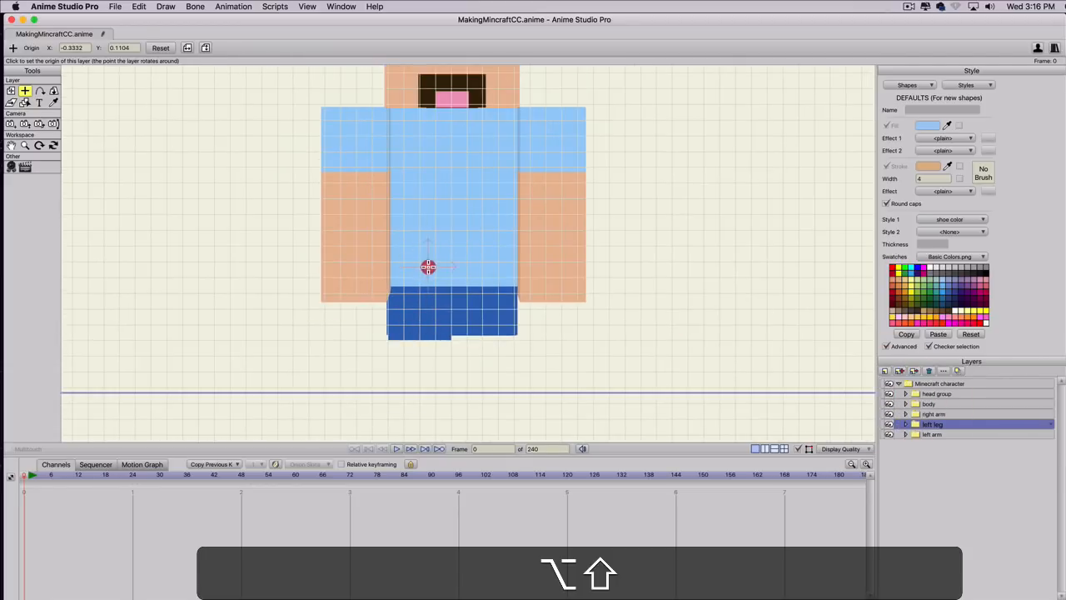
key(alt+shift+super+z)
key(super+z)
Rotate the left leg layer in 3D to an X rotation of -90 so it hangs straight down.
click(933, 424)
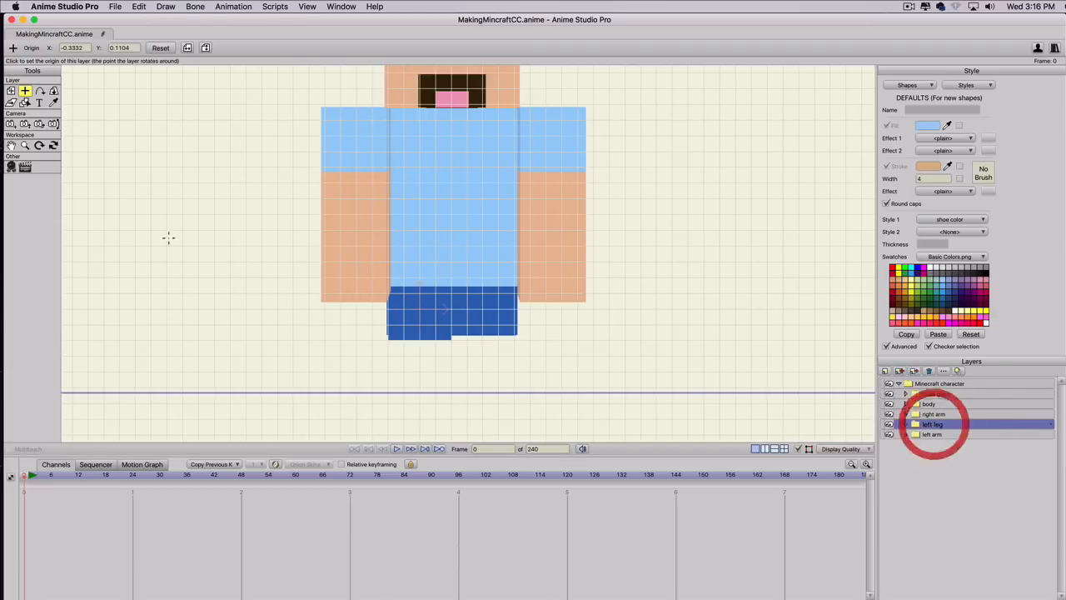
click(53, 91)
drag(357, 231, 362, 111)
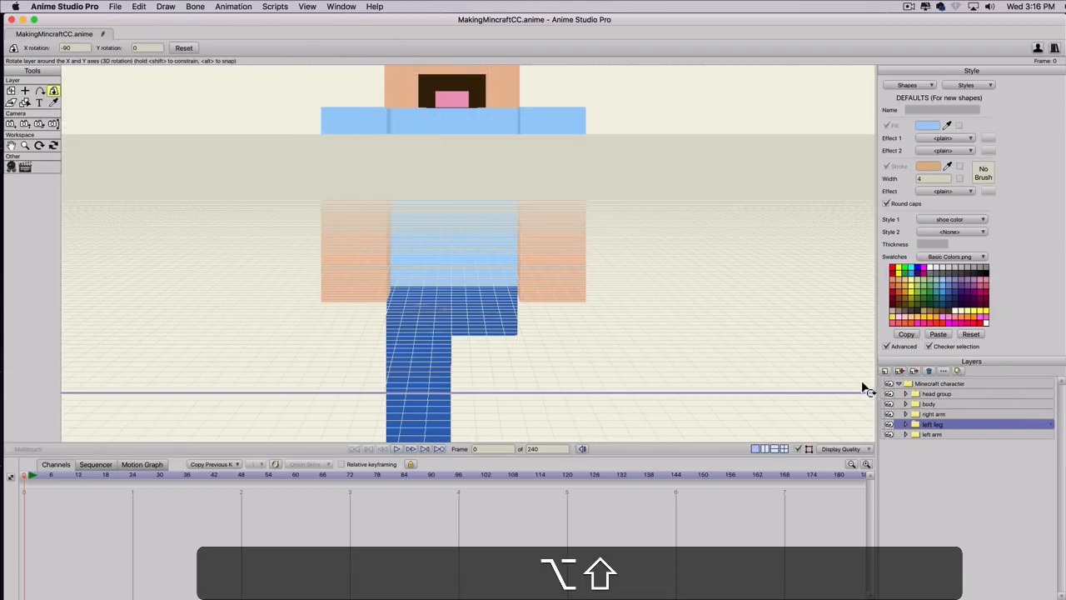
key(super+f)
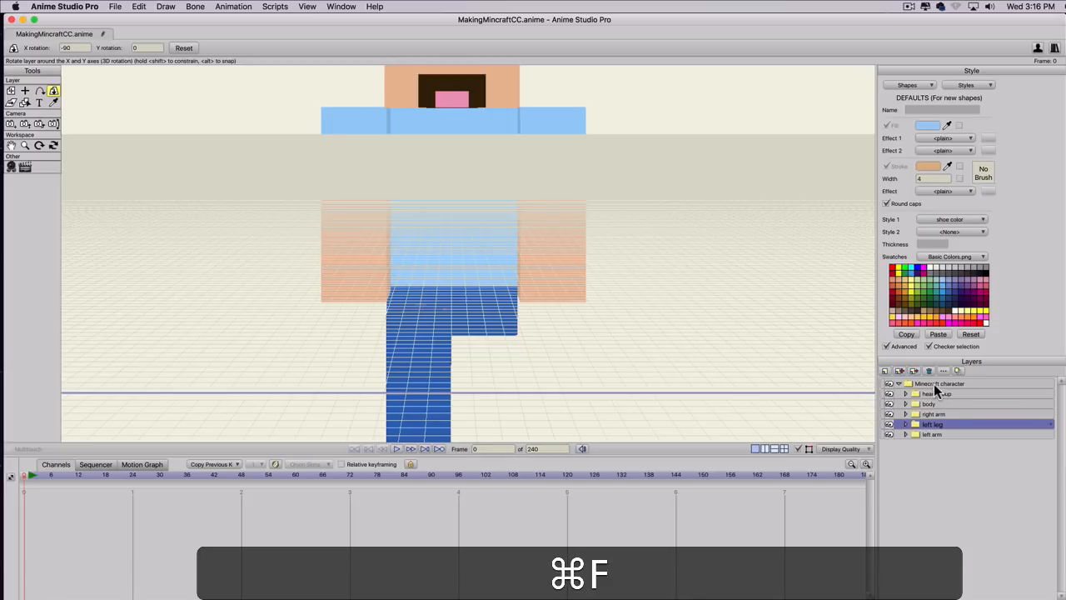
Hide the grid and try turning the whole Minecraft character layer in 3D.
key(super+g)
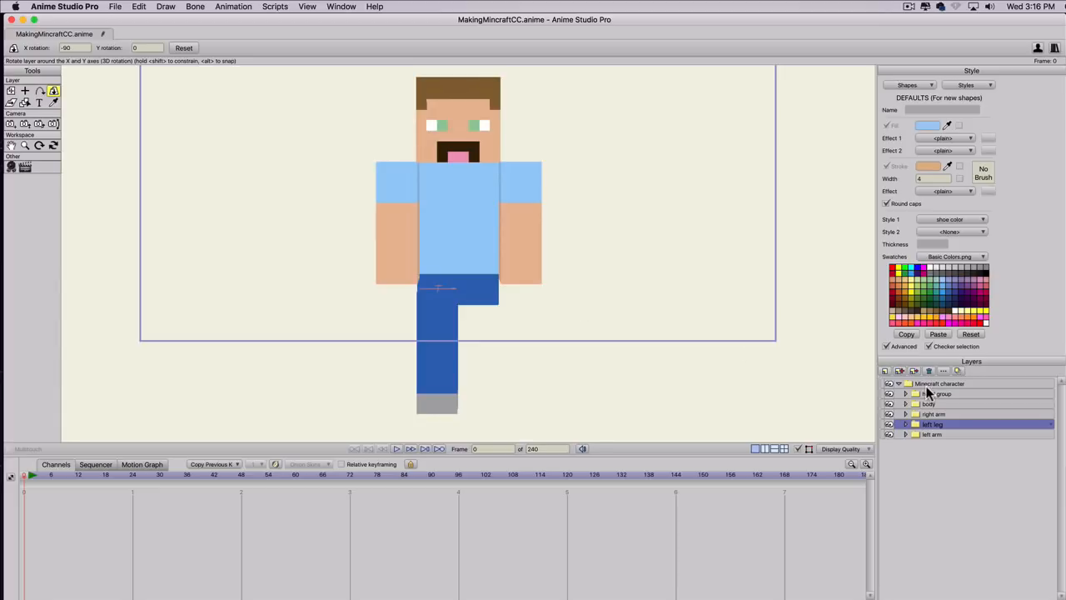
click(925, 382)
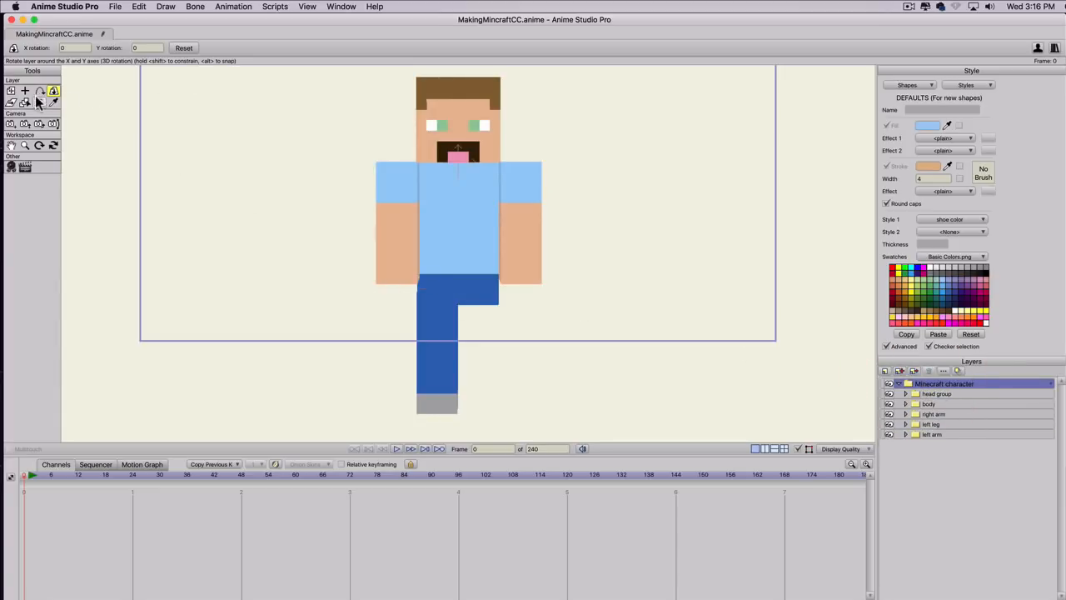
drag(229, 131, 66, 159)
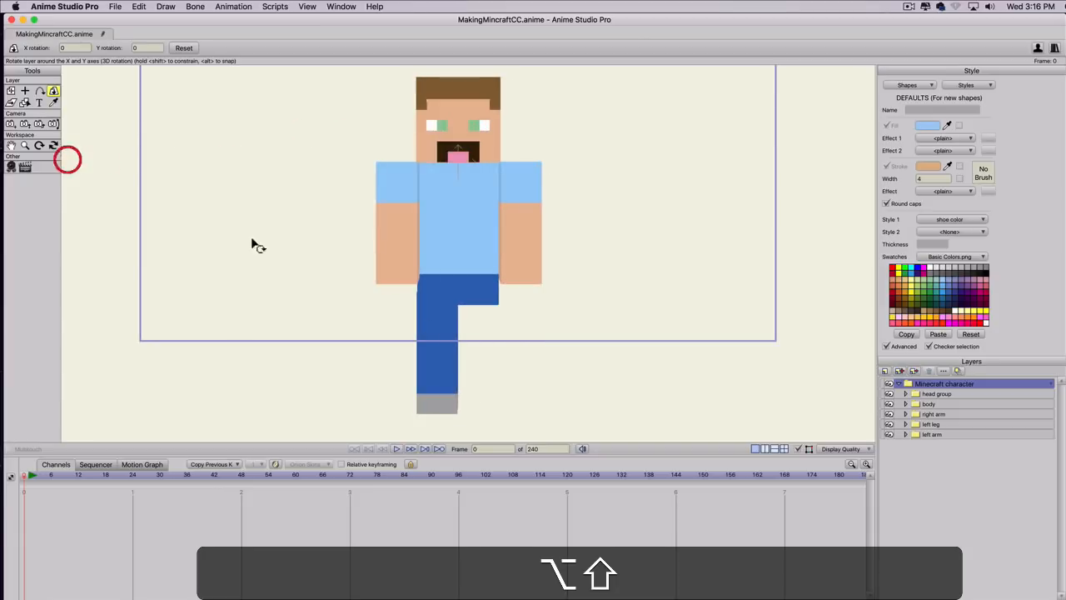
Try swinging the left leg to an X rotation of about -123.4 and turning the whole character to check it, and undo both.
click(930, 424)
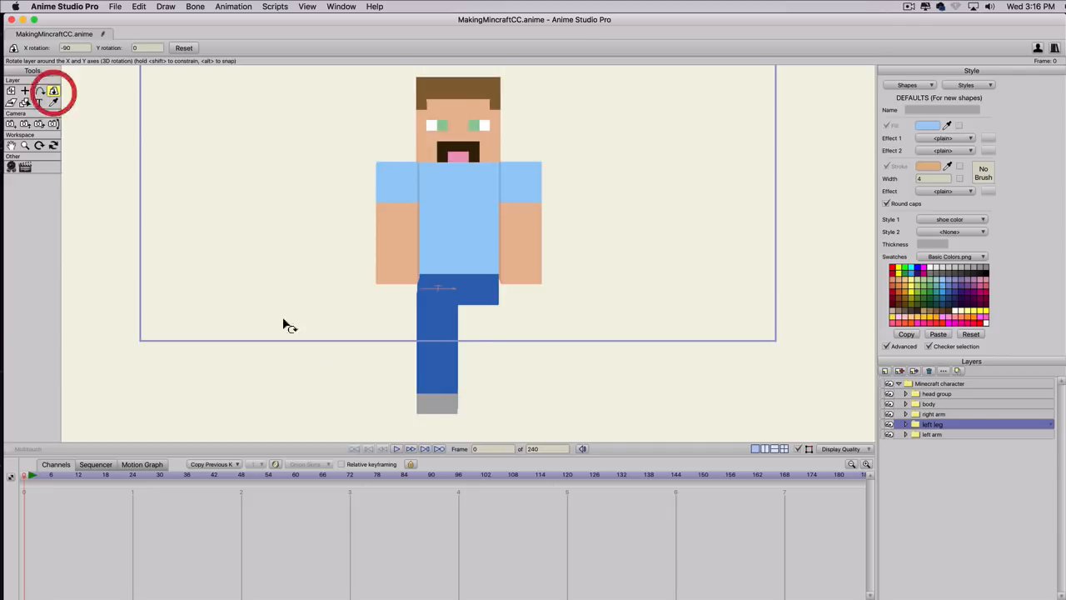
drag(464, 369, 458, 293)
click(450, 385)
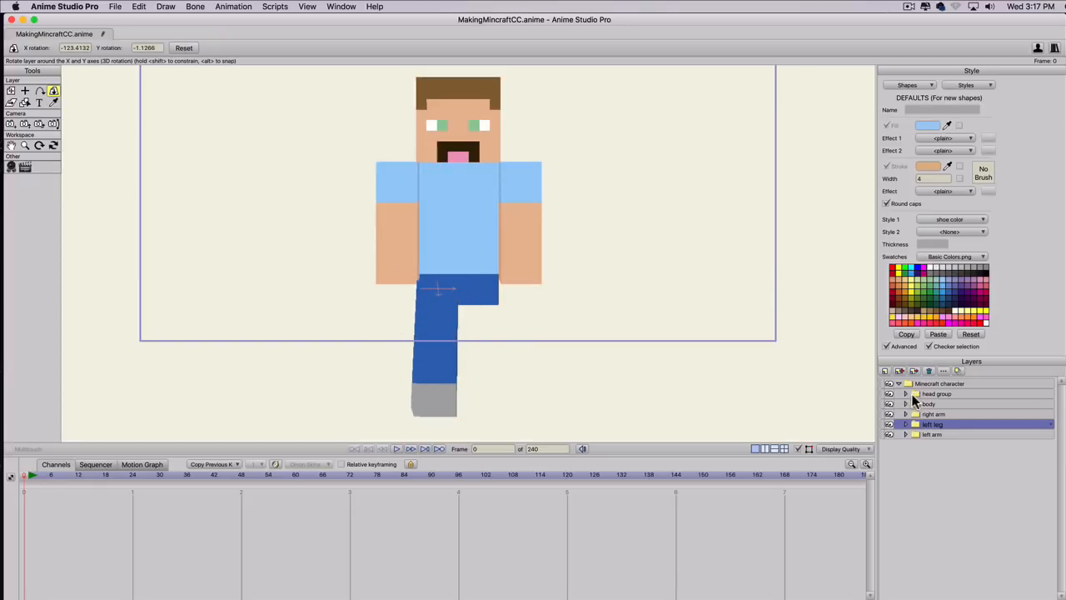
click(925, 383)
drag(375, 175, 227, 198)
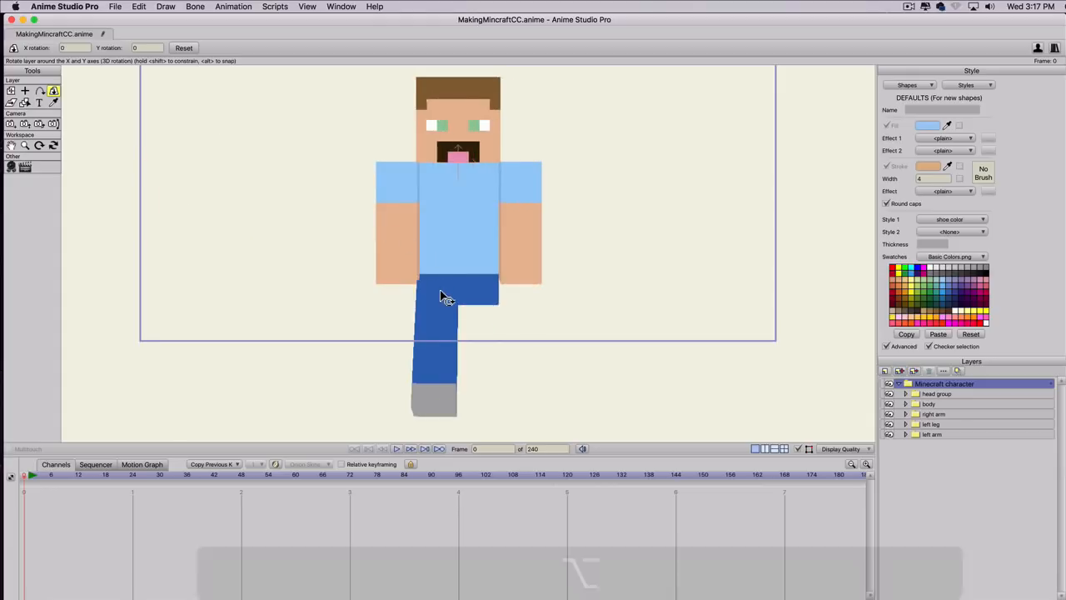
scroll(442, 297, up, 3)
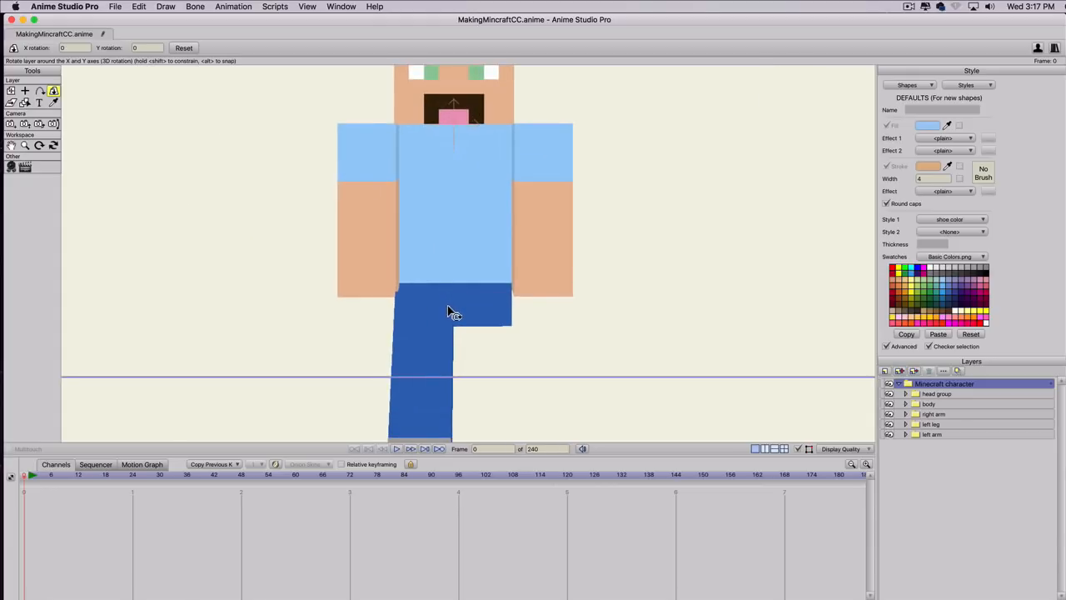
scroll(450, 312, down, 2)
key(super+z)
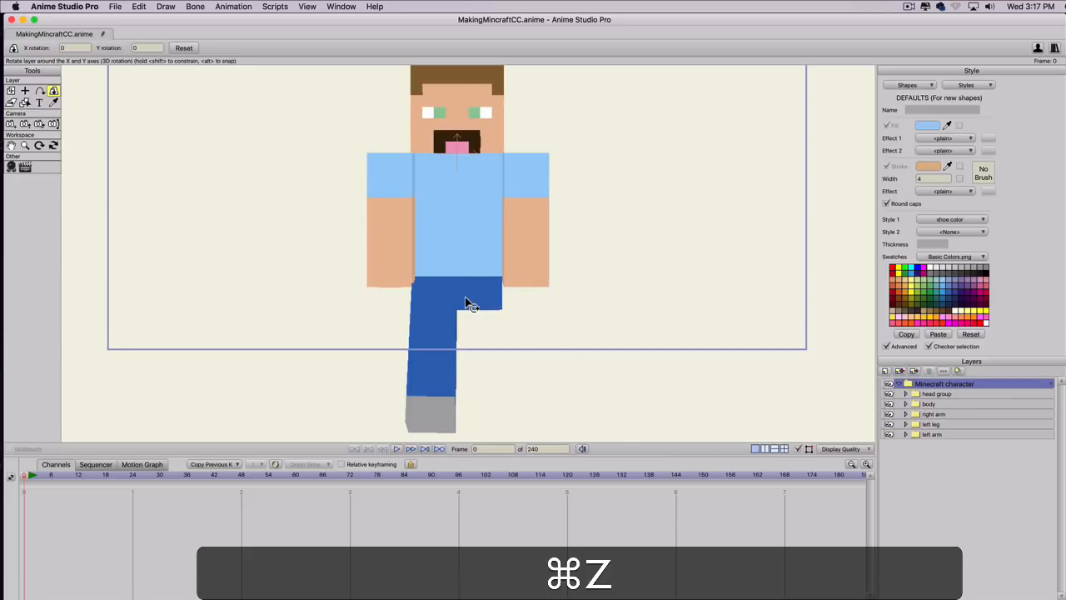
key(super+z)
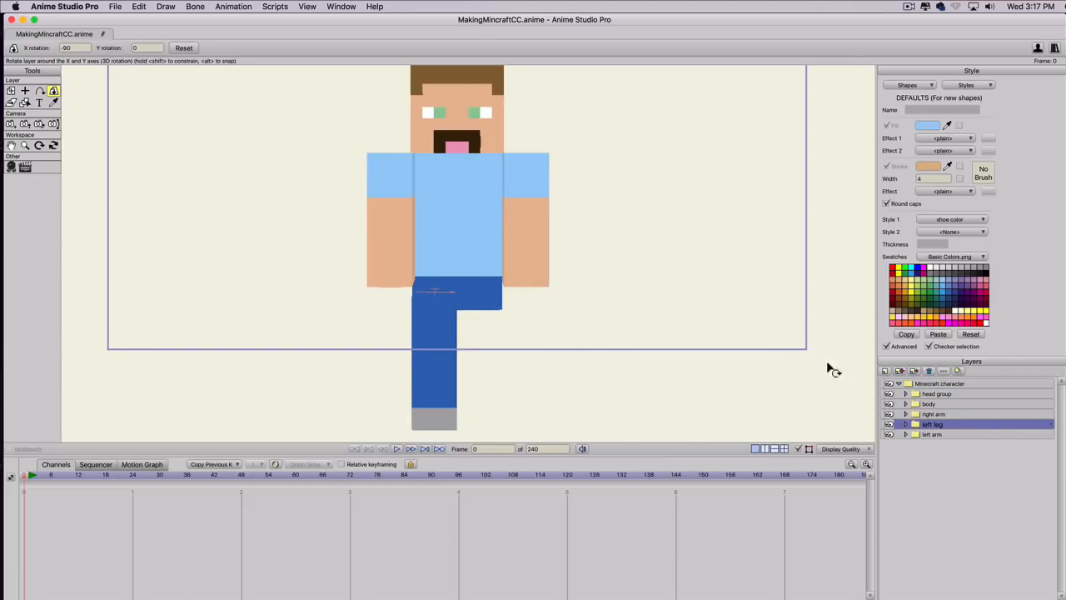
Duplicate the left leg layer and name the copy "right leg".
click(900, 370)
text(ri)
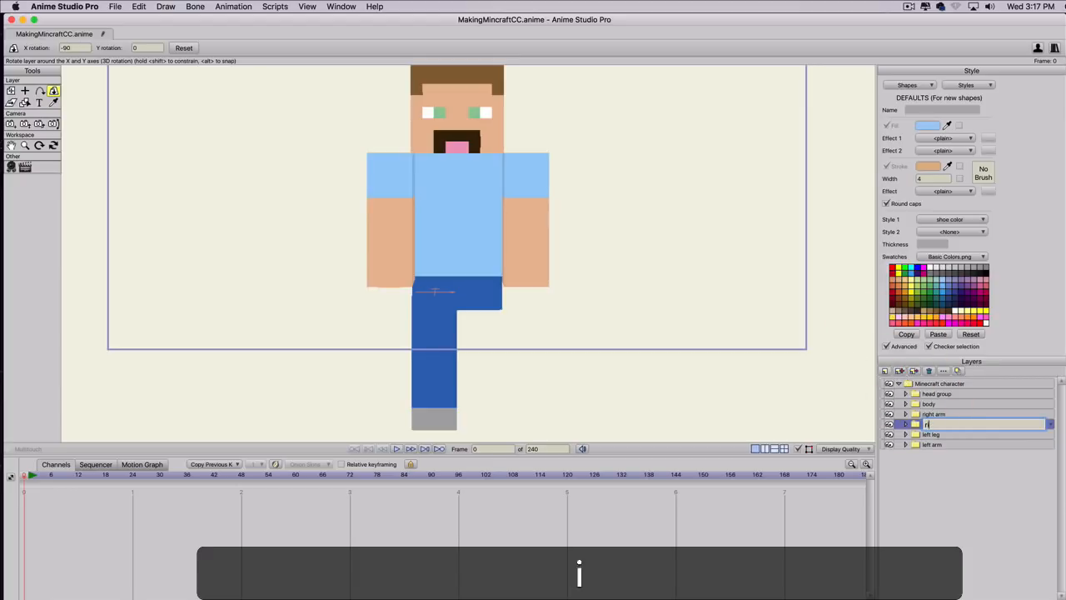
text(ght leg)
key(Return)
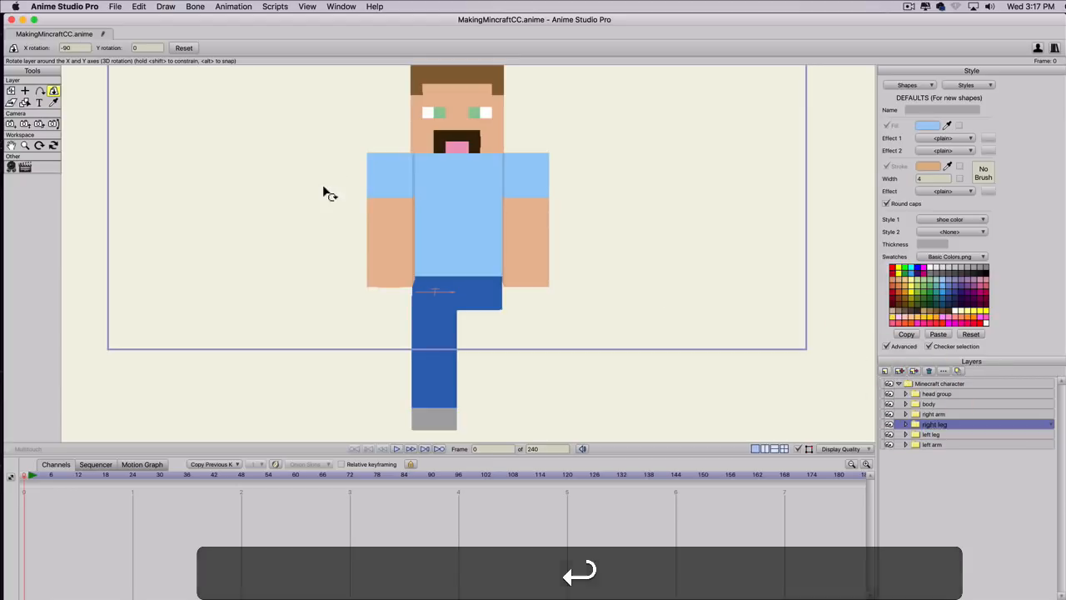
Move the right leg layer sideways beside the left leg, to an X position of about 0.459.
click(11, 90)
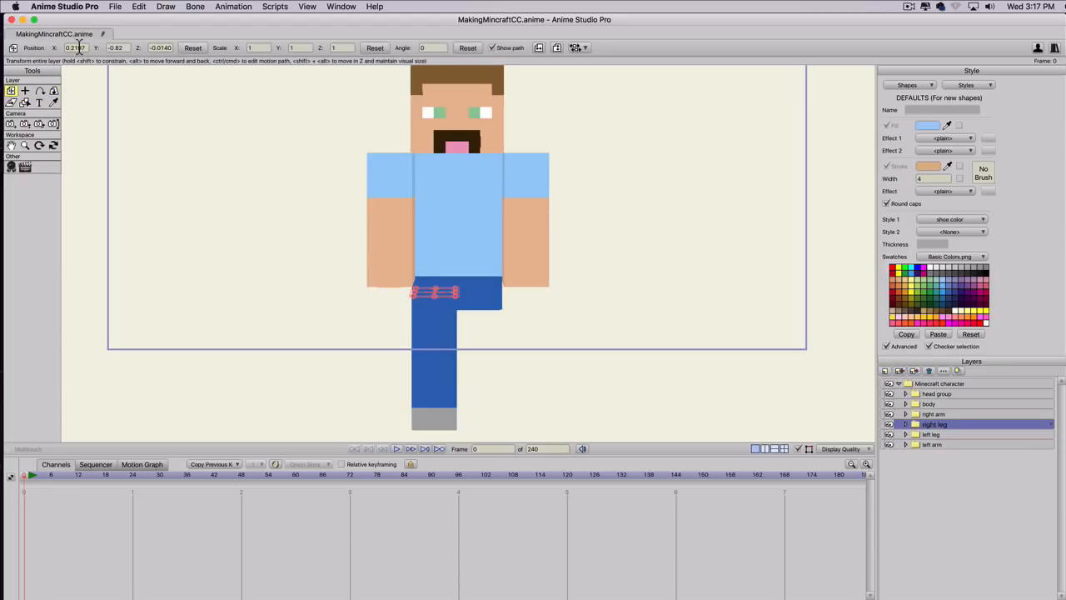
scroll(79, 46, down, 2)
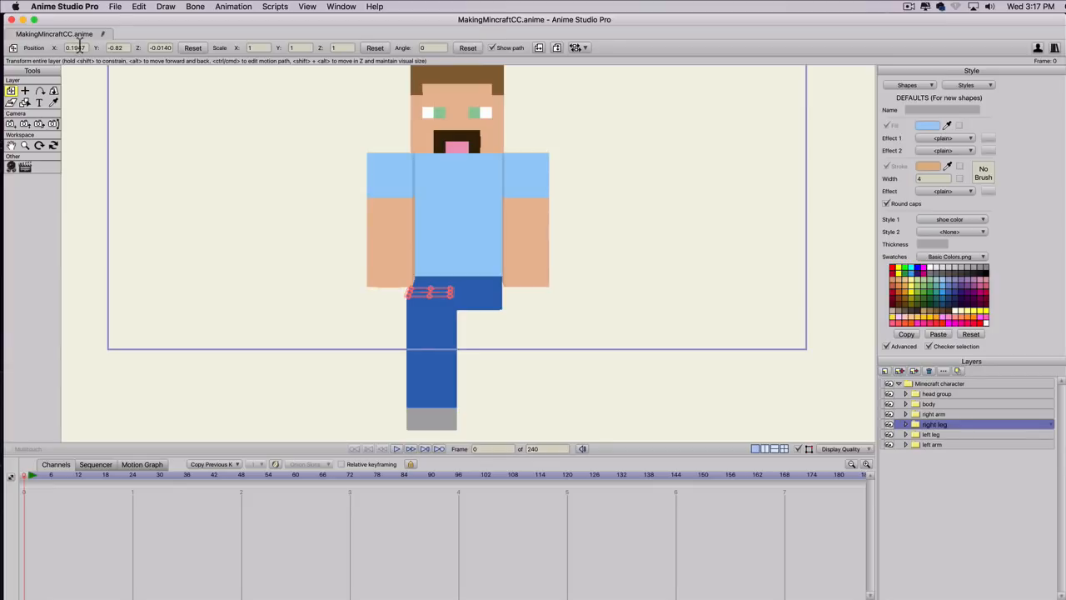
scroll(79, 45, up, 2)
scroll(80, 46, up, 6)
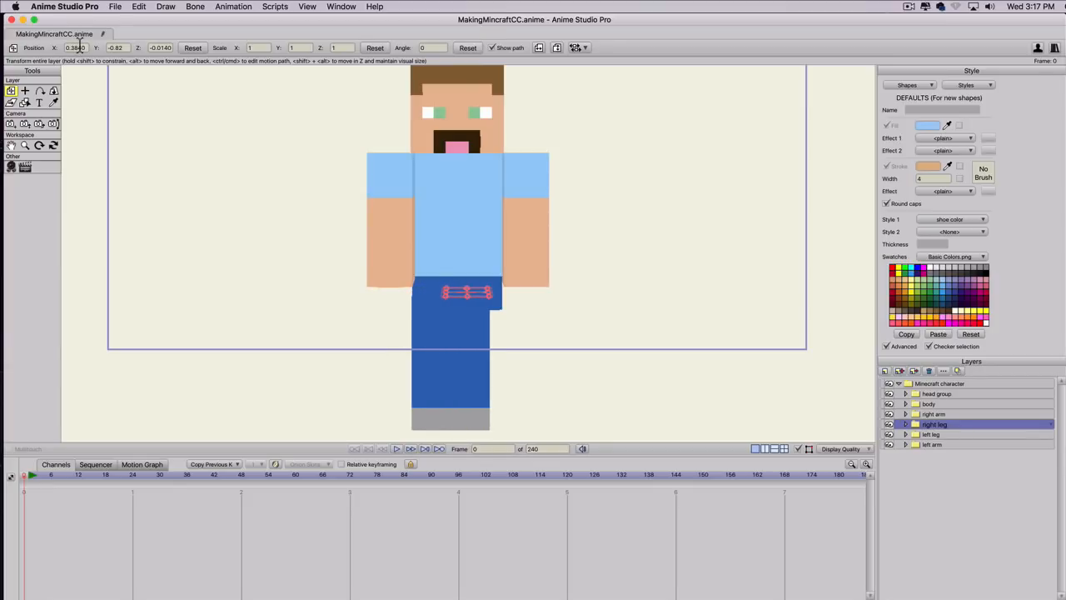
scroll(80, 46, up, 2)
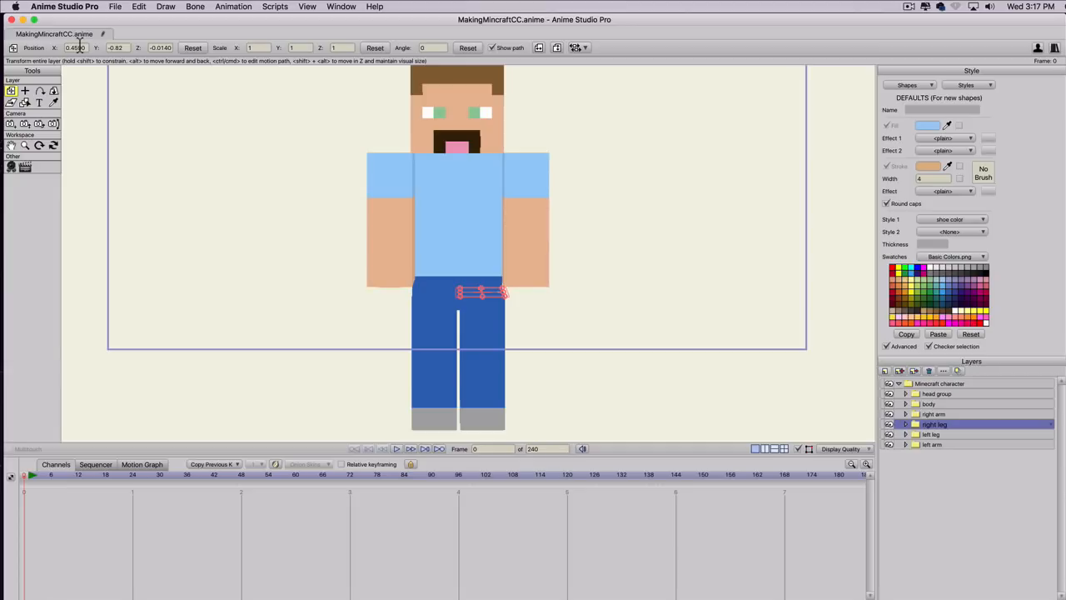
Try shifting the right leg to X positions between 0.409 and 0.459 while comparing its edge with the body.
scroll(519, 295, up, 3)
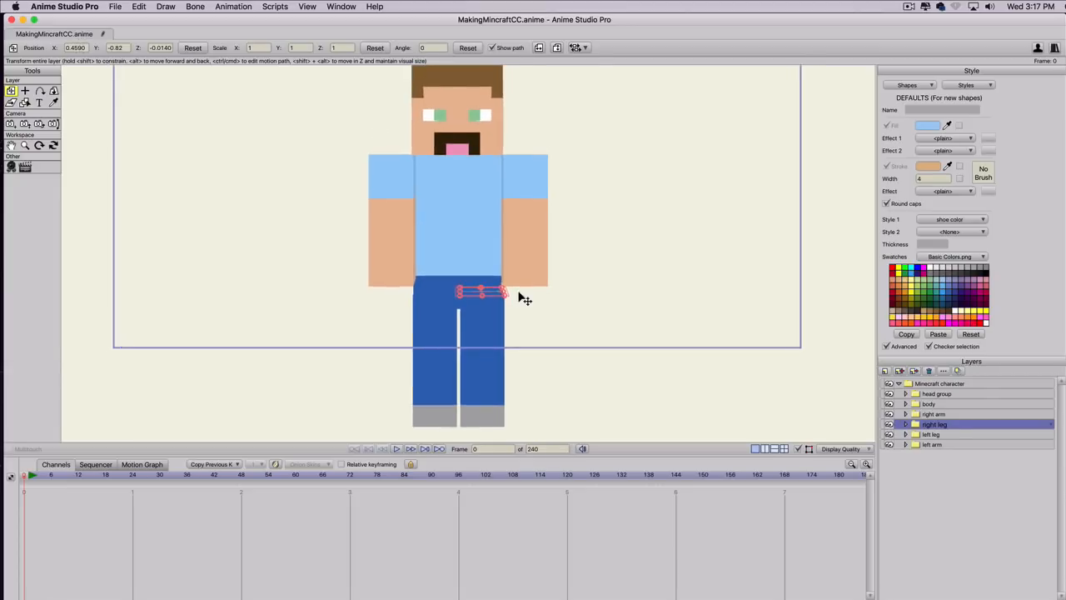
scroll(519, 295, up, 5)
key(space)
drag(623, 359, 606, 219)
scroll(545, 217, up, 1)
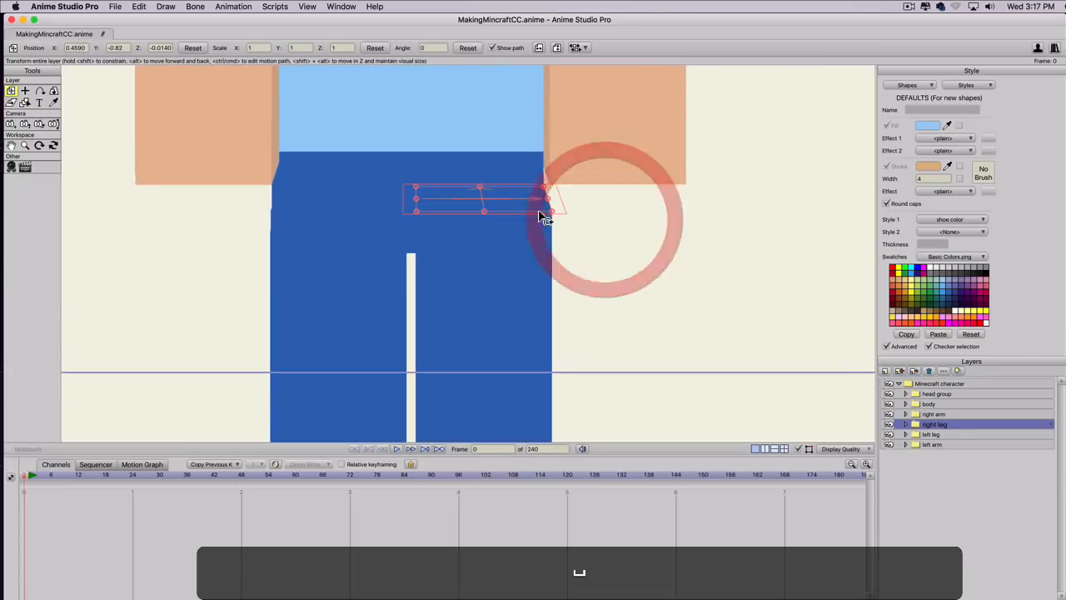
click(79, 46)
scroll(79, 46, down, 2)
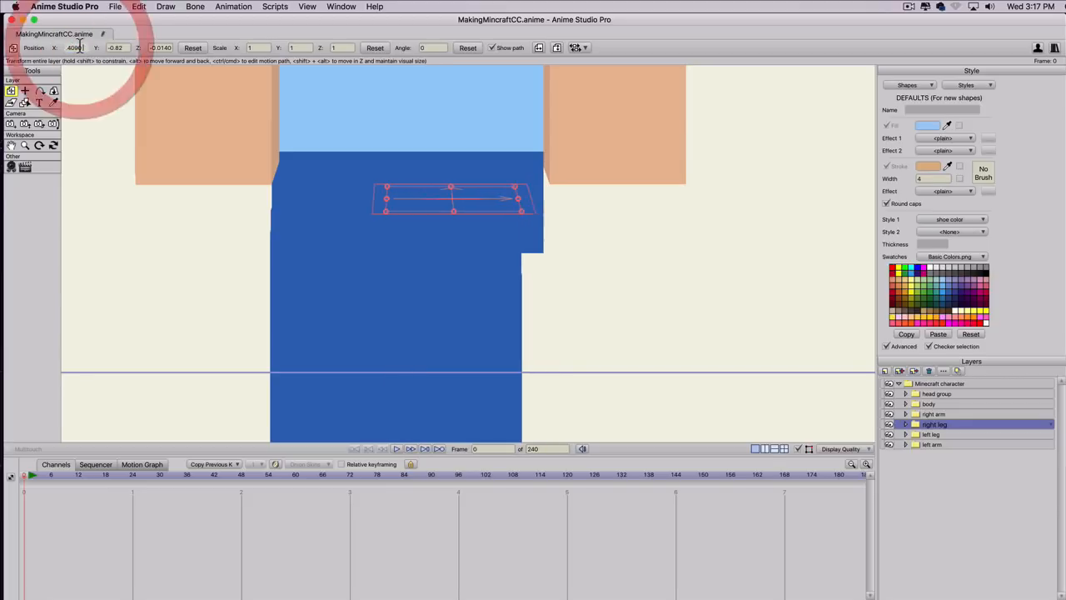
scroll(79, 46, up, 1)
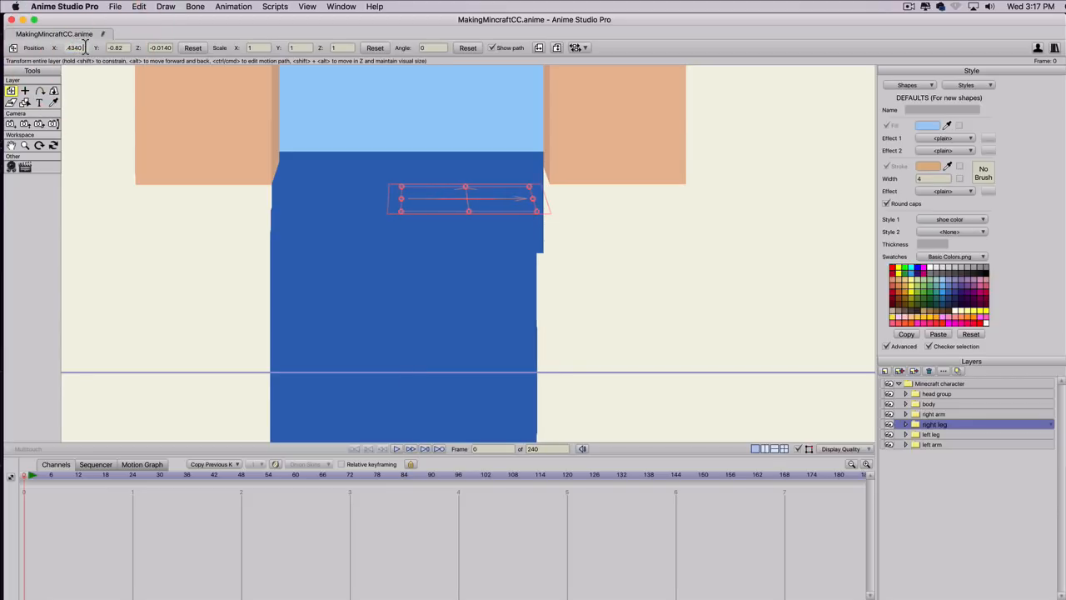
scroll(83, 46, up, 2)
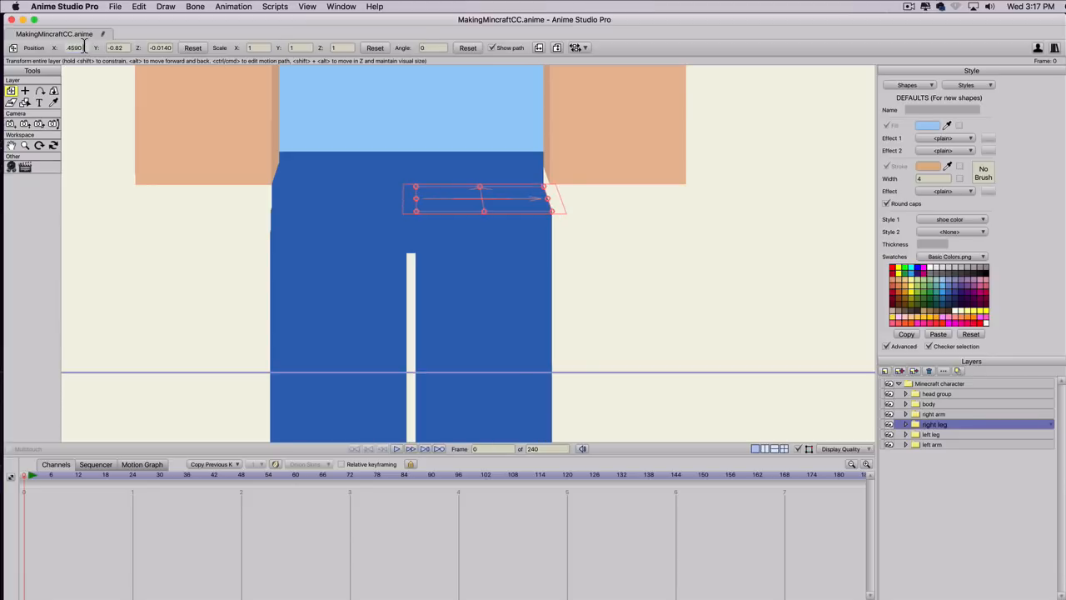
scroll(84, 46, down, 2)
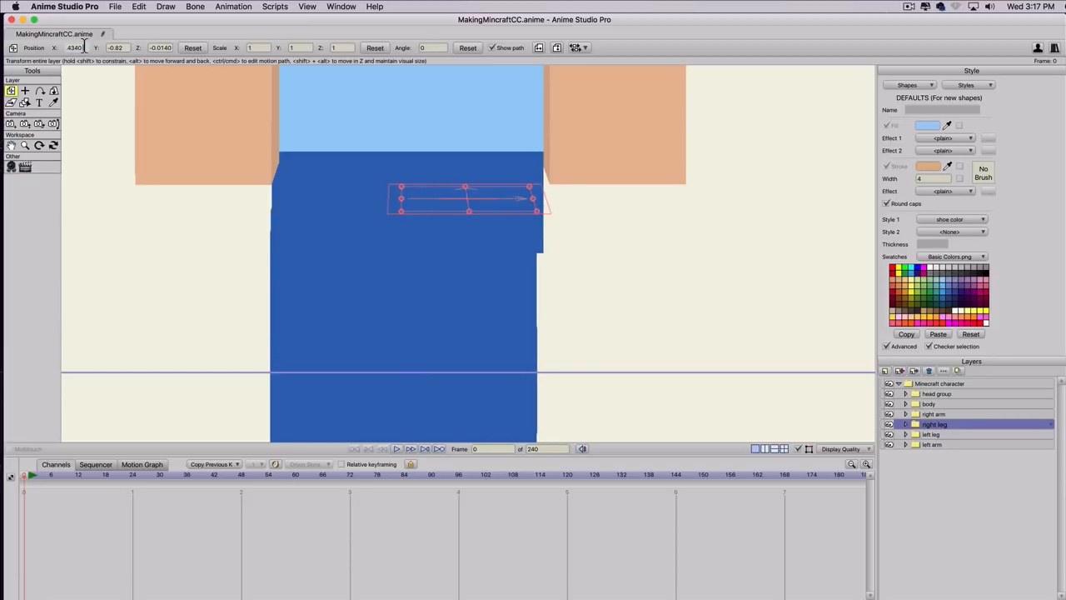
Try X positions of 0.44 and 0.45 for the right leg layer.
click(72, 48)
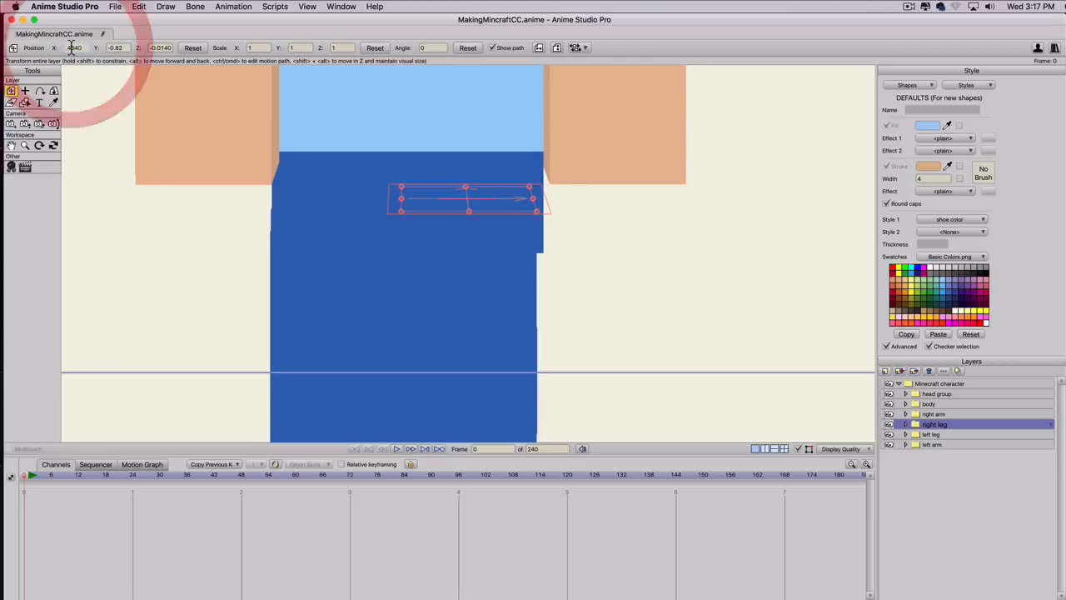
double_click(87, 48)
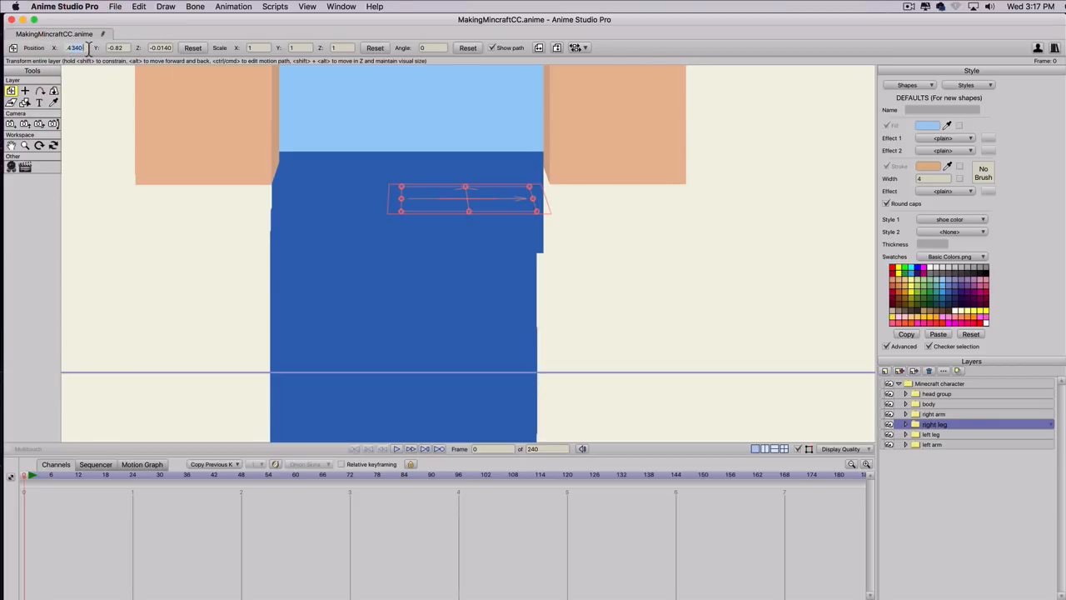
text(0.44)
click(119, 48)
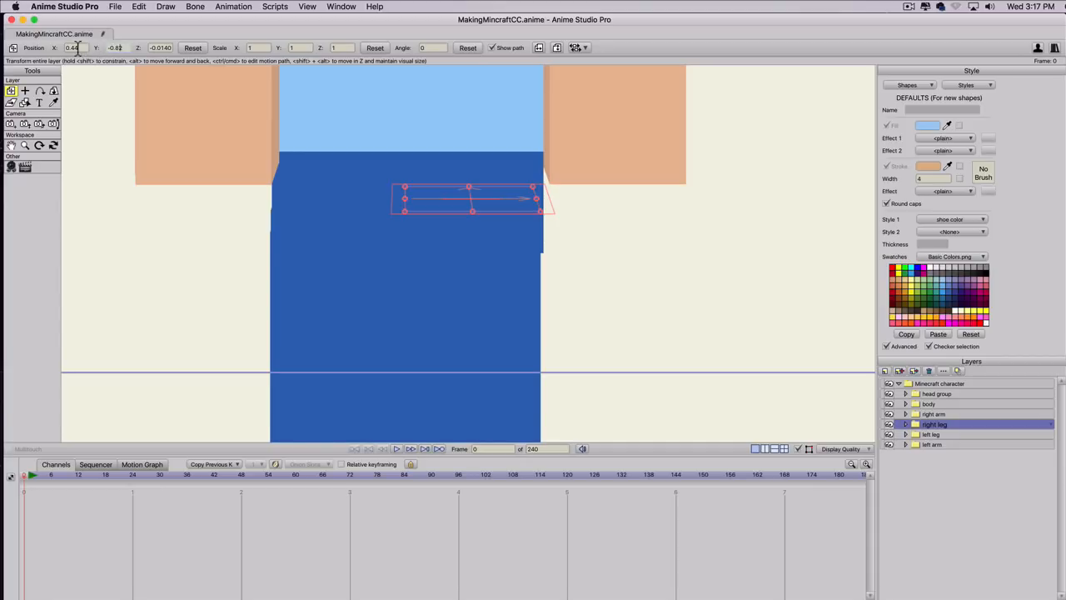
drag(75, 47, 79, 48)
text(5)
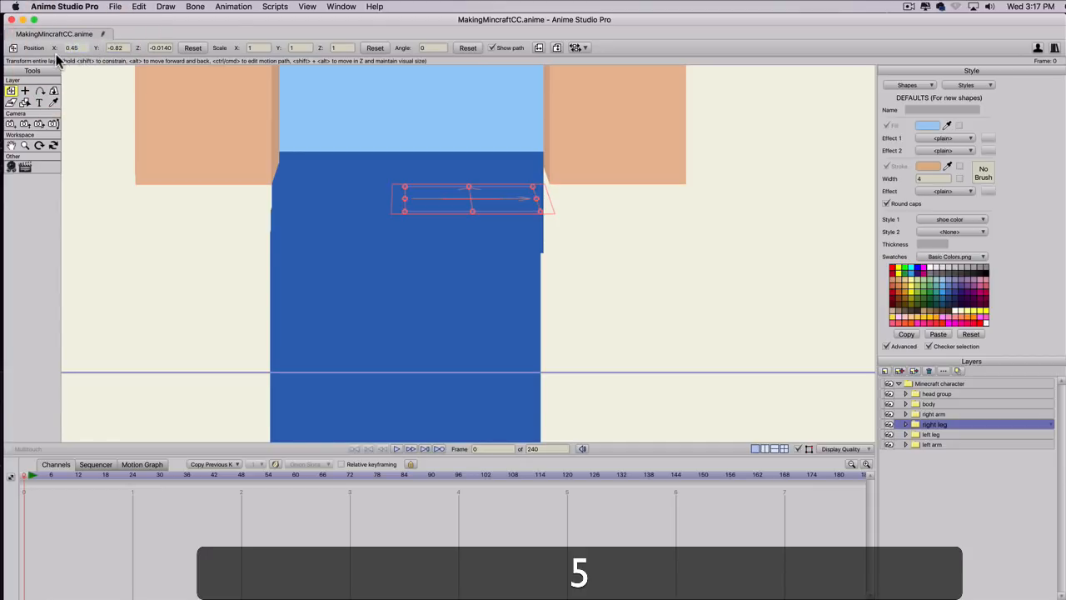
click(119, 47)
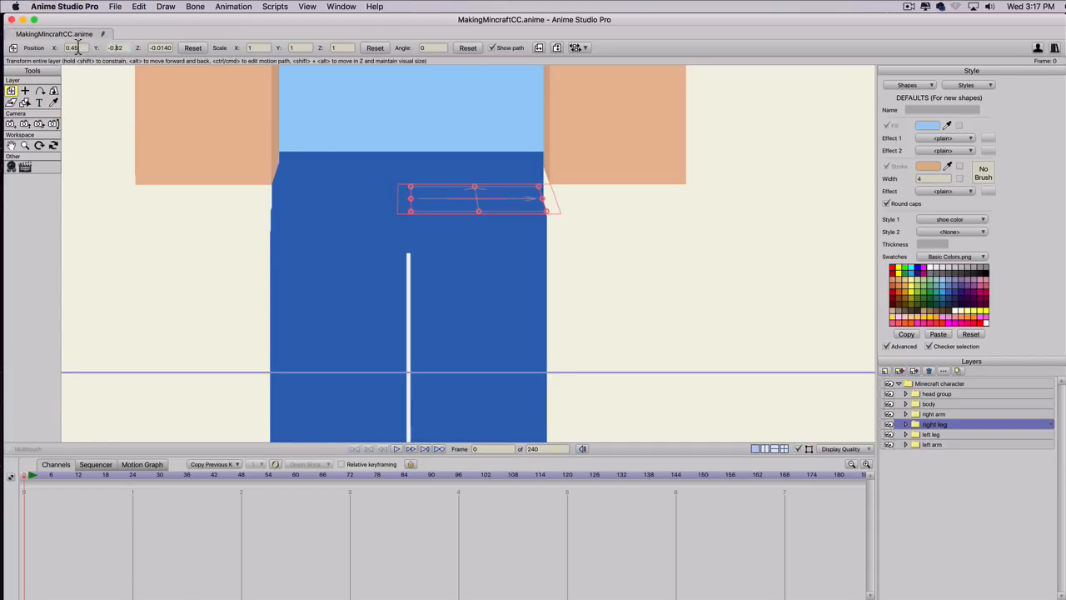
Set the right leg layer's X position to 0.445.
click(75, 48)
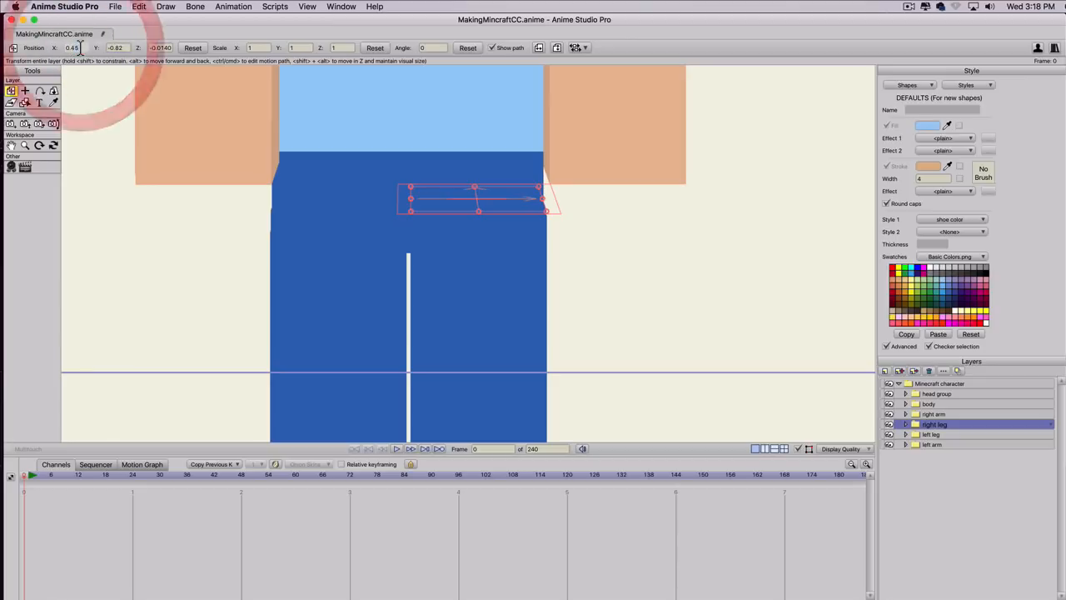
text(45)
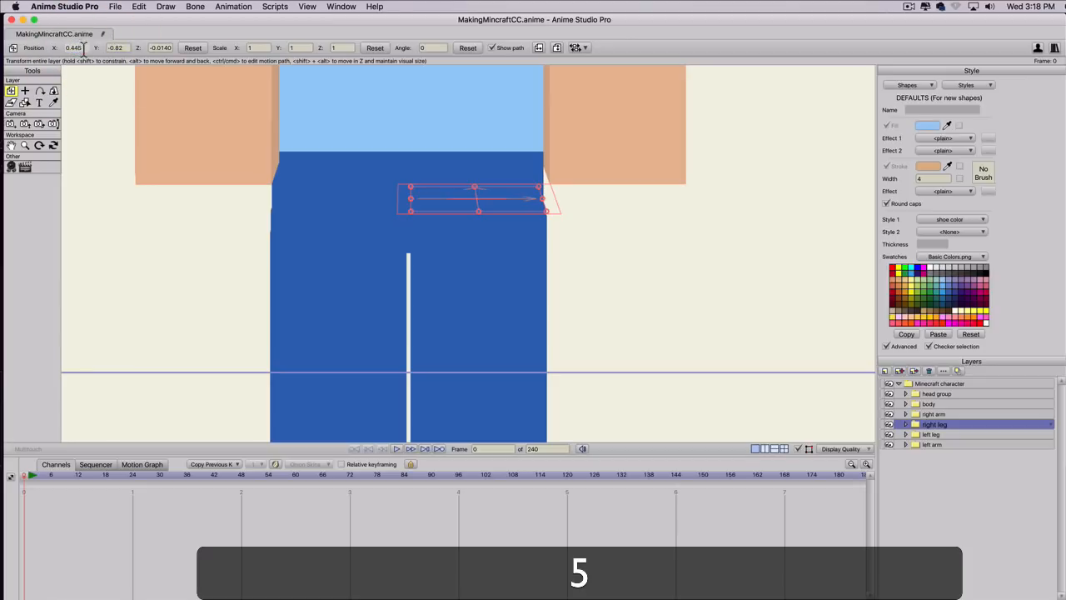
click(113, 47)
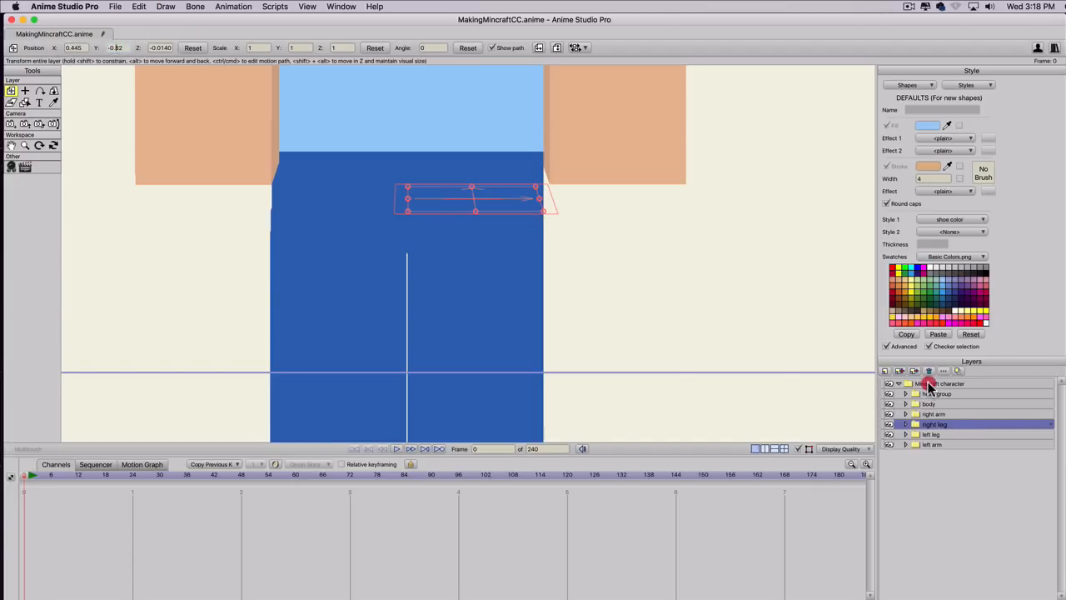
Scale the whole Minecraft character down to fit inside the camera frame and move it up to about X 0.0121, Y 0.3154.
click(929, 384)
scroll(550, 253, down, 5)
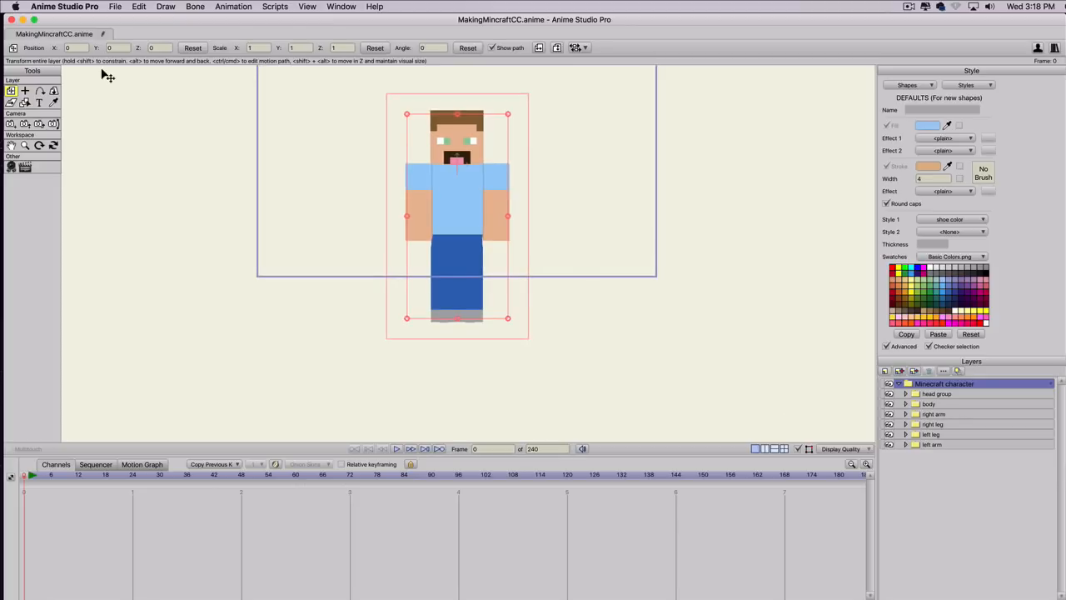
scroll(283, 173, down, 2)
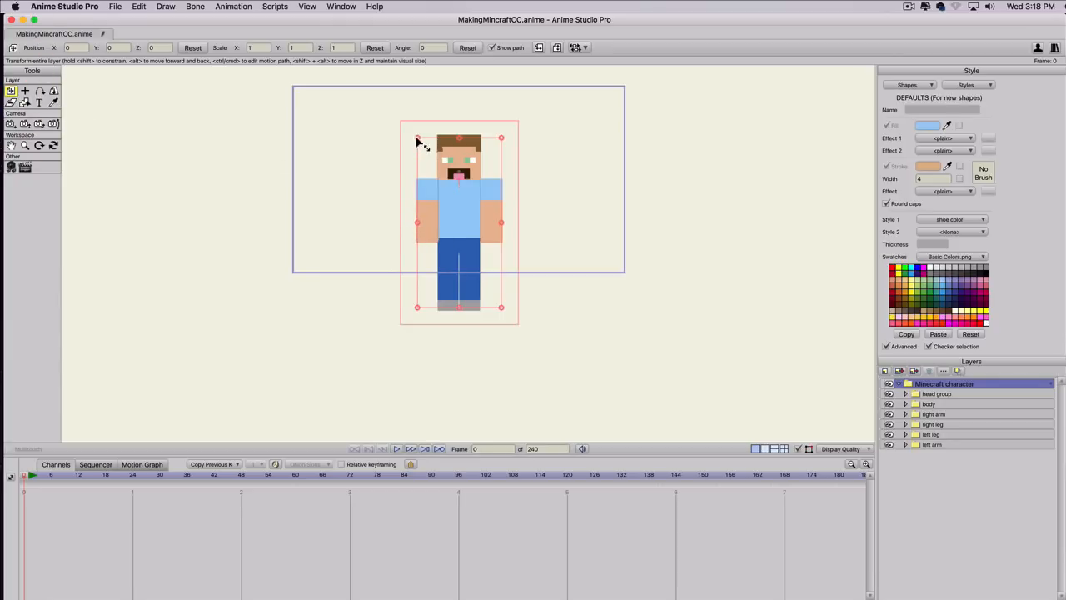
drag(418, 139, 423, 155)
drag(466, 194, 467, 164)
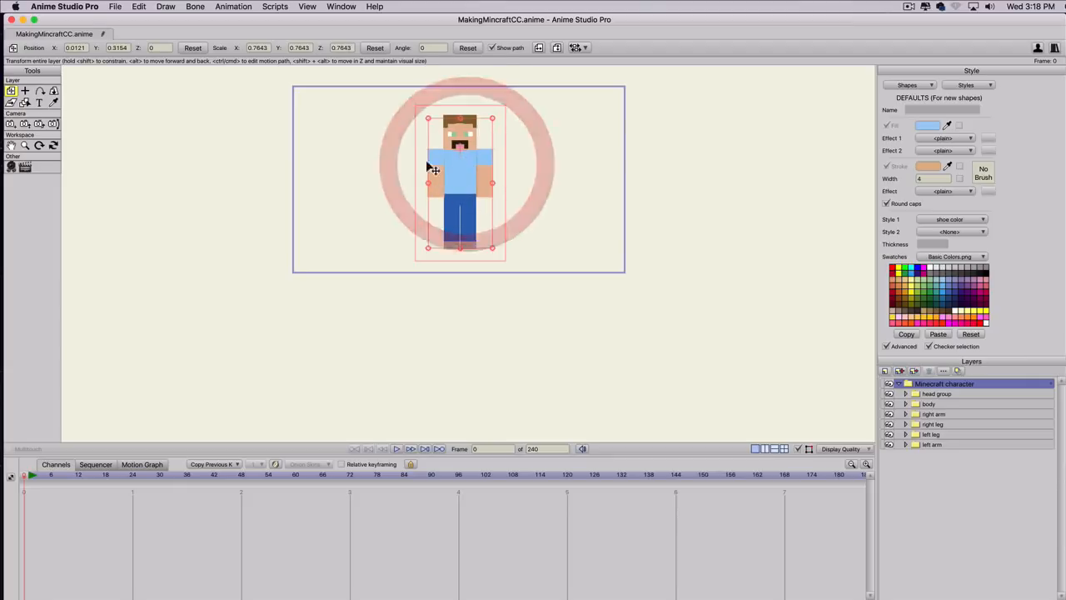
drag(427, 118, 428, 120)
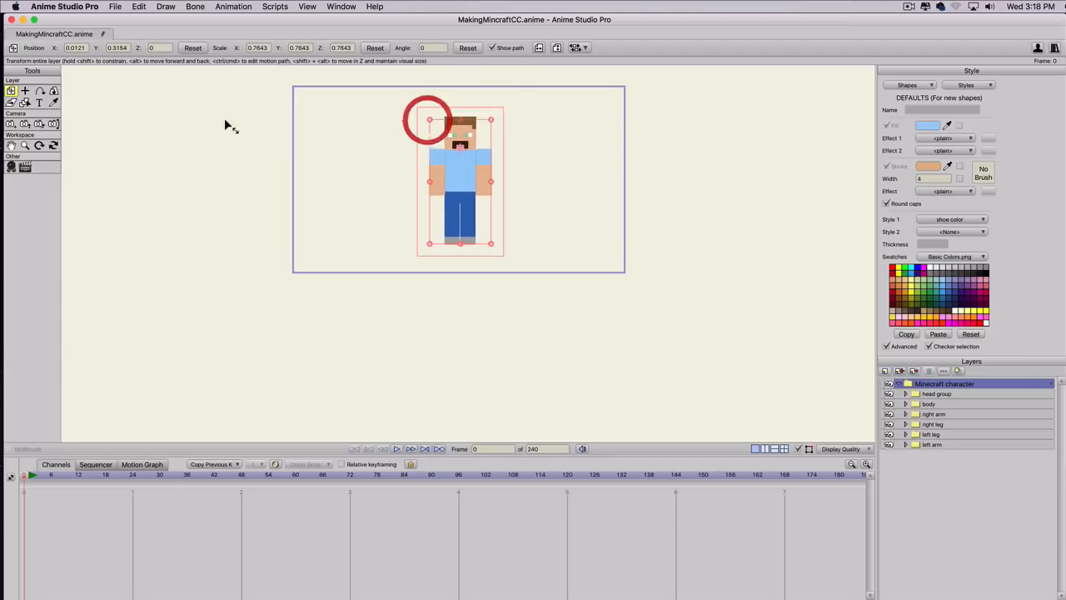
Turn the whole character to about X 4.58, Y 58.96 and swing the right arm forward to about X -141.74, Y 16.02.
click(53, 90)
drag(365, 228, 620, 230)
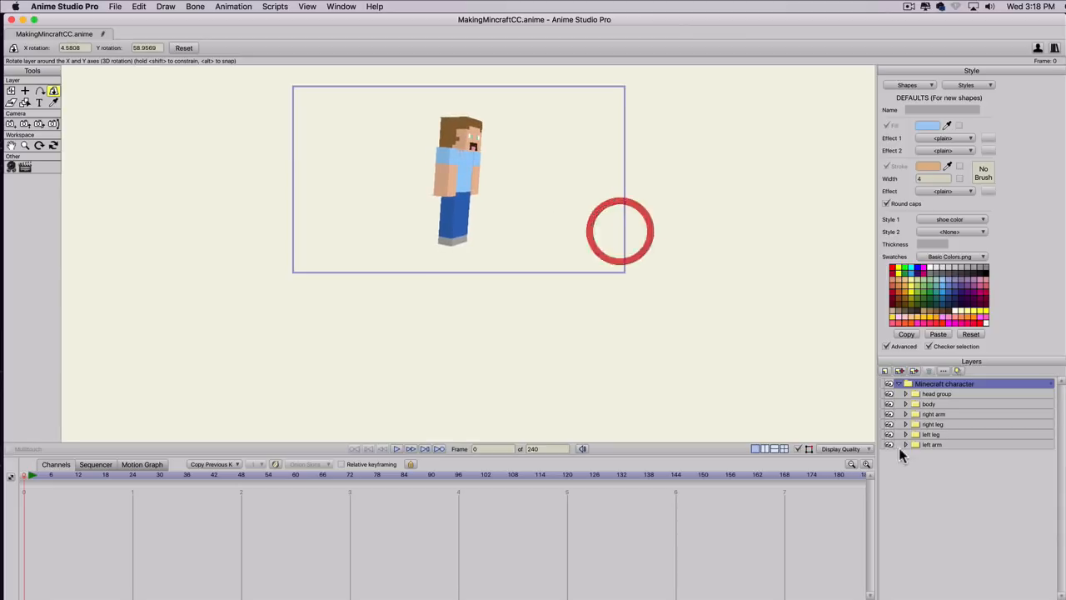
click(939, 414)
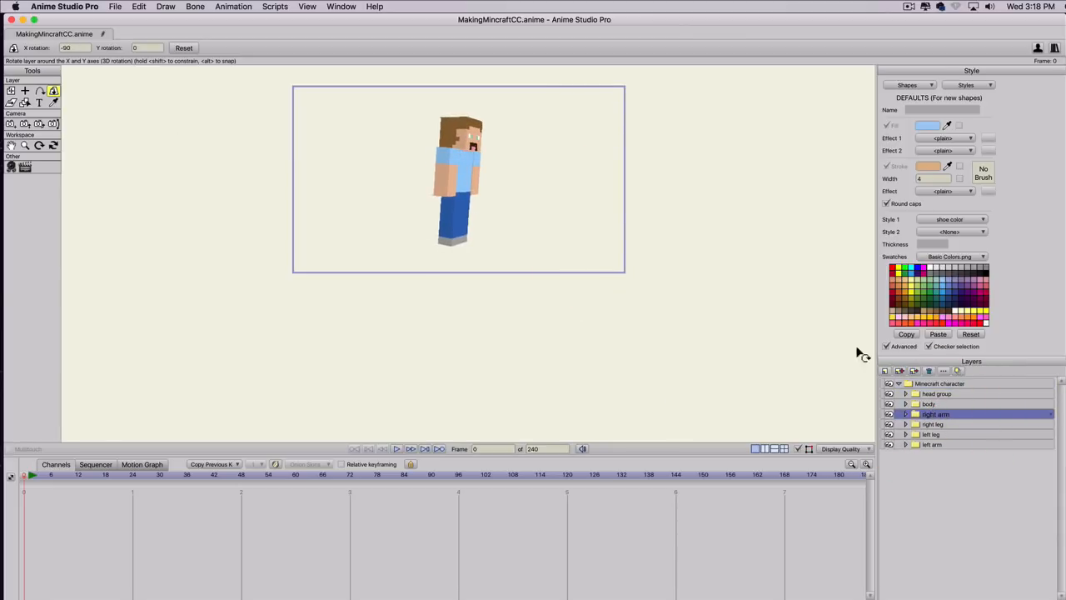
drag(517, 232, 390, 144)
drag(774, 290, 515, 88)
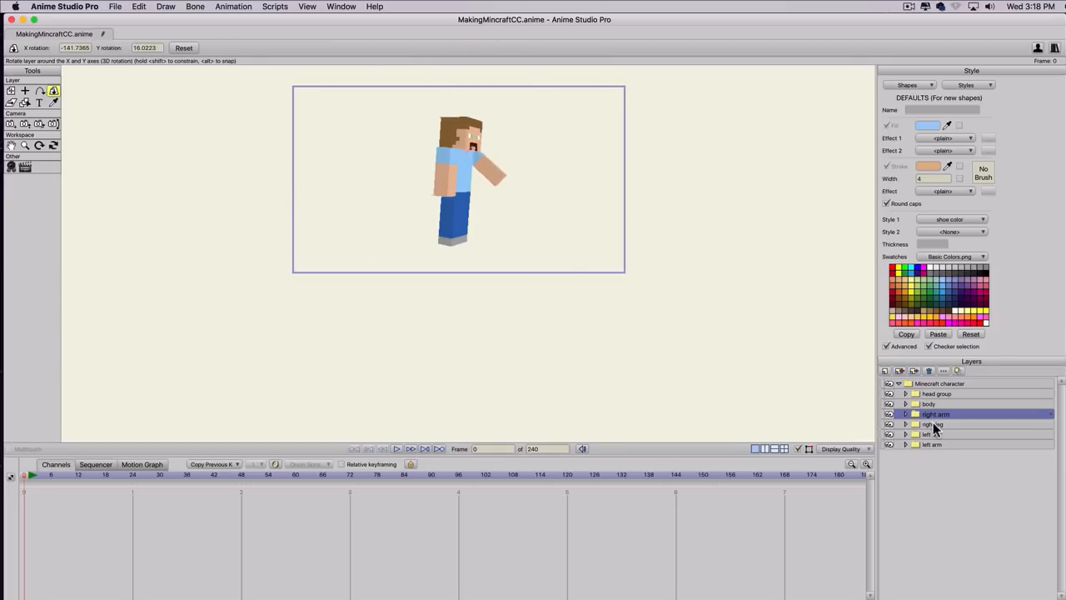
Swing the legs apart into a stride, left leg about X -38.53, Y -8.01, and rotate the left arm to about X -145.51, Y -85.37.
click(923, 422)
drag(477, 217, 490, 150)
click(908, 434)
drag(398, 293, 386, 309)
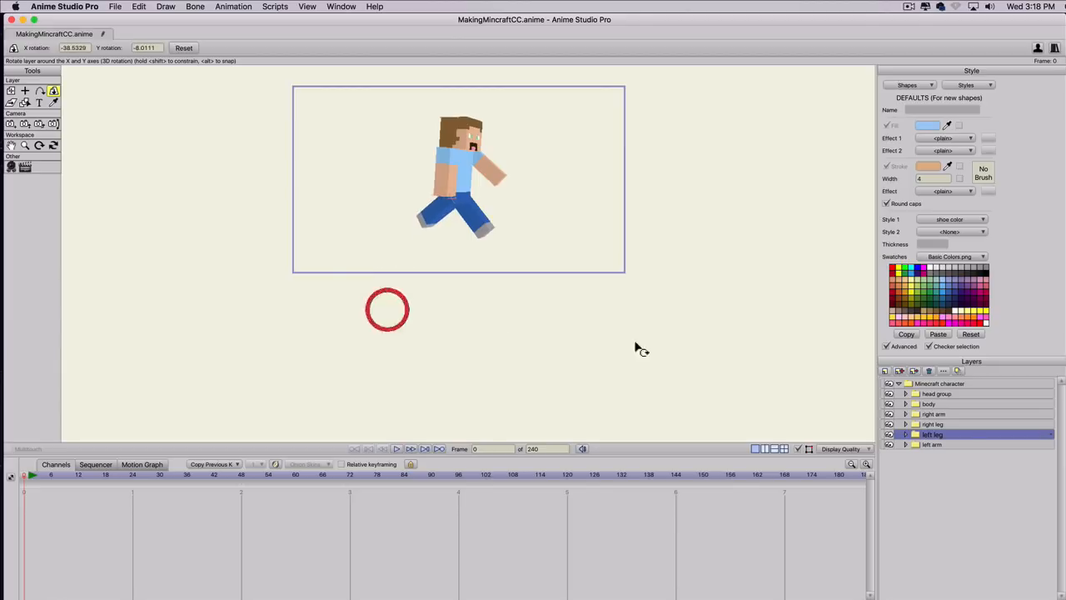
click(918, 444)
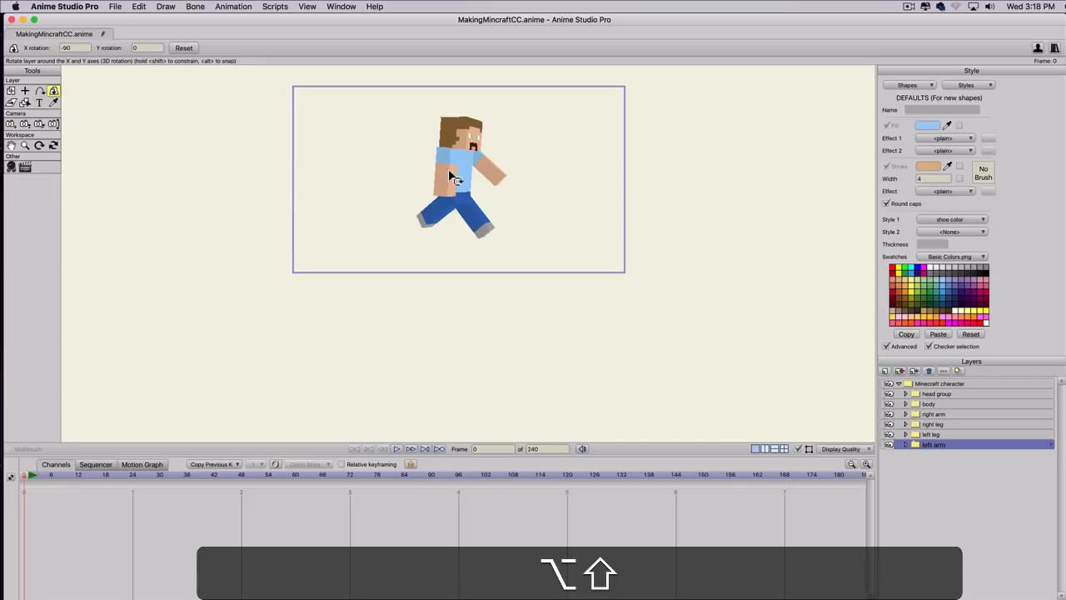
drag(348, 197, 426, 233)
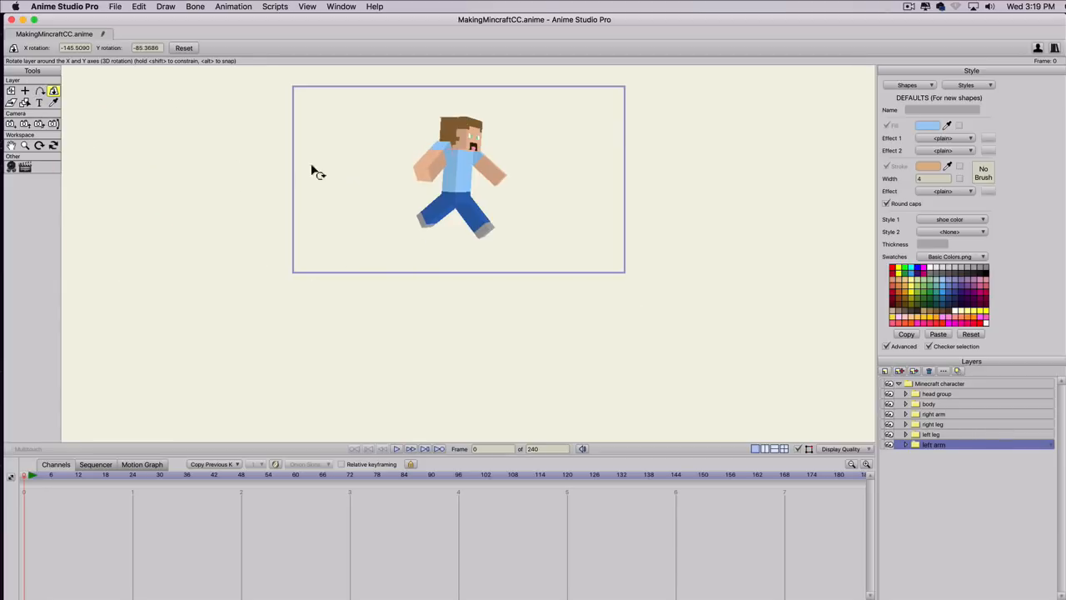
Rotate the whole Minecraft character through several angles to check the pose, ending nearly front-facing at about X -2.69, Y -5.88.
click(926, 386)
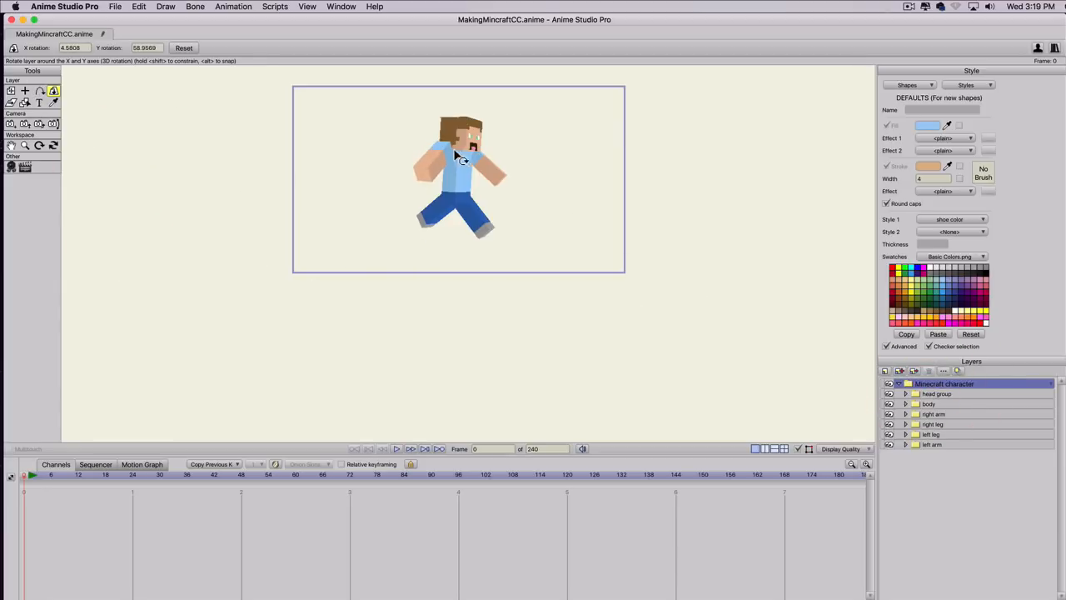
drag(533, 188, 141, 172)
mouse_move(546, 93)
mouse_down()
mouse_move(531, 114)
mouse_move(540, 109)
mouse_up()
mouse_move(464, 123)
mouse_down()
mouse_move(444, 343)
mouse_move(509, 356)
mouse_move(526, 1)
mouse_up()
mouse_move(484, 183)
mouse_down()
mouse_move(480, 158)
mouse_move(474, 226)
mouse_move(409, 335)
mouse_move(444, 323)
mouse_up()
key(space)
drag(440, 264, 492, 333)
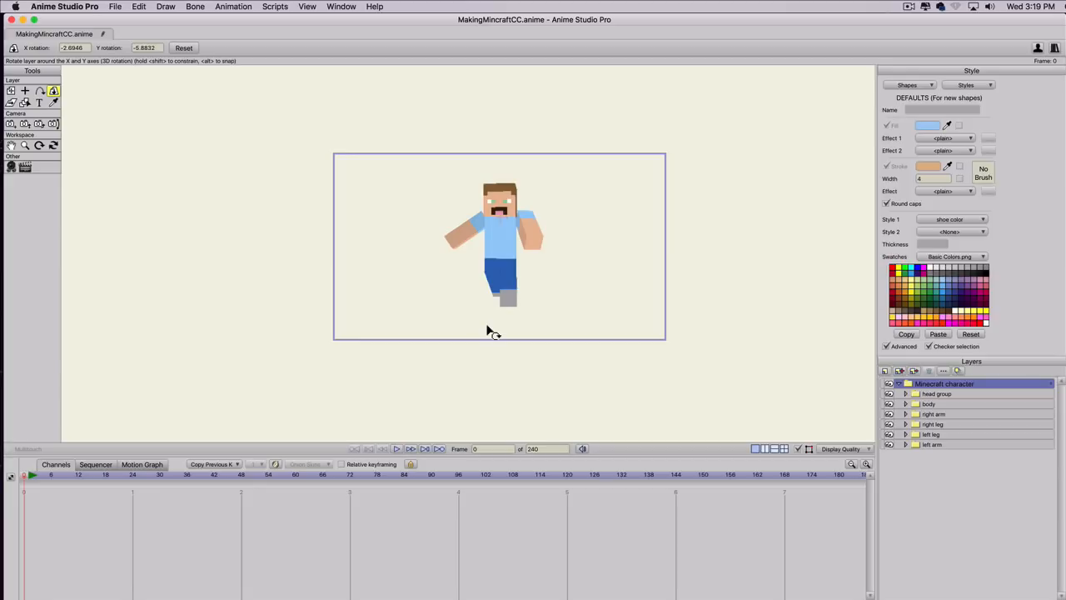
key(shift+super)
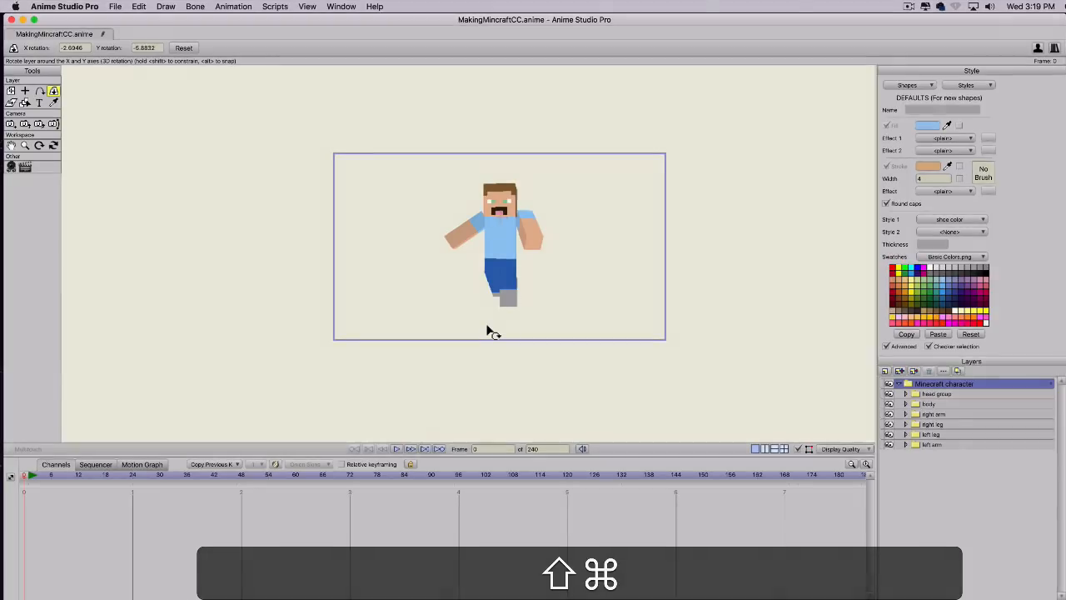